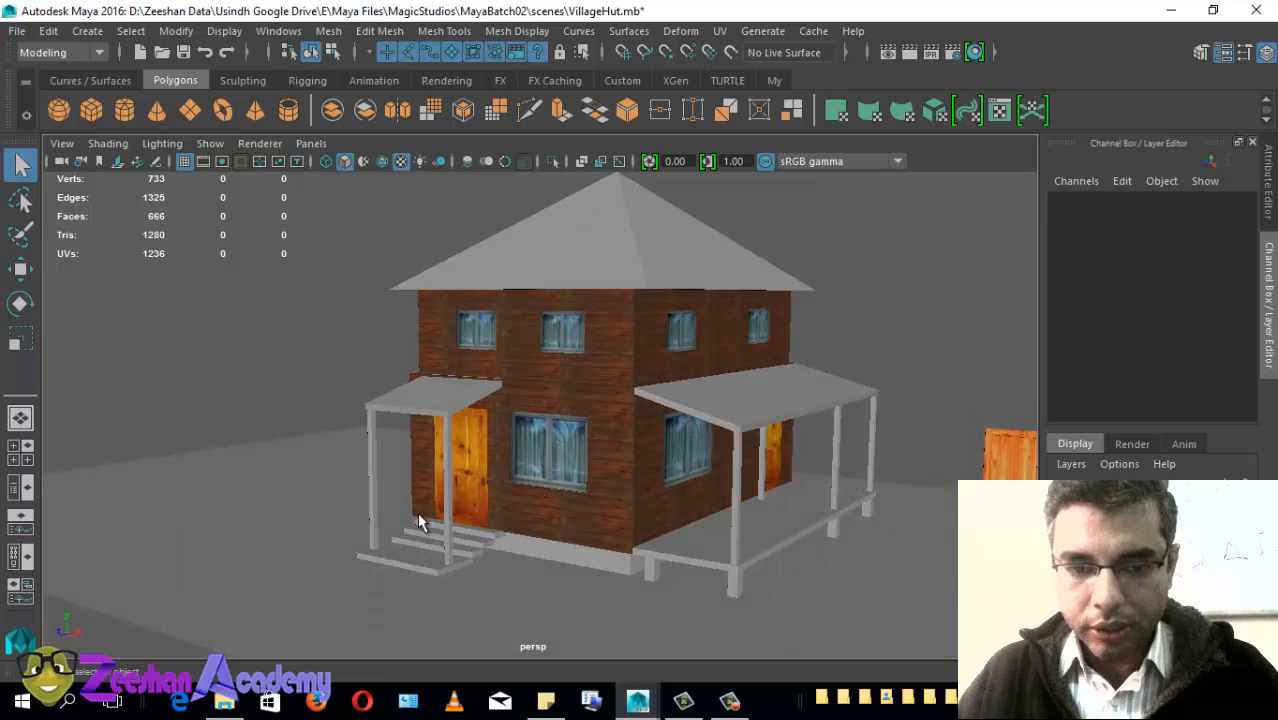
Step: Examine the front door and the ground-floor window beside it on the textured front wall
{"action": "left_click_drag", "start_coordinate": [962, 460], "coordinate": [752, 490], "text": "alt"}
{"action": "left_click", "coordinate": [424, 485]}
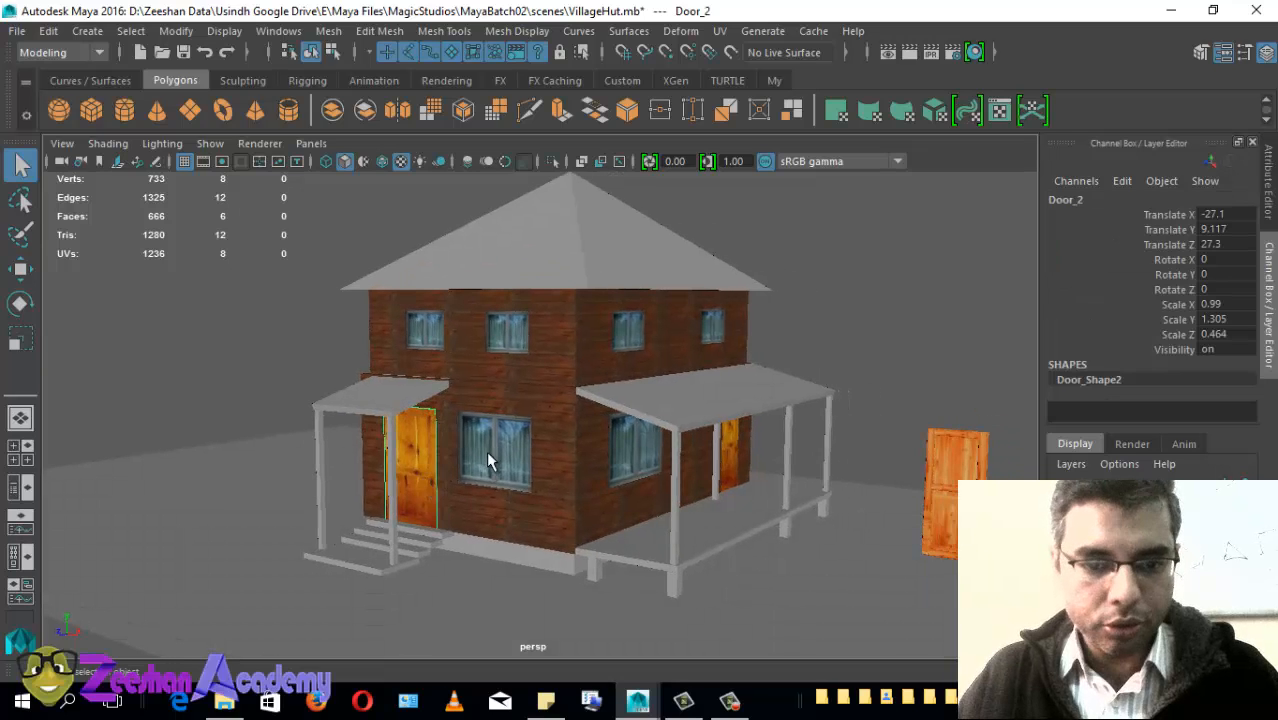
{"action": "left_click", "coordinate": [486, 451]}
{"action": "left_click_drag", "start_coordinate": [699, 539], "coordinate": [549, 455], "text": "alt"}
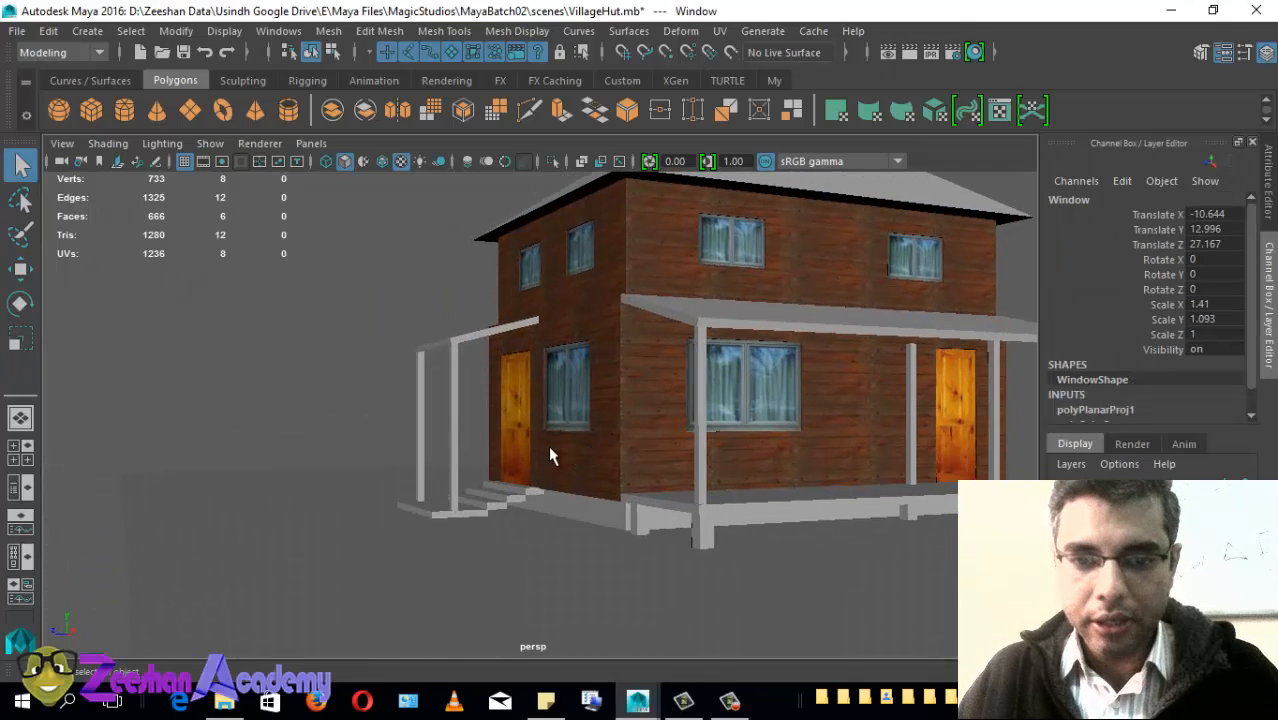
{"action": "key", "text": "w"}
{"action": "left_click_drag", "start_coordinate": [690, 306], "coordinate": [822, 362], "text": "alt"}
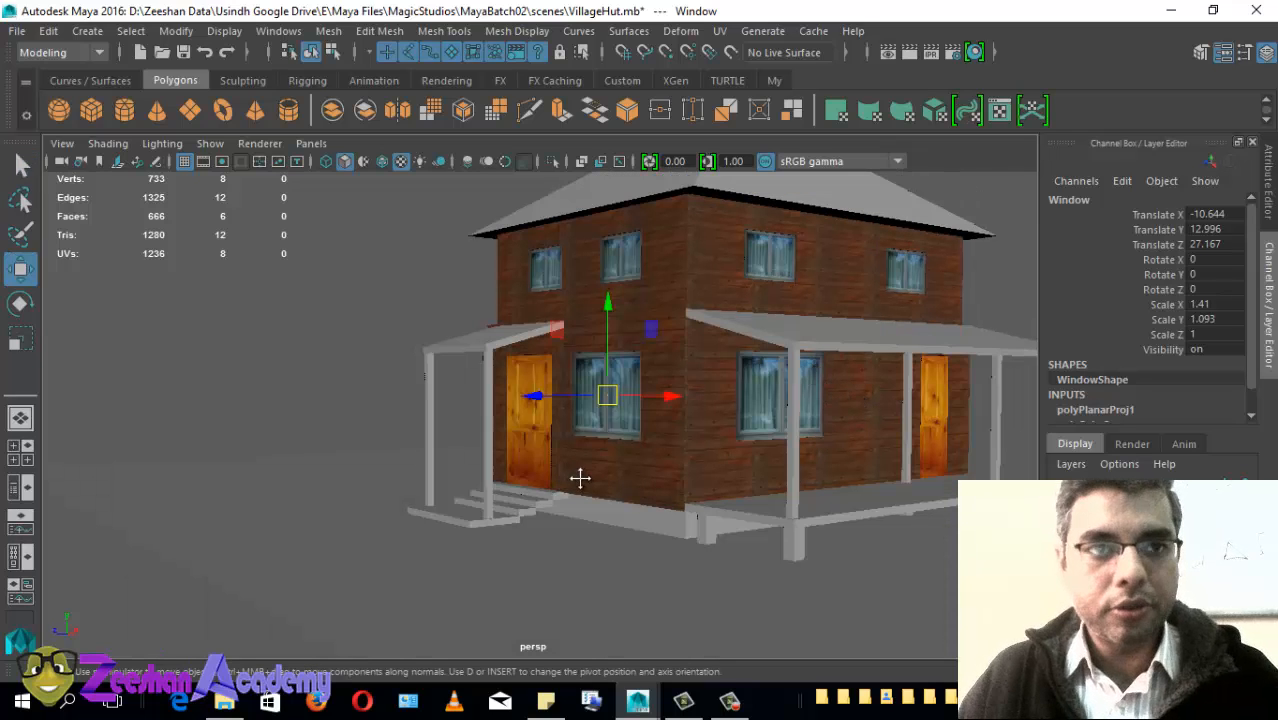
{"action": "left_click_drag", "start_coordinate": [580, 478], "coordinate": [624, 476], "text": "alt"}
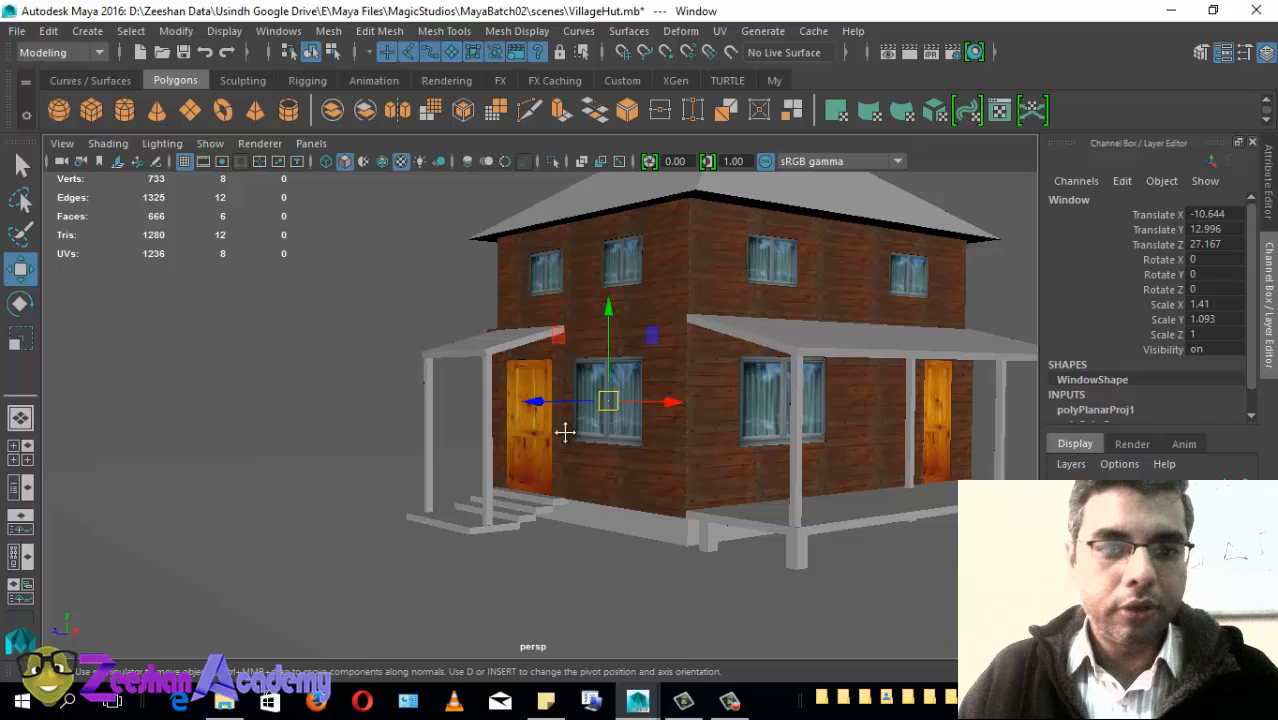
{"action": "middle_click_drag", "start_coordinate": [565, 432], "coordinate": [585, 431], "text": "alt"}
{"action": "right_click_drag", "start_coordinate": [585, 431], "coordinate": [619, 455], "text": "alt"}
{"action": "left_click", "coordinate": [584, 455]}
{"action": "right_click_drag", "start_coordinate": [501, 471], "coordinate": [565, 442], "text": "alt"}
{"action": "left_click", "coordinate": [571, 444]}
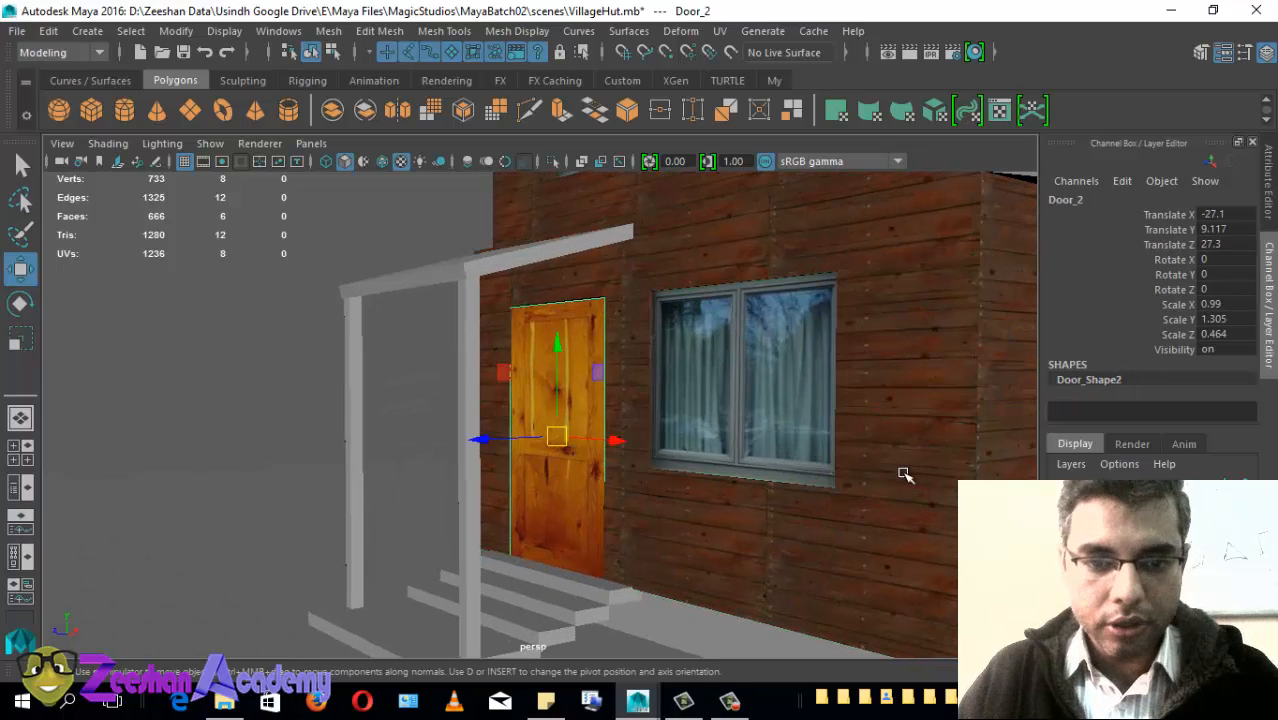
Step: Try pulling the front door outward along Z, view it without textures, and undo the move with textured display restored
{"action": "left_click_drag", "start_coordinate": [905, 475], "coordinate": [493, 516], "text": "alt"}
{"action": "left_click_drag", "start_coordinate": [383, 506], "coordinate": [670, 456], "text": "alt"}
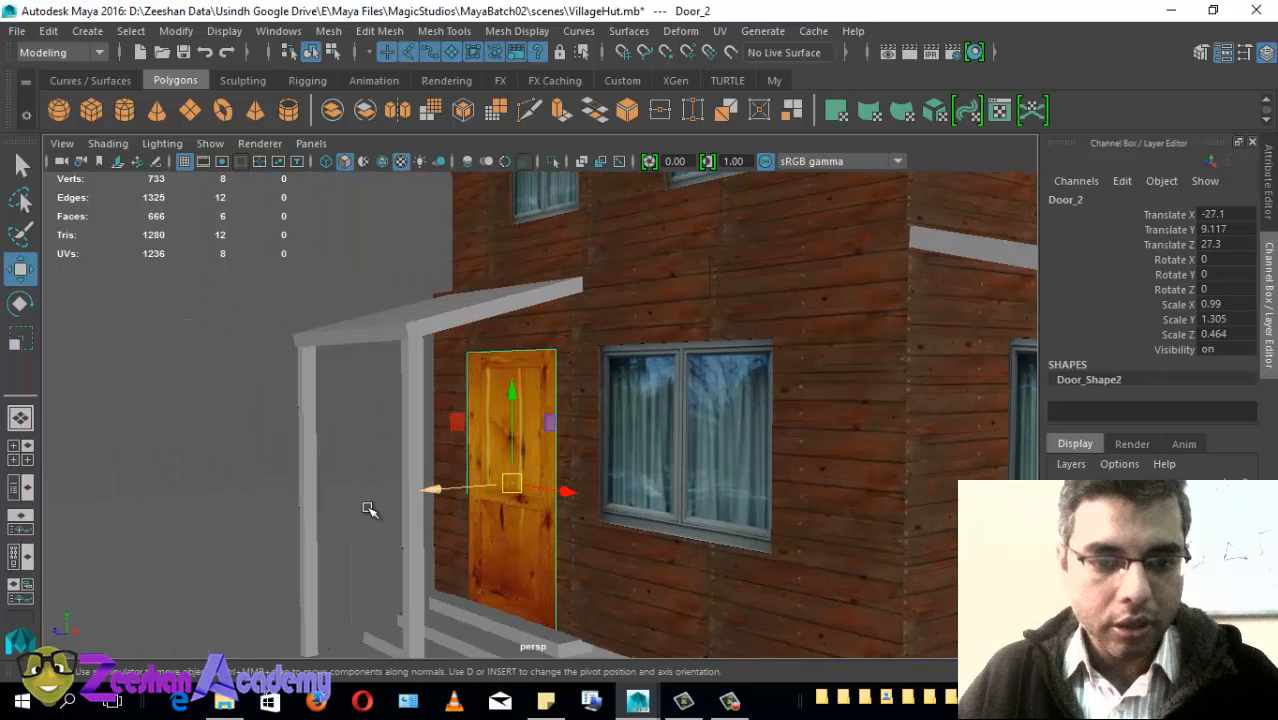
{"action": "left_click_drag", "start_coordinate": [438, 489], "coordinate": [378, 508]}
{"action": "key", "text": "5"}
{"action": "left_click_drag", "start_coordinate": [553, 473], "coordinate": [428, 491], "text": "alt"}
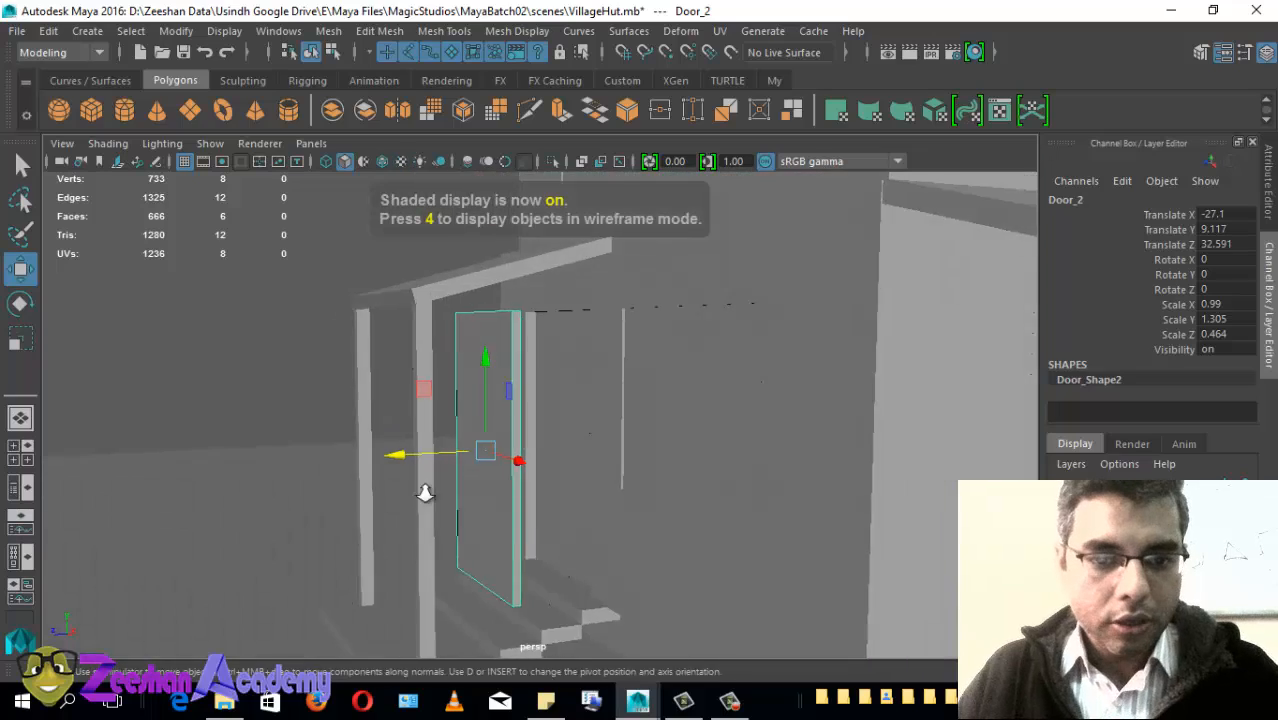
{"action": "right_click_drag", "start_coordinate": [428, 491], "coordinate": [456, 478], "text": "alt"}
{"action": "left_click_drag", "start_coordinate": [456, 477], "coordinate": [737, 442], "text": "alt"}
{"action": "key", "text": "6"}
{"action": "key", "text": "ctrl+z"}
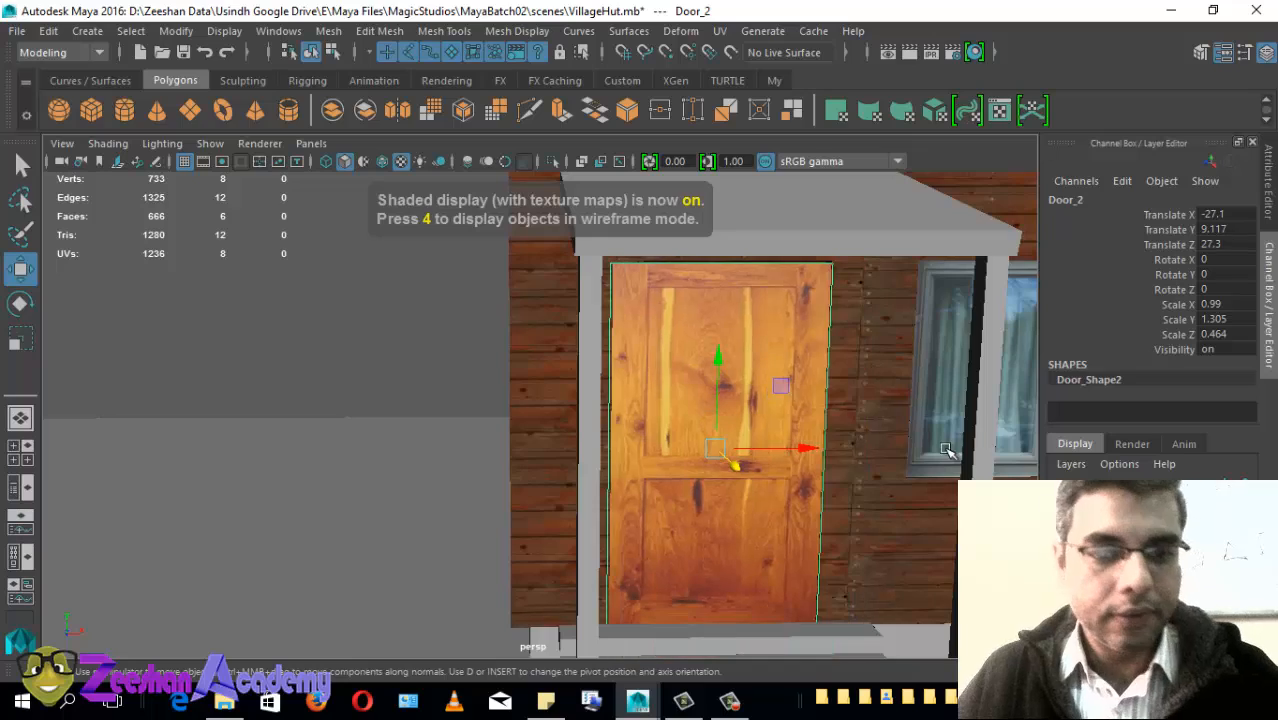
Step: Move the ground-floor front window outward from the wall to about Z 31.28, viewed in textured display
{"action": "middle_click_drag", "start_coordinate": [946, 450], "coordinate": [665, 431], "text": "alt"}
{"action": "left_click_drag", "start_coordinate": [665, 431], "coordinate": [605, 431], "text": "alt"}
{"action": "left_click", "coordinate": [608, 431]}
{"action": "left_click_drag", "start_coordinate": [735, 435], "coordinate": [656, 456], "text": "alt"}
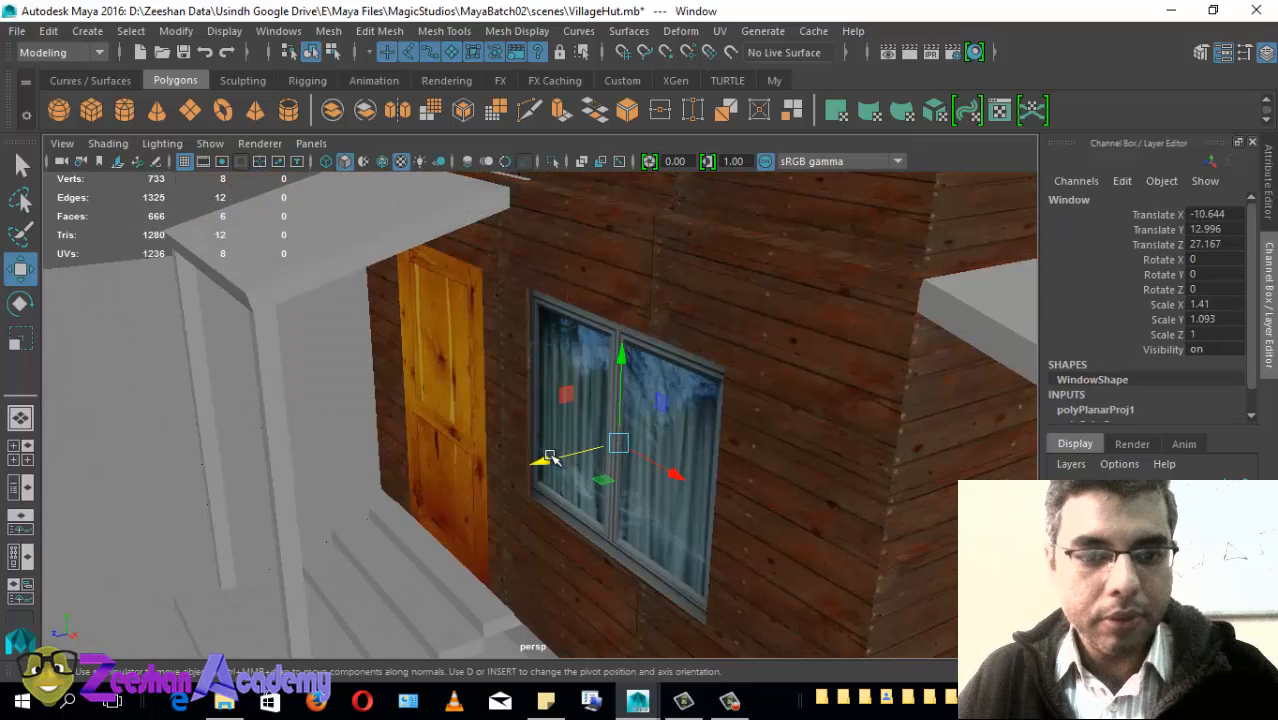
{"action": "left_click_drag", "start_coordinate": [549, 458], "coordinate": [453, 481]}
{"action": "mouse_move", "coordinate": [528, 476]}
{"action": "left_mouse_down", "text": "alt"}
{"action": "mouse_move", "coordinate": [513, 479]}
{"action": "mouse_move", "coordinate": [587, 494]}
{"action": "left_mouse_up", "text": "alt"}
{"action": "key", "text": "5"}
{"action": "key", "text": "6"}
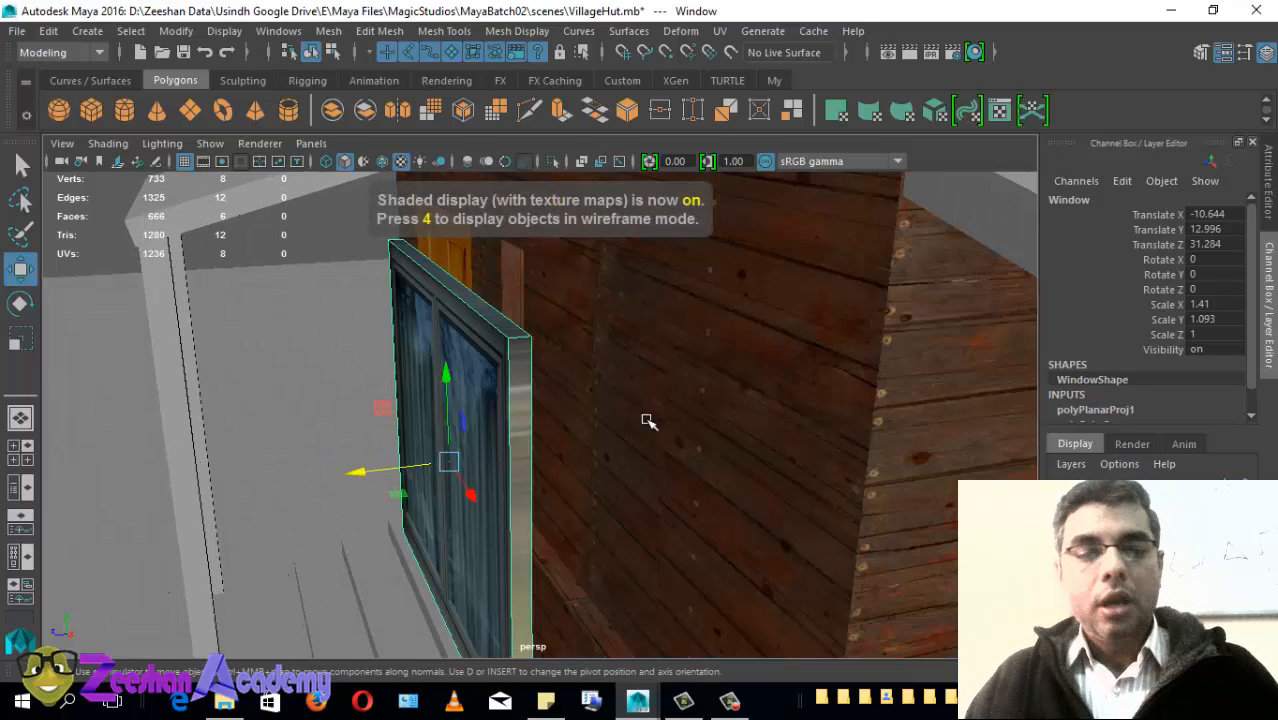
Step: Draw a polygon cube on the ground beside the house, centred at about X -62.54, Y 10.38, Z 26.35
{"action": "left_click_drag", "start_coordinate": [648, 421], "coordinate": [843, 441], "text": "alt"}
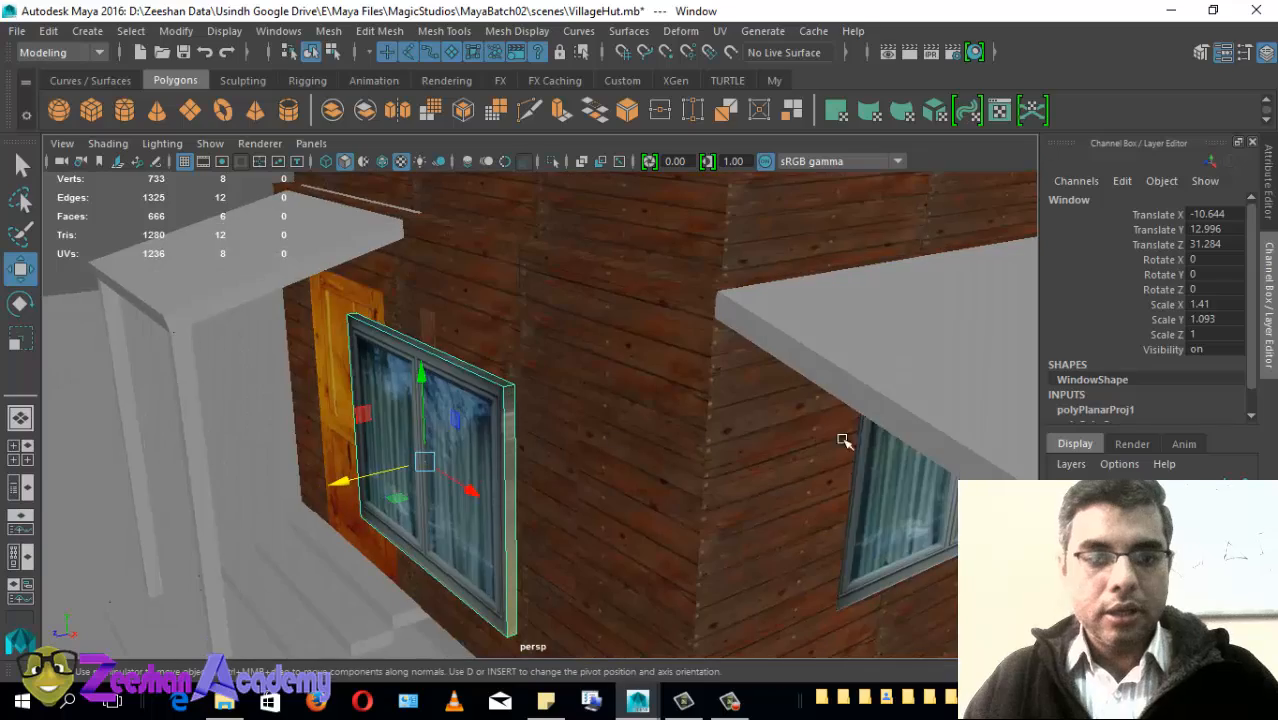
{"action": "right_click_drag", "start_coordinate": [843, 441], "coordinate": [513, 445], "text": "alt"}
{"action": "left_click_drag", "start_coordinate": [513, 445], "coordinate": [685, 419], "text": "alt"}
{"action": "right_click_drag", "start_coordinate": [685, 419], "coordinate": [596, 408], "text": "alt"}
{"action": "left_click_drag", "start_coordinate": [596, 408], "coordinate": [785, 387], "text": "alt"}
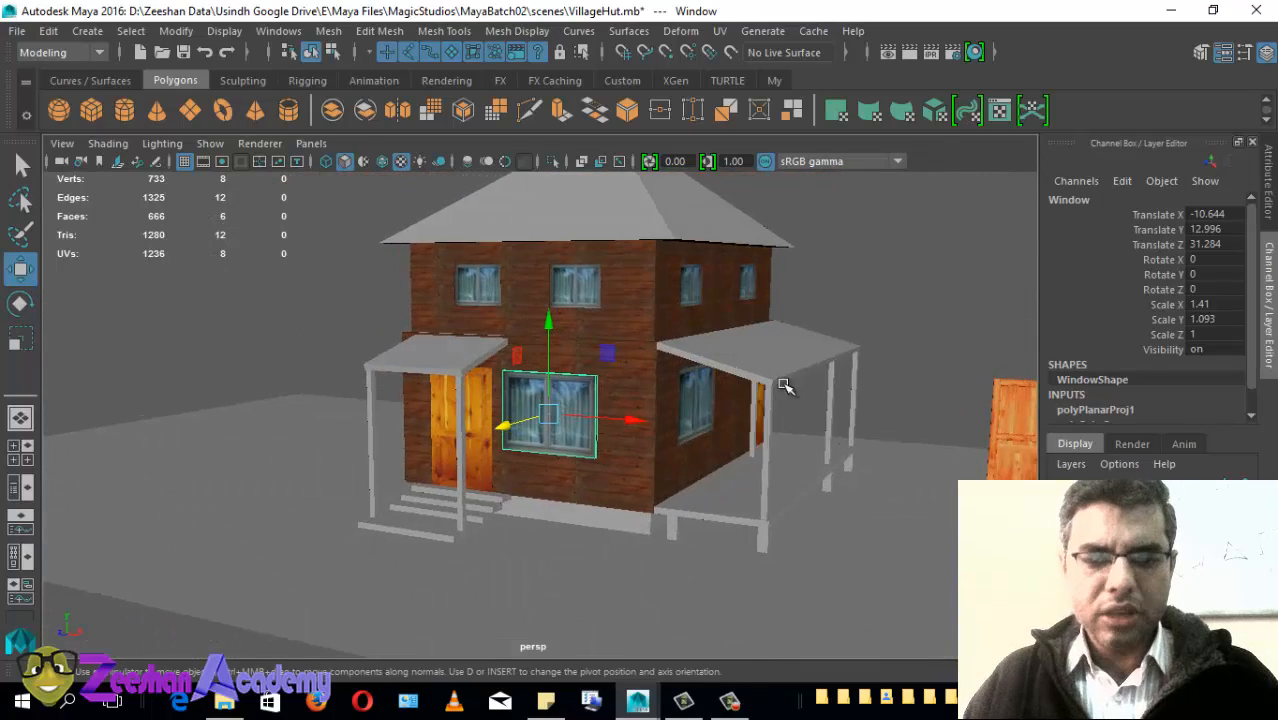
{"action": "left_click_drag", "start_coordinate": [588, 482], "coordinate": [499, 451], "text": "alt"}
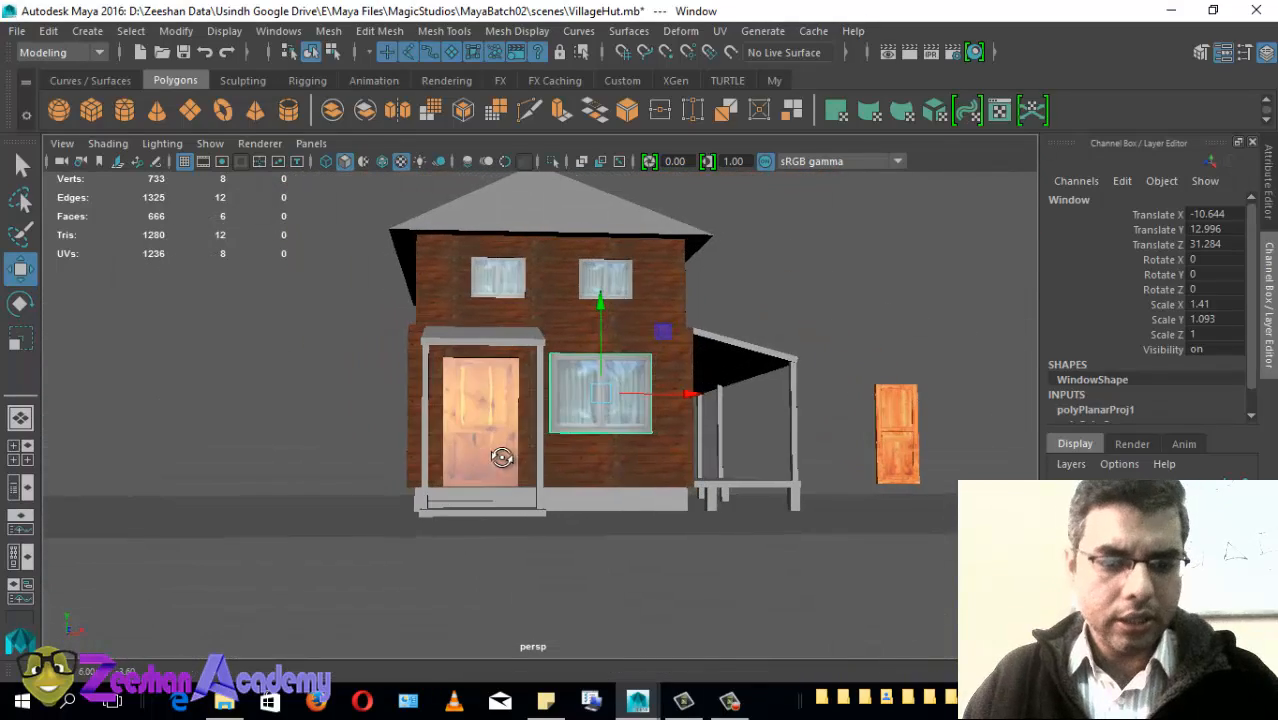
{"action": "left_click_drag", "start_coordinate": [720, 443], "coordinate": [600, 452], "text": "alt"}
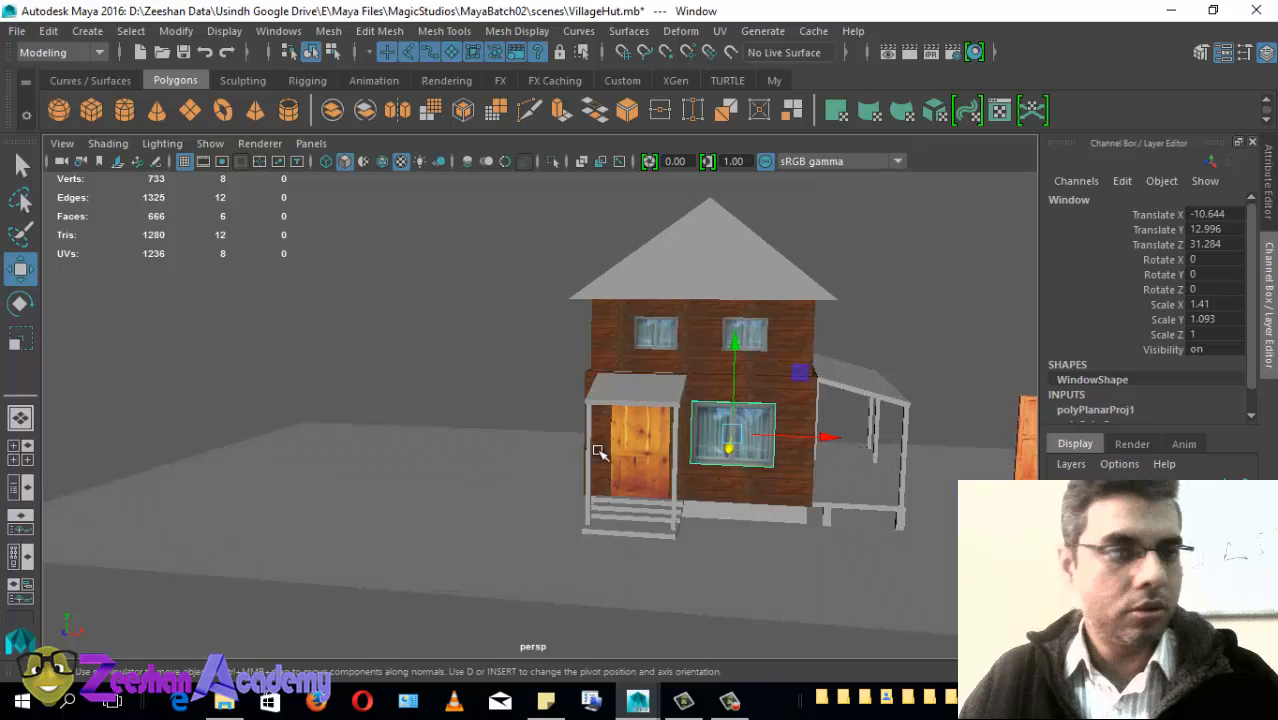
{"action": "left_click", "coordinate": [93, 108]}
{"action": "left_click_drag", "start_coordinate": [440, 355], "coordinate": [536, 408], "text": "alt"}
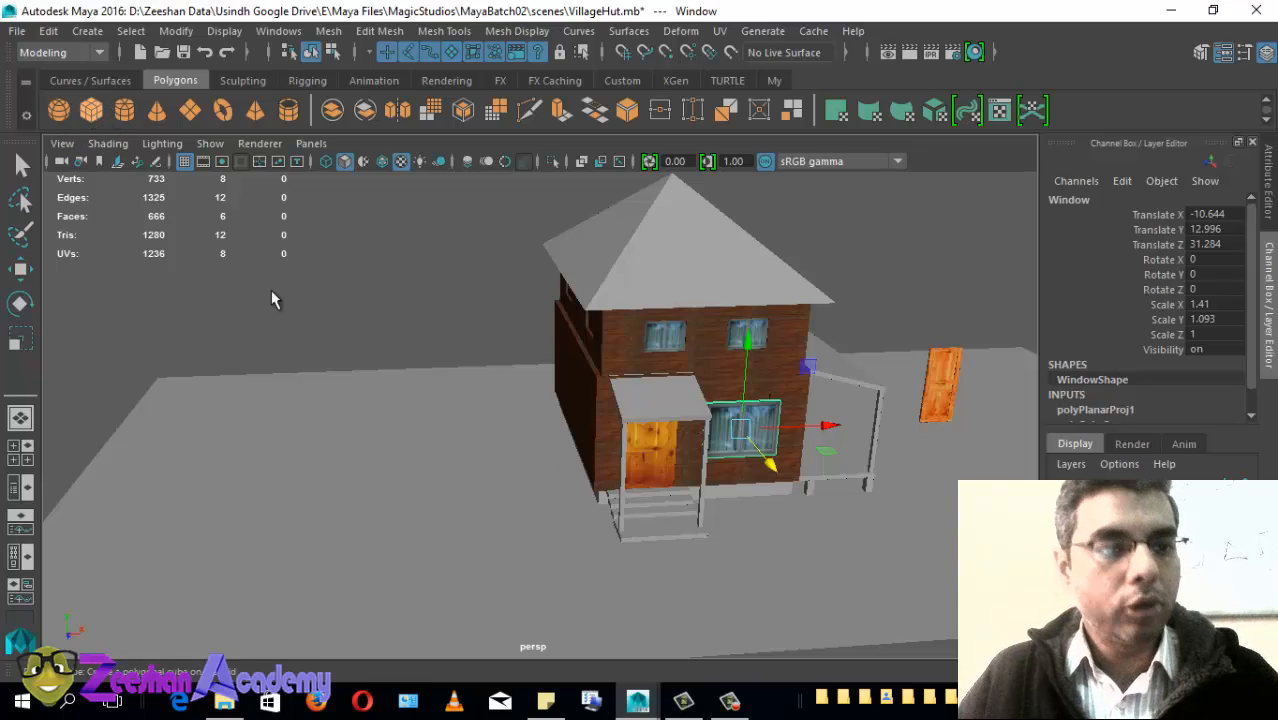
{"action": "left_click_drag", "start_coordinate": [548, 455], "coordinate": [506, 388]}
{"action": "left_click_drag", "start_coordinate": [436, 440], "coordinate": [480, 466], "text": "alt"}
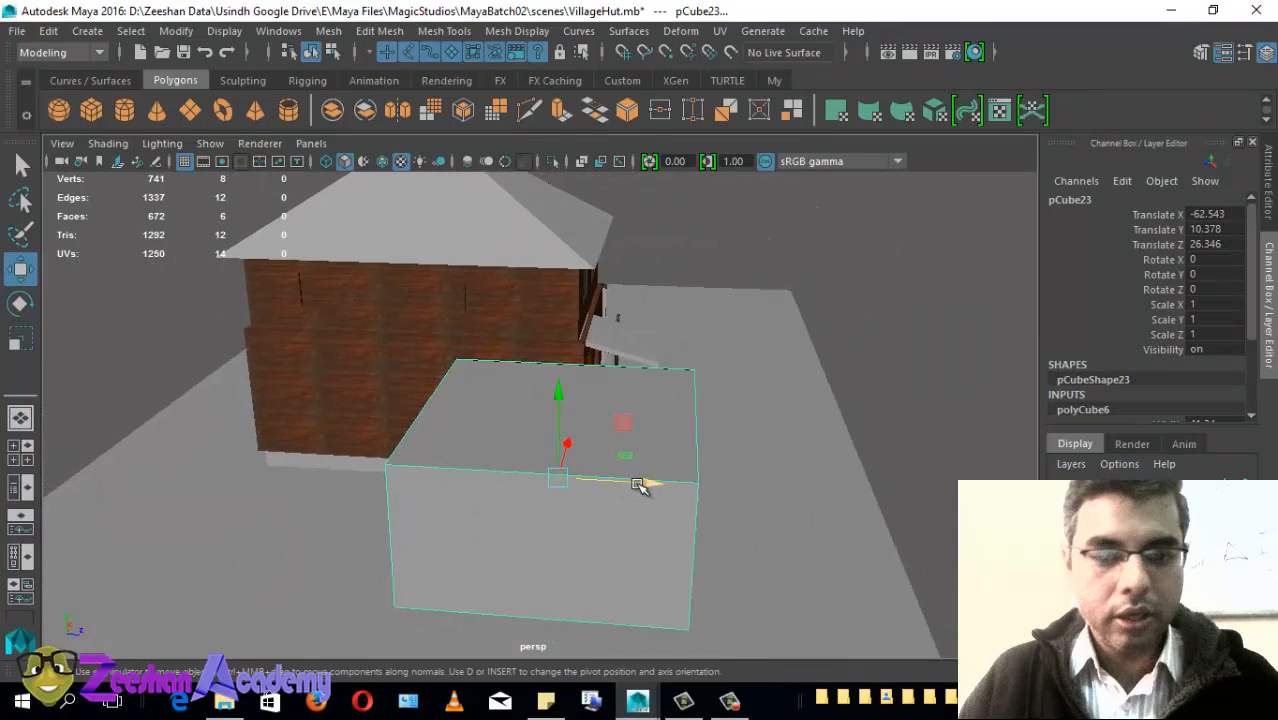
Step: Move the cube against the house's side wall and down to the ground, to about X -57.83, Y 6.74, Z 0.02
{"action": "left_click_drag", "start_coordinate": [650, 484], "coordinate": [533, 478]}
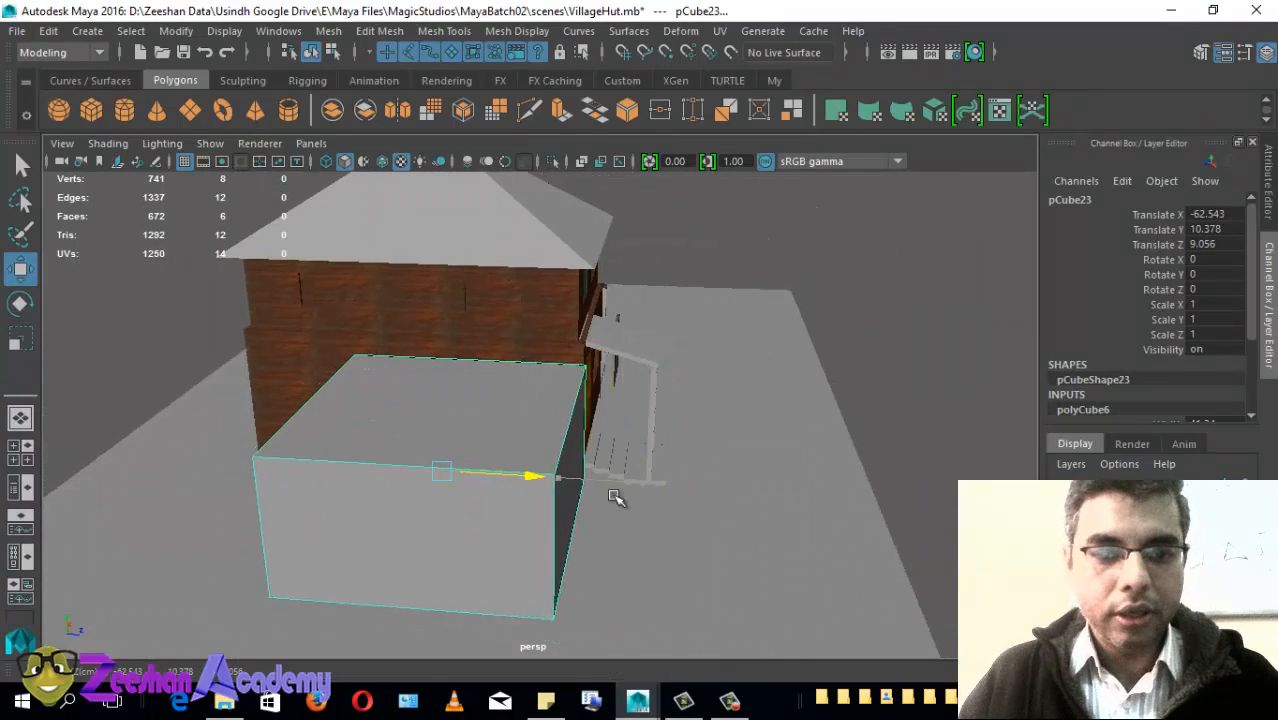
{"action": "left_click_drag", "start_coordinate": [733, 506], "coordinate": [553, 484], "text": "alt"}
{"action": "left_click_drag", "start_coordinate": [475, 466], "coordinate": [462, 499], "text": "alt"}
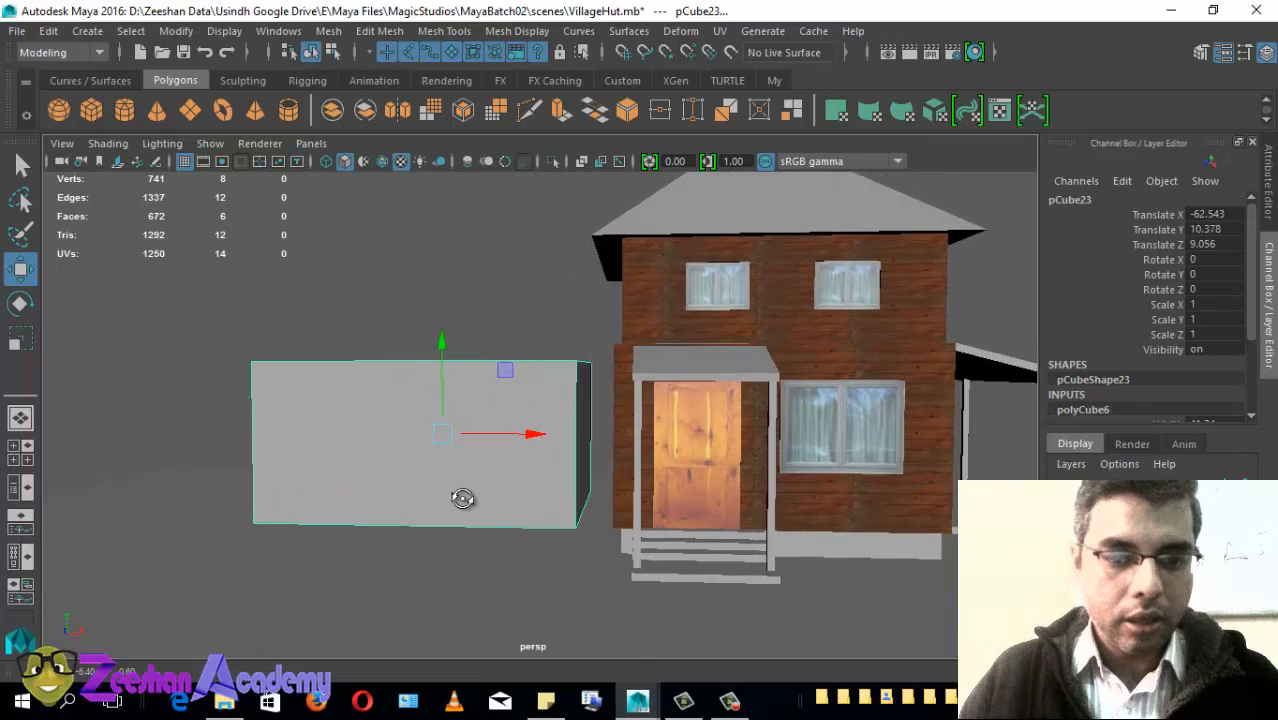
{"action": "left_click_drag", "start_coordinate": [549, 433], "coordinate": [562, 436]}
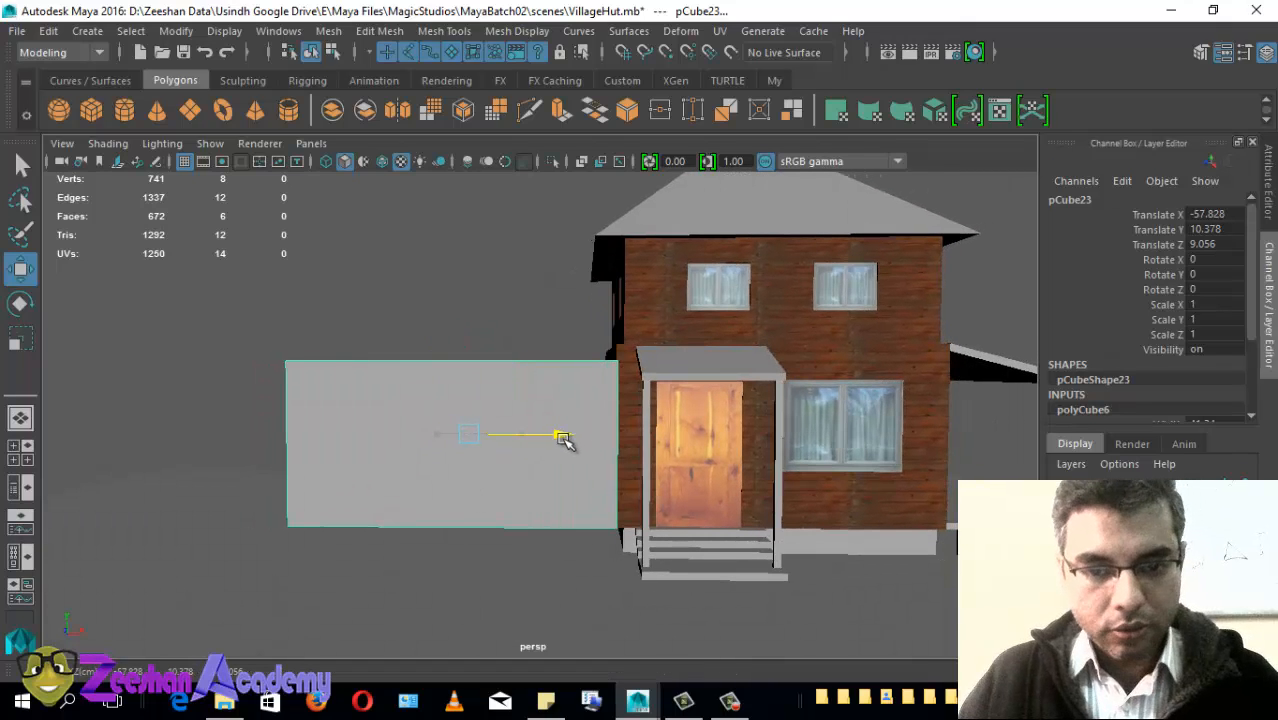
{"action": "left_click_drag", "start_coordinate": [504, 484], "coordinate": [474, 451], "text": "alt"}
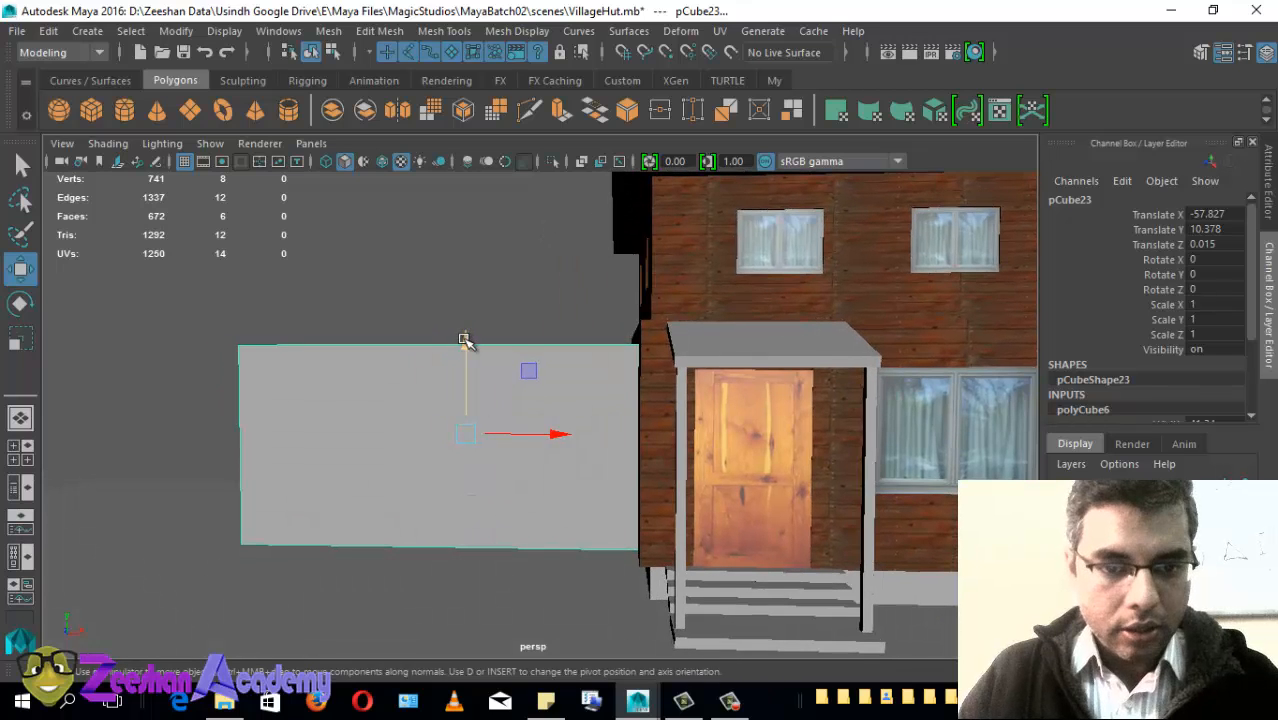
{"action": "left_click_drag", "start_coordinate": [465, 340], "coordinate": [474, 466]}
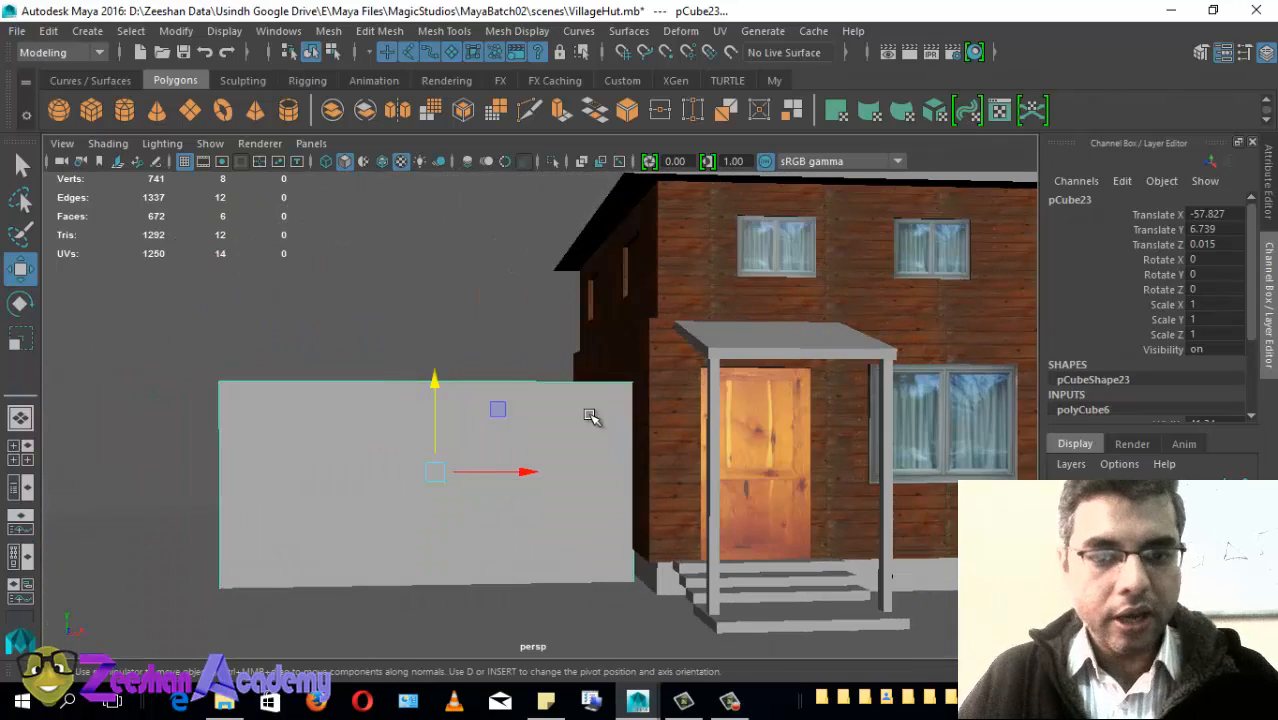
Step: Scale the cube's height to about 1.088 and raise it to about Y 7.86
{"action": "left_click_drag", "start_coordinate": [590, 416], "coordinate": [590, 443], "text": "alt"}
{"action": "key", "text": "r"}
{"action": "left_click_drag", "start_coordinate": [456, 375], "coordinate": [457, 368]}
{"action": "left_click_drag", "start_coordinate": [438, 453], "coordinate": [442, 460], "text": "alt"}
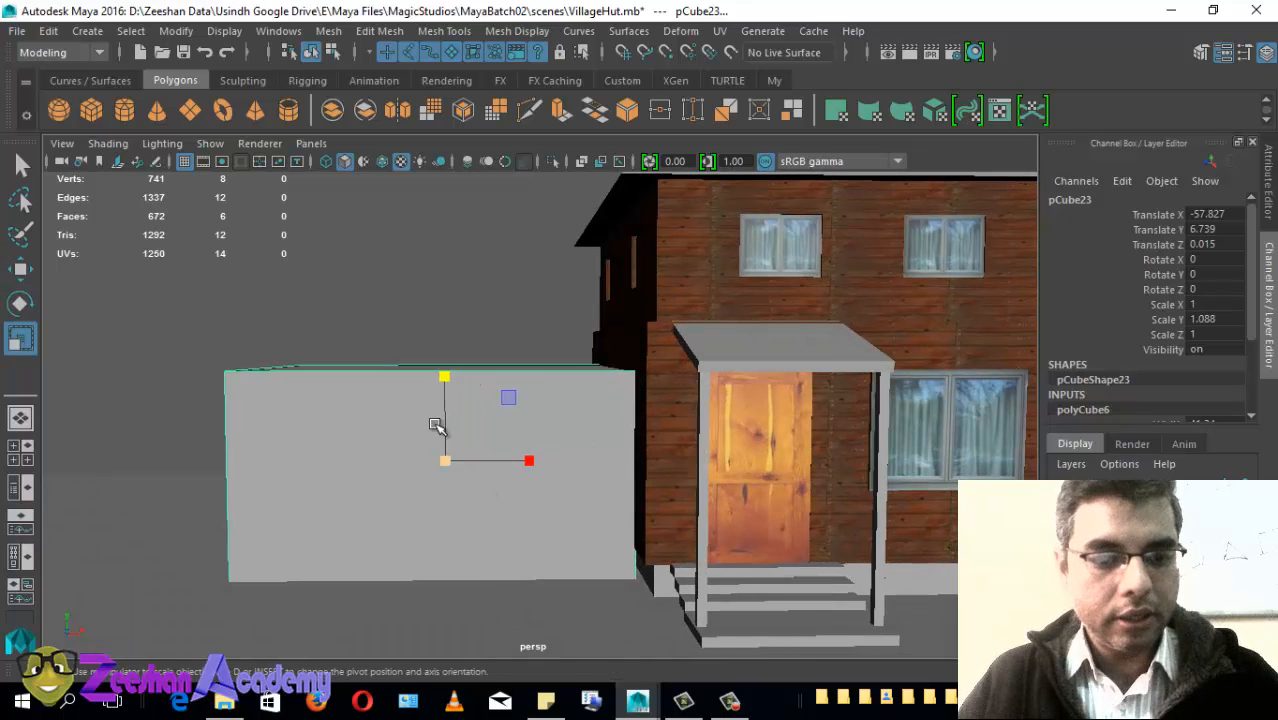
{"action": "key", "text": "w"}
{"action": "left_click_drag", "start_coordinate": [445, 377], "coordinate": [448, 360]}
Step: Examine from several angles how the cube sits on the ground and against the house
{"action": "left_click_drag", "start_coordinate": [370, 498], "coordinate": [504, 386], "text": "alt"}
{"action": "middle_click_drag", "start_coordinate": [504, 386], "coordinate": [534, 366], "text": "alt"}
{"action": "right_click_drag", "start_coordinate": [534, 366], "coordinate": [585, 502], "text": "alt"}
{"action": "middle_click_drag", "start_coordinate": [585, 502], "coordinate": [290, 500], "text": "alt"}
{"action": "left_click_drag", "start_coordinate": [290, 500], "coordinate": [580, 502], "text": "alt"}
{"action": "right_click_drag", "start_coordinate": [722, 573], "coordinate": [368, 616], "text": "alt"}
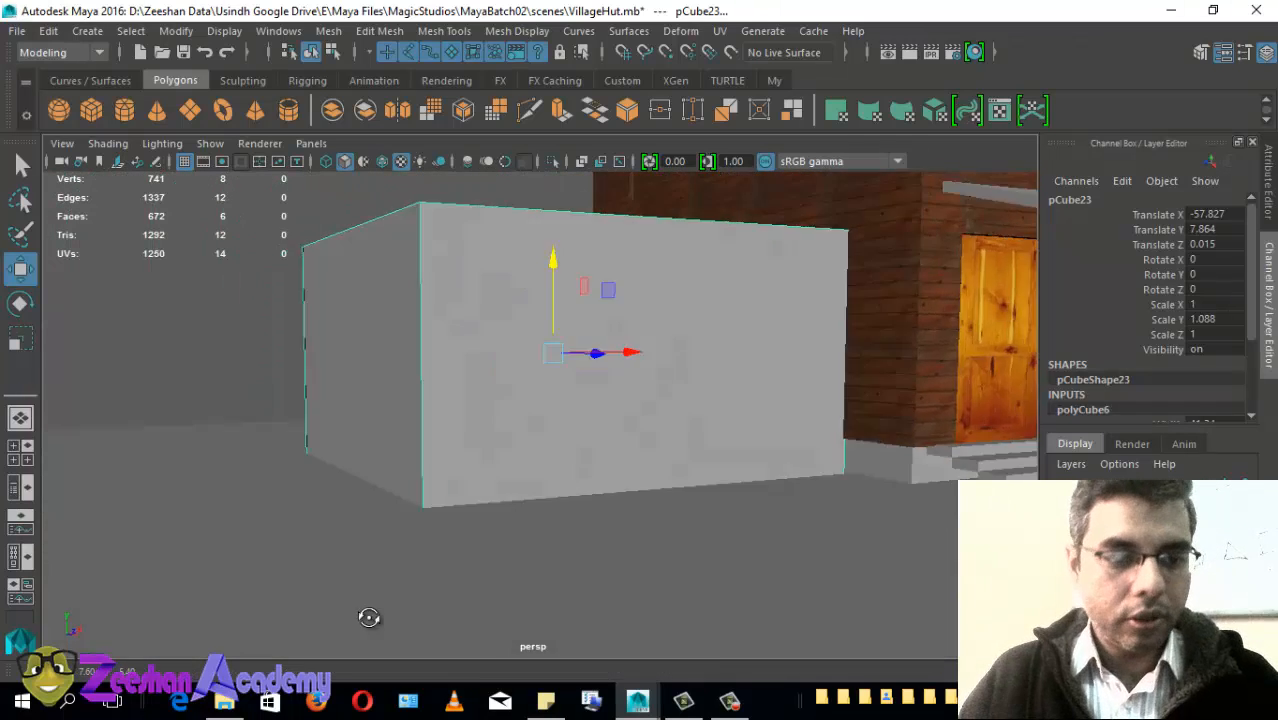
{"action": "left_click_drag", "start_coordinate": [368, 616], "coordinate": [248, 374], "text": "alt"}
{"action": "left_click_drag", "start_coordinate": [248, 374], "coordinate": [212, 508]}
{"action": "left_click", "coordinate": [618, 447]}
{"action": "left_click_drag", "start_coordinate": [618, 447], "coordinate": [453, 431], "text": "alt"}
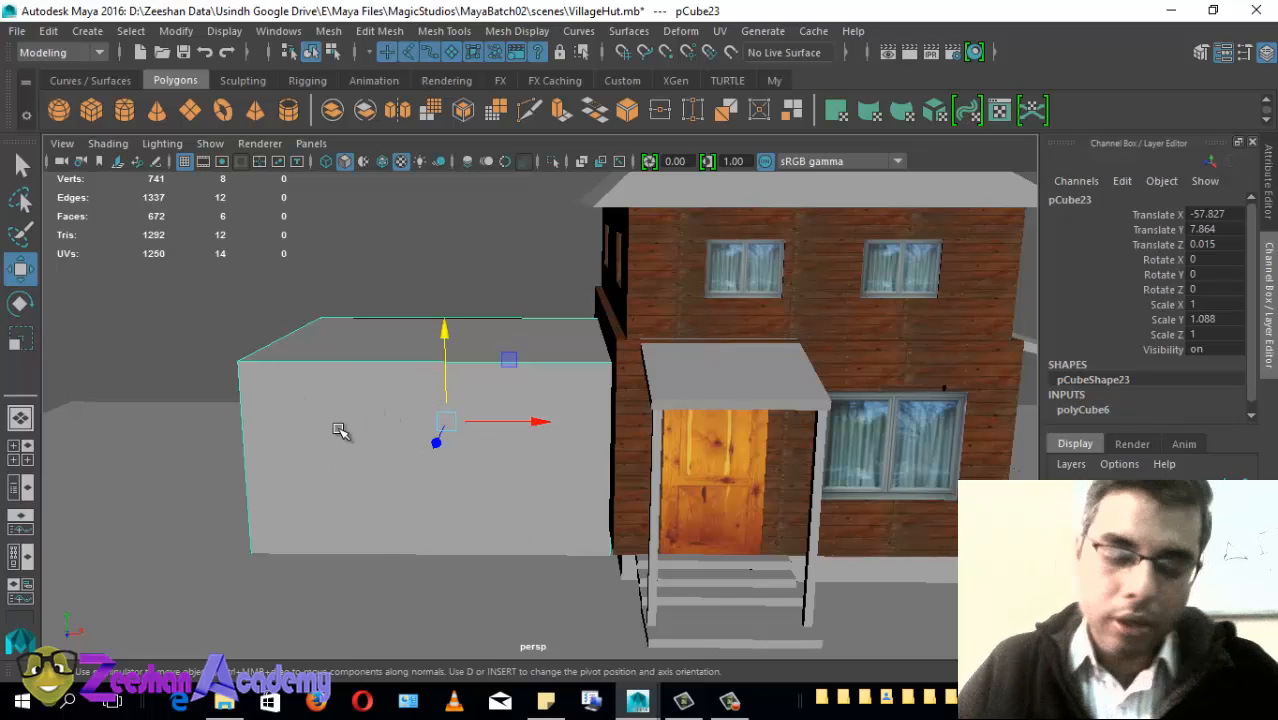
Step: Check the house's pyramid roof and draw a new polygon pyramid on the ground at about X -103.05, Z -8.55
{"action": "left_click_drag", "start_coordinate": [340, 430], "coordinate": [675, 352], "text": "alt"}
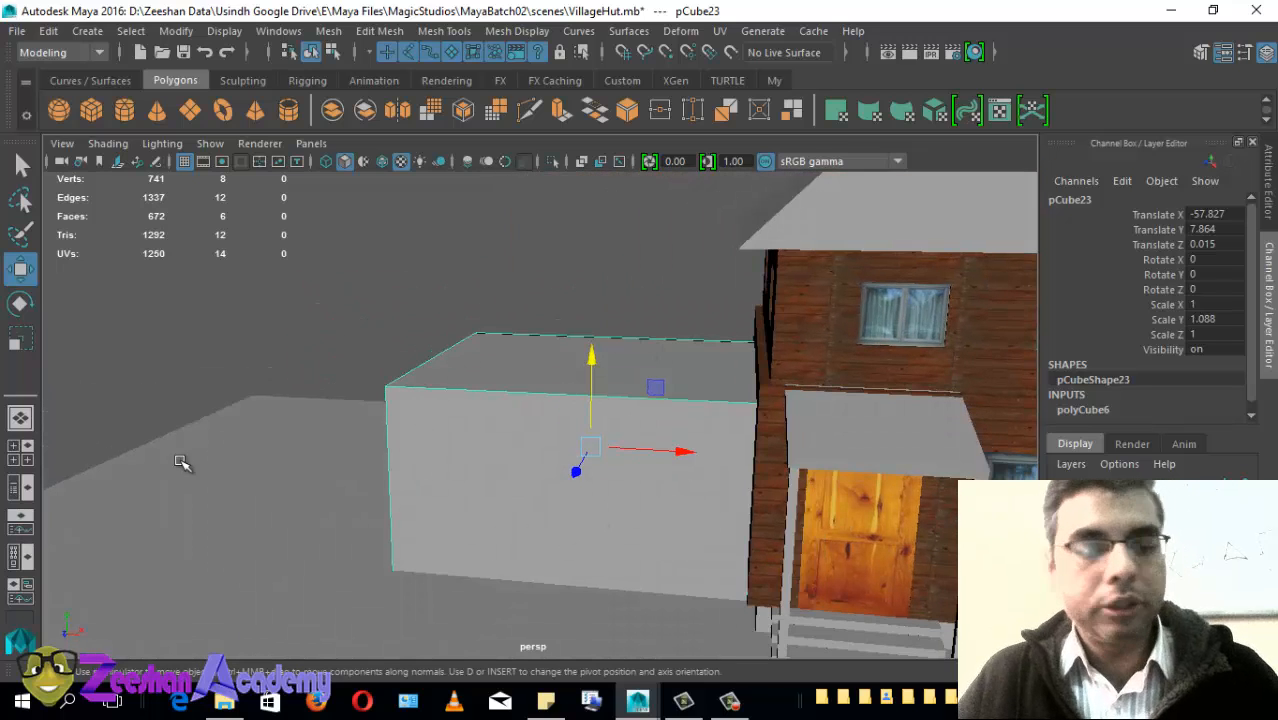
{"action": "left_click_drag", "start_coordinate": [625, 289], "coordinate": [645, 393], "text": "alt"}
{"action": "left_click", "coordinate": [776, 306]}
{"action": "left_click_drag", "start_coordinate": [776, 306], "coordinate": [562, 374], "text": "alt"}
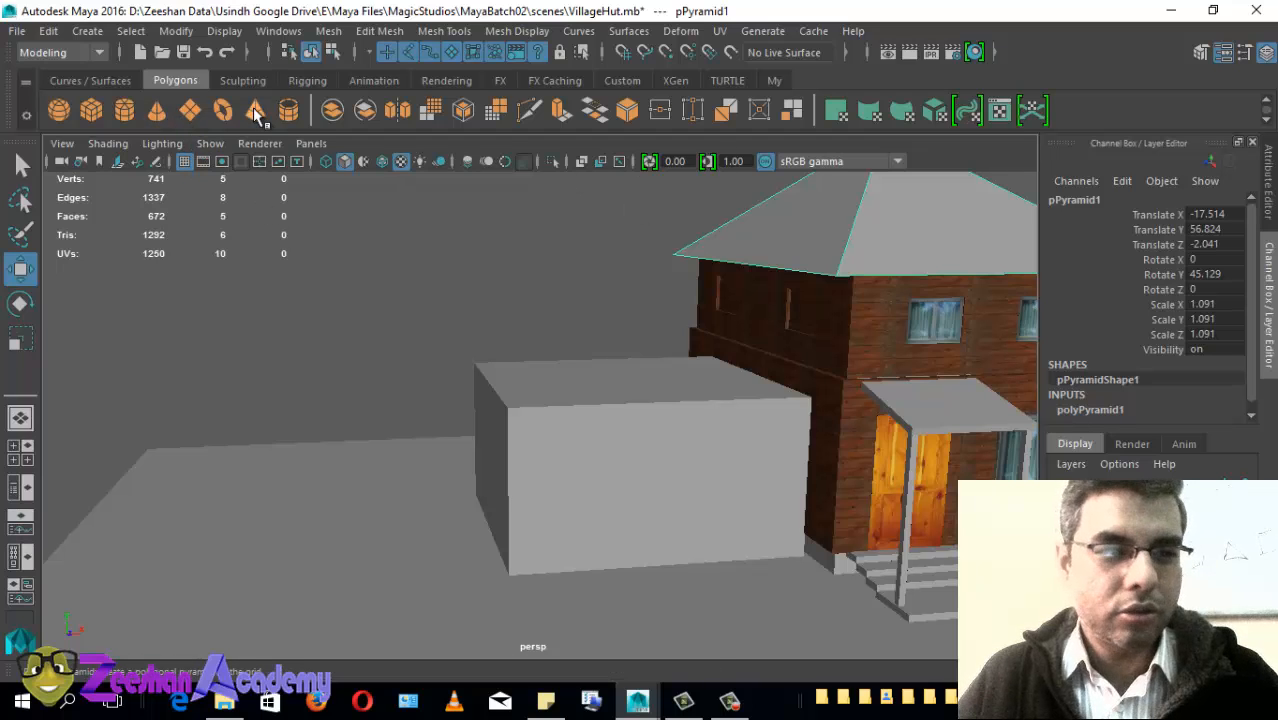
{"action": "left_click", "coordinate": [87, 31]}
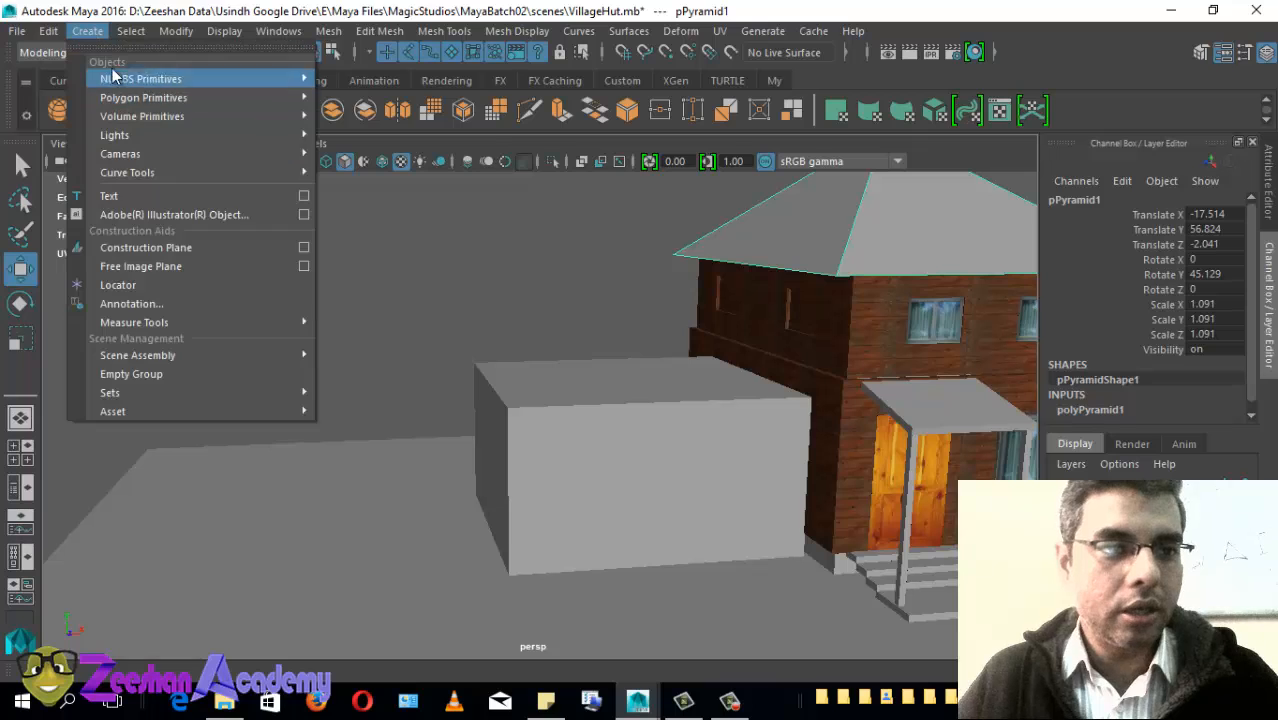
{"action": "mouse_move", "coordinate": [150, 96]}
{"action": "left_click", "coordinate": [411, 245]}
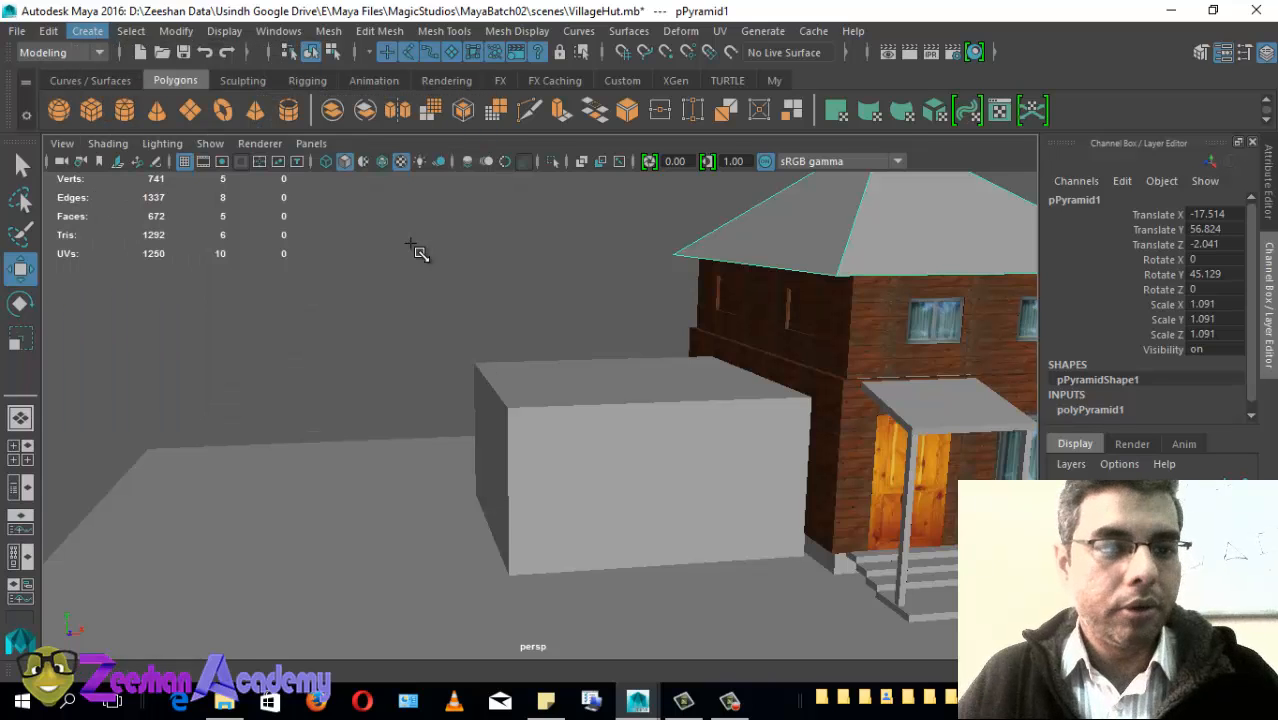
{"action": "left_click_drag", "start_coordinate": [368, 508], "coordinate": [396, 522], "text": "alt"}
{"action": "left_click_drag", "start_coordinate": [310, 529], "coordinate": [465, 537]}
Step: Raise the new pyramid and position it over the cube at about X -52.80, Y 25.21, Z 3.24
{"action": "middle_click_drag", "start_coordinate": [465, 537], "coordinate": [462, 399], "text": "alt"}
{"action": "left_click_drag", "start_coordinate": [462, 399], "coordinate": [516, 380], "text": "alt"}
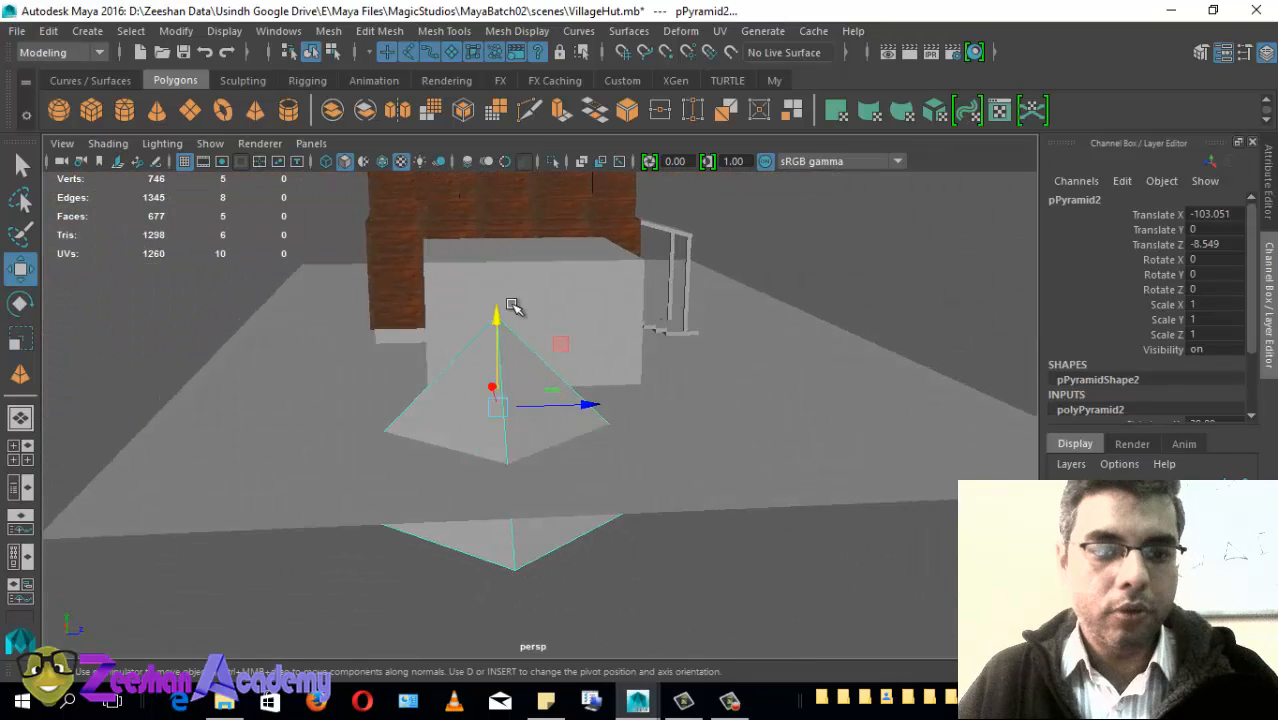
{"action": "left_click_drag", "start_coordinate": [498, 314], "coordinate": [510, 168]}
{"action": "left_click_drag", "start_coordinate": [422, 378], "coordinate": [317, 370], "text": "alt"}
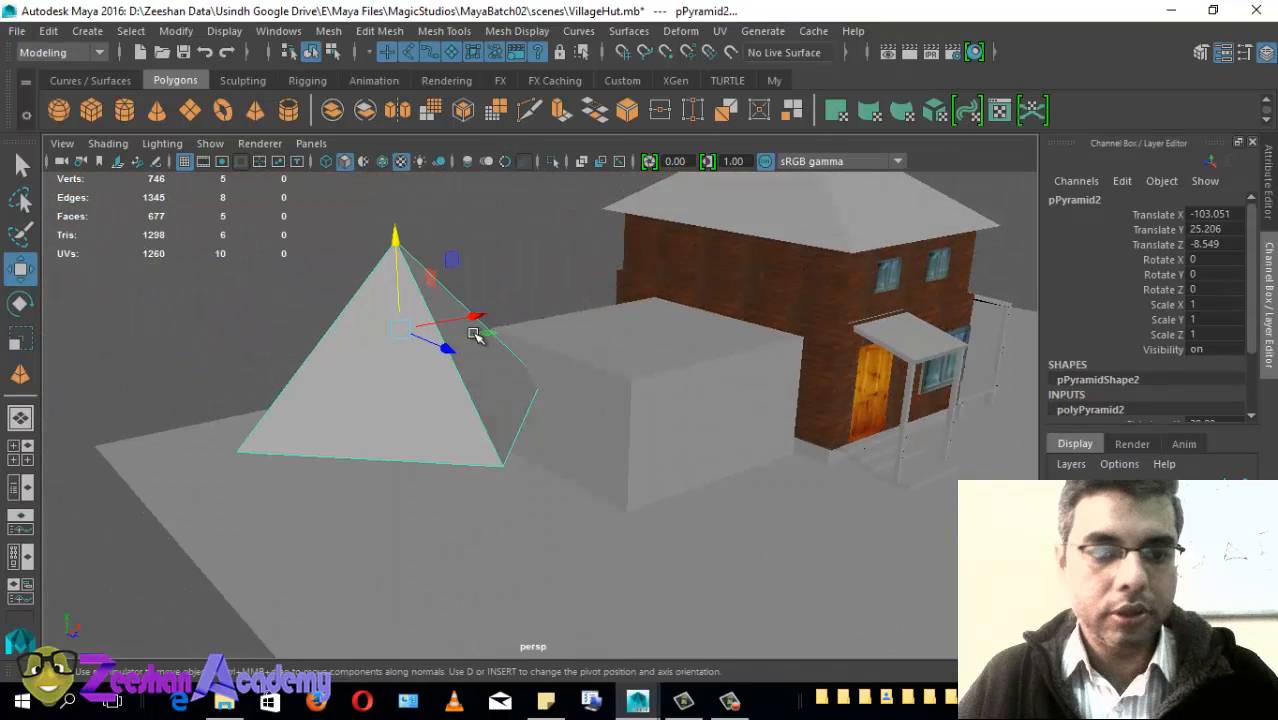
{"action": "left_click_drag", "start_coordinate": [522, 305], "coordinate": [683, 268]}
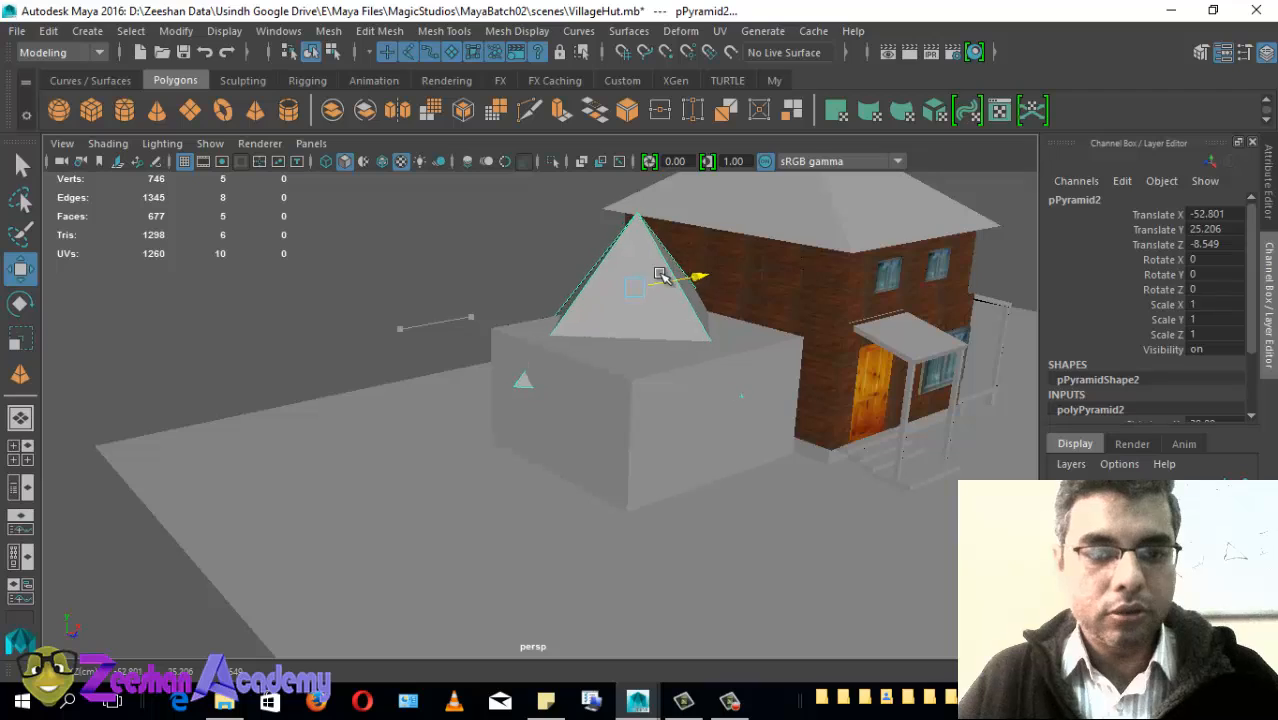
{"action": "middle_click_drag", "start_coordinate": [604, 305], "coordinate": [499, 377], "text": "alt"}
{"action": "left_click_drag", "start_coordinate": [499, 377], "coordinate": [659, 400], "text": "alt"}
{"action": "left_click_drag", "start_coordinate": [520, 372], "coordinate": [566, 372]}
Step: Examine the pyramid over the cube from several angles in perspective and together with the top, front and side views
{"action": "left_click_drag", "start_coordinate": [559, 457], "coordinate": [420, 440], "text": "alt"}
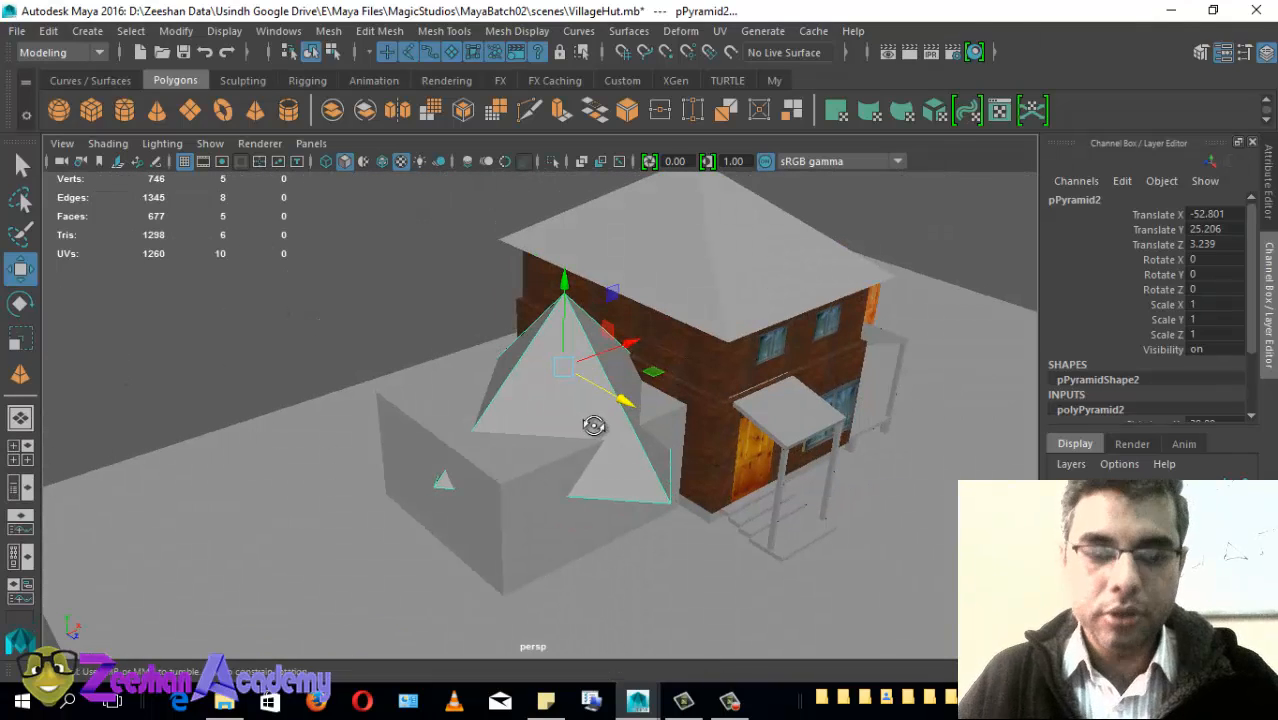
{"action": "left_click_drag", "start_coordinate": [593, 425], "coordinate": [520, 517], "text": "alt"}
{"action": "left_click_drag", "start_coordinate": [614, 563], "coordinate": [585, 455], "text": "alt"}
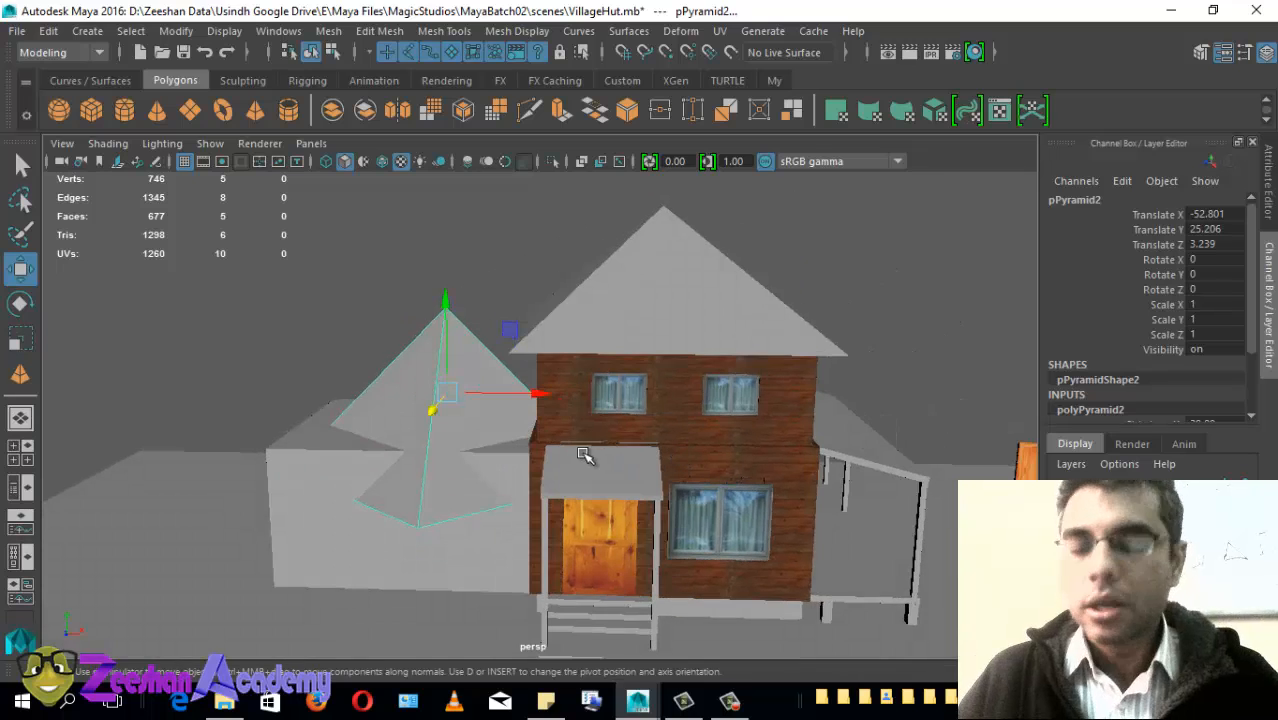
{"action": "left_click", "coordinate": [19, 454]}
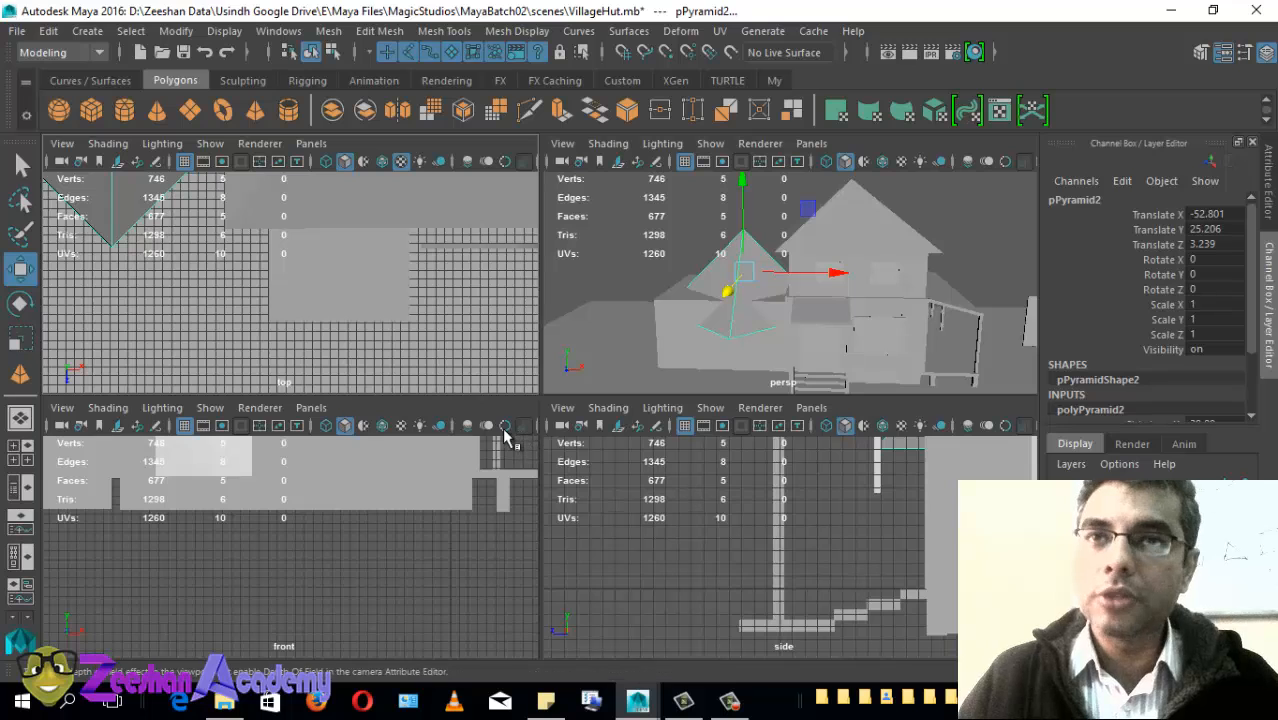
{"action": "middle_click_drag", "start_coordinate": [281, 313], "coordinate": [344, 333], "text": "alt"}
{"action": "scroll", "coordinate": [237, 319], "scroll_direction": "down", "scroll_amount": 2}
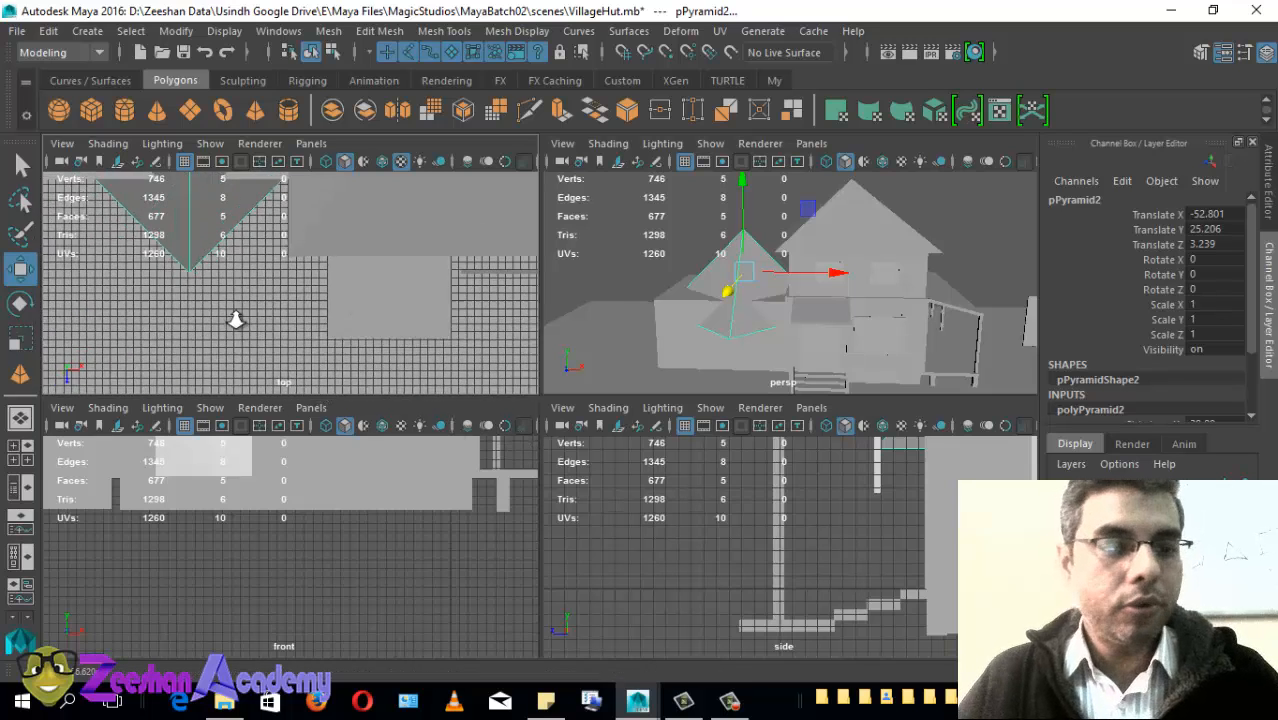
{"action": "middle_click_drag", "start_coordinate": [391, 584], "coordinate": [450, 698], "text": "alt"}
{"action": "scroll", "coordinate": [480, 640], "scroll_direction": "down", "scroll_amount": 3}
{"action": "middle_click_drag", "start_coordinate": [880, 573], "coordinate": [850, 631], "text": "alt"}
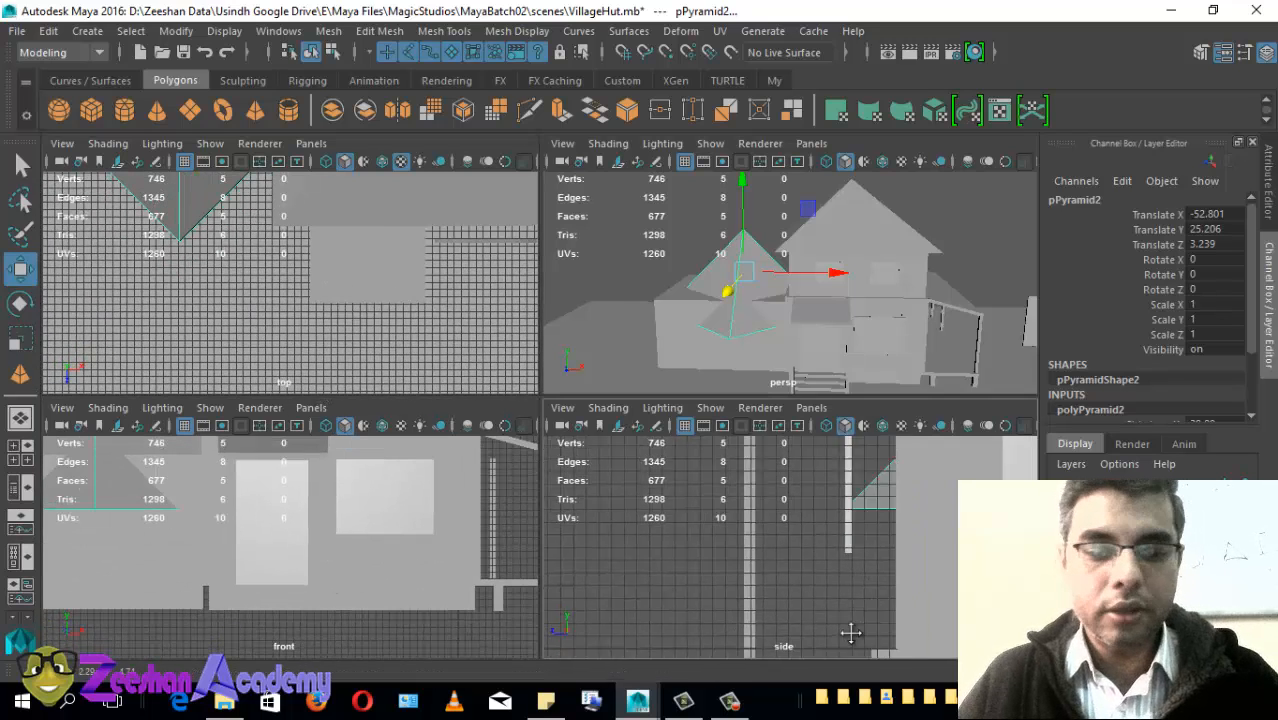
{"action": "middle_click_drag", "start_coordinate": [832, 517], "coordinate": [699, 593], "text": "alt"}
{"action": "scroll", "coordinate": [715, 590], "scroll_direction": "down", "scroll_amount": 3}
{"action": "middle_click_drag", "start_coordinate": [807, 352], "coordinate": [822, 323], "text": "alt"}
{"action": "left_click_drag", "start_coordinate": [822, 323], "coordinate": [757, 351], "text": "alt"}
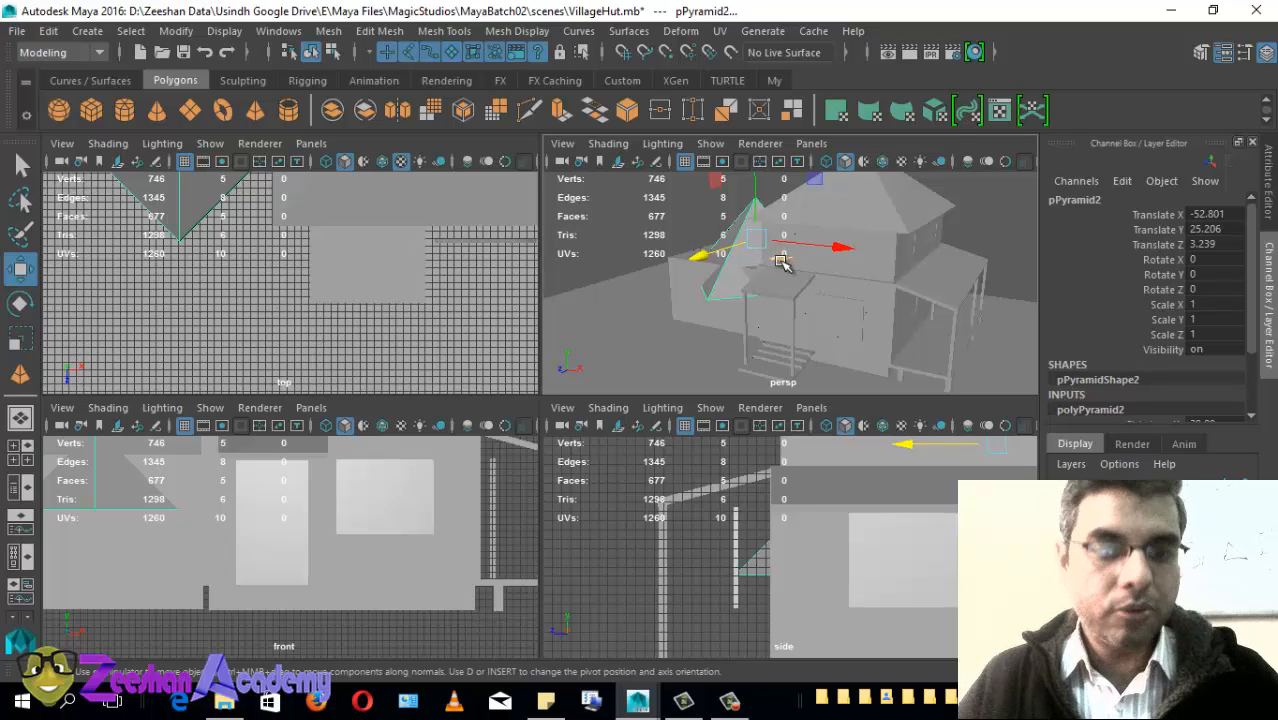
Step: Inspect the pyramid's alignment with the cube and the house roof in an enlarged top view
{"action": "key", "text": "space"}
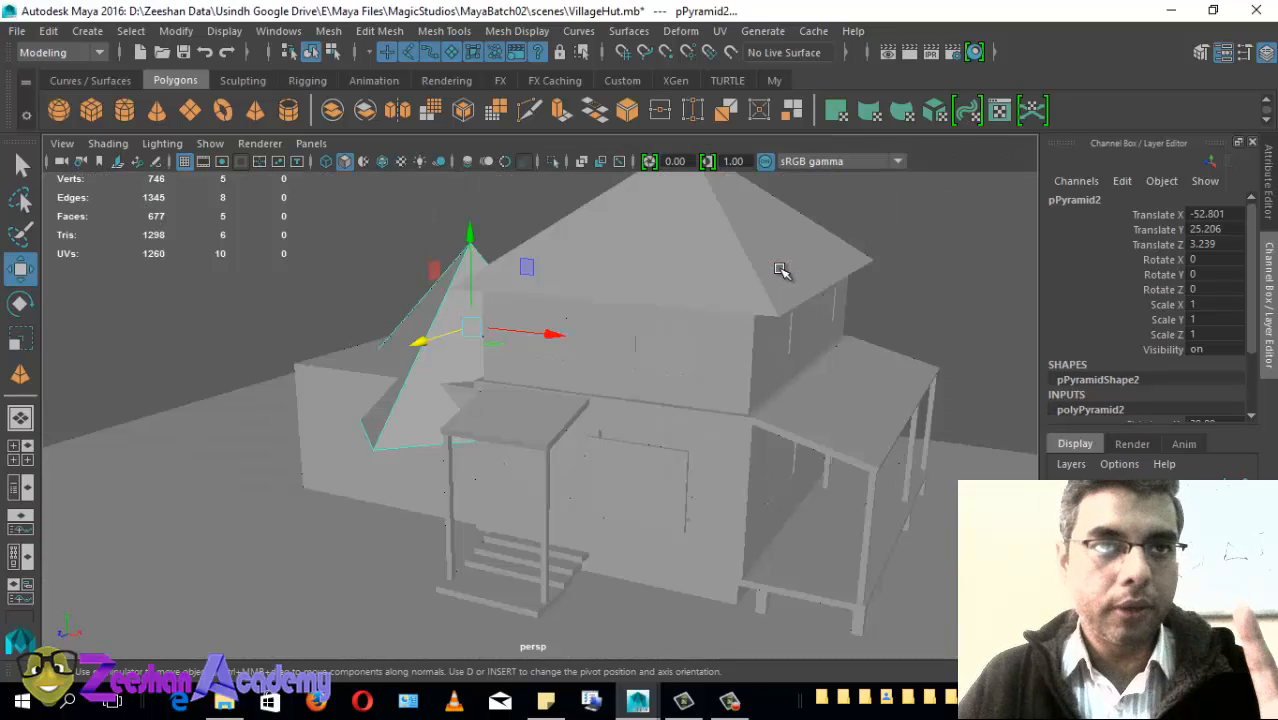
{"action": "key", "text": "space"}
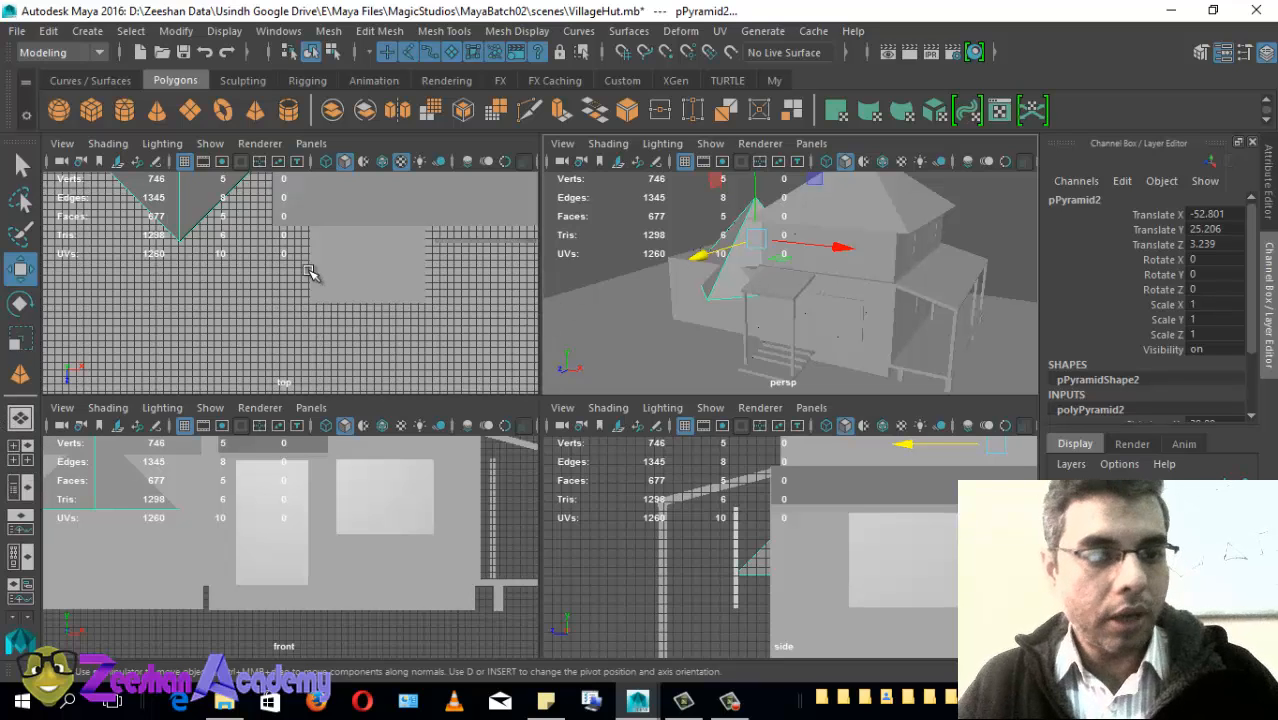
{"action": "key", "text": "space"}
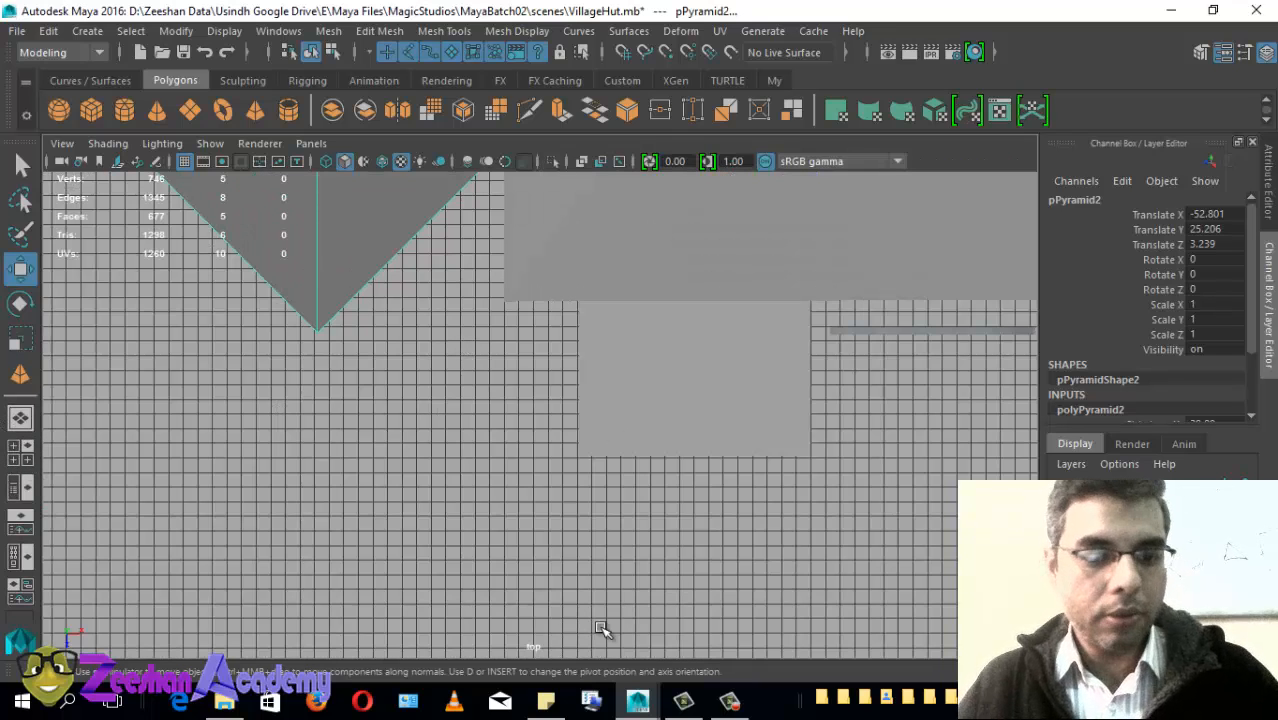
{"action": "scroll", "coordinate": [608, 508], "scroll_direction": "down", "scroll_amount": 6}
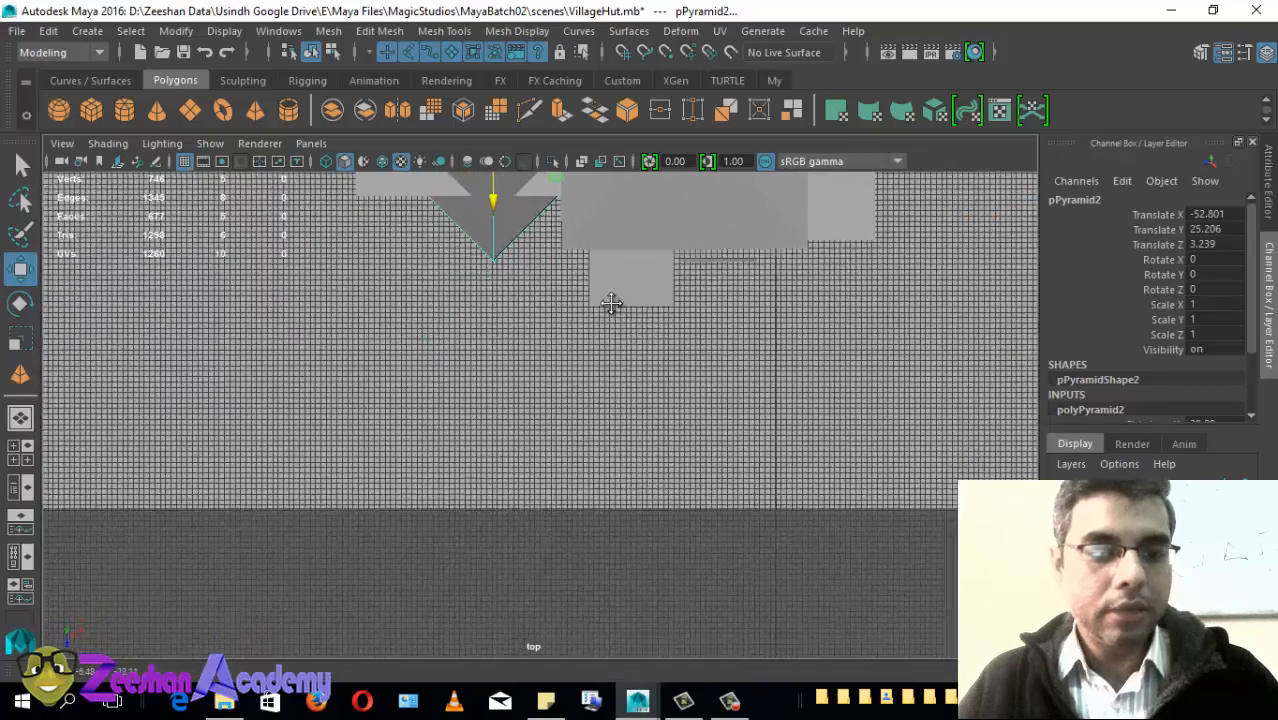
{"action": "middle_click_drag", "start_coordinate": [611, 303], "coordinate": [607, 337], "text": "alt"}
{"action": "middle_click_drag", "start_coordinate": [632, 422], "coordinate": [598, 592], "text": "alt"}
{"action": "right_click_drag", "start_coordinate": [592, 400], "coordinate": [528, 312], "text": "alt"}
{"action": "middle_click_drag", "start_coordinate": [557, 356], "coordinate": [530, 422], "text": "alt"}
{"action": "right_click_drag", "start_coordinate": [530, 422], "coordinate": [648, 434], "text": "alt"}
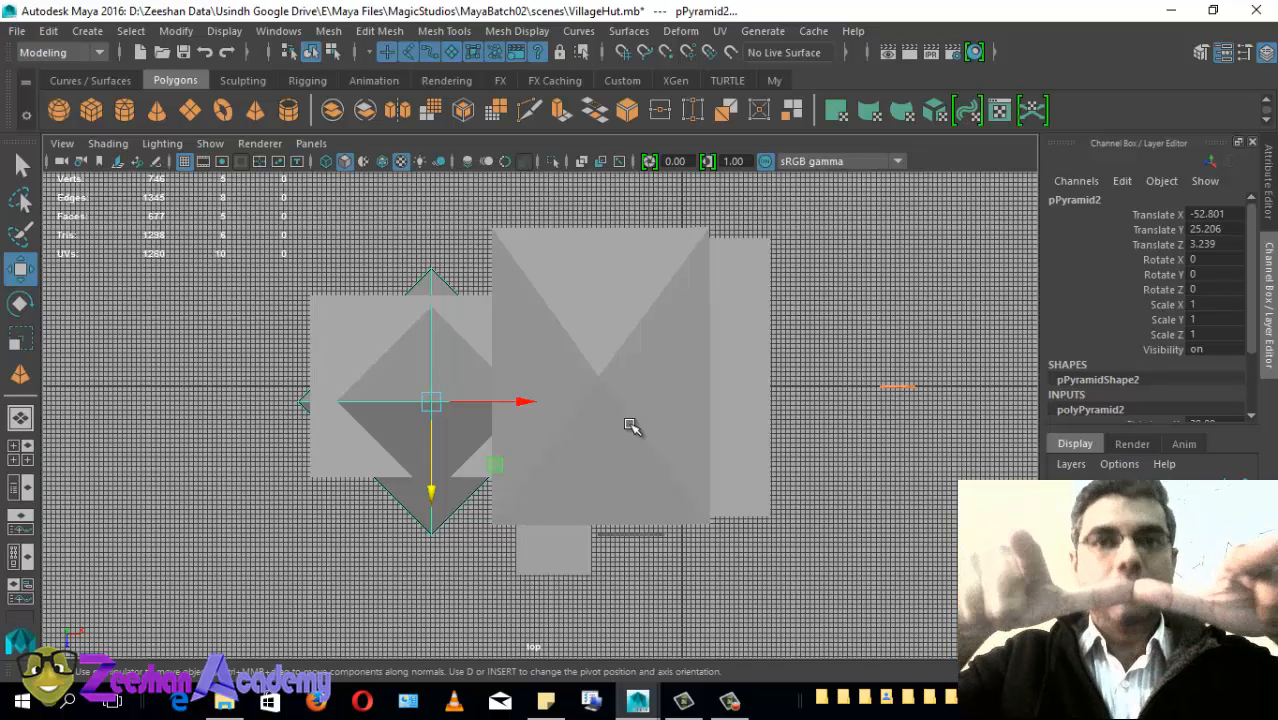
Step: Try moving the pyramid across the ground plane to about X -81.78, Z 5.33 in the top view, and undo the move
{"action": "key", "text": "space"}
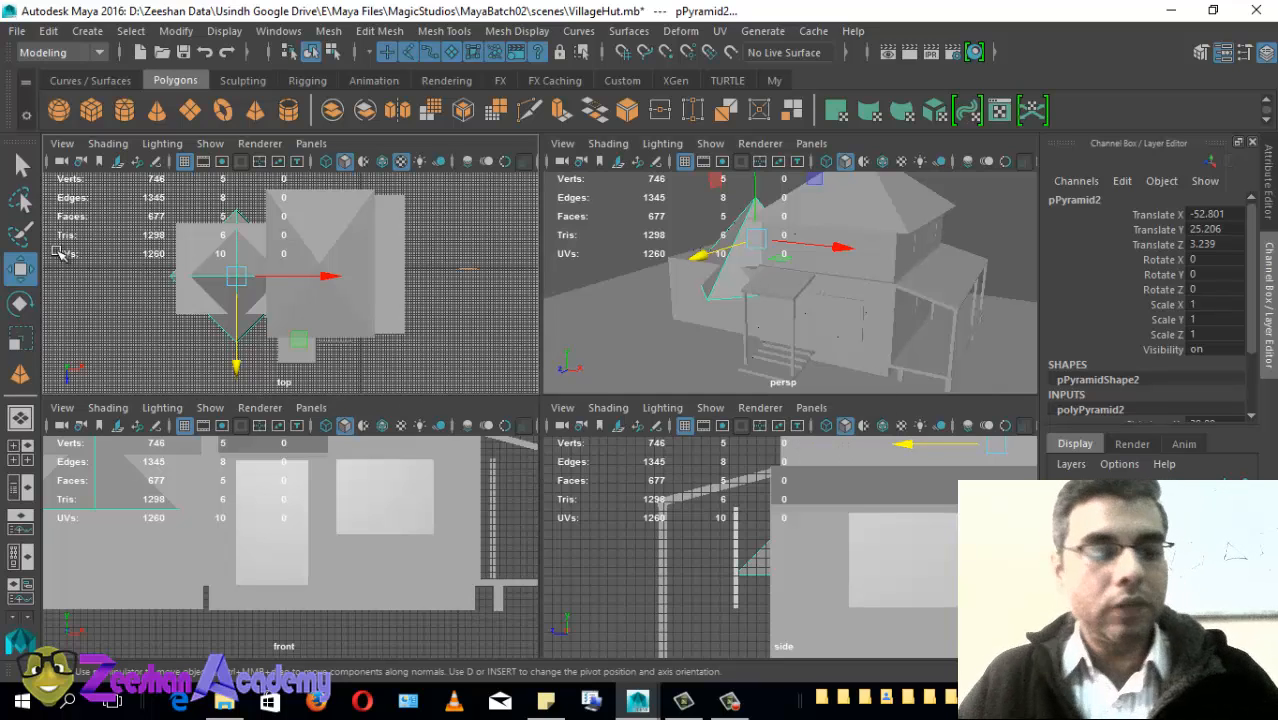
{"action": "right_click_drag", "start_coordinate": [358, 624], "coordinate": [188, 553], "text": "alt"}
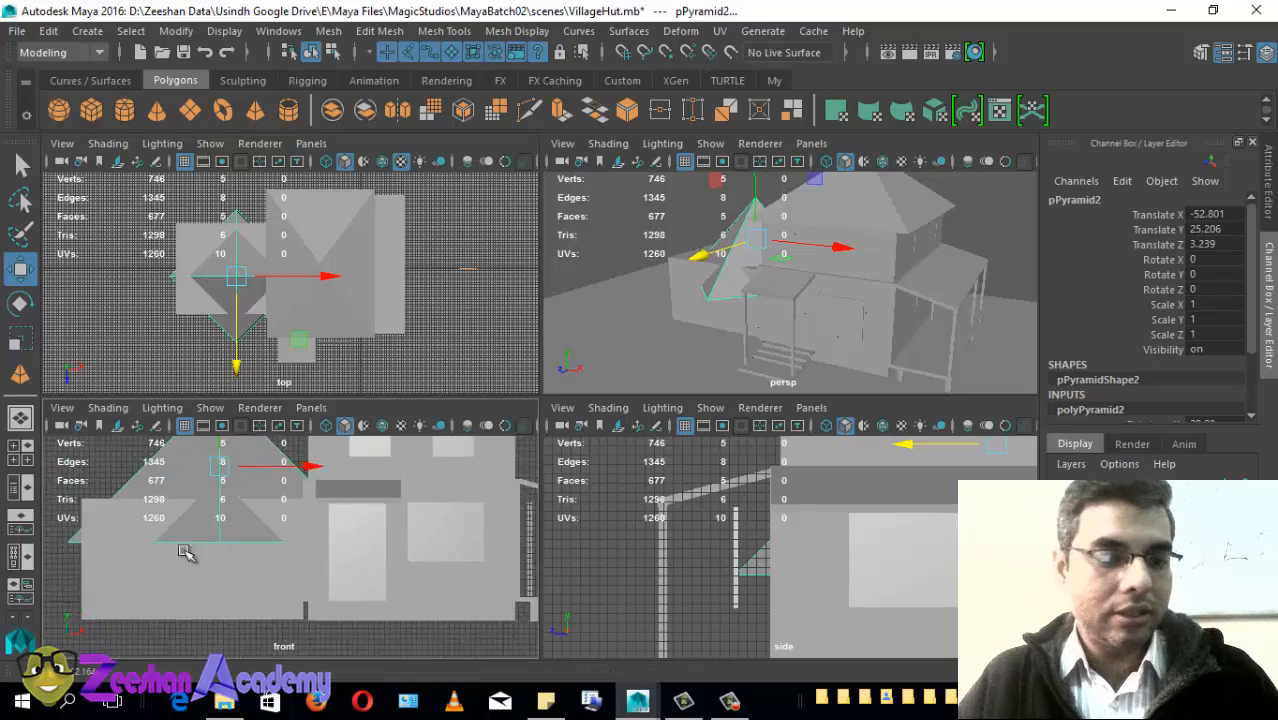
{"action": "middle_click_drag", "start_coordinate": [188, 553], "coordinate": [419, 563], "text": "alt"}
{"action": "key", "text": "space"}
{"action": "right_click_drag", "start_coordinate": [371, 354], "coordinate": [478, 382], "text": "alt"}
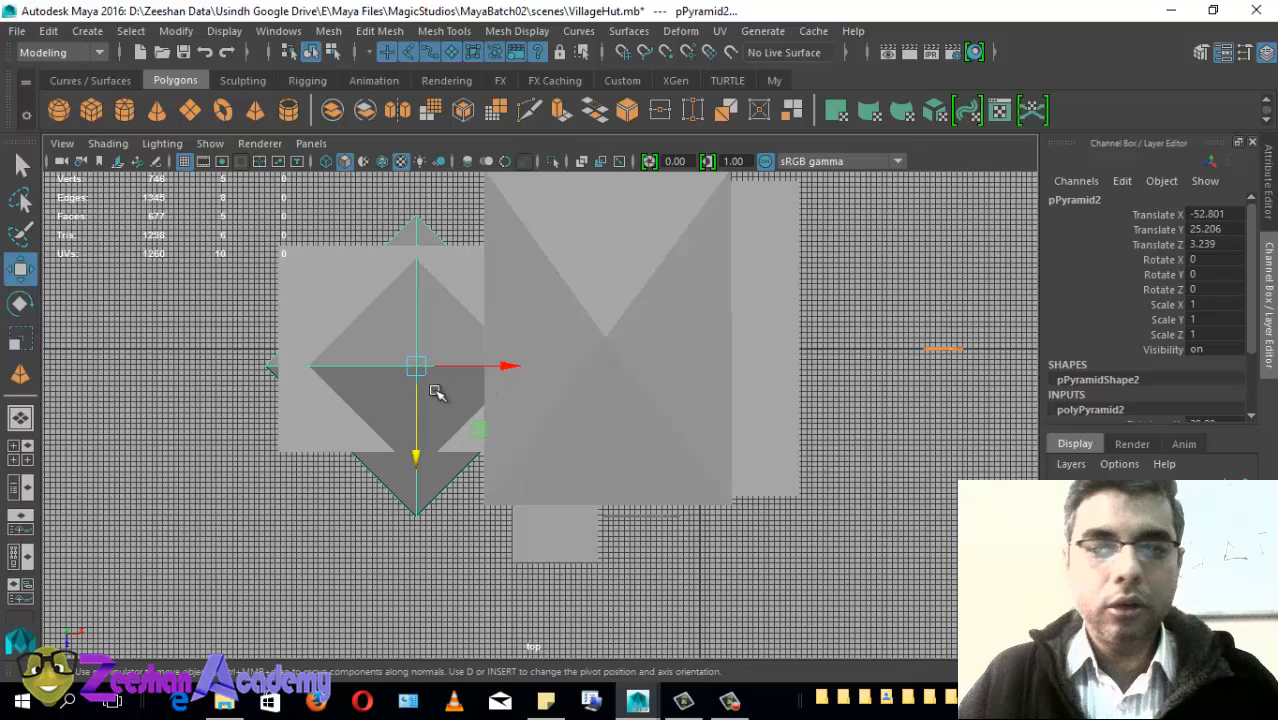
{"action": "middle_click_drag", "start_coordinate": [437, 392], "coordinate": [612, 404], "text": "alt"}
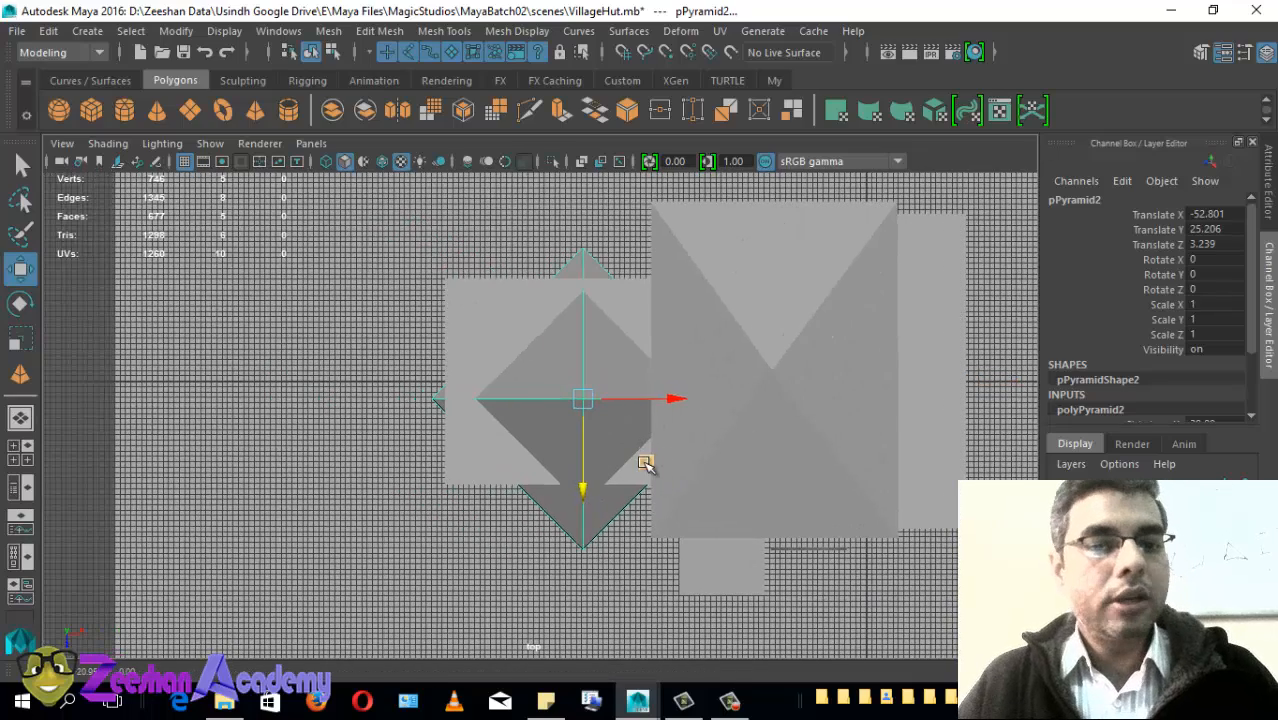
{"action": "left_click_drag", "start_coordinate": [641, 472], "coordinate": [491, 465]}
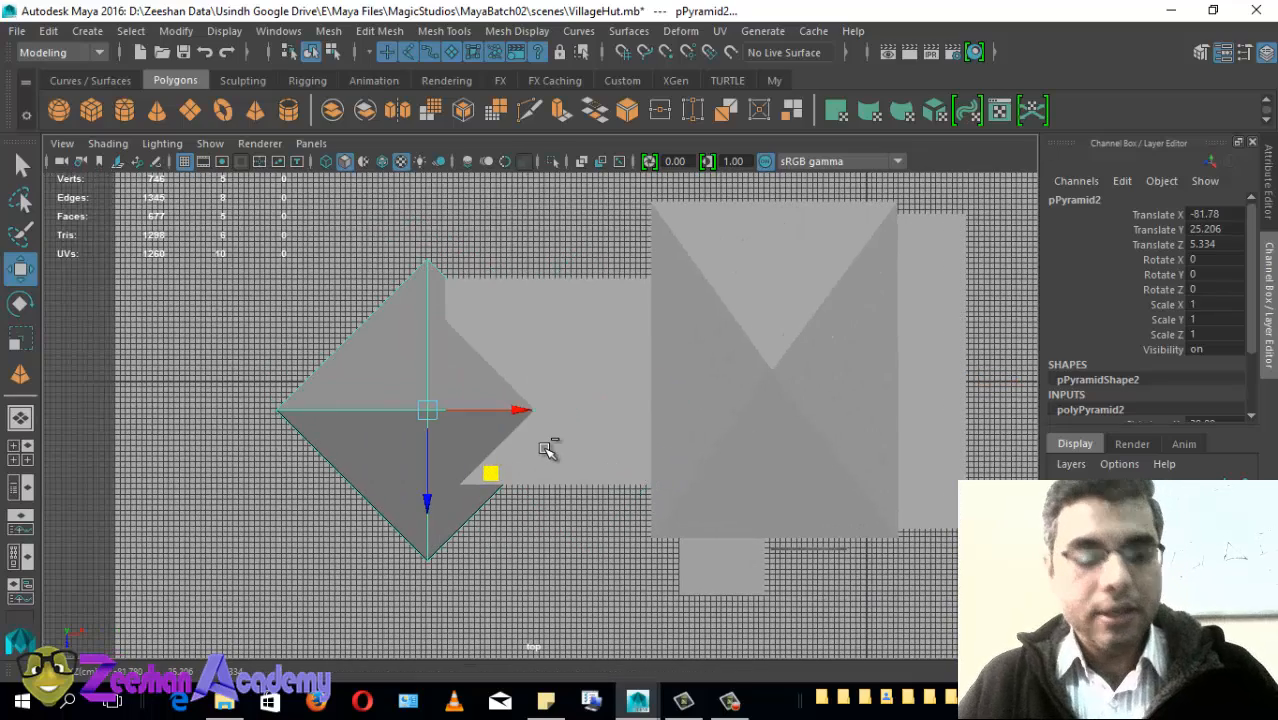
{"action": "key", "text": "ctrl+z"}
Step: Raise the pyramid to about Y 32.92 in the front view so its base meets the cube's top edge
{"action": "key", "text": "space"}
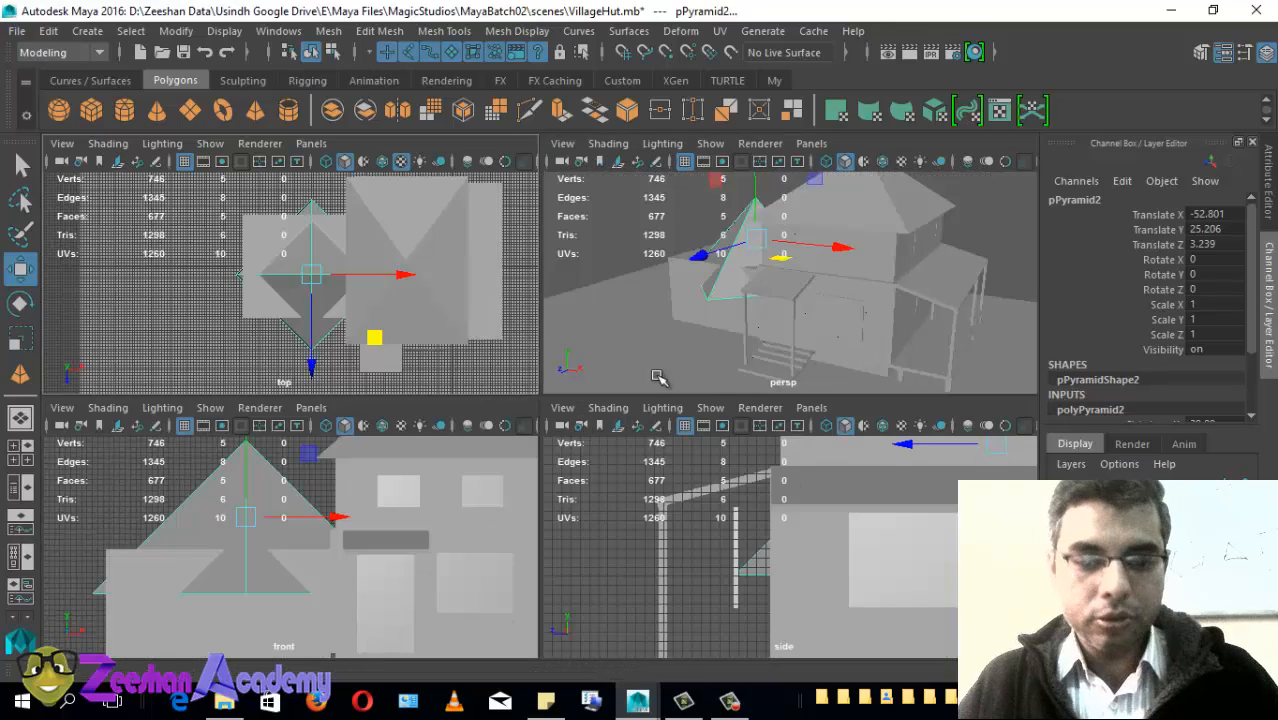
{"action": "key", "text": "space"}
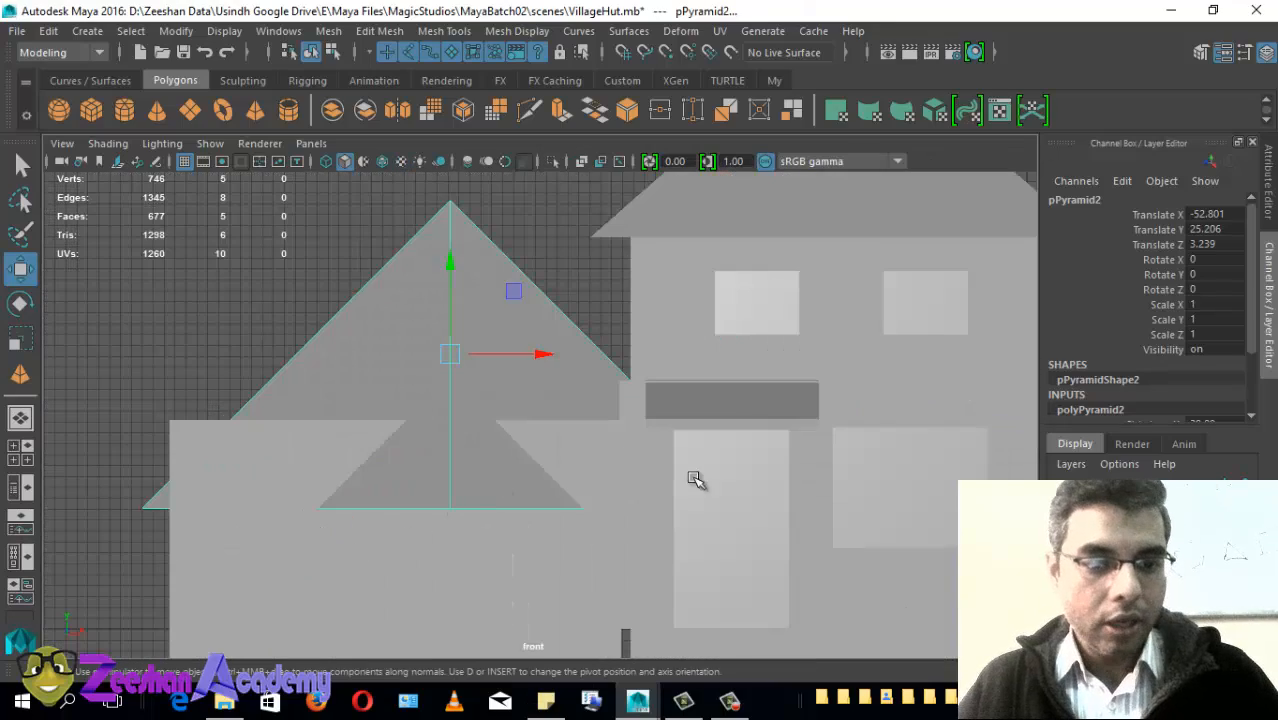
{"action": "scroll", "coordinate": [414, 437], "scroll_direction": "down", "scroll_amount": 5}
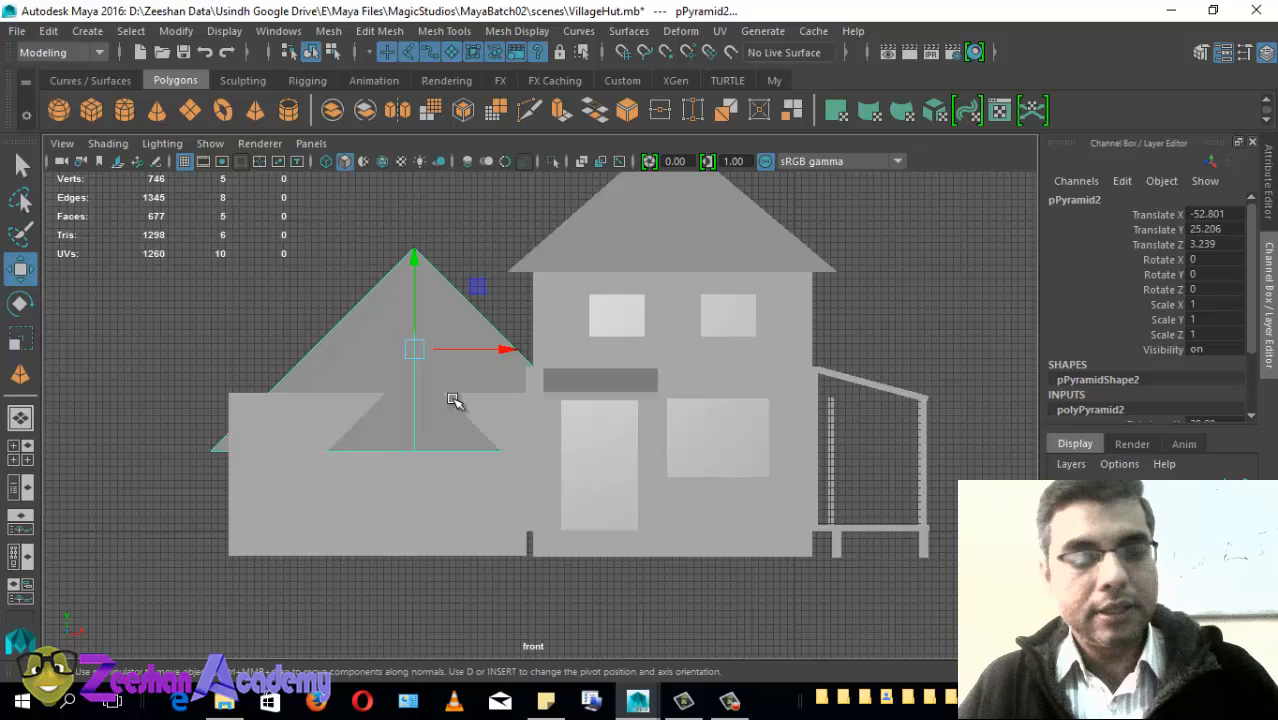
{"action": "middle_click_drag", "start_coordinate": [381, 431], "coordinate": [491, 457], "text": "alt"}
{"action": "scroll", "coordinate": [788, 501], "scroll_direction": "up", "scroll_amount": 2}
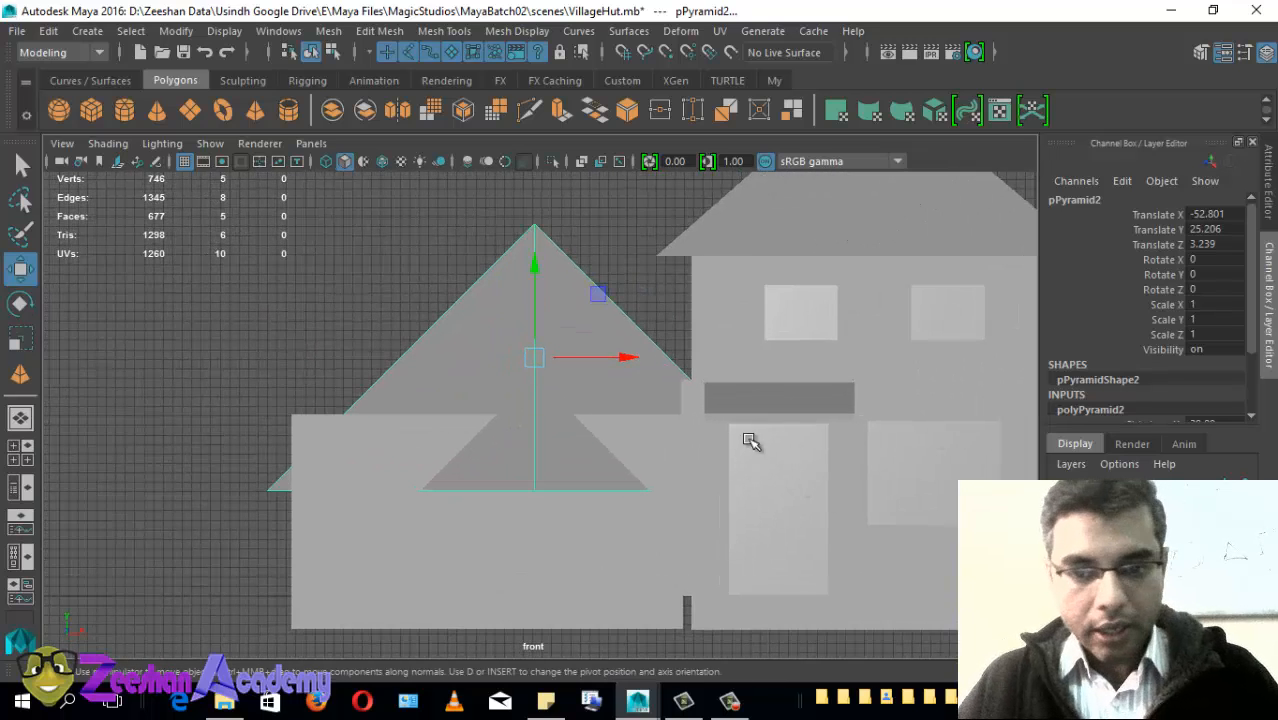
{"action": "middle_click_drag", "start_coordinate": [750, 441], "coordinate": [598, 504], "text": "alt"}
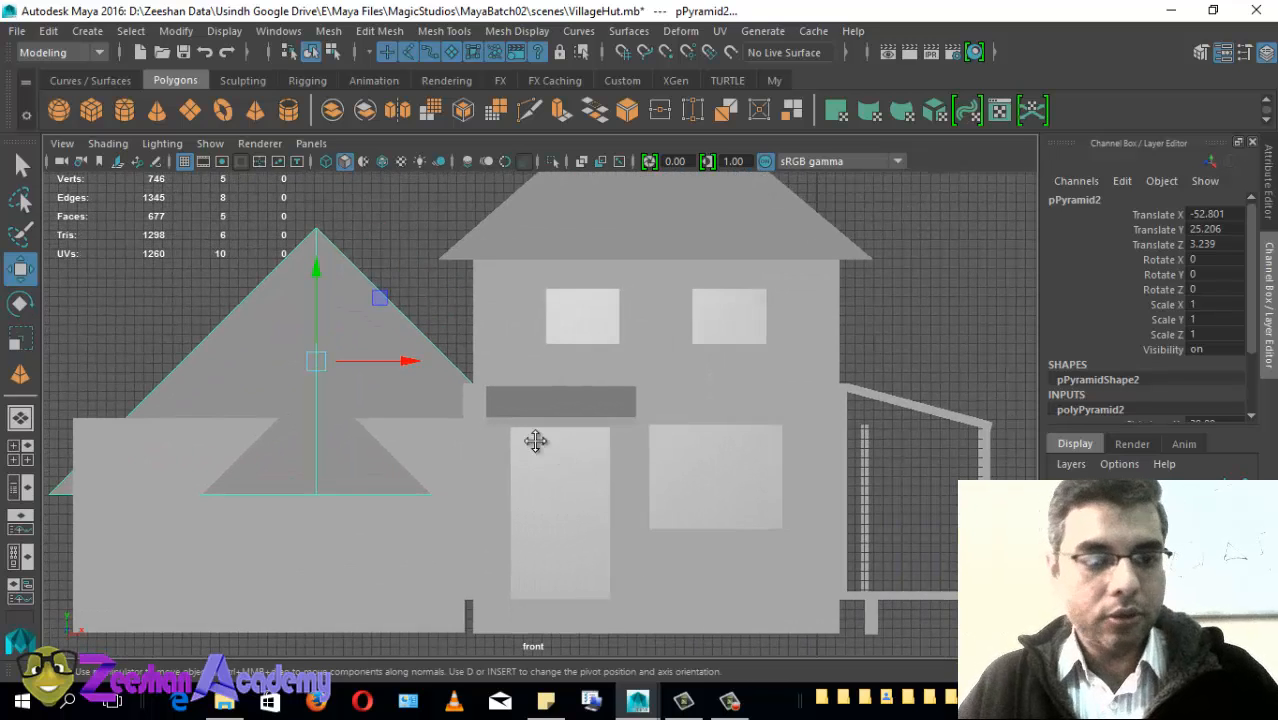
{"action": "middle_click_drag", "start_coordinate": [536, 442], "coordinate": [661, 445], "text": "alt"}
{"action": "left_click_drag", "start_coordinate": [450, 284], "coordinate": [453, 211]}
{"action": "middle_click_drag", "start_coordinate": [321, 396], "coordinate": [362, 368], "text": "alt"}
{"action": "right_click_drag", "start_coordinate": [362, 368], "coordinate": [424, 440], "text": "alt"}
{"action": "middle_click_drag", "start_coordinate": [424, 440], "coordinate": [629, 445], "text": "alt"}
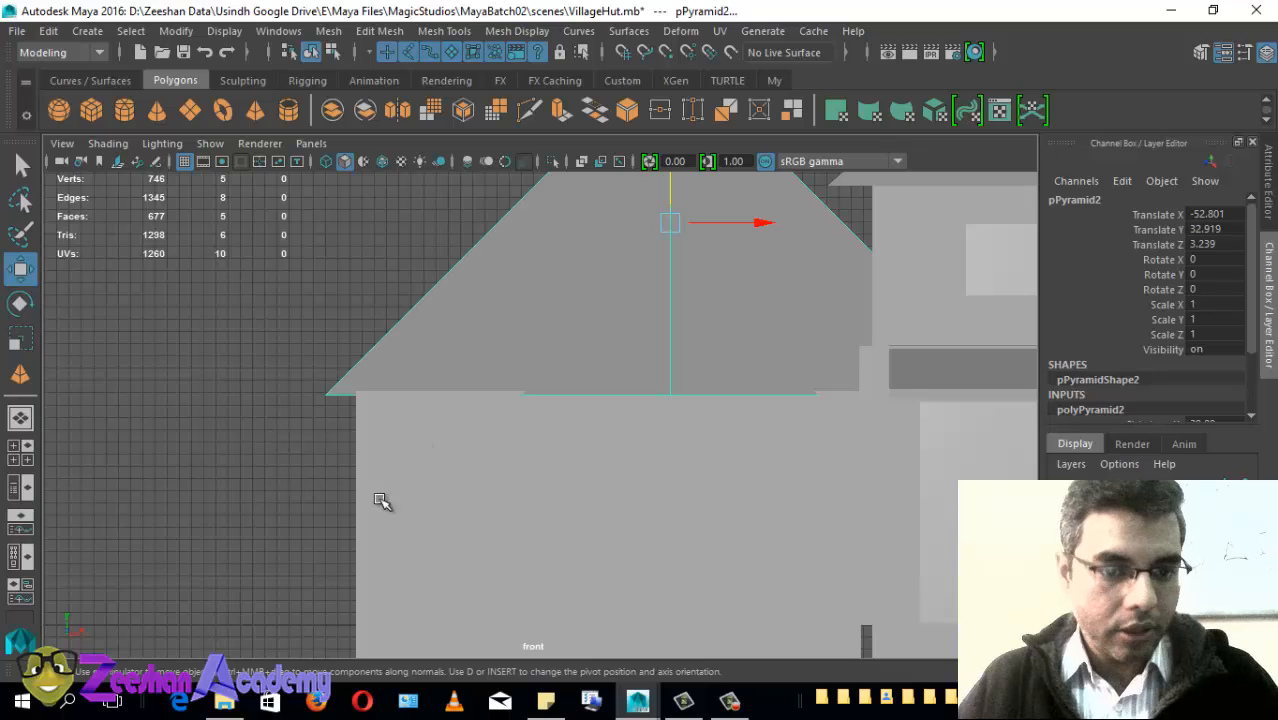
Step: Check how the pyramid's base meets the cube's top in the front view, keeping the pyramid selected
{"action": "left_click", "coordinate": [542, 517]}
{"action": "left_click", "coordinate": [760, 532]}
{"action": "middle_click_drag", "start_coordinate": [534, 372], "coordinate": [394, 407], "text": "alt"}
{"action": "left_click", "coordinate": [348, 356]}
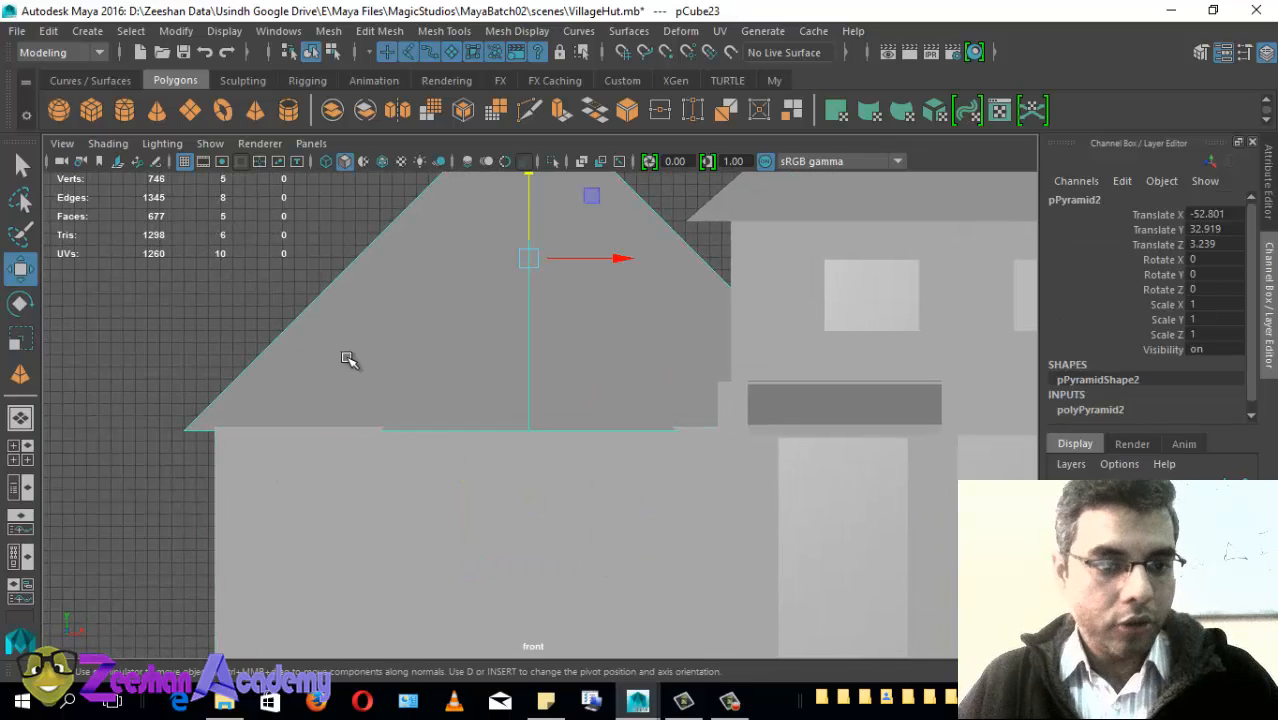
{"action": "middle_click_drag", "start_coordinate": [581, 219], "coordinate": [557, 287], "text": "alt"}
{"action": "mouse_move", "coordinate": [505, 244]}
{"action": "left_mouse_down"}
{"action": "mouse_move", "coordinate": [509, 229]}
{"action": "mouse_move", "coordinate": [512, 240]}
{"action": "left_mouse_up"}
{"action": "middle_click_drag", "start_coordinate": [649, 411], "coordinate": [597, 401], "text": "alt"}
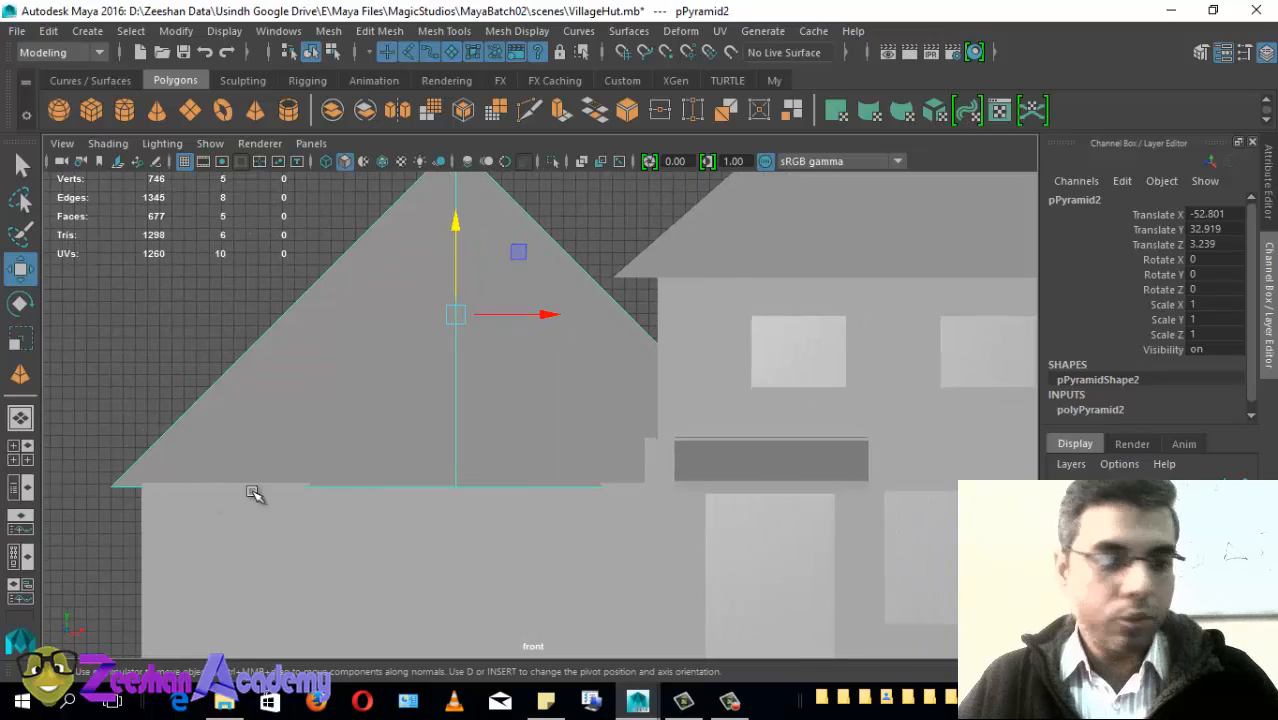
Step: Rotate the pyramid in the top view to a Rotate Y of exactly -45 so its sides run parallel to the cube
{"action": "key", "text": "space"}
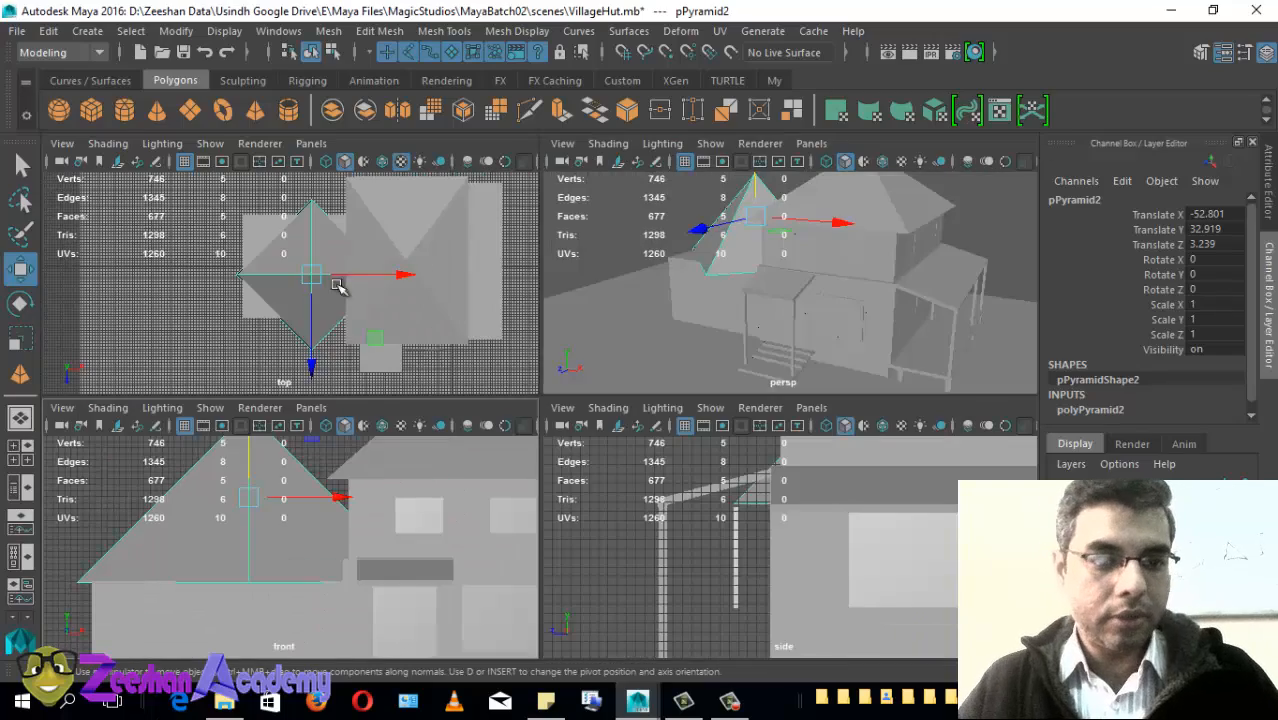
{"action": "key", "text": "space"}
{"action": "middle_click_drag", "start_coordinate": [357, 368], "coordinate": [440, 325], "text": "alt"}
{"action": "right_click_drag", "start_coordinate": [440, 325], "coordinate": [898, 357], "text": "alt"}
{"action": "middle_click_drag", "start_coordinate": [898, 357], "coordinate": [793, 426], "text": "alt"}
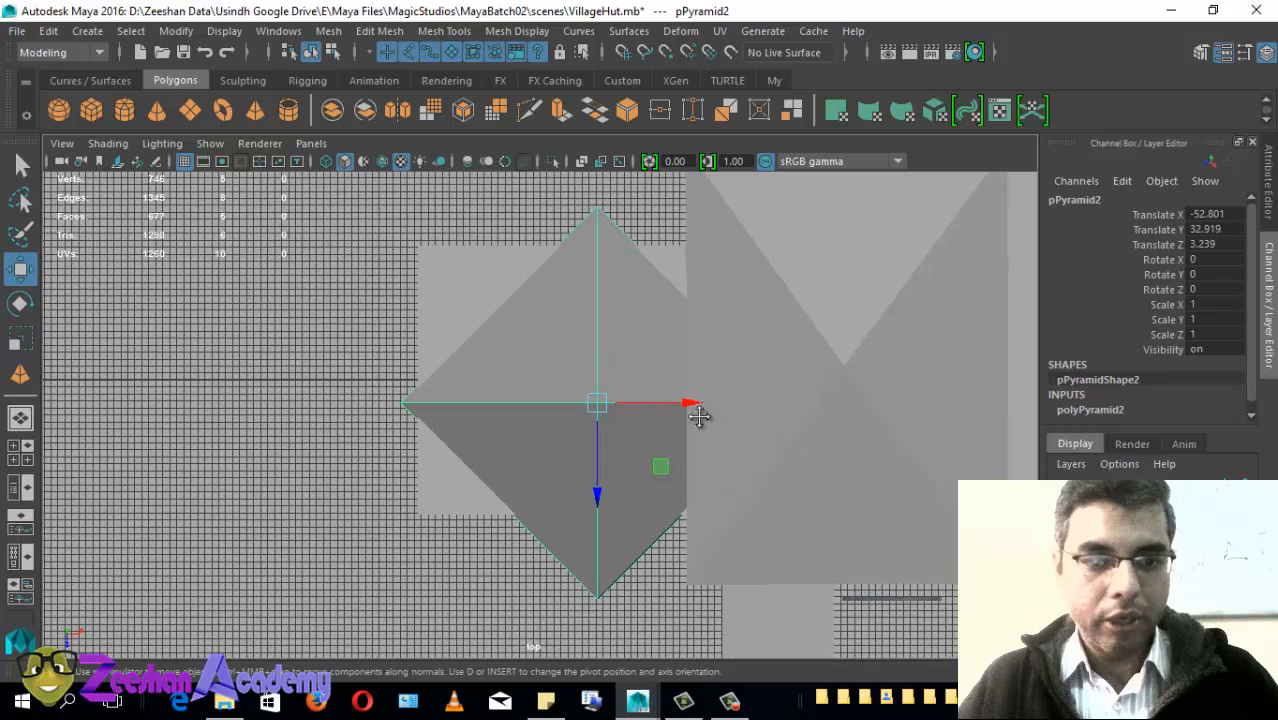
{"action": "middle_click_drag", "start_coordinate": [700, 417], "coordinate": [693, 439], "text": "alt"}
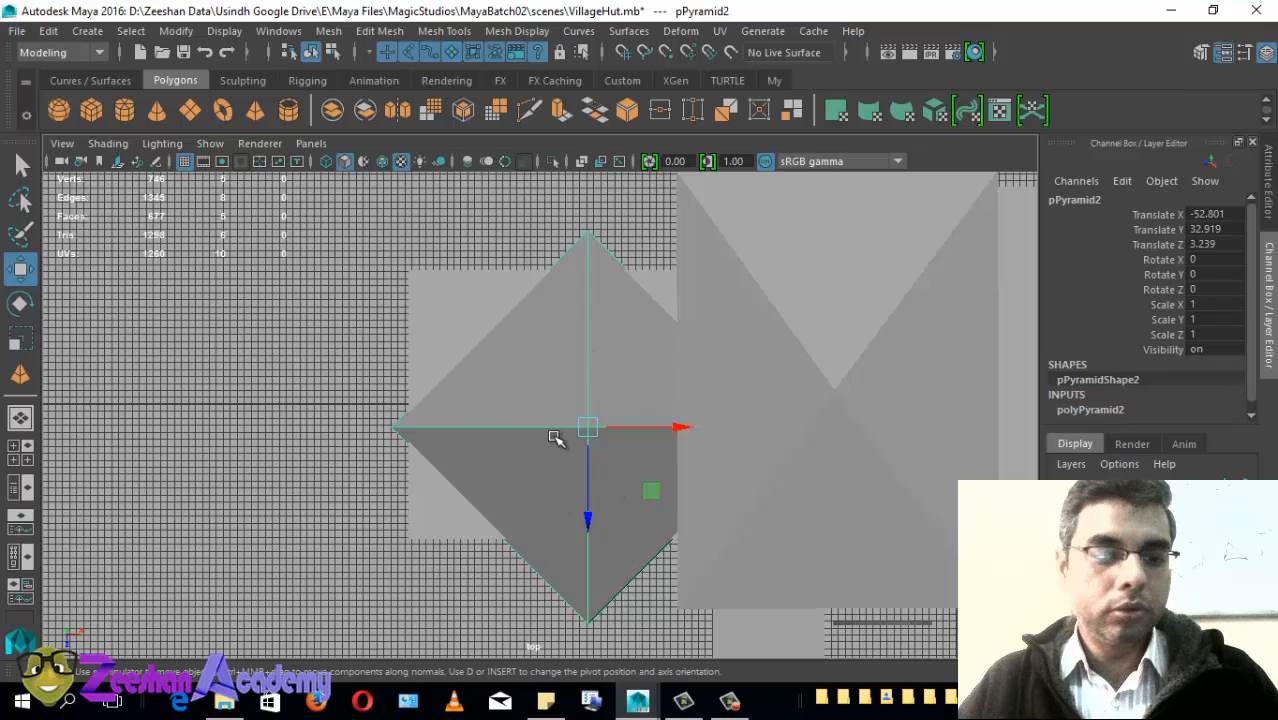
{"action": "middle_click_drag", "start_coordinate": [556, 438], "coordinate": [548, 374], "text": "alt"}
{"action": "key", "text": "e"}
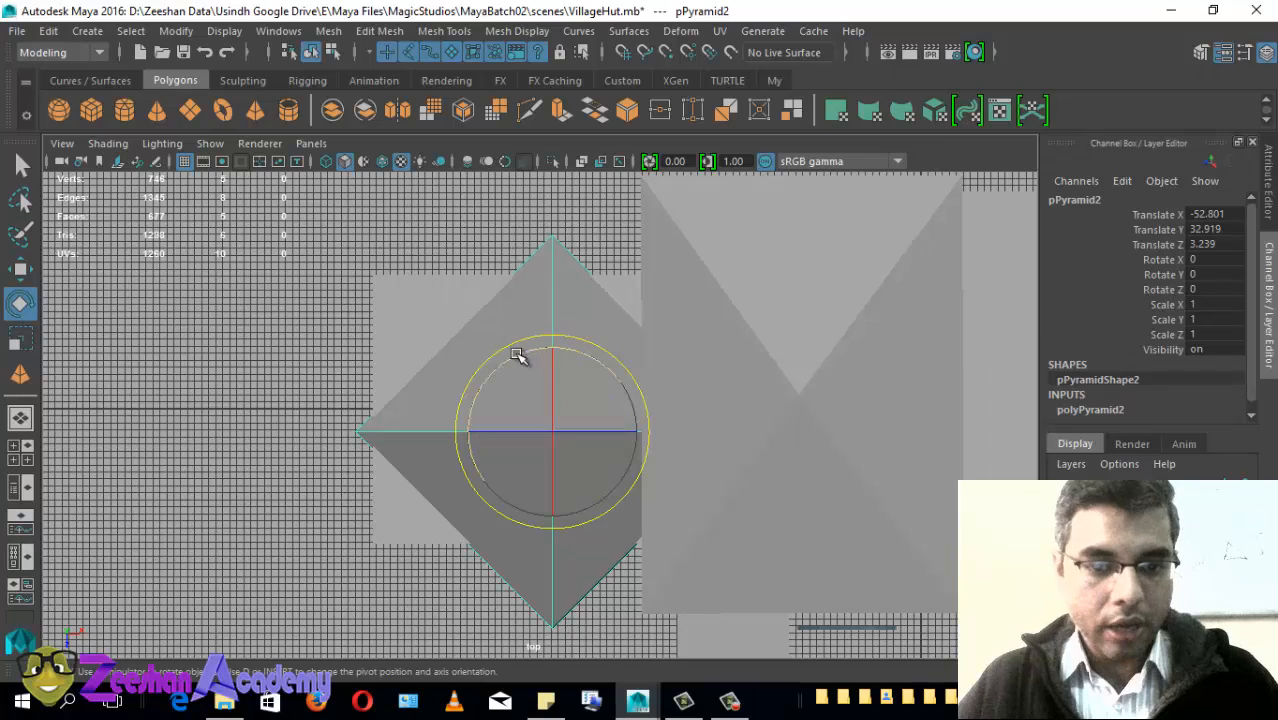
{"action": "left_click_drag", "start_coordinate": [496, 379], "coordinate": [552, 350]}
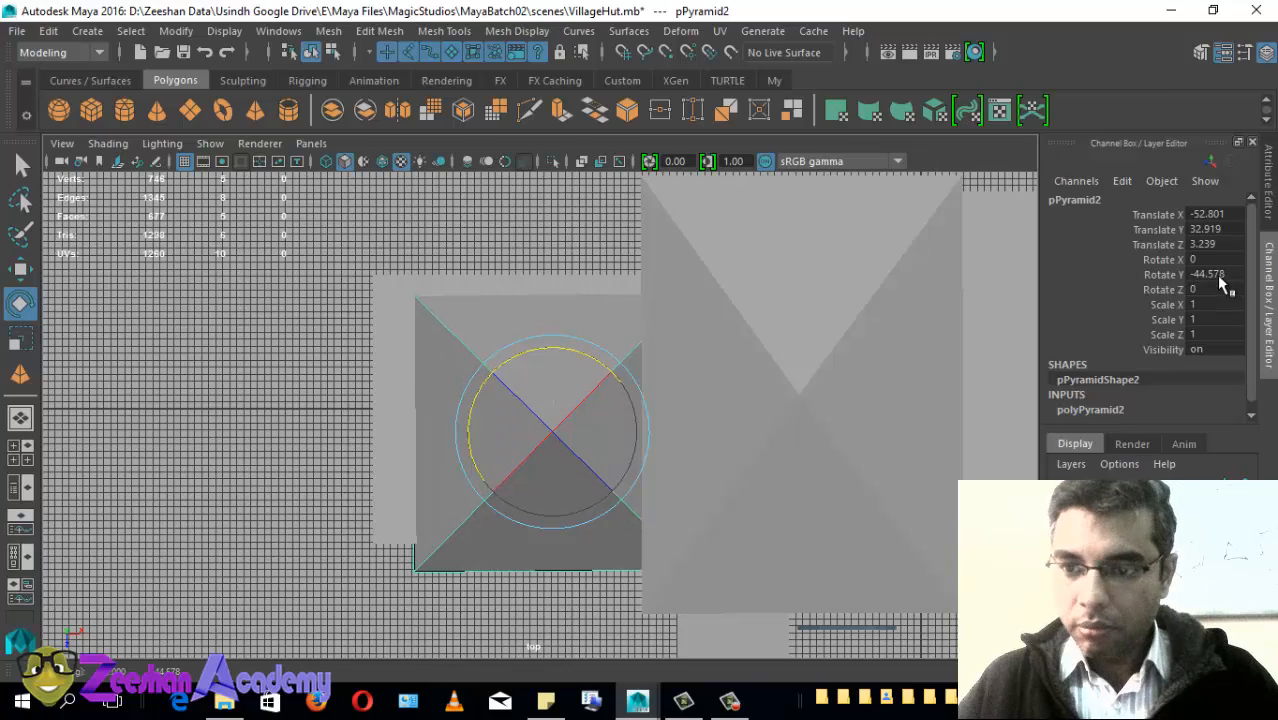
{"action": "double_click", "coordinate": [1212, 274]}
{"action": "key", "text": "Return"}
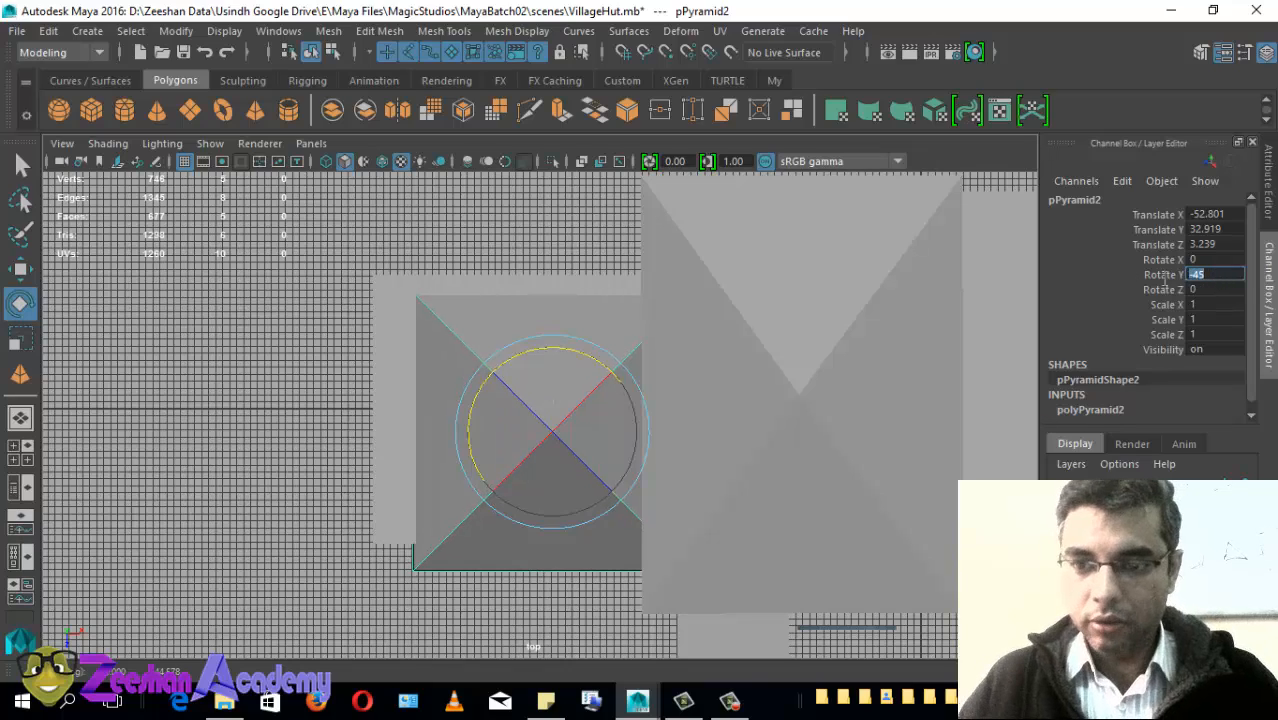
Step: Center the rotated pyramid over the cube in the top view at about X -58.73, Z 0.70
{"action": "scroll", "coordinate": [802, 454], "scroll_direction": "up", "scroll_amount": 1}
{"action": "middle_click_drag", "start_coordinate": [427, 484], "coordinate": [478, 459], "text": "alt"}
{"action": "key", "text": "w"}
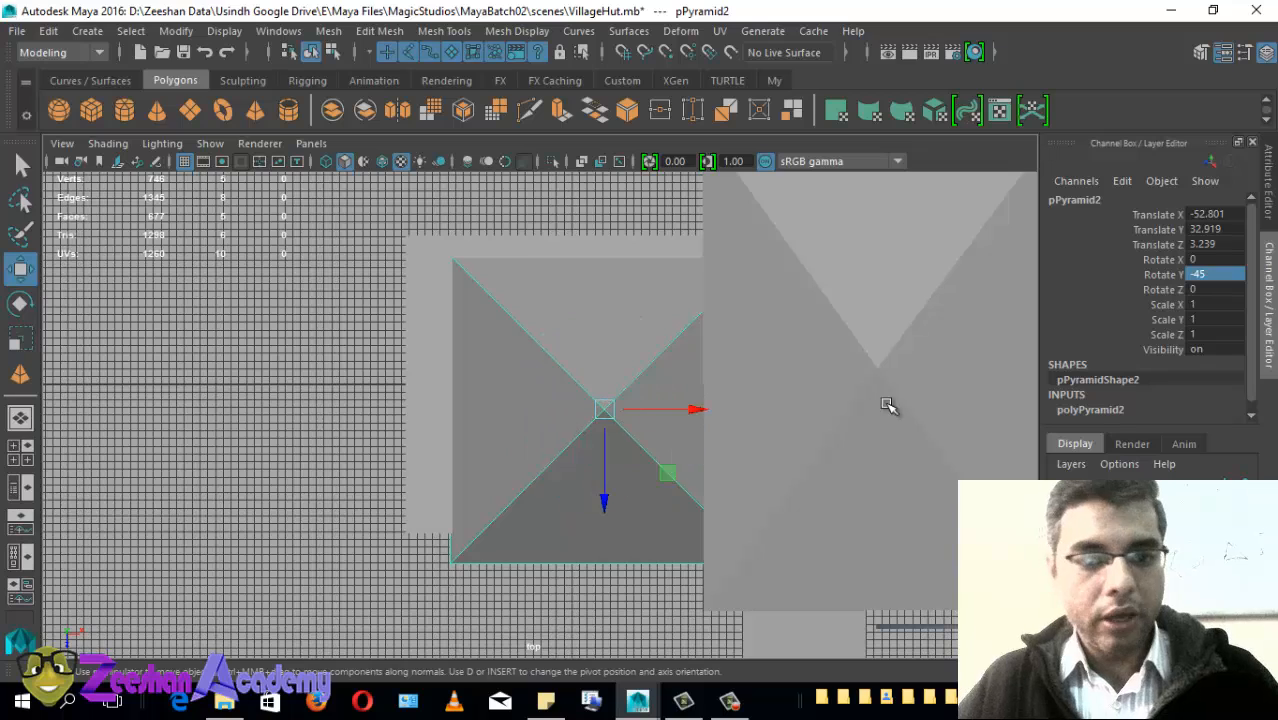
{"action": "left_click_drag", "start_coordinate": [604, 409], "coordinate": [560, 393]}
{"action": "middle_click_drag", "start_coordinate": [645, 477], "coordinate": [613, 474], "text": "alt"}
Step: Shift the pyramid along X to about -57.42 in the front view to center it over the cube
{"action": "key", "text": "space"}
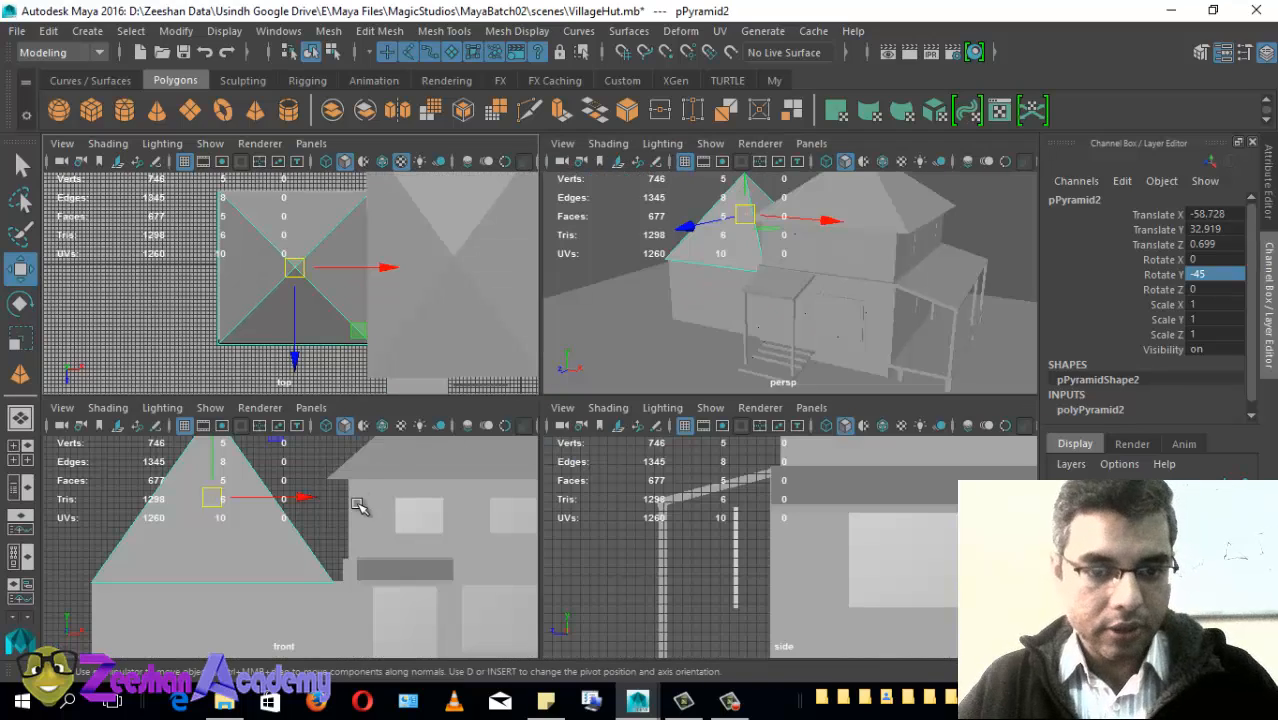
{"action": "key", "text": "space"}
{"action": "middle_click_drag", "start_coordinate": [742, 536], "coordinate": [648, 485], "text": "alt"}
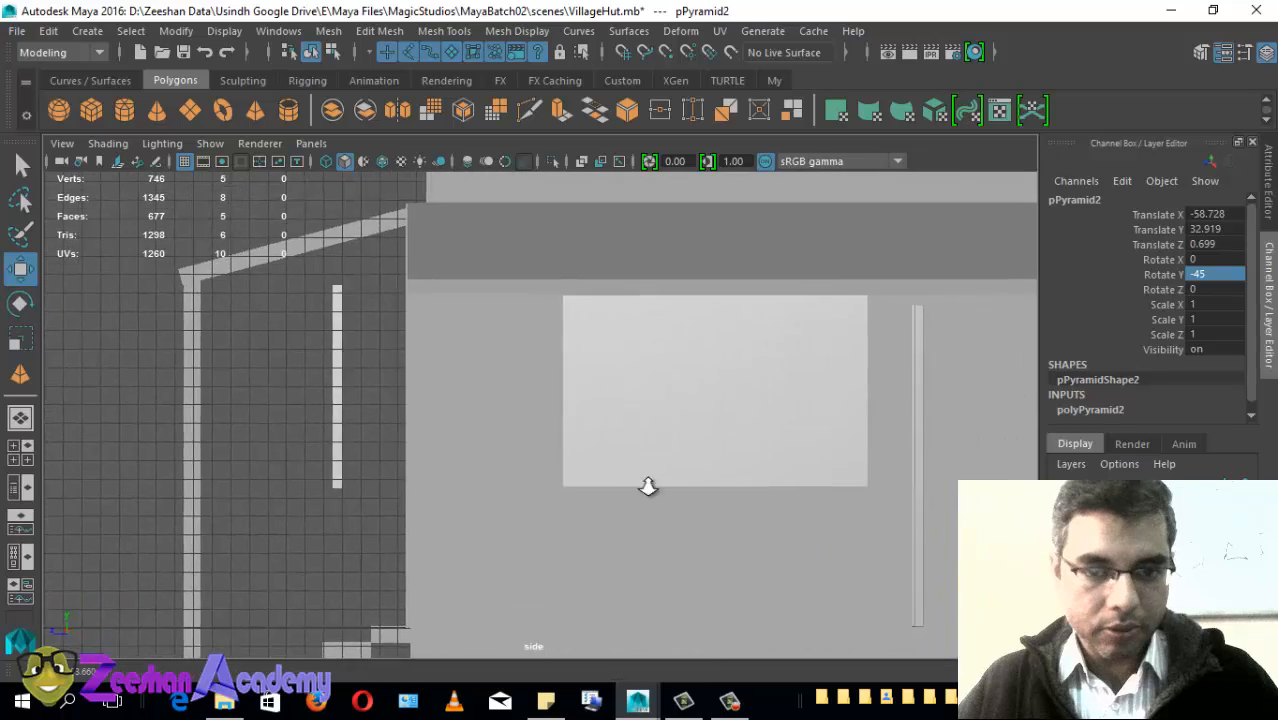
{"action": "scroll", "coordinate": [620, 458], "scroll_direction": "down", "scroll_amount": 4}
{"action": "key", "text": "space"}
{"action": "key", "text": "space"}
{"action": "middle_click_drag", "start_coordinate": [329, 448], "coordinate": [366, 283], "text": "alt"}
{"action": "scroll", "coordinate": [317, 384], "scroll_direction": "down", "scroll_amount": 1}
{"action": "middle_click_drag", "start_coordinate": [317, 384], "coordinate": [320, 387], "text": "alt"}
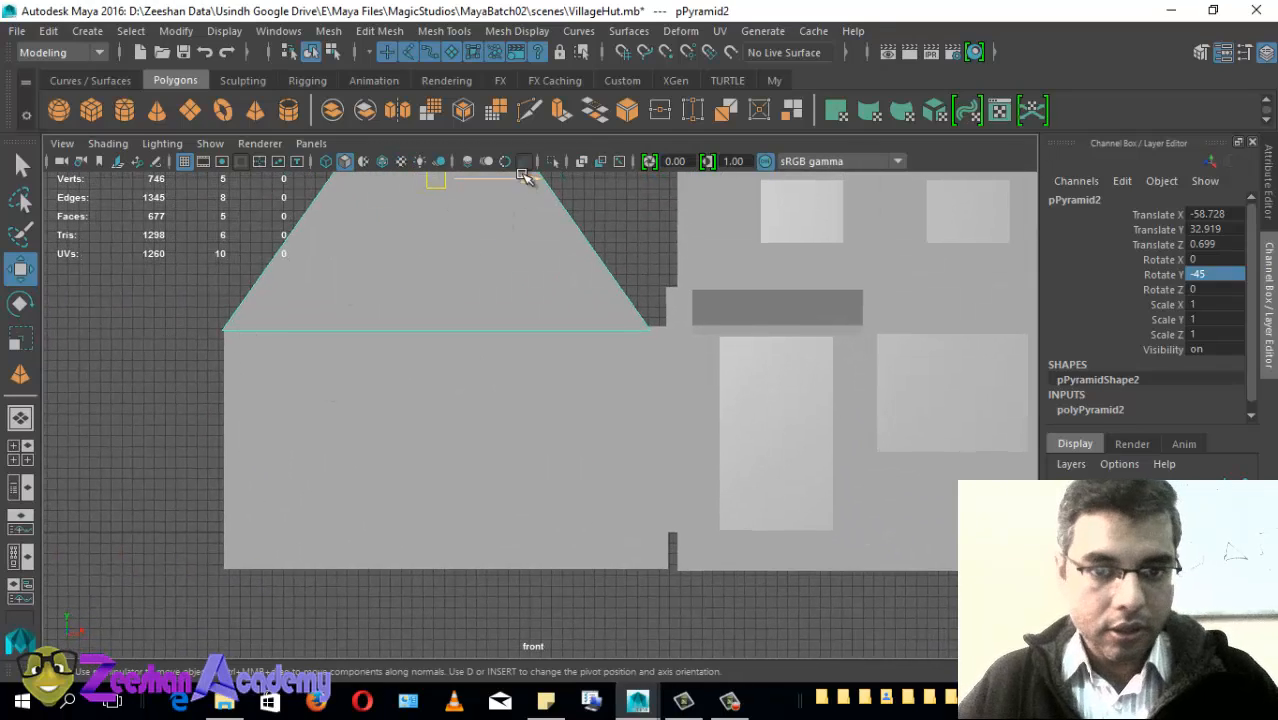
{"action": "left_click_drag", "start_coordinate": [526, 179], "coordinate": [541, 177]}
{"action": "right_click_drag", "start_coordinate": [522, 257], "coordinate": [590, 323], "text": "alt"}
{"action": "middle_click_drag", "start_coordinate": [590, 323], "coordinate": [581, 482], "text": "alt"}
Step: Scale the pyramid uniformly to 1.11 and raise it to about Y 34.34 so it rests on the cube
{"action": "right_click_drag", "start_coordinate": [420, 472], "coordinate": [215, 448], "text": "alt"}
{"action": "key", "text": "r"}
{"action": "left_click_drag", "start_coordinate": [459, 352], "coordinate": [516, 354]}
{"action": "key", "text": "w"}
{"action": "left_click_drag", "start_coordinate": [453, 272], "coordinate": [457, 251]}
{"action": "middle_click_drag", "start_coordinate": [465, 423], "coordinate": [492, 376], "text": "alt"}
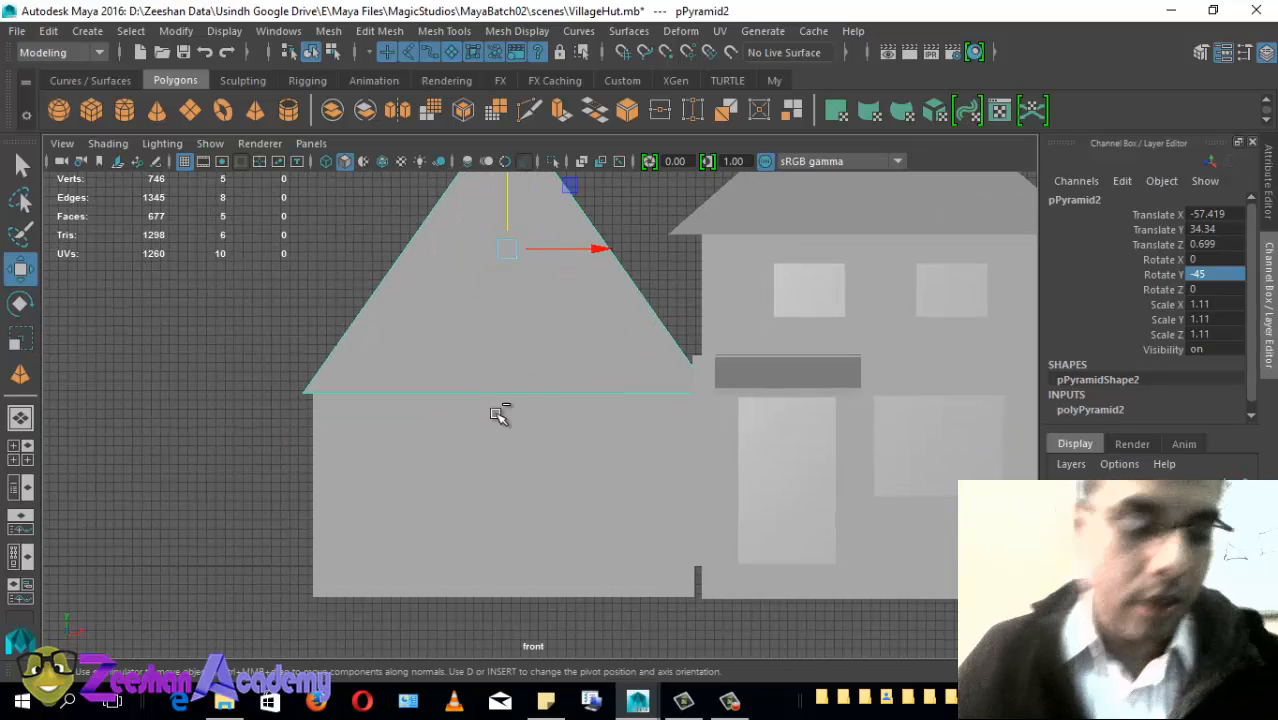
Step: Undo the pyramid's last raise and scaling, and scale it uniformly to about 1.152 so it overhangs the cube
{"action": "key", "text": "ctrl+z"}
{"action": "key", "text": "ctrl+z"}
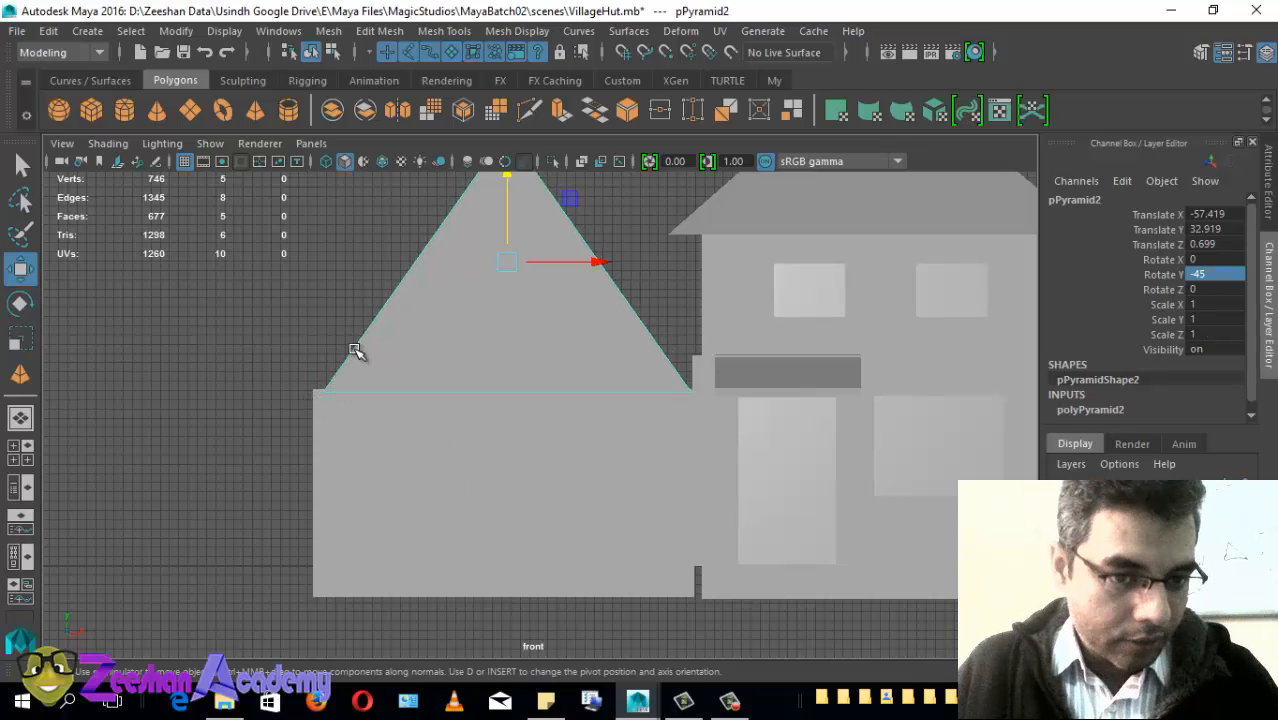
{"action": "scroll", "coordinate": [262, 400], "scroll_direction": "up", "scroll_amount": 3}
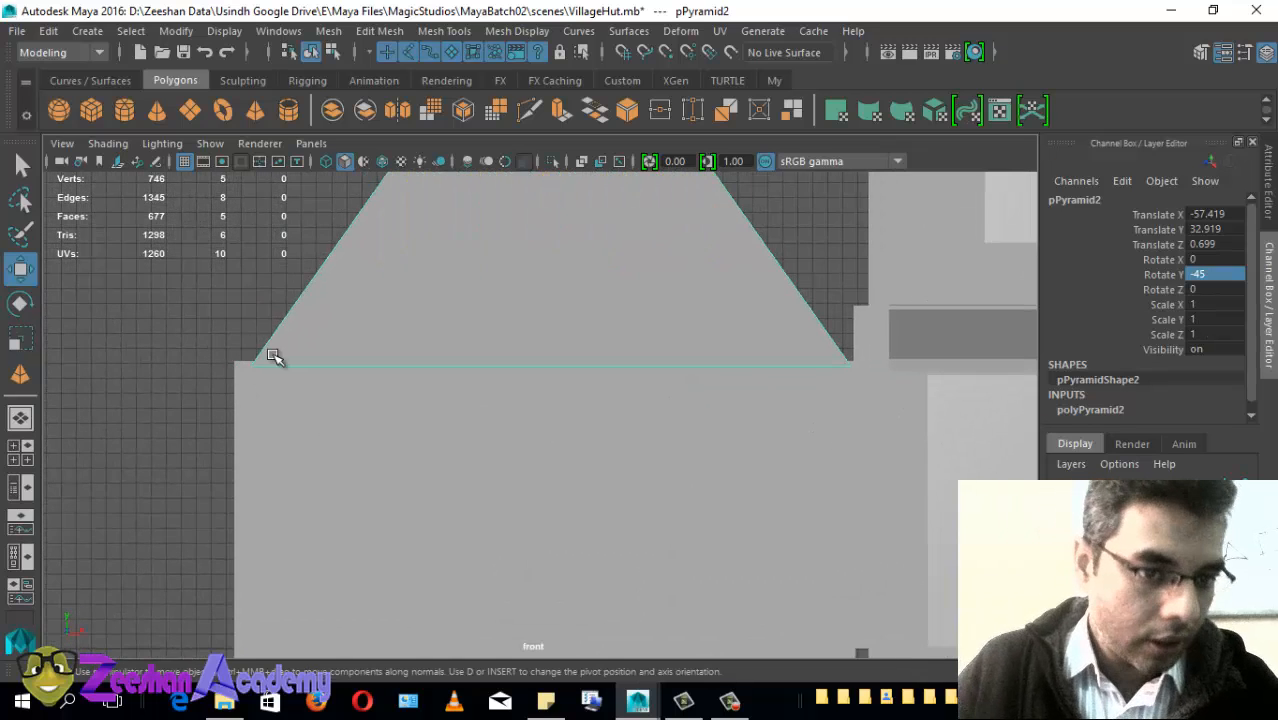
{"action": "scroll", "coordinate": [588, 468], "scroll_direction": "down", "scroll_amount": 1}
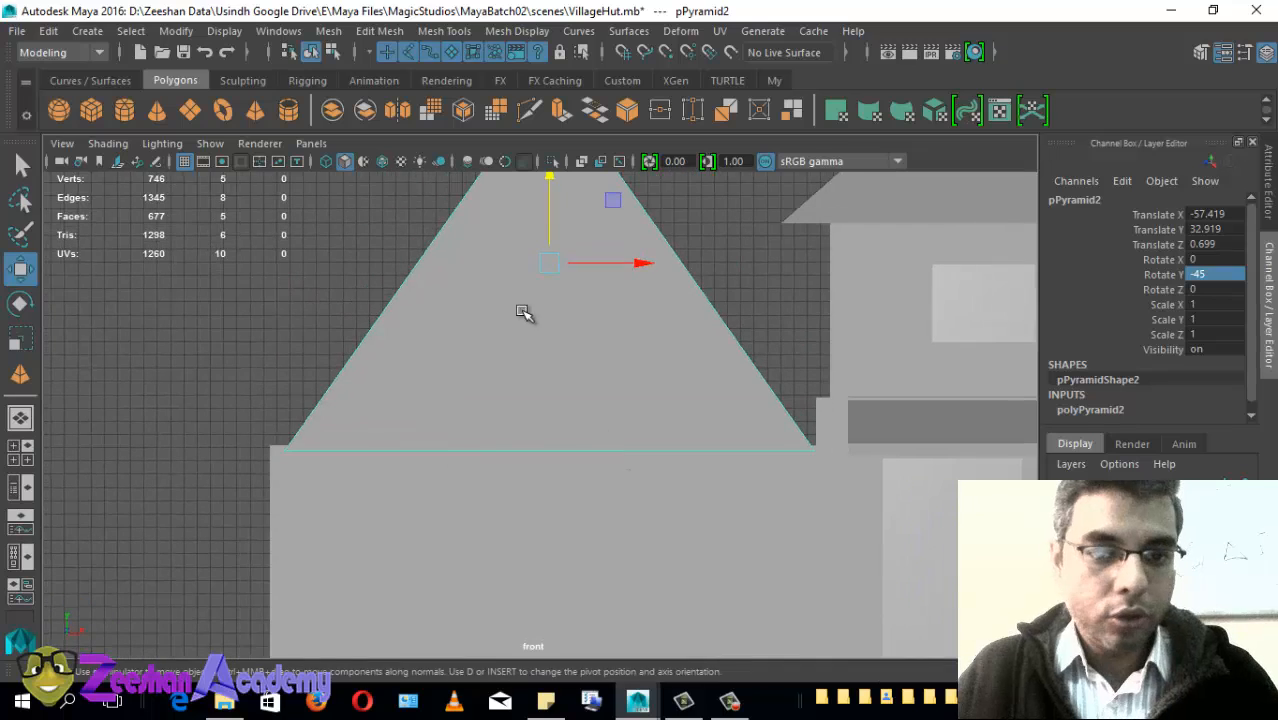
{"action": "key", "text": "r"}
{"action": "left_click_drag", "start_coordinate": [550, 263], "coordinate": [673, 258]}
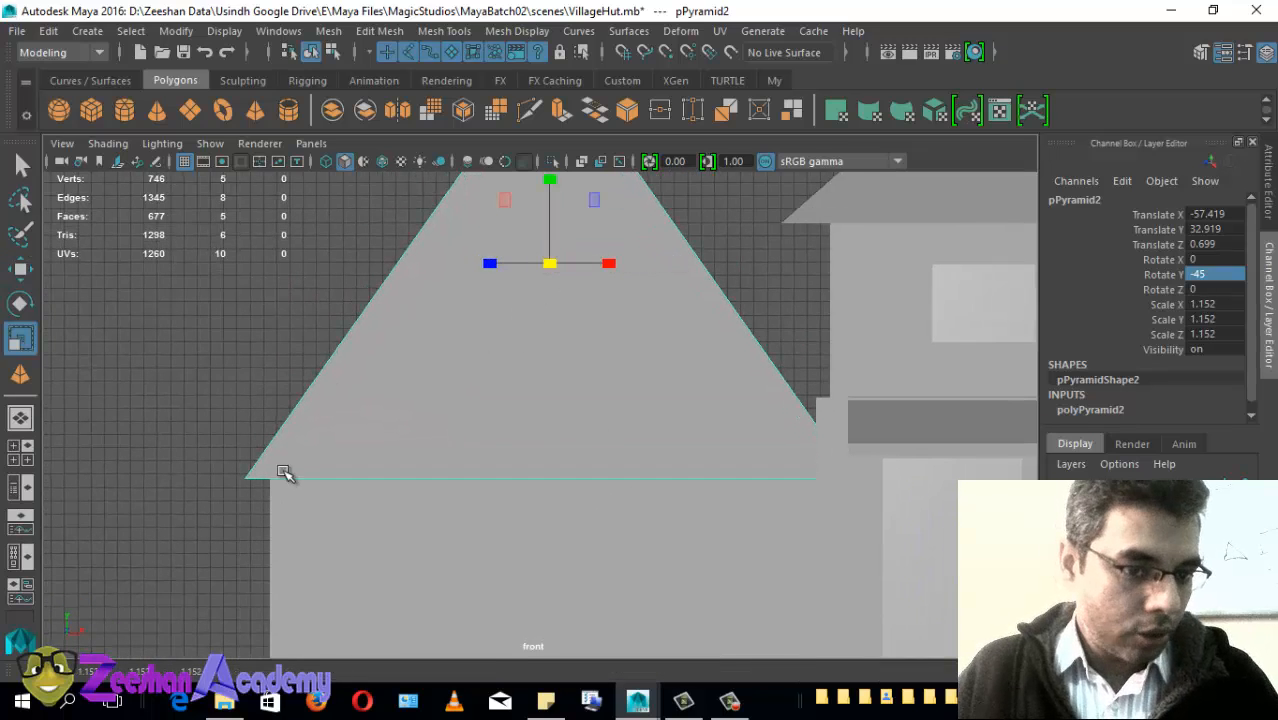
Step: Raise the pyramid to about Y 35.11 in the front view so its base sits on the cube's upper edge
{"action": "key", "text": "w"}
{"action": "middle_click_drag", "start_coordinate": [573, 397], "coordinate": [582, 491], "text": "alt"}
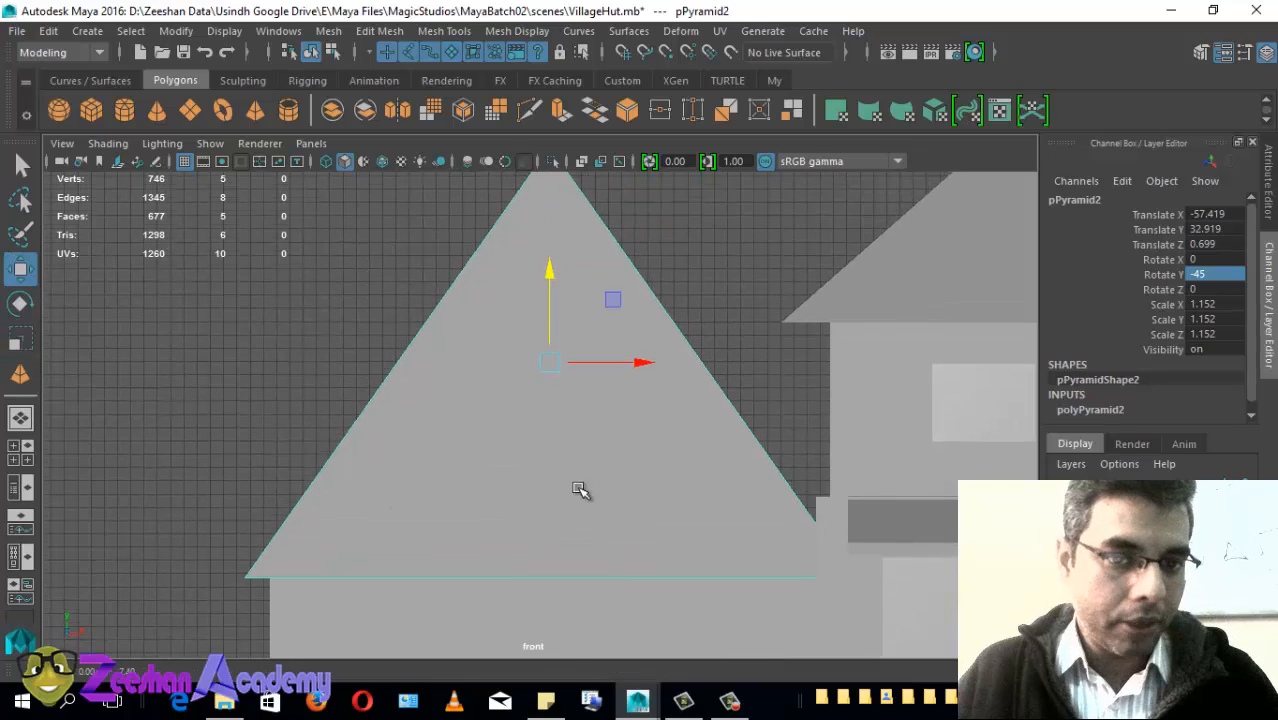
{"action": "left_click", "coordinate": [553, 268]}
{"action": "left_click", "coordinate": [551, 277]}
{"action": "mouse_move", "coordinate": [551, 277]}
{"action": "left_mouse_down"}
{"action": "mouse_move", "coordinate": [557, 240]}
{"action": "mouse_move", "coordinate": [556, 257]}
{"action": "left_mouse_up"}
{"action": "middle_click_drag", "start_coordinate": [648, 442], "coordinate": [522, 374], "text": "alt"}
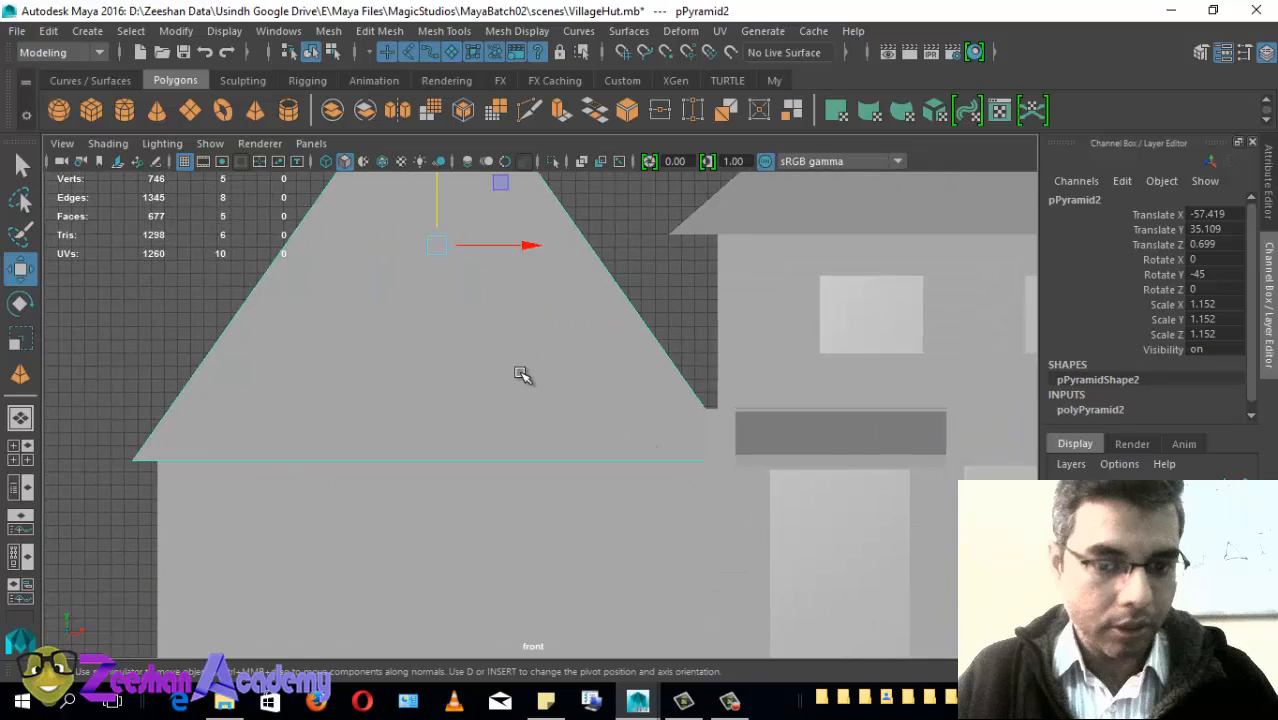
Step: Examine the pyramid roof's overhang and height against the main house from several angles in the perspective view
{"action": "key", "text": "space"}
{"action": "left_click_drag", "start_coordinate": [450, 424], "coordinate": [464, 465]}
{"action": "key", "text": "space"}
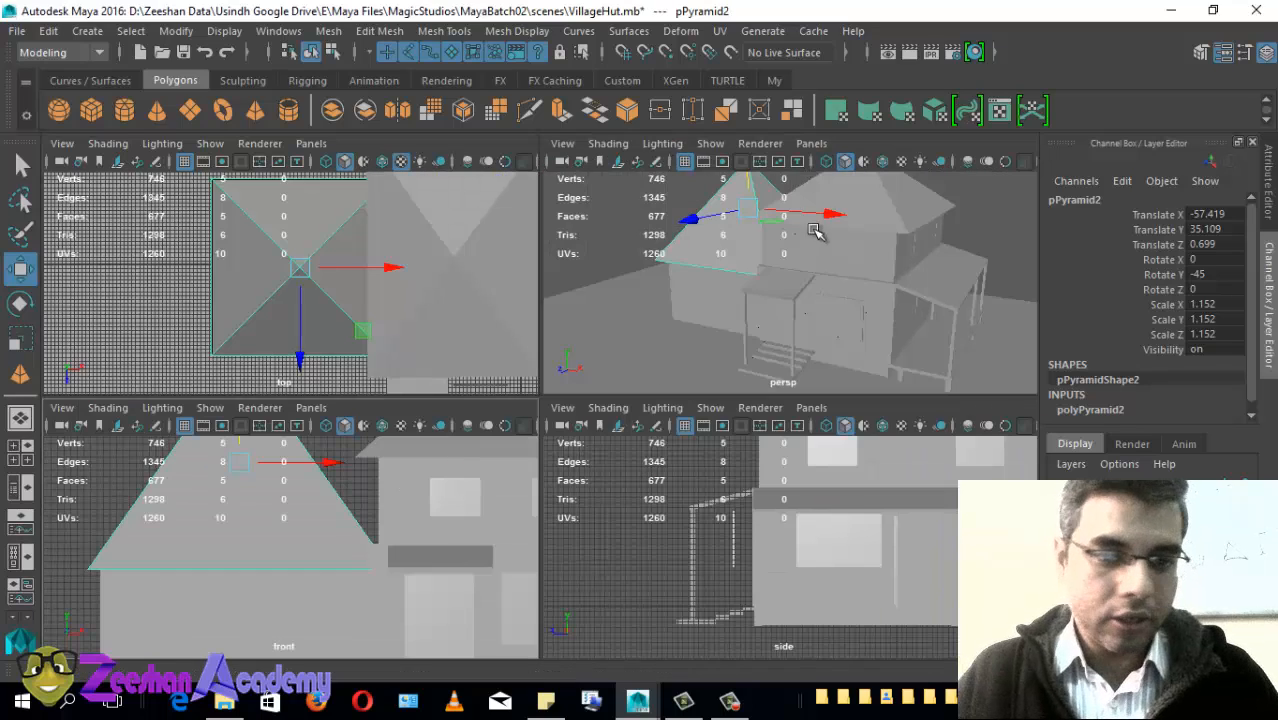
{"action": "key", "text": "space"}
{"action": "left_click_drag", "start_coordinate": [385, 396], "coordinate": [545, 378], "text": "alt"}
{"action": "right_click_drag", "start_coordinate": [417, 395], "coordinate": [471, 400], "text": "alt"}
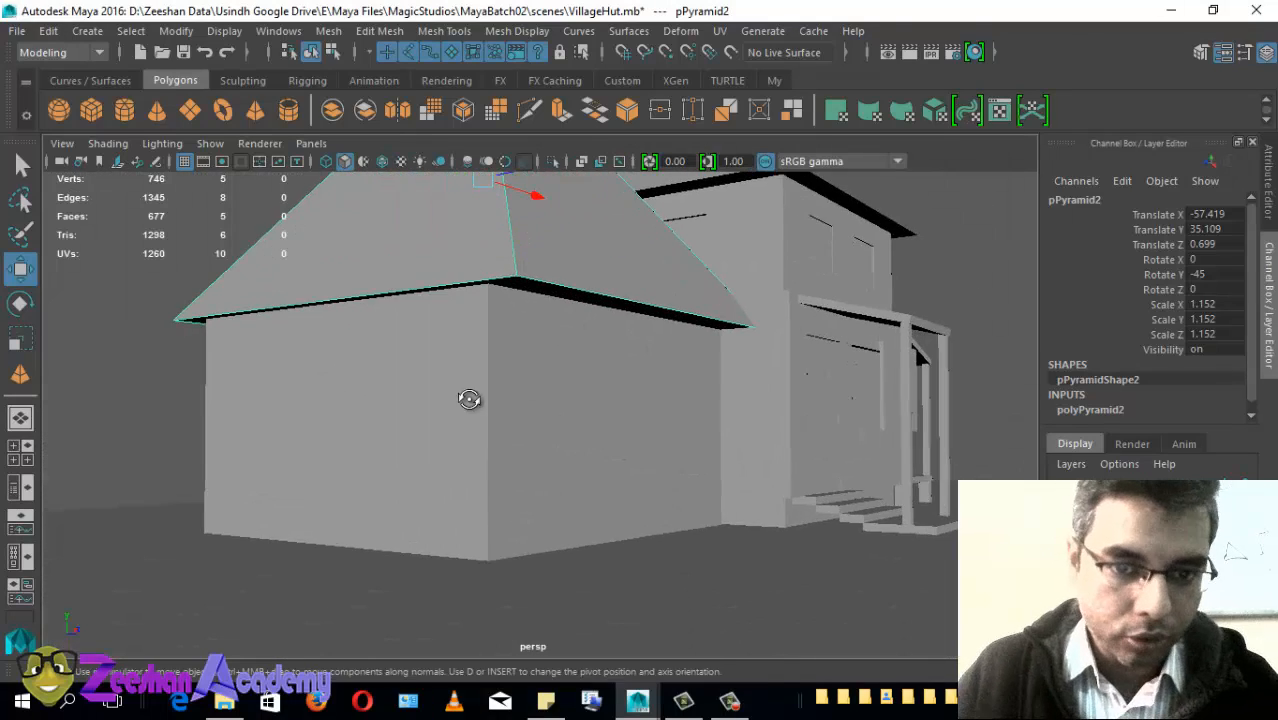
{"action": "left_click_drag", "start_coordinate": [471, 400], "coordinate": [400, 400], "text": "alt"}
{"action": "right_click_drag", "start_coordinate": [400, 400], "coordinate": [497, 402], "text": "alt"}
{"action": "middle_click_drag", "start_coordinate": [497, 402], "coordinate": [513, 479], "text": "alt"}
{"action": "left_click_drag", "start_coordinate": [513, 479], "coordinate": [570, 448], "text": "alt"}
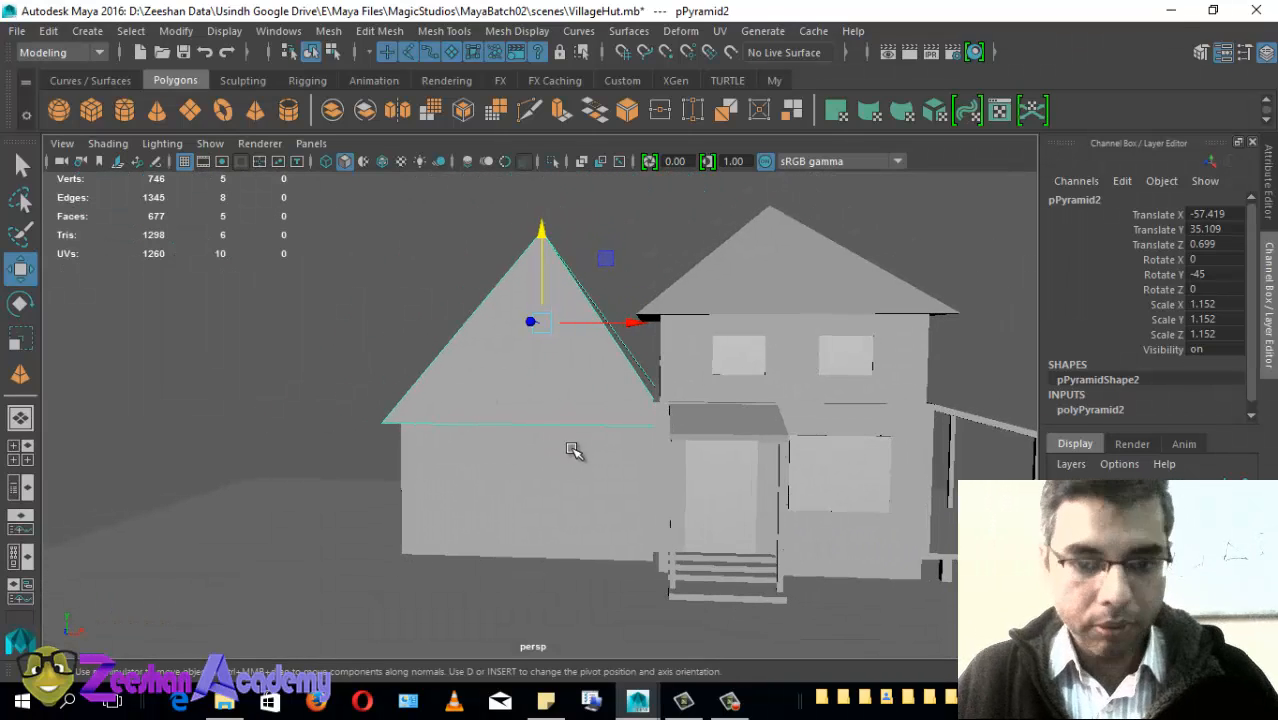
{"action": "left_click_drag", "start_coordinate": [676, 401], "coordinate": [591, 434], "text": "alt"}
{"action": "left_click_drag", "start_coordinate": [551, 225], "coordinate": [595, 410], "text": "alt"}
{"action": "scroll", "coordinate": [588, 462], "scroll_direction": "up", "scroll_amount": 5}
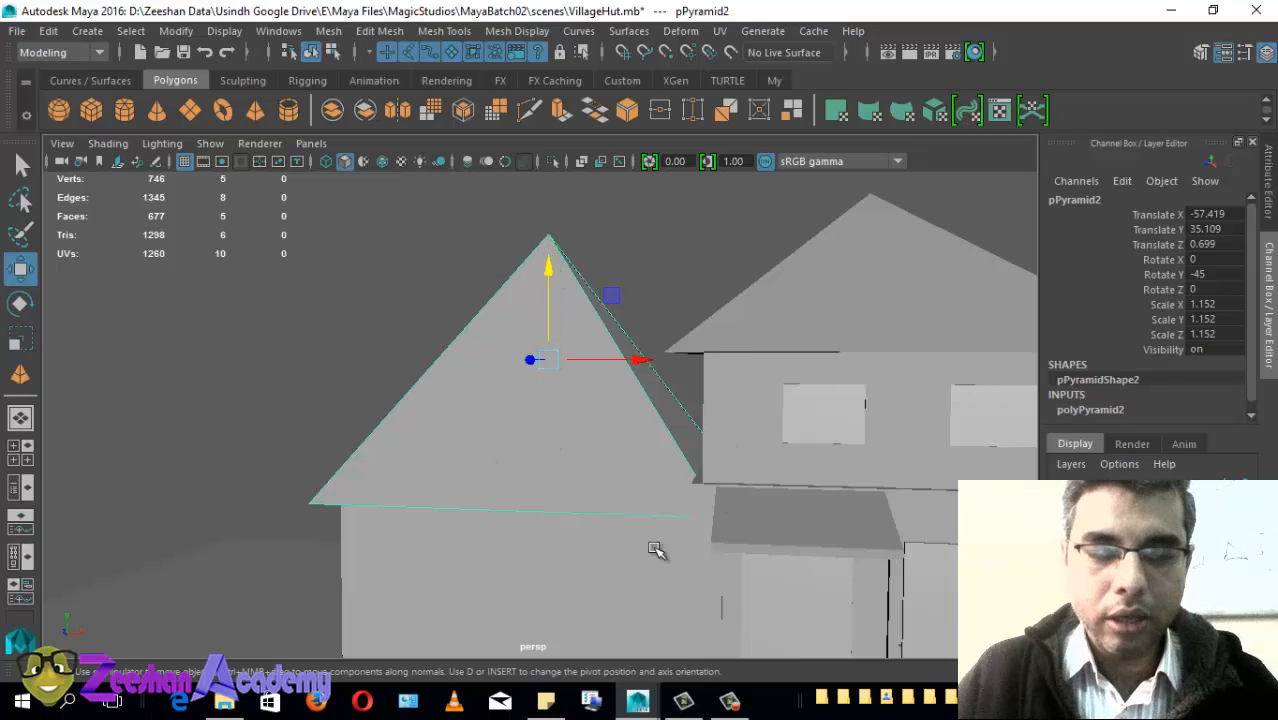
{"action": "left_click_drag", "start_coordinate": [677, 525], "coordinate": [632, 516], "text": "alt"}
Step: Flatten the pyramid roof by reducing its Scale Y to about 0.658
{"action": "key", "text": "r"}
{"action": "left_click", "coordinate": [505, 237]}
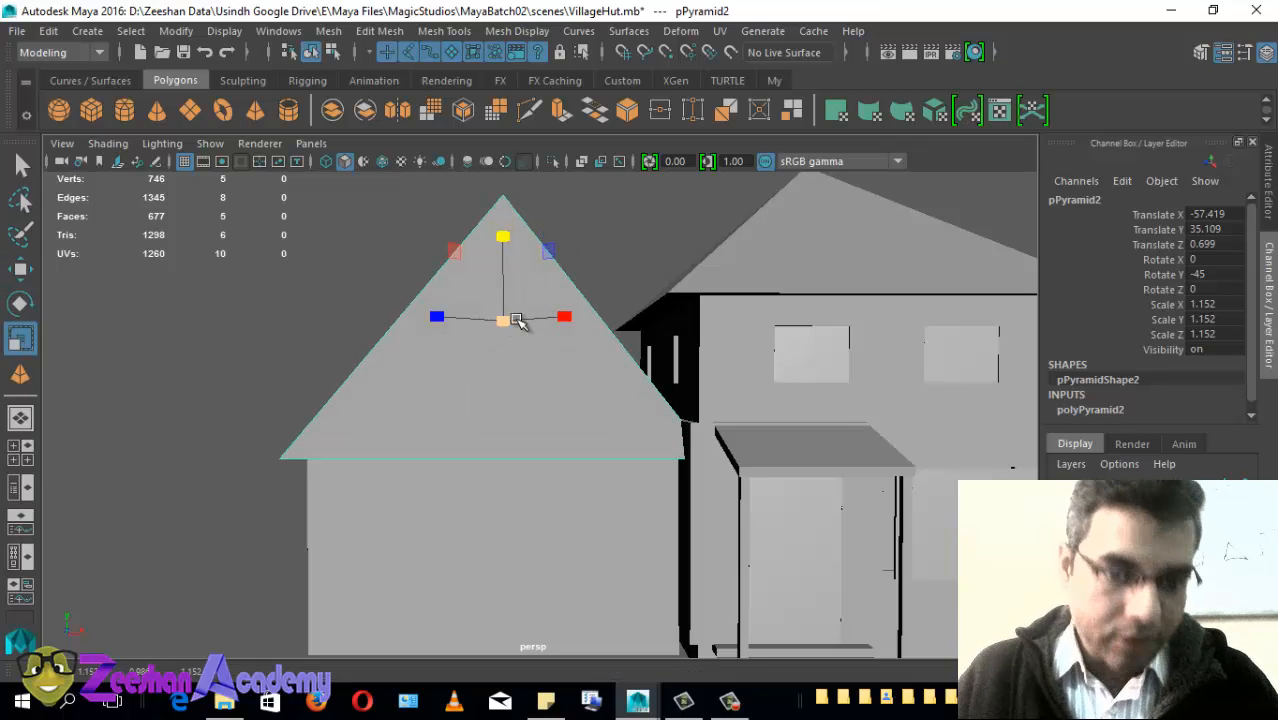
{"action": "left_click_drag", "start_coordinate": [516, 320], "coordinate": [522, 270], "text": "alt"}
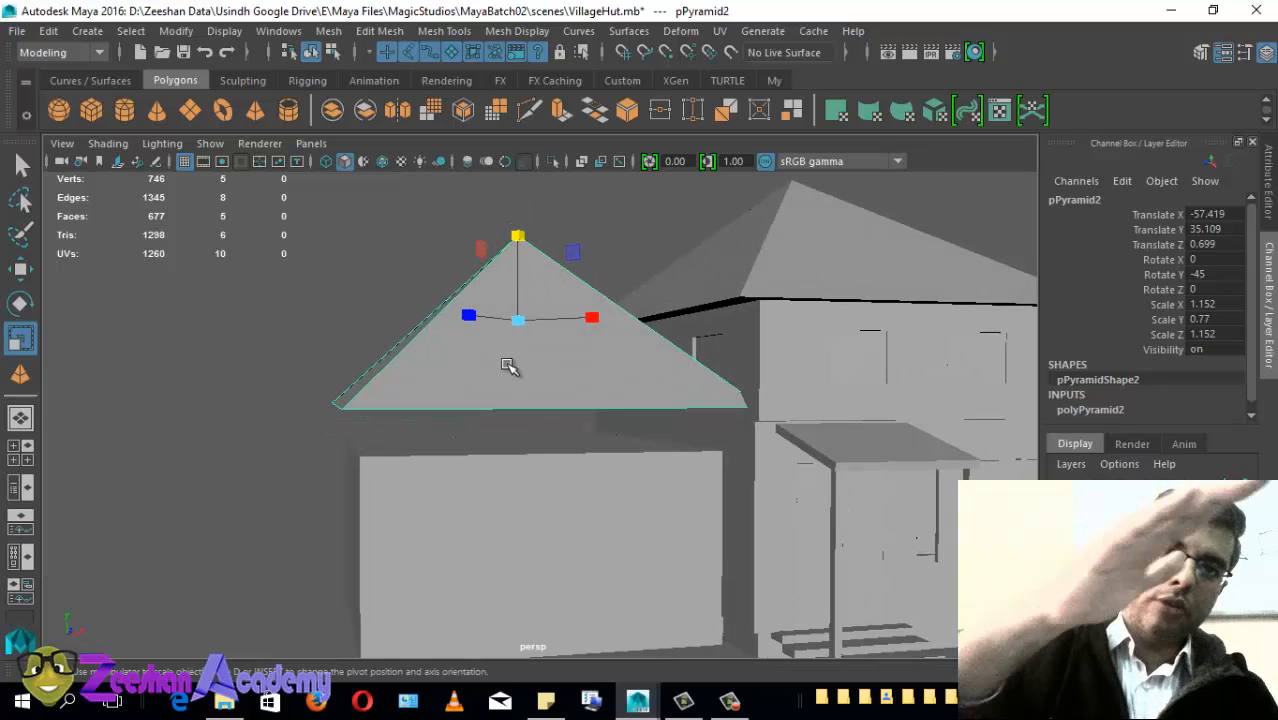
{"action": "left_click_drag", "start_coordinate": [530, 320], "coordinate": [442, 354], "text": "alt"}
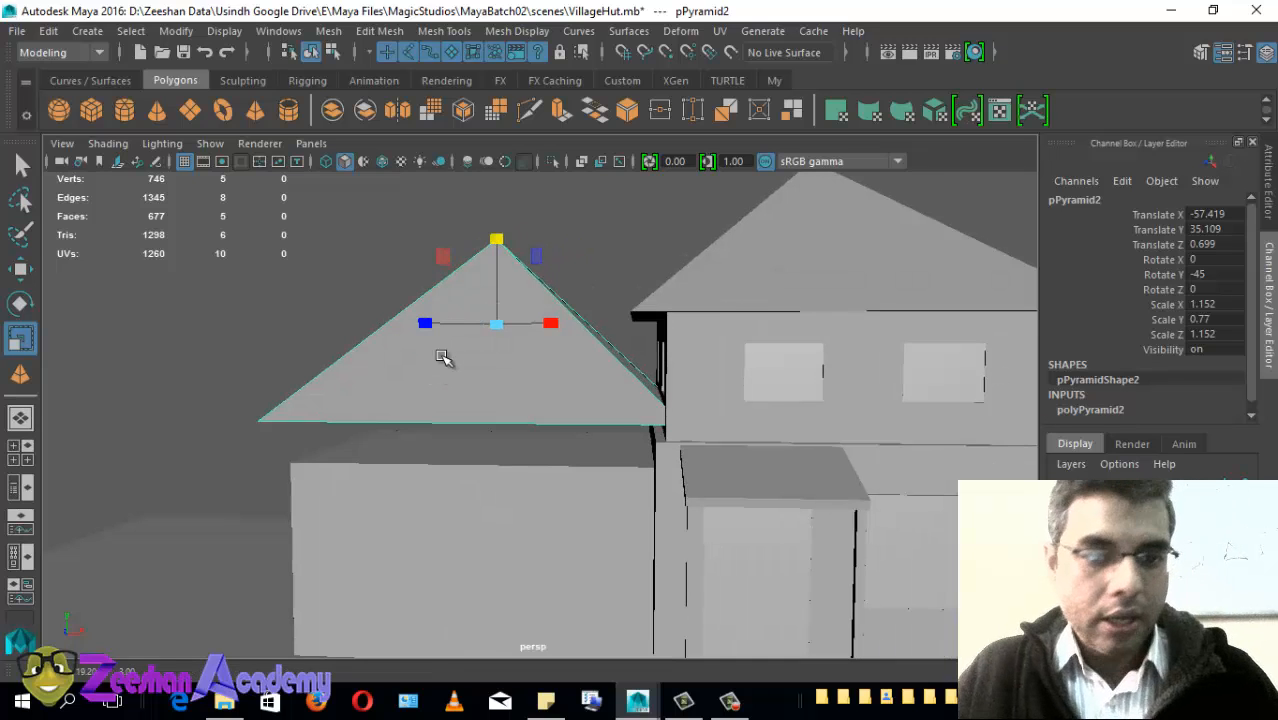
{"action": "left_click_drag", "start_coordinate": [499, 245], "coordinate": [503, 253]}
Step: Lower the flattened pyramid to about Y 28.15 so it rests on the cube
{"action": "key", "text": "w"}
{"action": "left_click_drag", "start_coordinate": [508, 304], "coordinate": [498, 370], "text": "alt"}
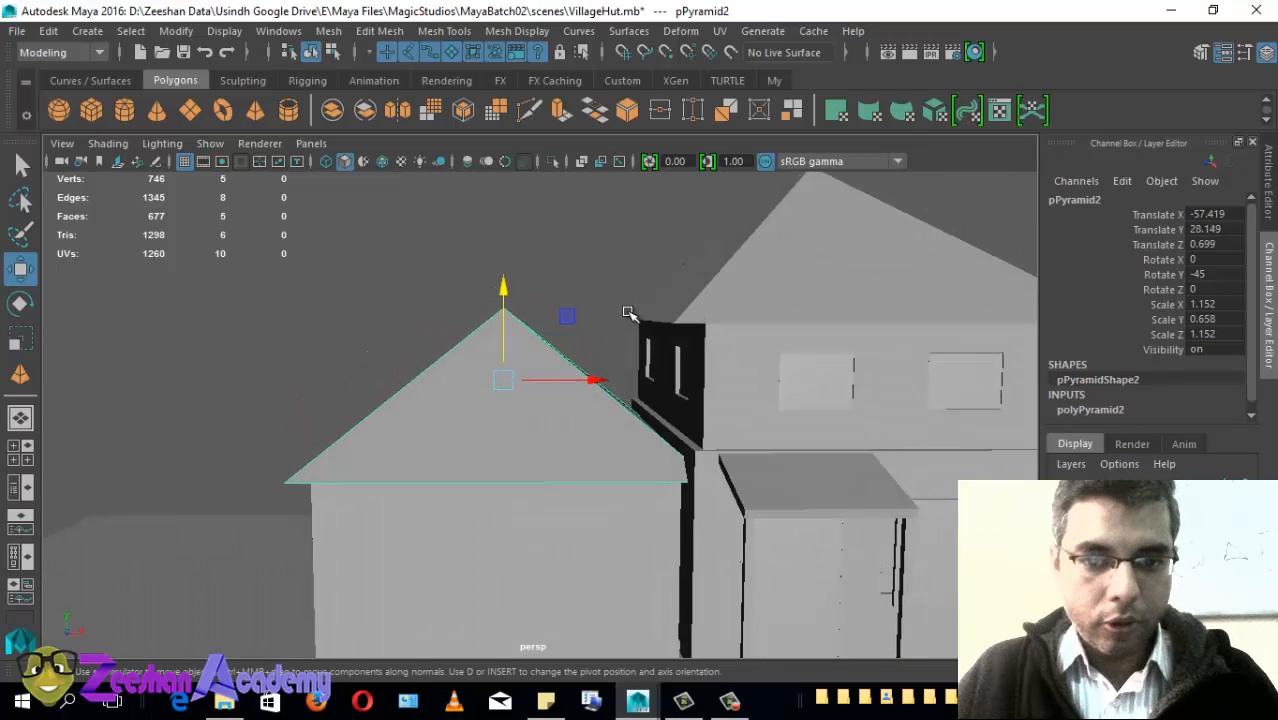
{"action": "right_click_drag", "start_coordinate": [748, 388], "coordinate": [471, 406], "text": "alt"}
{"action": "left_click_drag", "start_coordinate": [471, 406], "coordinate": [436, 421], "text": "alt"}
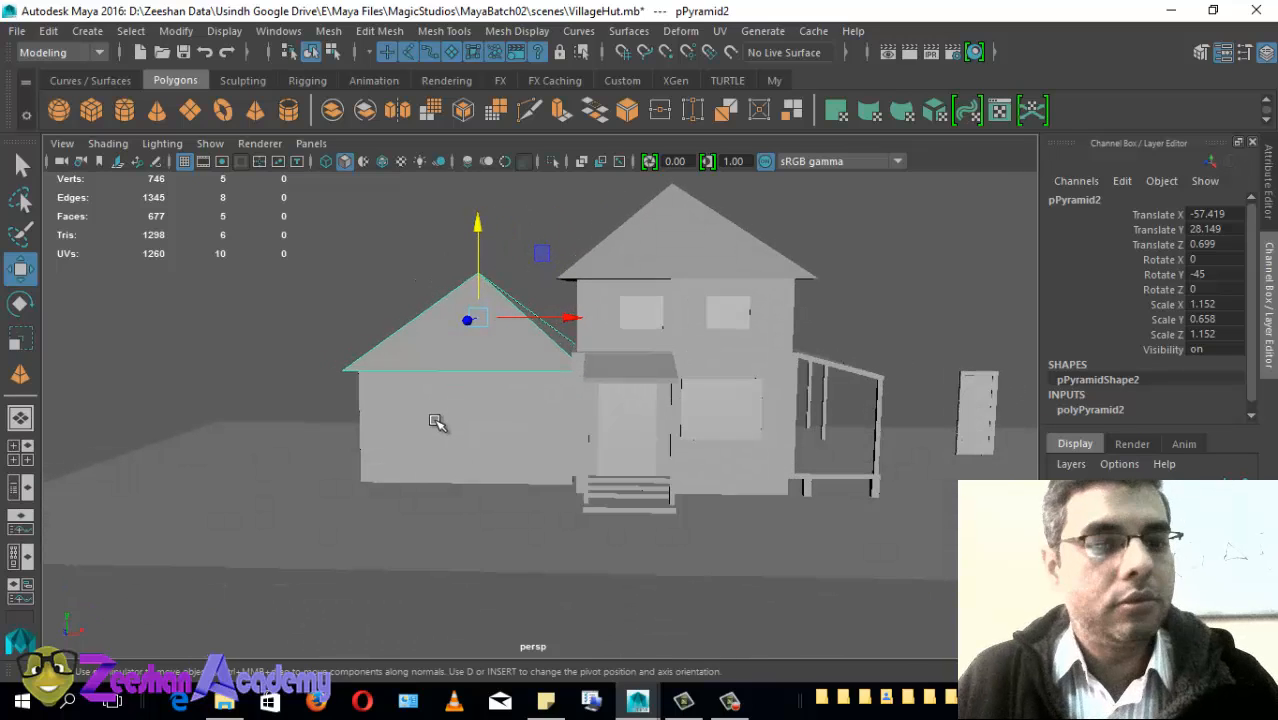
Step: Examine the whole hut from the porch side and the front, and inspect the selected extension cube up close
{"action": "left_click", "coordinate": [752, 360]}
{"action": "left_click_drag", "start_coordinate": [793, 408], "coordinate": [599, 533], "text": "alt"}
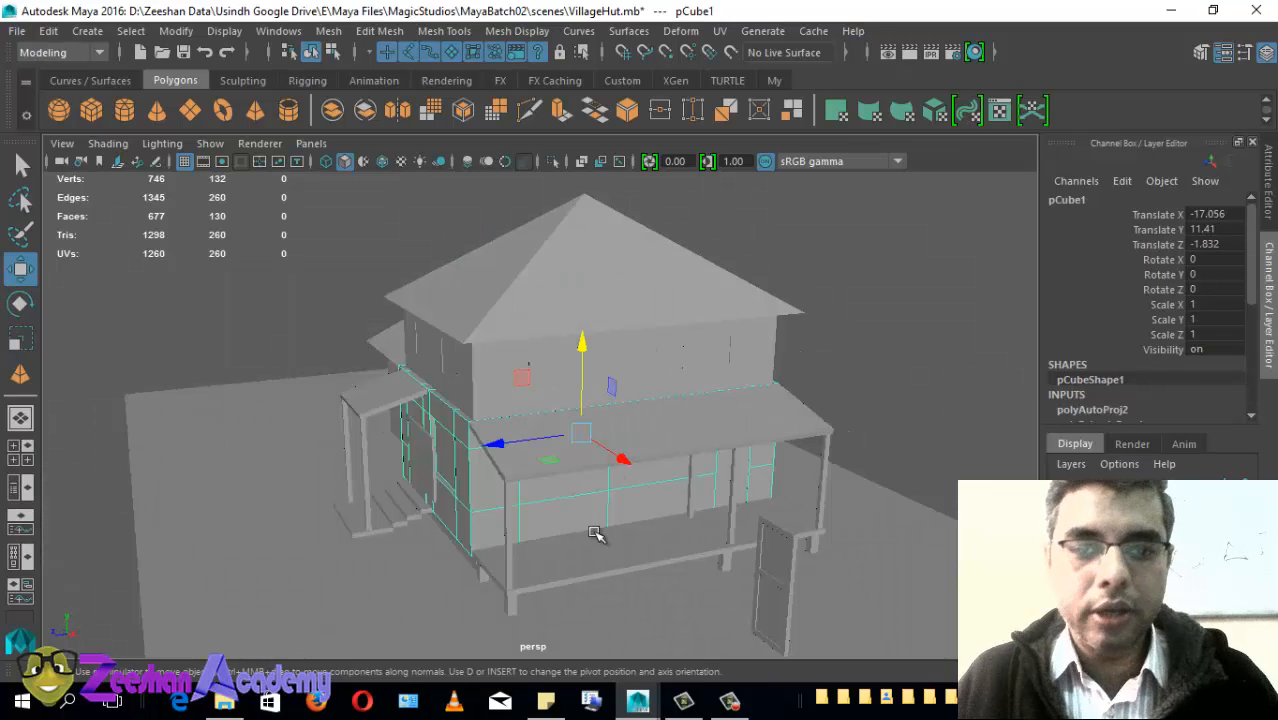
{"action": "left_click_drag", "start_coordinate": [713, 499], "coordinate": [456, 398], "text": "alt"}
{"action": "left_click", "coordinate": [450, 475]}
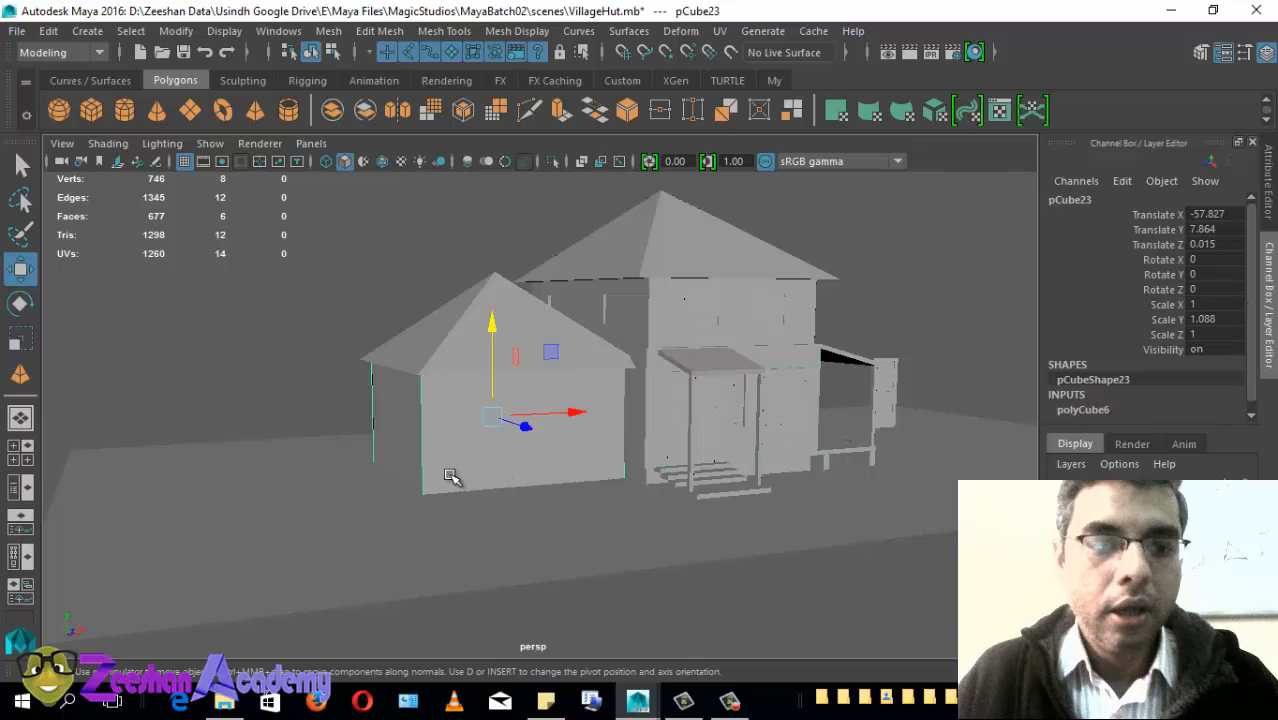
{"action": "right_click_drag", "start_coordinate": [508, 437], "coordinate": [738, 431], "text": "alt"}
{"action": "left_click_drag", "start_coordinate": [844, 391], "coordinate": [474, 458], "text": "alt"}
{"action": "right_click_drag", "start_coordinate": [474, 458], "coordinate": [565, 471], "text": "alt"}
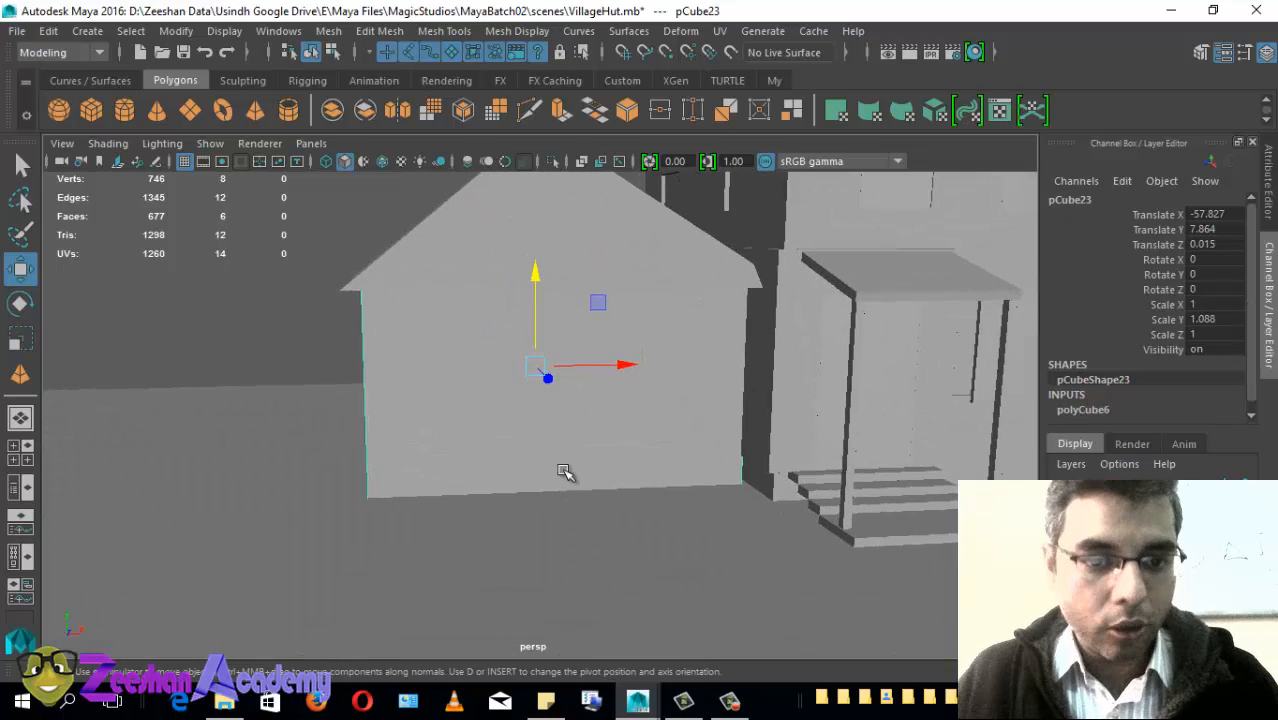
{"action": "left_click_drag", "start_coordinate": [565, 471], "coordinate": [545, 429], "text": "alt"}
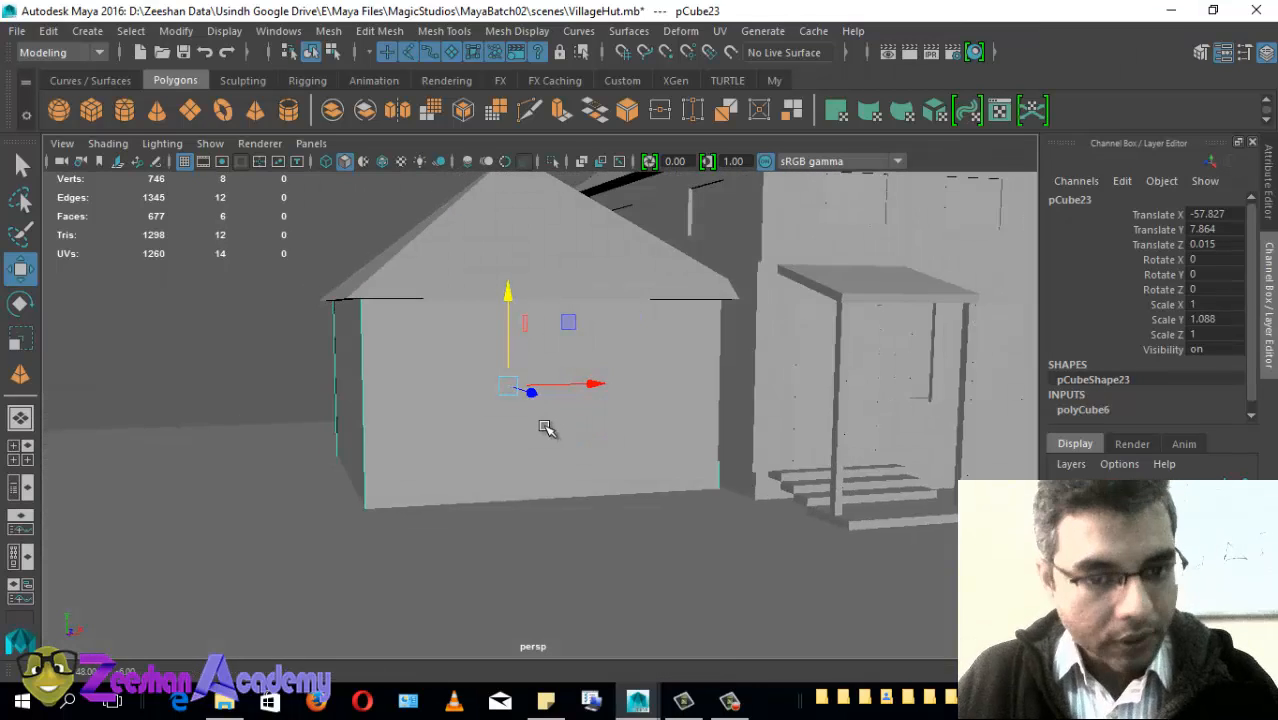
Step: Switch the perspective view's renderer to Legacy High Quality Viewport and check the shading on the extension
{"action": "key", "text": "5"}
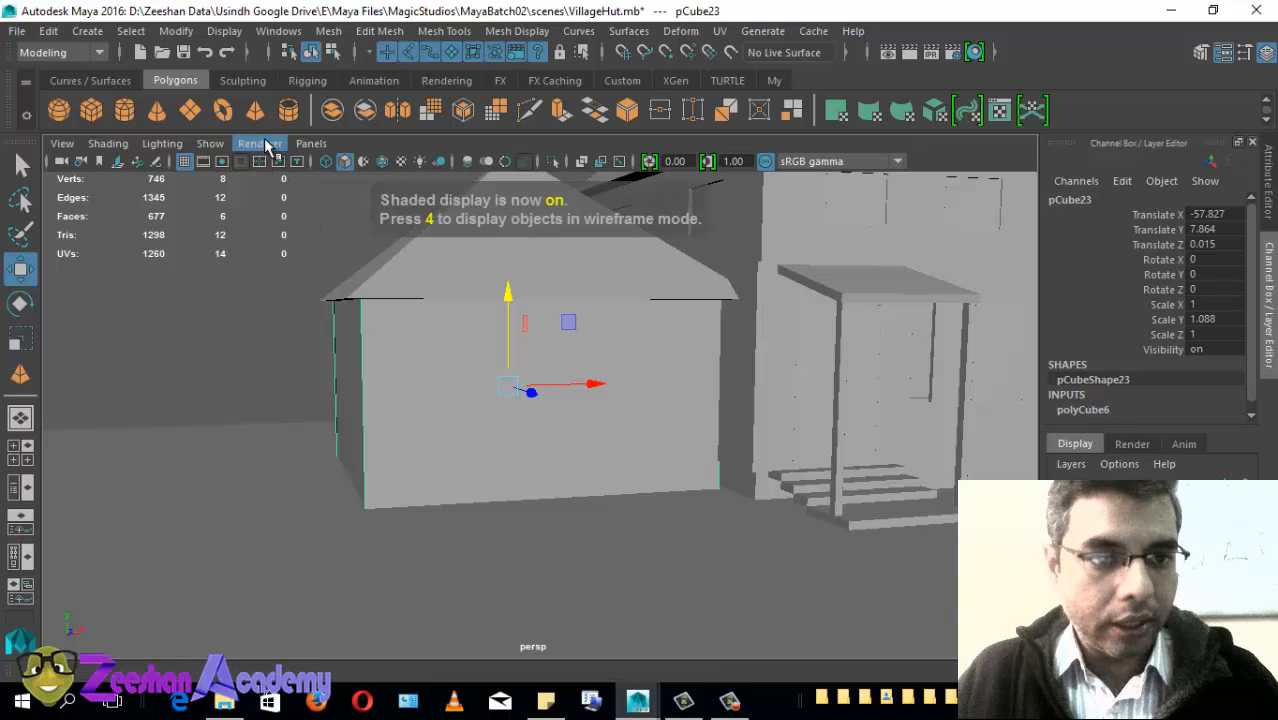
{"action": "left_click", "coordinate": [259, 143]}
{"action": "left_click", "coordinate": [300, 215]}
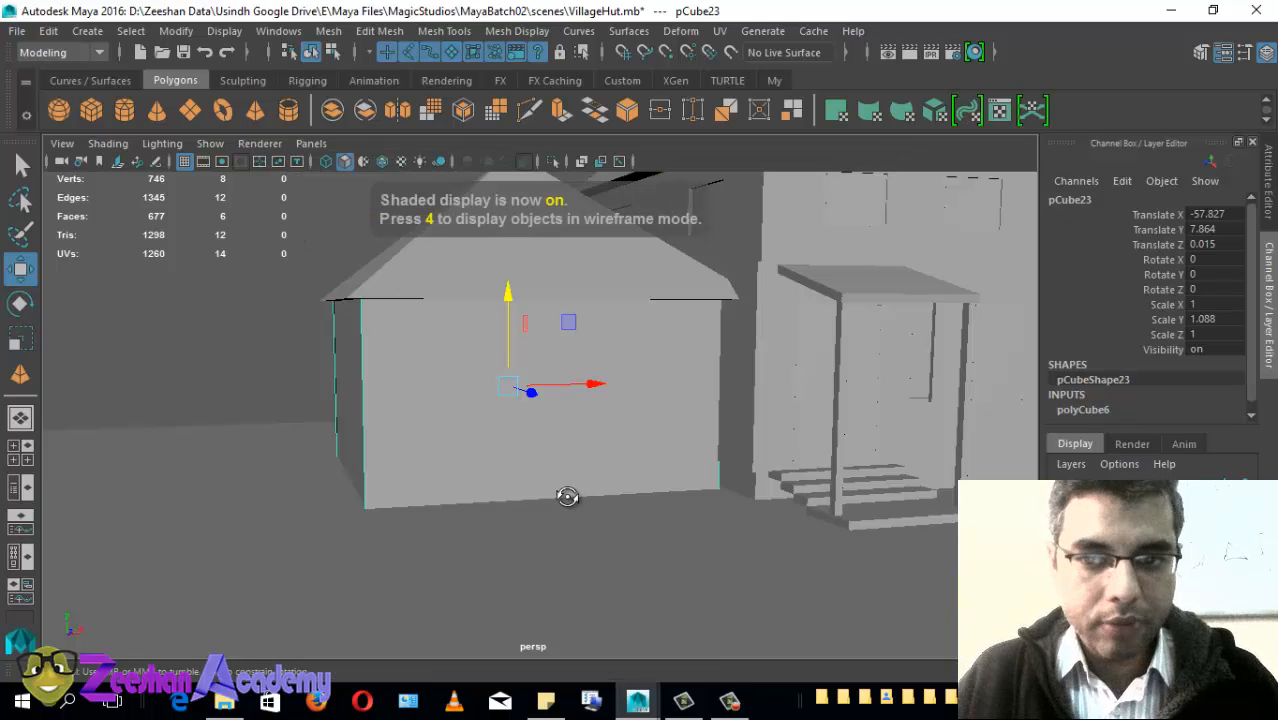
{"action": "mouse_move", "coordinate": [568, 499]}
{"action": "left_mouse_down", "text": "alt"}
{"action": "mouse_move", "coordinate": [553, 494]}
{"action": "mouse_move", "coordinate": [564, 466]}
{"action": "mouse_move", "coordinate": [562, 482]}
{"action": "mouse_move", "coordinate": [510, 478]}
{"action": "left_mouse_up", "text": "alt"}
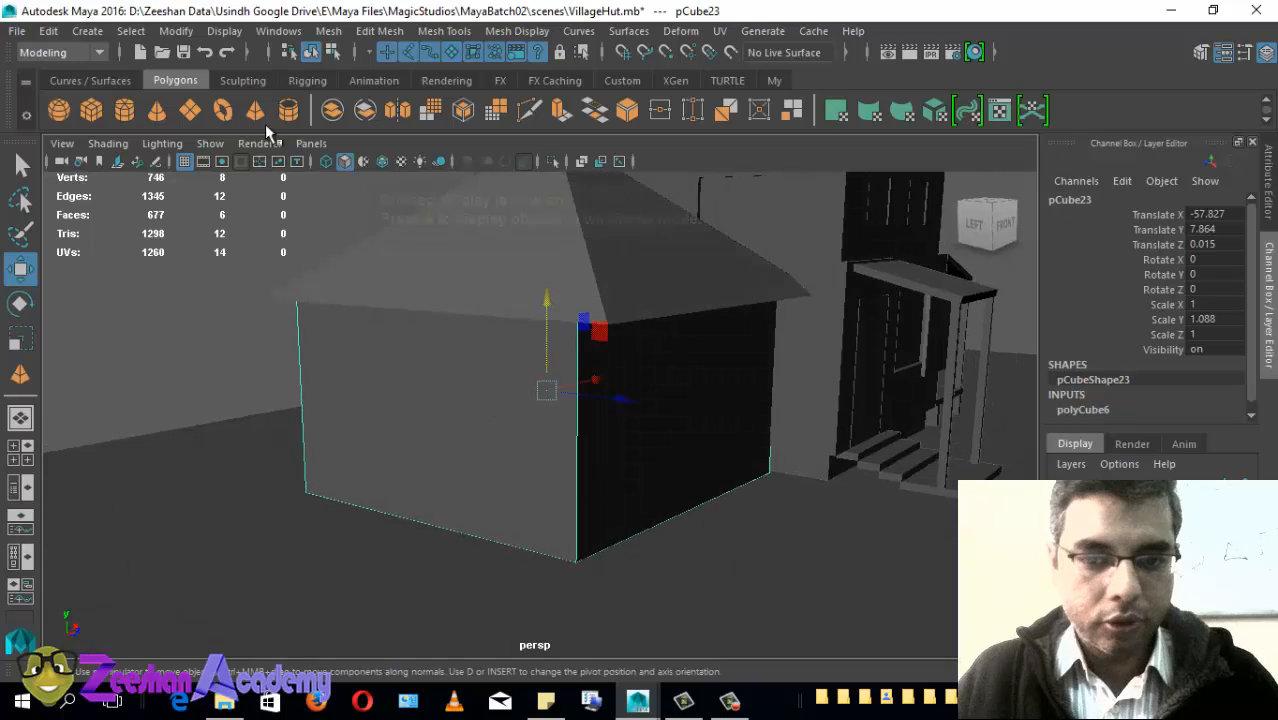
Step: Try the Legacy Default Viewport renderer on the extension, and return to Viewport 2.0
{"action": "left_click", "coordinate": [266, 144]}
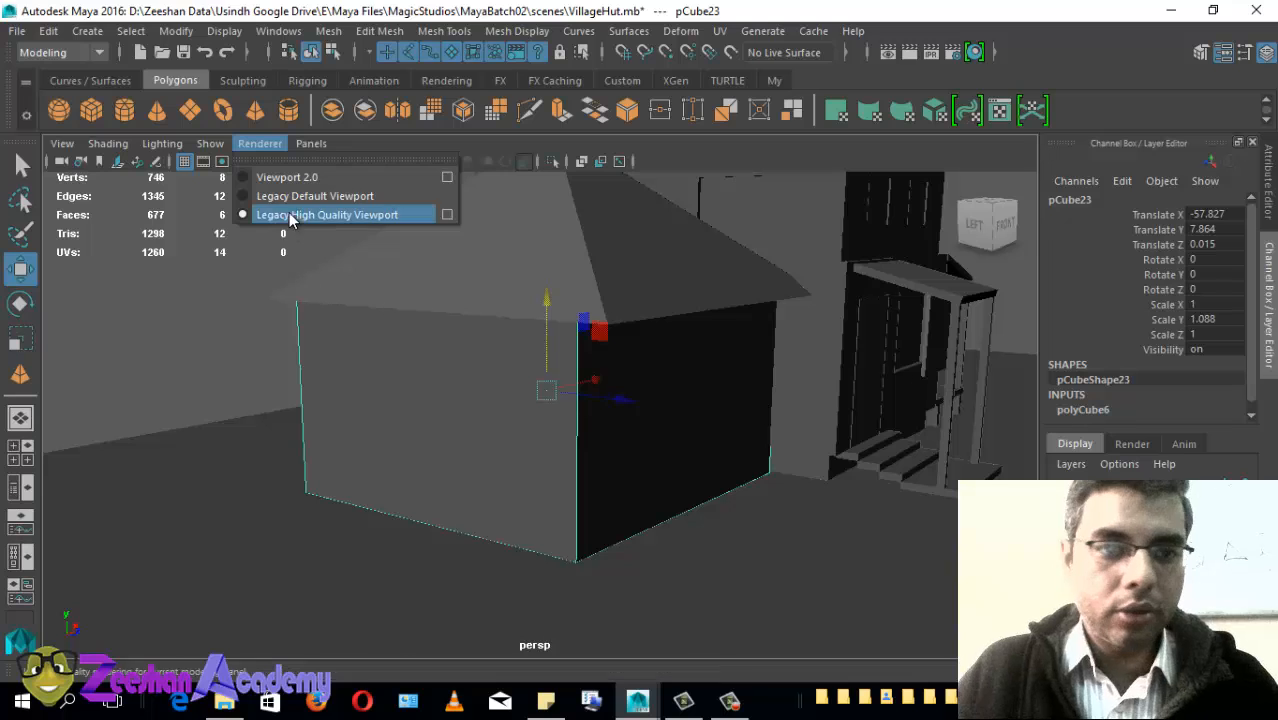
{"action": "left_click", "coordinate": [382, 199]}
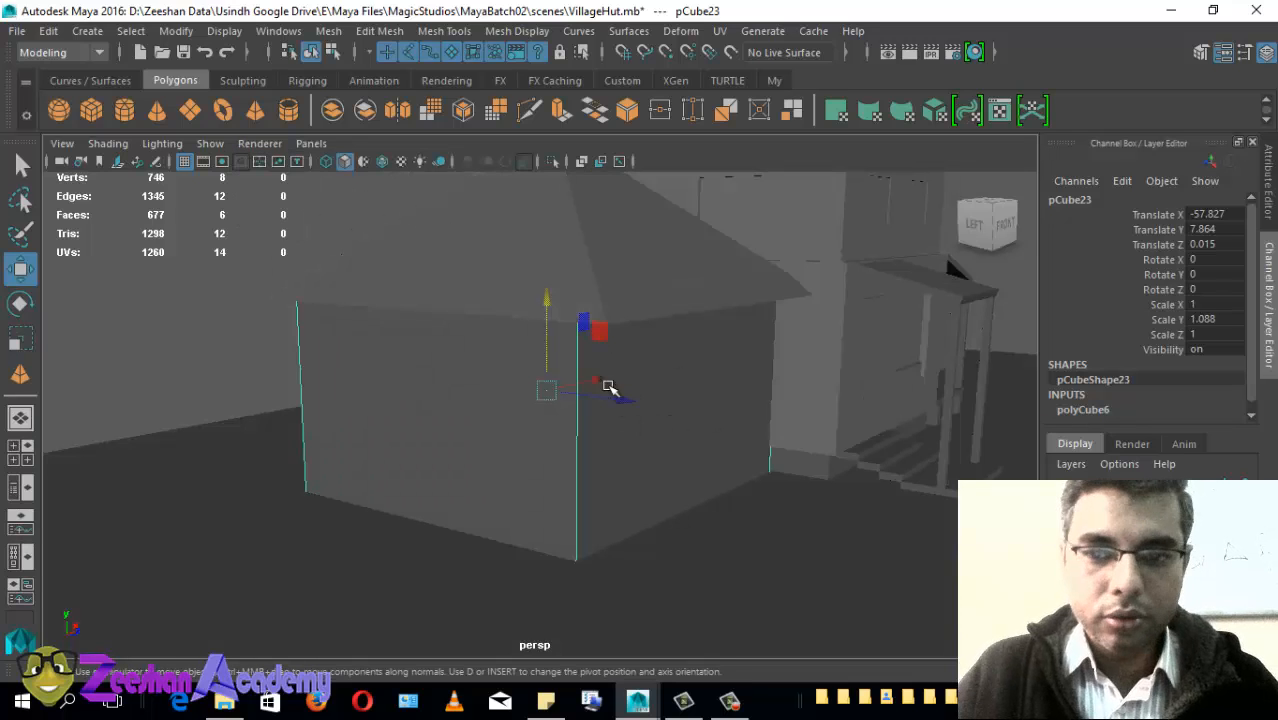
{"action": "left_click", "coordinate": [260, 143]}
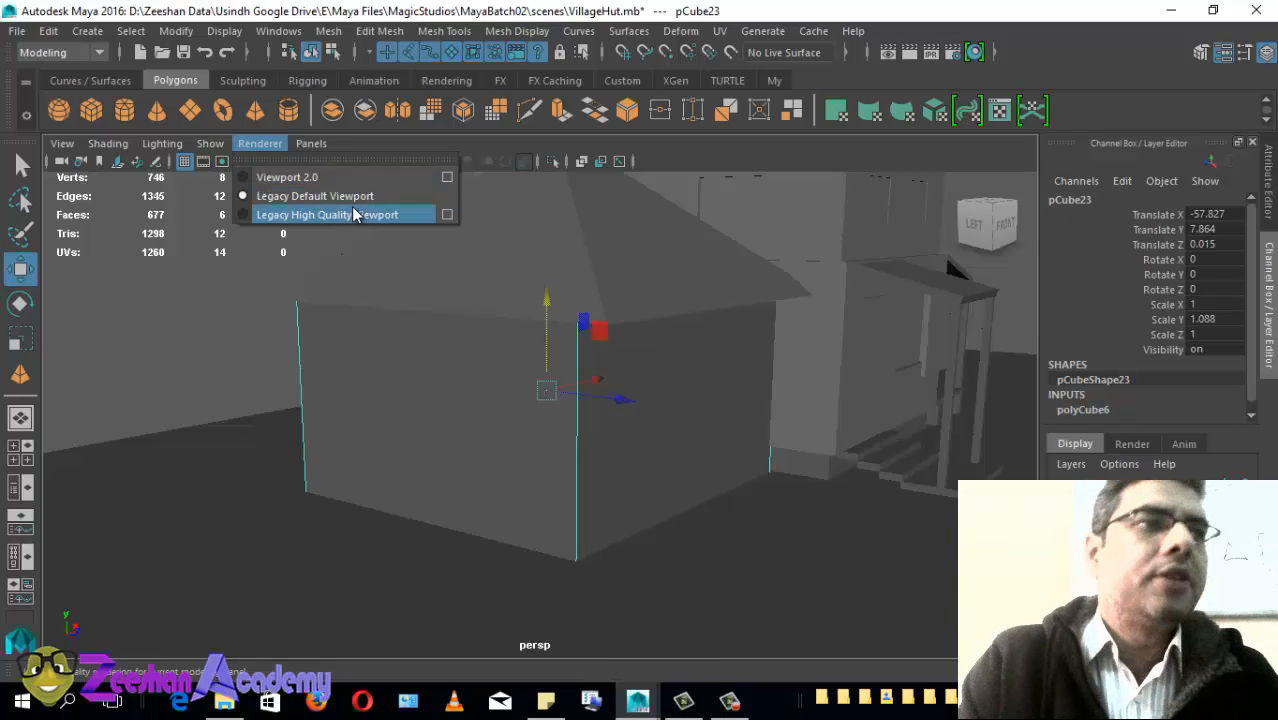
{"action": "left_click", "coordinate": [300, 177]}
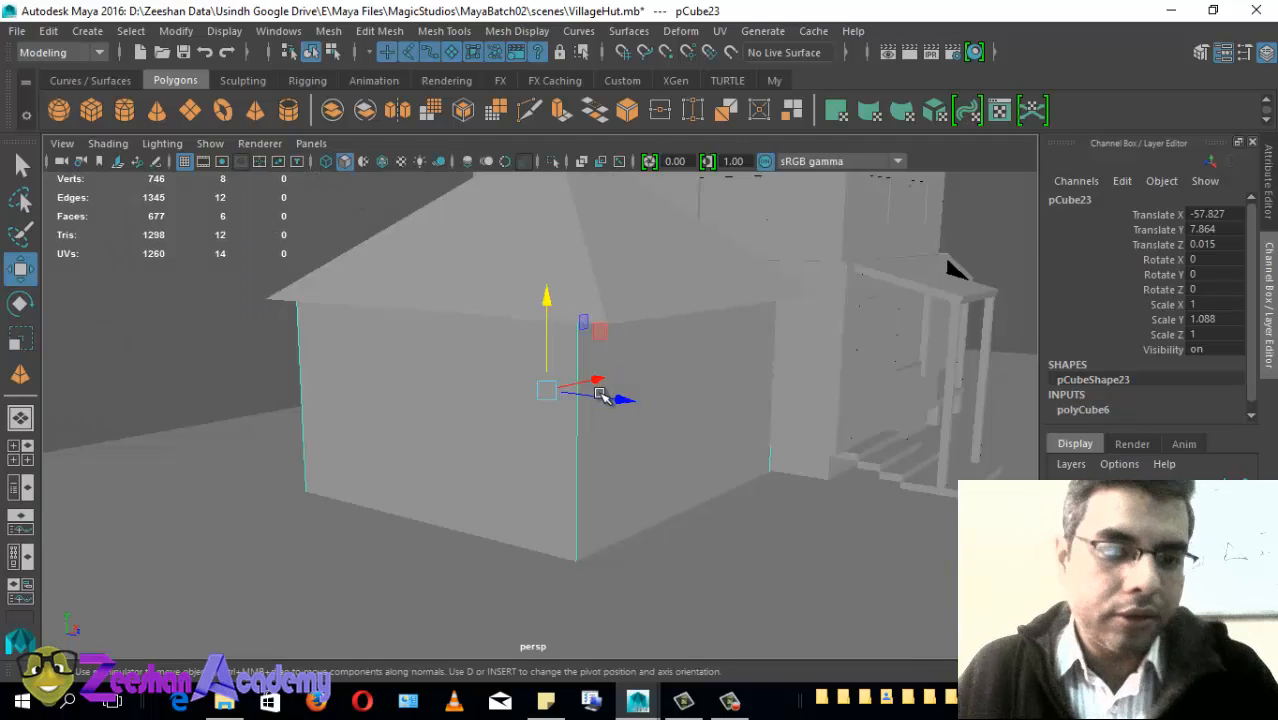
{"action": "scroll", "coordinate": [602, 420], "scroll_direction": "down", "scroll_amount": 2}
{"action": "scroll", "coordinate": [690, 431], "scroll_direction": "up", "scroll_amount": 1}
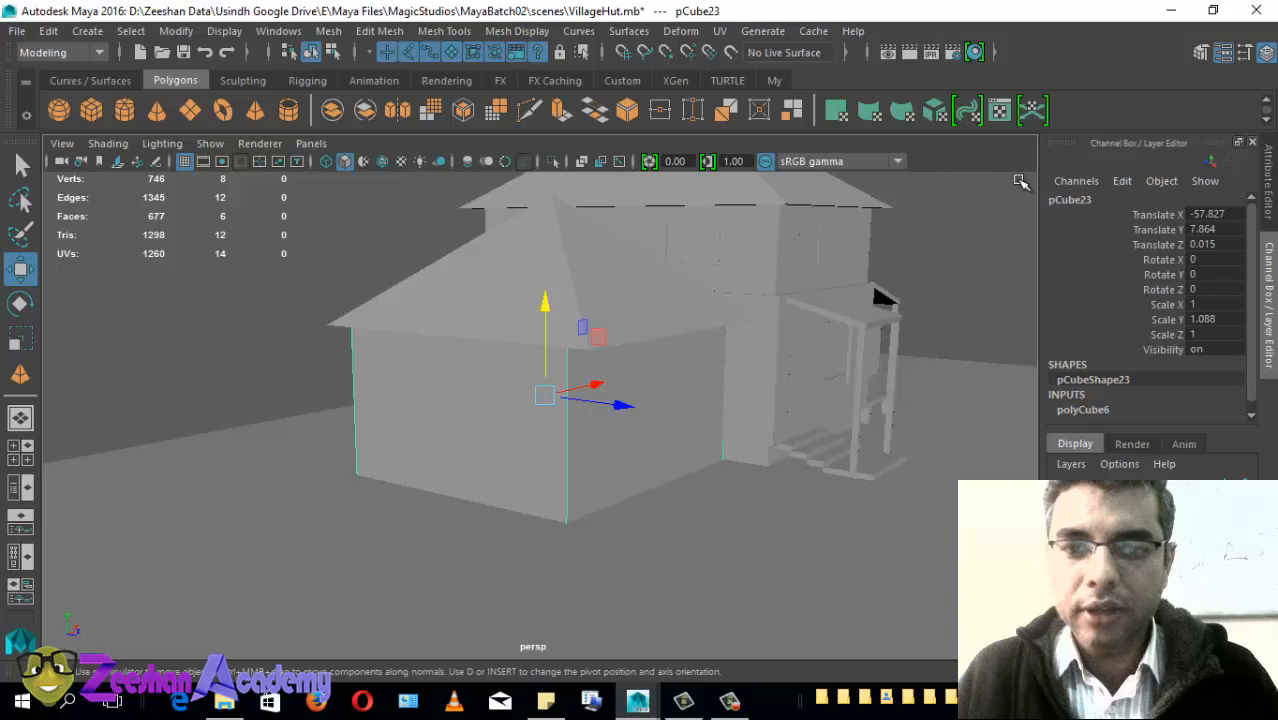
Step: Set the perspective view's renderer to Legacy Default Viewport
{"action": "left_click", "coordinate": [260, 143]}
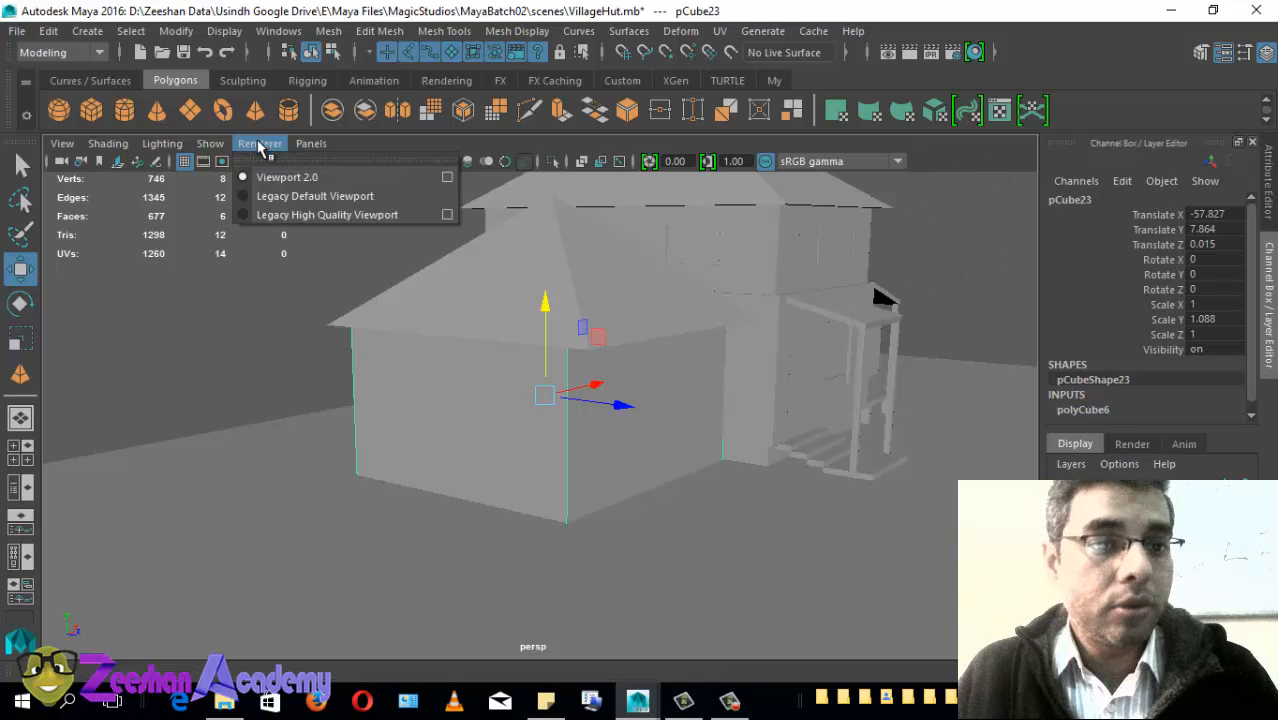
{"action": "left_click", "coordinate": [287, 195]}
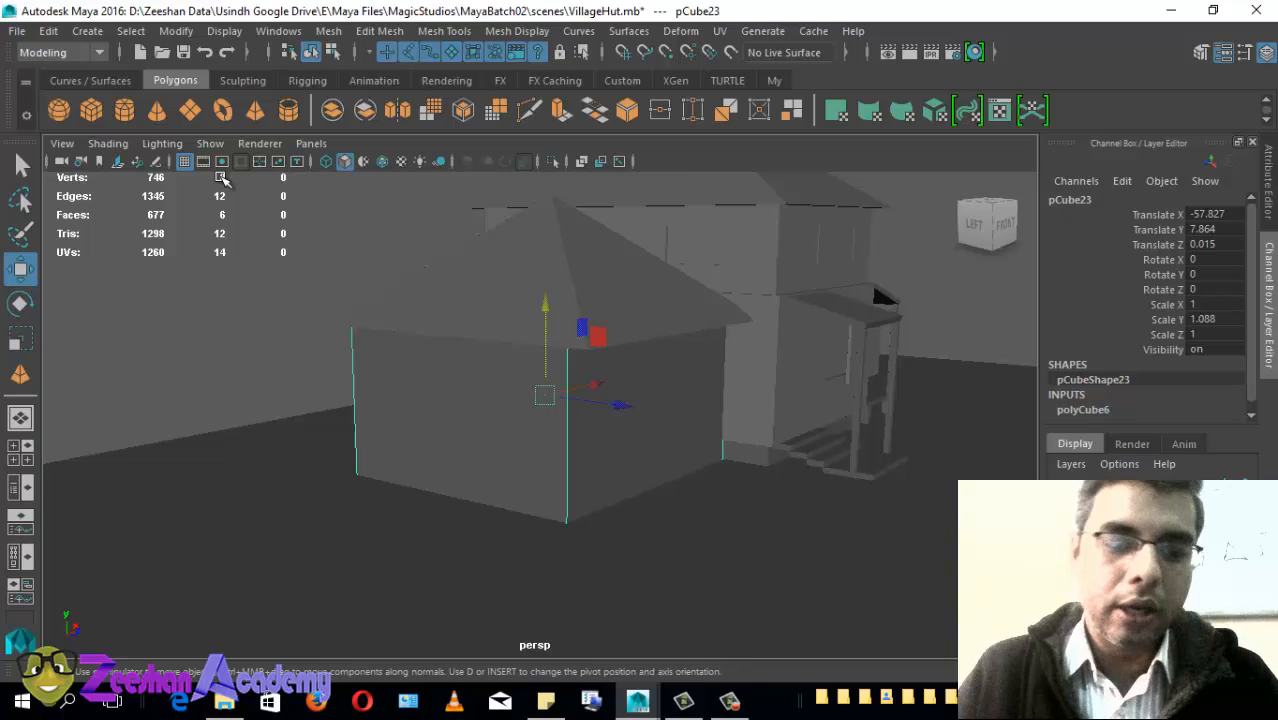
{"action": "left_click", "coordinate": [262, 143]}
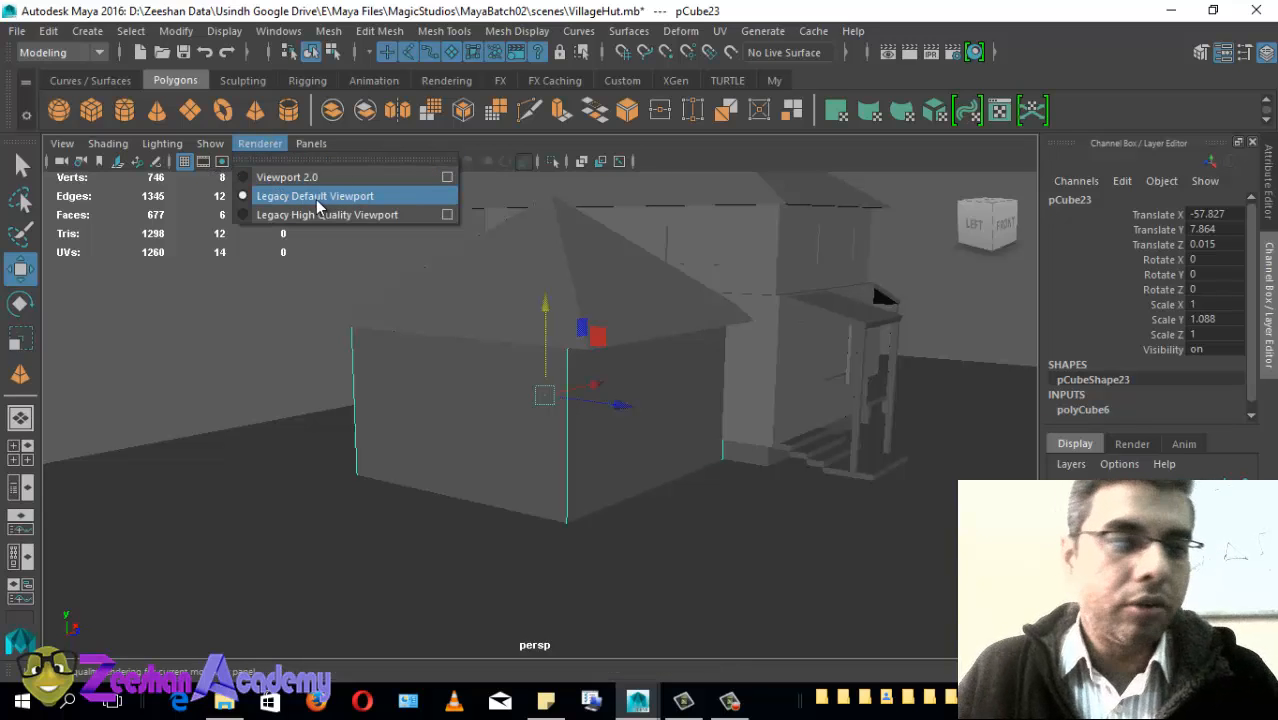
{"action": "left_click", "coordinate": [378, 434]}
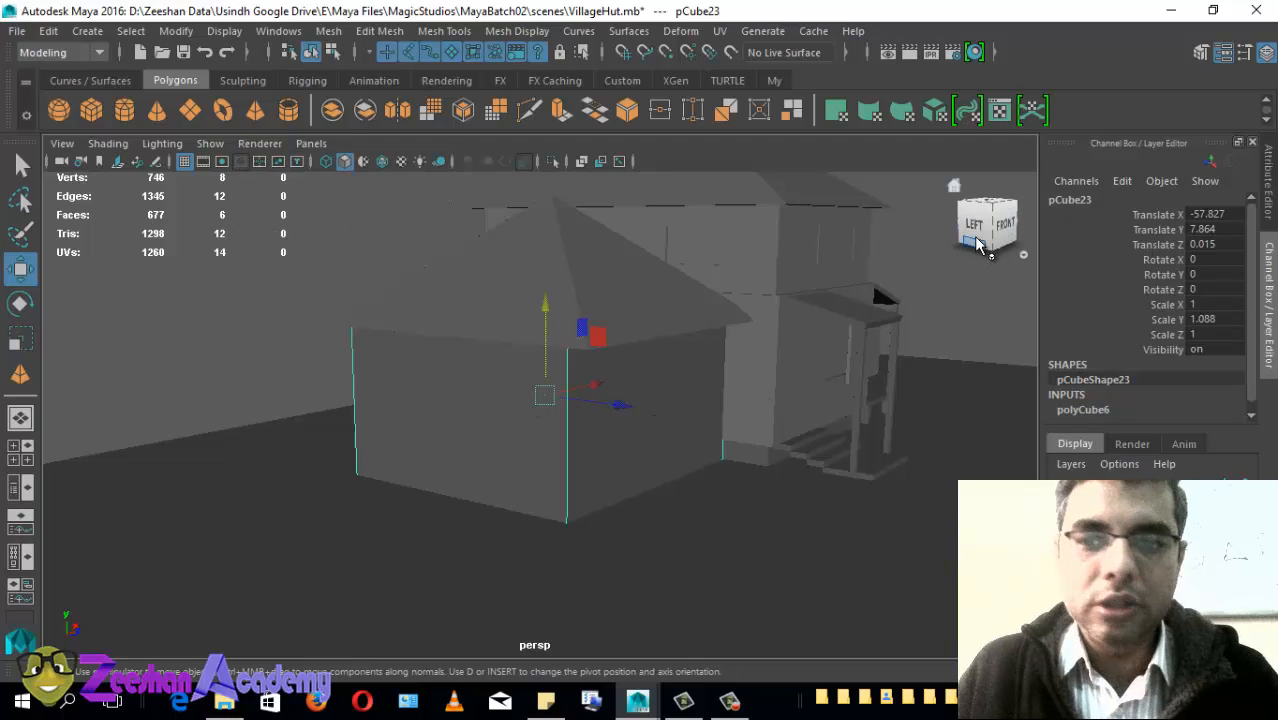
Step: View the extension from the front, the back and the top with the ViewCube
{"action": "left_click_drag", "start_coordinate": [650, 483], "coordinate": [513, 476], "text": "alt"}
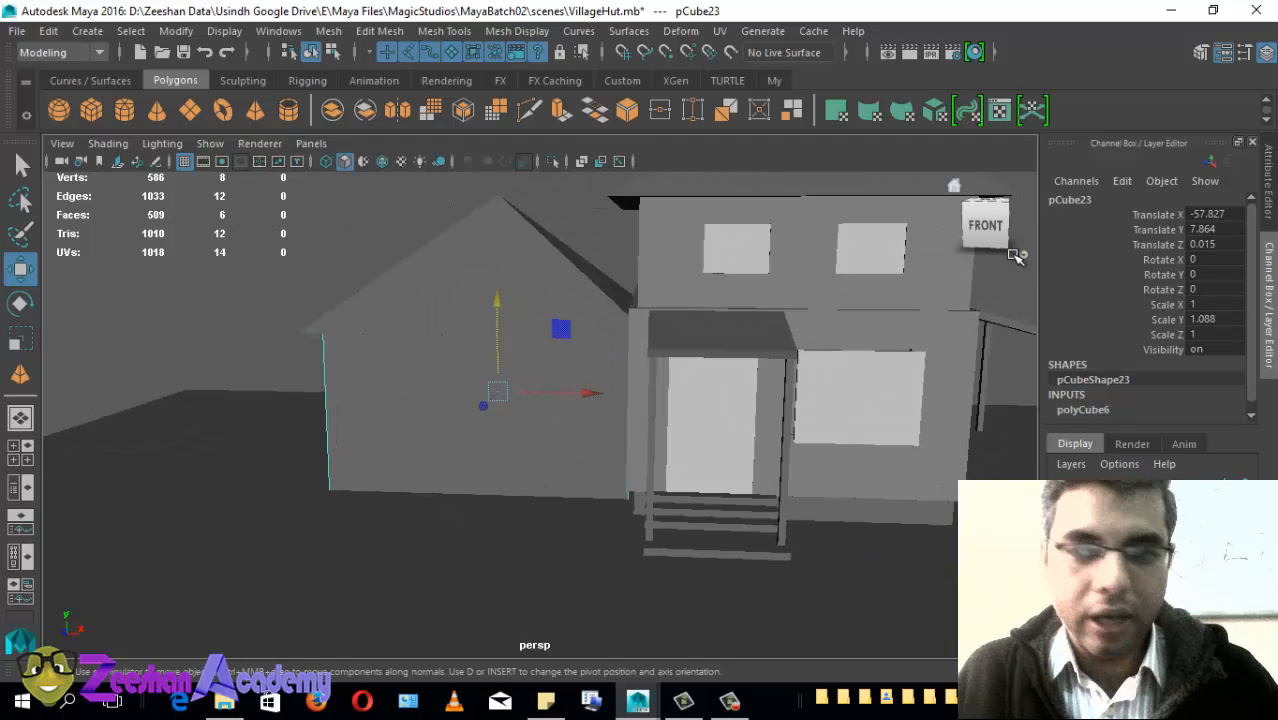
{"action": "left_click", "coordinate": [988, 224]}
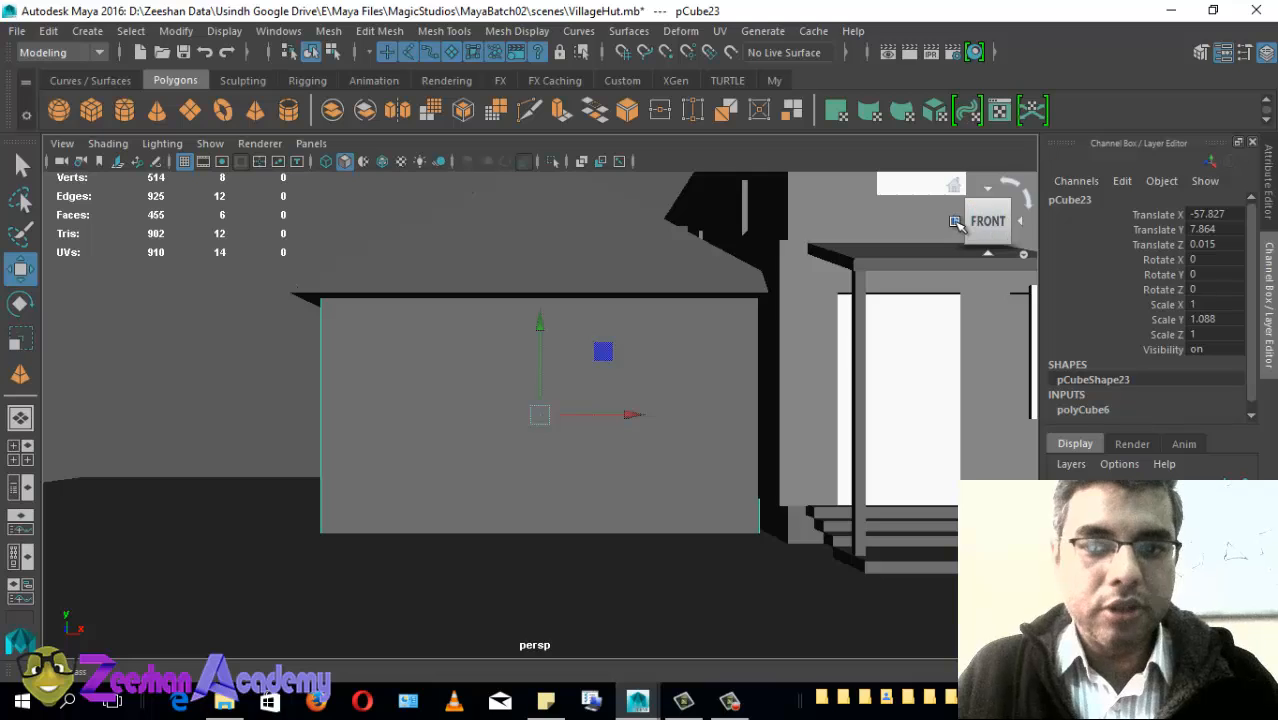
{"action": "left_click", "coordinate": [956, 222]}
{"action": "left_click", "coordinate": [956, 223]}
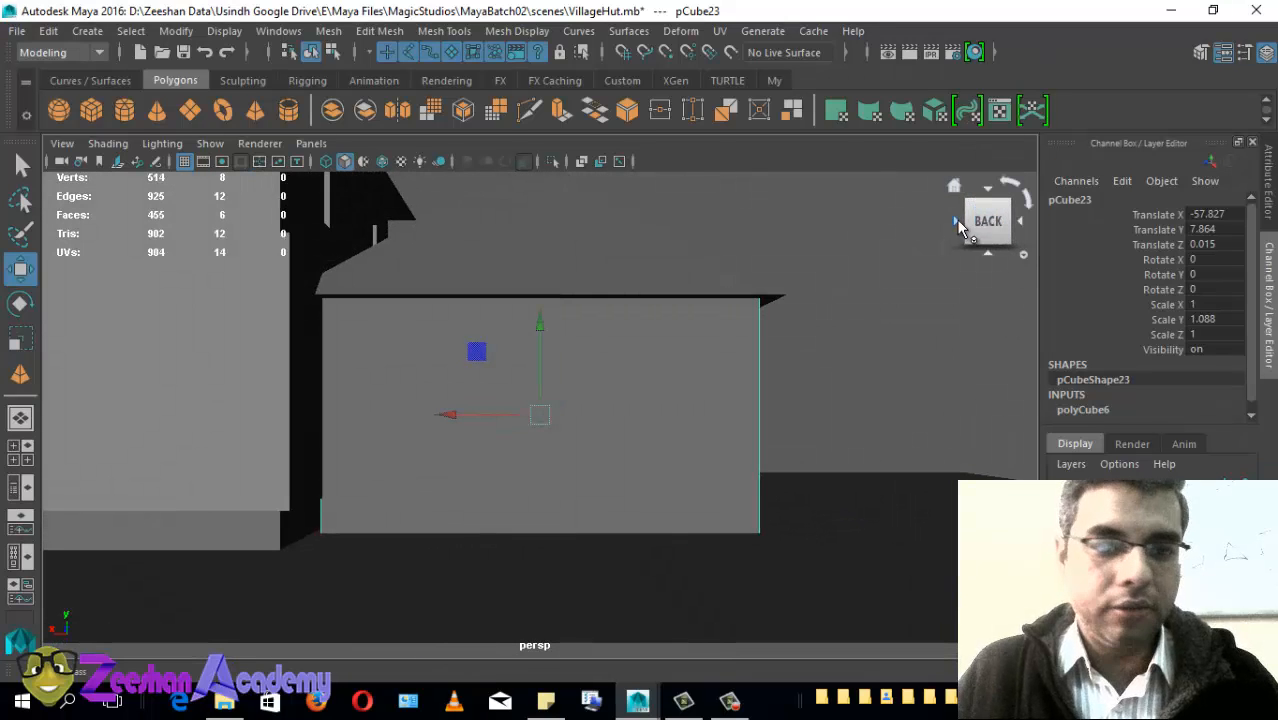
{"action": "left_click", "coordinate": [988, 193]}
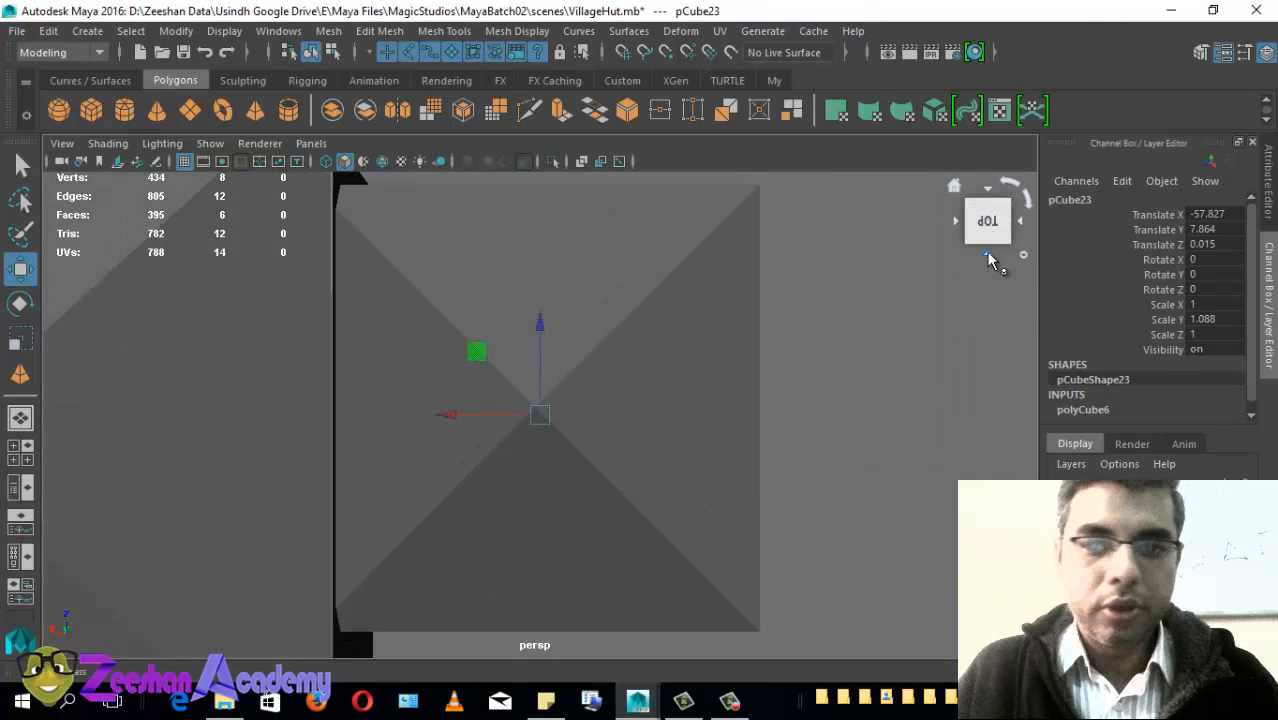
Step: View the extension from the back, the left side, an angled corner and the top with the ViewCube
{"action": "left_click", "coordinate": [985, 250]}
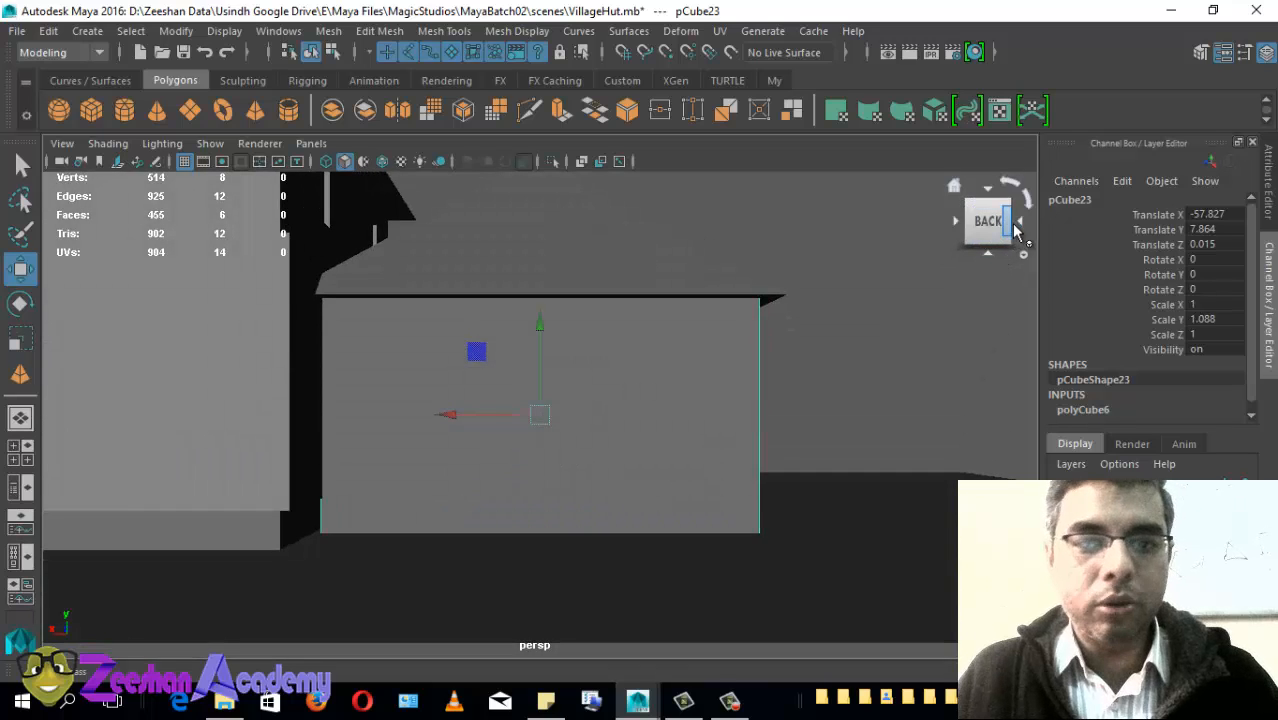
{"action": "left_click", "coordinate": [1020, 223]}
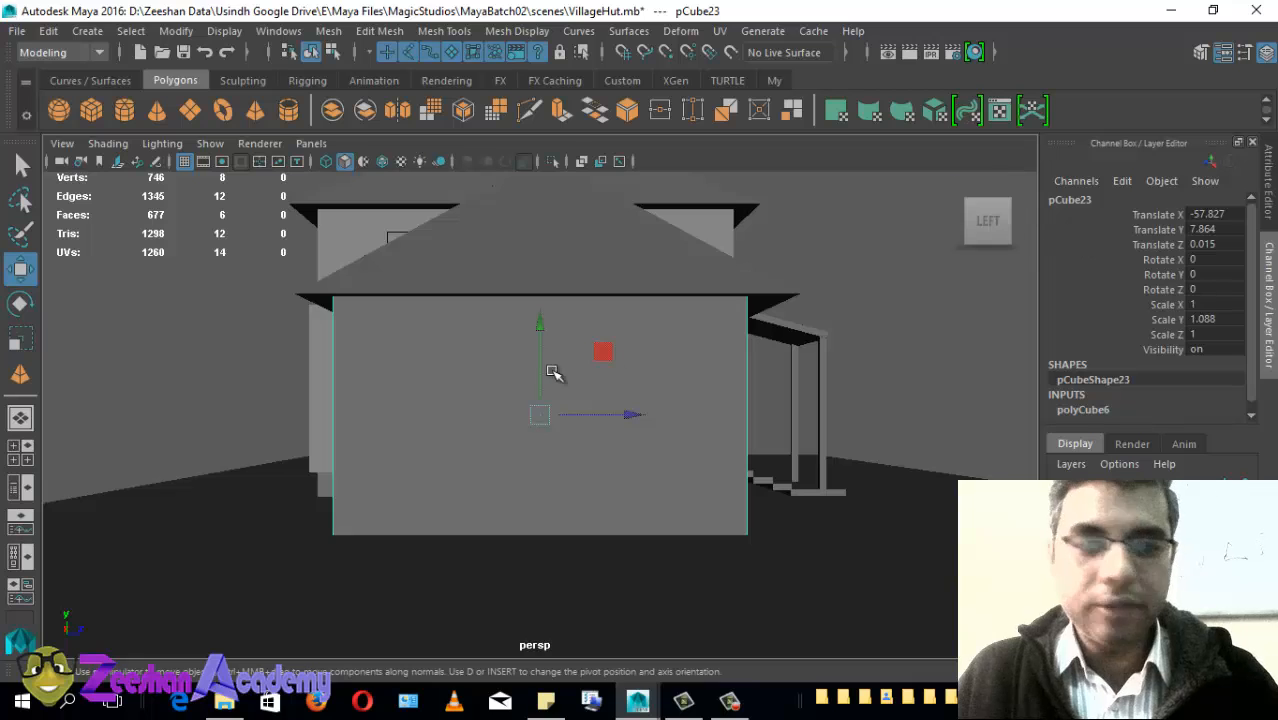
{"action": "left_click_drag", "start_coordinate": [560, 393], "coordinate": [490, 405], "text": "alt"}
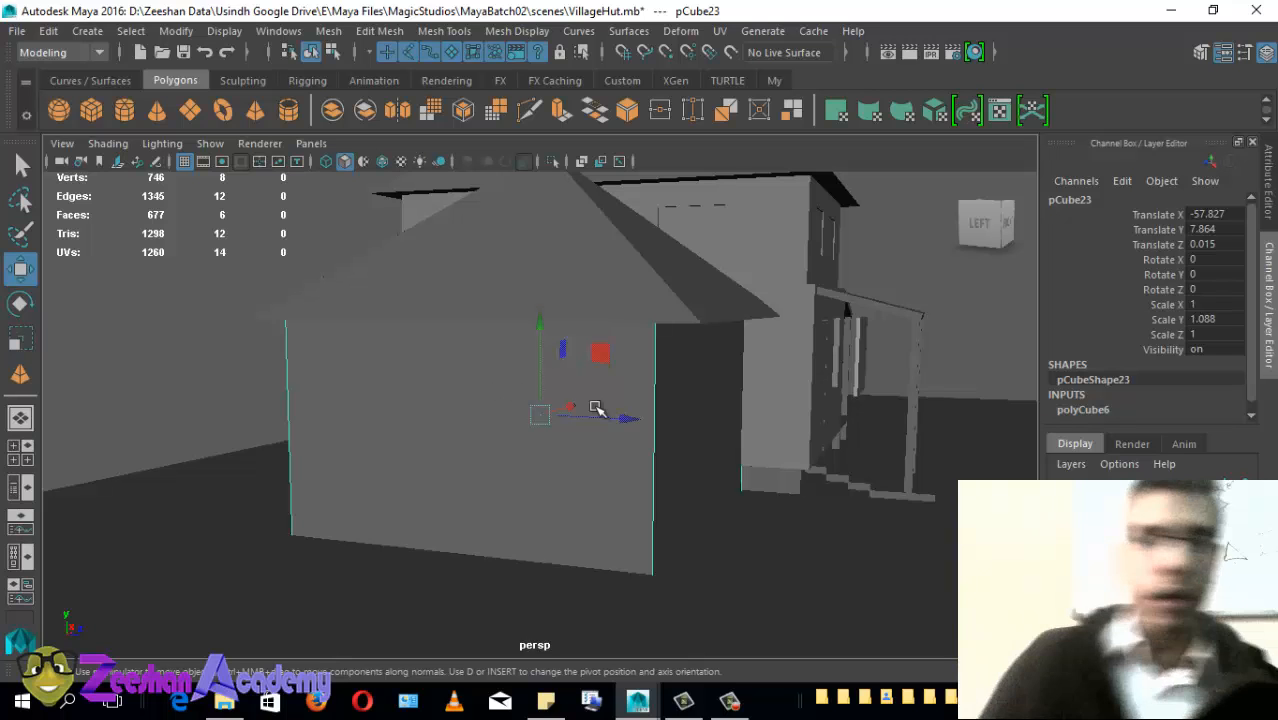
{"action": "left_click_drag", "start_coordinate": [990, 218], "coordinate": [989, 249]}
{"action": "left_click_drag", "start_coordinate": [881, 384], "coordinate": [688, 402], "text": "alt"}
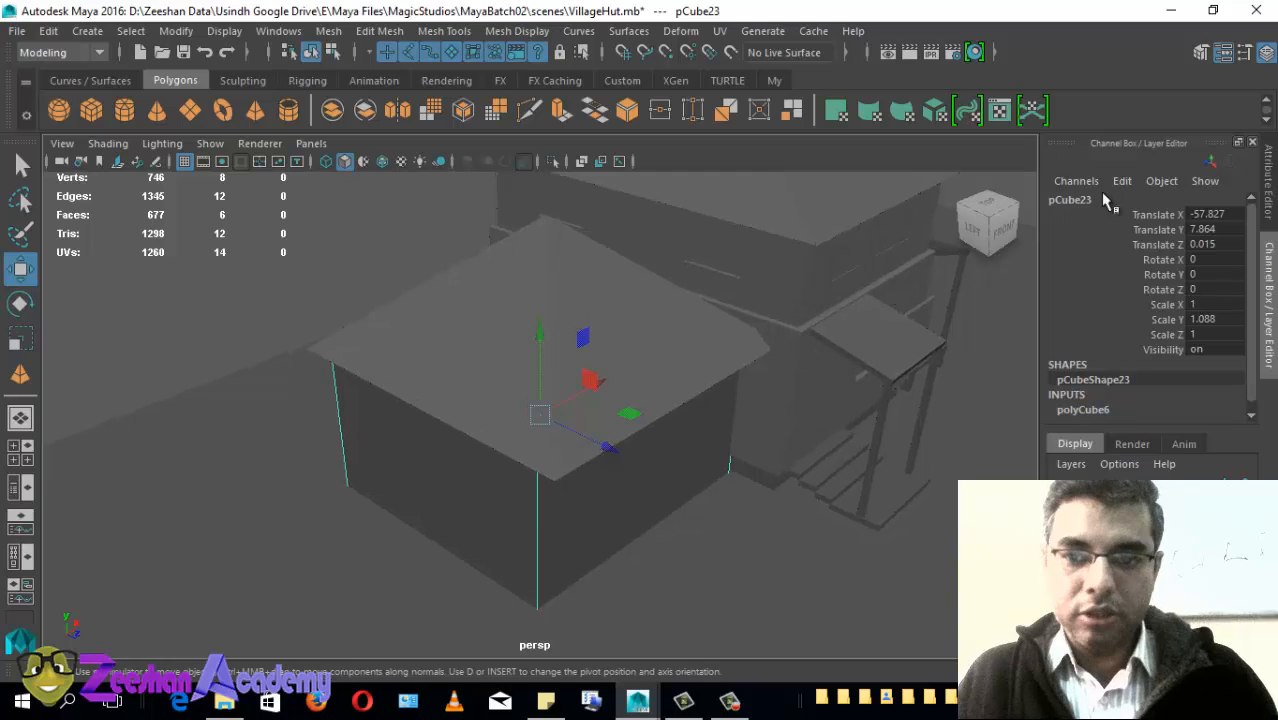
{"action": "left_click", "coordinate": [990, 216]}
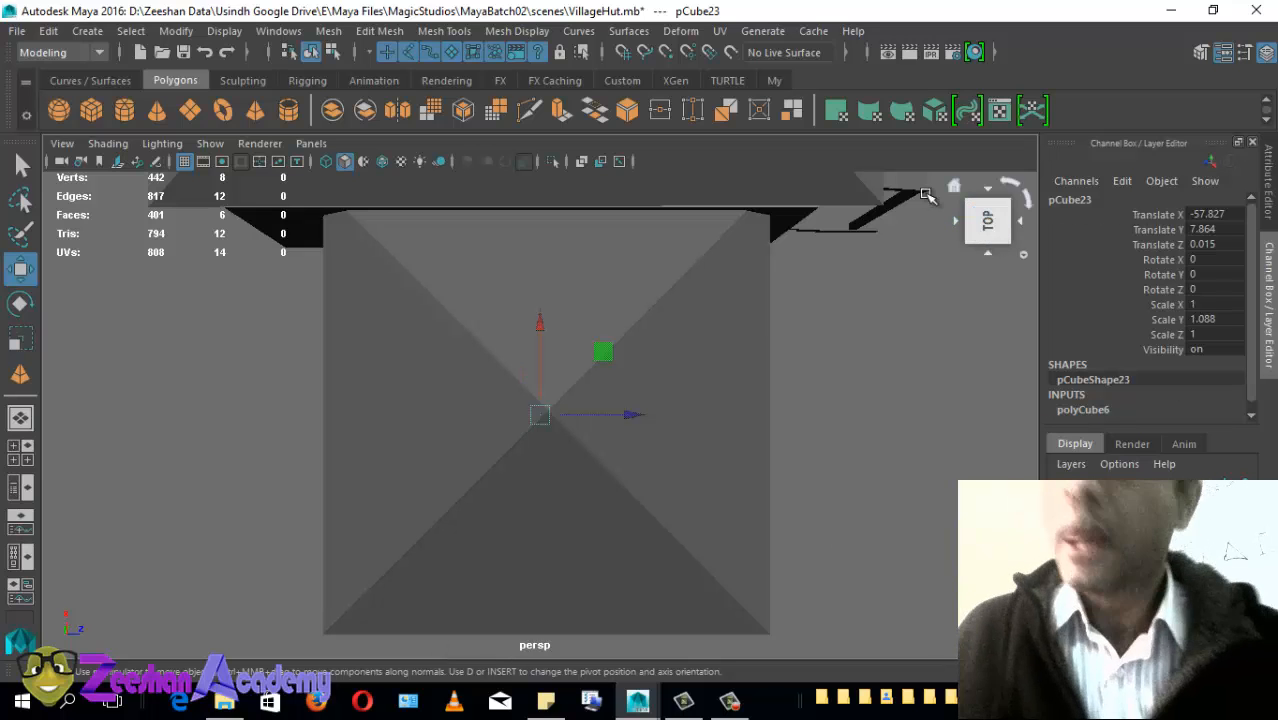
Step: Return the perspective view to its home position, select the ground-floor walls and look at the whole hut from below
{"action": "left_click", "coordinate": [955, 185]}
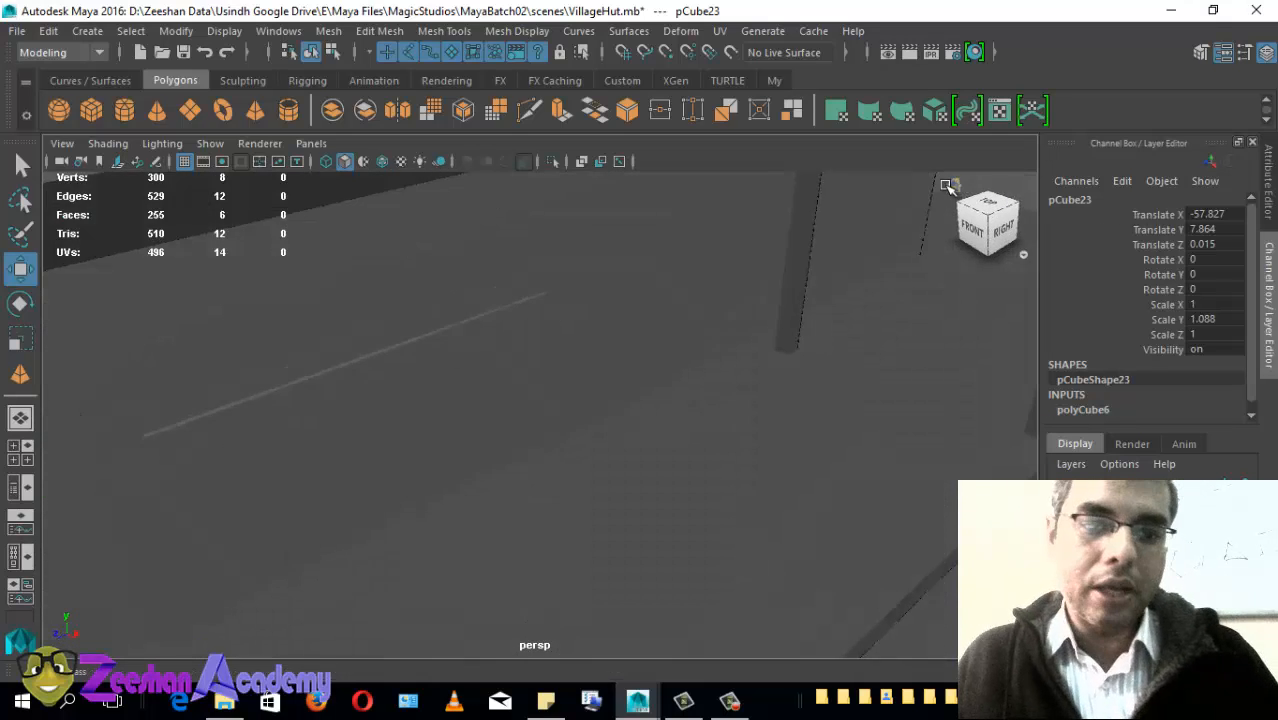
{"action": "scroll", "coordinate": [447, 377], "scroll_direction": "up", "scroll_amount": 3}
{"action": "scroll", "coordinate": [447, 377], "scroll_direction": "down", "scroll_amount": 10}
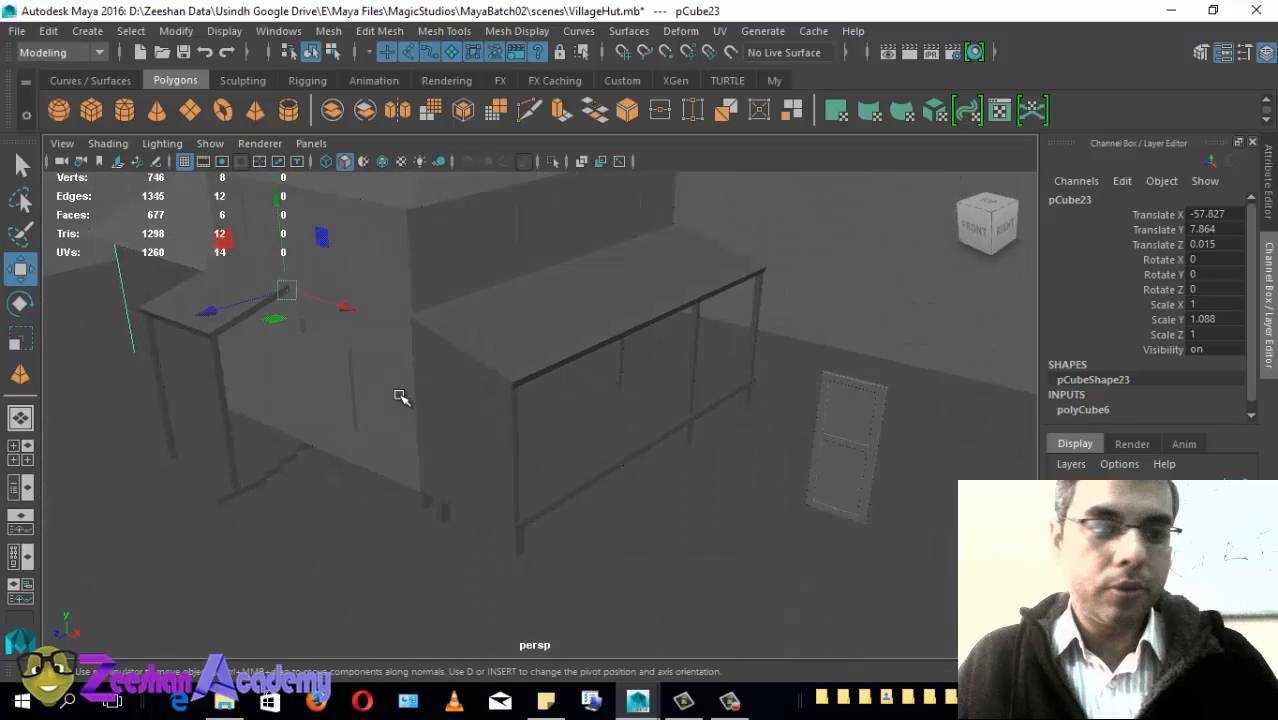
{"action": "left_click", "coordinate": [440, 400]}
{"action": "left_click_drag", "start_coordinate": [440, 400], "coordinate": [519, 298], "text": "alt"}
{"action": "scroll", "coordinate": [656, 359], "scroll_direction": "down", "scroll_amount": 8}
{"action": "left_click_drag", "start_coordinate": [710, 490], "coordinate": [918, 297], "text": "alt"}
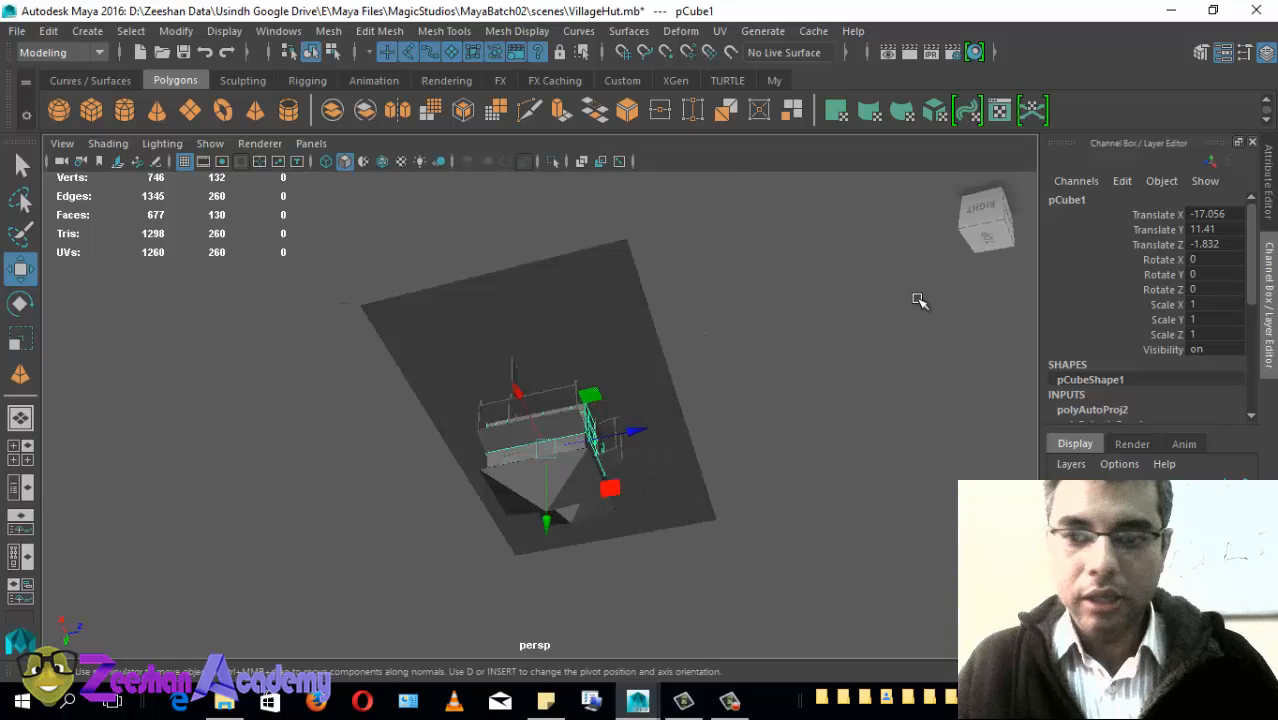
Step: Restore the home view and frame the hut's front porch and ground-floor window wall
{"action": "left_click", "coordinate": [955, 186]}
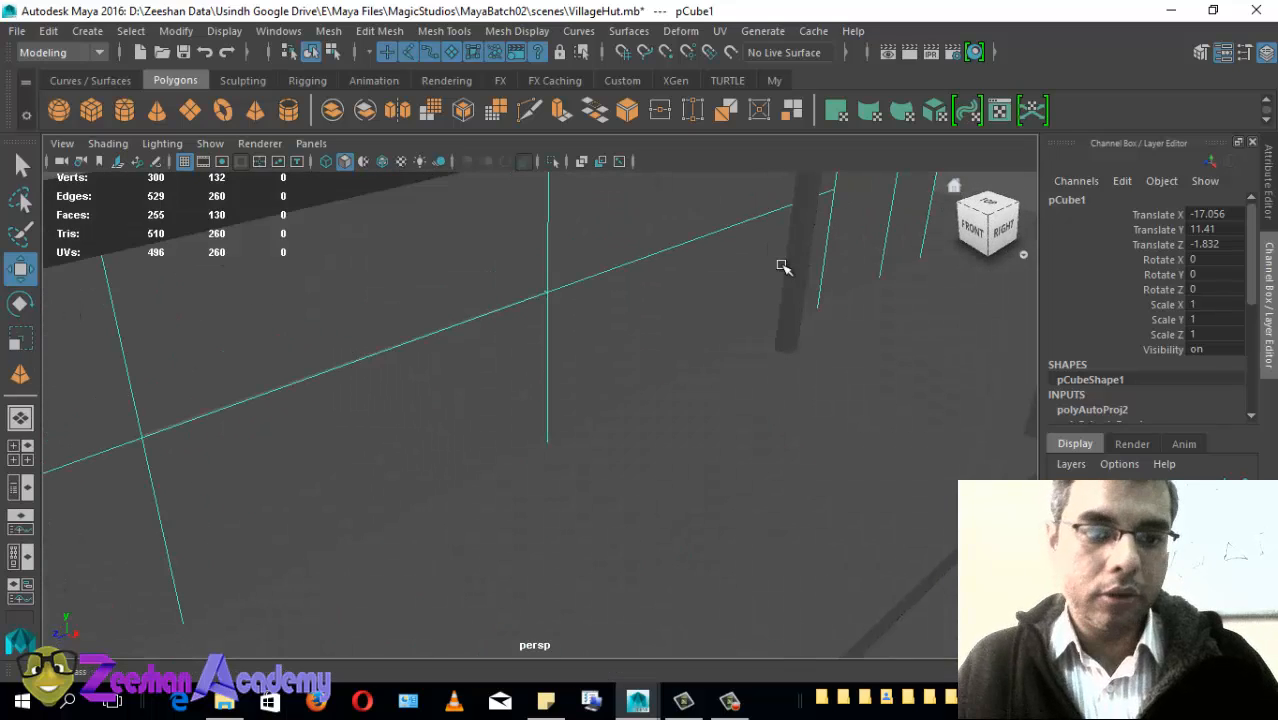
{"action": "right_click_drag", "start_coordinate": [546, 400], "coordinate": [225, 427], "text": "alt"}
{"action": "right_click_drag", "start_coordinate": [480, 405], "coordinate": [354, 411], "text": "alt"}
{"action": "middle_click_drag", "start_coordinate": [354, 411], "coordinate": [551, 451], "text": "alt"}
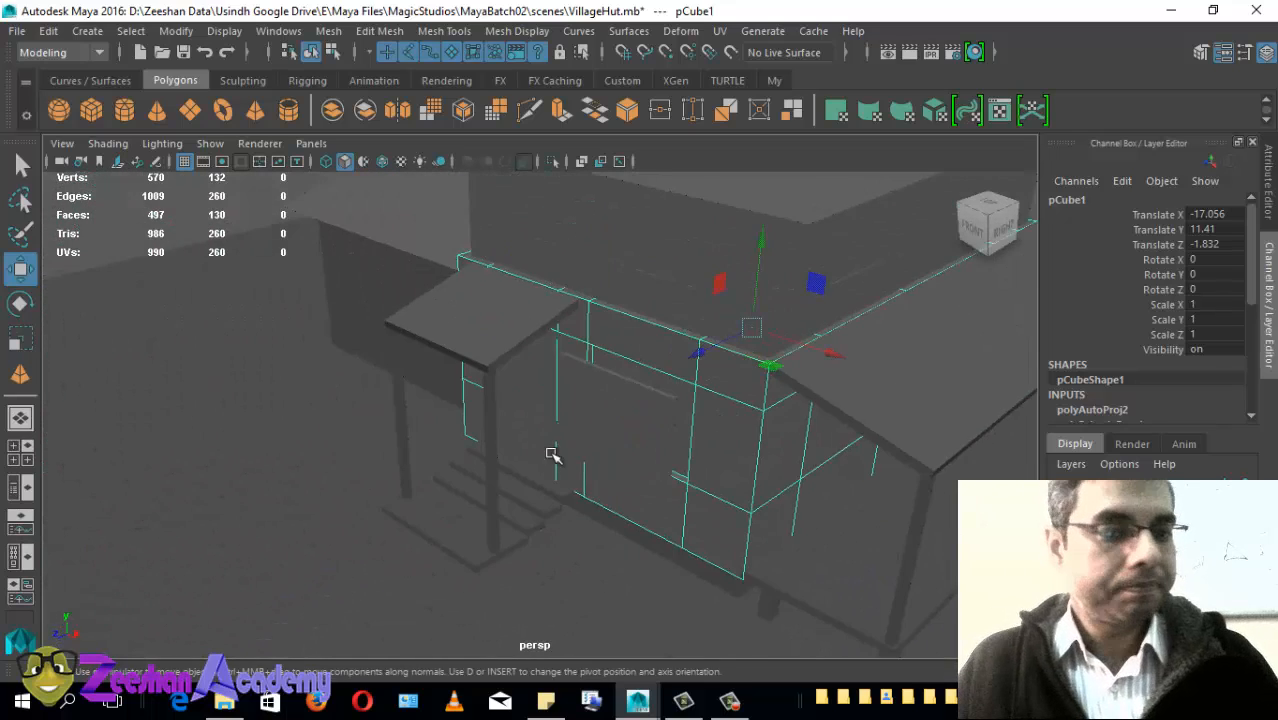
{"action": "left_click_drag", "start_coordinate": [551, 451], "coordinate": [660, 420], "text": "alt"}
Step: Review the renderer choices for the perspective view with the front ground-floor window selected, keeping Legacy Default Viewport
{"action": "left_click", "coordinate": [259, 143]}
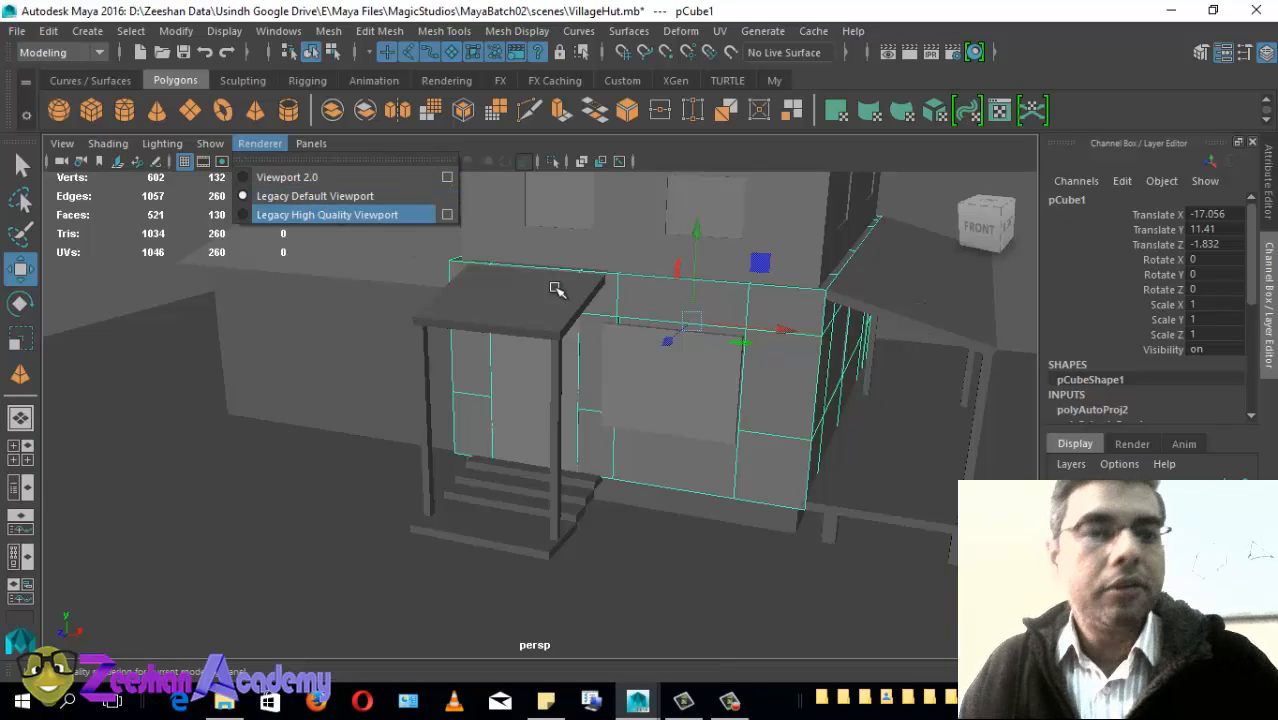
{"action": "left_click", "coordinate": [673, 428]}
{"action": "left_click", "coordinate": [260, 143]}
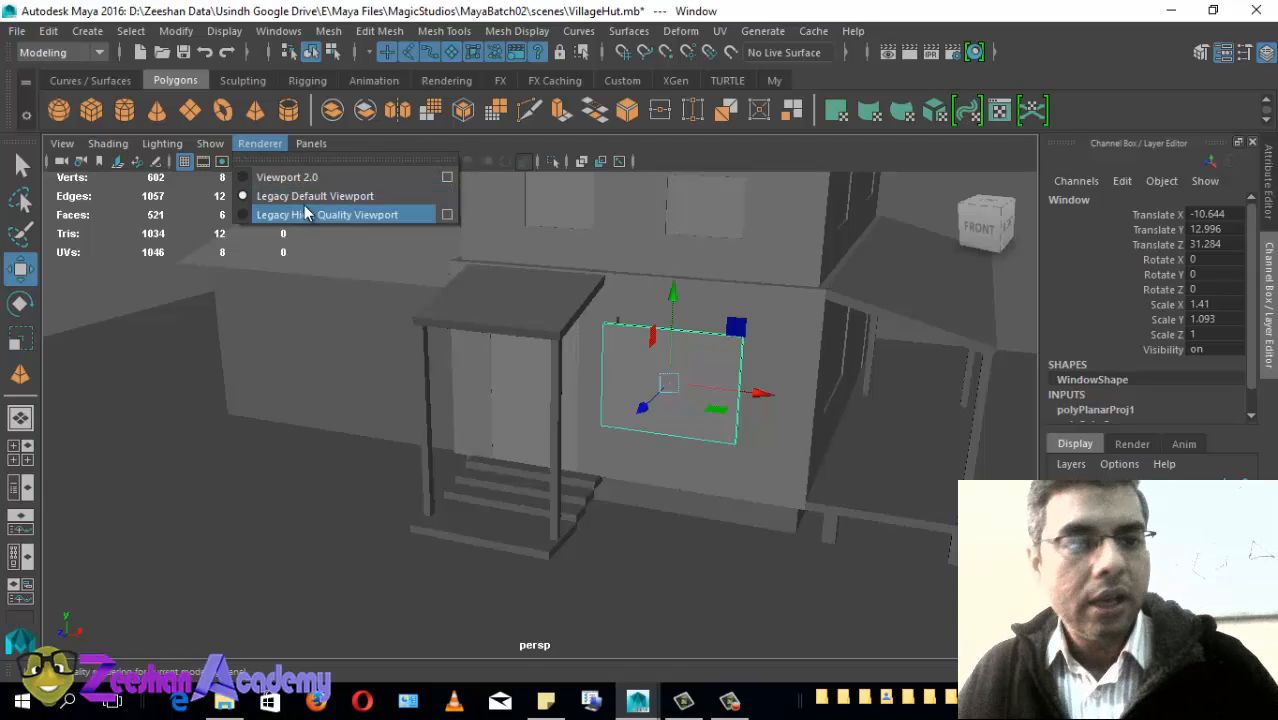
{"action": "left_click", "coordinate": [400, 4]}
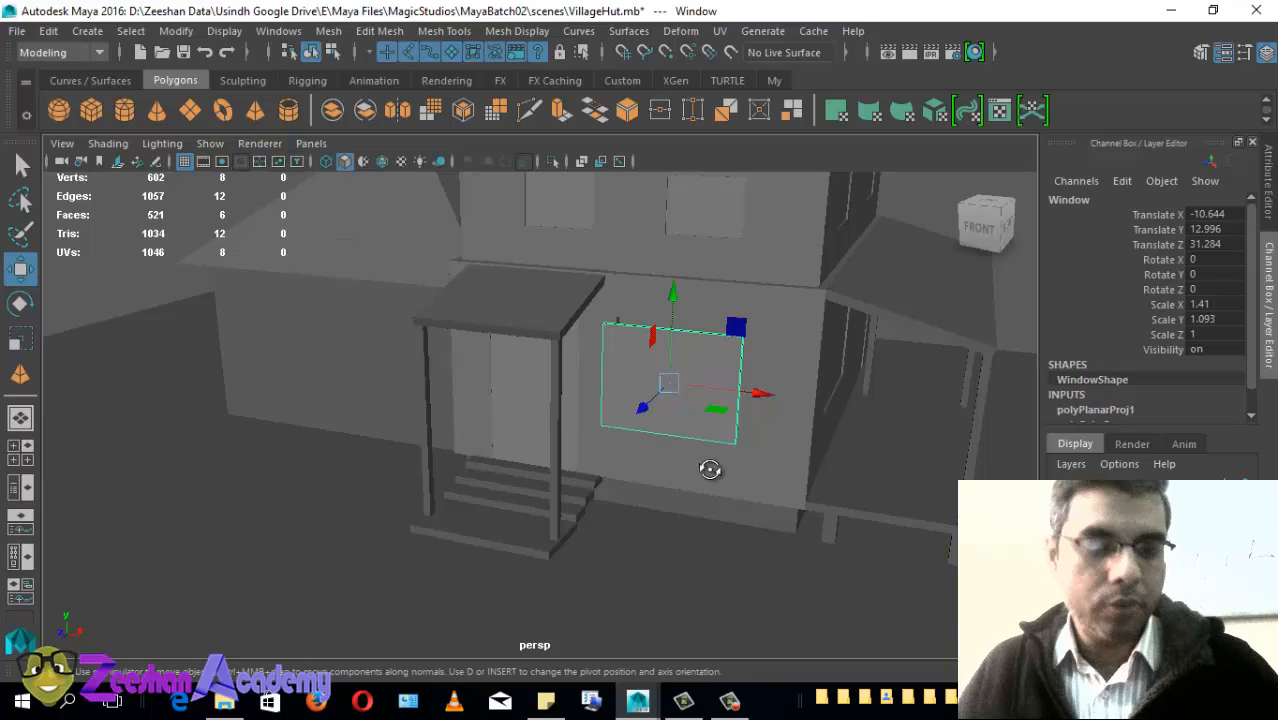
Step: Examine the extension block, the ground-floor walls, the upper-floor walls and the extension's pyramid roof by selecting each one
{"action": "left_click_drag", "start_coordinate": [707, 465], "coordinate": [470, 440], "text": "alt"}
{"action": "left_click", "coordinate": [367, 427]}
{"action": "left_click_drag", "start_coordinate": [367, 427], "coordinate": [465, 485], "text": "alt"}
{"action": "left_click_drag", "start_coordinate": [833, 436], "coordinate": [491, 415], "text": "alt"}
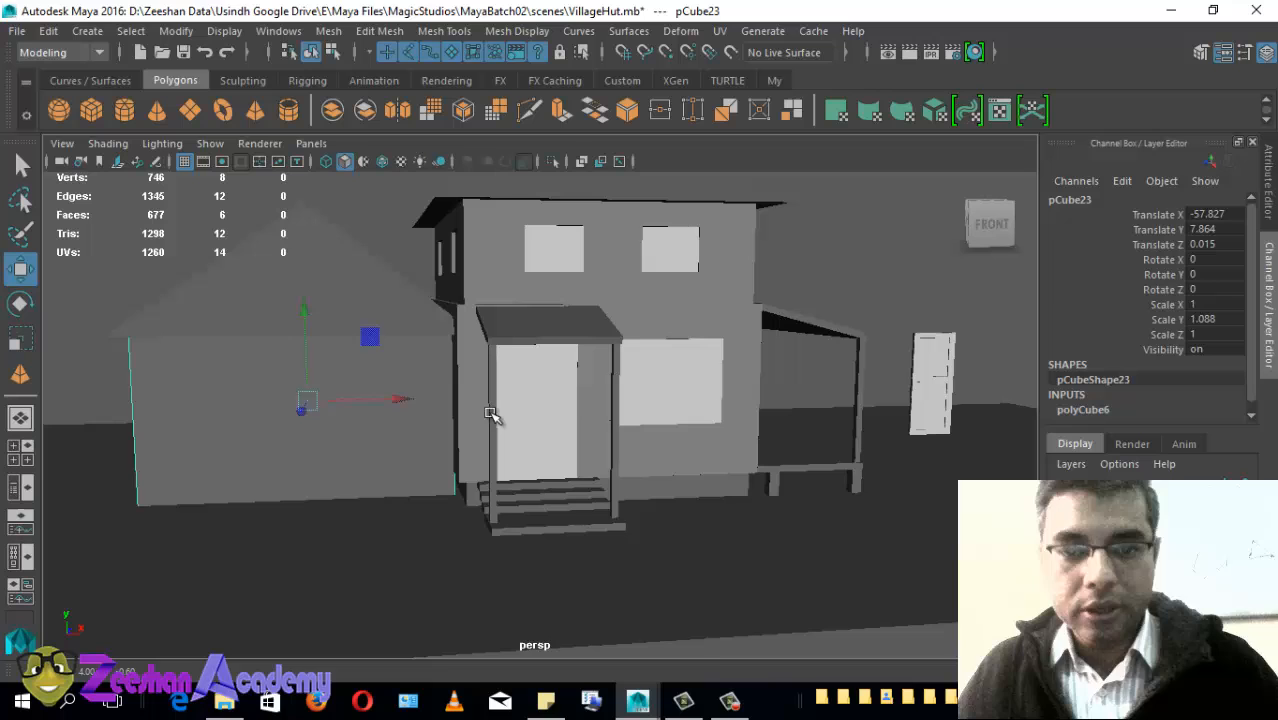
{"action": "left_click", "coordinate": [667, 473]}
{"action": "left_click_drag", "start_coordinate": [571, 419], "coordinate": [540, 355], "text": "alt"}
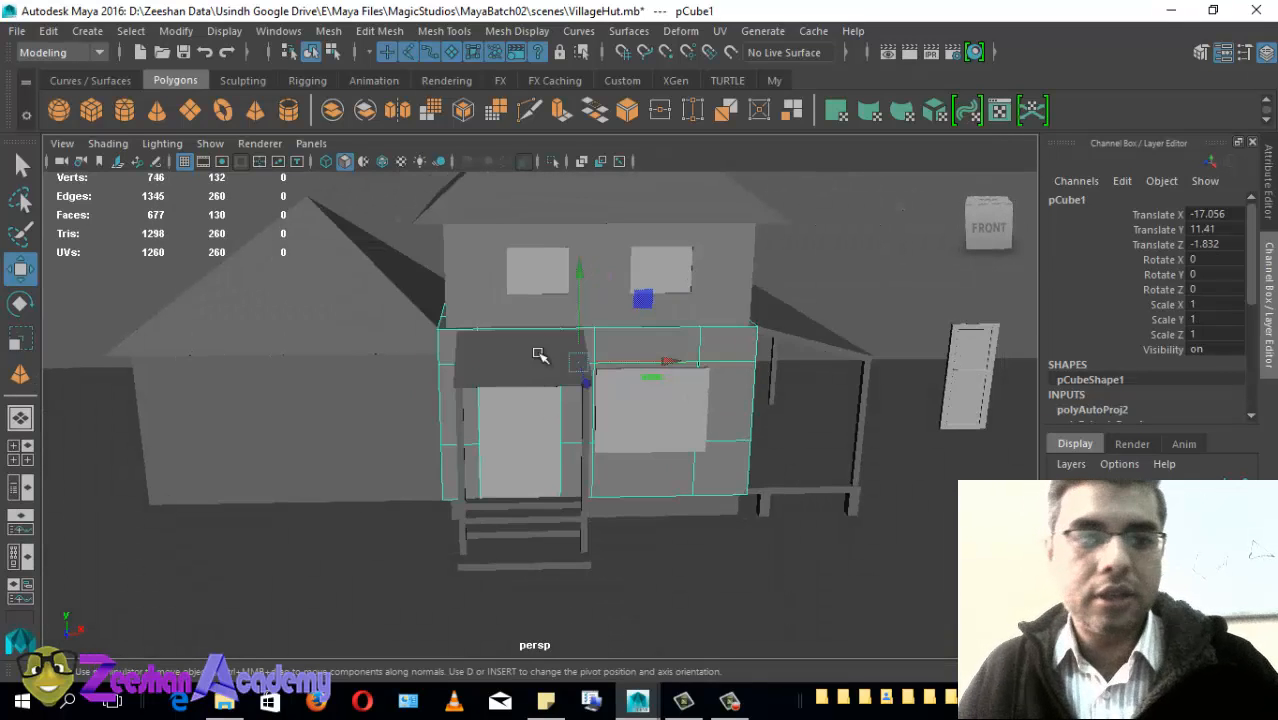
{"action": "left_click", "coordinate": [468, 306]}
{"action": "left_click_drag", "start_coordinate": [479, 260], "coordinate": [862, 322], "text": "alt"}
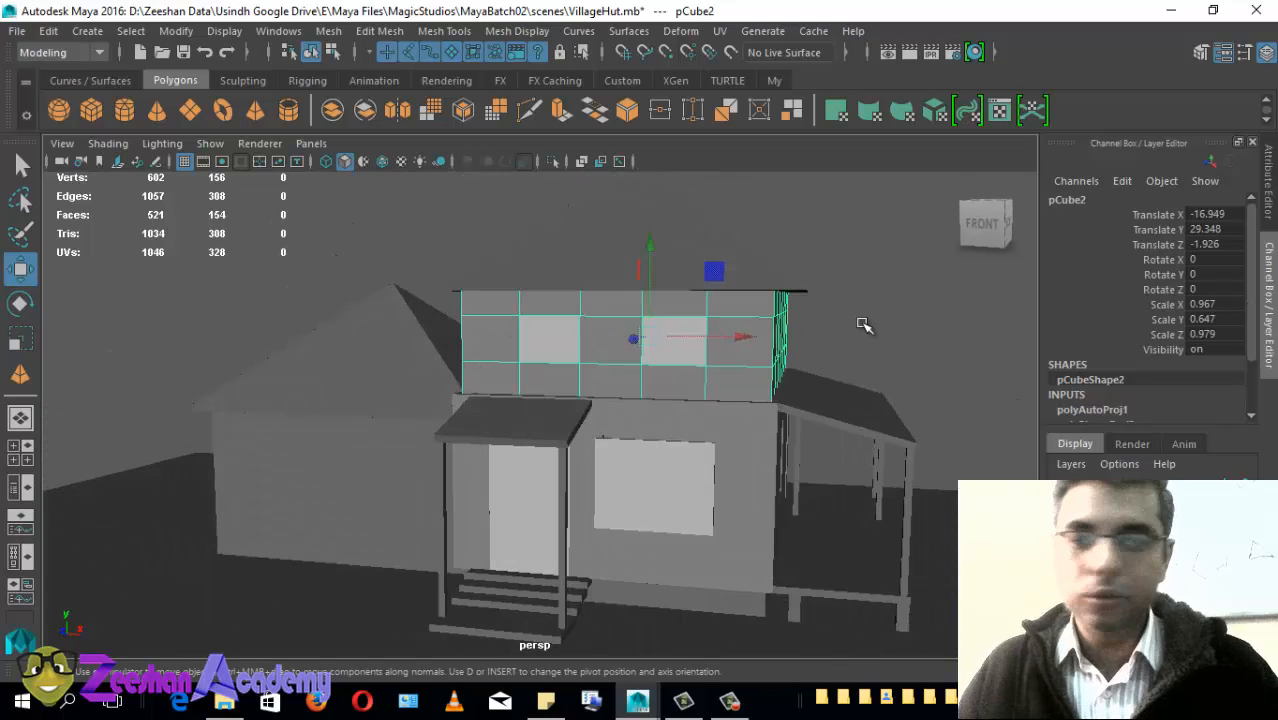
{"action": "left_click_drag", "start_coordinate": [650, 362], "coordinate": [645, 484], "text": "alt"}
{"action": "left_click", "coordinate": [484, 378]}
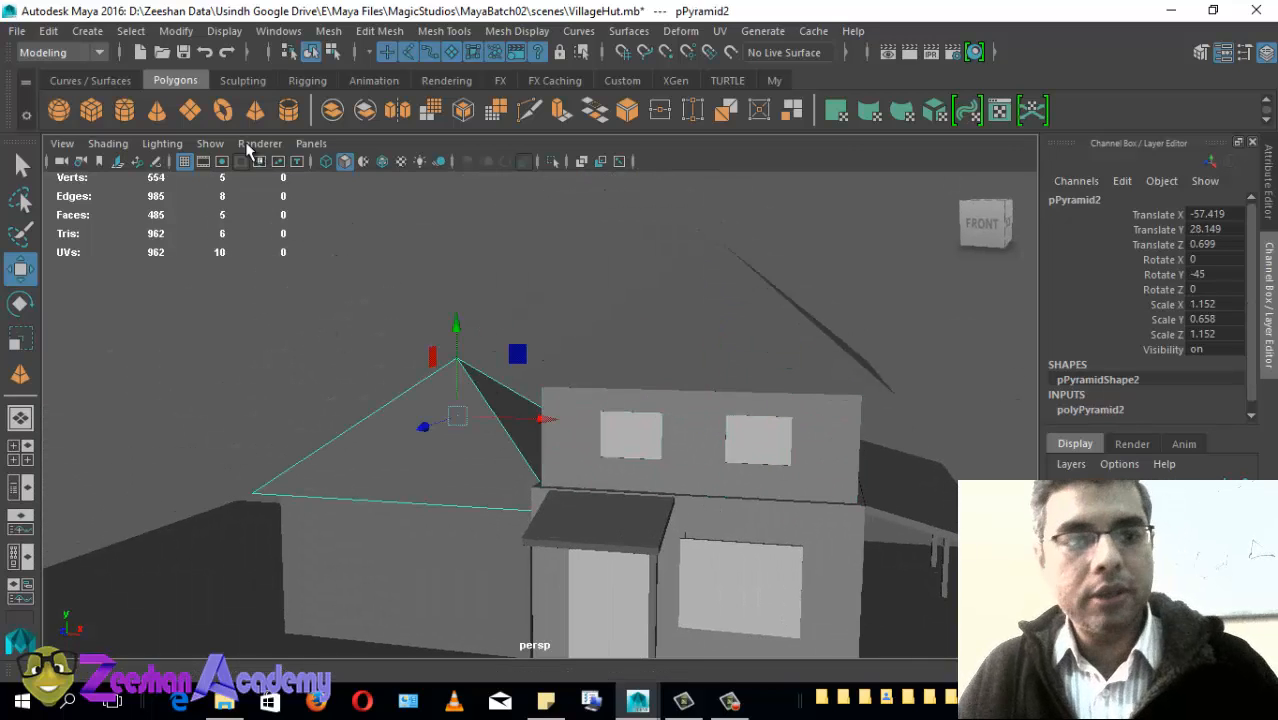
{"action": "left_click_drag", "start_coordinate": [705, 359], "coordinate": [690, 442], "text": "alt"}
{"action": "left_click_drag", "start_coordinate": [785, 479], "coordinate": [750, 437], "text": "alt"}
Step: Examine the side veranda by selecting its sloped roof and its corner posts
{"action": "left_click", "coordinate": [750, 395]}
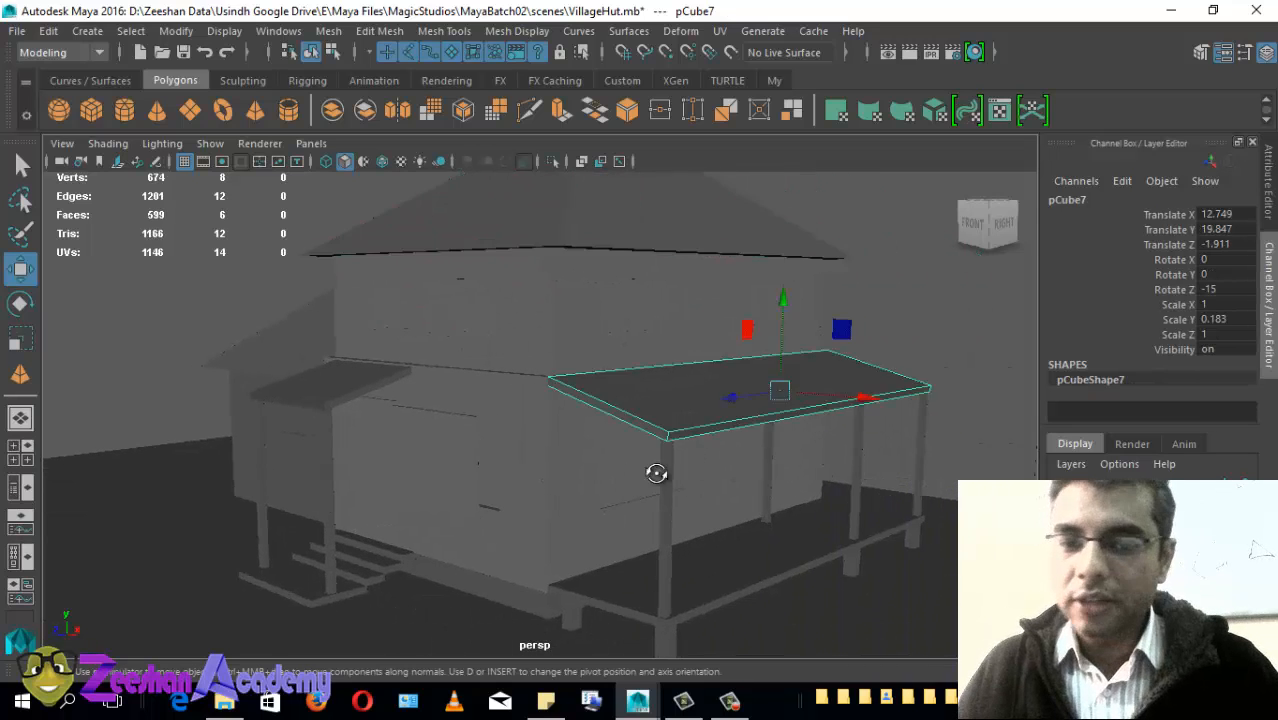
{"action": "left_click_drag", "start_coordinate": [653, 468], "coordinate": [736, 503], "text": "alt"}
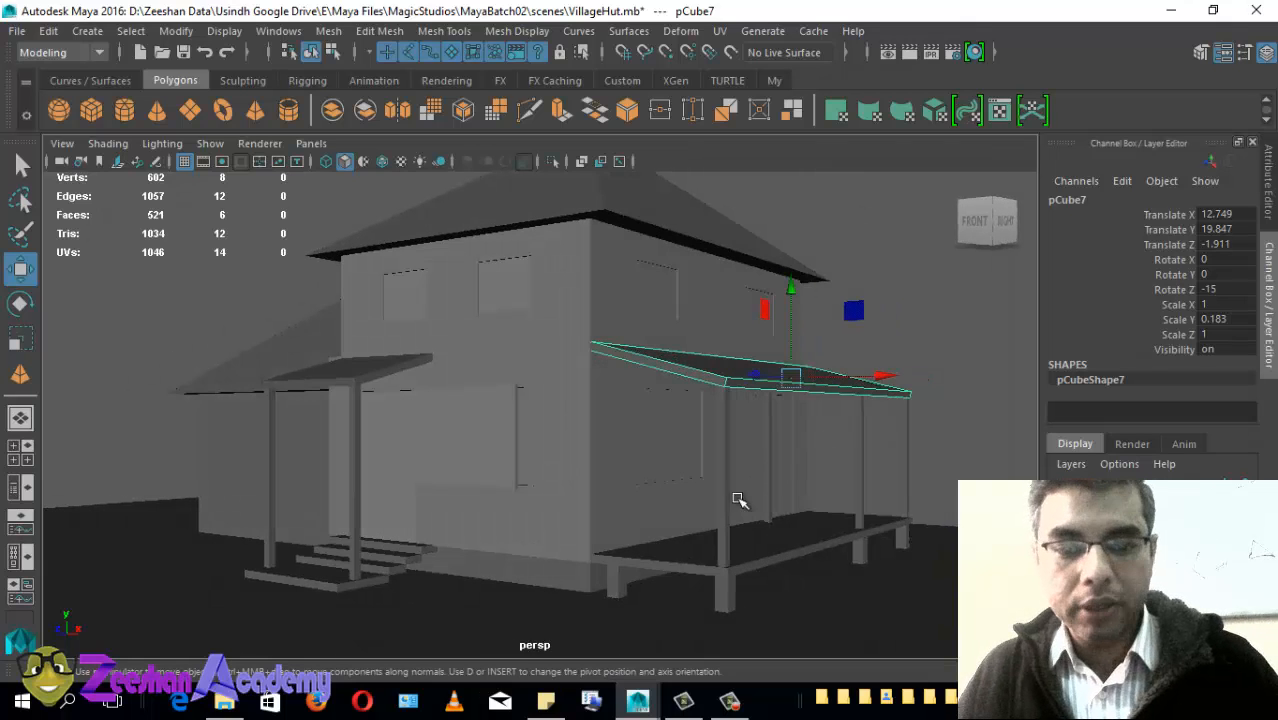
{"action": "left_click", "coordinate": [727, 528]}
{"action": "left_click_drag", "start_coordinate": [661, 591], "coordinate": [679, 408], "text": "alt"}
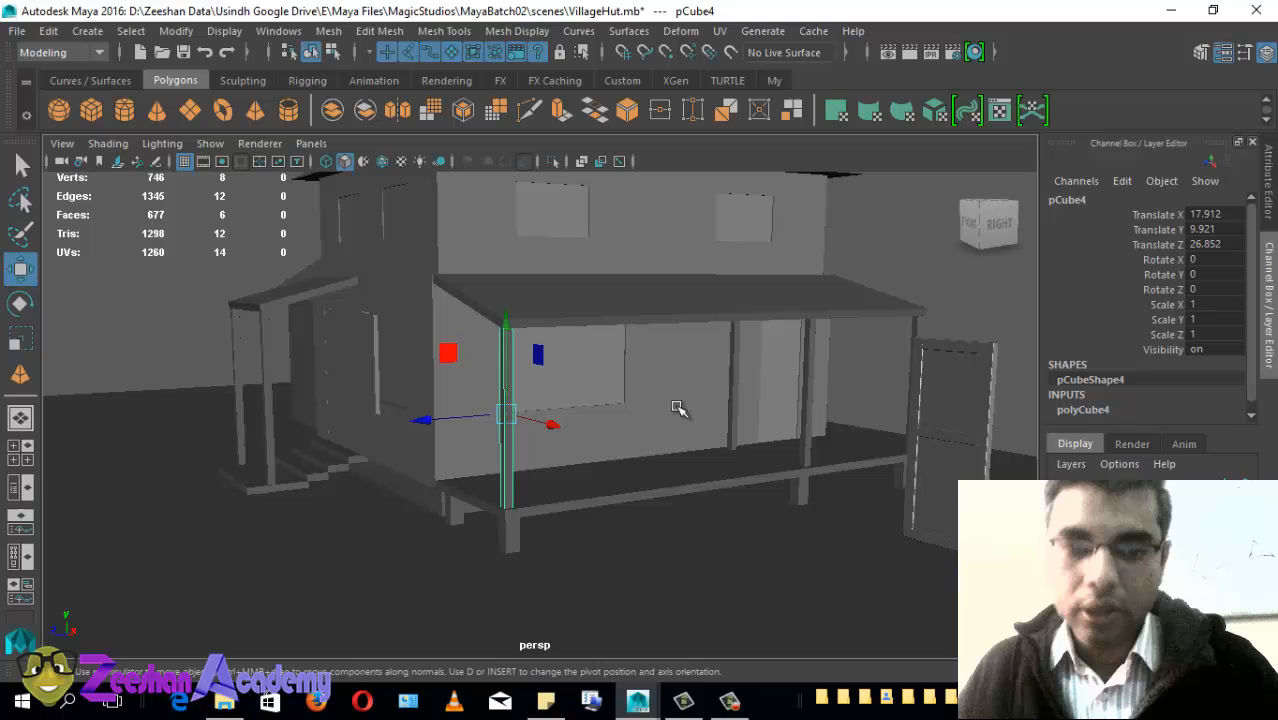
{"action": "left_click", "coordinate": [812, 415]}
{"action": "left_click_drag", "start_coordinate": [836, 425], "coordinate": [767, 526], "text": "alt"}
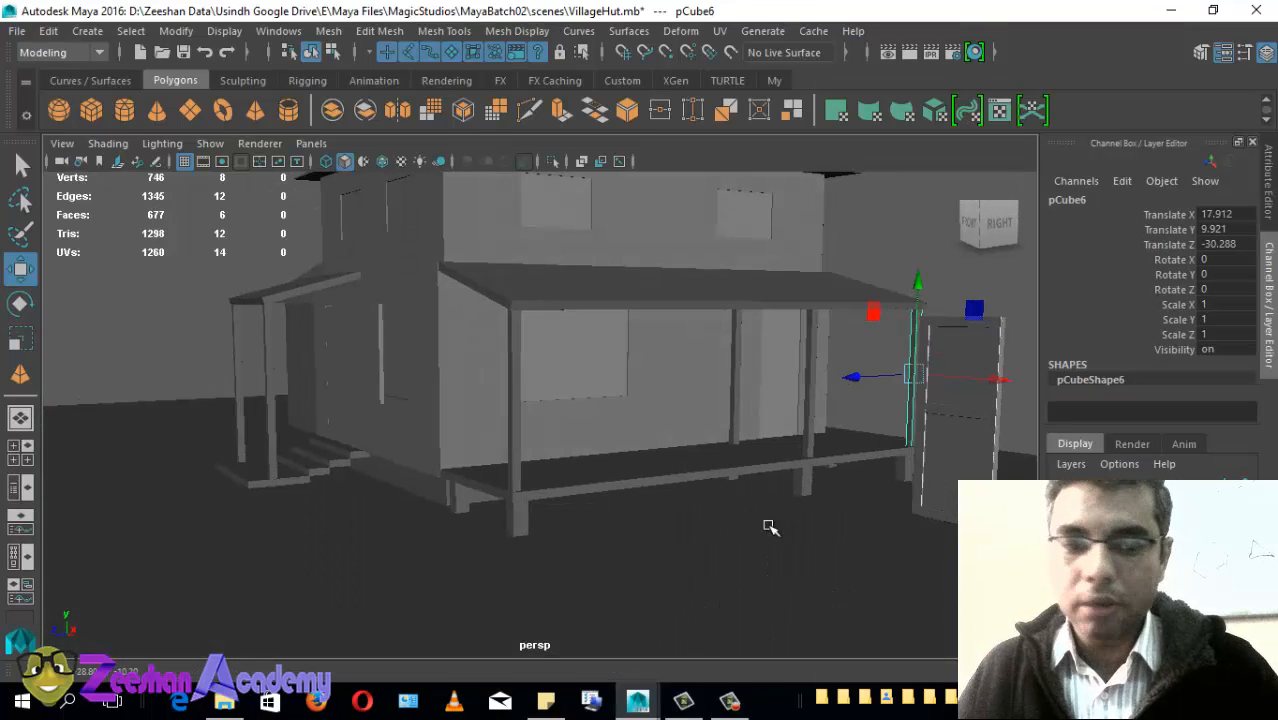
{"action": "left_click", "coordinate": [571, 280]}
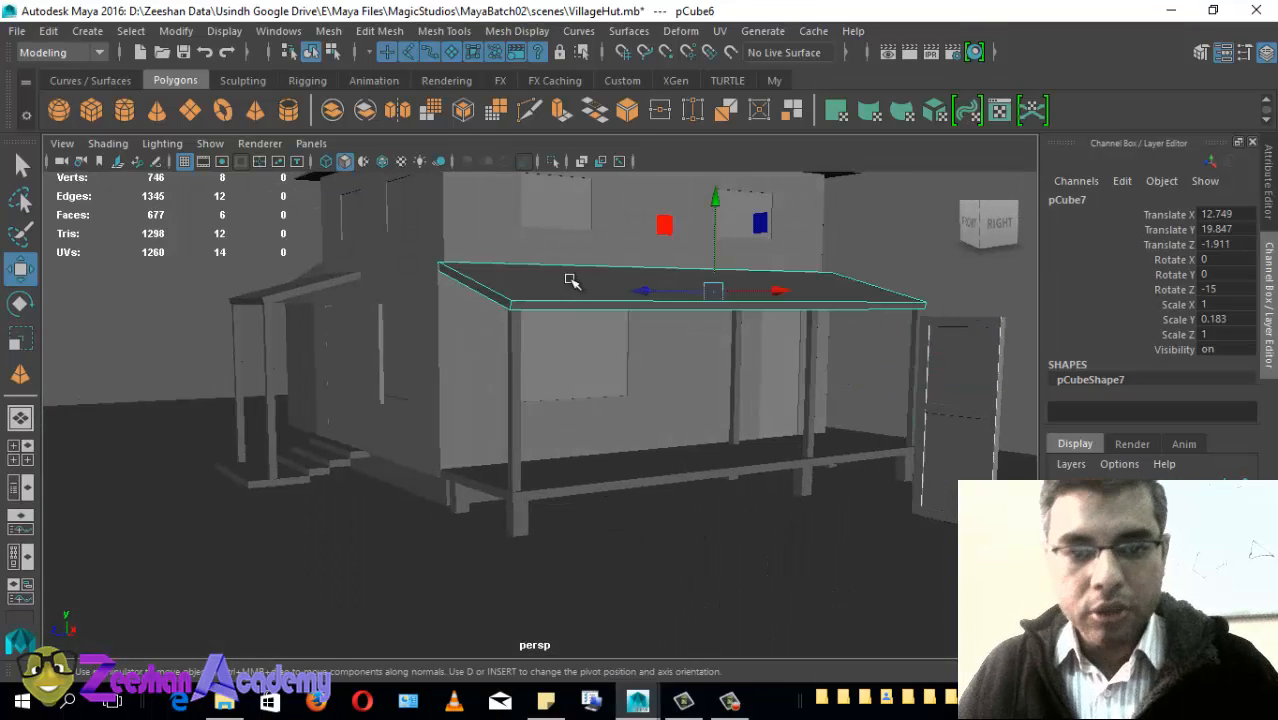
Step: Select the foundation block under the hut and inspect it up close beside the front steps
{"action": "left_click", "coordinate": [668, 483]}
{"action": "left_click_drag", "start_coordinate": [668, 483], "coordinate": [630, 511], "text": "alt"}
{"action": "middle_click_drag", "start_coordinate": [620, 430], "coordinate": [745, 420], "text": "alt"}
{"action": "scroll", "coordinate": [713, 408], "scroll_direction": "up", "scroll_amount": 3}
{"action": "left_click", "coordinate": [953, 393]}
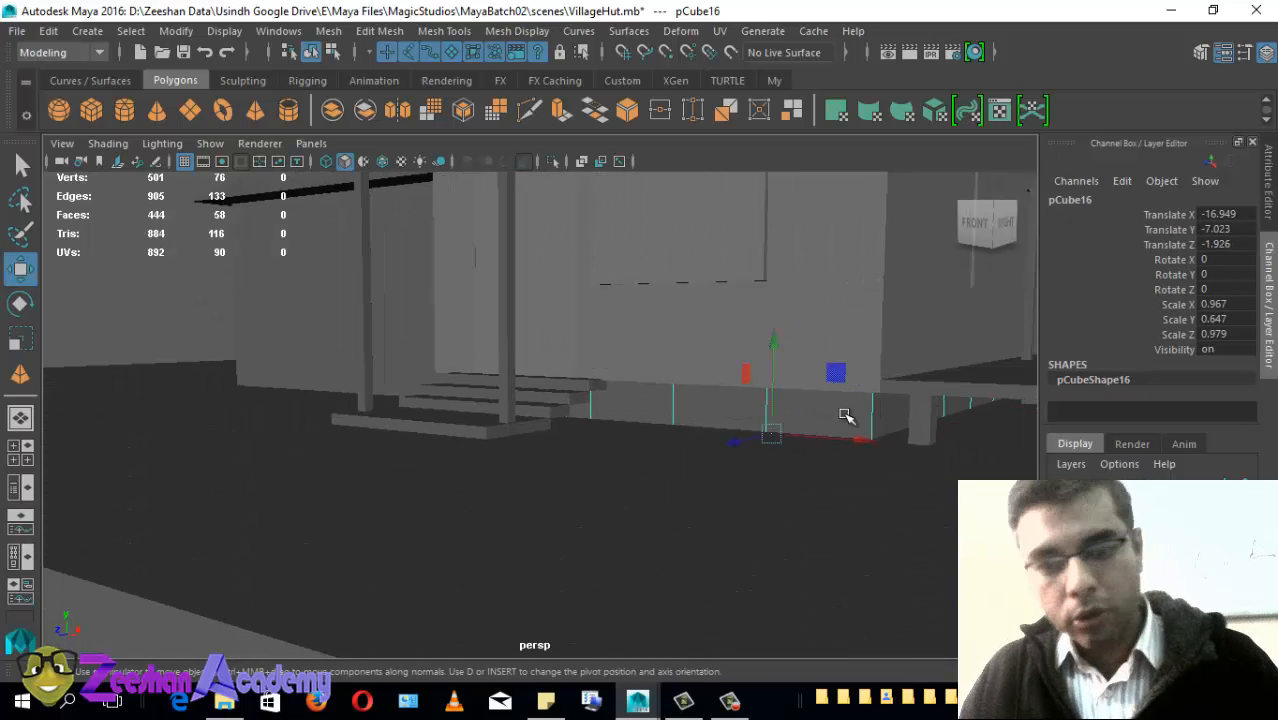
{"action": "left_click_drag", "start_coordinate": [845, 416], "coordinate": [701, 494], "text": "alt"}
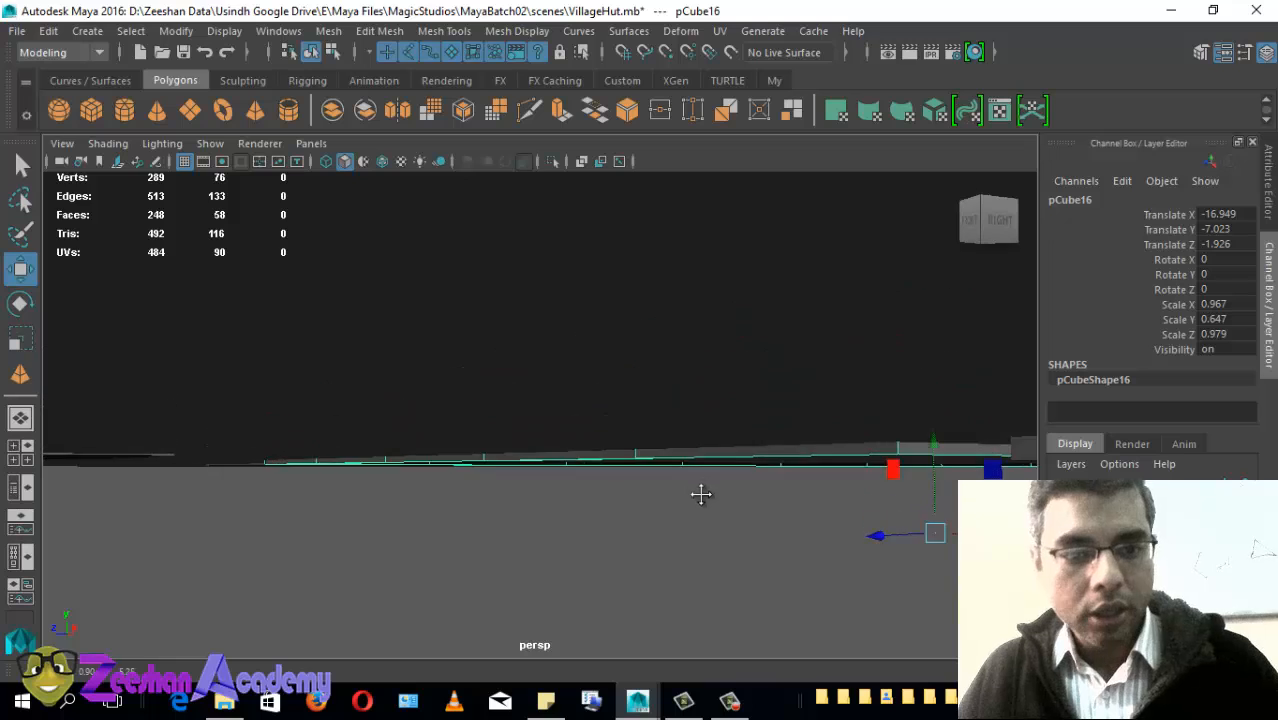
{"action": "middle_click_drag", "start_coordinate": [701, 494], "coordinate": [700, 495], "text": "alt"}
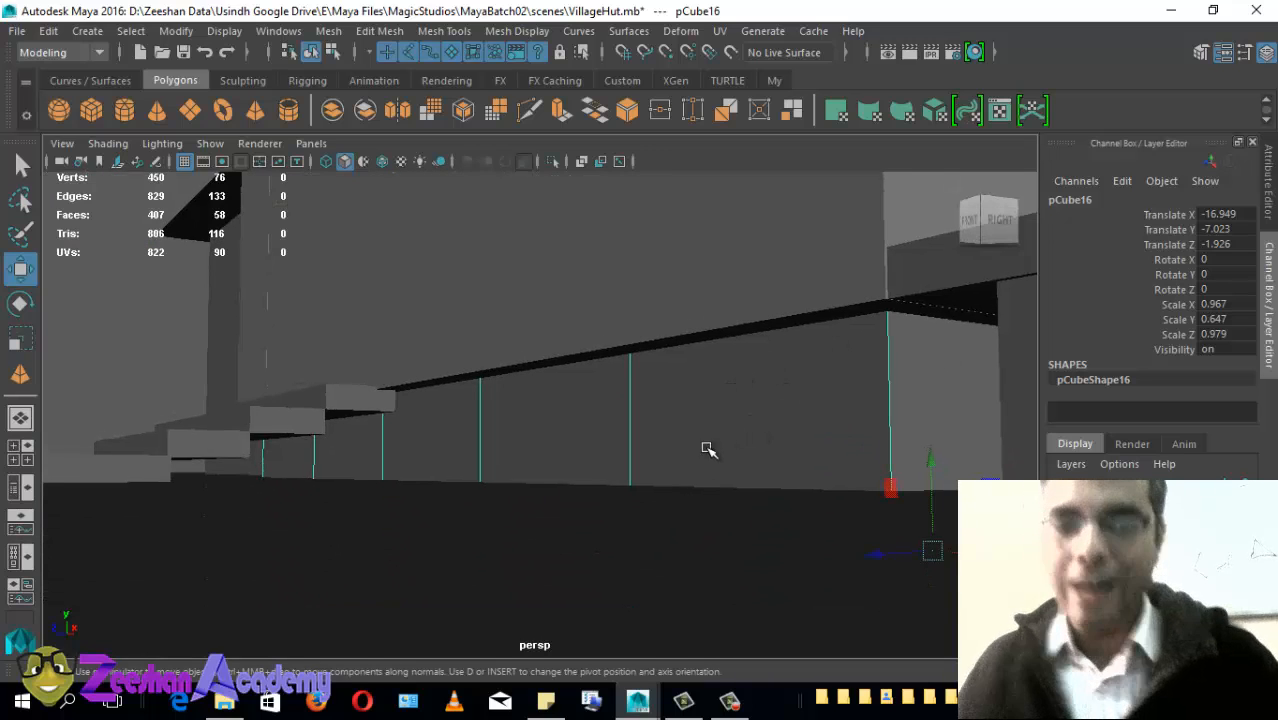
{"action": "left_click_drag", "start_coordinate": [706, 460], "coordinate": [712, 464], "text": "alt"}
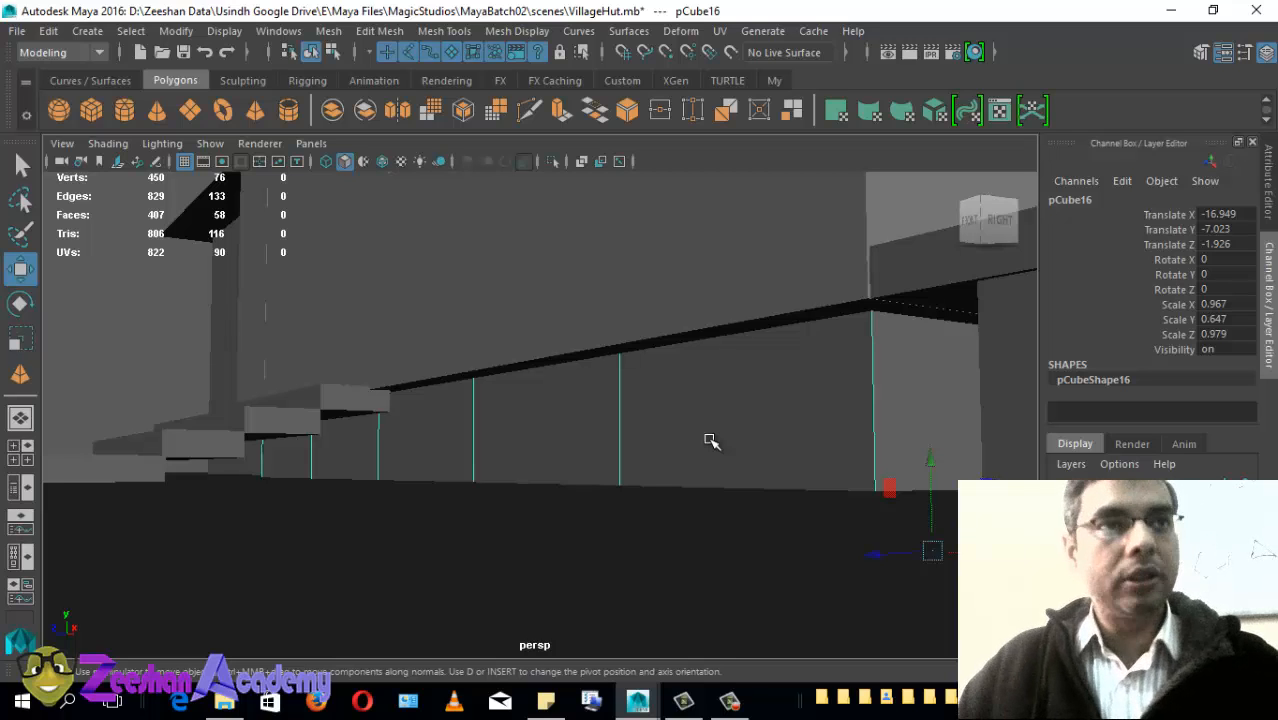
Step: Select the upper-floor walls and examine them above the porch and veranda roofs
{"action": "left_click_drag", "start_coordinate": [880, 385], "coordinate": [752, 345], "text": "alt"}
{"action": "left_click", "coordinate": [750, 342]}
{"action": "middle_click_drag", "start_coordinate": [665, 300], "coordinate": [610, 479], "text": "alt"}
{"action": "scroll", "coordinate": [657, 481], "scroll_direction": "down", "scroll_amount": 3}
{"action": "left_click", "coordinate": [608, 269]}
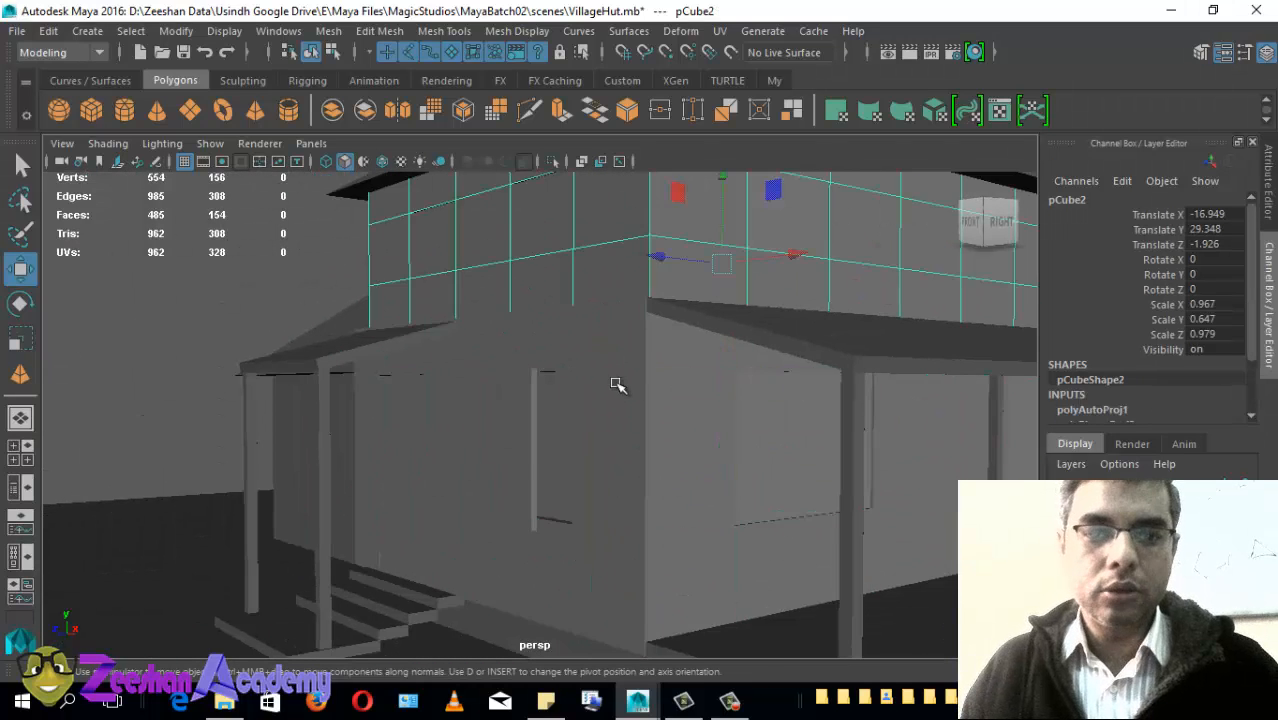
Step: Select the extension's box and frame its front wall in the perspective view
{"action": "left_click_drag", "start_coordinate": [617, 382], "coordinate": [716, 386], "text": "alt"}
{"action": "middle_click_drag", "start_coordinate": [597, 460], "coordinate": [708, 436], "text": "alt"}
{"action": "left_click", "coordinate": [574, 430]}
{"action": "middle_click_drag", "start_coordinate": [450, 476], "coordinate": [468, 449], "text": "alt"}
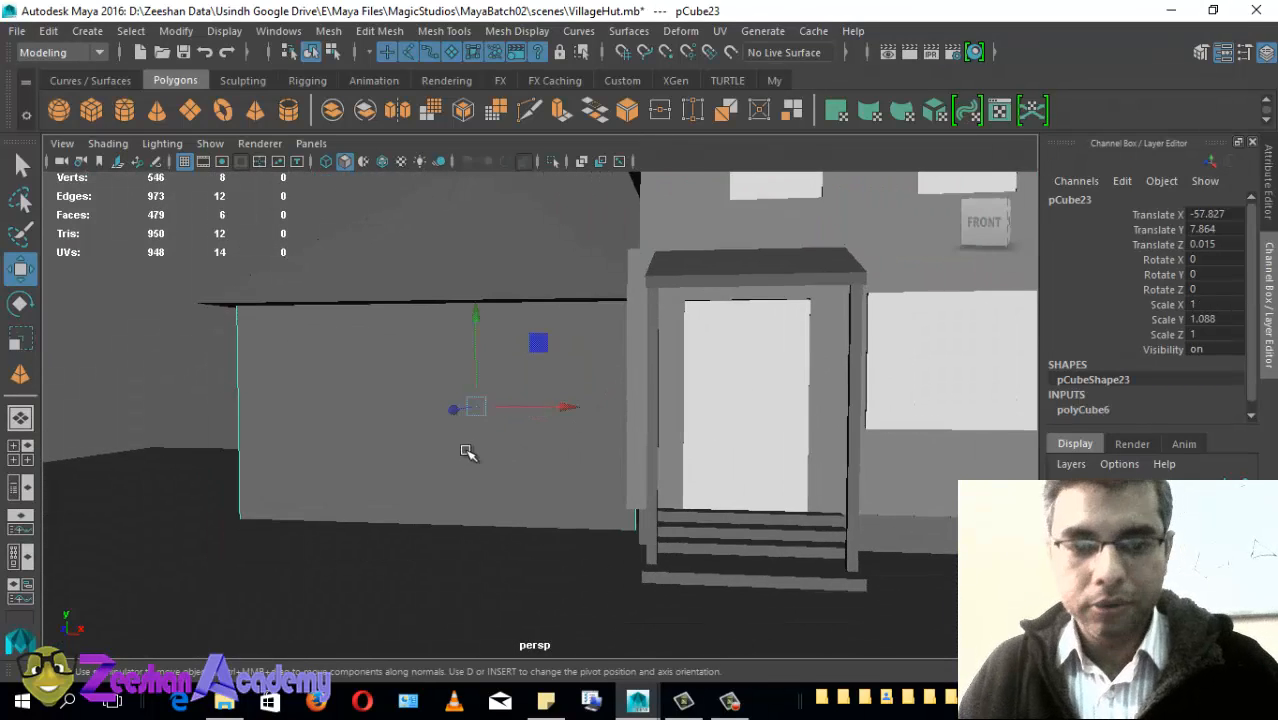
{"action": "left_click_drag", "start_coordinate": [468, 449], "coordinate": [505, 449], "text": "alt"}
{"action": "middle_click_drag", "start_coordinate": [512, 417], "coordinate": [622, 403], "text": "alt"}
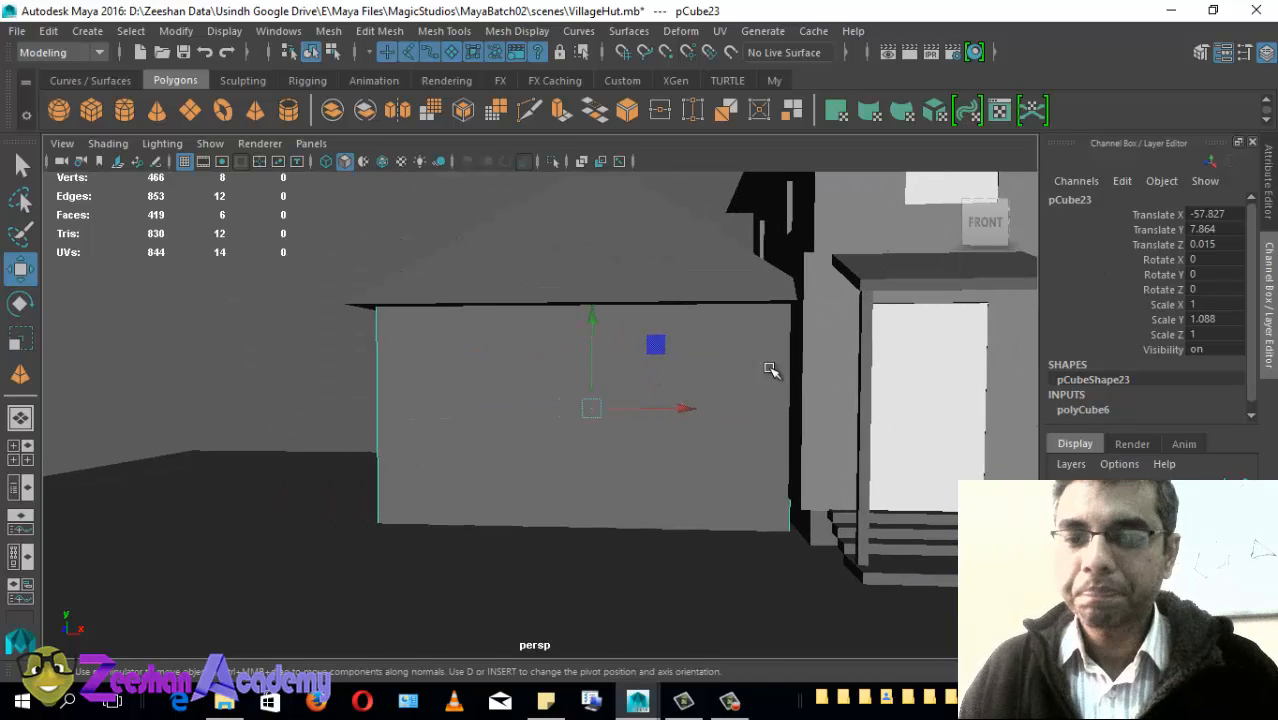
{"action": "left_click_drag", "start_coordinate": [588, 425], "coordinate": [636, 421], "text": "alt"}
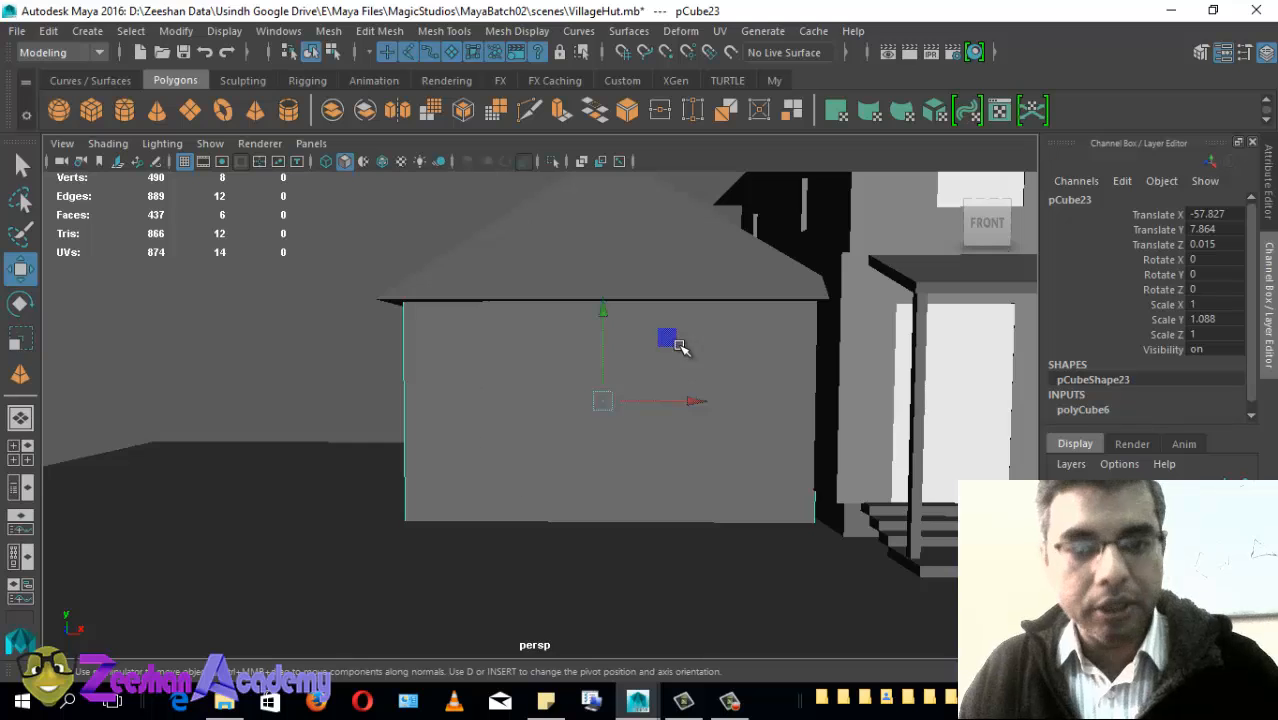
{"action": "middle_click_drag", "start_coordinate": [575, 463], "coordinate": [608, 473], "text": "alt"}
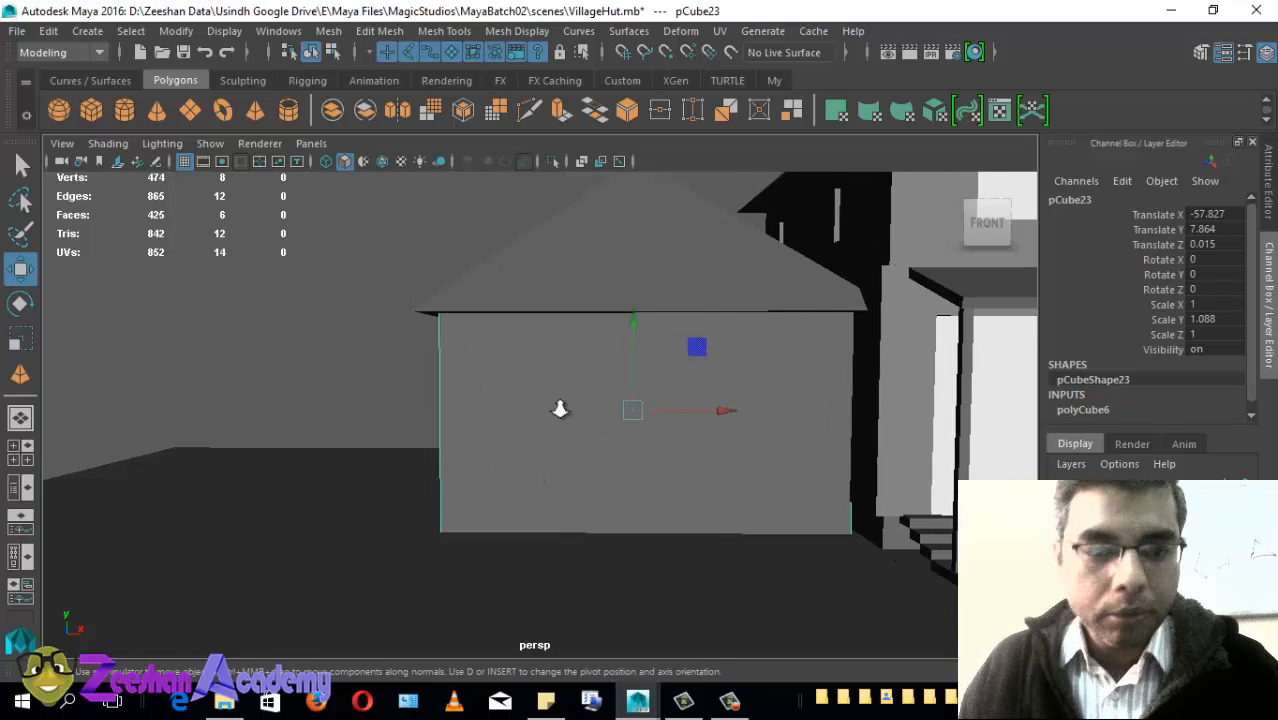
{"action": "right_click_drag", "start_coordinate": [559, 408], "coordinate": [610, 427], "text": "alt"}
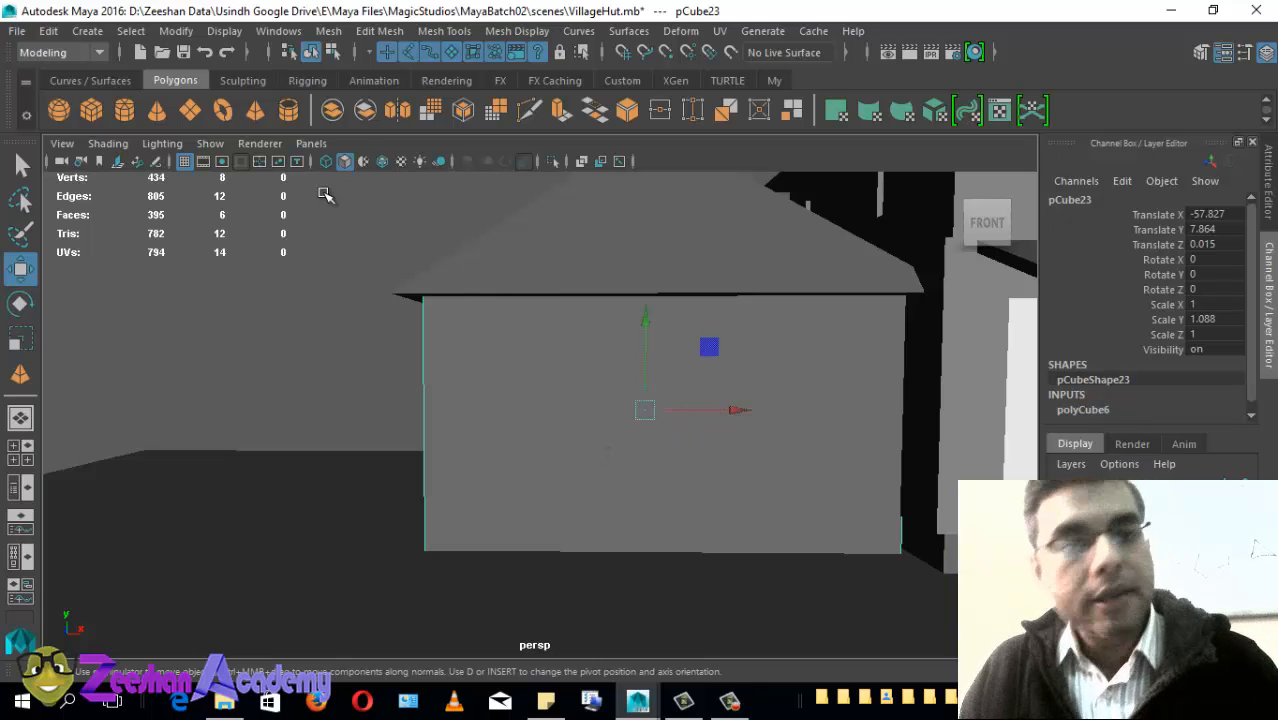
Step: Show the Modeling Toolkit and bring its Mesh, Components and Tools sections into view
{"action": "left_click", "coordinate": [444, 31]}
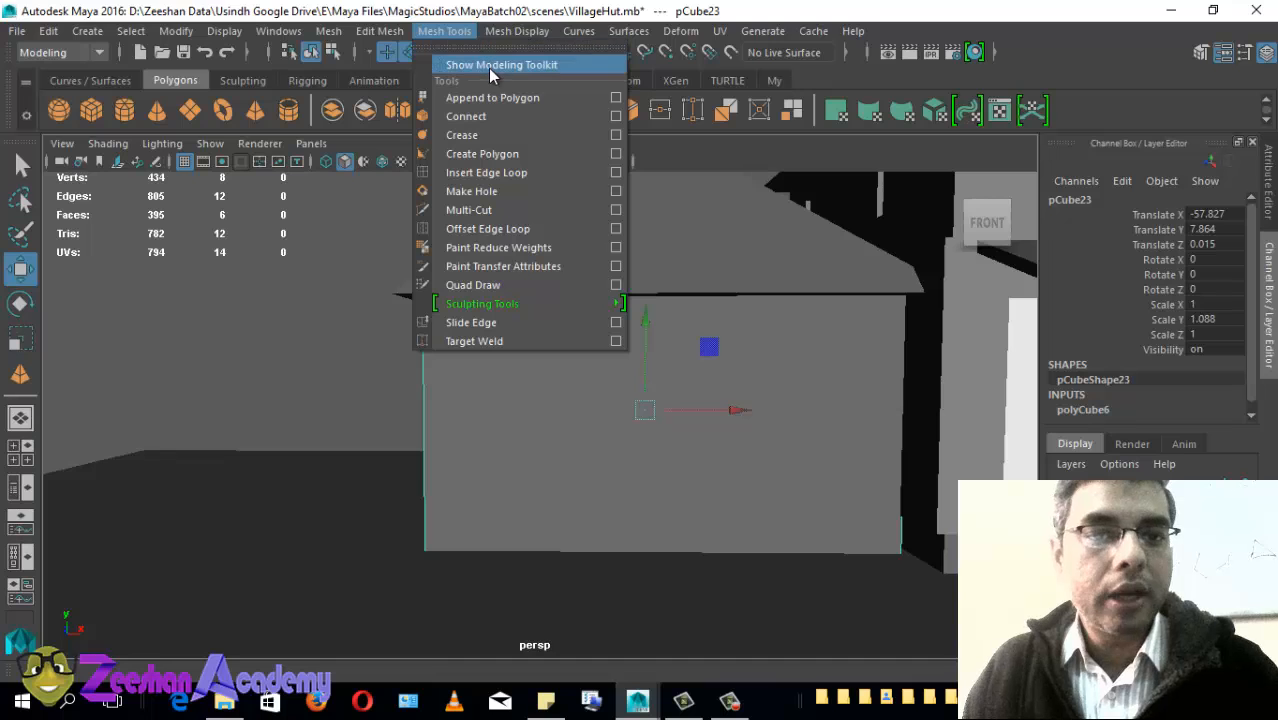
{"action": "left_click", "coordinate": [488, 65]}
{"action": "left_click", "coordinate": [444, 31]}
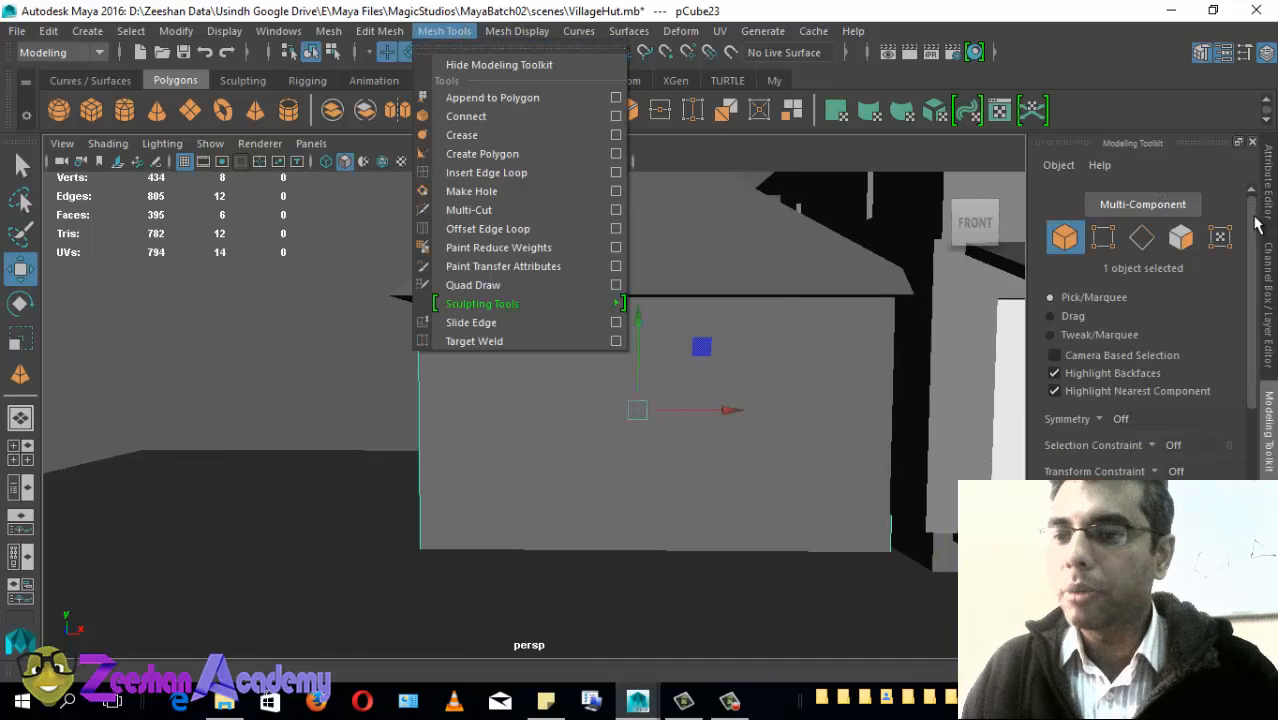
{"action": "left_click_drag", "start_coordinate": [1254, 217], "coordinate": [1247, 385]}
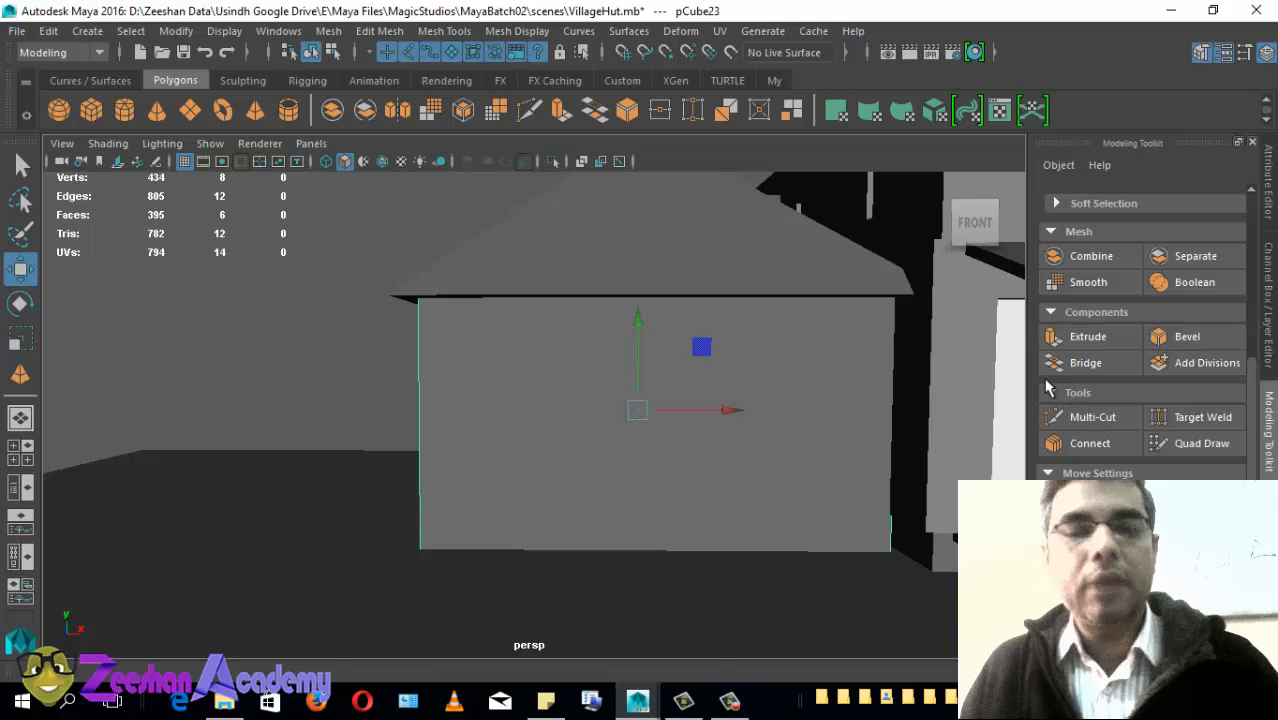
{"action": "left_click_drag", "start_coordinate": [813, 357], "coordinate": [539, 370], "text": "alt"}
{"action": "left_click_drag", "start_coordinate": [416, 393], "coordinate": [402, 391], "text": "alt"}
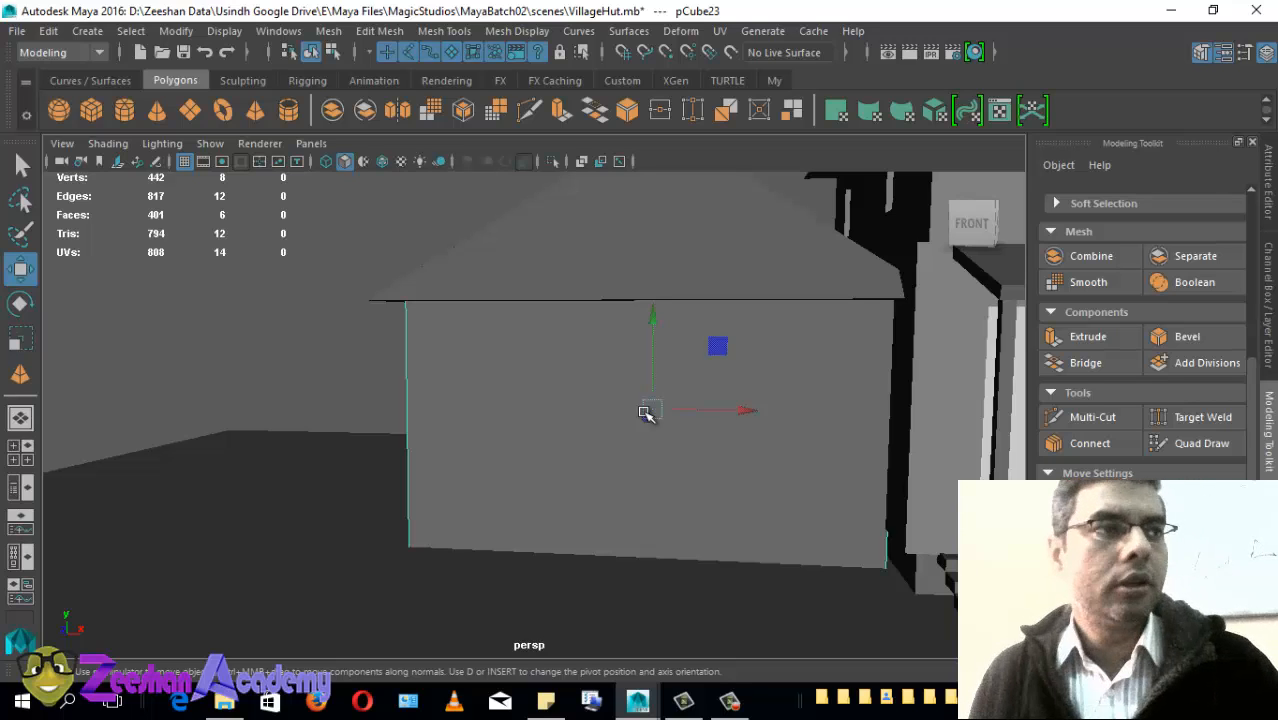
{"action": "left_click", "coordinate": [444, 31]}
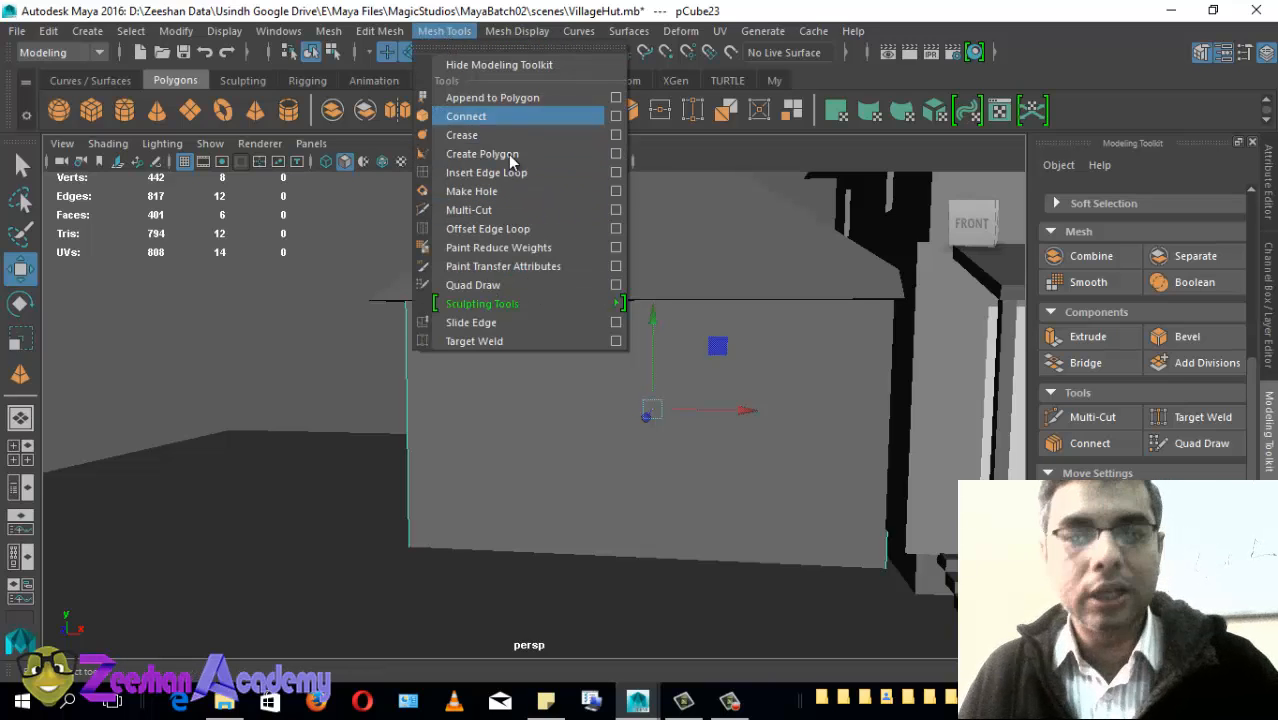
{"action": "left_click", "coordinate": [1126, 106]}
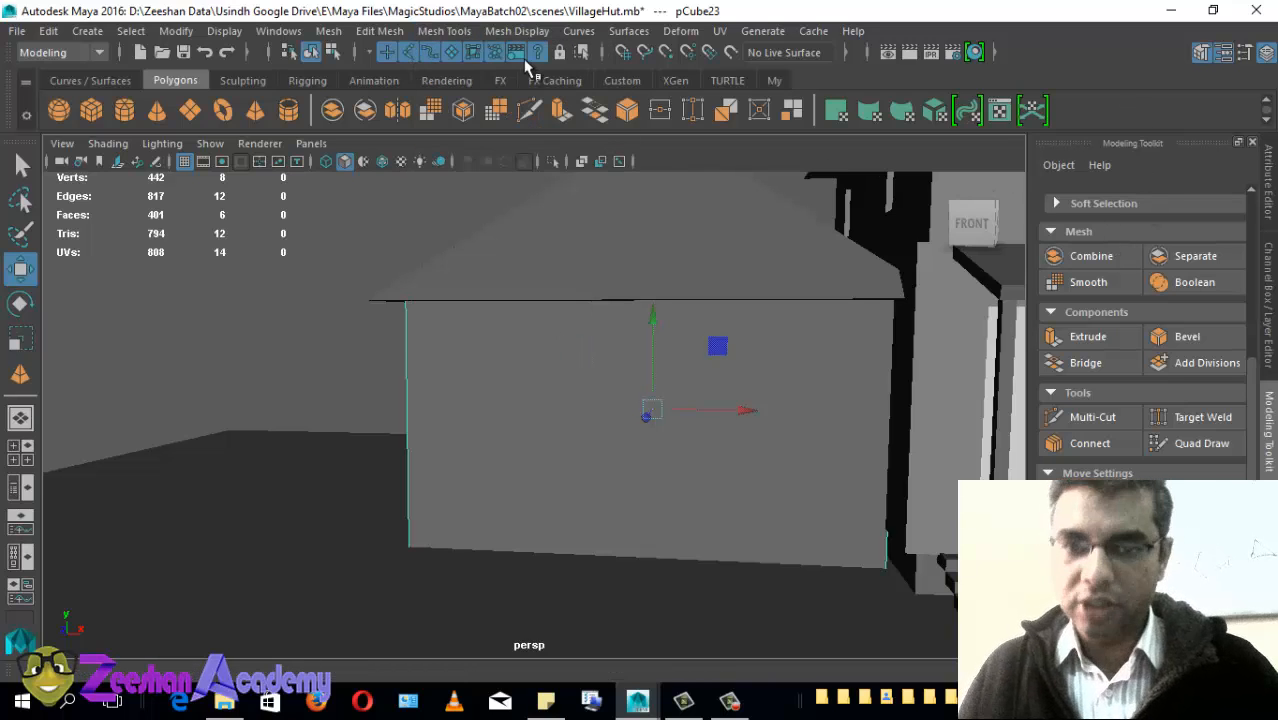
{"action": "left_click", "coordinate": [240, 82]}
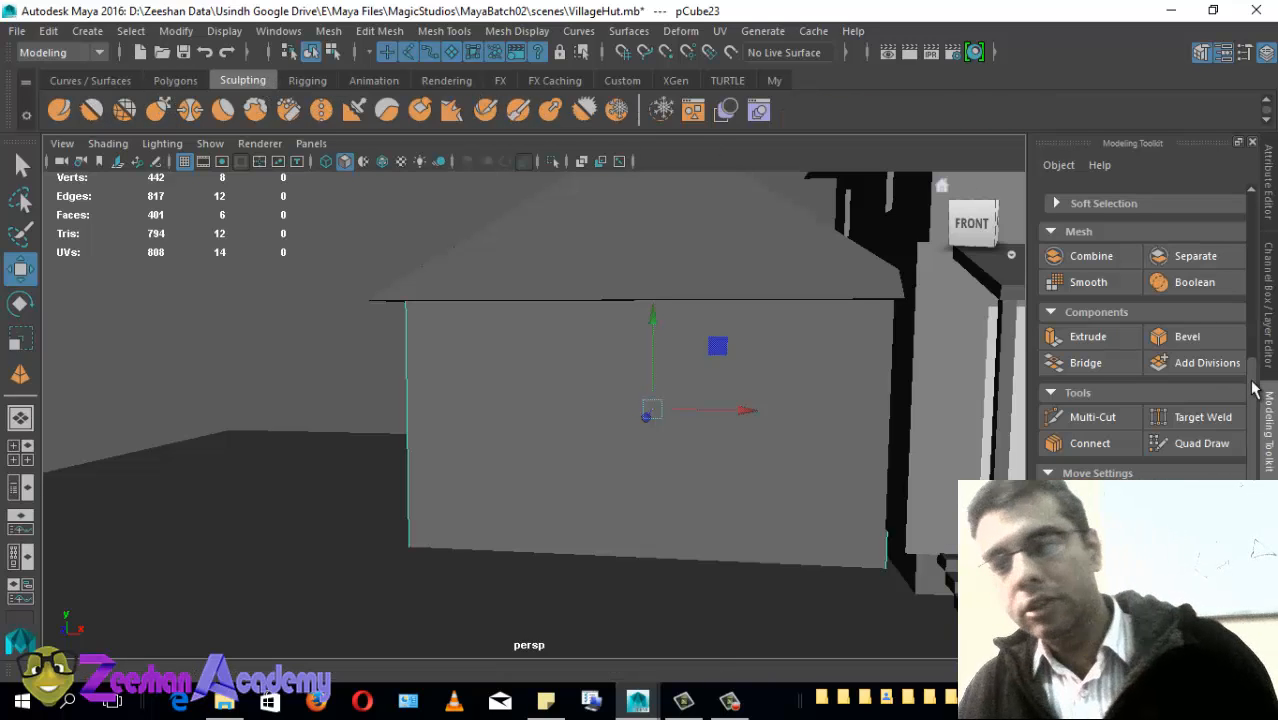
{"action": "left_click_drag", "start_coordinate": [1253, 380], "coordinate": [1263, 406]}
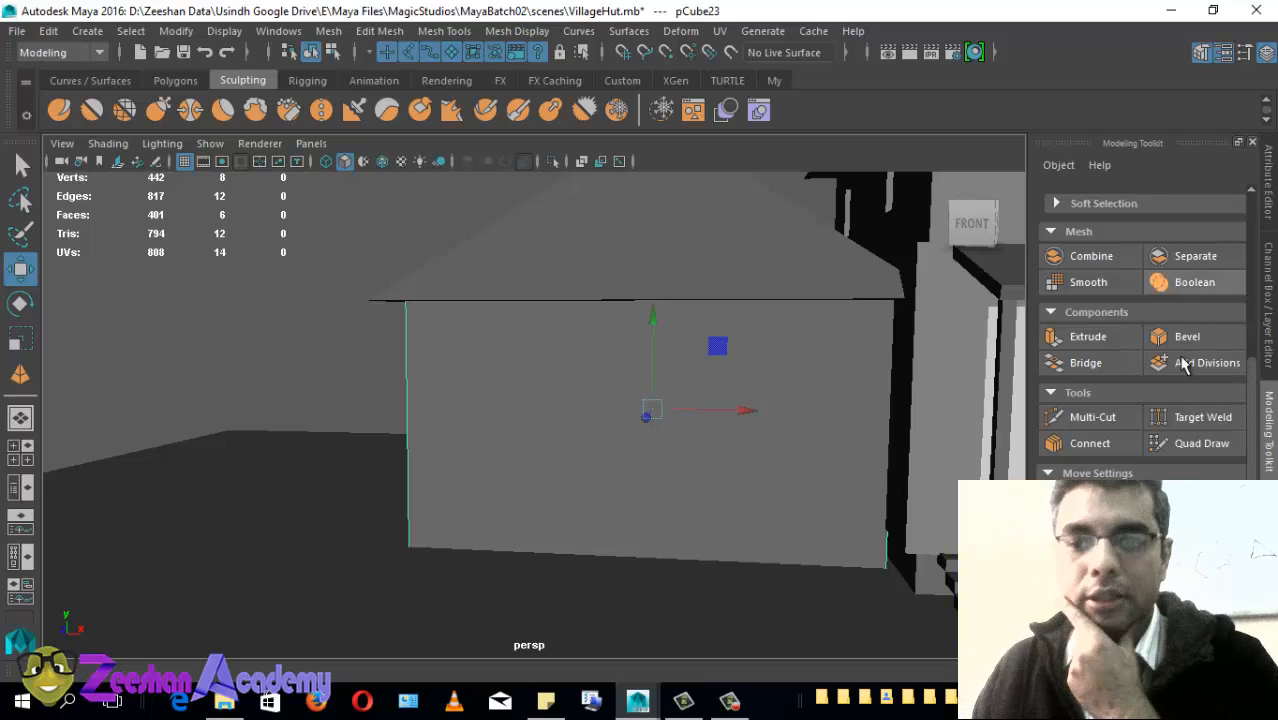
{"action": "left_click_drag", "start_coordinate": [556, 380], "coordinate": [460, 377], "text": "alt"}
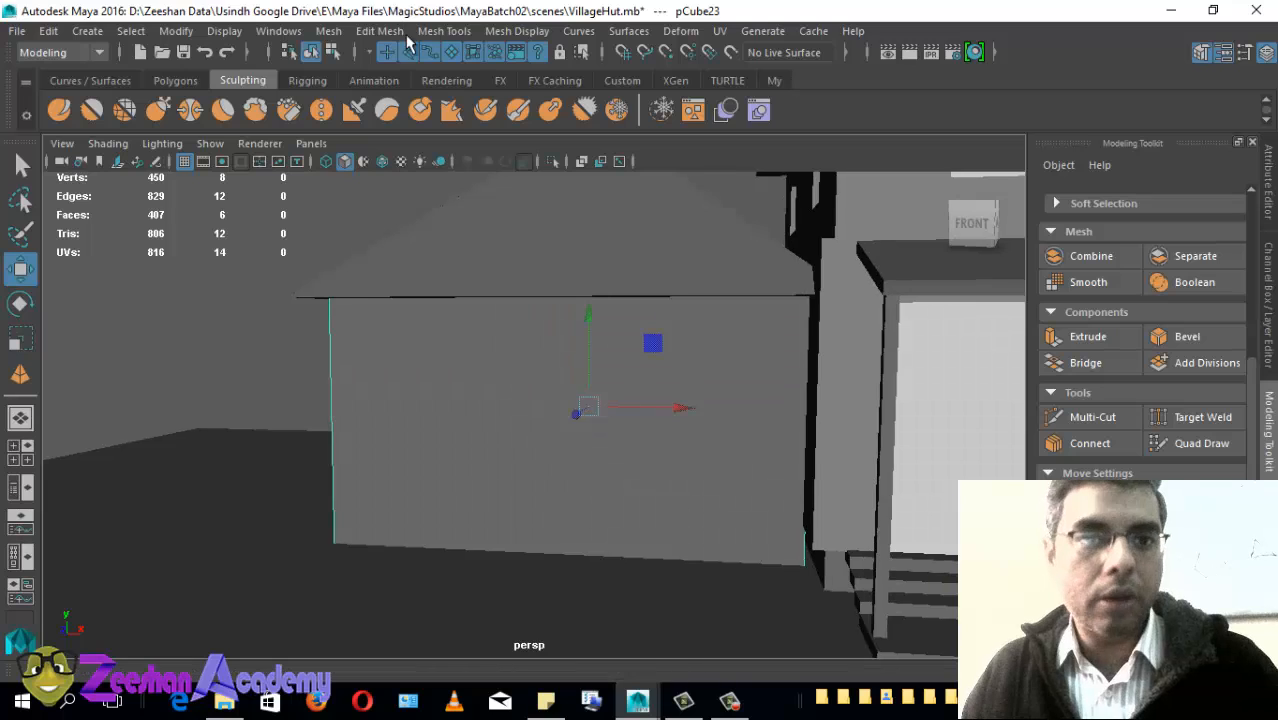
{"action": "left_click", "coordinate": [444, 31]}
{"action": "left_click", "coordinate": [359, 18]}
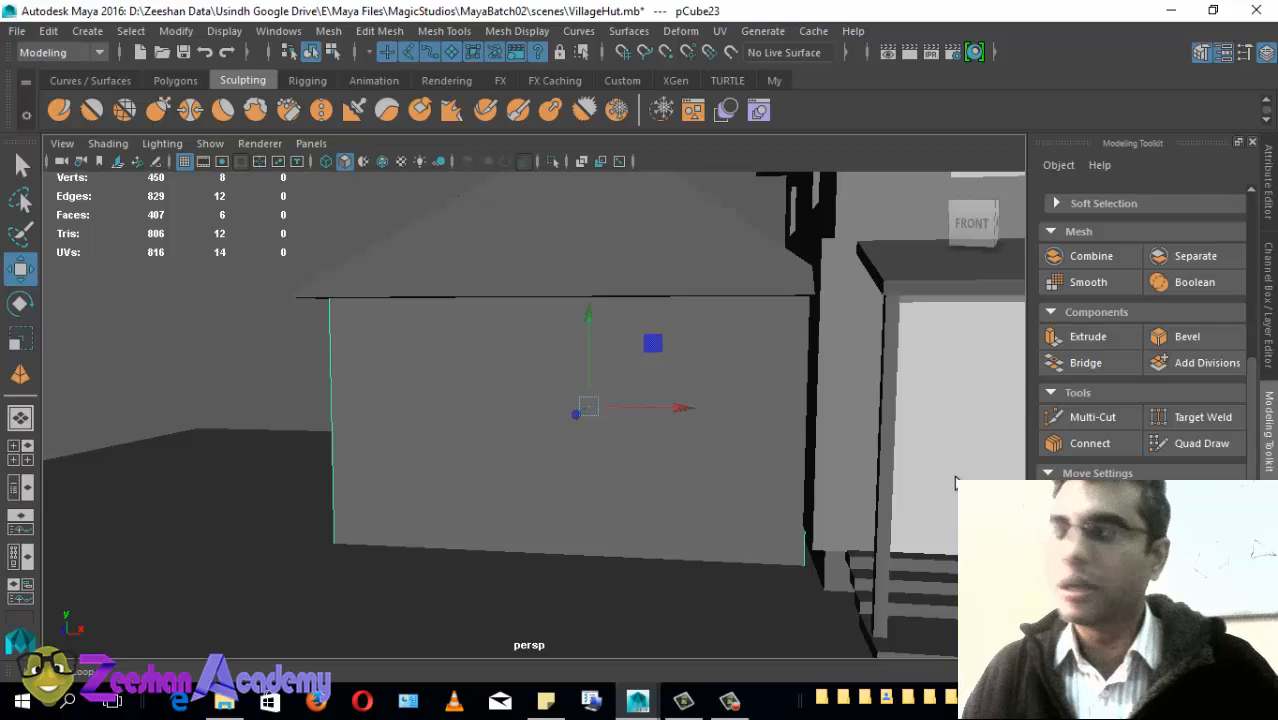
{"action": "left_click", "coordinate": [444, 31]}
{"action": "mouse_move", "coordinate": [380, 31]}
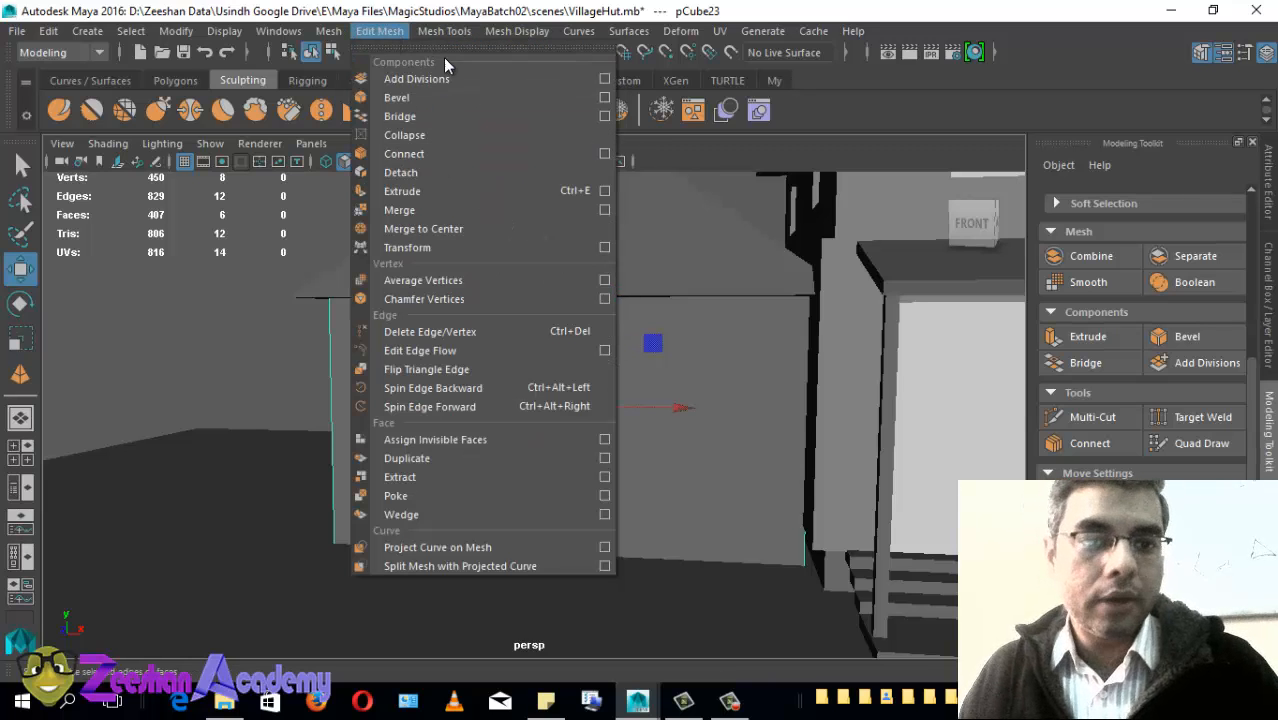
{"action": "mouse_move", "coordinate": [446, 33]}
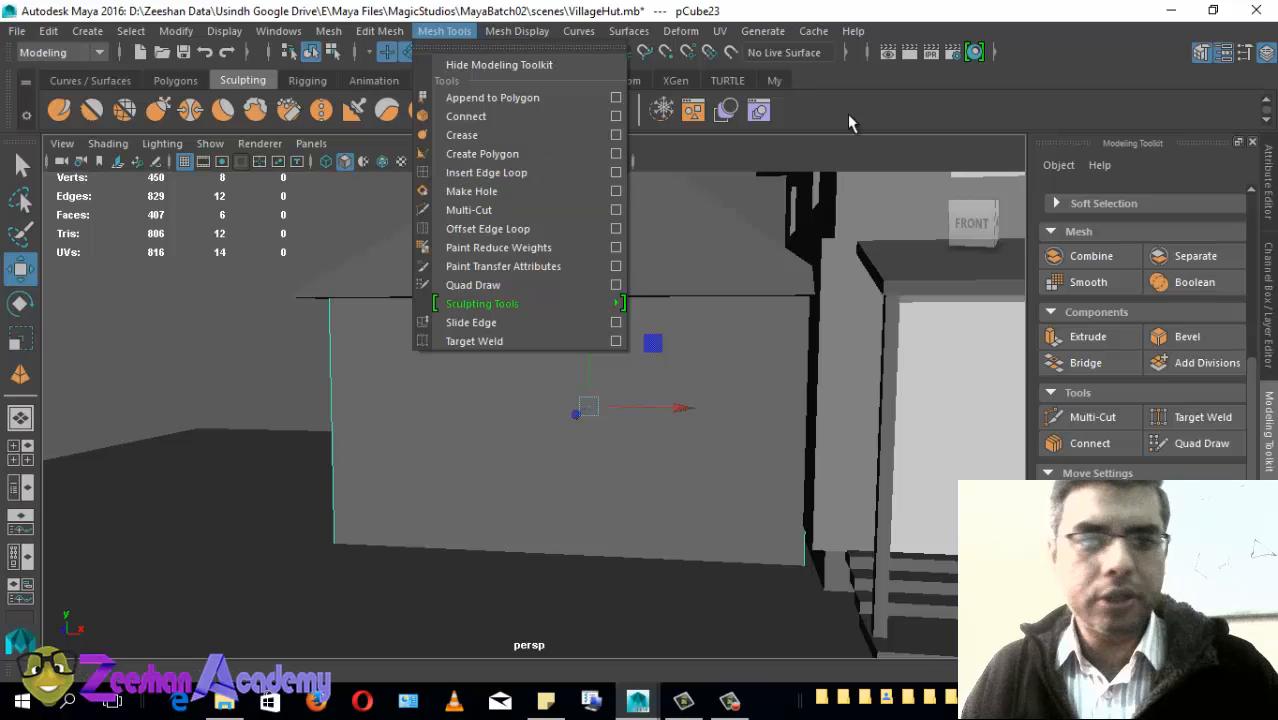
{"action": "left_click", "coordinate": [775, 80]}
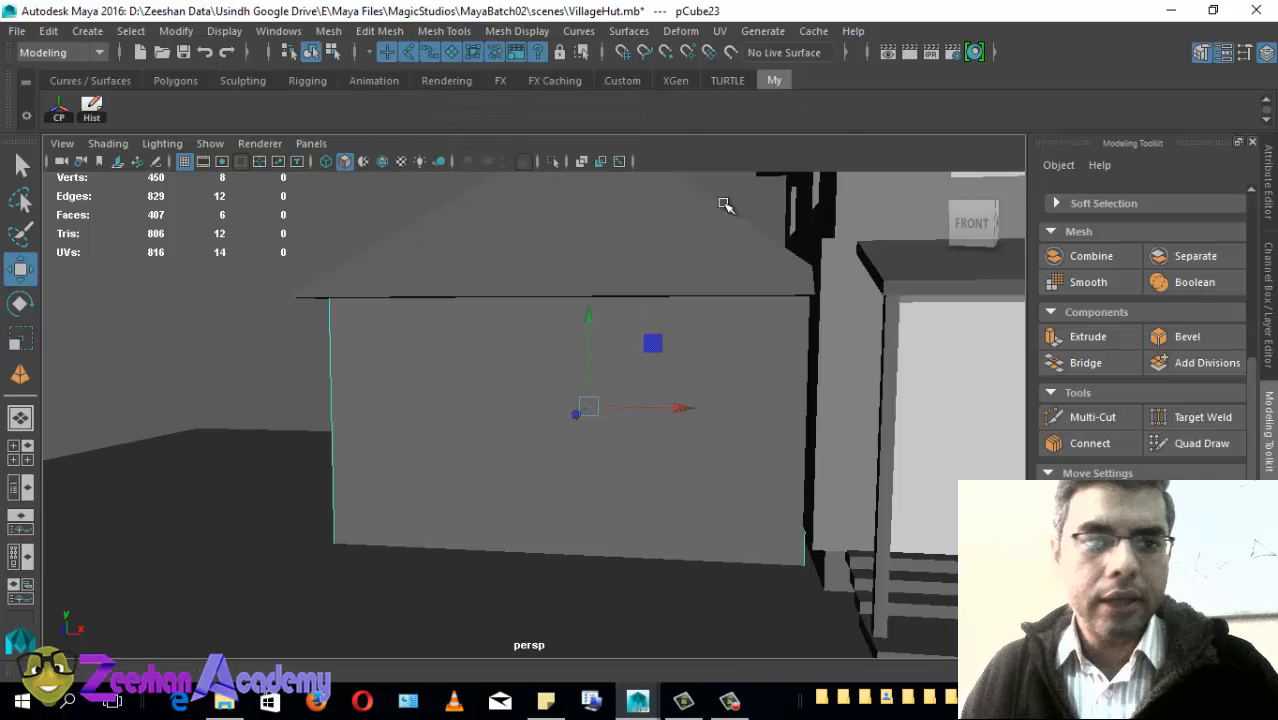
{"action": "left_click_drag", "start_coordinate": [579, 450], "coordinate": [594, 449], "text": "alt"}
{"action": "left_click_drag", "start_coordinate": [420, 250], "coordinate": [494, 220], "text": "alt"}
Step: Try to add a loop cut to the extension's box with the Insert Edge Loop tool
{"action": "left_click", "coordinate": [445, 31]}
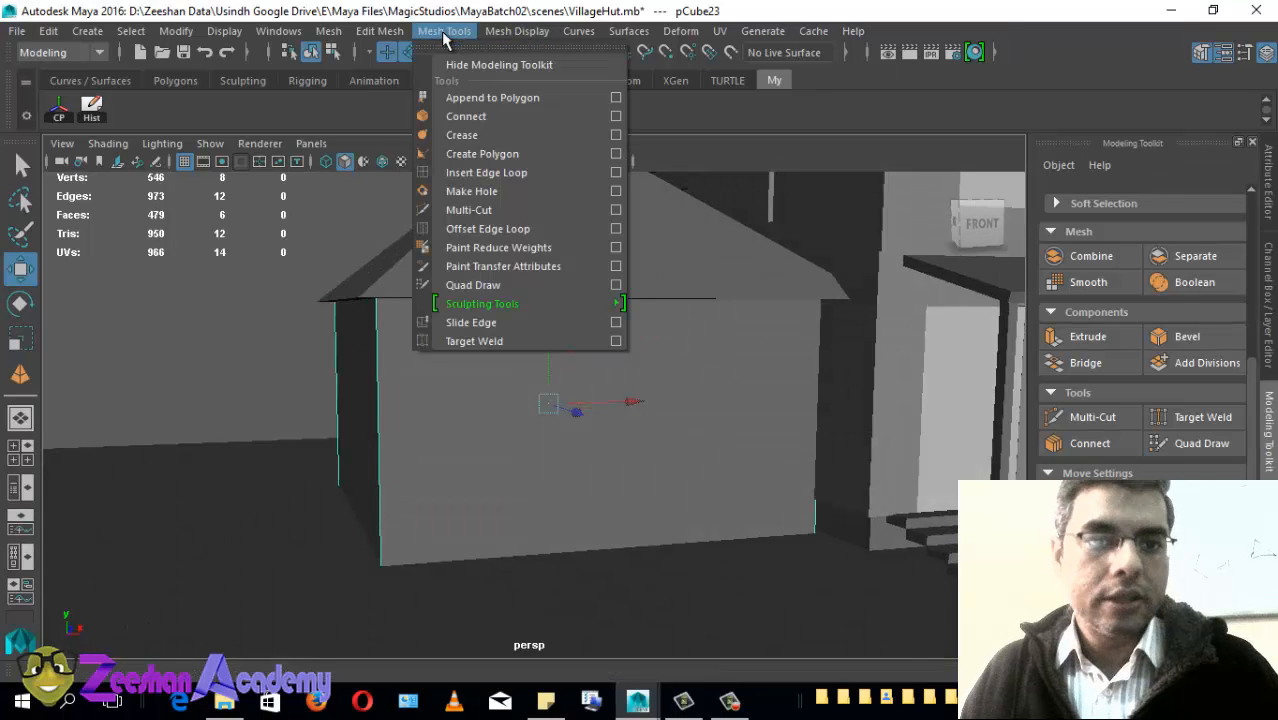
{"action": "left_click", "coordinate": [518, 173]}
{"action": "left_click_drag", "start_coordinate": [477, 562], "coordinate": [435, 528]}
{"action": "key", "text": "Delete"}
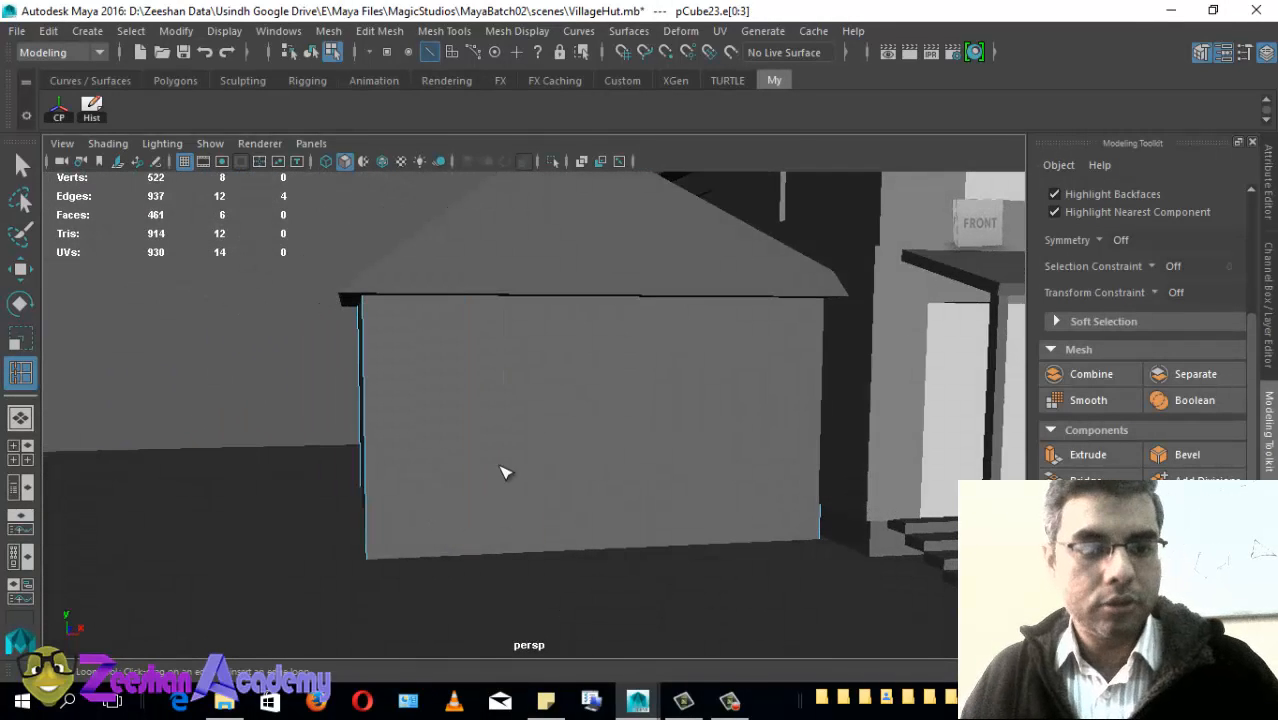
{"action": "left_click_drag", "start_coordinate": [502, 471], "coordinate": [493, 386], "text": "alt"}
{"action": "key", "text": "q"}
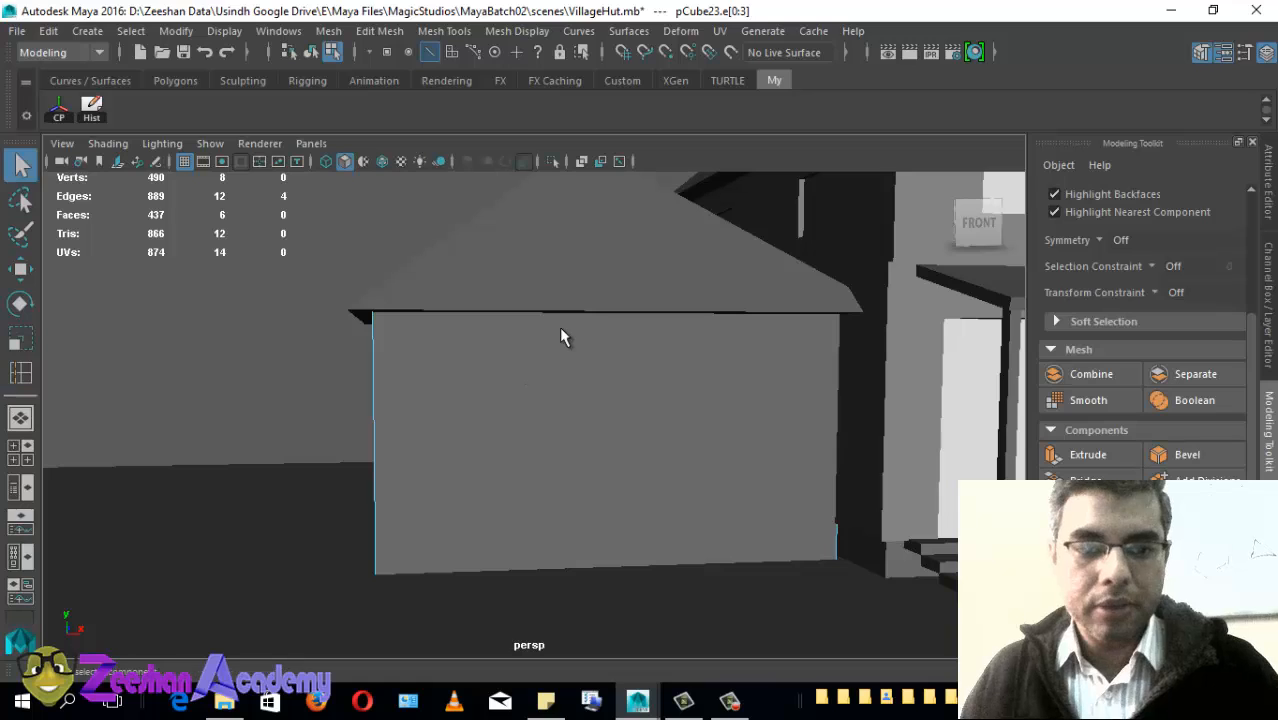
Step: Return to object selection and raise the extension's pyramid roof vertically to leave a gap above the box
{"action": "right_click_drag", "start_coordinate": [517, 310], "coordinate": [582, 145]}
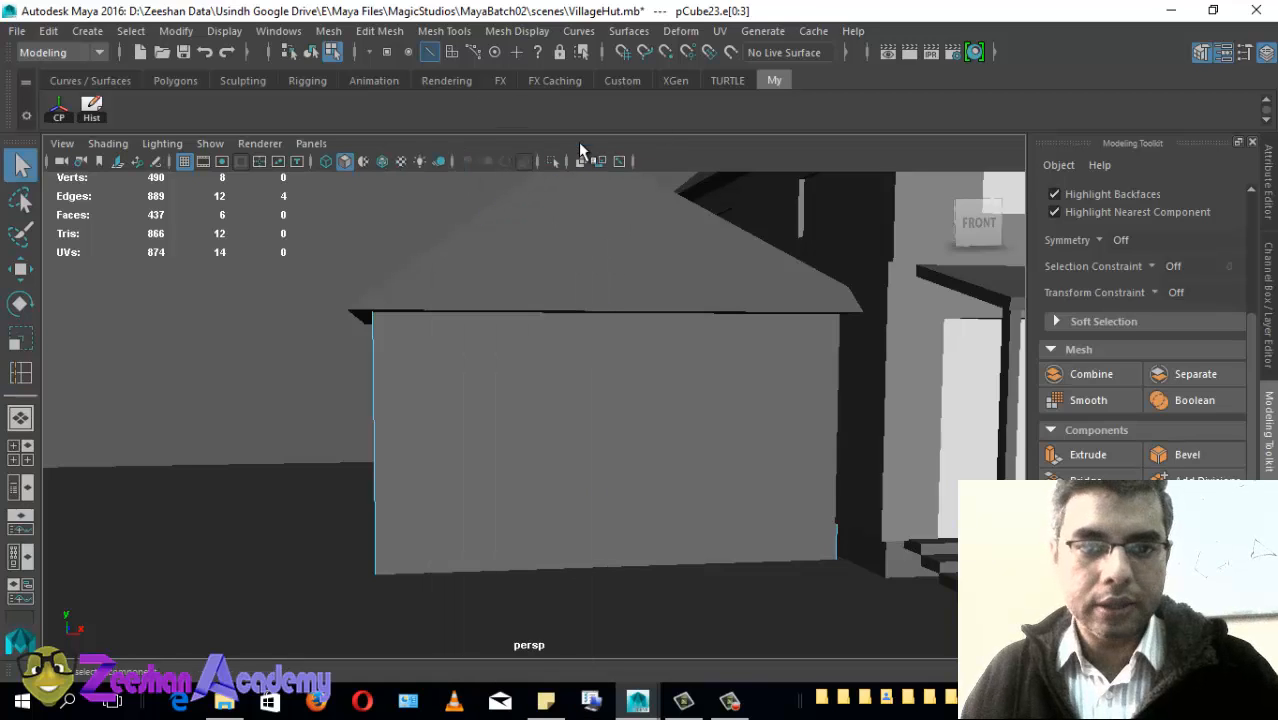
{"action": "left_click", "coordinate": [571, 306]}
{"action": "key", "text": "w"}
{"action": "middle_click_drag", "start_coordinate": [610, 330], "coordinate": [612, 381], "text": "alt"}
{"action": "left_click_drag", "start_coordinate": [583, 181], "coordinate": [593, 127]}
Step: Insert two edge loops running vertically down the extension's front wall, one near its outer corner and one nearer the hut
{"action": "left_click", "coordinate": [548, 411]}
{"action": "left_click_drag", "start_coordinate": [518, 429], "coordinate": [423, 357], "text": "alt"}
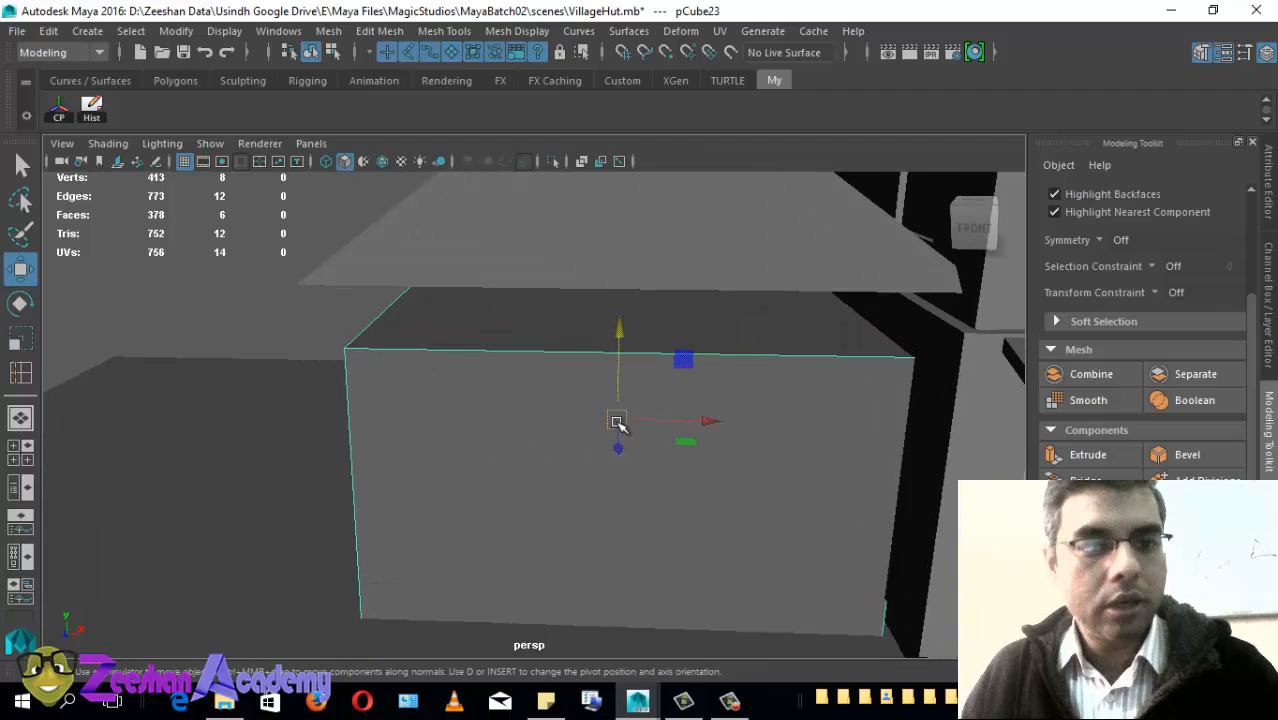
{"action": "left_click", "coordinate": [443, 31]}
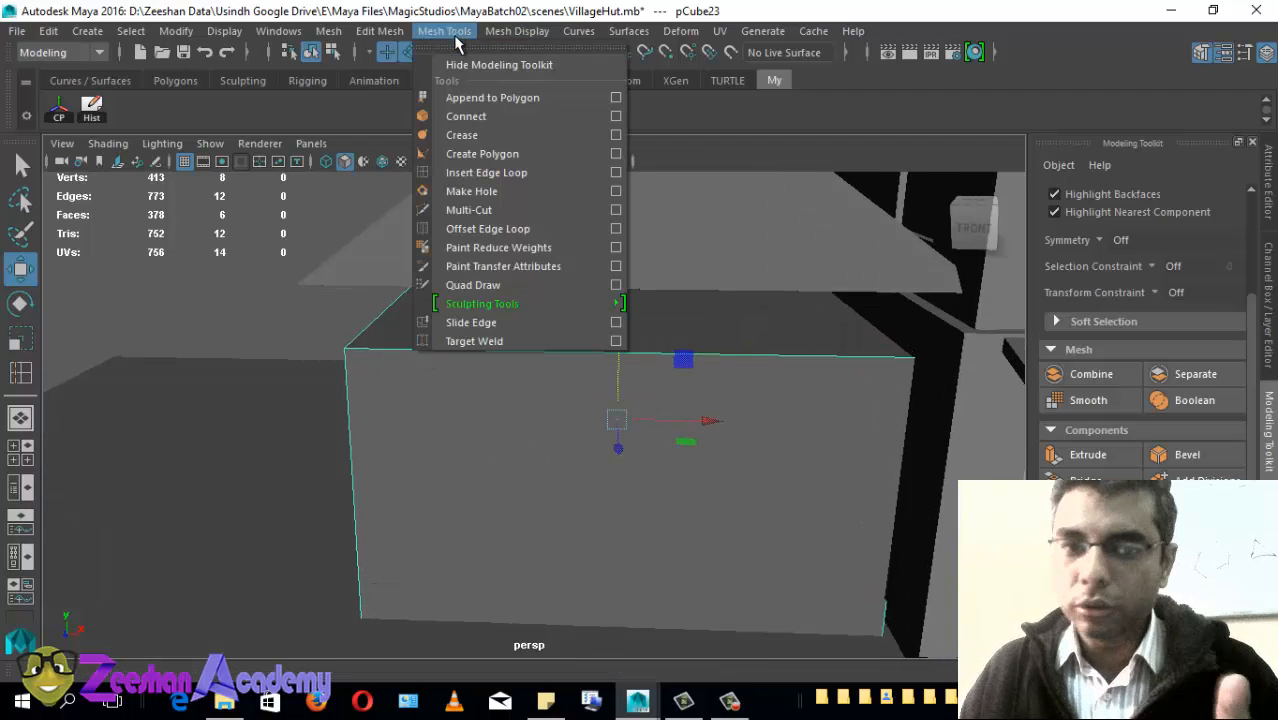
{"action": "left_click", "coordinate": [486, 173]}
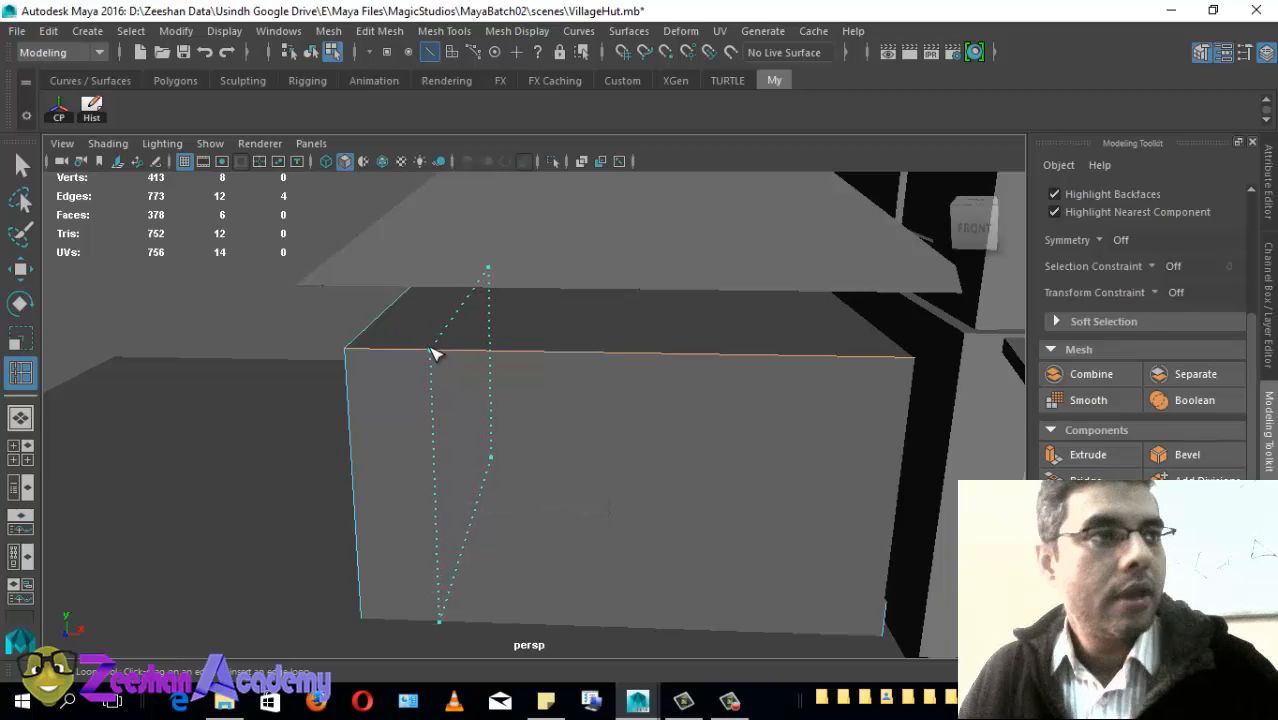
{"action": "left_click", "coordinate": [433, 353]}
{"action": "left_click_drag", "start_coordinate": [582, 476], "coordinate": [740, 446], "text": "alt"}
{"action": "left_click", "coordinate": [688, 322]}
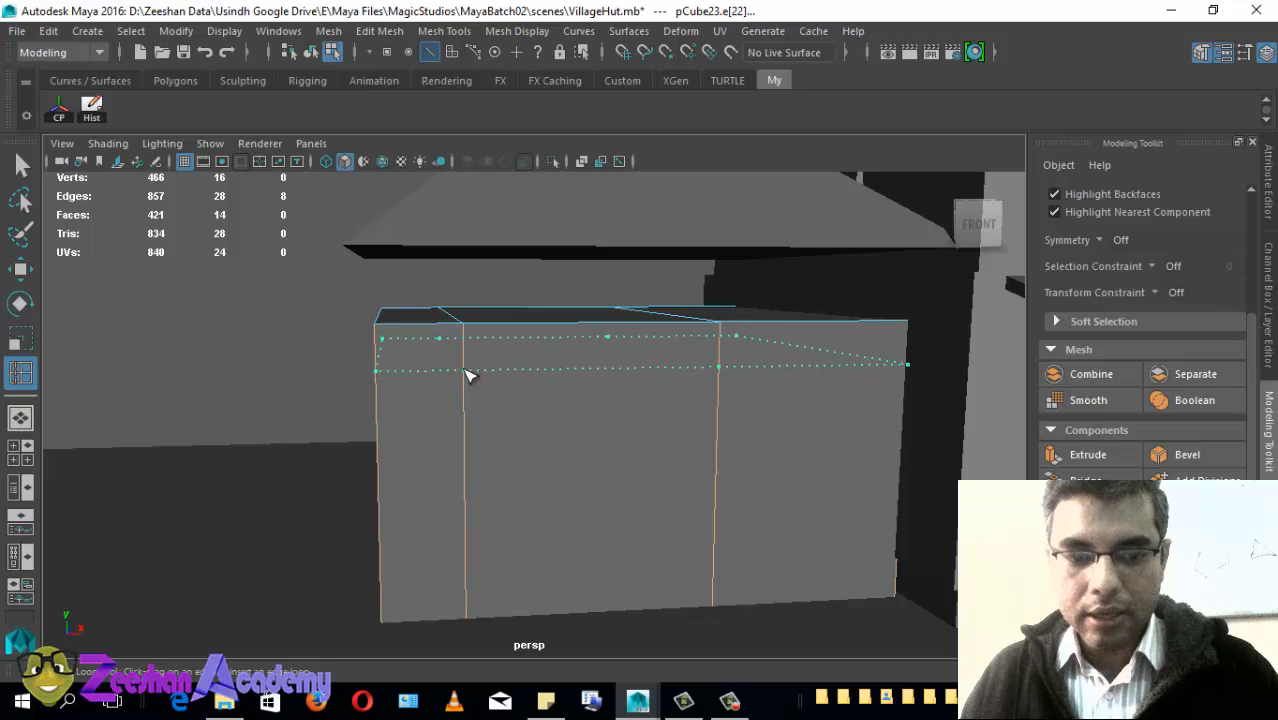
Step: Insert a horizontal edge loop around the extension's box just below its top edge
{"action": "left_click", "coordinate": [467, 367]}
{"action": "left_click_drag", "start_coordinate": [467, 367], "coordinate": [582, 491], "text": "alt"}
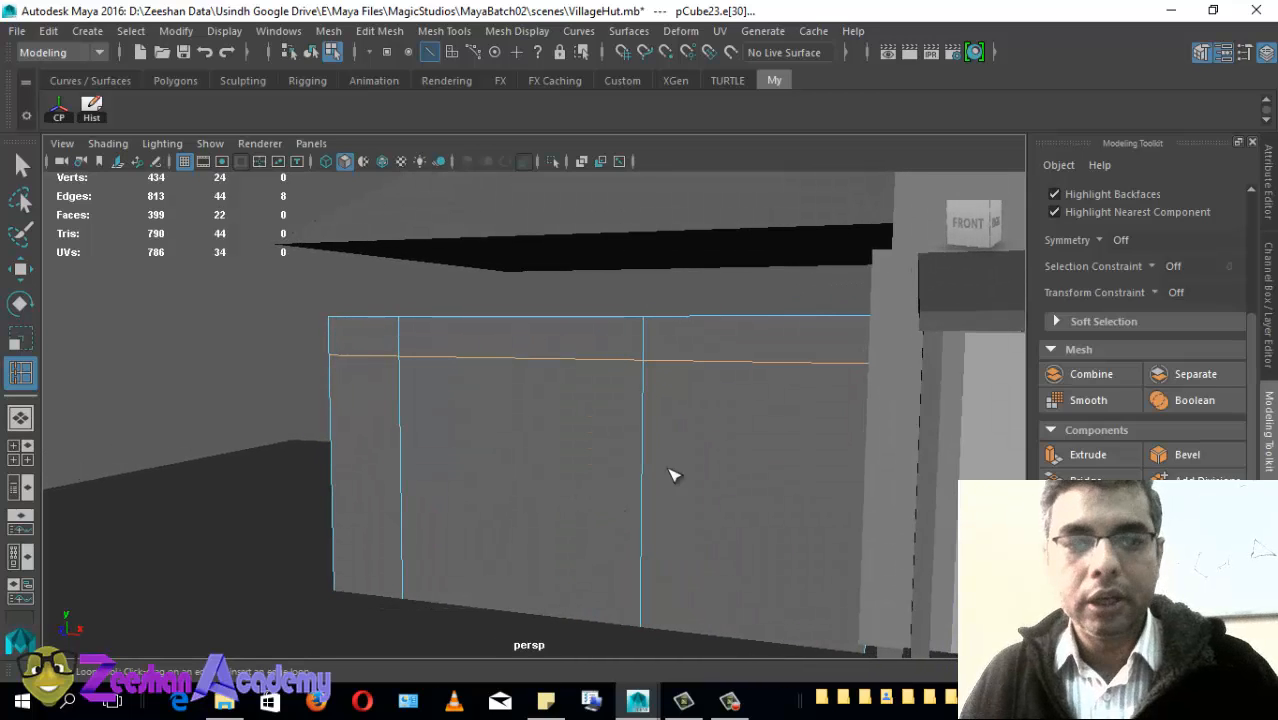
{"action": "left_click_drag", "start_coordinate": [483, 349], "coordinate": [561, 361], "text": "alt"}
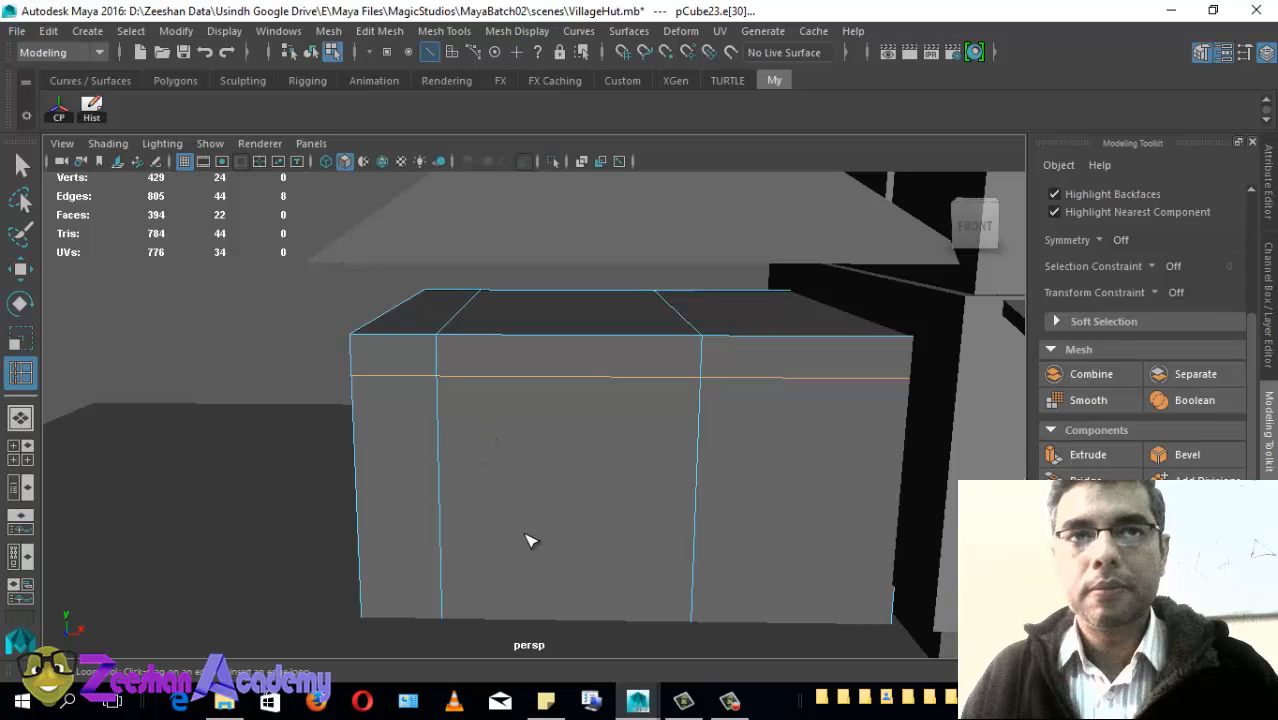
Step: Undo all the edge loops added to the extension's box
{"action": "left_click_drag", "start_coordinate": [445, 505], "coordinate": [522, 412], "text": "alt"}
{"action": "key", "text": "ctrl+Delete"}
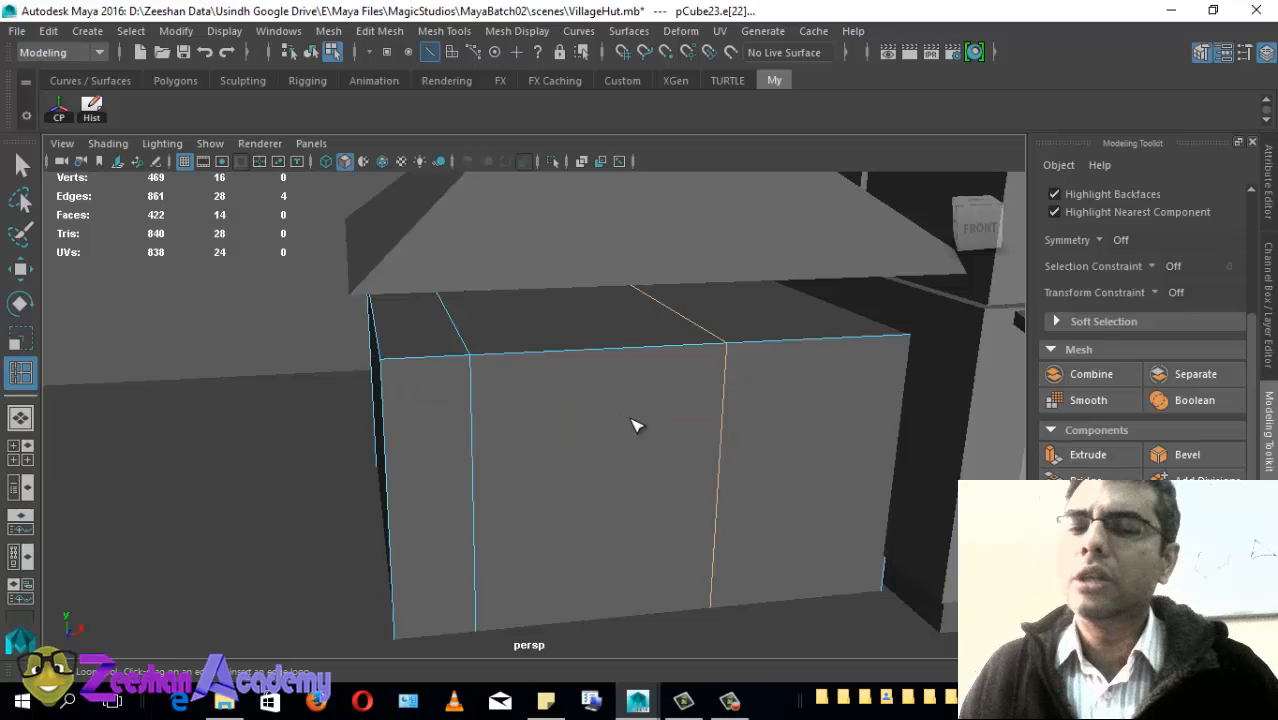
{"action": "key", "text": "ctrl+Delete"}
{"action": "key", "text": "ctrl+Delete"}
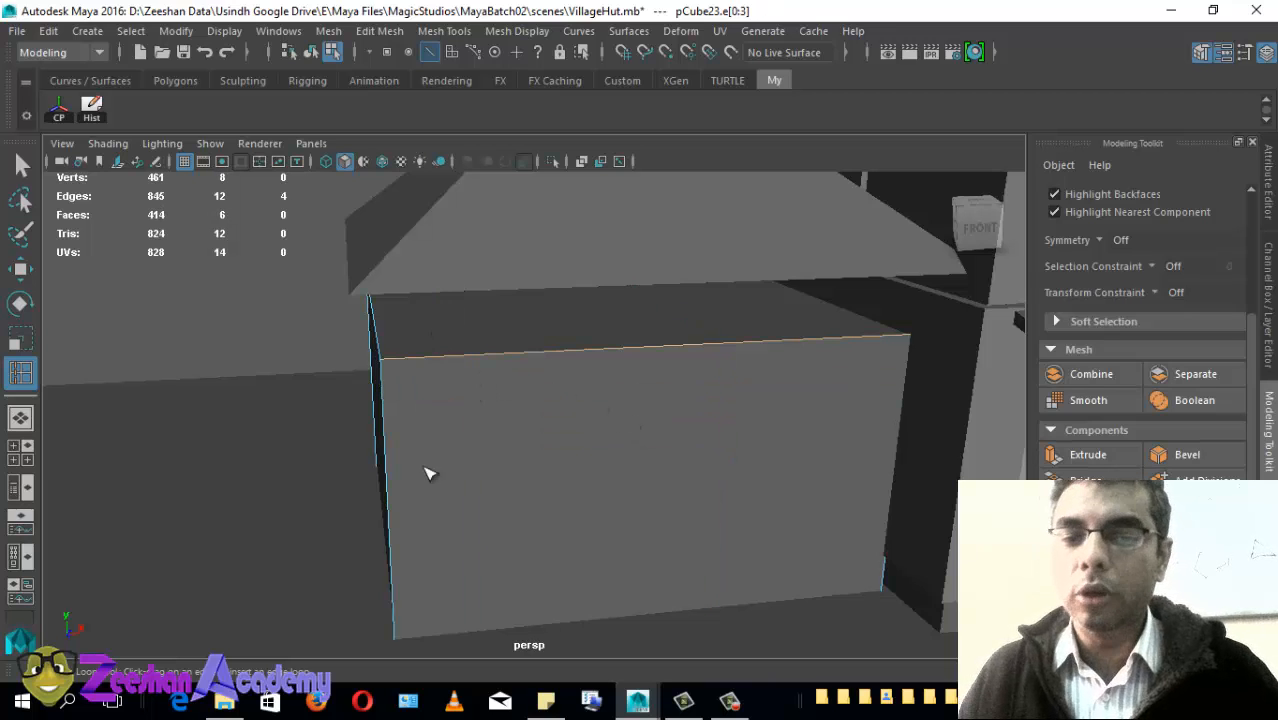
Step: Redo the two vertical edge loops, examine how they run across the extension's back wall, and undo them again
{"action": "left_click_drag", "start_coordinate": [613, 408], "coordinate": [536, 389], "text": "alt"}
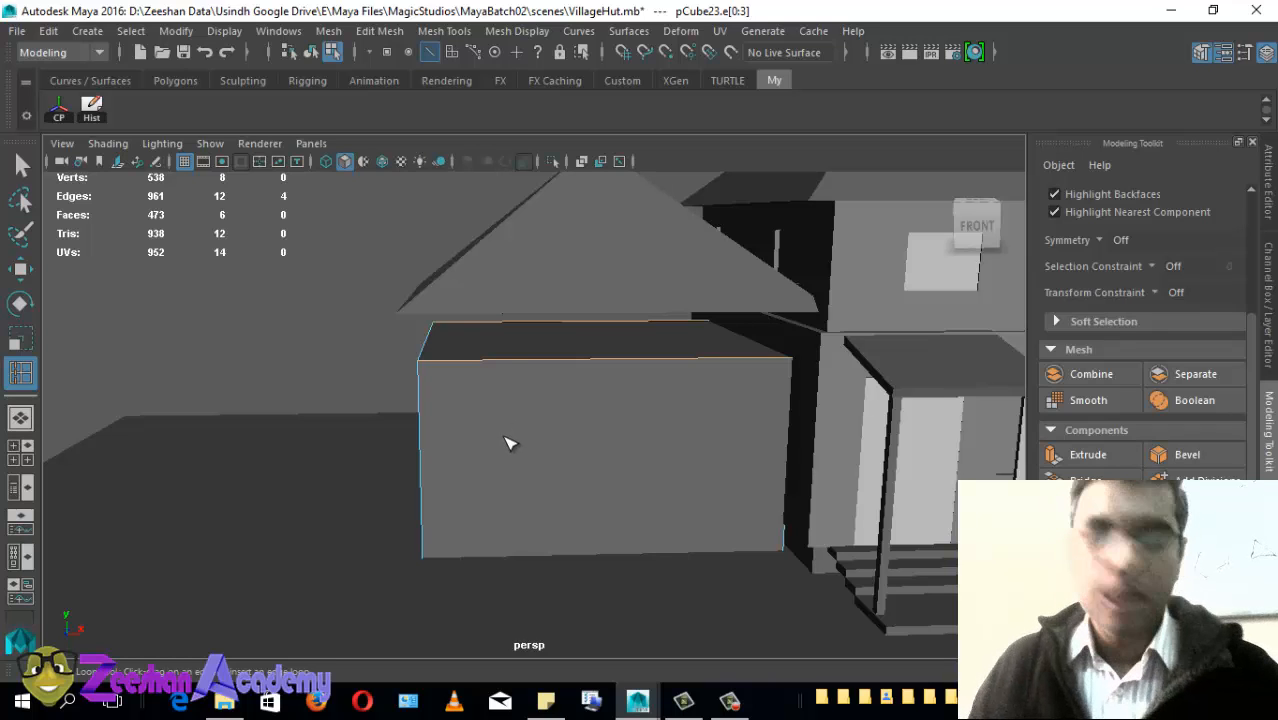
{"action": "left_click", "coordinate": [226, 53]}
{"action": "left_click", "coordinate": [226, 53]}
{"action": "left_click_drag", "start_coordinate": [530, 341], "coordinate": [538, 426], "text": "alt"}
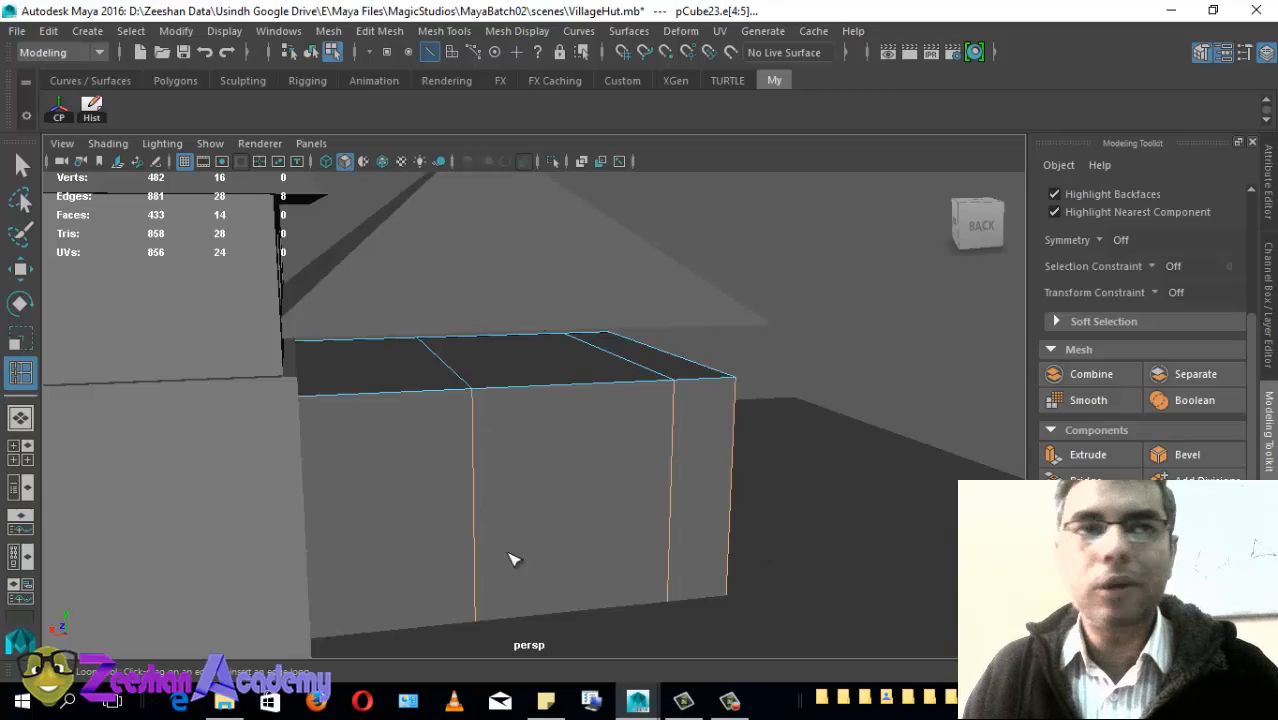
{"action": "key", "text": "q"}
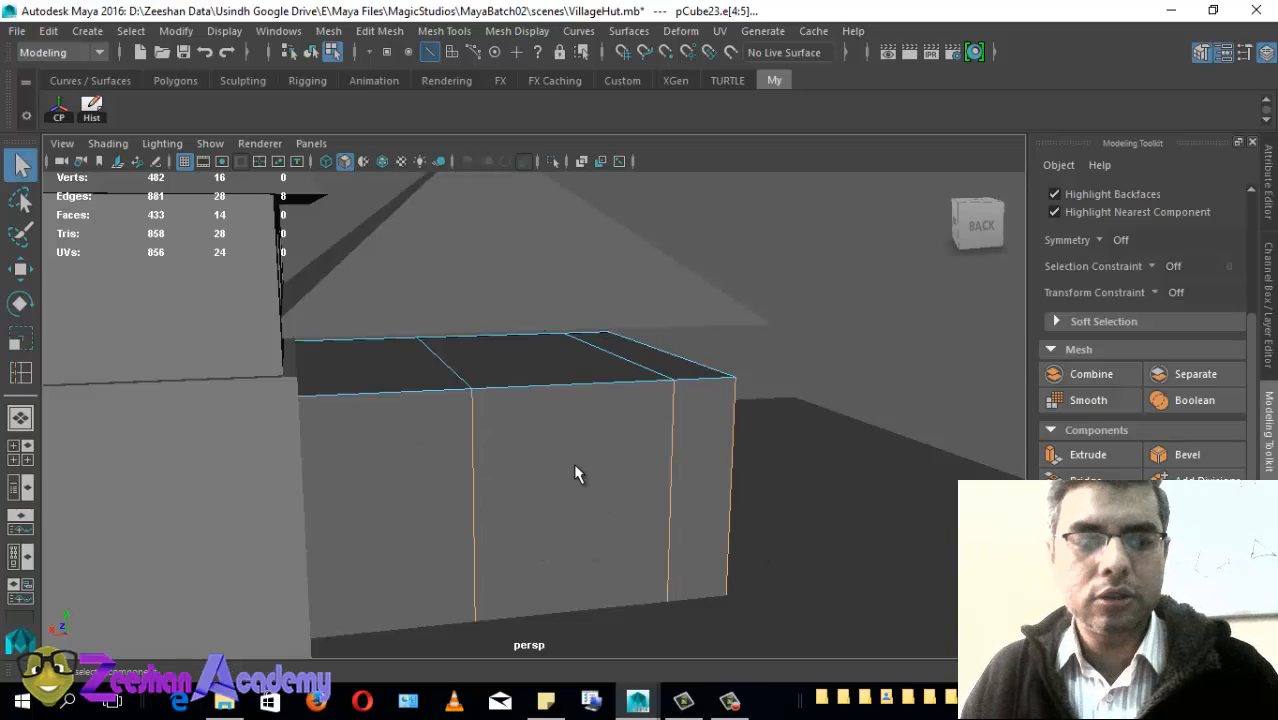
{"action": "left_click_drag", "start_coordinate": [576, 471], "coordinate": [499, 496], "text": "alt"}
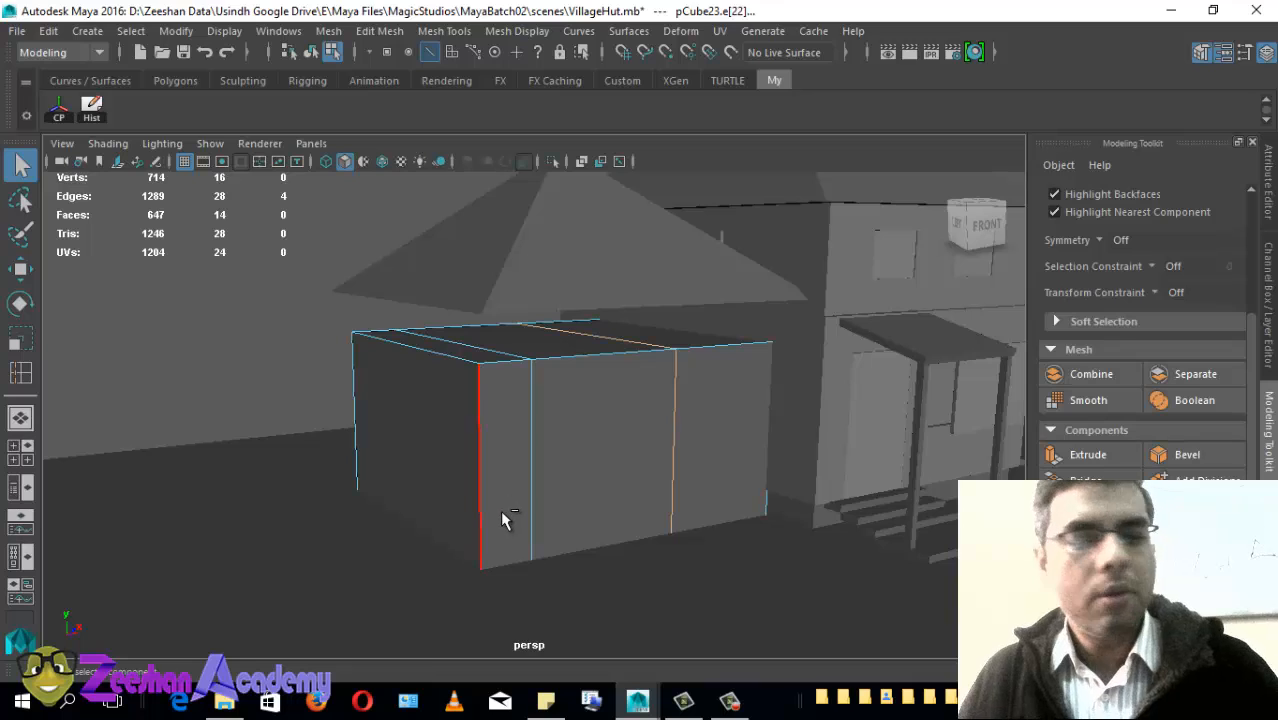
{"action": "key", "text": "ctrl+Delete"}
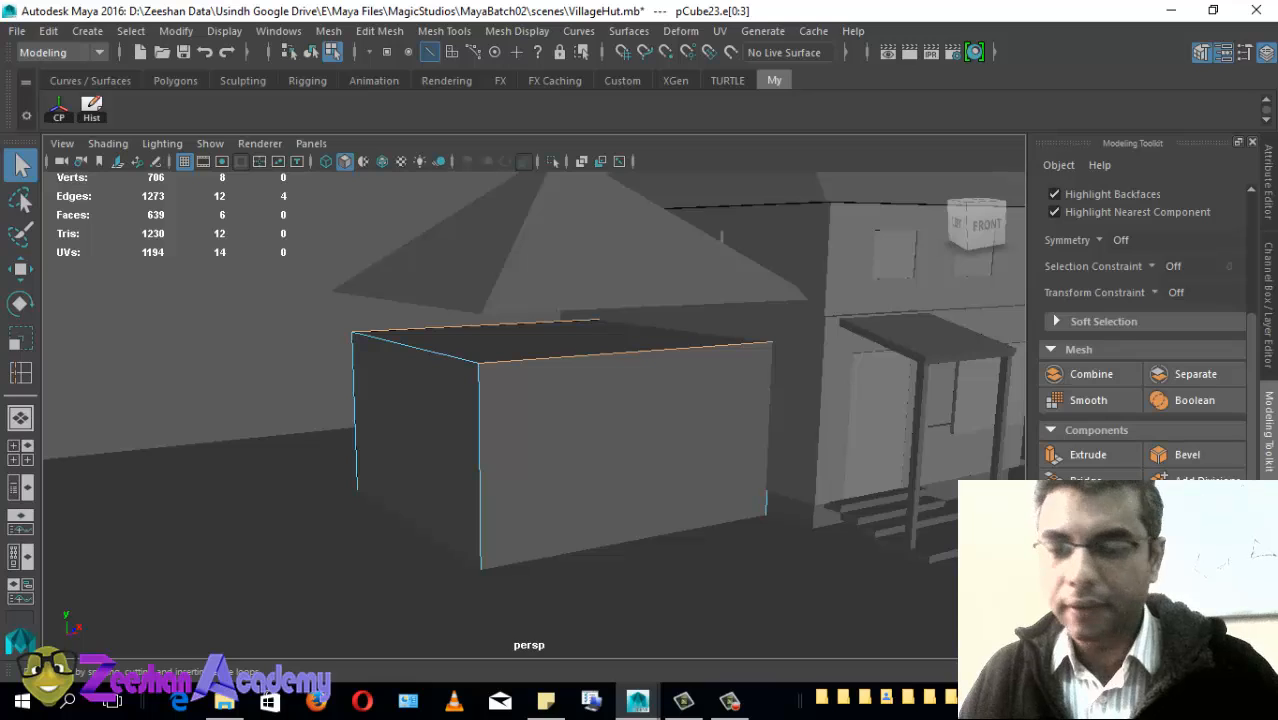
Step: Cut a vertical edge from top to bottom of the extension's front wall only, near its outer corner, with Multi-Cut
{"action": "middle_click_drag", "start_coordinate": [577, 467], "coordinate": [623, 458], "text": "alt"}
{"action": "left_click_drag", "start_coordinate": [623, 458], "coordinate": [532, 424], "text": "alt"}
{"action": "right_click_drag", "start_coordinate": [532, 424], "coordinate": [553, 421], "text": "alt"}
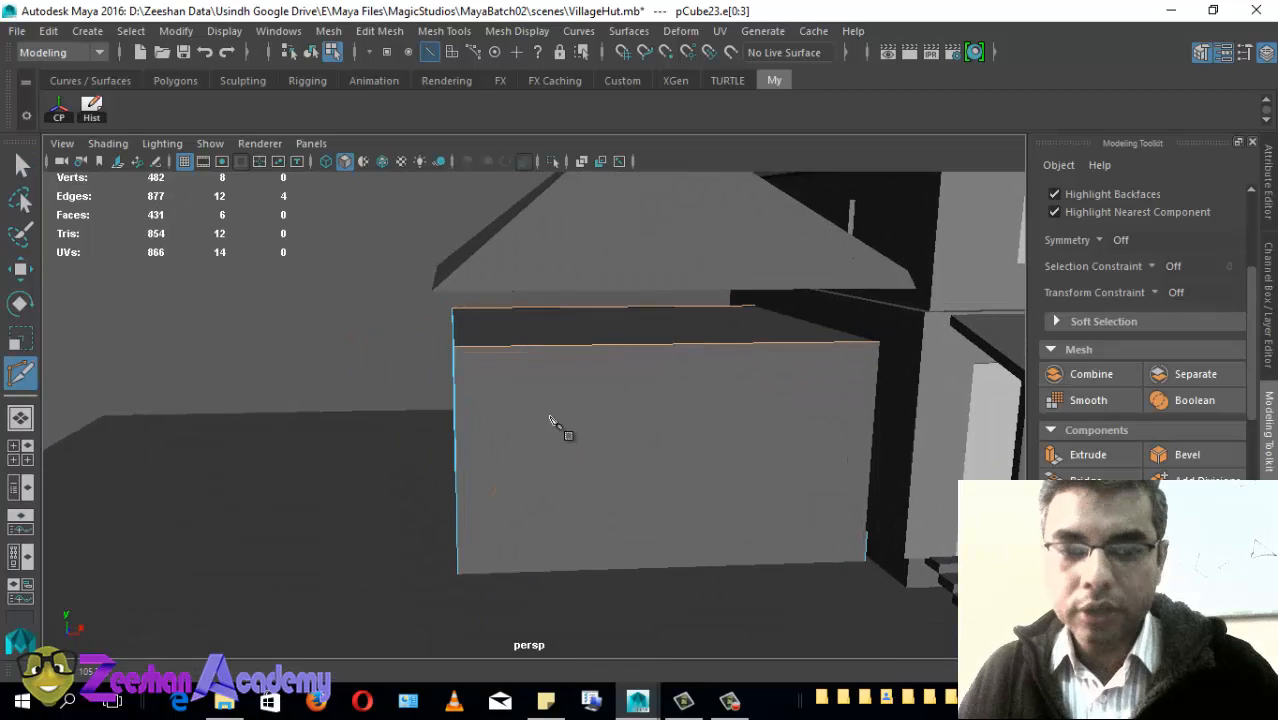
{"action": "left_click", "coordinate": [537, 346]}
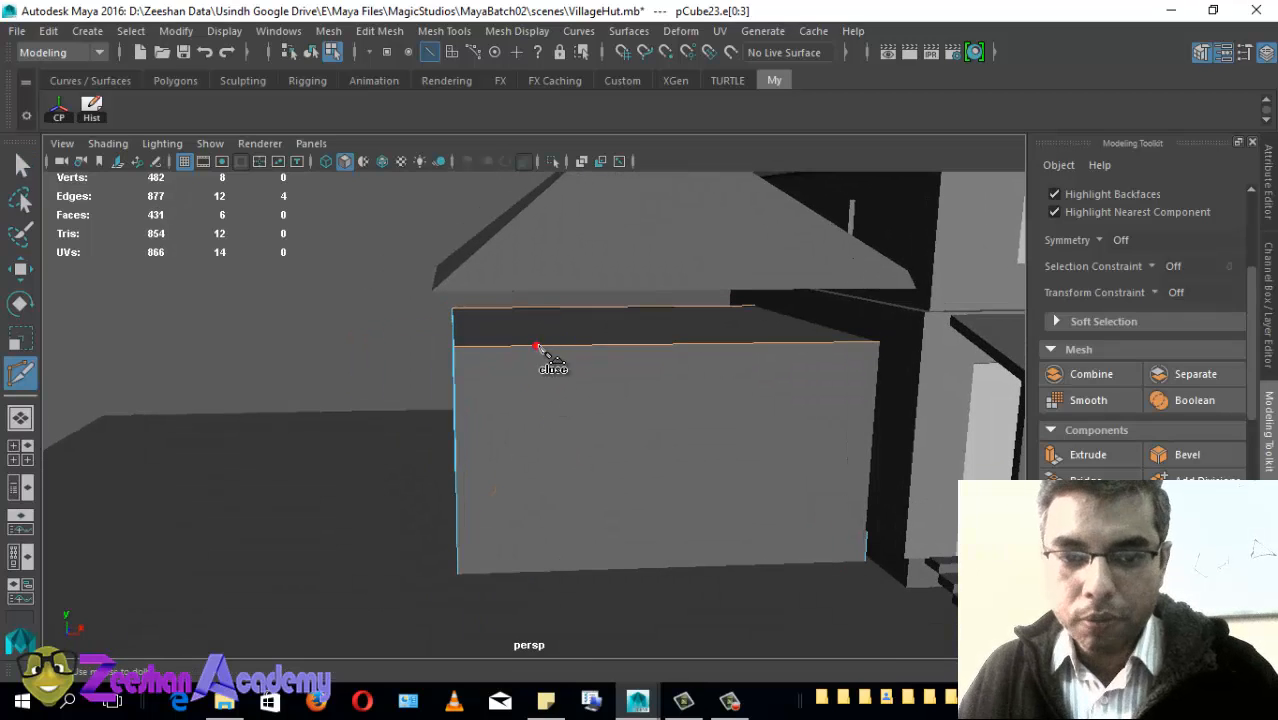
{"action": "left_click", "coordinate": [529, 573]}
{"action": "key", "text": "Return"}
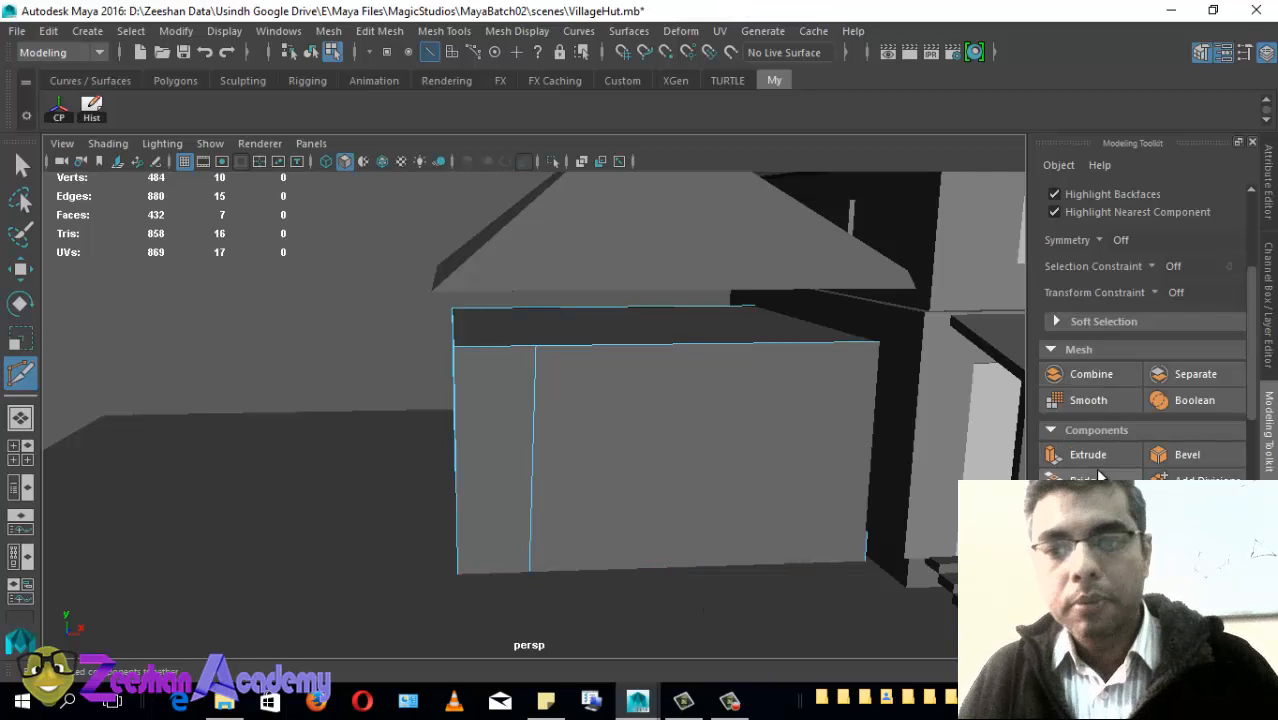
Step: Cut a second vertical front-wall edge near the hut side with Multi-Cut, starting about 79% along the remaining top edge
{"action": "key", "text": "q"}
{"action": "left_click_drag", "start_coordinate": [648, 347], "coordinate": [695, 352], "text": "alt"}
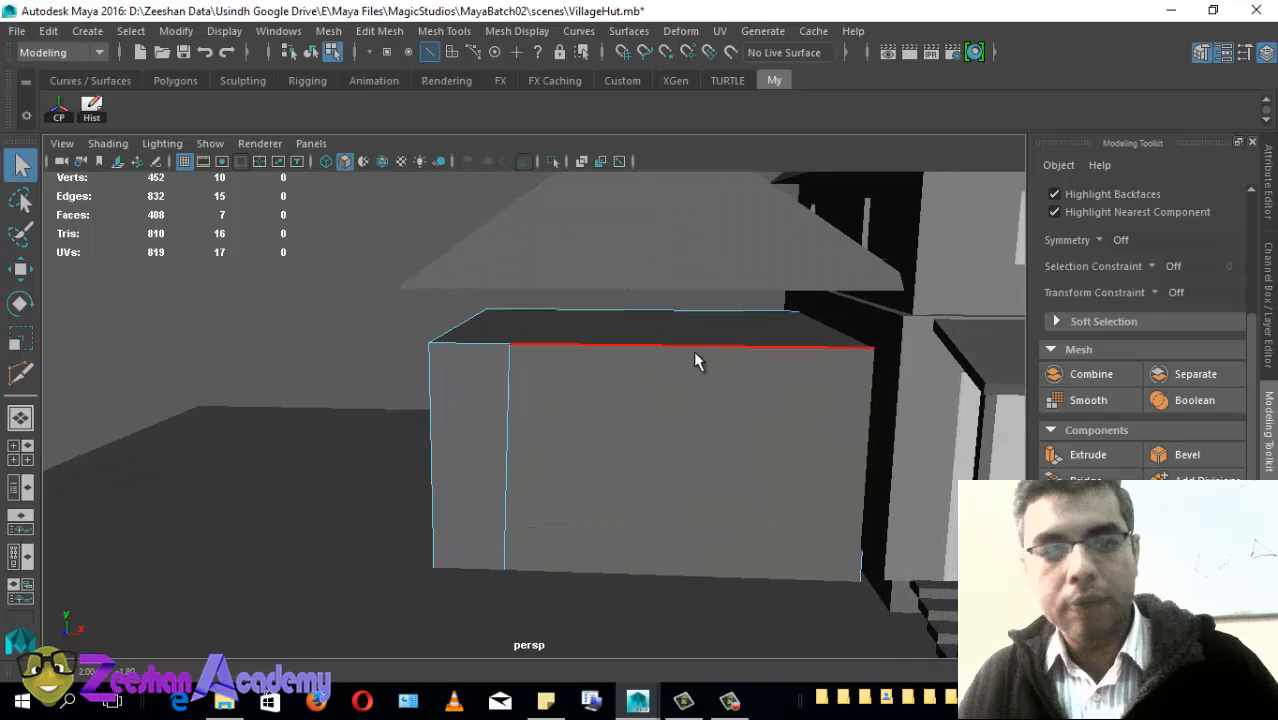
{"action": "left_click", "coordinate": [765, 350]}
{"action": "key", "text": "y"}
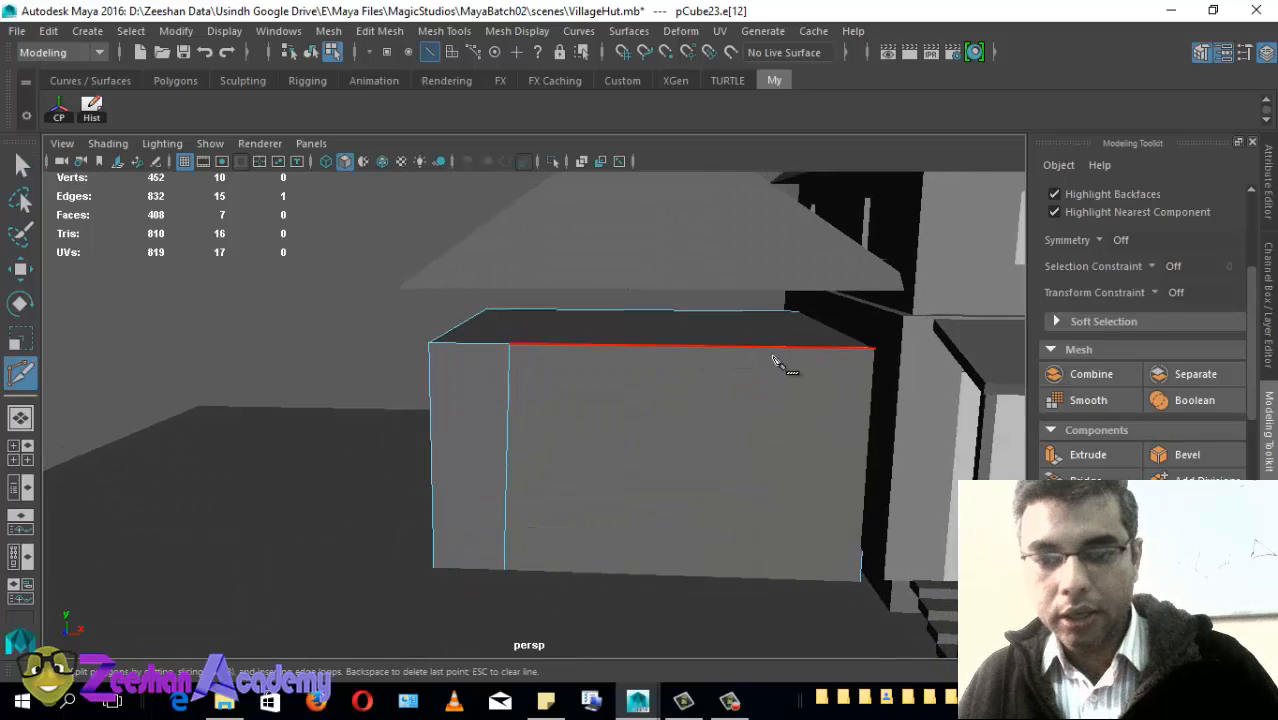
{"action": "left_click", "coordinate": [797, 347]}
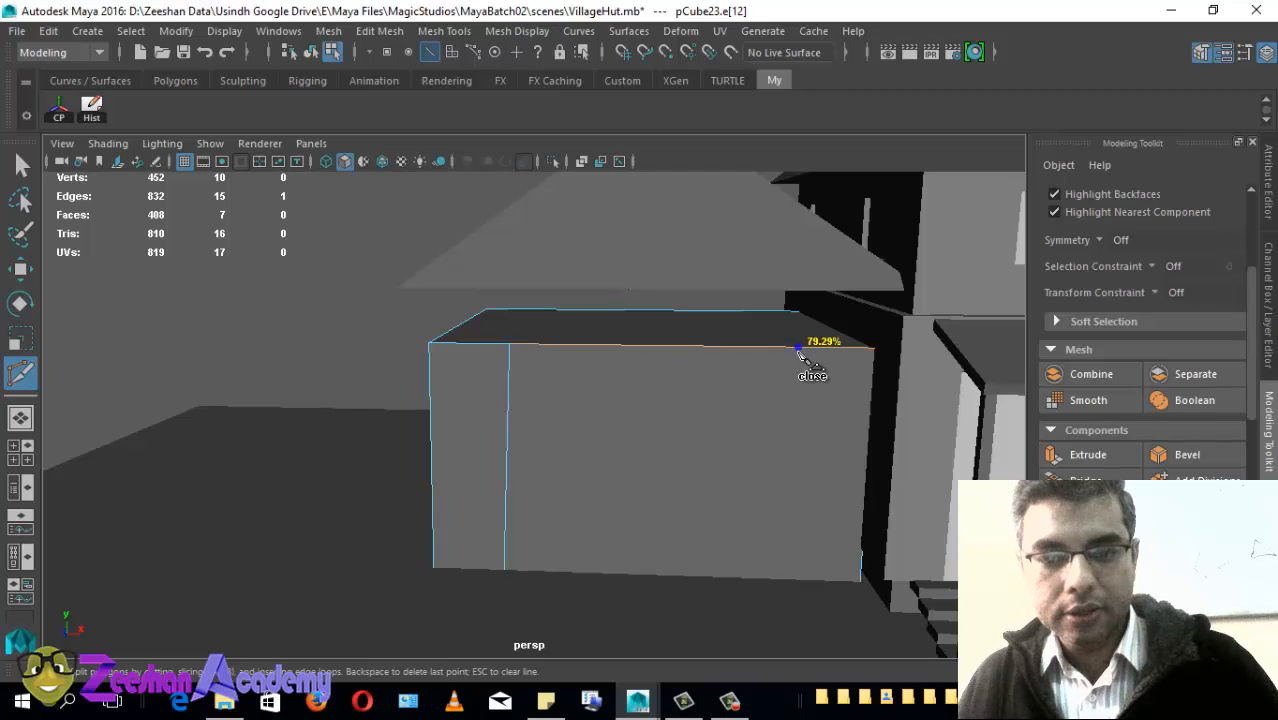
{"action": "left_click", "coordinate": [790, 580]}
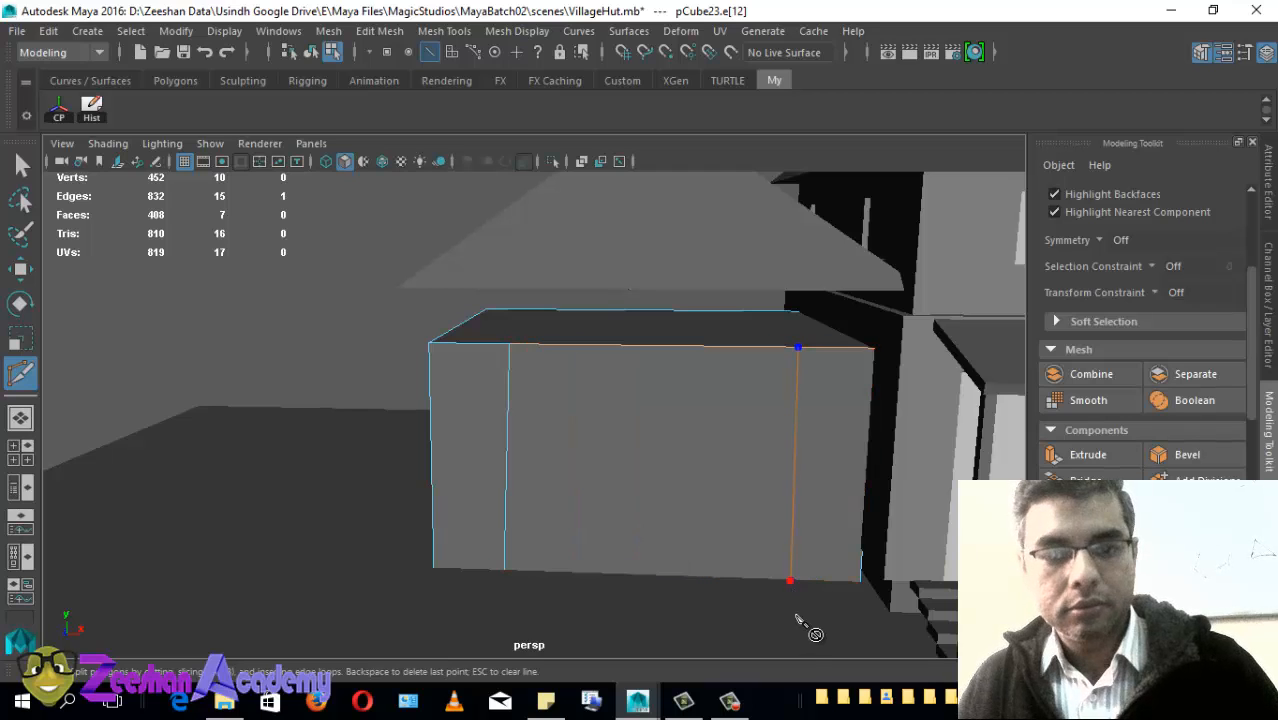
{"action": "key", "text": "Return"}
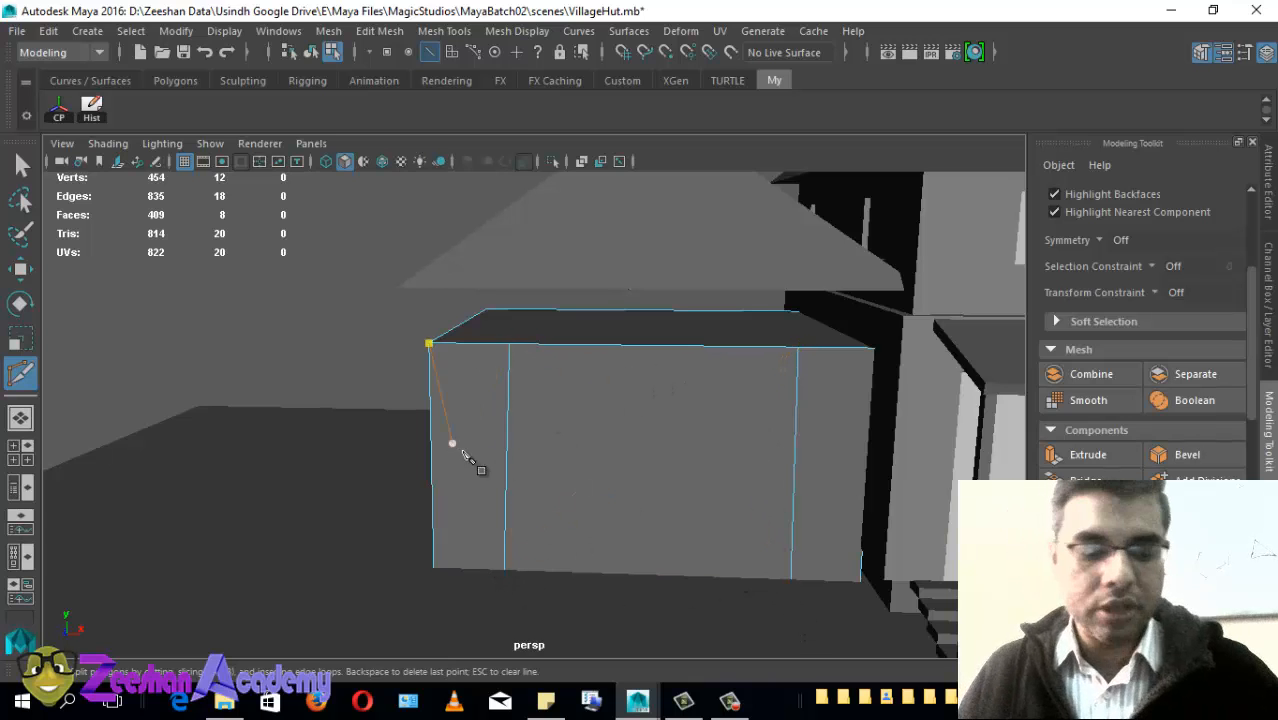
{"action": "left_click_drag", "start_coordinate": [451, 442], "coordinate": [500, 450], "text": "alt"}
{"action": "left_click", "coordinate": [440, 348]}
{"action": "key", "text": "Escape"}
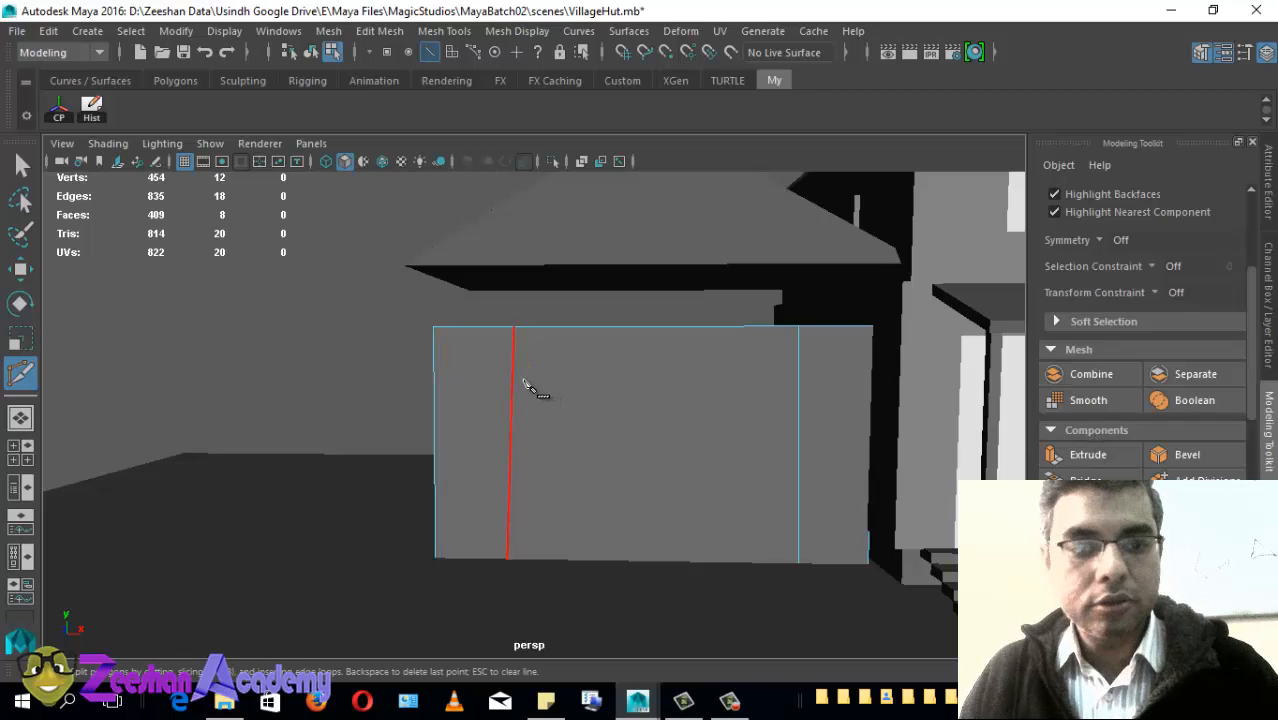
{"action": "left_click", "coordinate": [513, 373]}
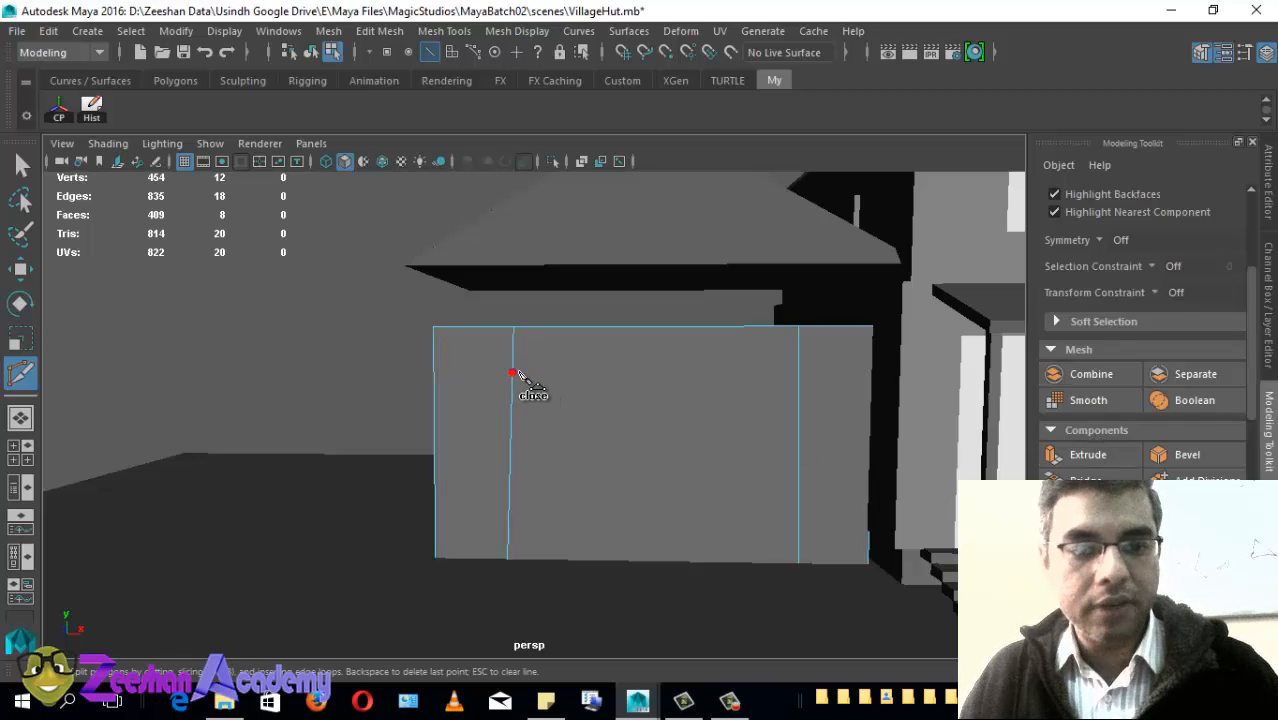
{"action": "left_click", "coordinate": [799, 376]}
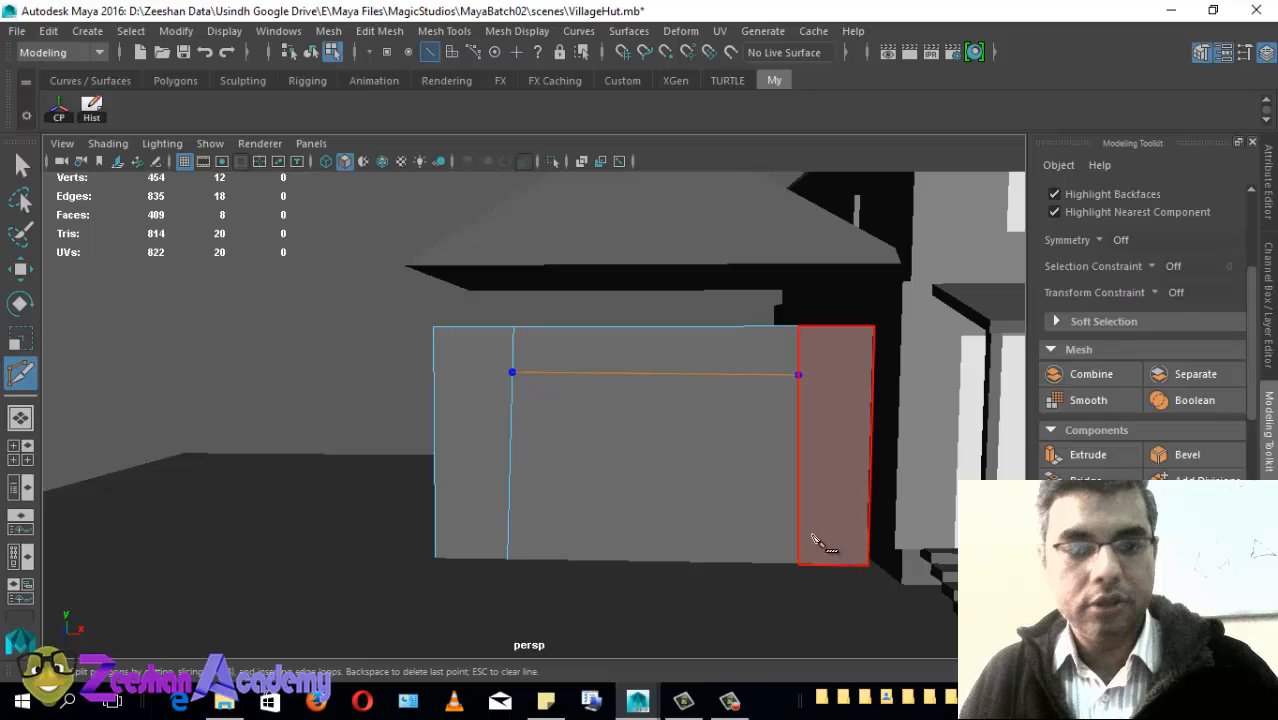
{"action": "key", "text": "BackSpace"}
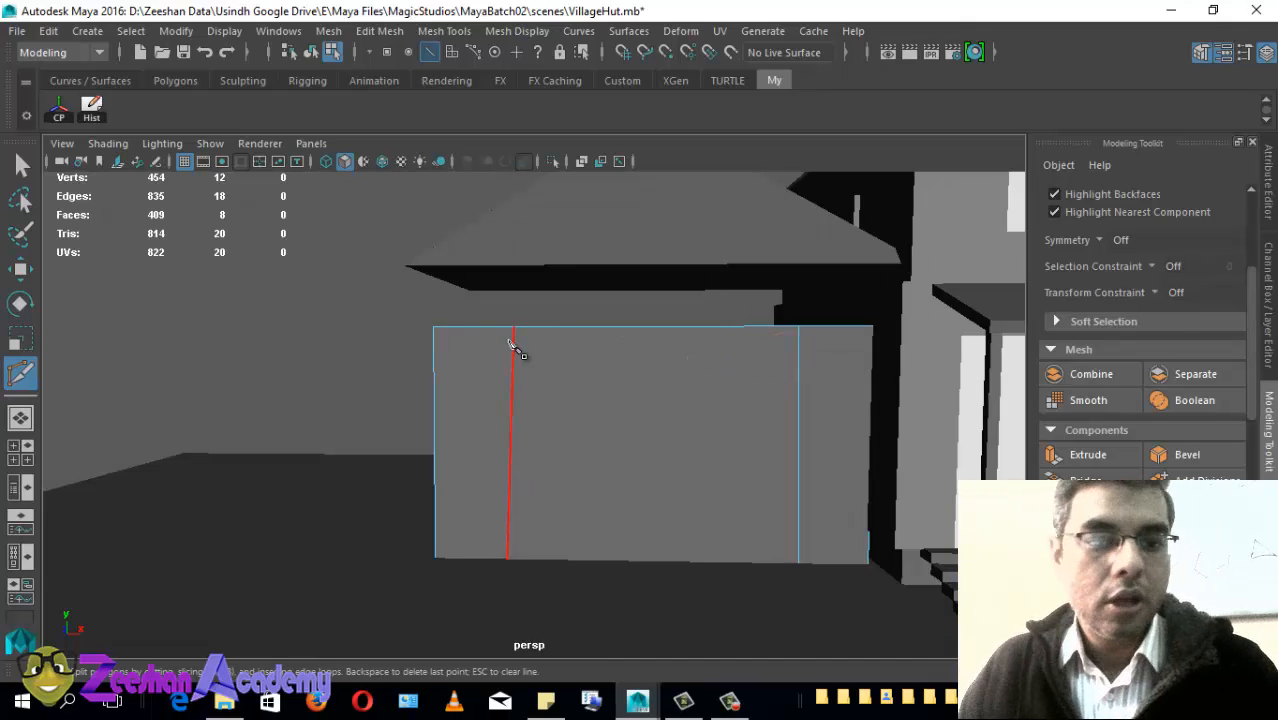
Step: Cut a horizontal edge between the front wall's two vertical edges, slightly below its top edge, and leave Multi-Cut
{"action": "left_click", "coordinate": [513, 349]}
{"action": "left_click", "coordinate": [798, 347]}
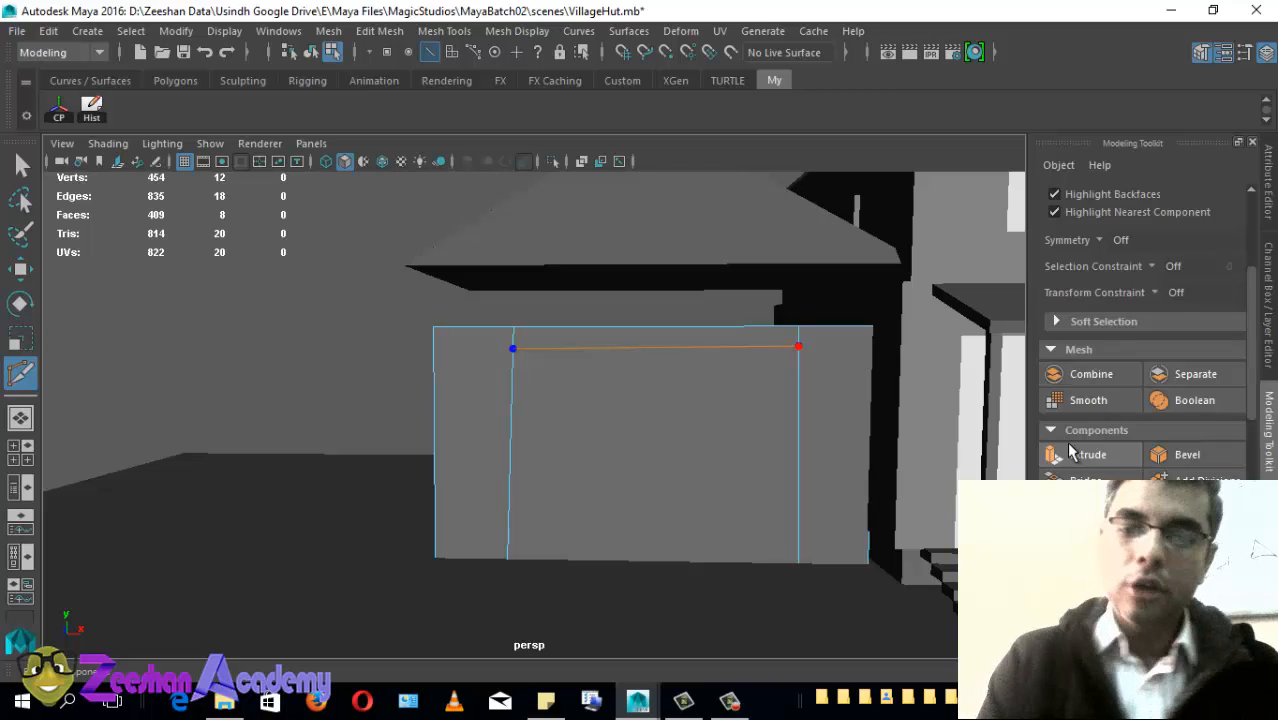
{"action": "key", "text": "Return"}
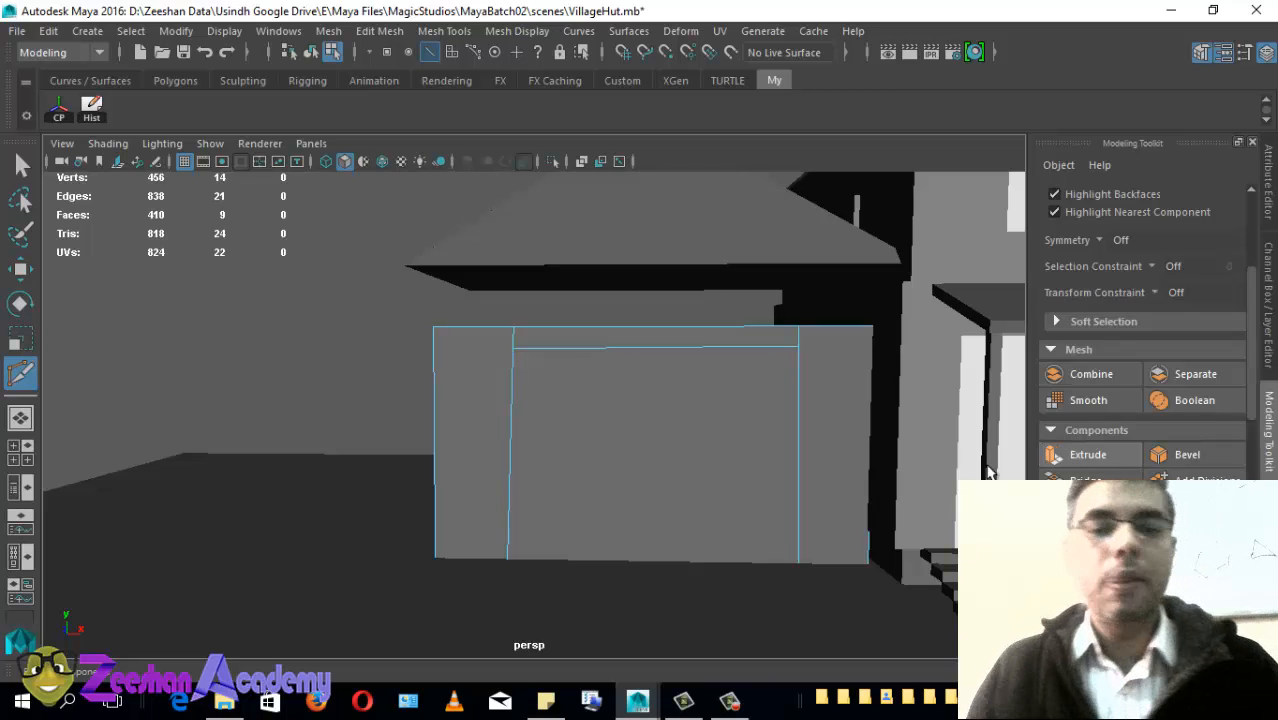
{"action": "left_click_drag", "start_coordinate": [685, 471], "coordinate": [656, 463], "text": "alt"}
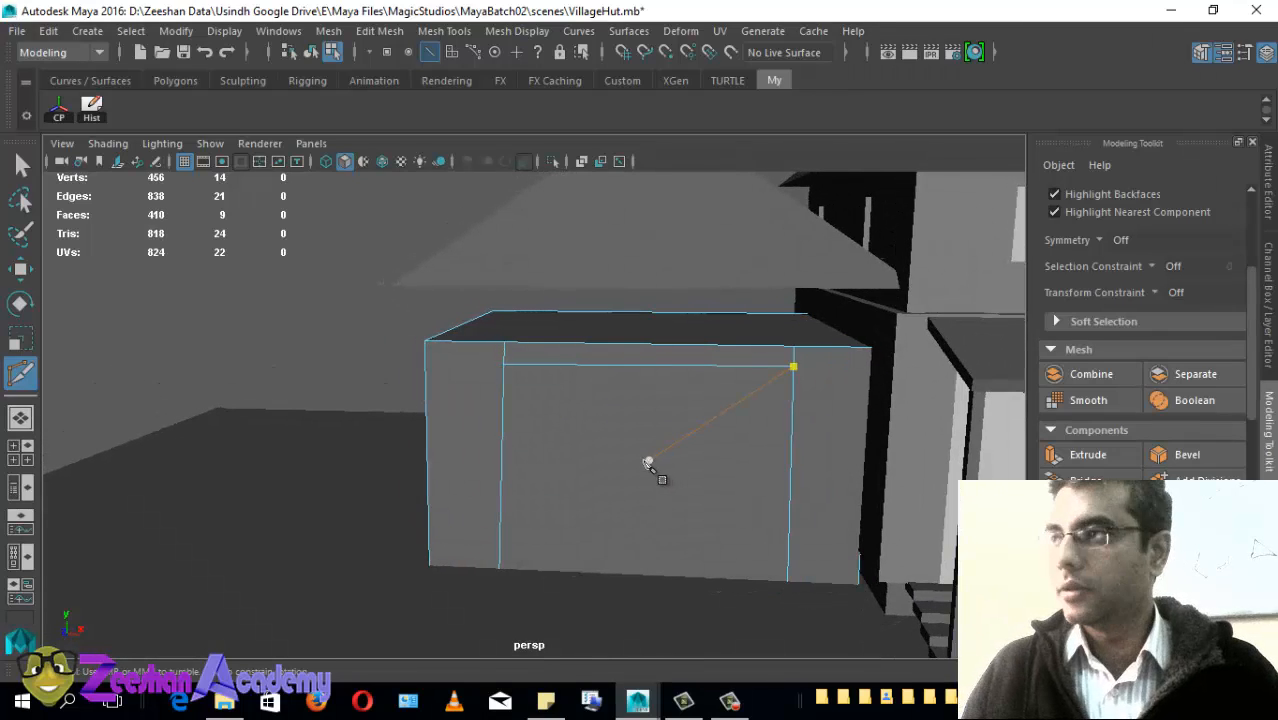
{"action": "middle_click_drag", "start_coordinate": [464, 426], "coordinate": [485, 417], "text": "alt"}
{"action": "right_click_drag", "start_coordinate": [485, 417], "coordinate": [597, 408], "text": "alt"}
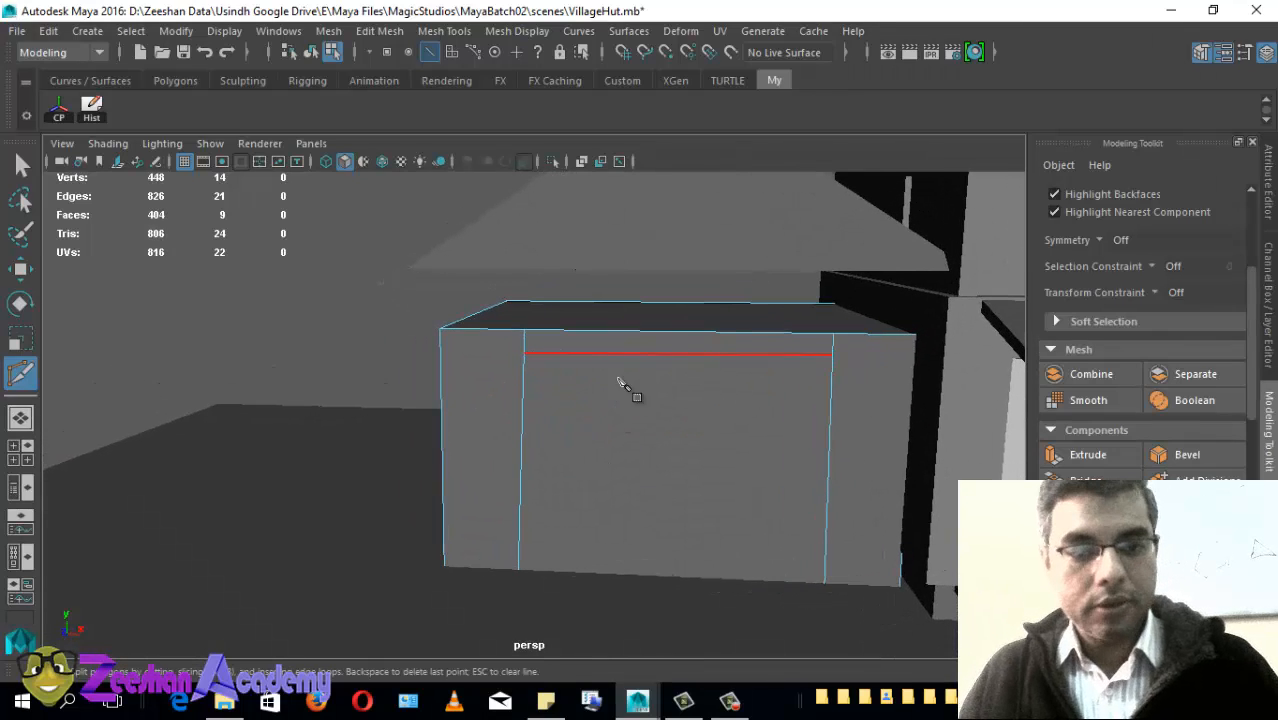
{"action": "key", "text": "q"}
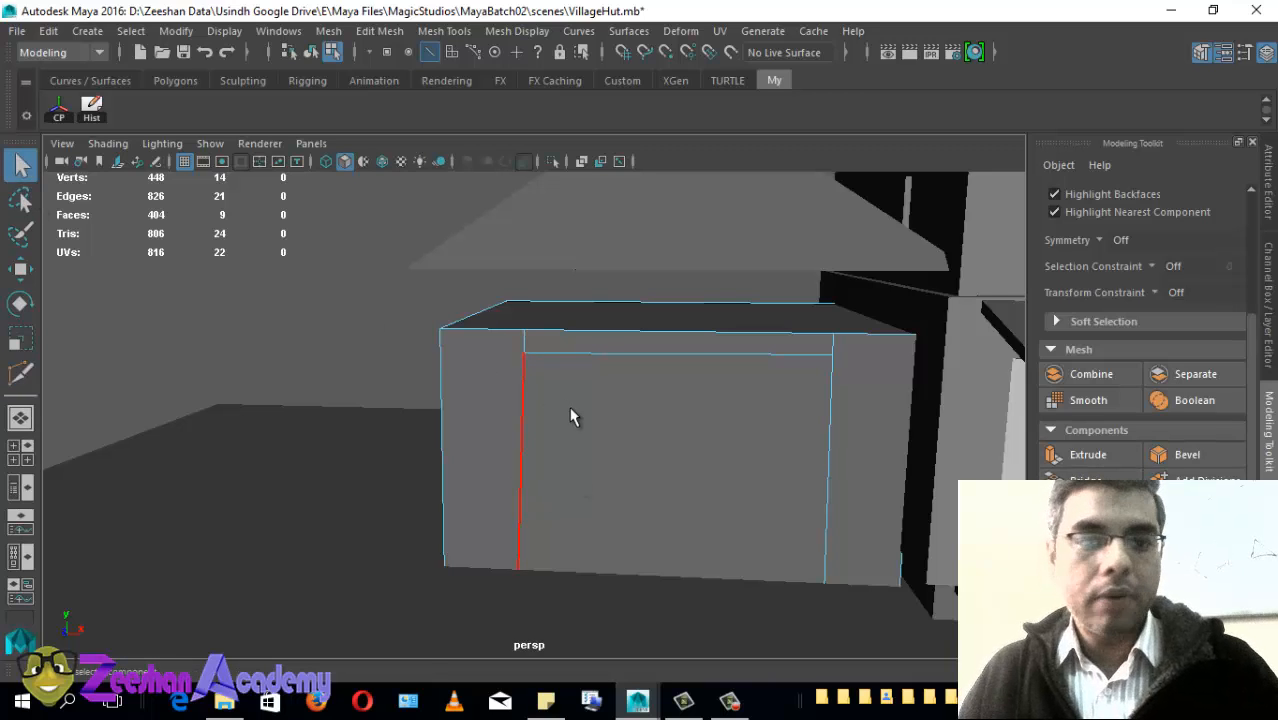
Step: Show the extension's front wall enlarged in the front view and display it as wireframe
{"action": "left_click_drag", "start_coordinate": [615, 412], "coordinate": [676, 442], "text": "alt"}
{"action": "left_click_drag", "start_coordinate": [522, 358], "coordinate": [590, 488], "text": "alt"}
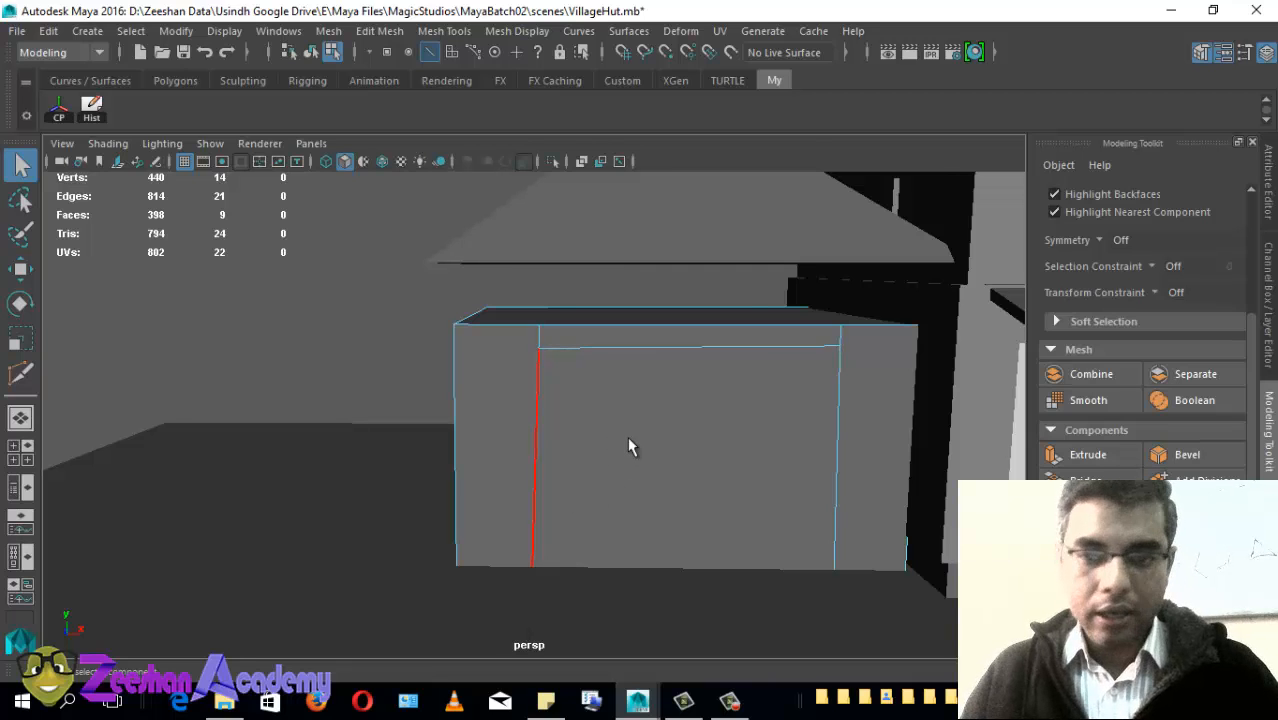
{"action": "key", "text": "space"}
{"action": "scroll", "coordinate": [263, 544], "scroll_direction": "up", "scroll_amount": 4}
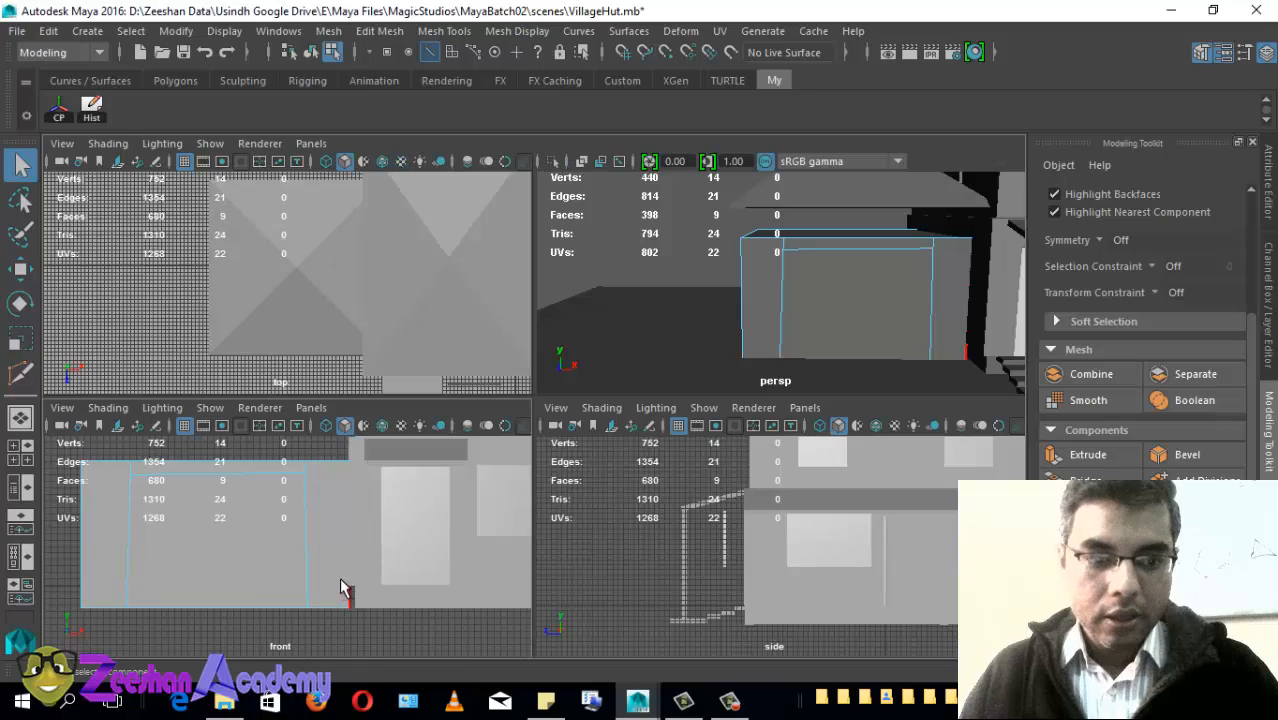
{"action": "key", "text": "space"}
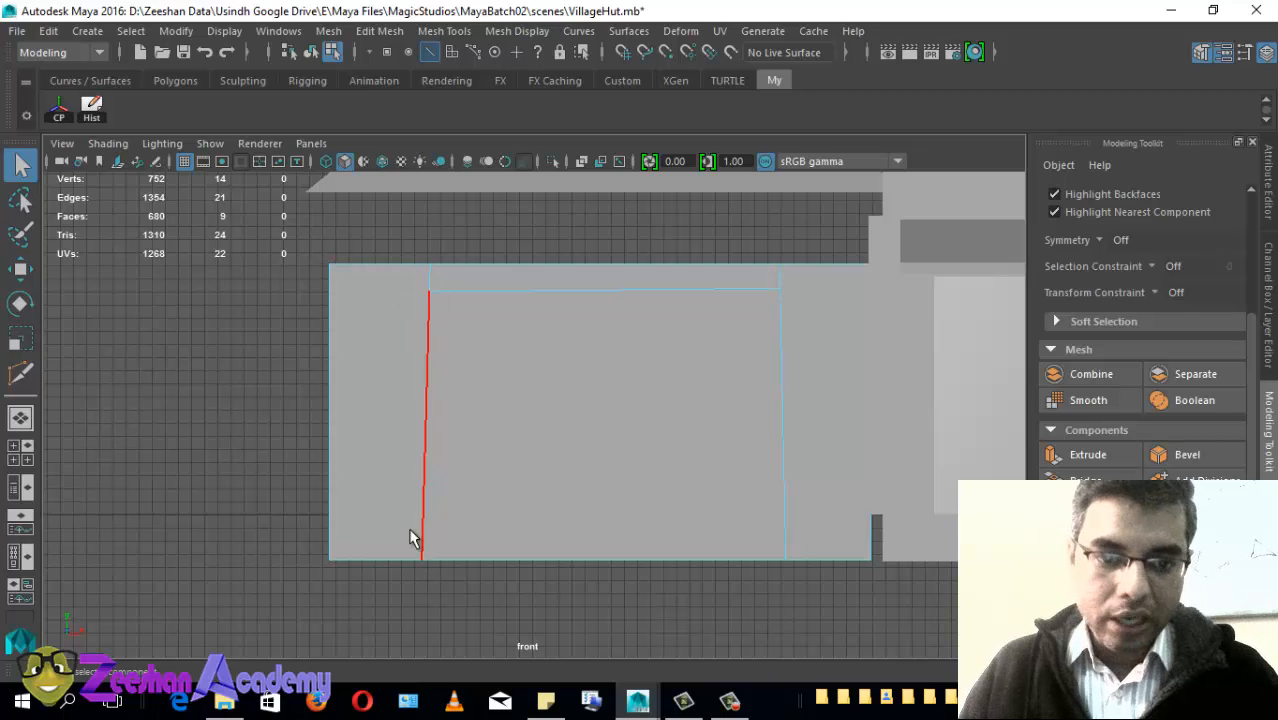
{"action": "key", "text": "4"}
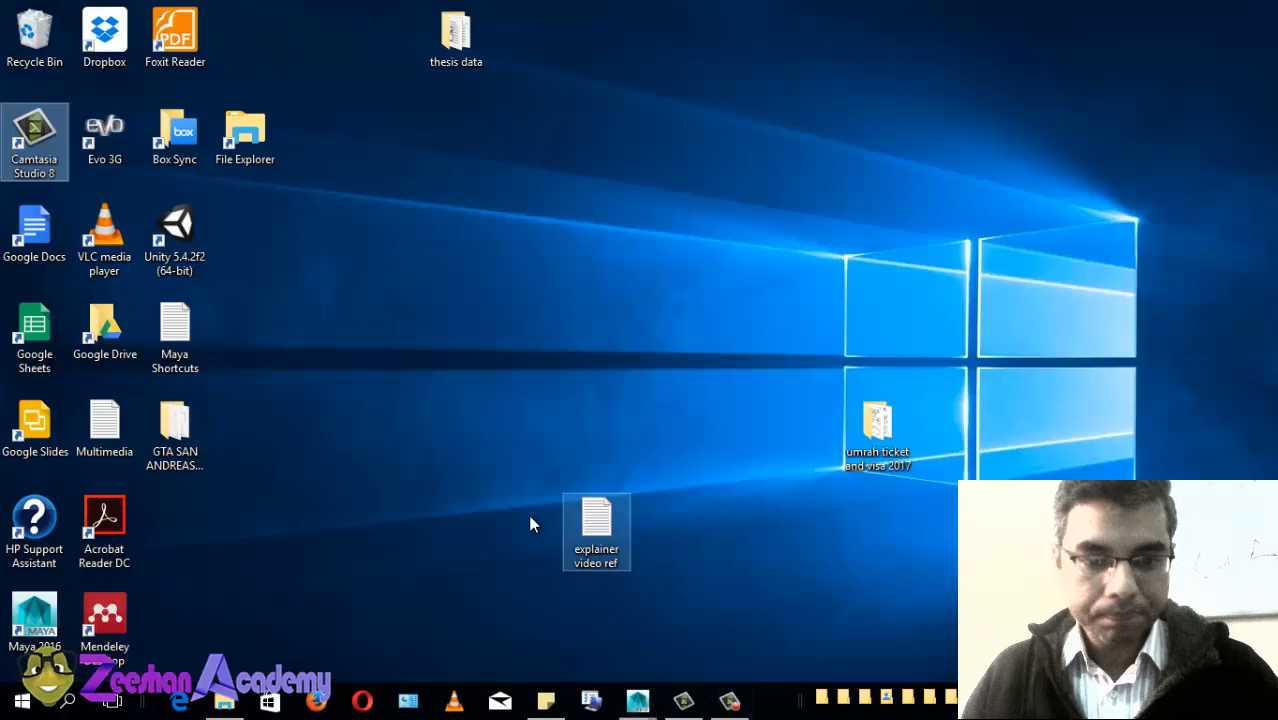
Step: Add the lines "4= Wireframe" and "5= shaded view" to the Maya Shortcuts notes in Notepad, and return to Maya
{"action": "double_click", "coordinate": [175, 335]}
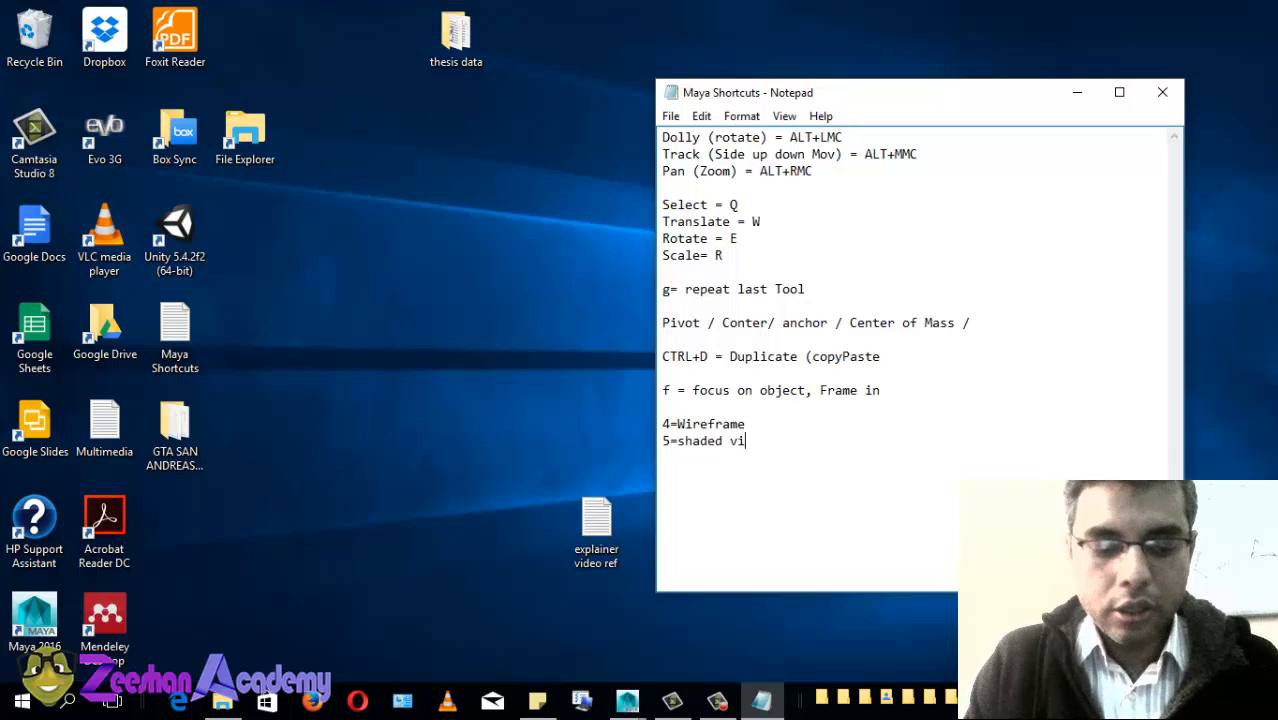
{"action": "left_click", "coordinate": [678, 441]}
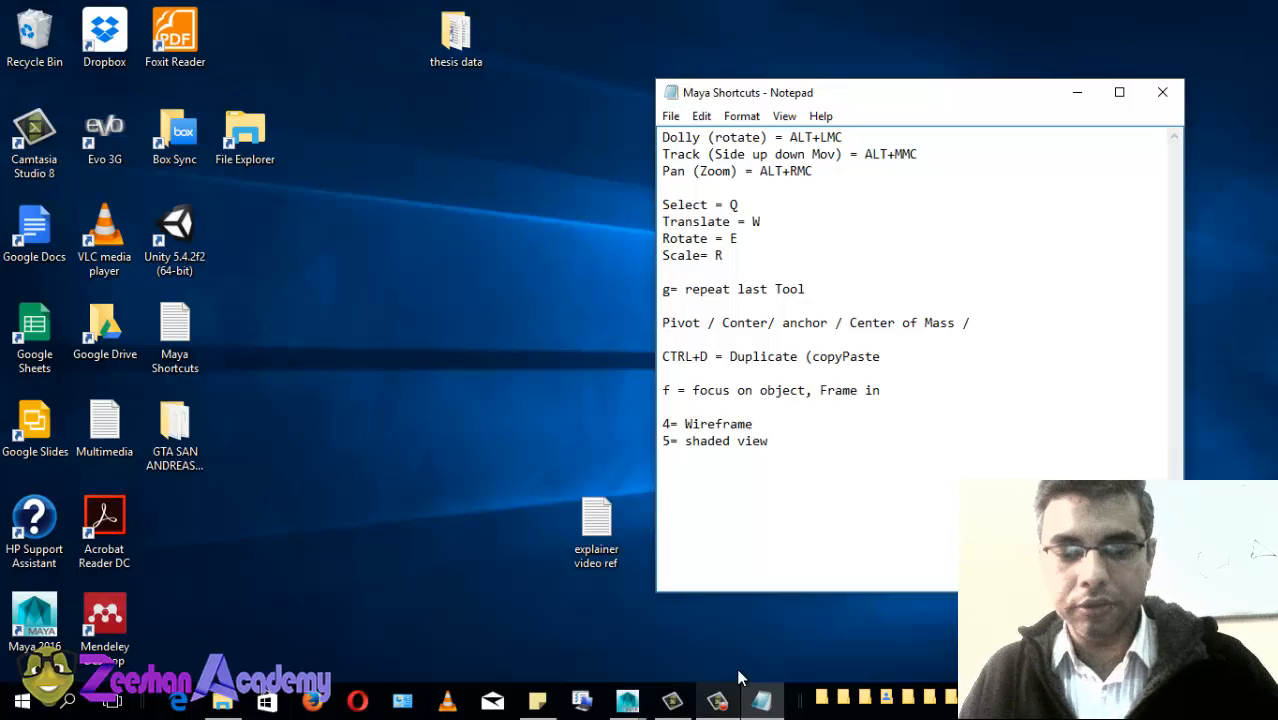
{"action": "left_click", "coordinate": [627, 700]}
{"action": "left_click", "coordinate": [667, 664]}
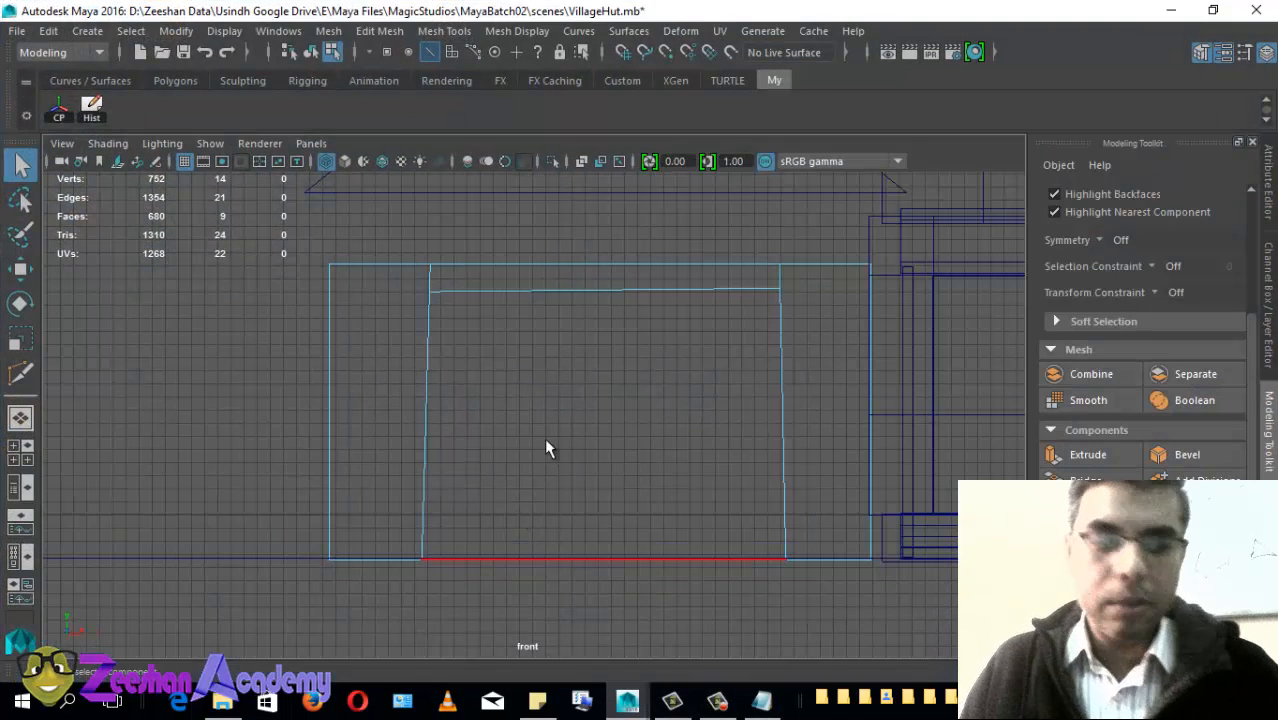
Step: Return to the perspective view, put the extension's box in object selection mode, and display the scene as wireframe
{"action": "middle_click_drag", "start_coordinate": [806, 387], "coordinate": [681, 436], "text": "alt"}
{"action": "key", "text": "space"}
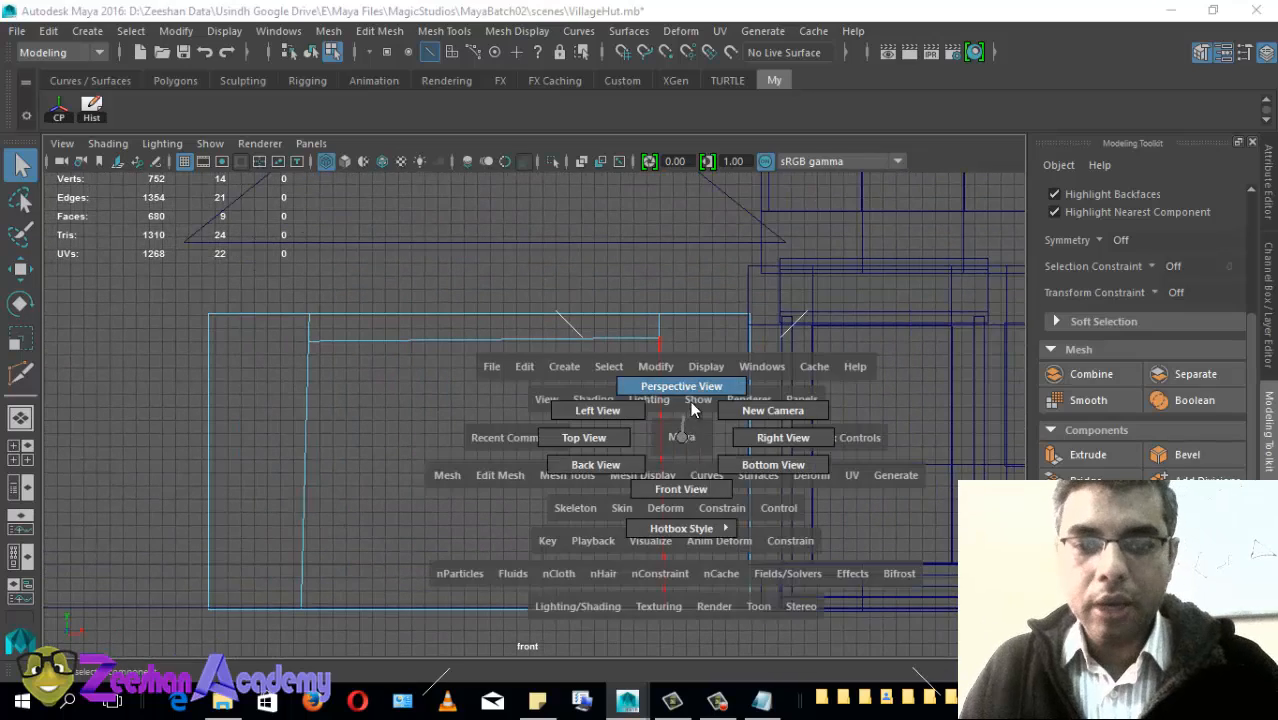
{"action": "key", "text": "space"}
{"action": "key", "text": "space"}
{"action": "right_click_drag", "start_coordinate": [787, 362], "coordinate": [620, 395], "text": "alt"}
{"action": "left_click_drag", "start_coordinate": [620, 395], "coordinate": [715, 418], "text": "alt"}
{"action": "right_click_drag", "start_coordinate": [648, 398], "coordinate": [704, 250]}
{"action": "left_click_drag", "start_coordinate": [768, 442], "coordinate": [579, 428], "text": "alt"}
{"action": "key", "text": "4"}
Step: Examine the extension's front and back wall edges in perspective wireframe from several angles
{"action": "left_click_drag", "start_coordinate": [634, 497], "coordinate": [438, 415], "text": "alt"}
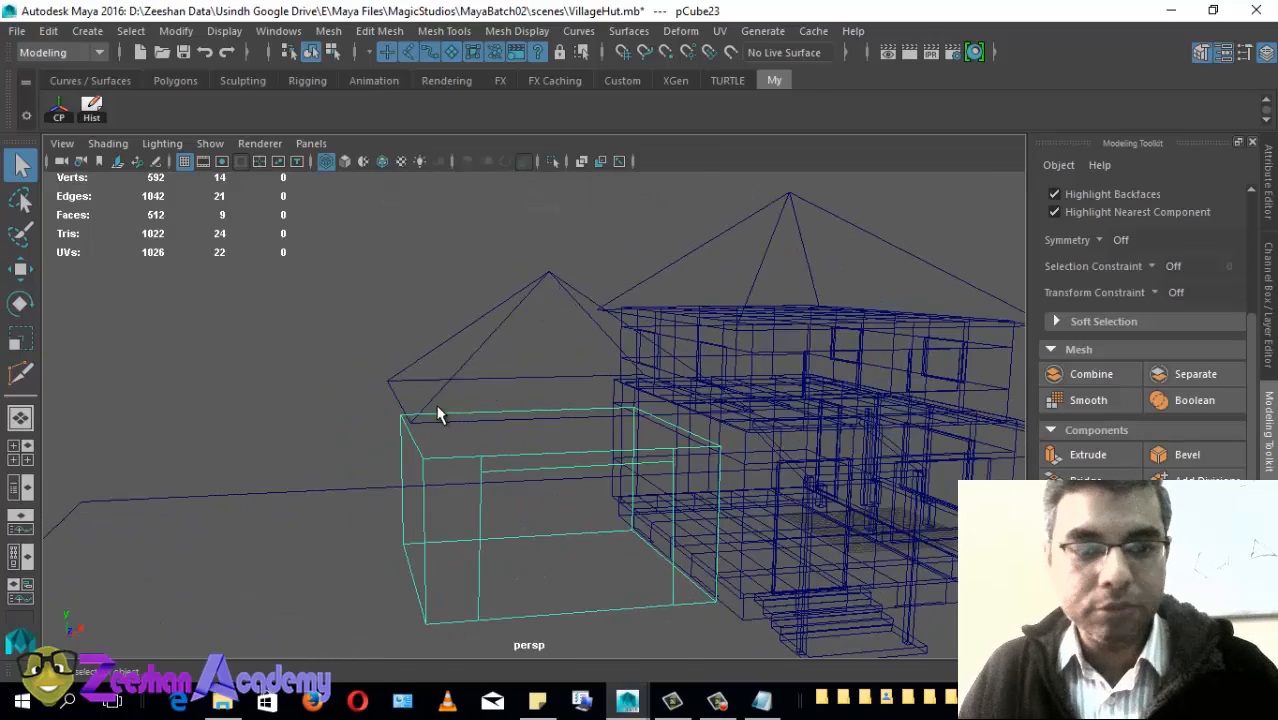
{"action": "left_click_drag", "start_coordinate": [365, 493], "coordinate": [427, 467], "text": "alt"}
{"action": "left_click_drag", "start_coordinate": [417, 568], "coordinate": [470, 552], "text": "alt"}
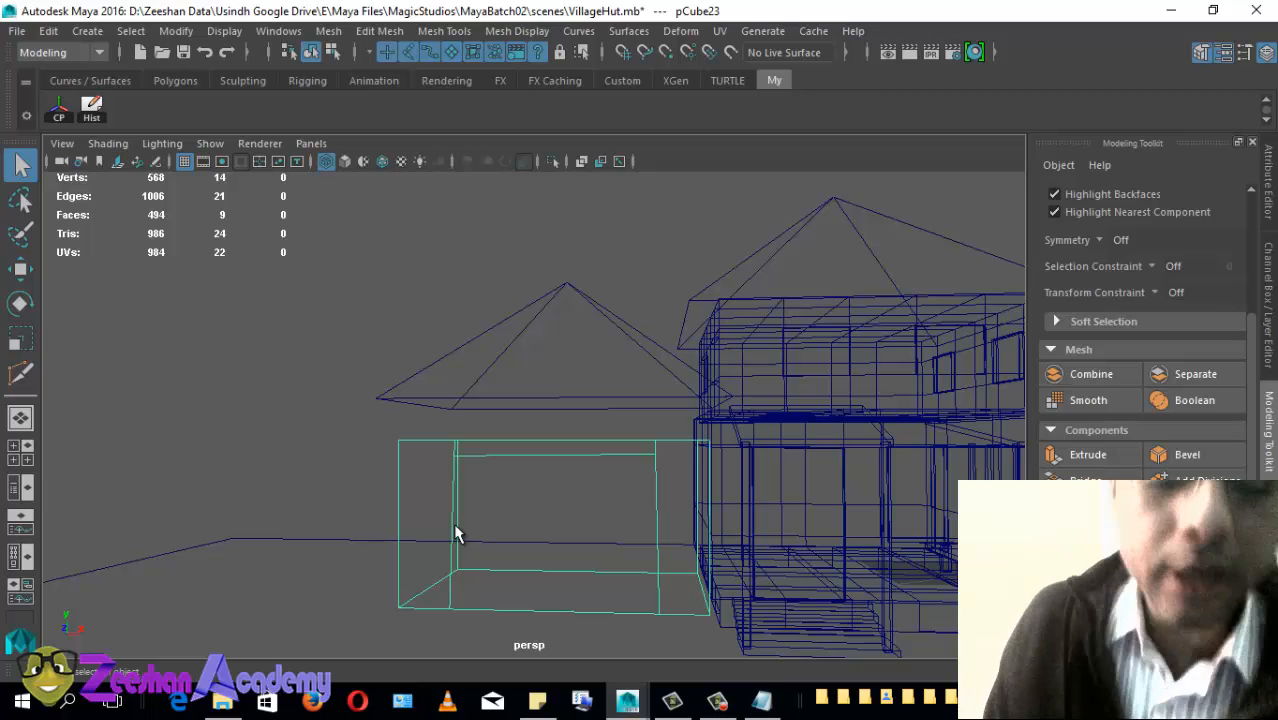
{"action": "left_click_drag", "start_coordinate": [650, 522], "coordinate": [489, 456], "text": "alt"}
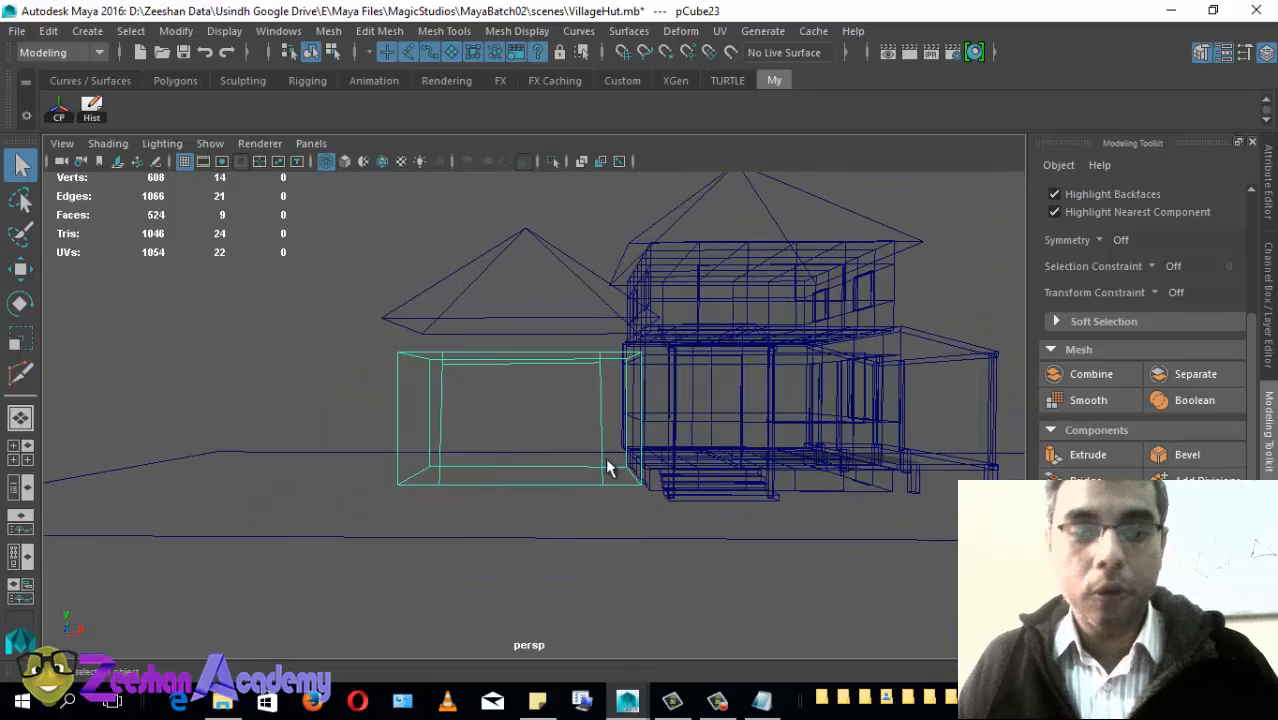
{"action": "left_click_drag", "start_coordinate": [607, 468], "coordinate": [471, 423], "text": "alt"}
{"action": "right_click_drag", "start_coordinate": [471, 423], "coordinate": [661, 433], "text": "alt"}
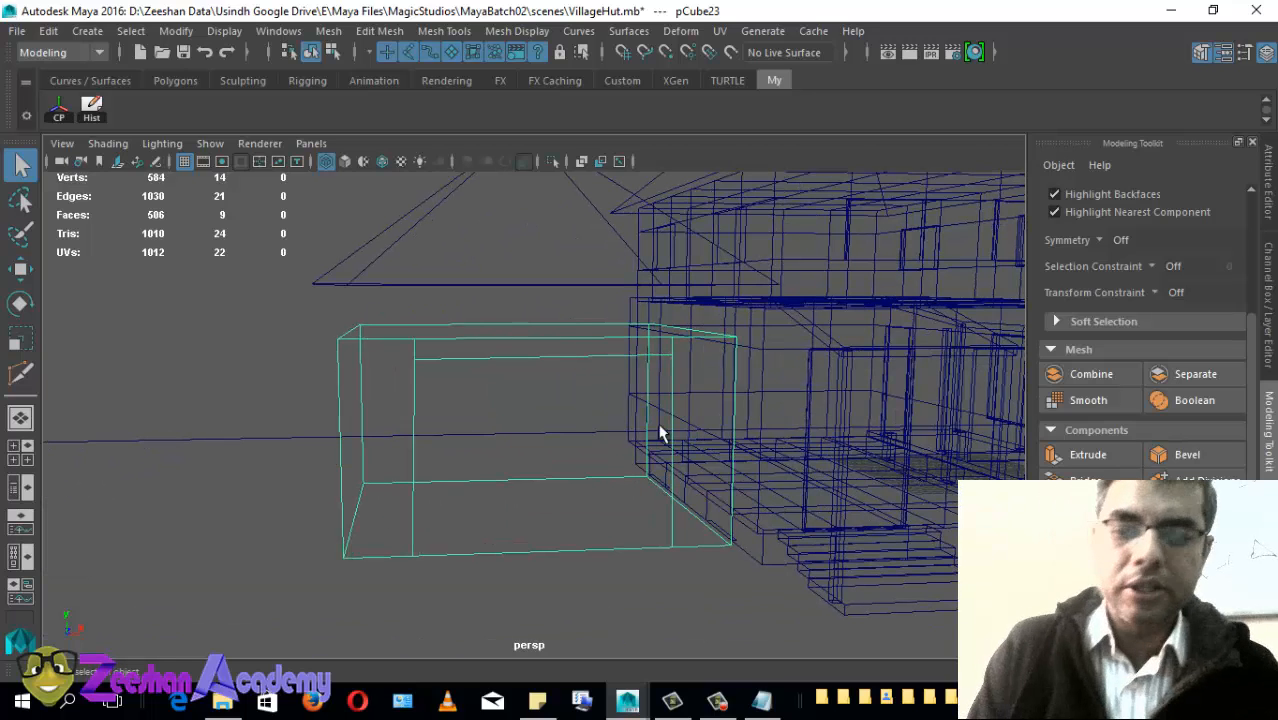
{"action": "left_click_drag", "start_coordinate": [690, 445], "coordinate": [485, 405], "text": "alt"}
Step: Frame the extension's front wall in the front view and switch its box to vertex selection mode
{"action": "key", "text": "space"}
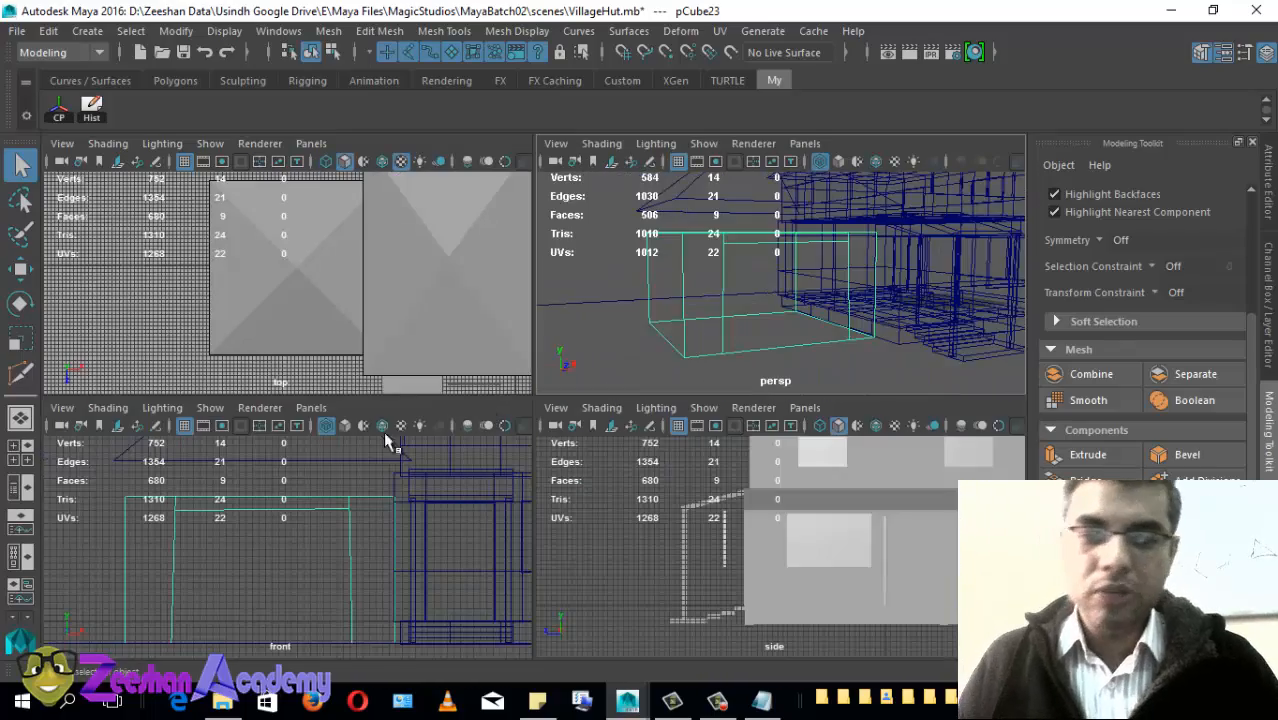
{"action": "key", "text": "space"}
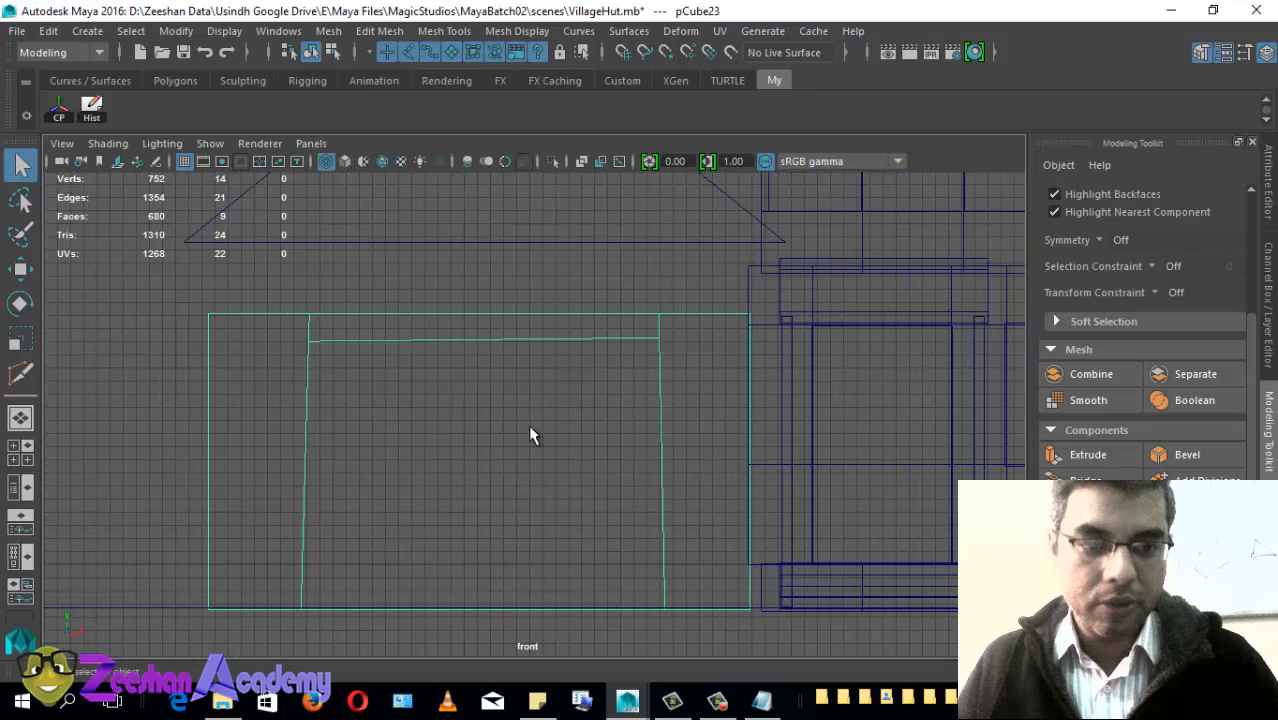
{"action": "middle_click_drag", "start_coordinate": [624, 390], "coordinate": [704, 341], "text": "alt"}
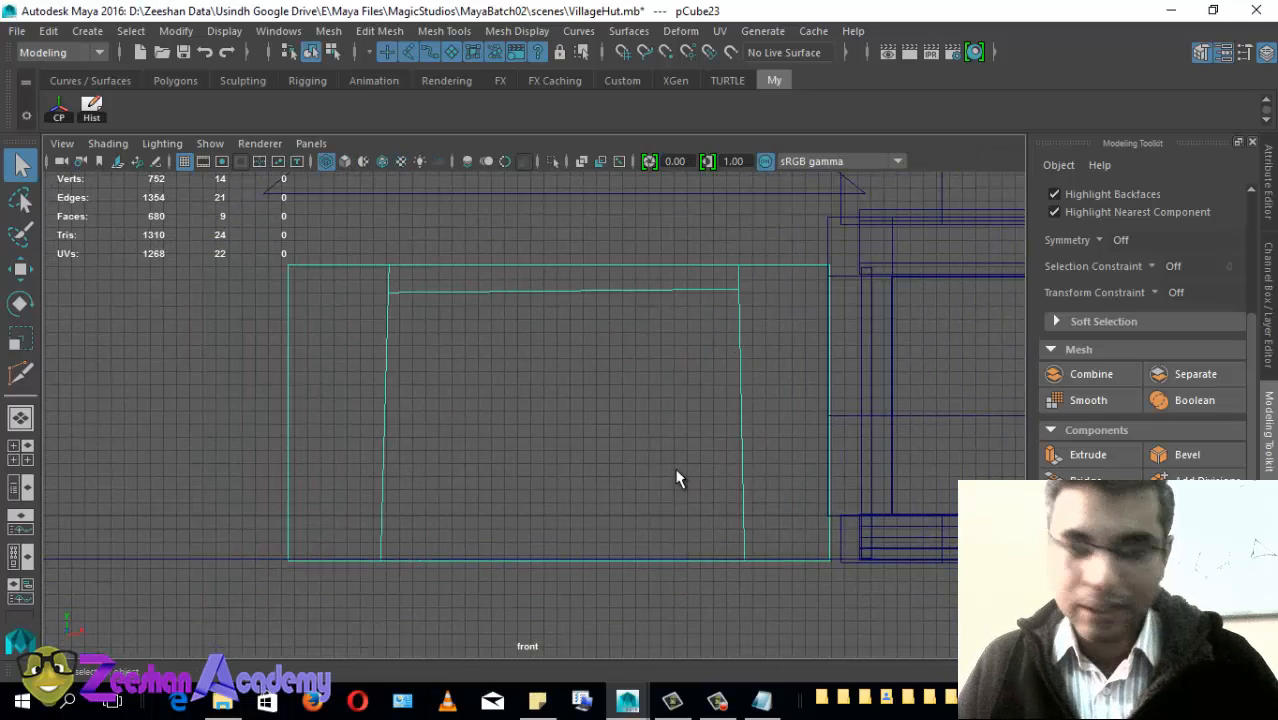
{"action": "middle_click_drag", "start_coordinate": [471, 437], "coordinate": [673, 482], "text": "alt"}
{"action": "scroll", "coordinate": [702, 389], "scroll_direction": "up", "scroll_amount": 2}
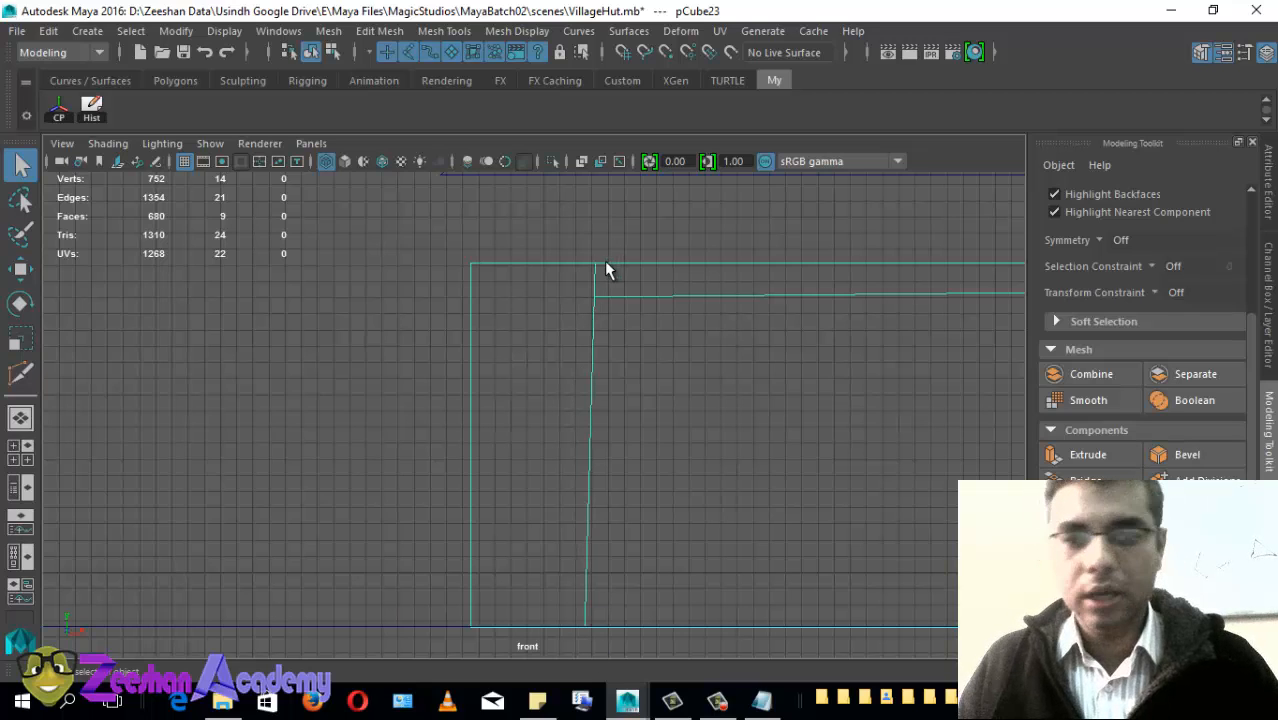
{"action": "middle_click_drag", "start_coordinate": [811, 289], "coordinate": [681, 287], "text": "alt"}
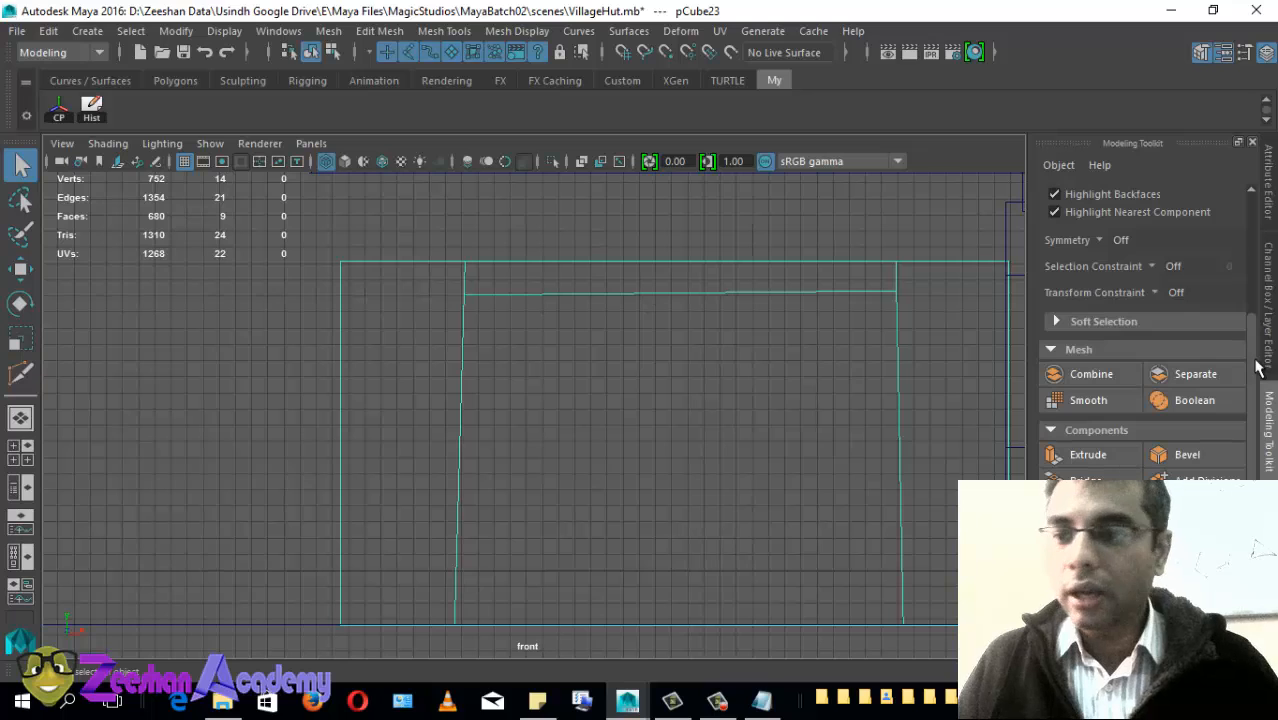
{"action": "left_click_drag", "start_coordinate": [1257, 358], "coordinate": [1251, 232]}
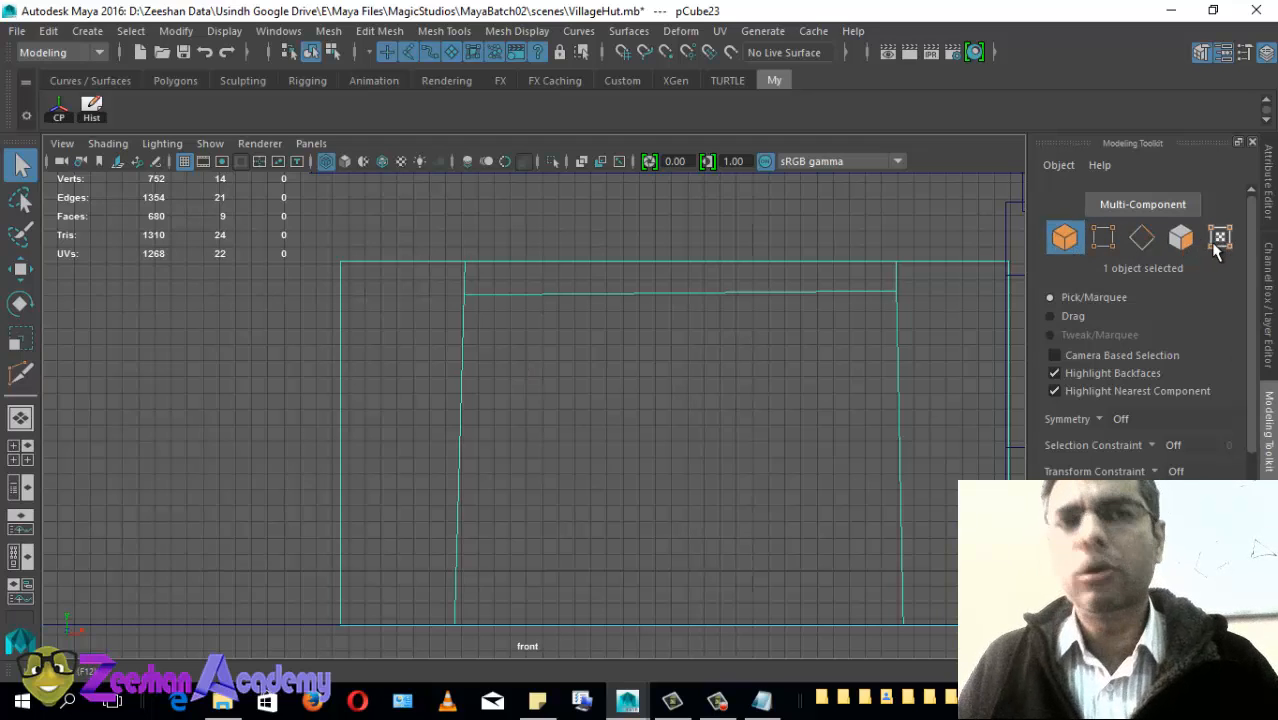
{"action": "left_click", "coordinate": [1104, 237]}
{"action": "middle_click_drag", "start_coordinate": [466, 331], "coordinate": [453, 293], "text": "alt"}
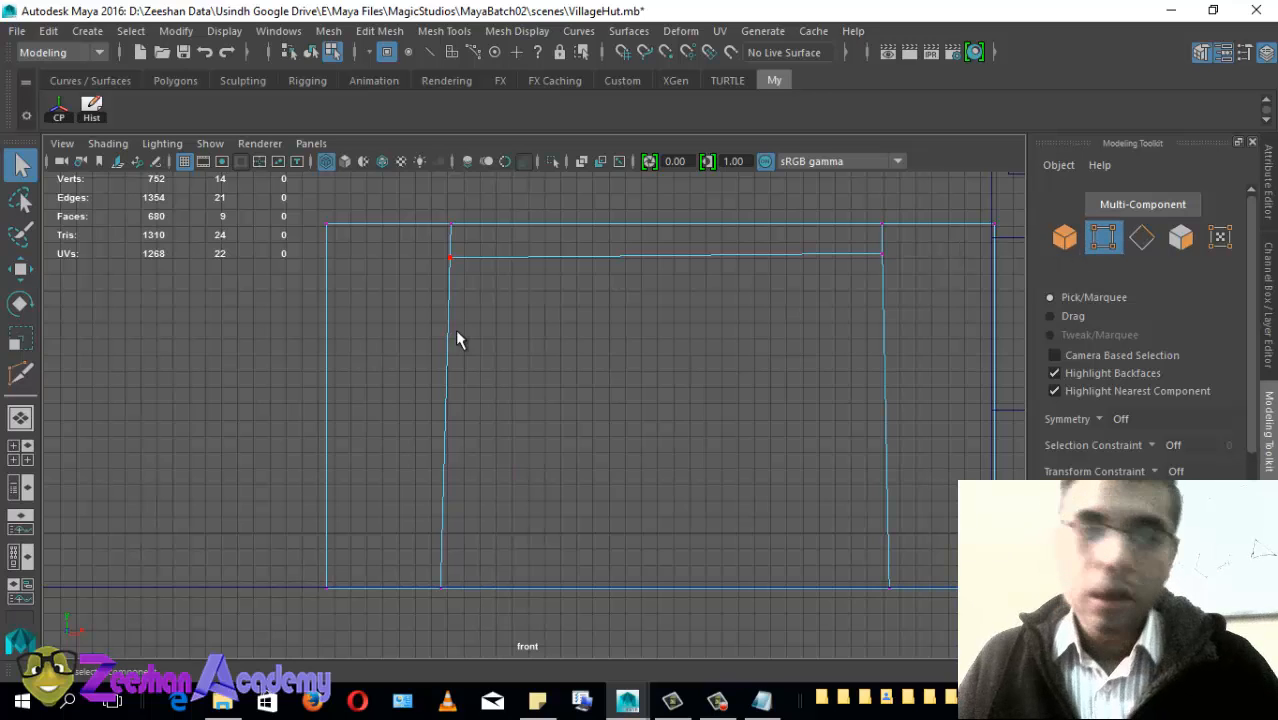
{"action": "middle_click_drag", "start_coordinate": [499, 320], "coordinate": [520, 346], "text": "alt"}
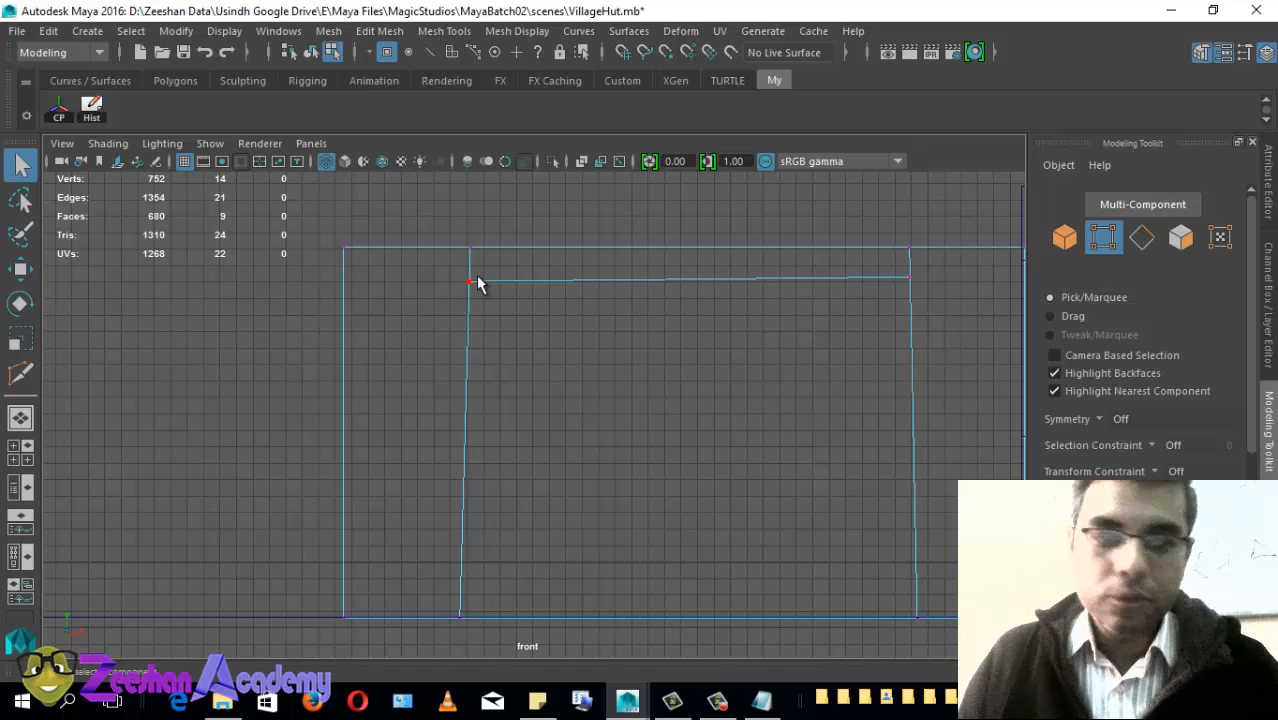
Step: Try to move the vertex joining the outer vertical edge and the horizontal cut sideways over the bottom vertex, and undo it
{"action": "left_click_drag", "start_coordinate": [450, 263], "coordinate": [507, 304]}
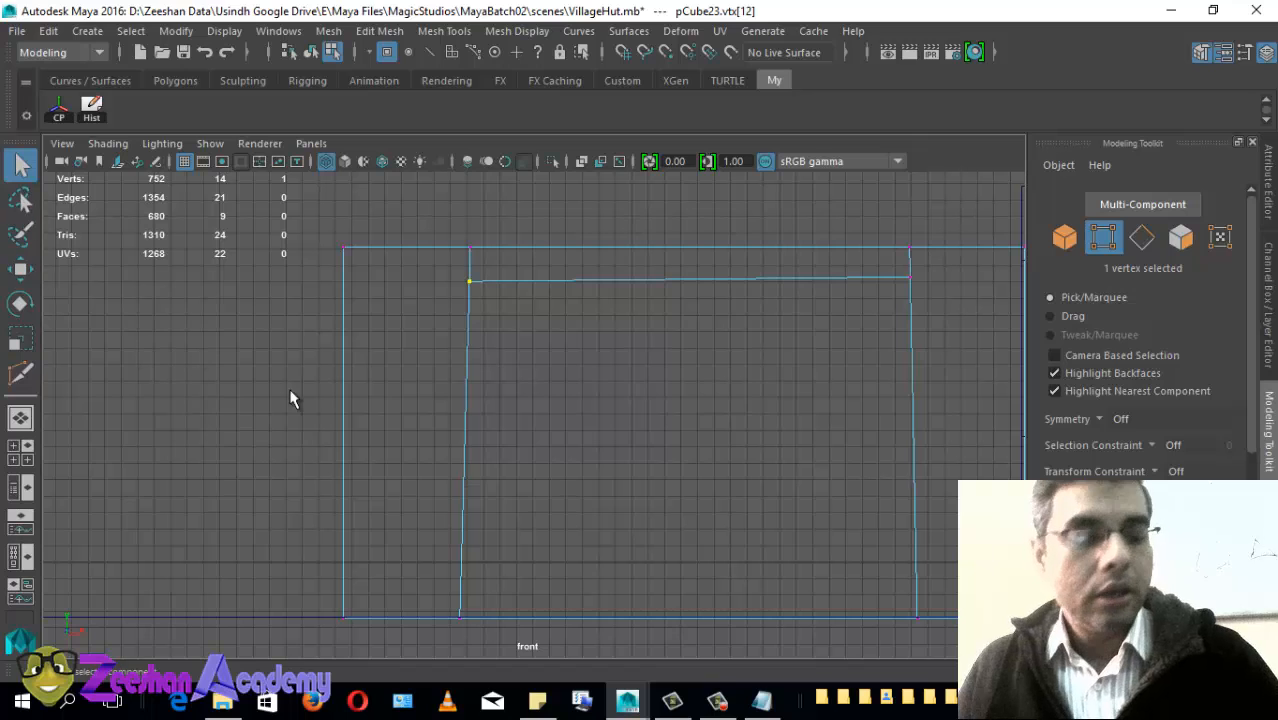
{"action": "key", "text": "w"}
{"action": "left_click_drag", "start_coordinate": [560, 283], "coordinate": [547, 335]}
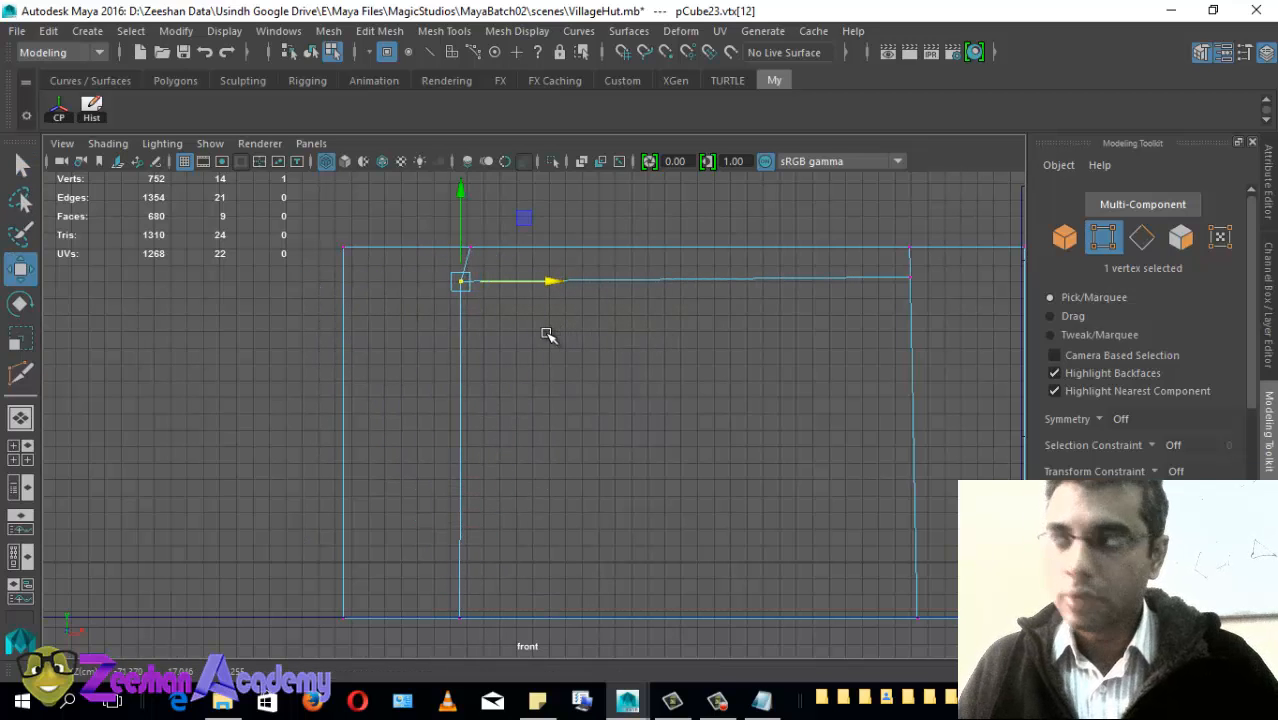
{"action": "key", "text": "ctrl+z"}
Step: Move the bottom vertex of the front wall's outer vertical edge sideways to line it up with the vertices above
{"action": "middle_click_drag", "start_coordinate": [528, 362], "coordinate": [532, 347], "text": "alt"}
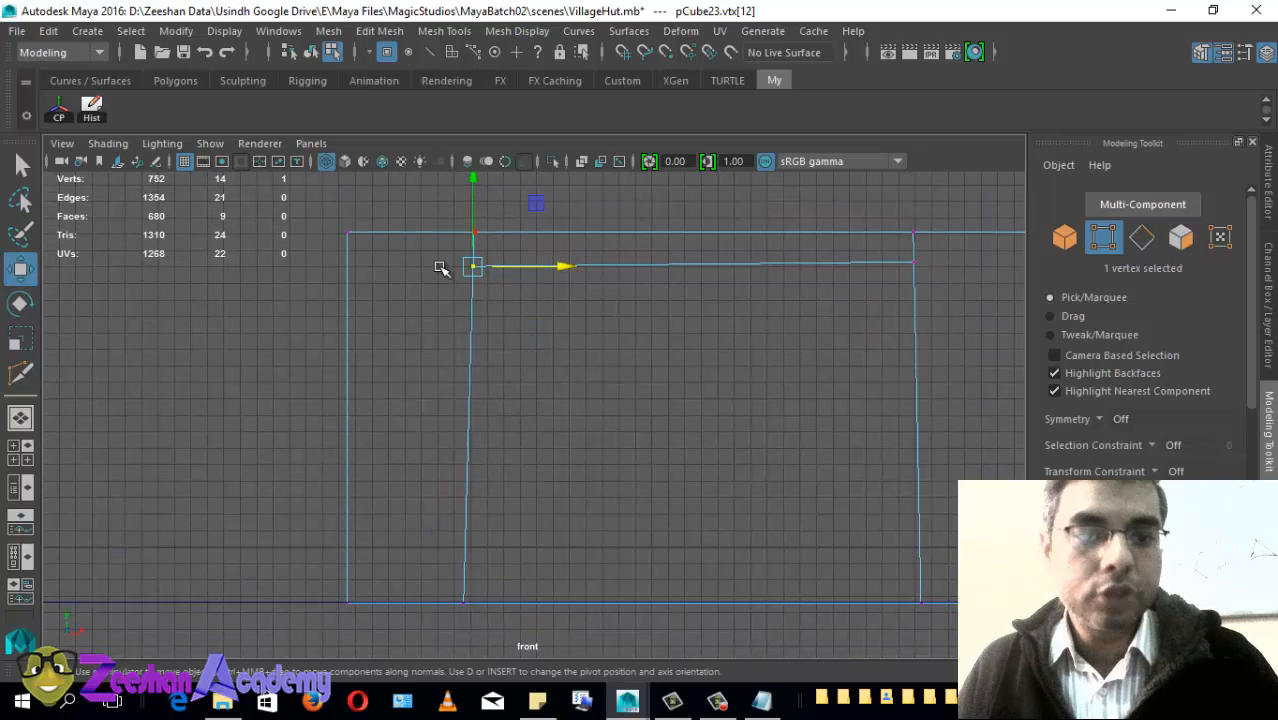
{"action": "middle_click_drag", "start_coordinate": [462, 296], "coordinate": [469, 315], "text": "alt"}
{"action": "right_click_drag", "start_coordinate": [469, 315], "coordinate": [504, 366], "text": "alt"}
{"action": "middle_click_drag", "start_coordinate": [496, 274], "coordinate": [508, 282], "text": "alt"}
{"action": "right_click_drag", "start_coordinate": [509, 284], "coordinate": [619, 368], "text": "alt"}
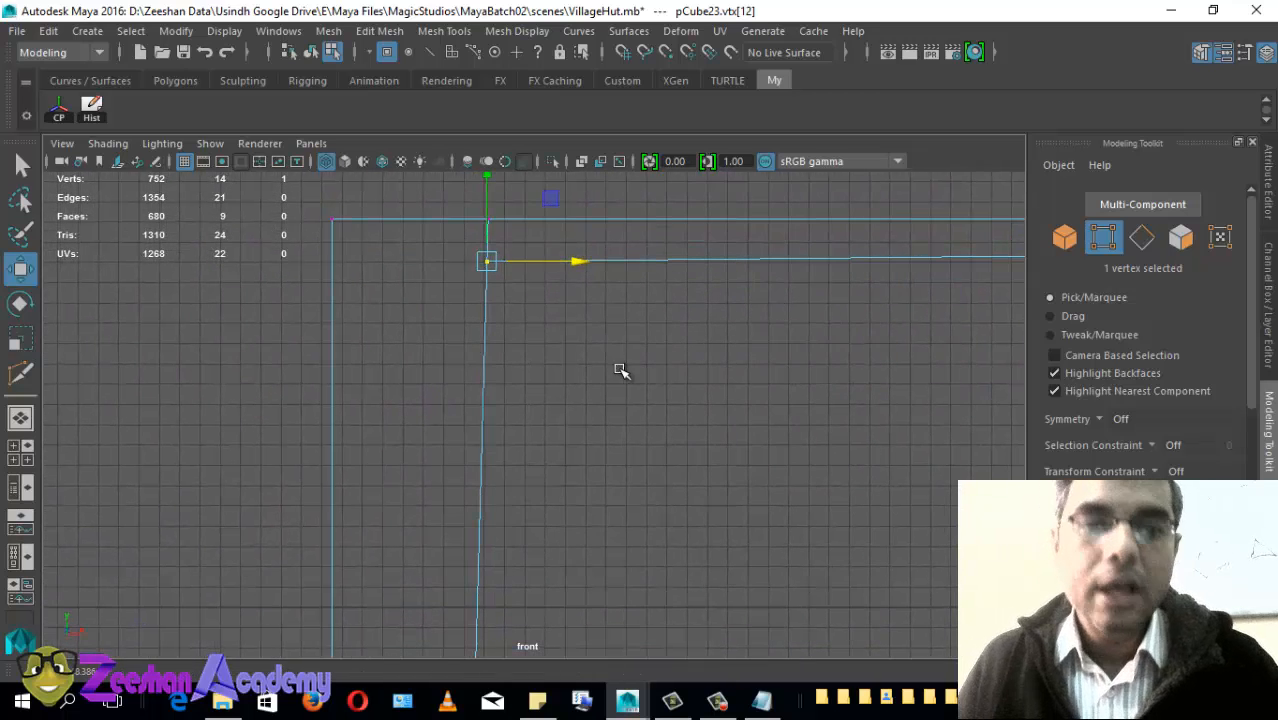
{"action": "middle_click_drag", "start_coordinate": [507, 358], "coordinate": [522, 291], "text": "alt"}
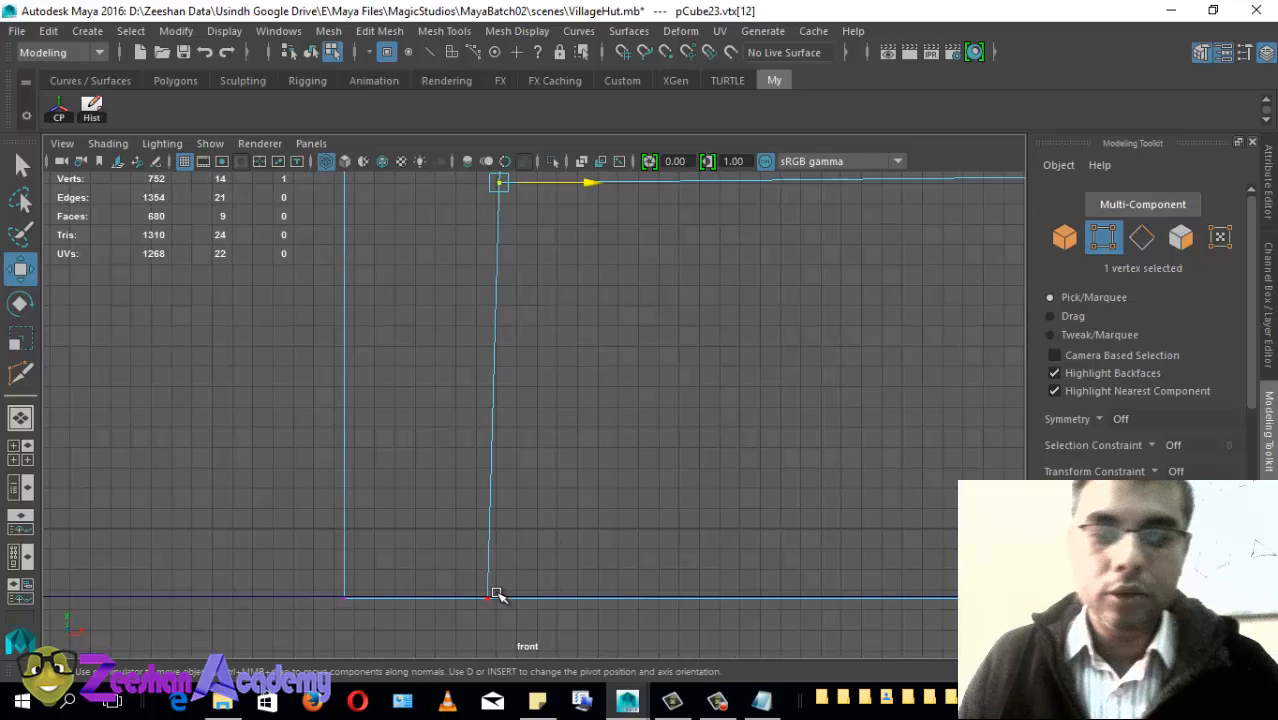
{"action": "left_click_drag", "start_coordinate": [462, 582], "coordinate": [506, 618]}
{"action": "middle_click_drag", "start_coordinate": [592, 443], "coordinate": [599, 528], "text": "alt"}
{"action": "right_click_drag", "start_coordinate": [599, 528], "coordinate": [582, 542], "text": "alt"}
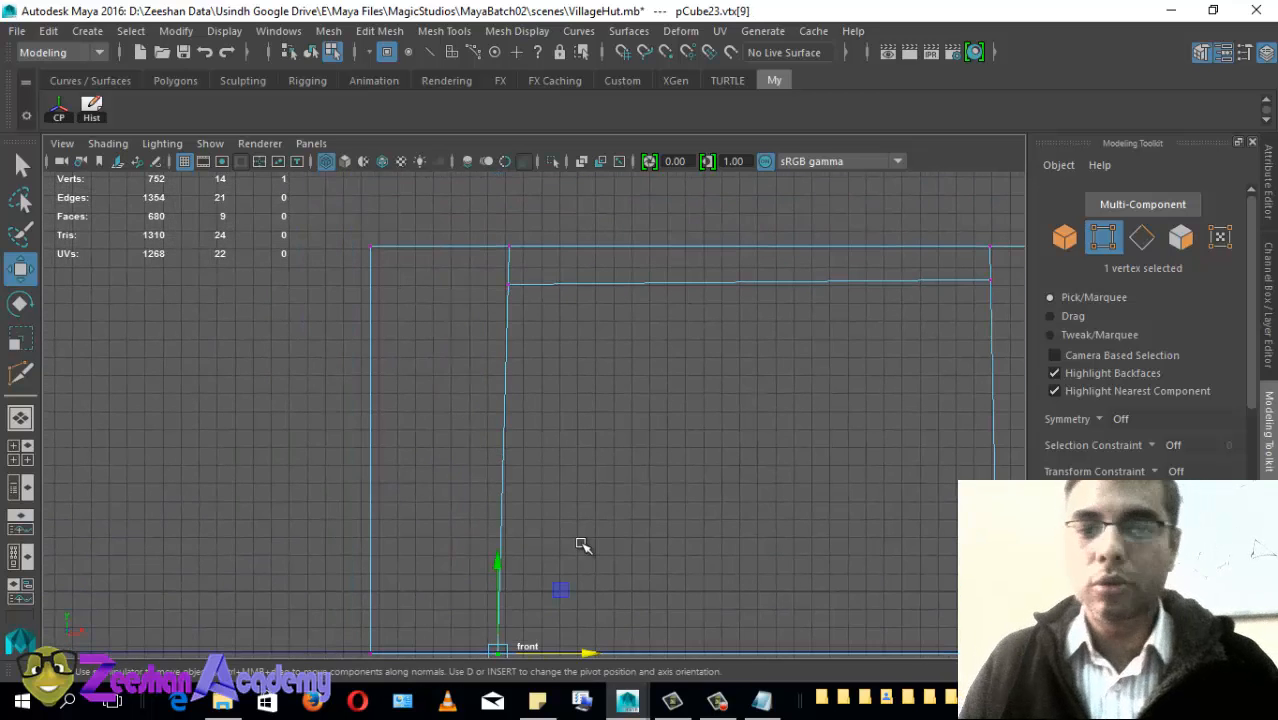
{"action": "middle_click_drag", "start_coordinate": [579, 487], "coordinate": [601, 435], "text": "alt"}
{"action": "right_click_drag", "start_coordinate": [531, 513], "coordinate": [635, 490], "text": "alt"}
{"action": "middle_click_drag", "start_coordinate": [653, 473], "coordinate": [651, 362], "text": "alt"}
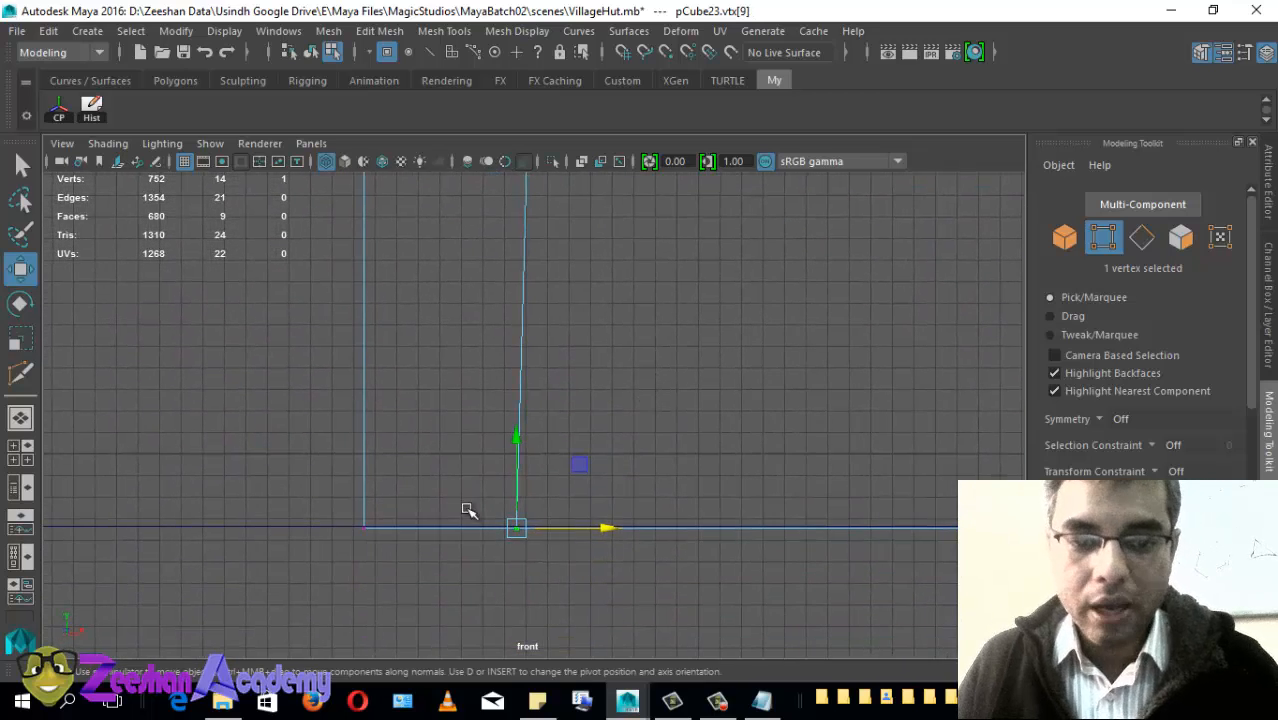
{"action": "left_click_drag", "start_coordinate": [468, 506], "coordinate": [538, 560]}
{"action": "left_click_drag", "start_coordinate": [606, 530], "coordinate": [615, 531]}
Step: Shift the outer vertical edge's top vertex and its junction vertex with the horizontal cut sideways to straighten the edge
{"action": "middle_click_drag", "start_coordinate": [602, 373], "coordinate": [642, 657], "text": "alt"}
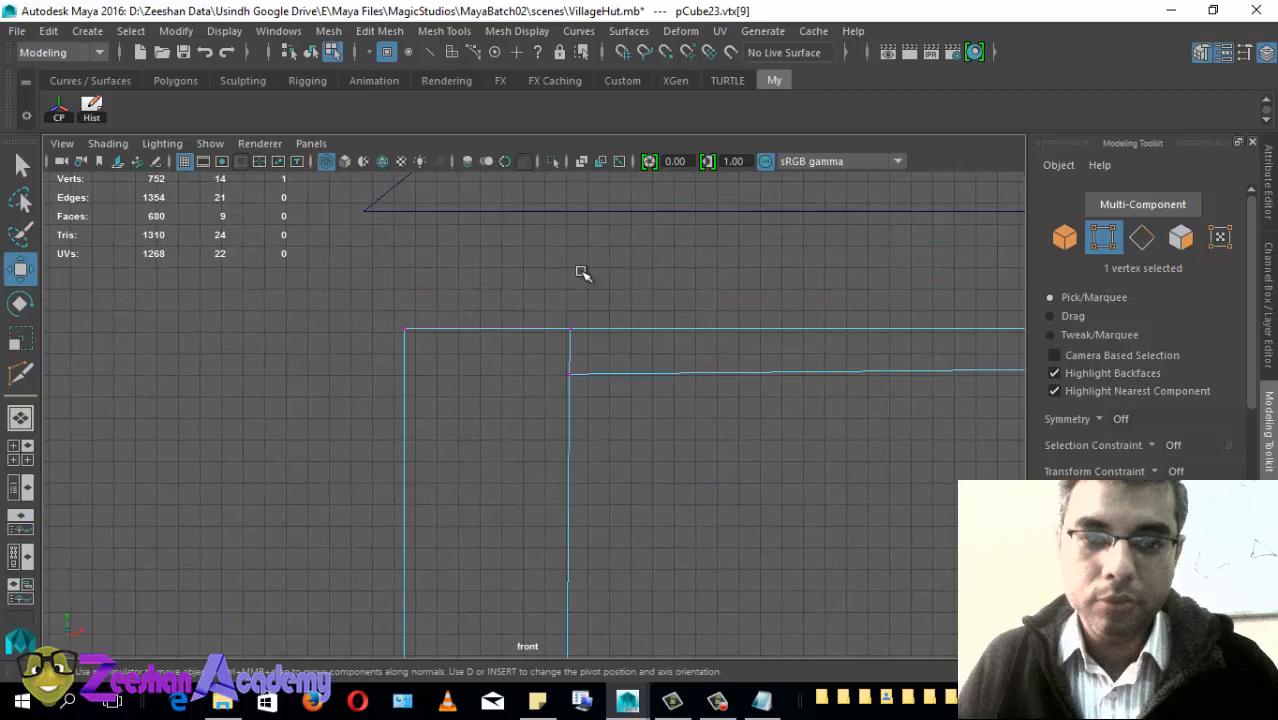
{"action": "left_click", "coordinate": [561, 322]}
{"action": "right_click_drag", "start_coordinate": [542, 357], "coordinate": [611, 313], "text": "alt"}
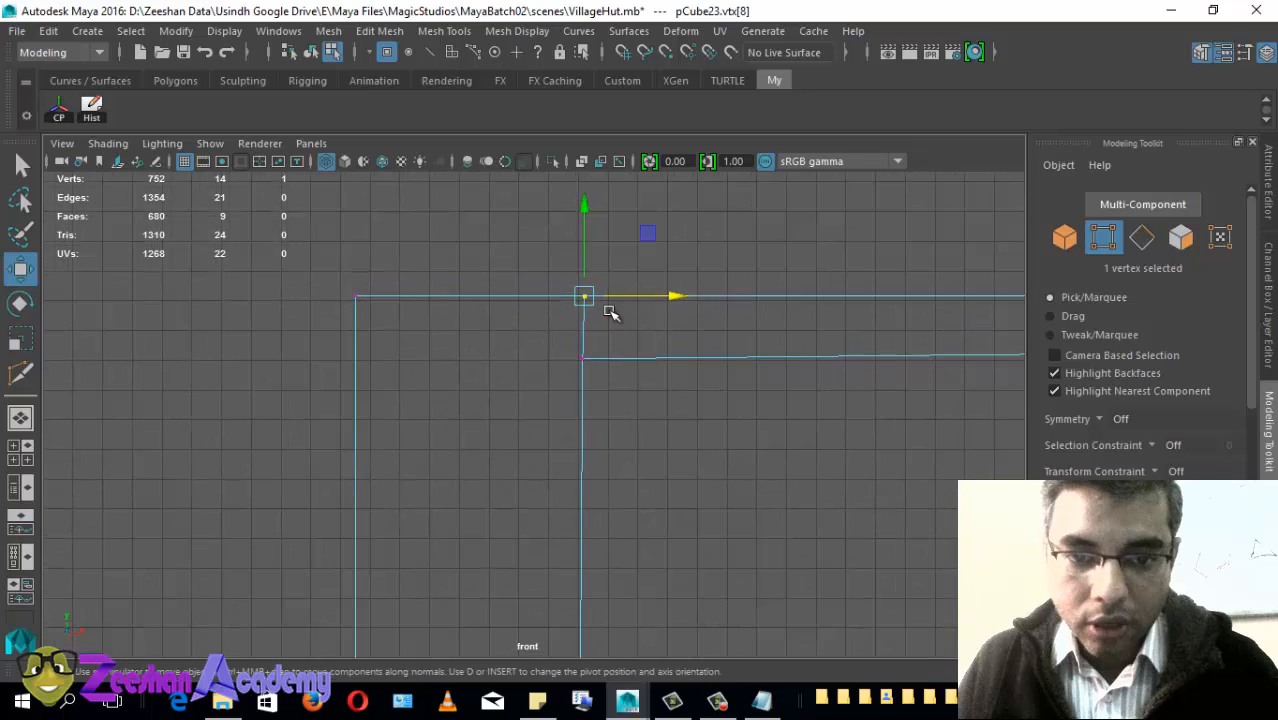
{"action": "left_click_drag", "start_coordinate": [660, 297], "coordinate": [667, 296]}
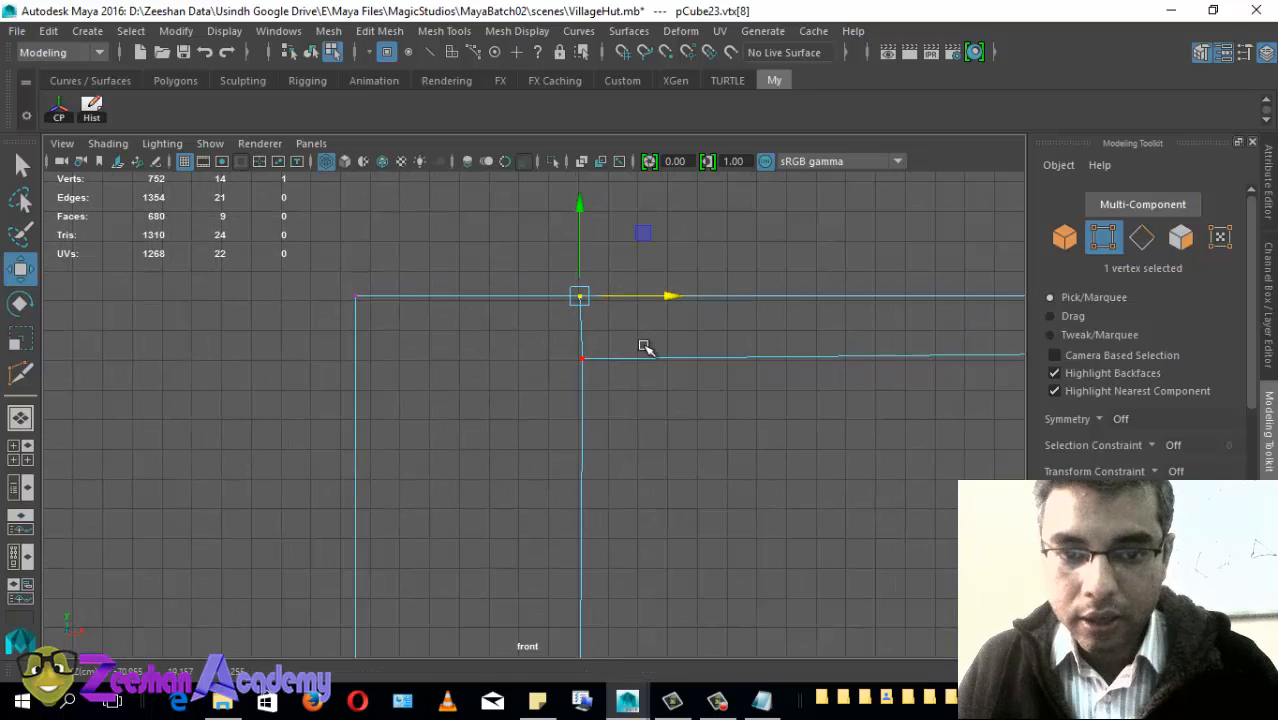
{"action": "left_click_drag", "start_coordinate": [635, 343], "coordinate": [560, 384]}
{"action": "left_click_drag", "start_coordinate": [678, 360], "coordinate": [673, 359]}
Step: Fine-tune the junction vertex of the outer vertical edge sideways until it lies between the top and bottom vertices
{"action": "middle_click_drag", "start_coordinate": [671, 501], "coordinate": [689, 436], "text": "alt"}
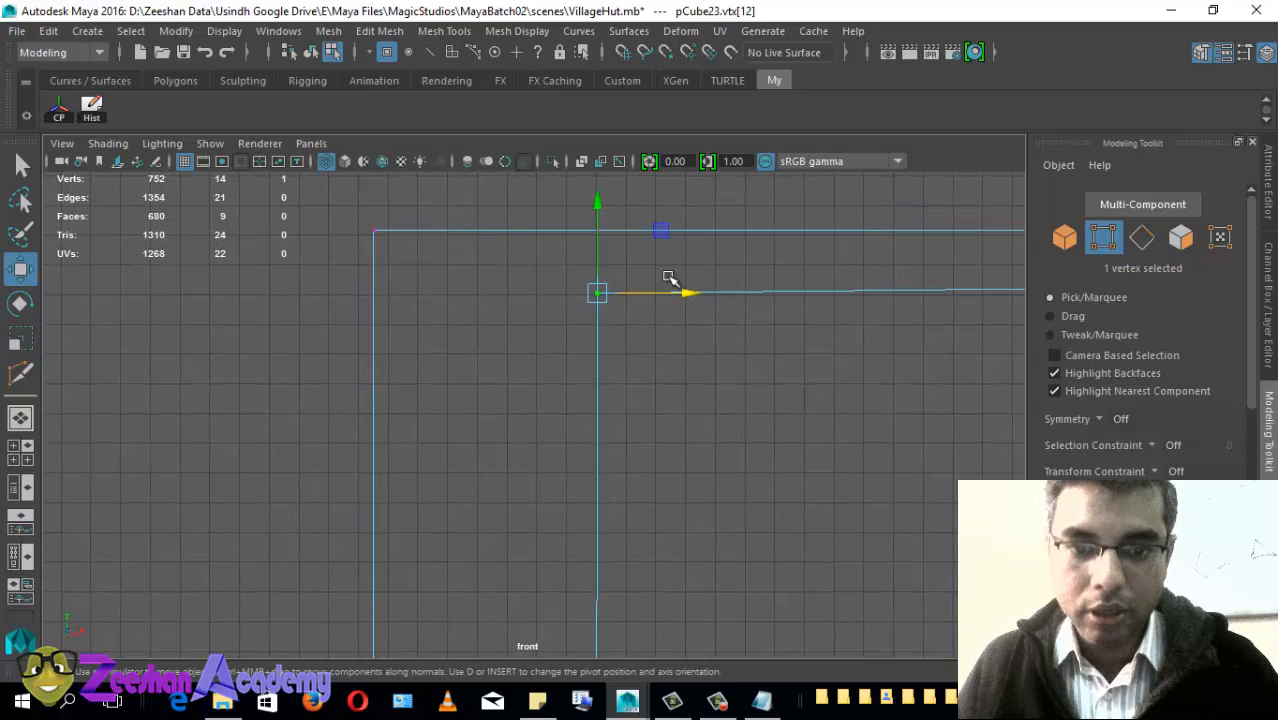
{"action": "left_click_drag", "start_coordinate": [690, 292], "coordinate": [687, 300]}
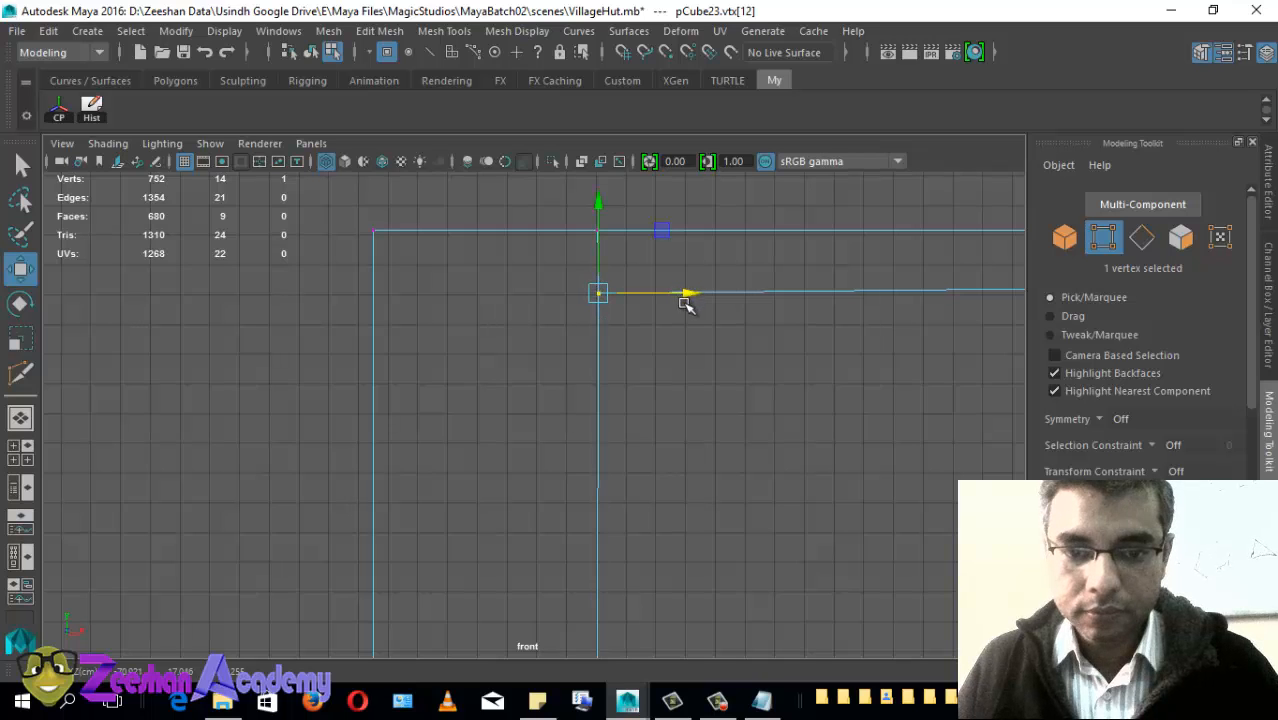
{"action": "scroll", "coordinate": [884, 491], "scroll_direction": "down", "scroll_amount": 2}
{"action": "middle_click_drag", "start_coordinate": [884, 491], "coordinate": [601, 340], "text": "alt"}
{"action": "scroll", "coordinate": [491, 416], "scroll_direction": "down", "scroll_amount": 1}
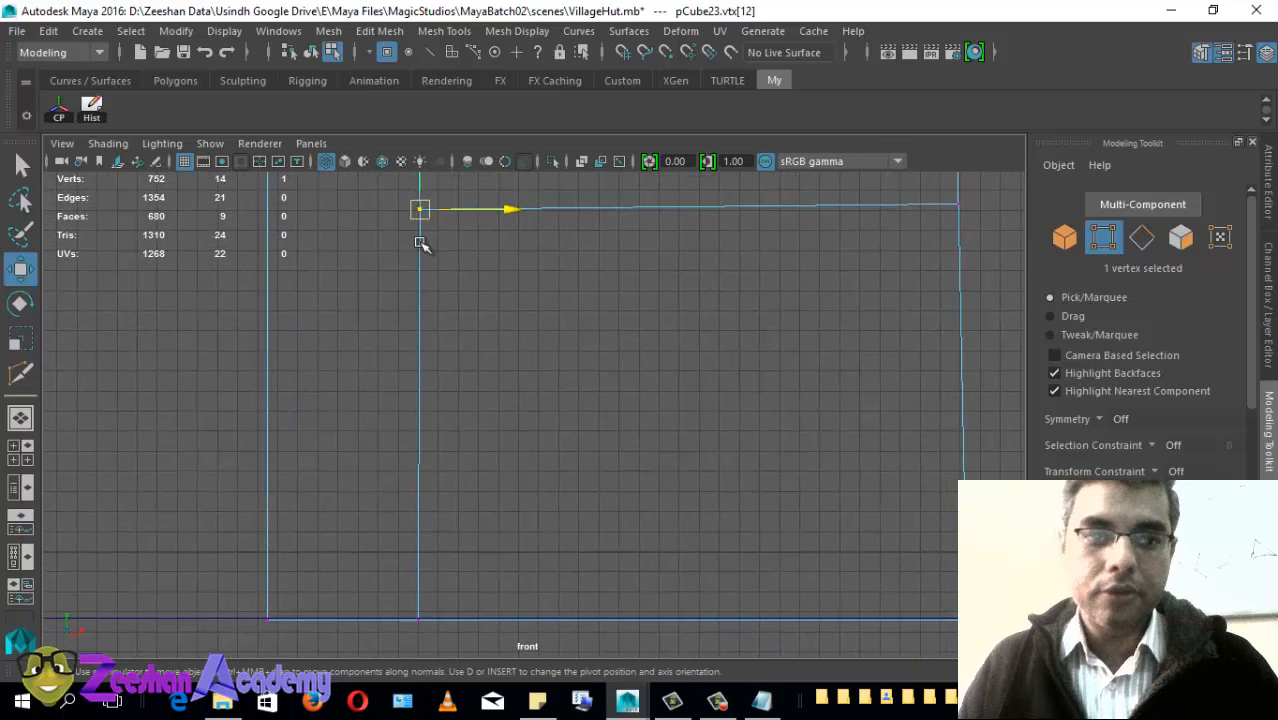
{"action": "left_click_drag", "start_coordinate": [508, 210], "coordinate": [505, 218]}
Step: Lower the vertex where the inner vertical edge meets the horizontal cut so that the cut is level
{"action": "middle_click_drag", "start_coordinate": [635, 393], "coordinate": [568, 435], "text": "alt"}
{"action": "right_click_drag", "start_coordinate": [652, 414], "coordinate": [637, 417], "text": "alt"}
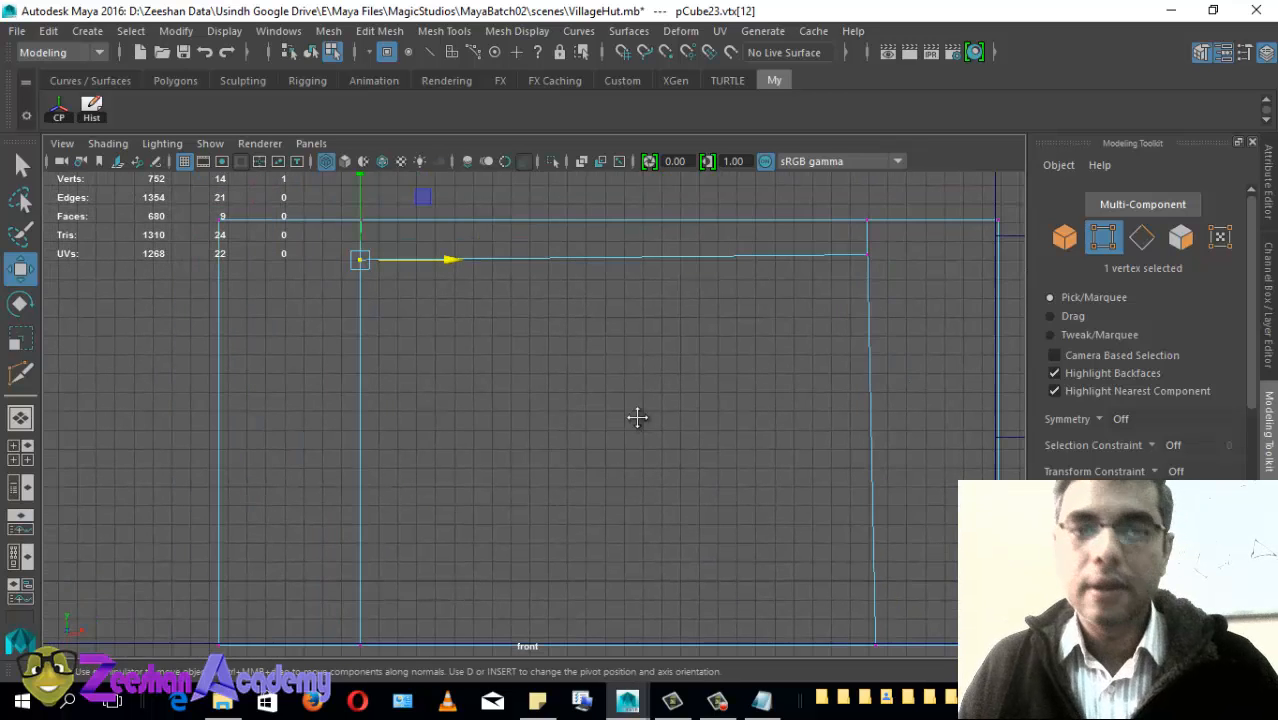
{"action": "left_click", "coordinate": [872, 255]}
{"action": "middle_click_drag", "start_coordinate": [753, 344], "coordinate": [746, 365], "text": "alt"}
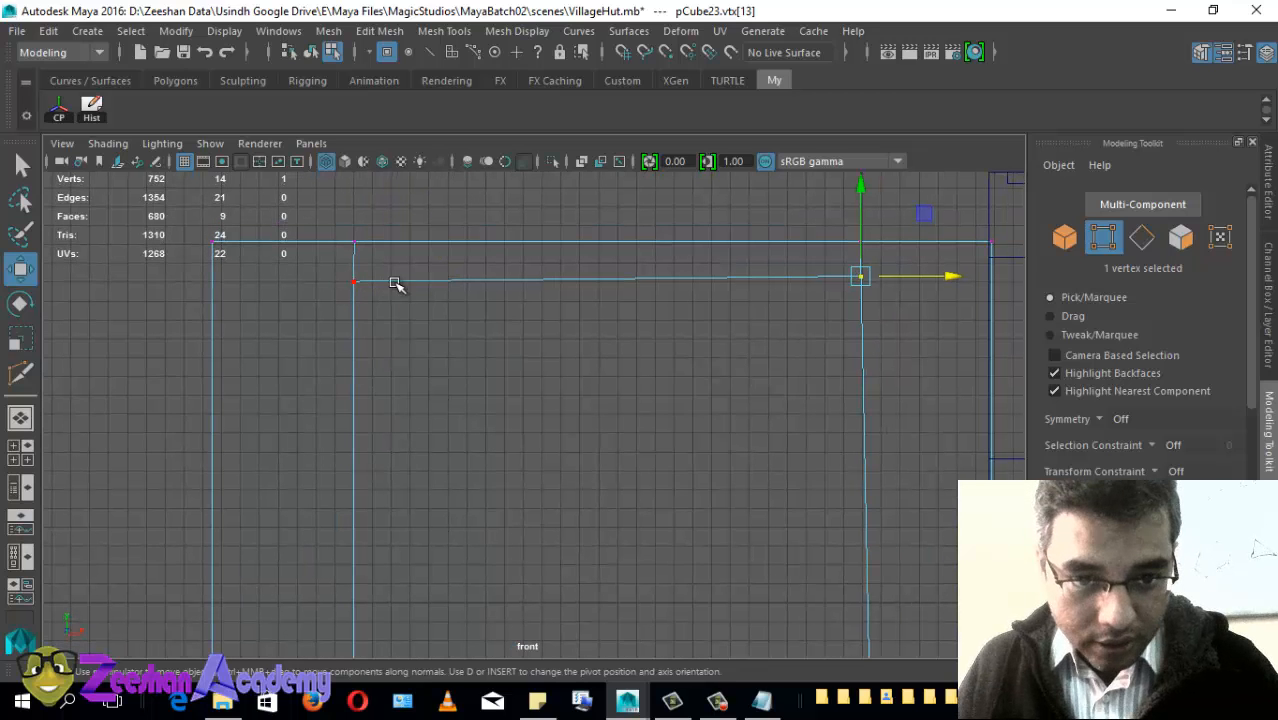
{"action": "right_click_drag", "start_coordinate": [333, 347], "coordinate": [351, 306], "text": "alt"}
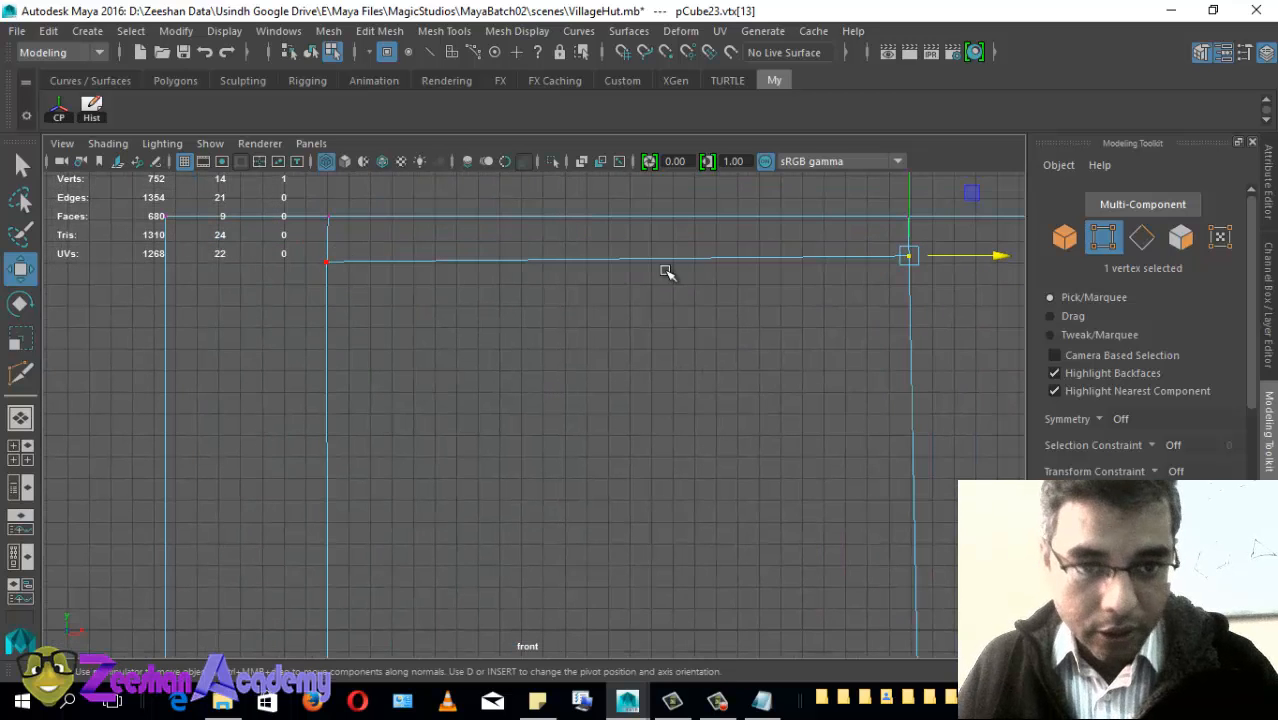
{"action": "middle_click_drag", "start_coordinate": [668, 272], "coordinate": [596, 304], "text": "alt"}
{"action": "mouse_move", "coordinate": [836, 197]}
{"action": "left_mouse_down"}
{"action": "mouse_move", "coordinate": [857, 213]}
{"action": "mouse_move", "coordinate": [841, 207]}
{"action": "left_mouse_up"}
{"action": "middle_click_drag", "start_coordinate": [846, 462], "coordinate": [758, 379], "text": "alt"}
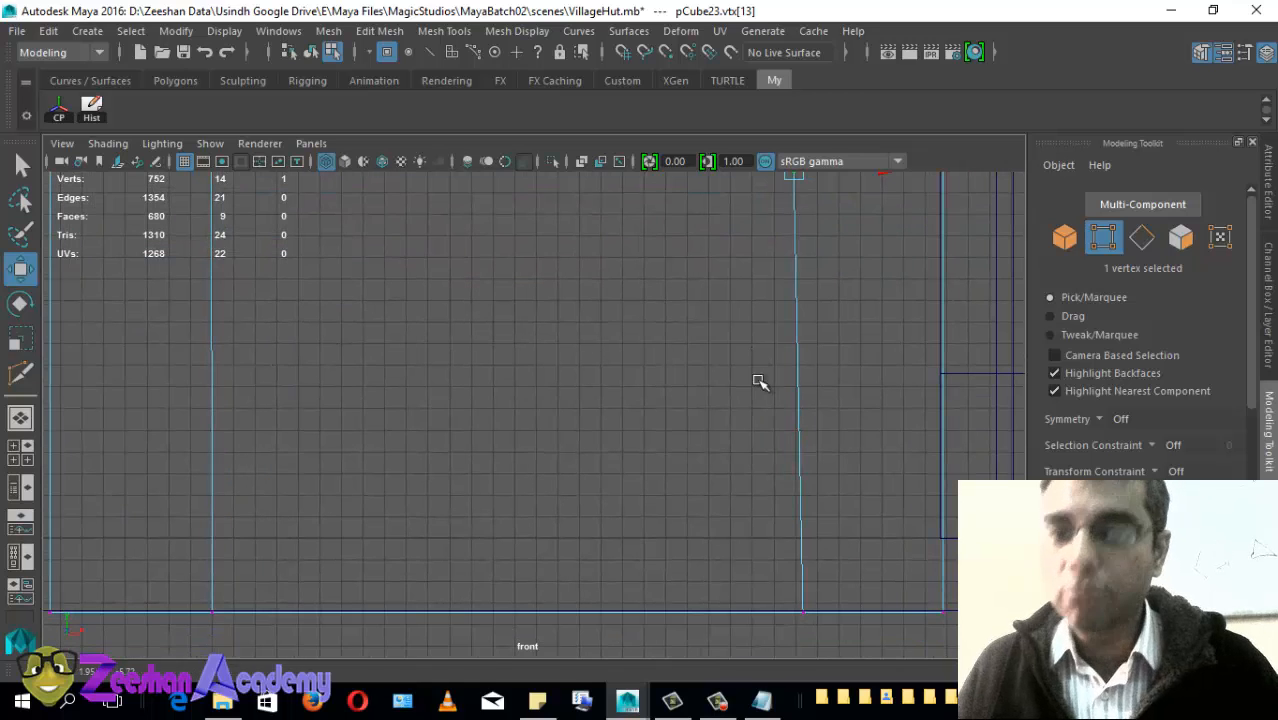
Step: Move the inner vertical edge's bottom vertex sideways beneath the vertices above, and nudge the outer edge's top vertex into line
{"action": "left_click_drag", "start_coordinate": [815, 582], "coordinate": [763, 642]}
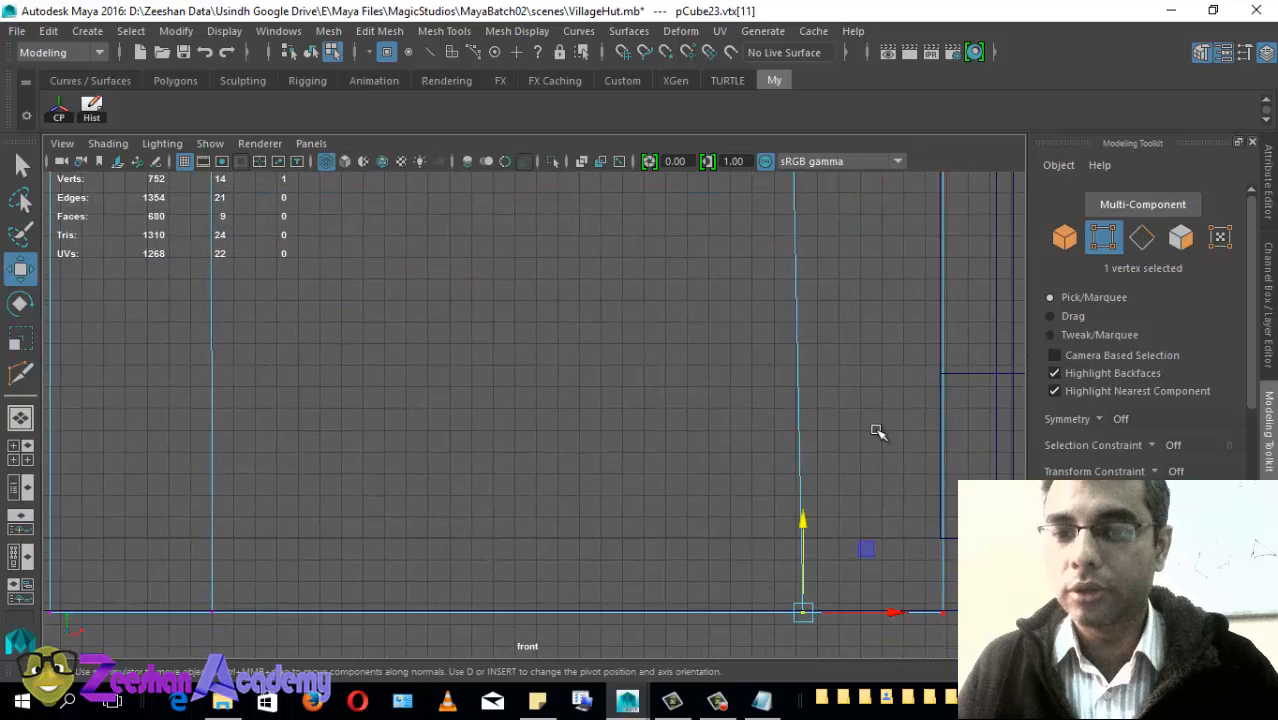
{"action": "middle_click_drag", "start_coordinate": [879, 431], "coordinate": [875, 463], "text": "alt"}
{"action": "right_click_drag", "start_coordinate": [875, 463], "coordinate": [736, 451], "text": "alt"}
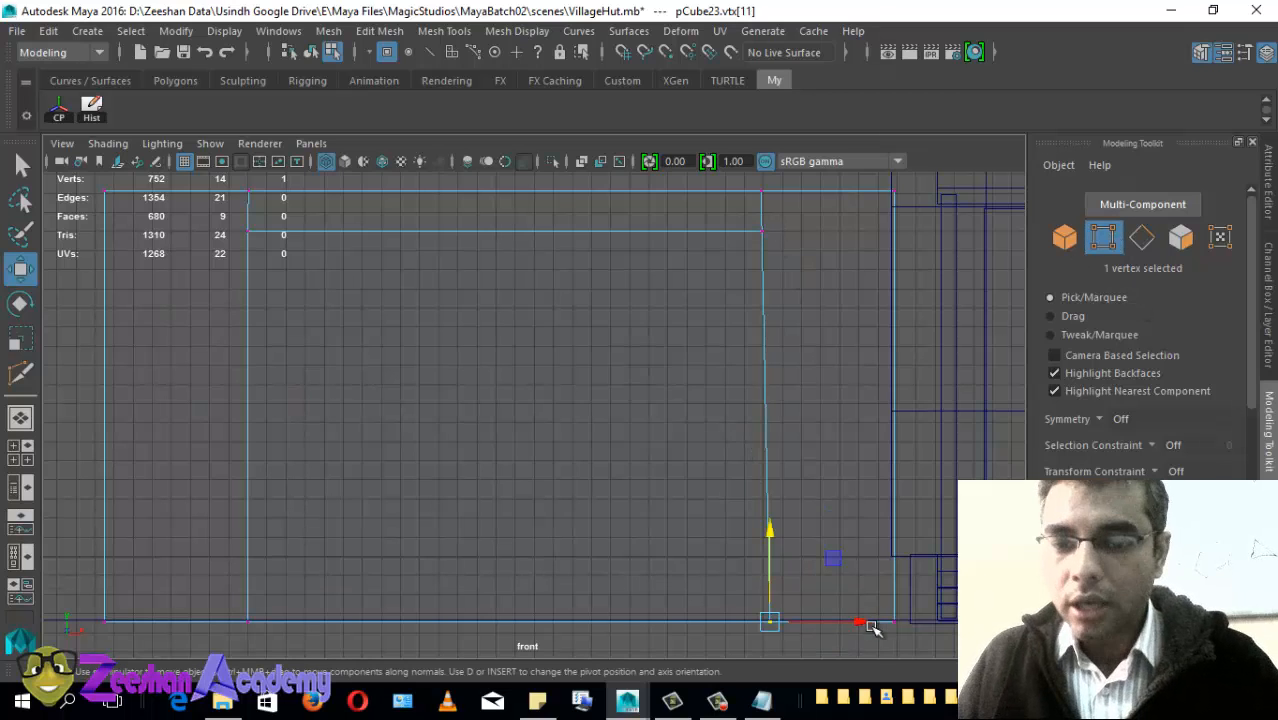
{"action": "left_click_drag", "start_coordinate": [862, 621], "coordinate": [851, 623]}
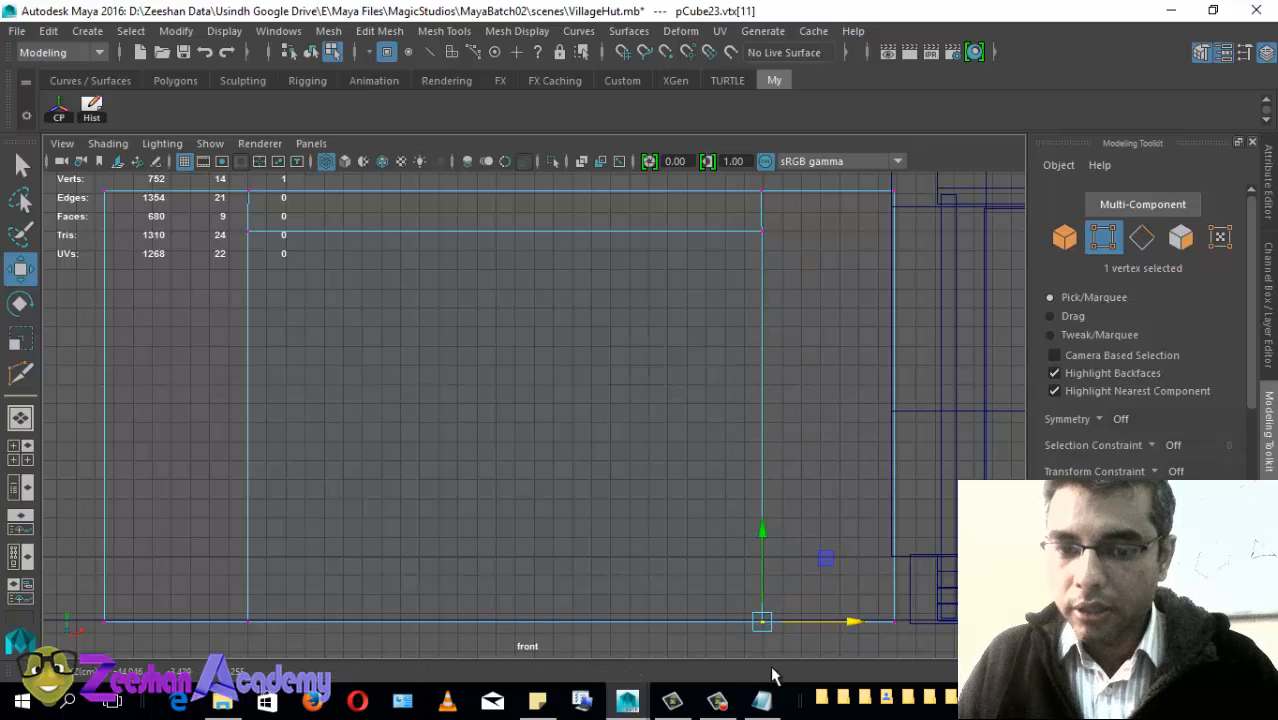
{"action": "left_click", "coordinate": [248, 190]}
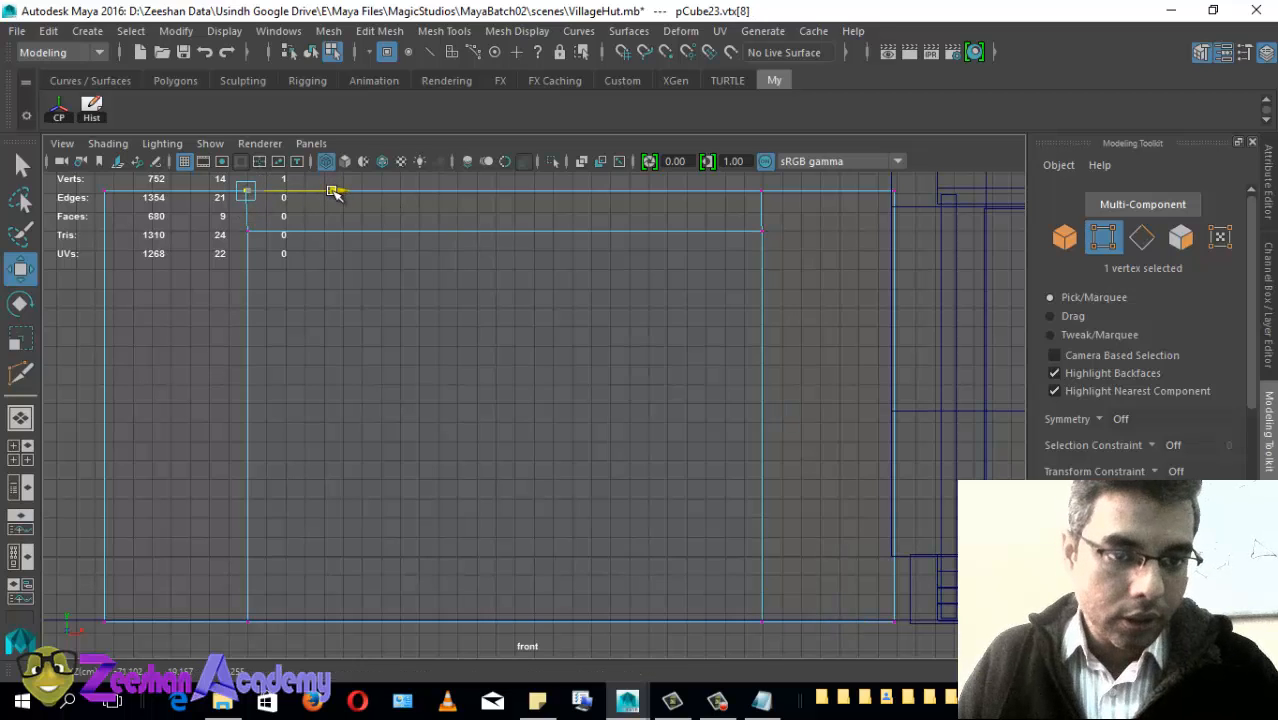
{"action": "left_click_drag", "start_coordinate": [332, 190], "coordinate": [334, 190]}
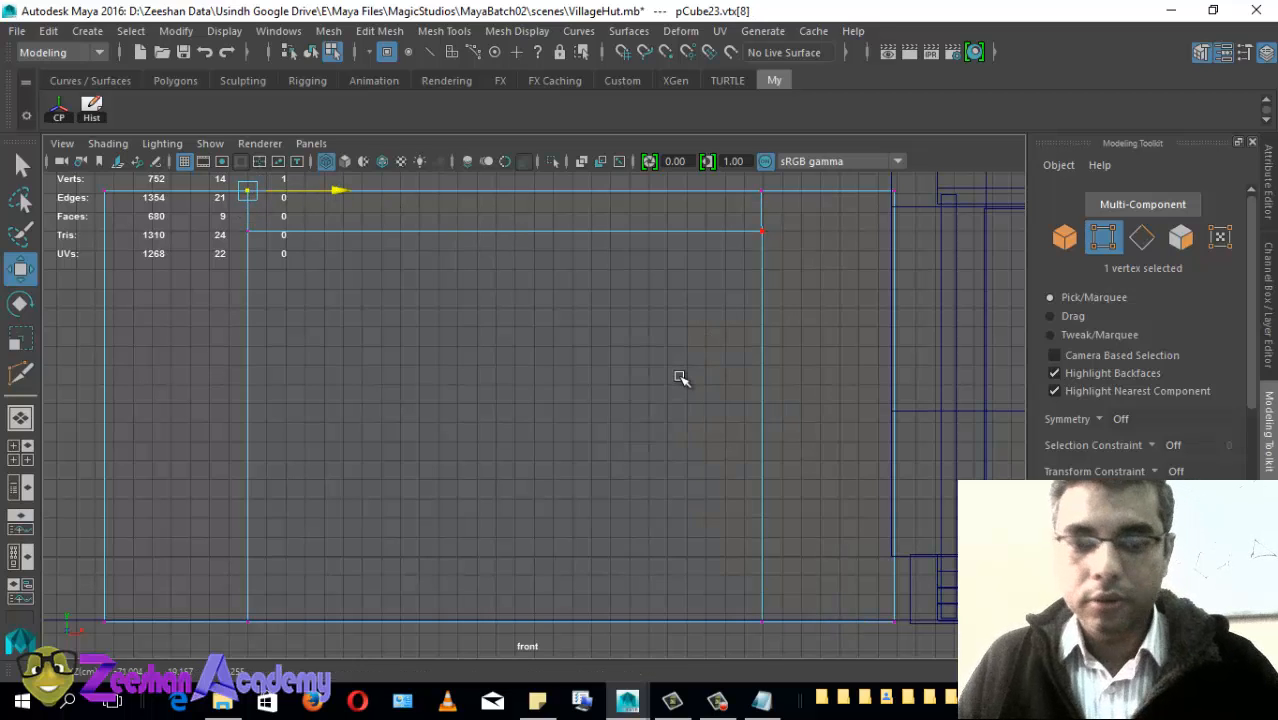
Step: Return to the perspective view and switch the extension's pyramid roof to vertex selection mode
{"action": "key", "text": "space"}
{"action": "key", "text": "space"}
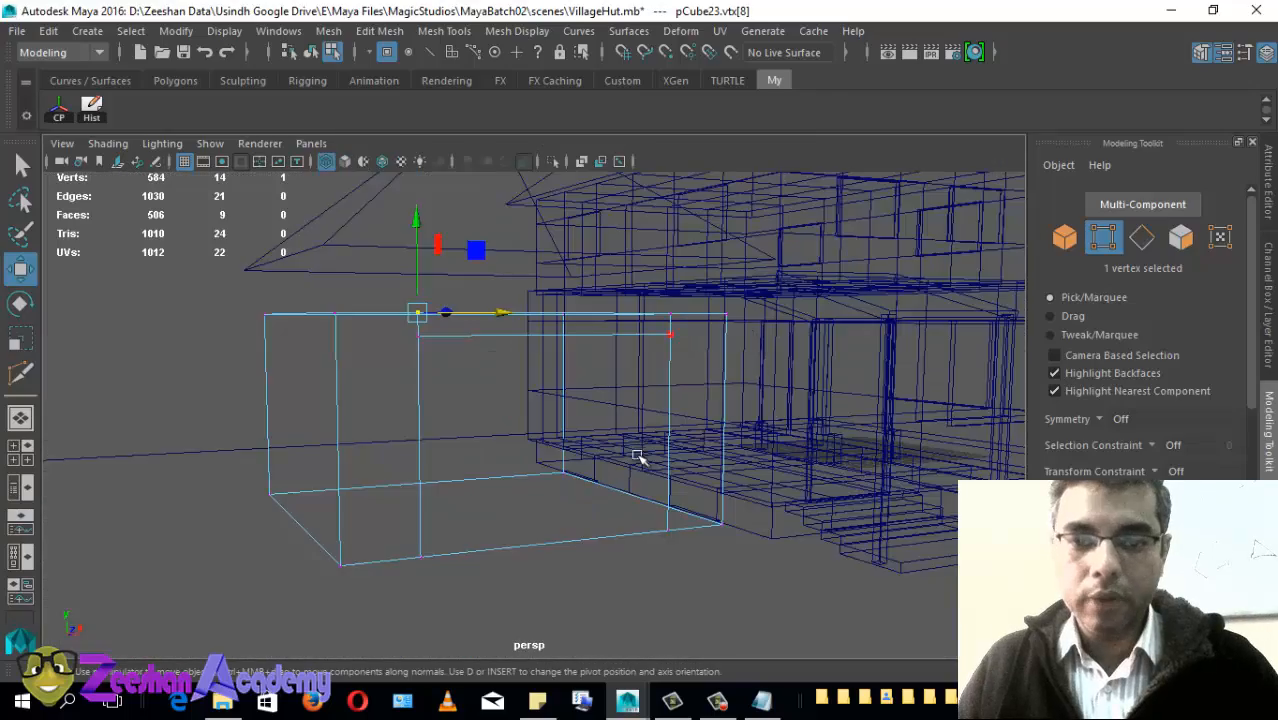
{"action": "left_click_drag", "start_coordinate": [638, 456], "coordinate": [613, 465], "text": "alt"}
{"action": "scroll", "coordinate": [870, 400], "scroll_direction": "down", "scroll_amount": 3}
{"action": "middle_click_drag", "start_coordinate": [870, 400], "coordinate": [737, 428], "text": "alt"}
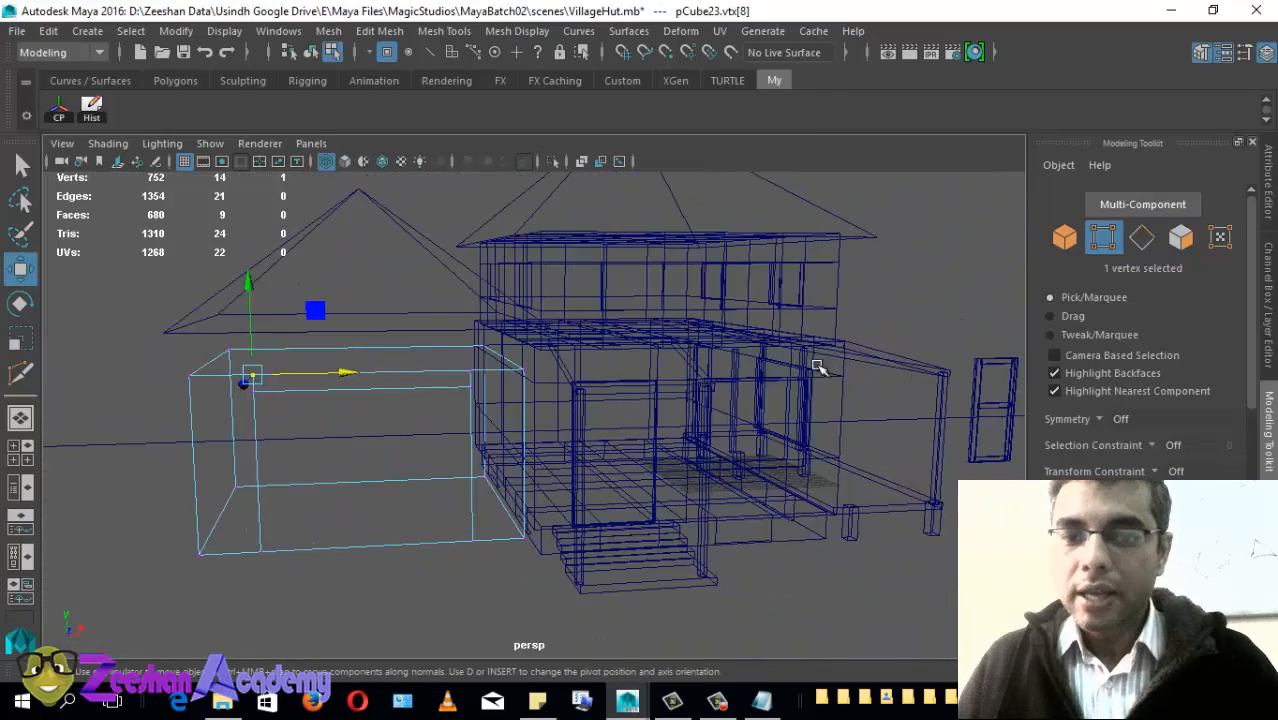
{"action": "middle_click_drag", "start_coordinate": [818, 368], "coordinate": [785, 453], "text": "alt"}
{"action": "right_click_drag", "start_coordinate": [339, 272], "coordinate": [295, 314]}
{"action": "middle_click_drag", "start_coordinate": [354, 394], "coordinate": [471, 365], "text": "alt"}
{"action": "left_click_drag", "start_coordinate": [354, 451], "coordinate": [428, 470], "text": "alt"}
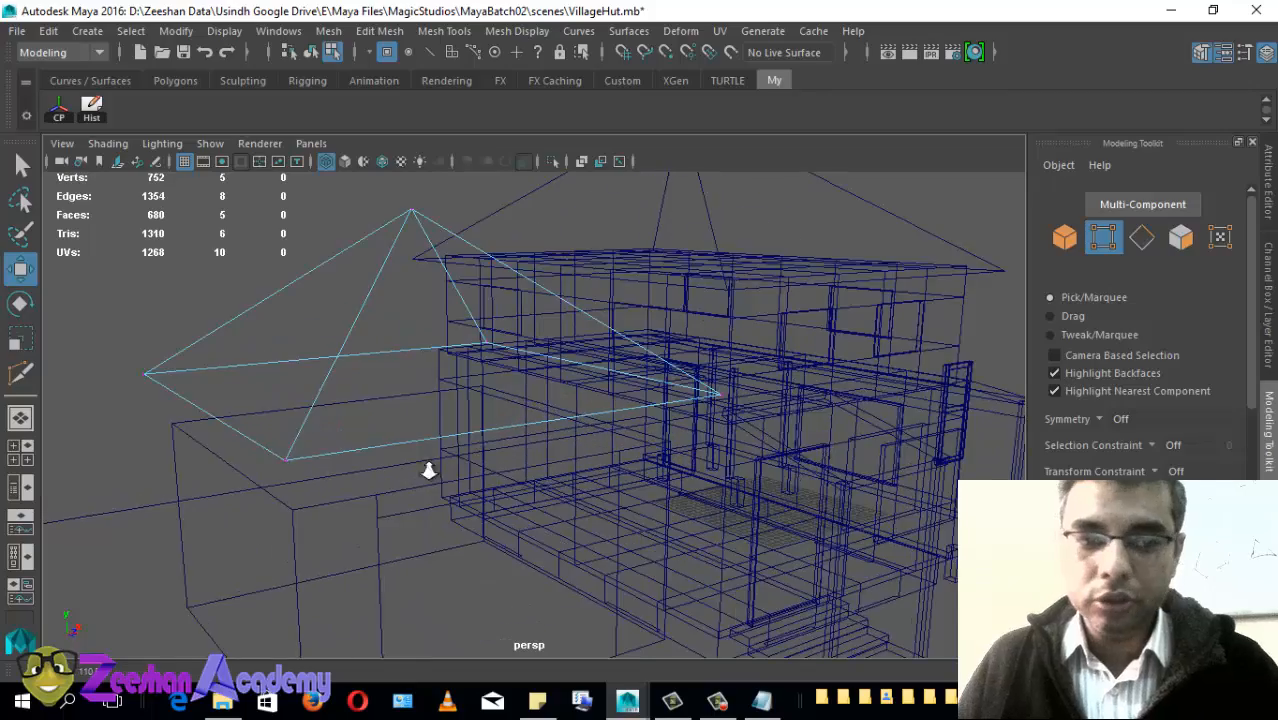
{"action": "middle_click_drag", "start_coordinate": [471, 392], "coordinate": [483, 397], "text": "alt"}
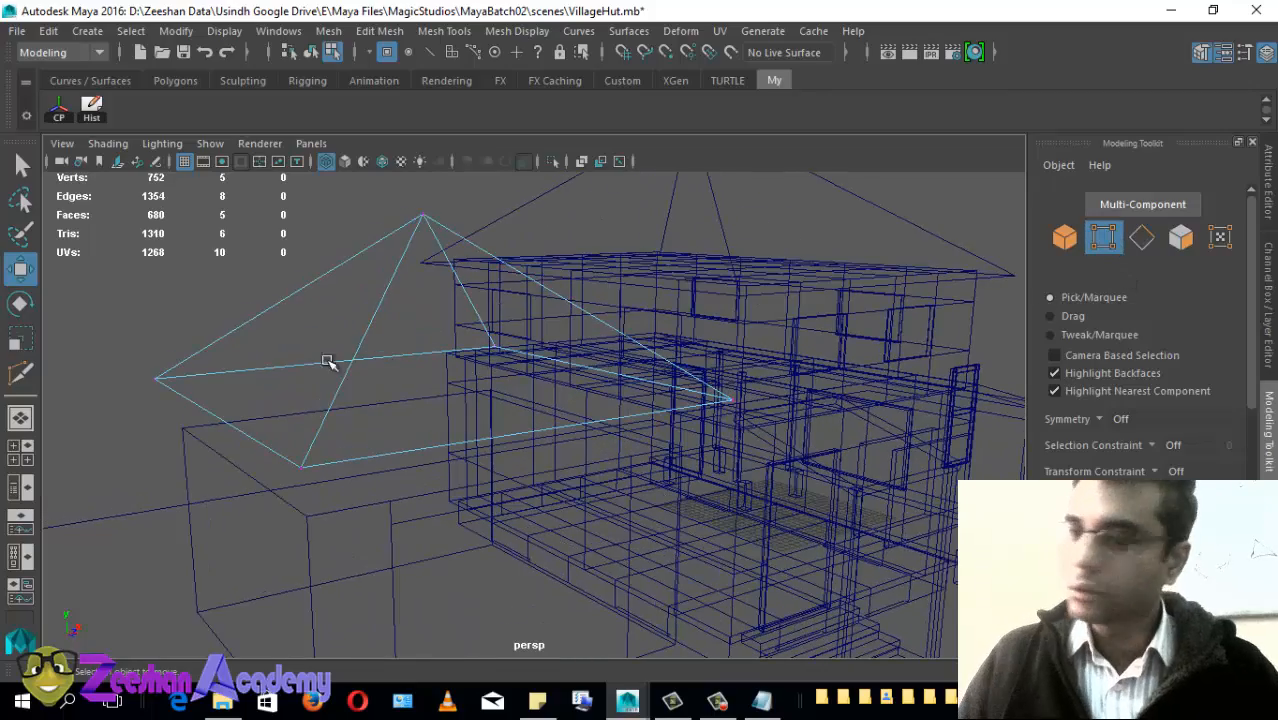
Step: Select vertices of the extension's pyramid roof, try lowering its apex almost flat, and undo the move
{"action": "middle_click_drag", "start_coordinate": [330, 362], "coordinate": [489, 417], "text": "alt"}
{"action": "left_click_drag", "start_coordinate": [308, 370], "coordinate": [241, 440]}
{"action": "left_click_drag", "start_coordinate": [257, 483], "coordinate": [212, 466], "text": "alt"}
{"action": "left_click_drag", "start_coordinate": [573, 247], "coordinate": [467, 304]}
{"action": "left_click_drag", "start_coordinate": [610, 307], "coordinate": [548, 285], "text": "alt"}
{"action": "left_click_drag", "start_coordinate": [523, 179], "coordinate": [516, 351]}
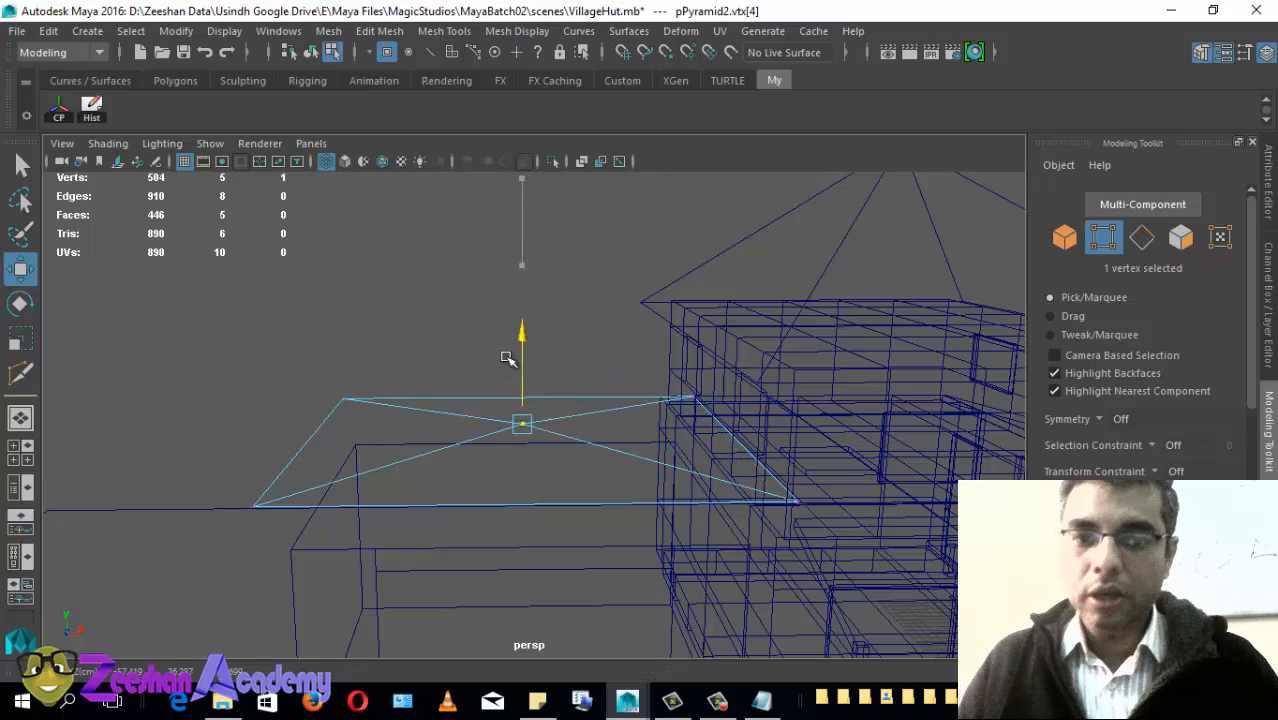
{"action": "key", "text": "ctrl+z"}
{"action": "left_click_drag", "start_coordinate": [793, 391], "coordinate": [690, 368], "text": "alt"}
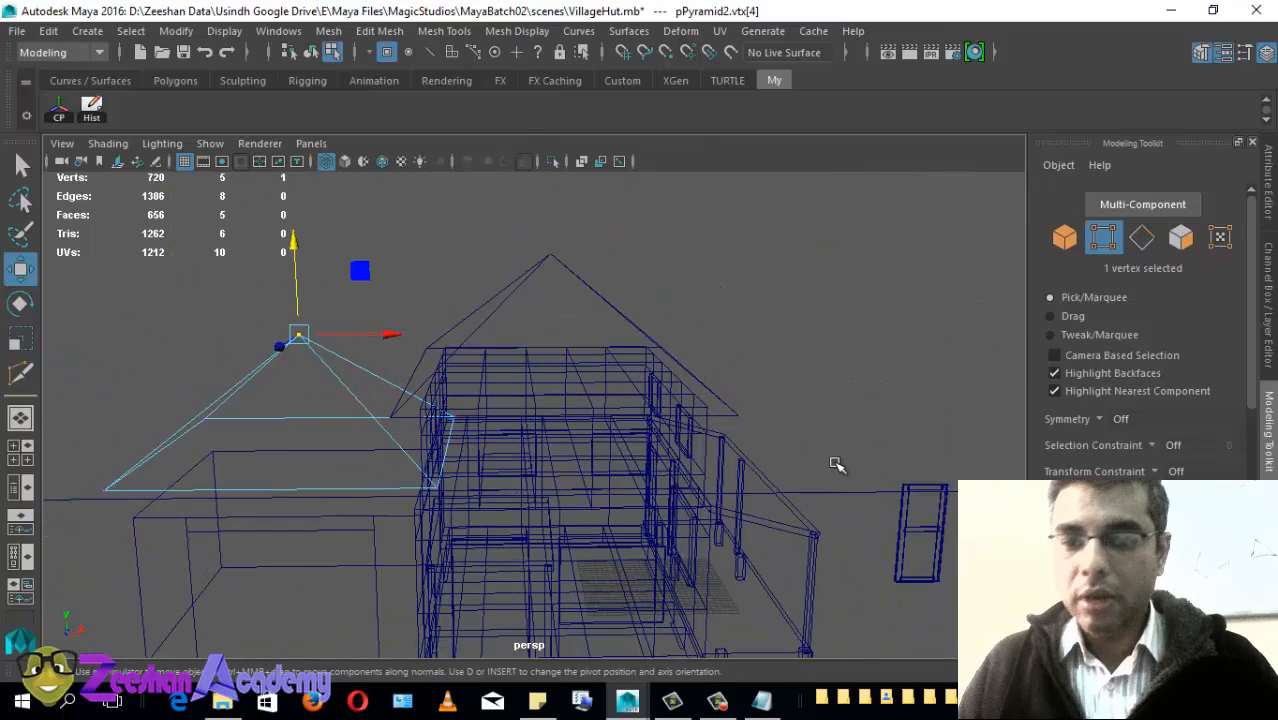
Step: Examine the vertices of the separate window frame beside the hut up close
{"action": "left_click_drag", "start_coordinate": [835, 463], "coordinate": [946, 522]}
{"action": "middle_click_drag", "start_coordinate": [859, 534], "coordinate": [671, 455], "text": "alt"}
{"action": "right_click_drag", "start_coordinate": [671, 455], "coordinate": [834, 477], "text": "alt"}
{"action": "right_click_drag", "start_coordinate": [1154, 470], "coordinate": [1235, 485], "text": "alt"}
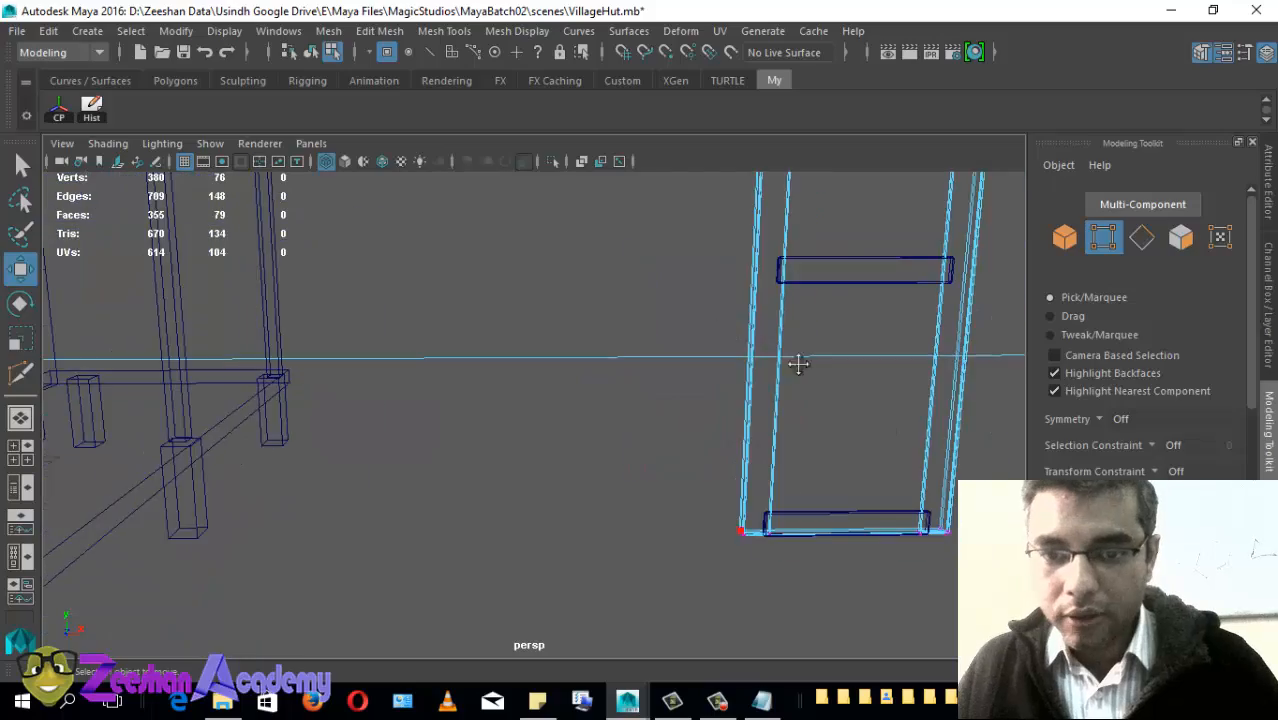
{"action": "right_click_drag", "start_coordinate": [799, 362], "coordinate": [622, 234], "text": "alt"}
{"action": "middle_click_drag", "start_coordinate": [622, 234], "coordinate": [499, 382], "text": "alt"}
{"action": "left_click_drag", "start_coordinate": [475, 302], "coordinate": [595, 345]}
{"action": "left_click_drag", "start_coordinate": [601, 410], "coordinate": [539, 528], "text": "alt"}
{"action": "right_click_drag", "start_coordinate": [645, 513], "coordinate": [248, 500], "text": "alt"}
{"action": "middle_click_drag", "start_coordinate": [500, 402], "coordinate": [662, 398], "text": "alt"}
{"action": "right_click_drag", "start_coordinate": [662, 398], "coordinate": [1184, 322], "text": "alt"}
Step: Switch to edge selection, try moving a sloping edge of the extension's pyramid roof, and undo the move
{"action": "left_click", "coordinate": [1141, 238]}
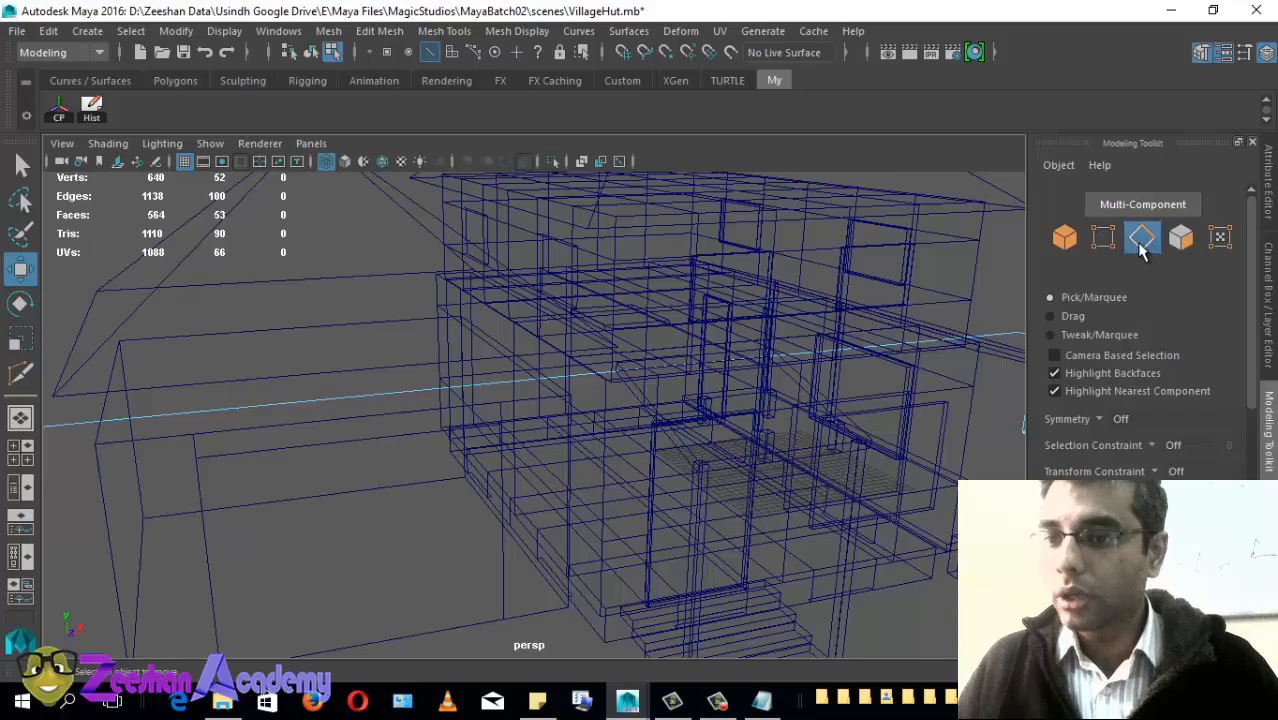
{"action": "middle_click_drag", "start_coordinate": [389, 326], "coordinate": [528, 325], "text": "alt"}
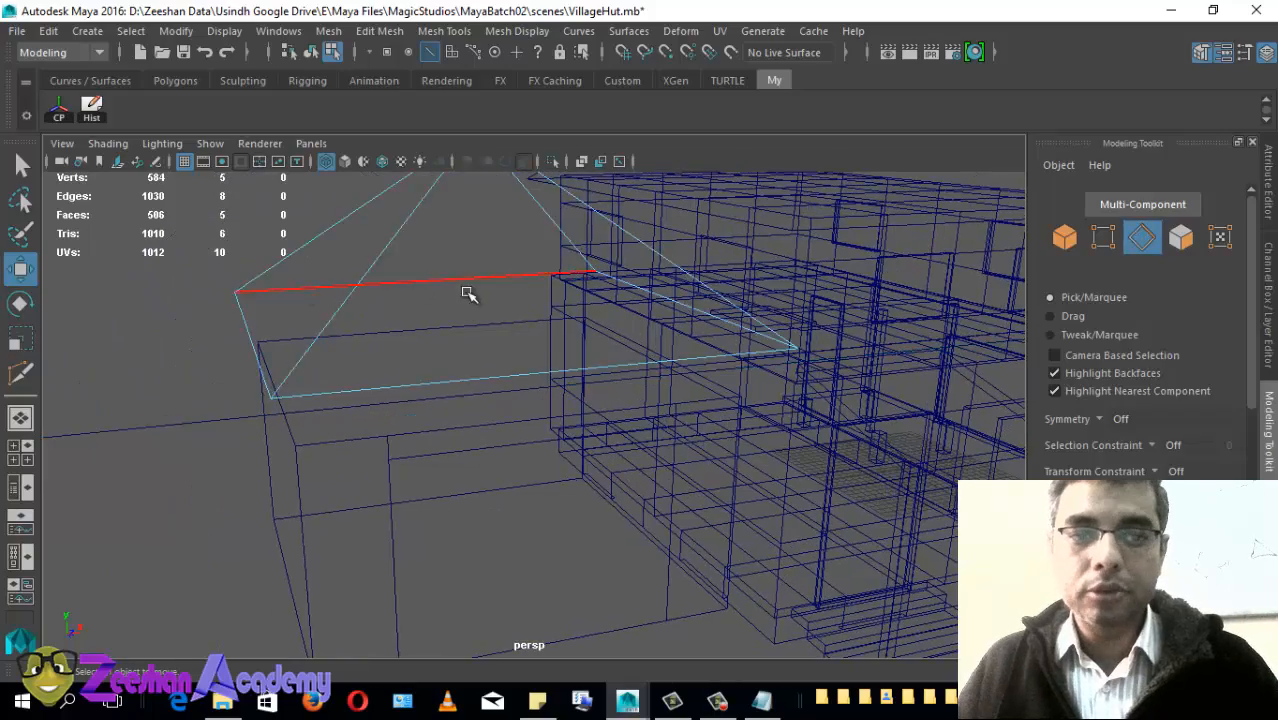
{"action": "left_click_drag", "start_coordinate": [468, 288], "coordinate": [310, 303], "text": "alt"}
{"action": "left_click", "coordinate": [479, 334]}
{"action": "key", "text": "ctrl+z"}
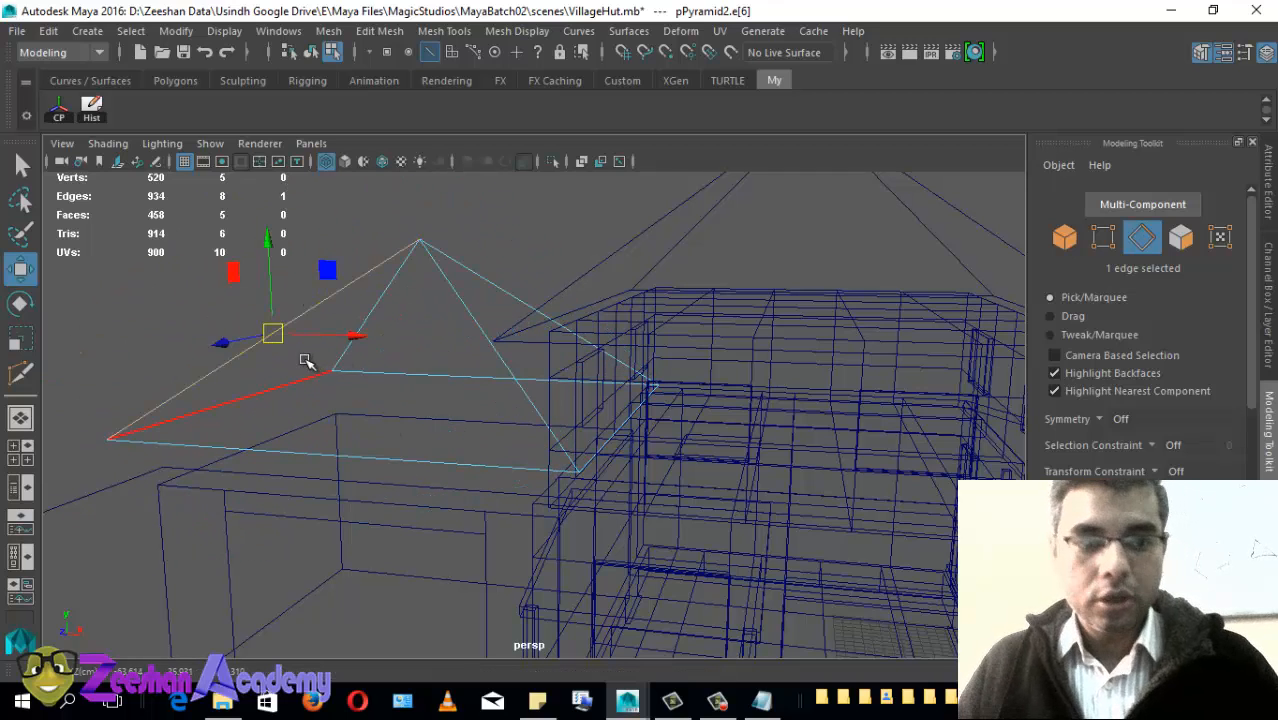
Step: Try scaling the selected sloping roof edge with the Scale tool, and undo it
{"action": "key", "text": "e"}
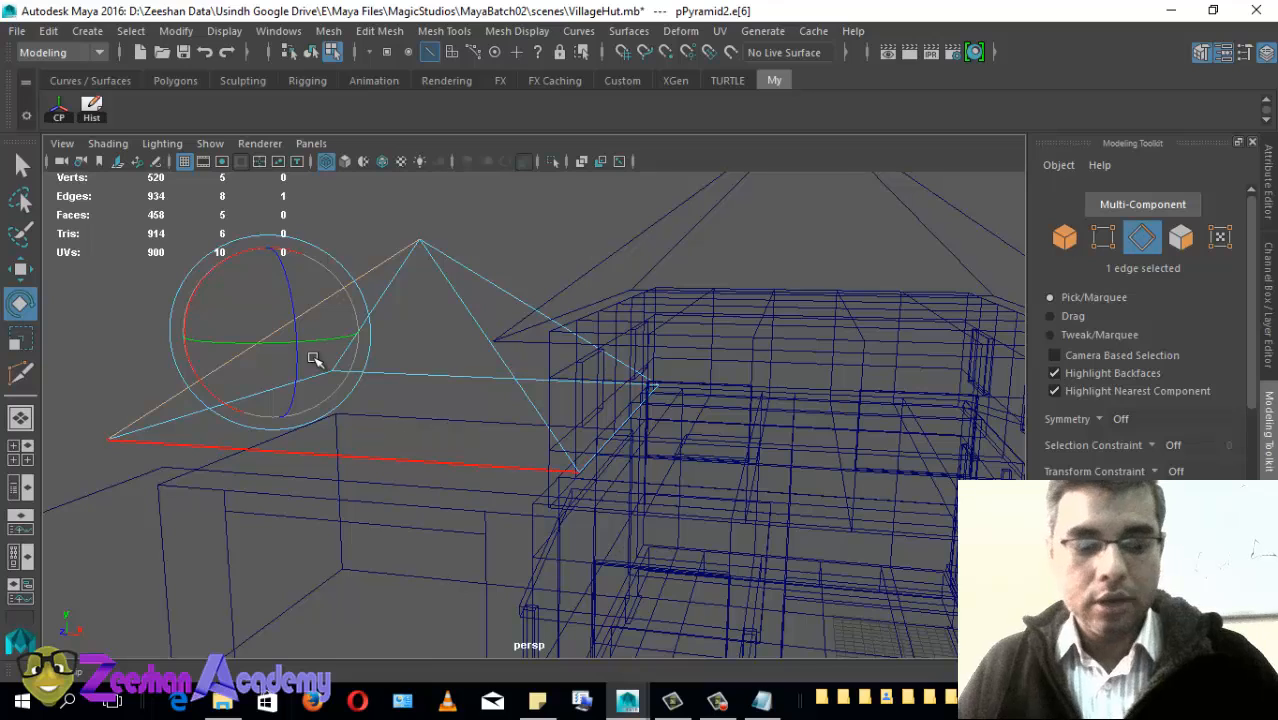
{"action": "key", "text": "r"}
{"action": "left_click_drag", "start_coordinate": [288, 335], "coordinate": [455, 418]}
{"action": "key", "text": "ctrl+z"}
Step: Display the hut in shaded view again, and briefly bring up the shaded-view shortcut in the Maya Shortcuts note in Notepad
{"action": "left_click_drag", "start_coordinate": [402, 532], "coordinate": [633, 536], "text": "alt"}
{"action": "scroll", "coordinate": [597, 524], "scroll_direction": "down", "scroll_amount": 5}
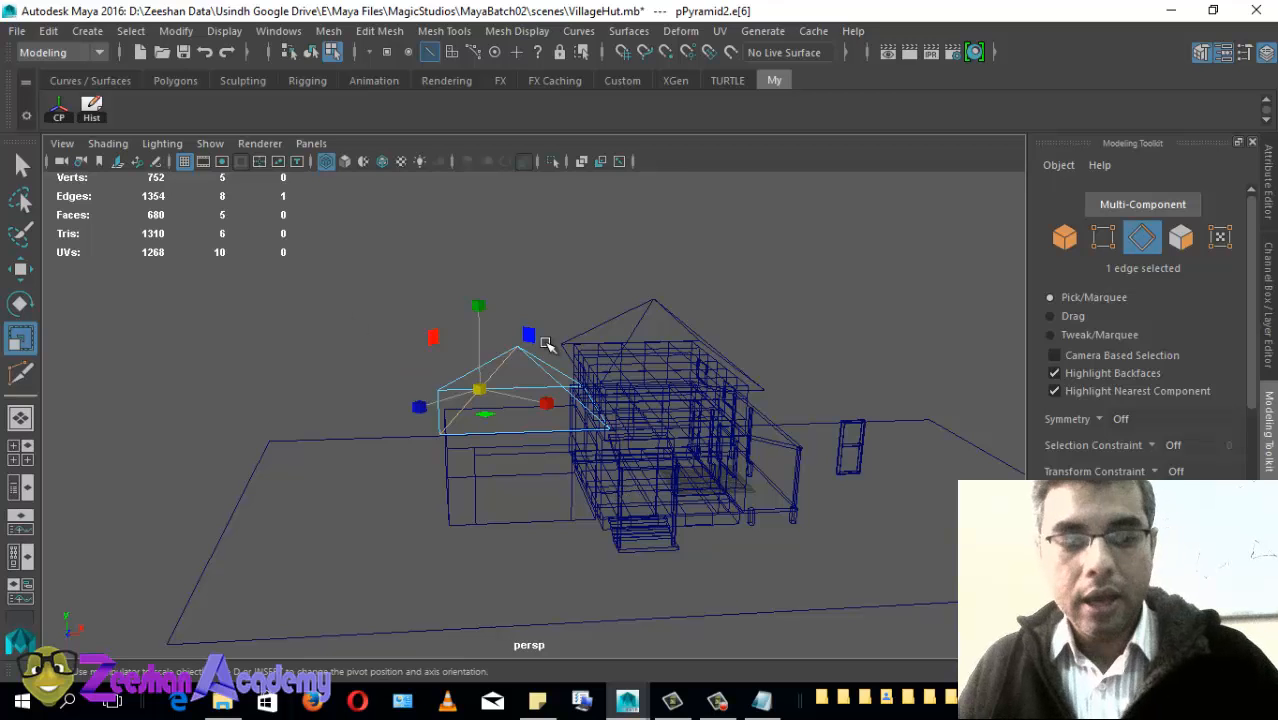
{"action": "left_click_drag", "start_coordinate": [547, 343], "coordinate": [631, 350], "text": "alt"}
{"action": "key", "text": "5"}
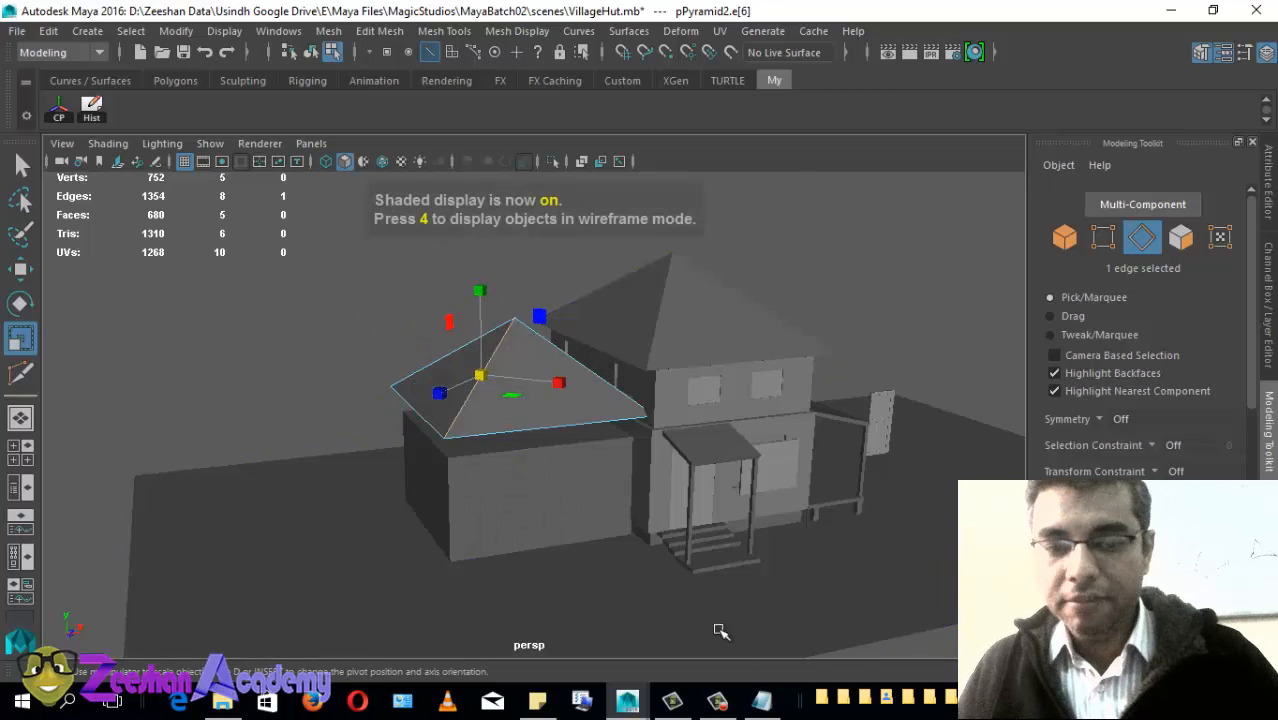
{"action": "key", "text": "alt+Tab"}
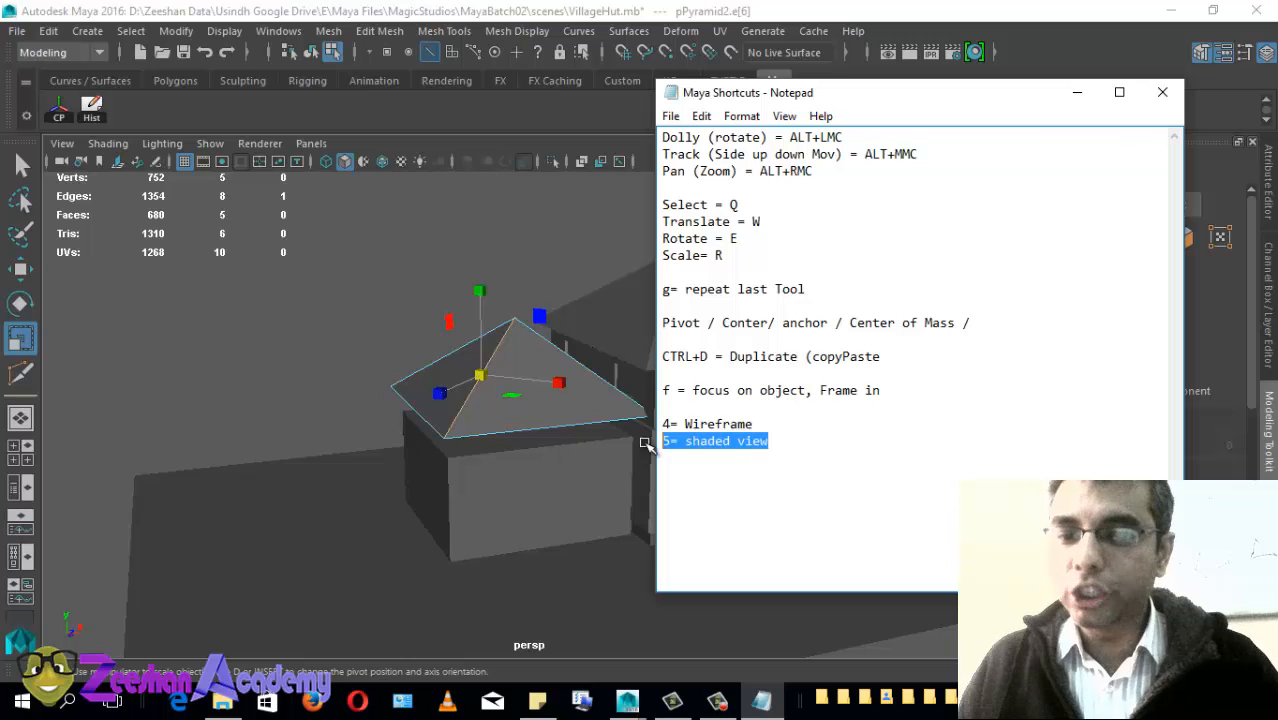
{"action": "middle_click_drag", "start_coordinate": [475, 367], "coordinate": [392, 425], "text": "alt"}
{"action": "scroll", "coordinate": [354, 272], "scroll_direction": "up", "scroll_amount": 3}
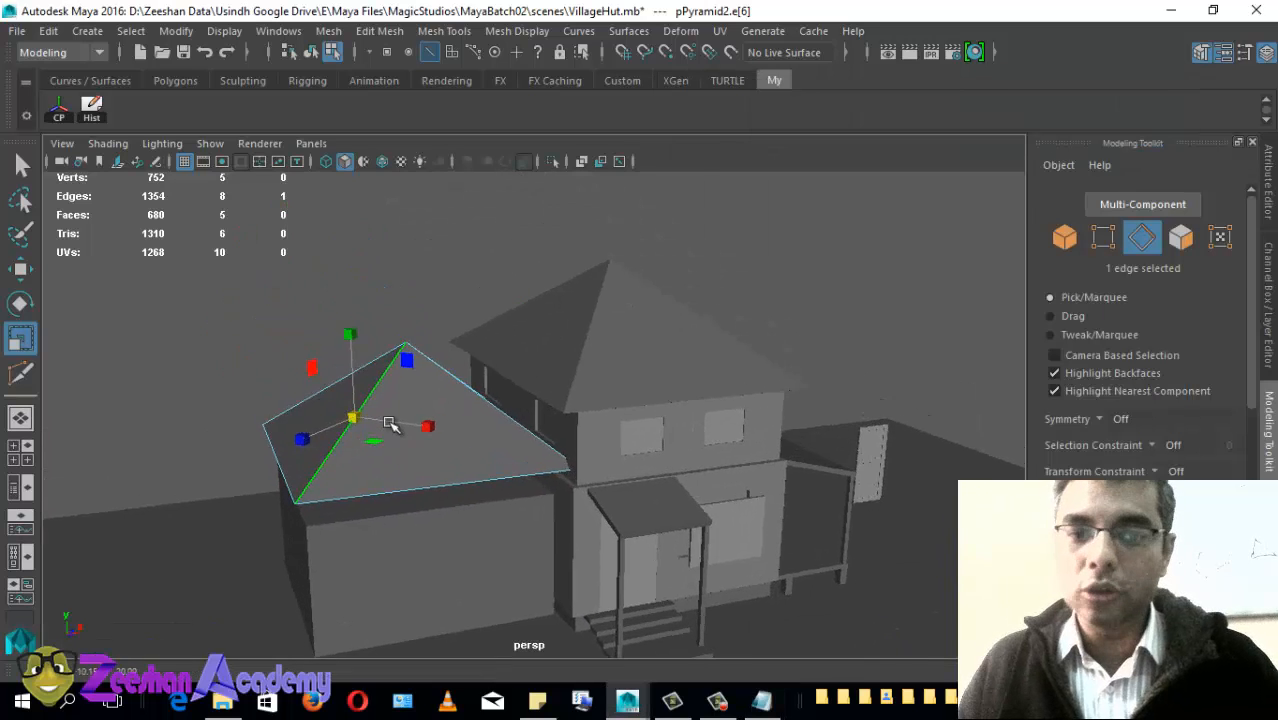
Step: Examine the edges of the extension's walls and pyramid roof from several angles in edge selection, with the Move tool active
{"action": "mouse_move", "coordinate": [392, 425]}
{"action": "left_mouse_down", "text": "alt"}
{"action": "mouse_move", "coordinate": [491, 422]}
{"action": "mouse_move", "coordinate": [479, 394]}
{"action": "mouse_move", "coordinate": [485, 425]}
{"action": "mouse_move", "coordinate": [391, 448]}
{"action": "left_mouse_up", "text": "alt"}
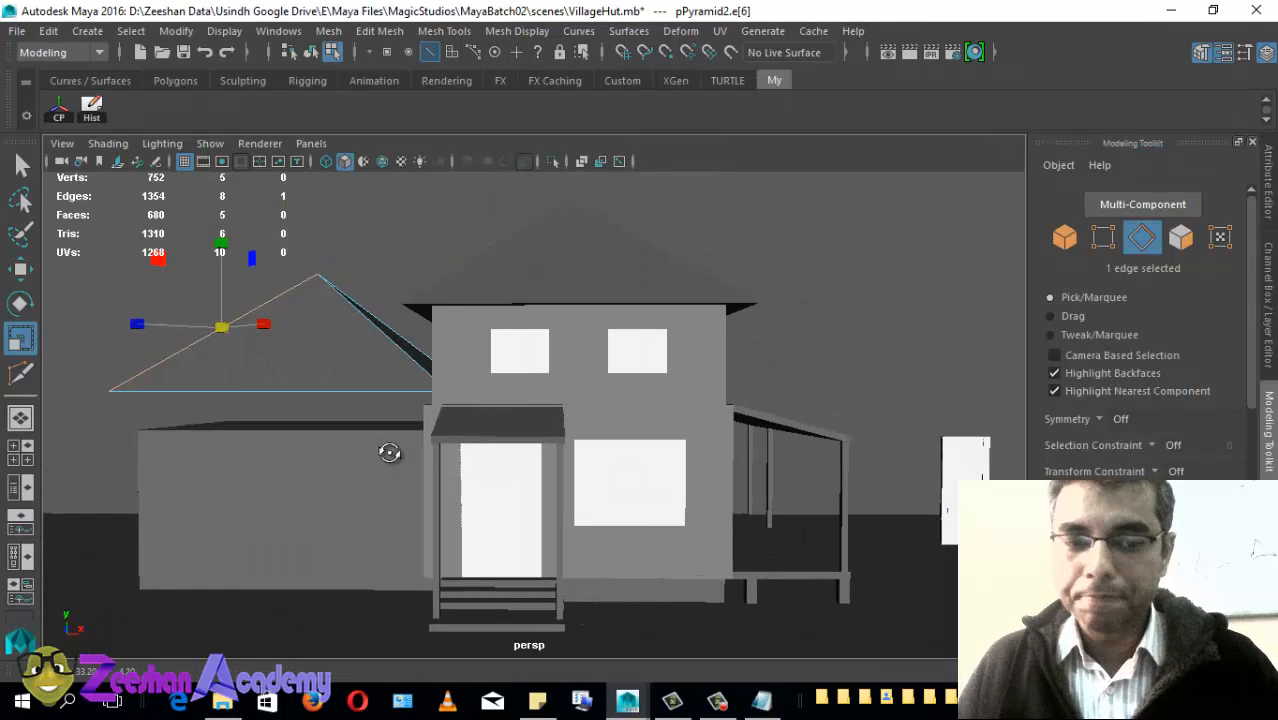
{"action": "middle_click_drag", "start_coordinate": [391, 448], "coordinate": [636, 316], "text": "alt"}
{"action": "right_click_drag", "start_coordinate": [515, 468], "coordinate": [618, 421]}
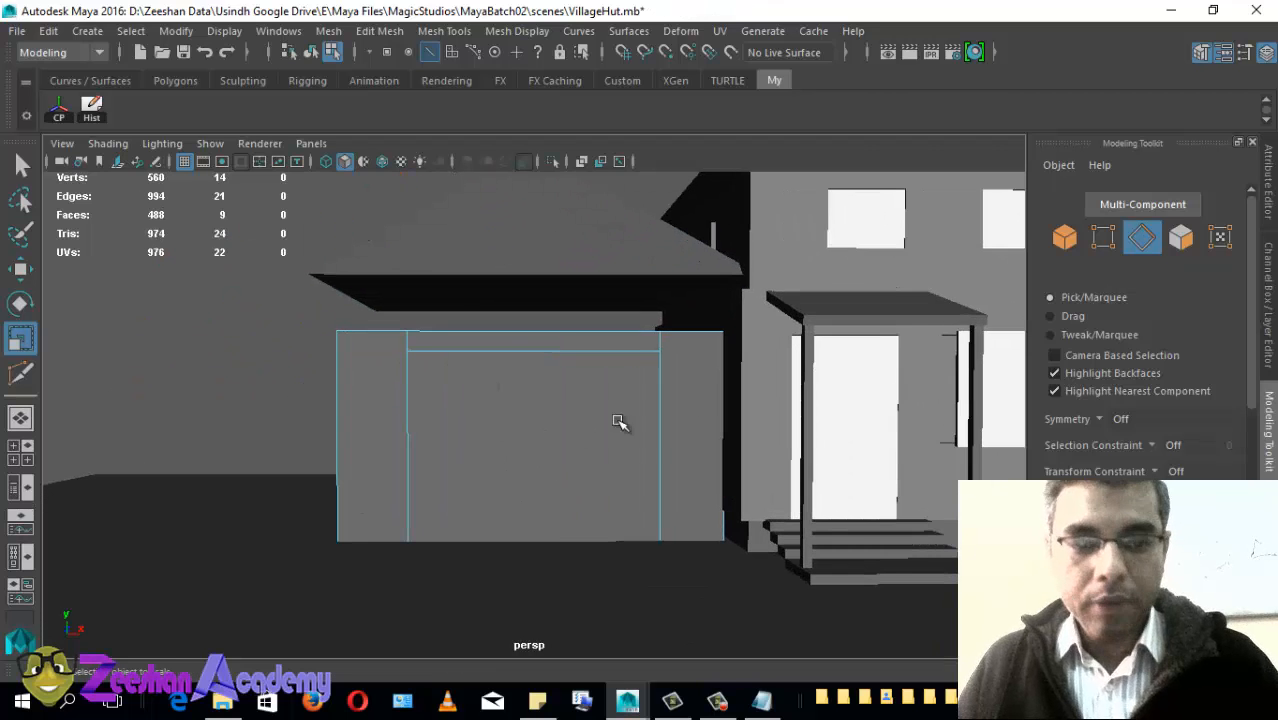
{"action": "left_click_drag", "start_coordinate": [475, 497], "coordinate": [479, 505], "text": "alt"}
{"action": "left_click_drag", "start_coordinate": [622, 404], "coordinate": [610, 416], "text": "alt"}
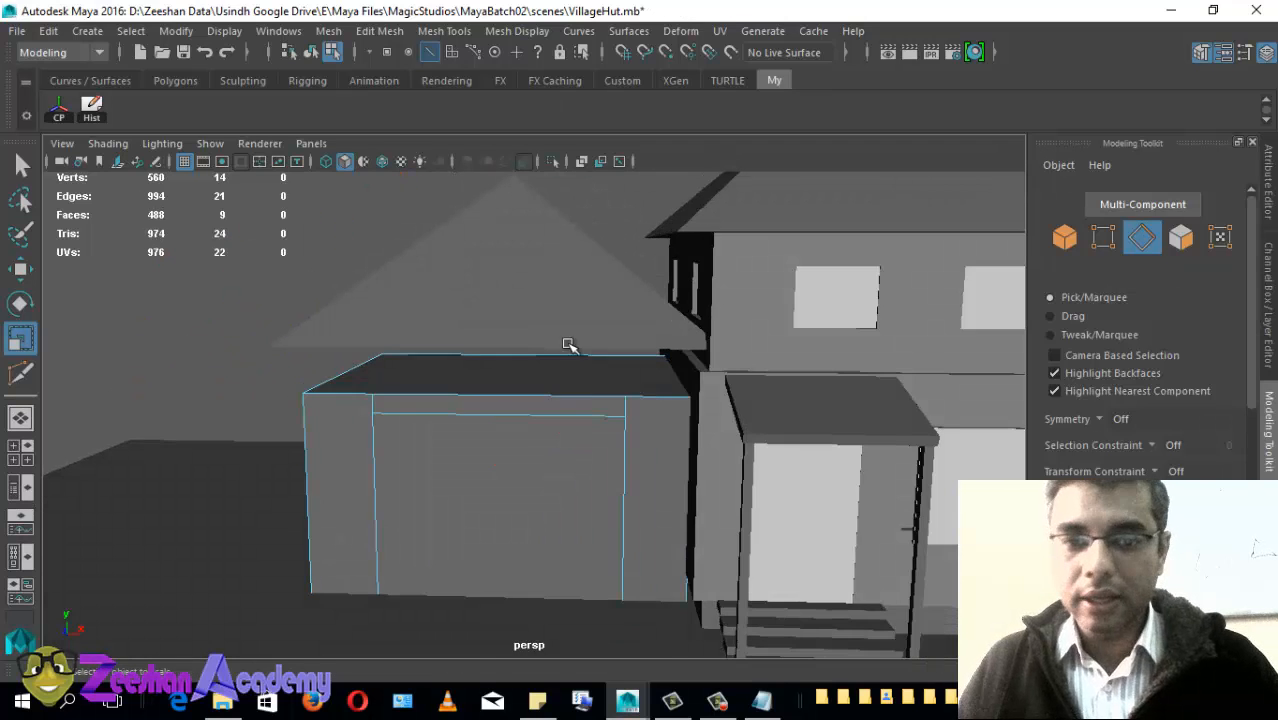
{"action": "right_click_drag", "start_coordinate": [537, 283], "coordinate": [537, 250]}
{"action": "left_click_drag", "start_coordinate": [511, 365], "coordinate": [428, 214], "text": "alt"}
{"action": "key", "text": "w"}
{"action": "right_click", "coordinate": [585, 318]}
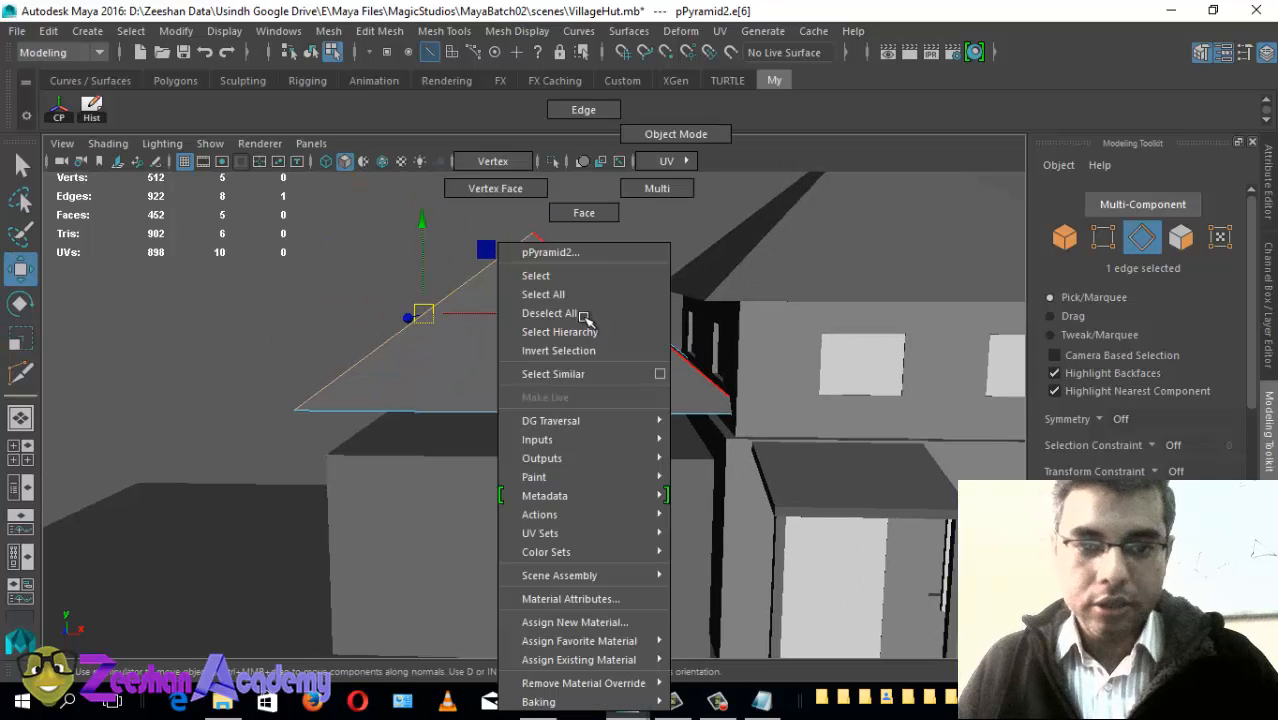
{"action": "right_click_drag", "start_coordinate": [592, 204], "coordinate": [589, 192]}
{"action": "left_click_drag", "start_coordinate": [652, 290], "coordinate": [684, 288], "text": "alt"}
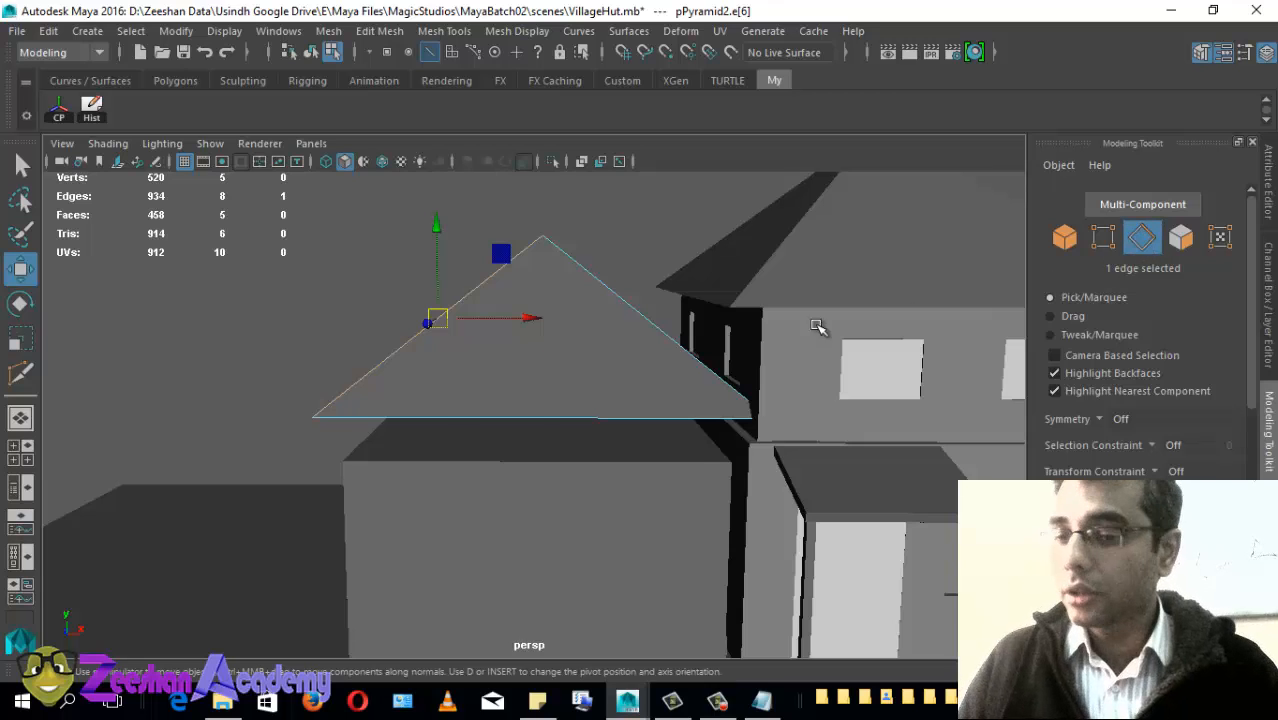
{"action": "left_click_drag", "start_coordinate": [818, 328], "coordinate": [628, 290], "text": "alt"}
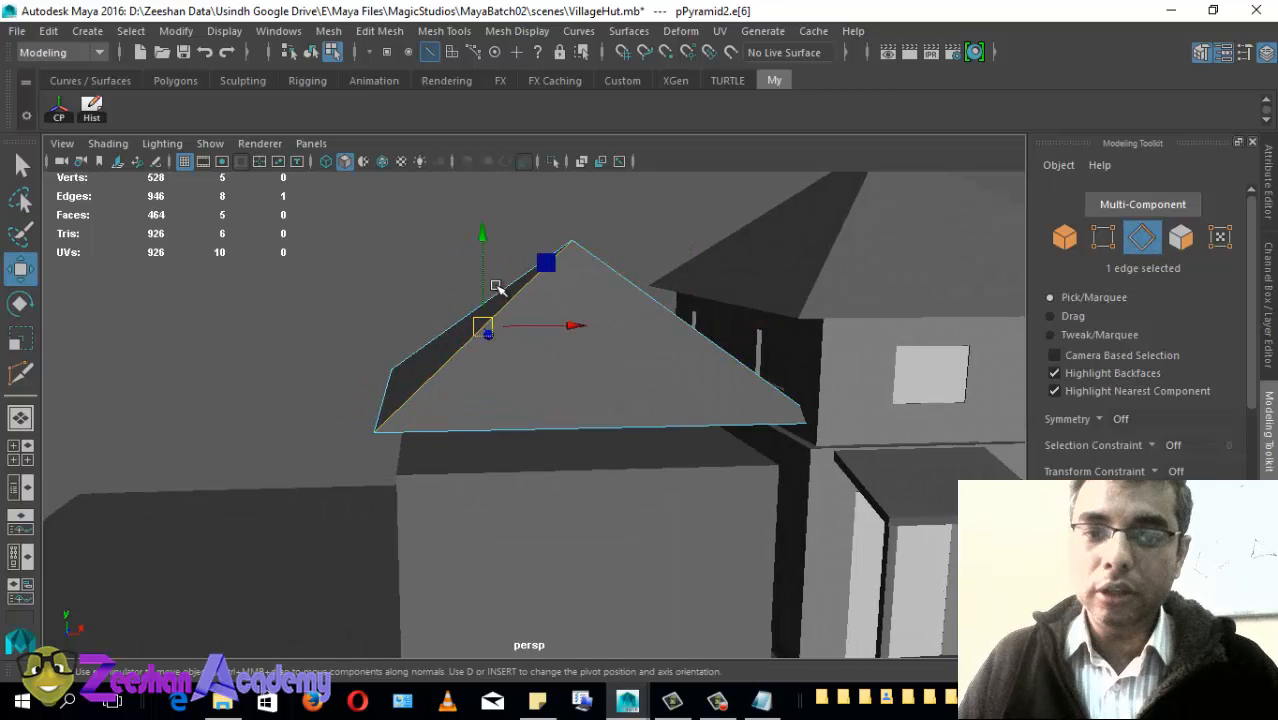
Step: Pick single edges on the extension's front wall, from the horizontal edge near its top to the outer vertical corner edge
{"action": "left_click", "coordinate": [622, 571]}
{"action": "left_click_drag", "start_coordinate": [622, 571], "coordinate": [607, 490], "text": "alt"}
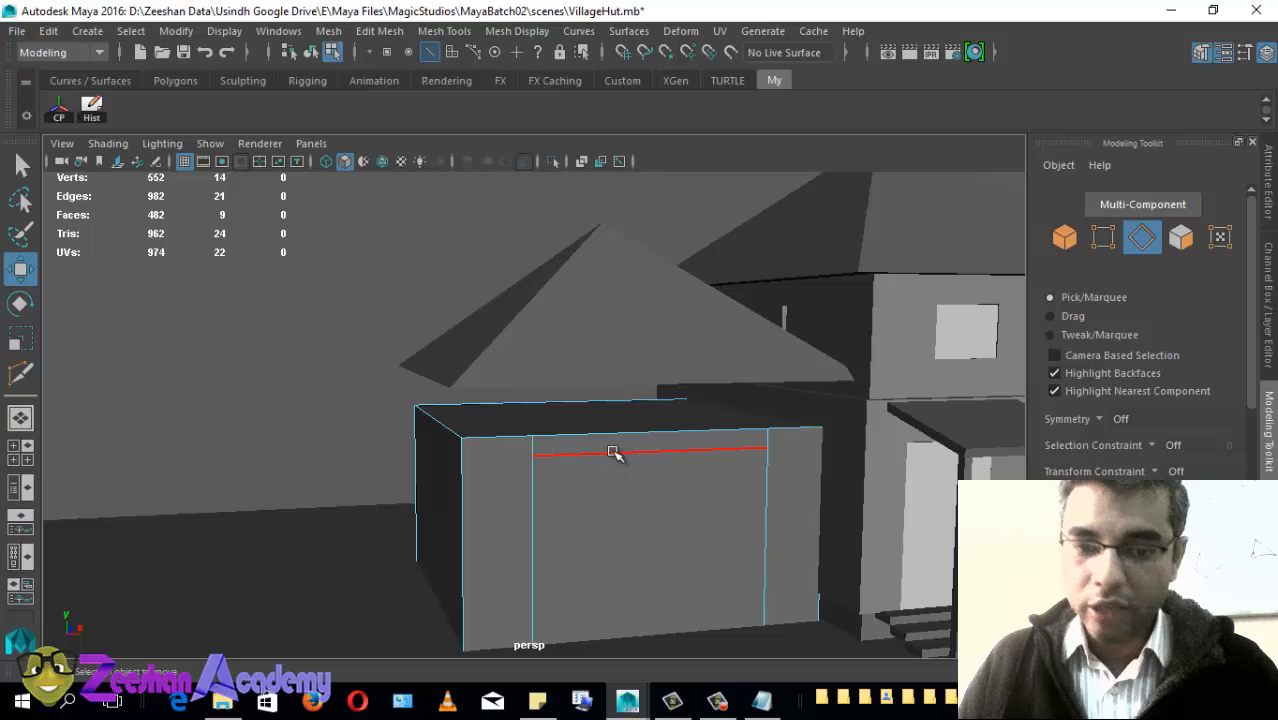
{"action": "left_click", "coordinate": [613, 452]}
{"action": "left_click", "coordinate": [532, 506]}
{"action": "left_click", "coordinate": [464, 501]}
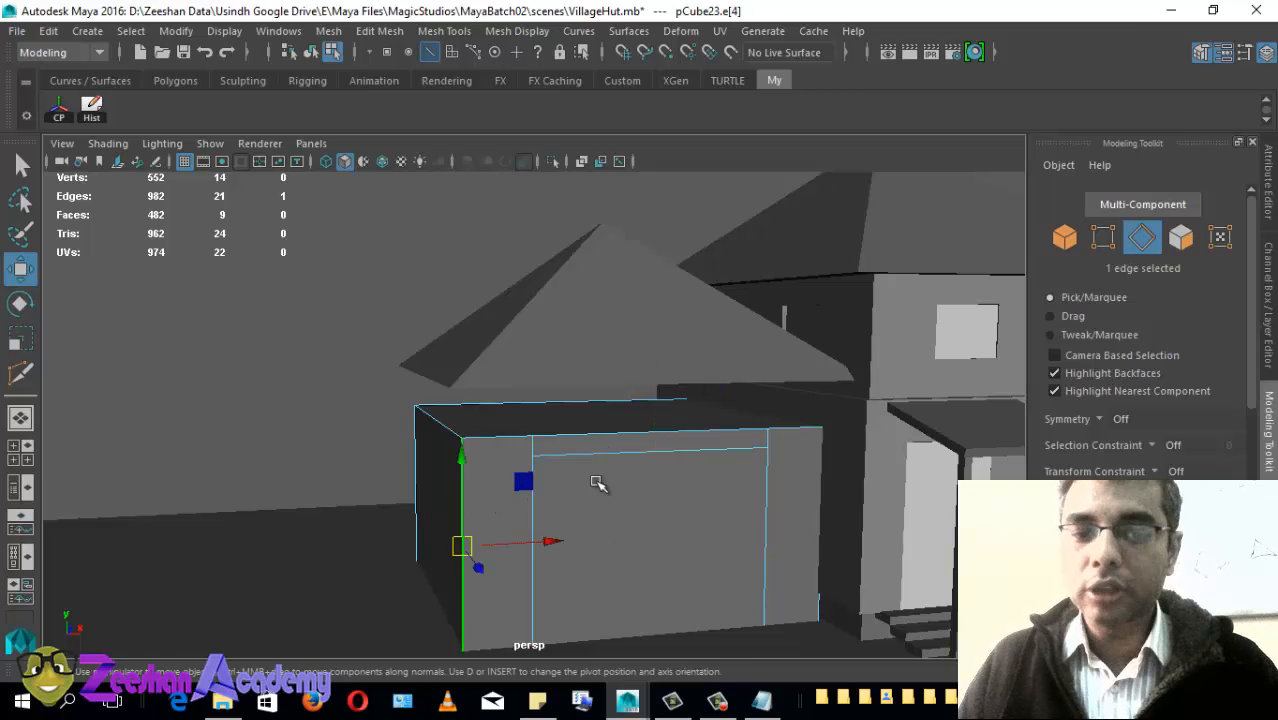
{"action": "left_click_drag", "start_coordinate": [596, 481], "coordinate": [659, 484], "text": "alt"}
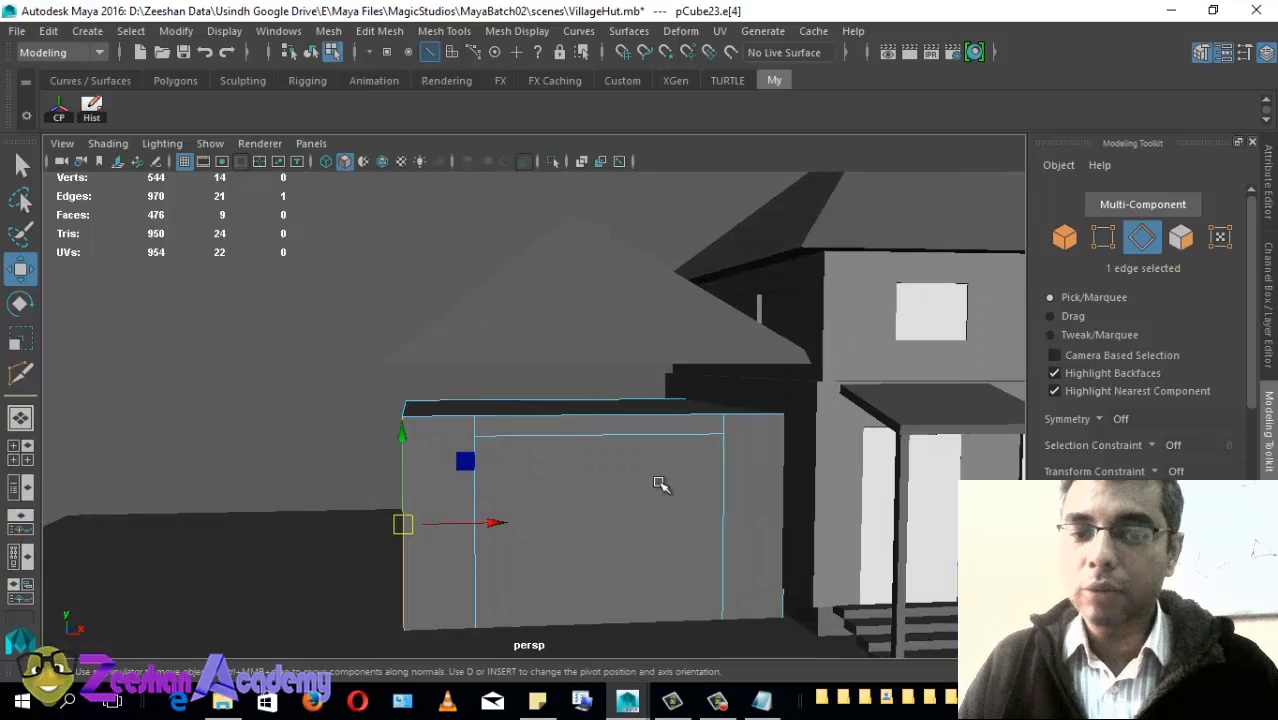
Step: Return to object selection and lower the whole pyramid roof onto the top of the extension's walls
{"action": "left_click", "coordinate": [1066, 240]}
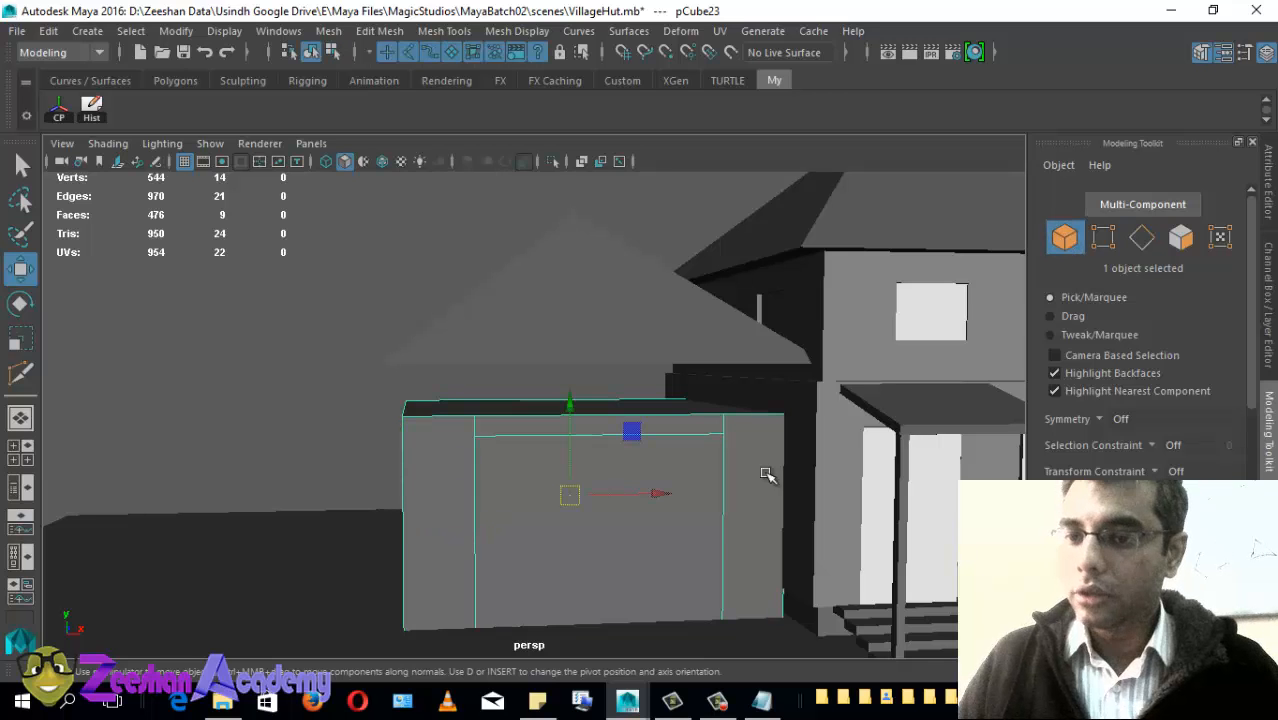
{"action": "left_click_drag", "start_coordinate": [591, 514], "coordinate": [650, 500], "text": "alt"}
{"action": "left_click_drag", "start_coordinate": [582, 445], "coordinate": [613, 402], "text": "alt"}
{"action": "left_click", "coordinate": [623, 360]}
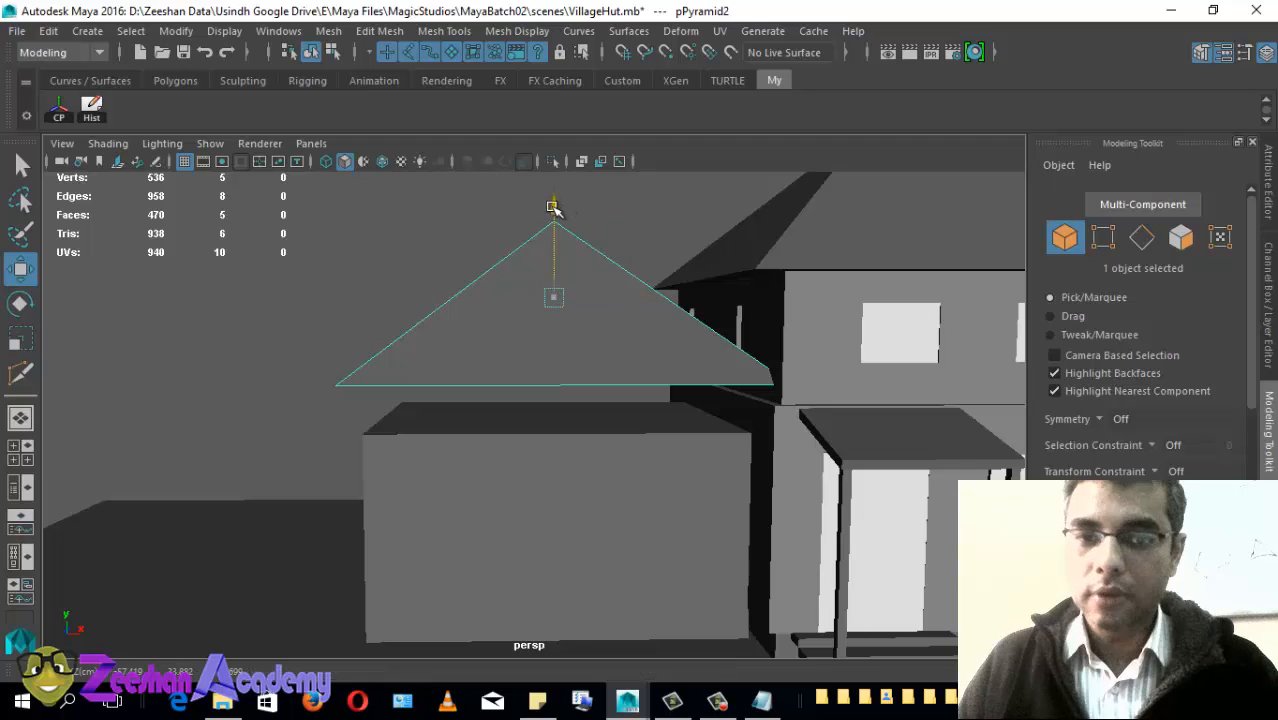
{"action": "left_click_drag", "start_coordinate": [555, 206], "coordinate": [558, 268]}
{"action": "left_click_drag", "start_coordinate": [447, 431], "coordinate": [499, 419], "text": "alt"}
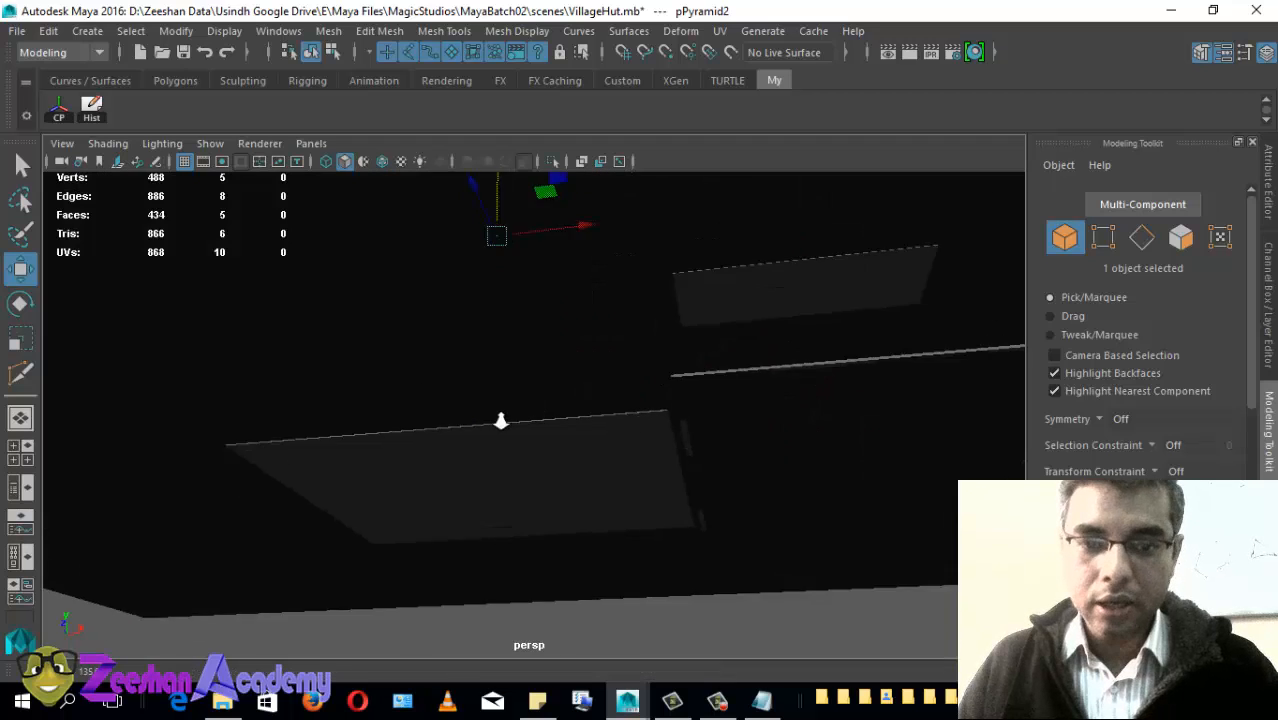
{"action": "right_click_drag", "start_coordinate": [499, 419], "coordinate": [539, 457], "text": "alt"}
{"action": "left_click_drag", "start_coordinate": [539, 457], "coordinate": [551, 471], "text": "alt"}
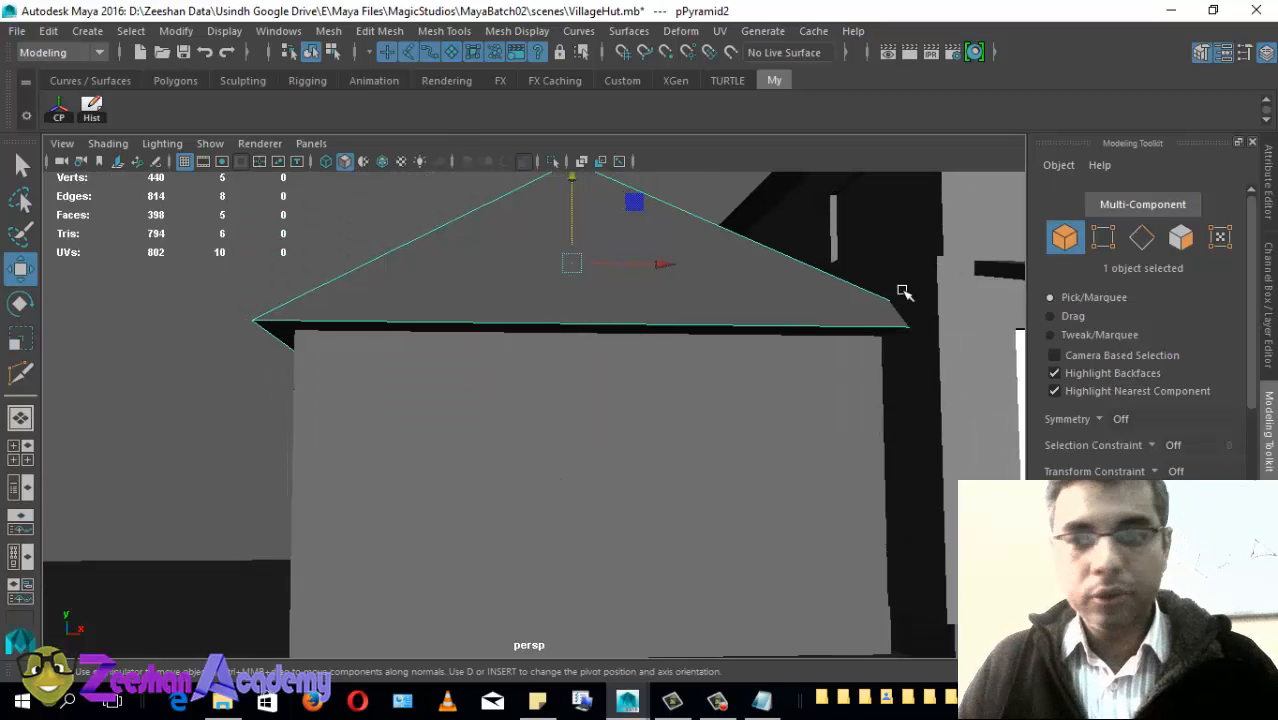
Step: Display the model in wireframe and, in the front view, adjust the pyramid roof's height so its base meets the extension's wall top
{"action": "key", "text": "4"}
{"action": "left_click_drag", "start_coordinate": [884, 300], "coordinate": [562, 379], "text": "alt"}
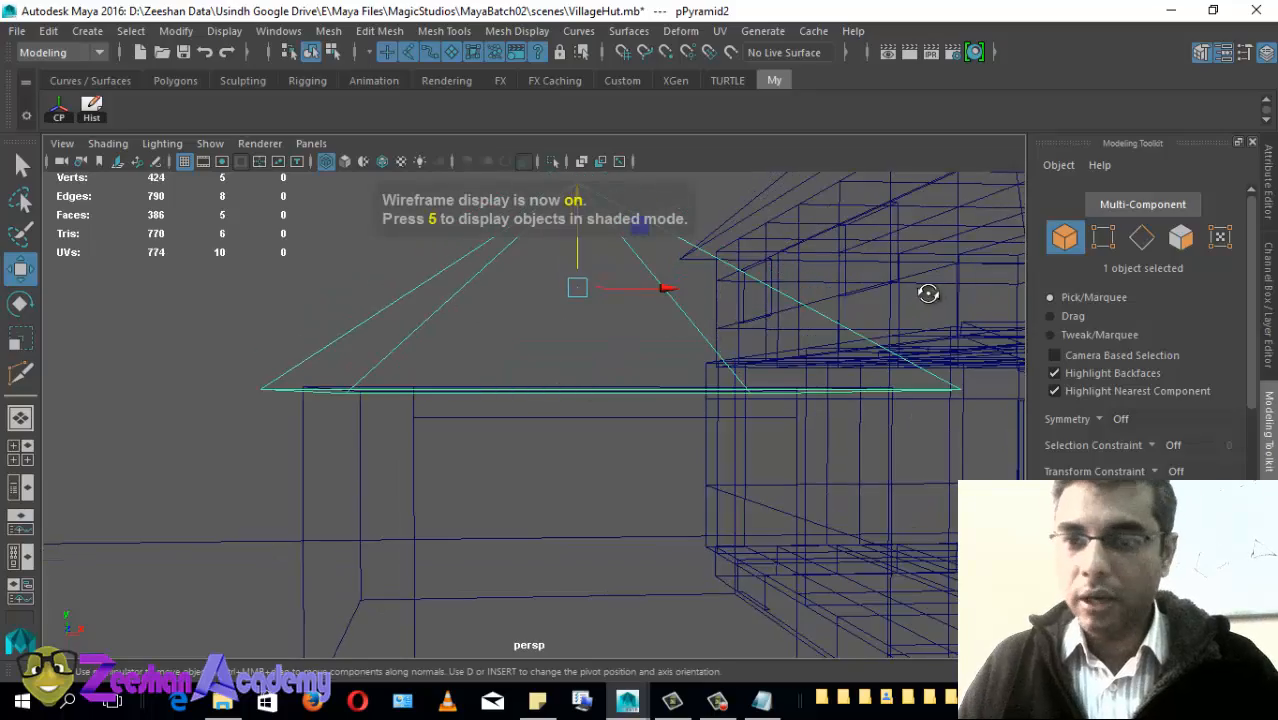
{"action": "left_click_drag", "start_coordinate": [928, 293], "coordinate": [685, 371], "text": "alt"}
{"action": "left_click", "coordinate": [260, 143]}
{"action": "key", "text": "space"}
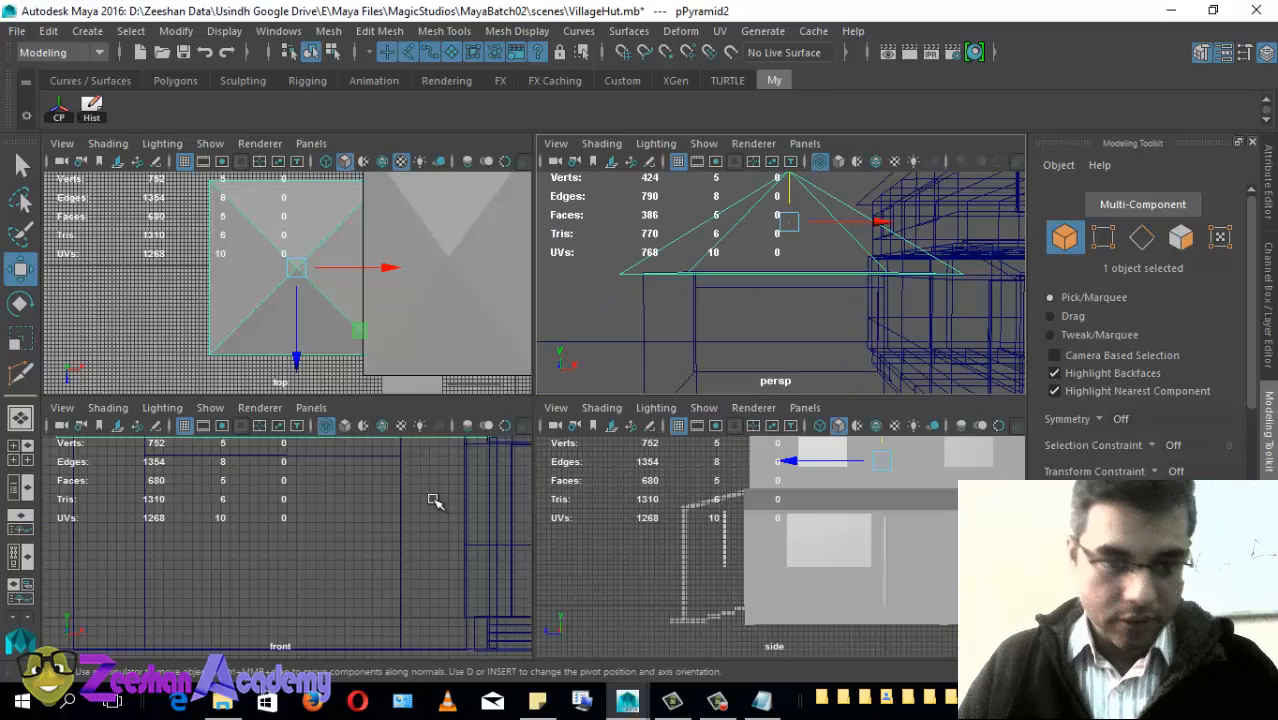
{"action": "key", "text": "space"}
{"action": "key", "text": "f"}
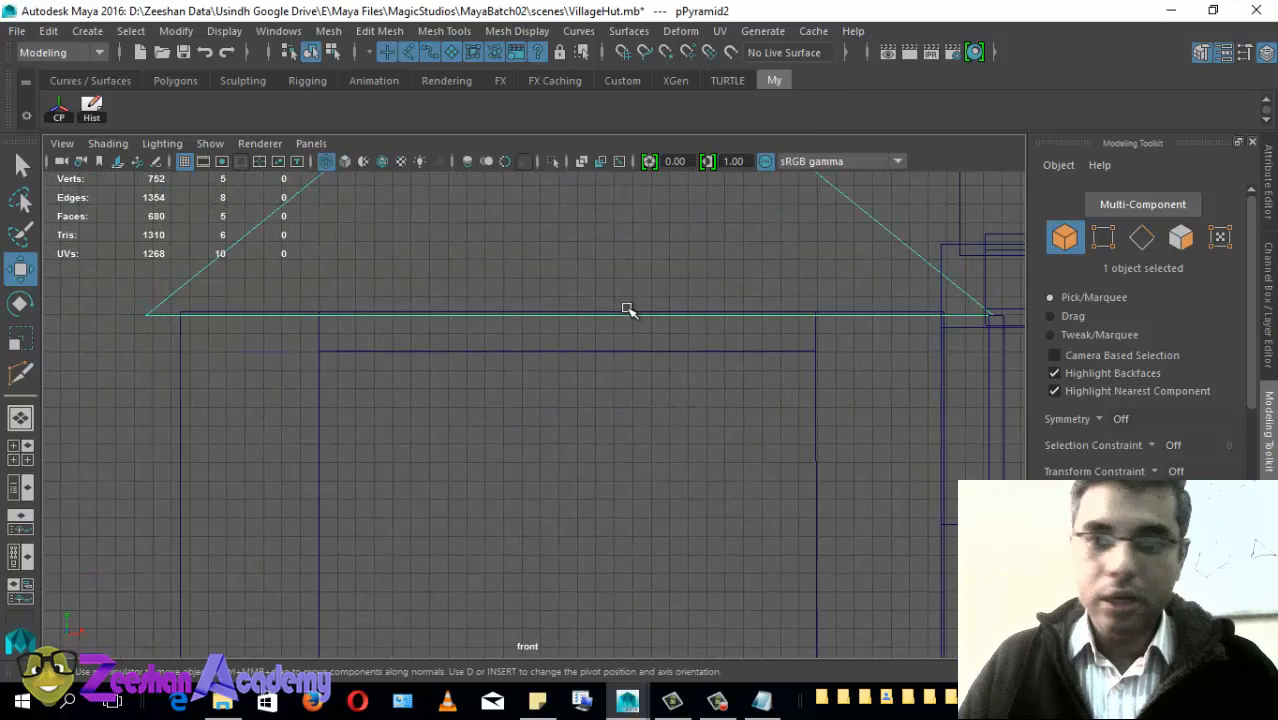
{"action": "middle_click_drag", "start_coordinate": [711, 360], "coordinate": [718, 436], "text": "alt"}
{"action": "right_click_drag", "start_coordinate": [718, 436], "coordinate": [610, 340], "text": "alt"}
{"action": "mouse_move", "coordinate": [571, 179]}
{"action": "left_mouse_down"}
{"action": "mouse_move", "coordinate": [574, 200]}
{"action": "mouse_move", "coordinate": [584, 180]}
{"action": "left_mouse_up"}
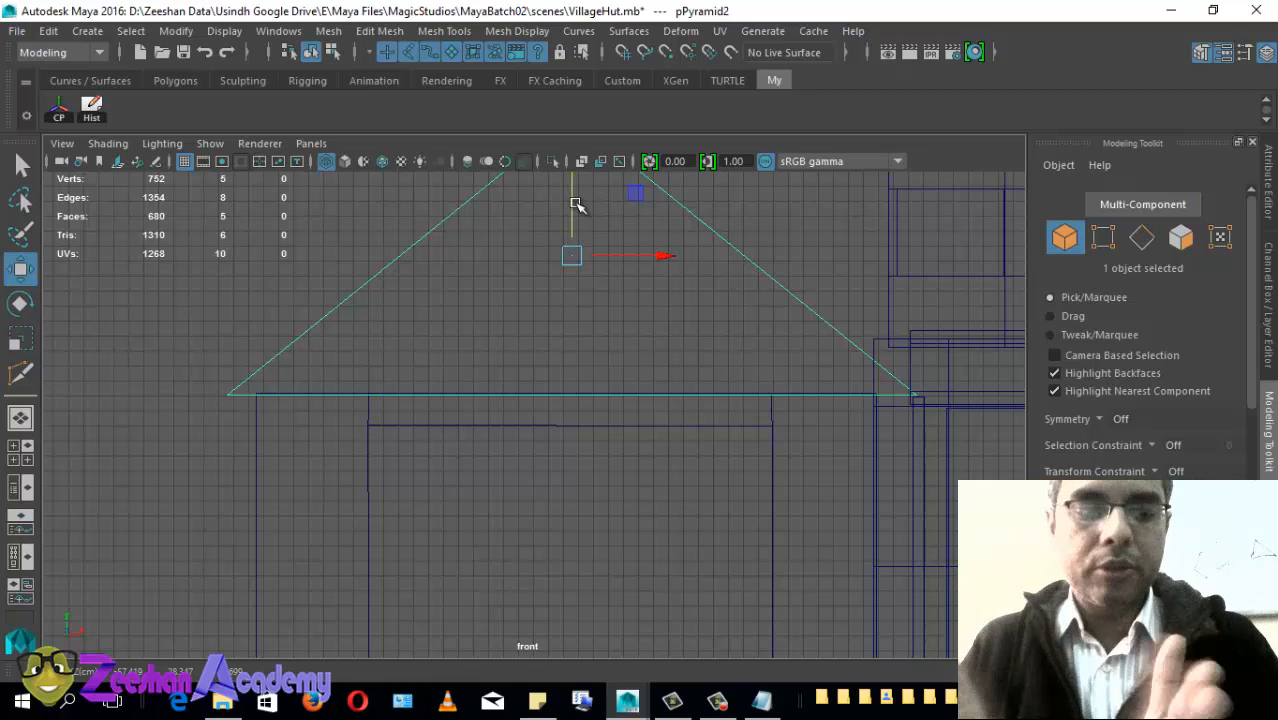
Step: Lower the pyramid roof in the front view until its base is level with the horizontal edge below the extension's wall top
{"action": "right_click_drag", "start_coordinate": [819, 383], "coordinate": [735, 385], "text": "alt"}
{"action": "middle_click_drag", "start_coordinate": [612, 242], "coordinate": [605, 310], "text": "alt"}
{"action": "right_click_drag", "start_coordinate": [536, 382], "coordinate": [640, 405], "text": "alt"}
{"action": "middle_click_drag", "start_coordinate": [578, 373], "coordinate": [594, 386], "text": "alt"}
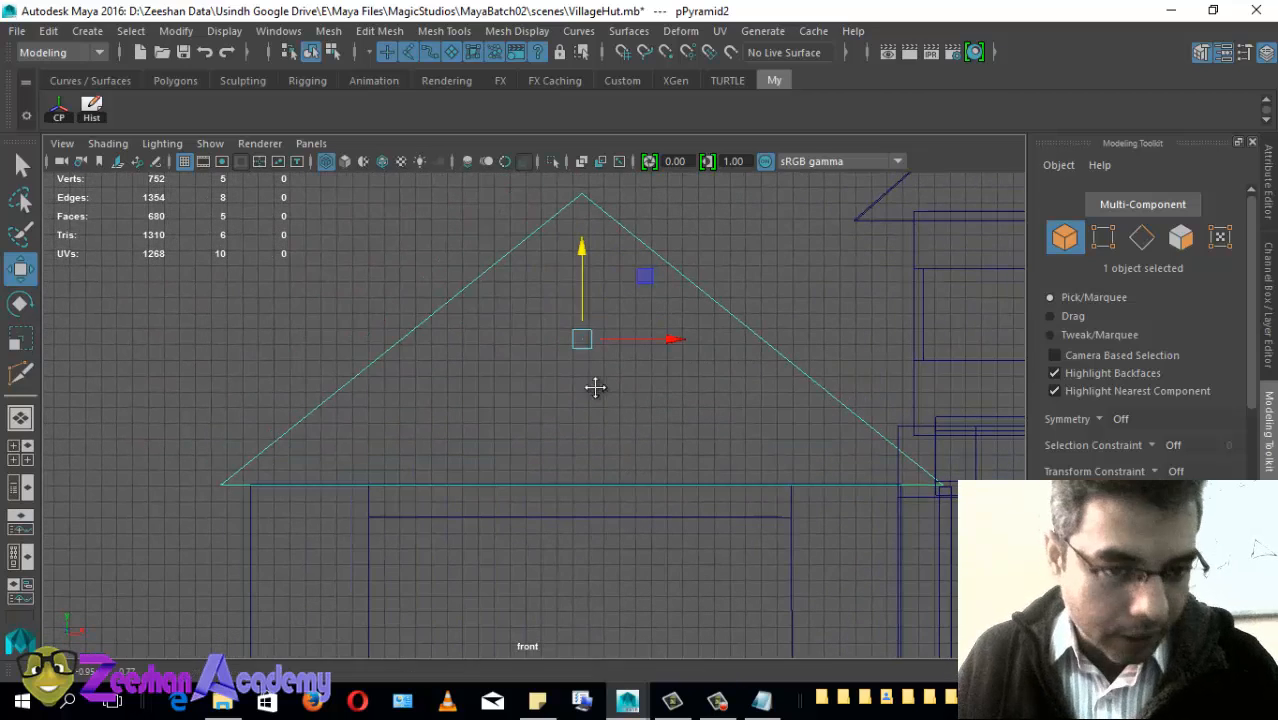
{"action": "left_click_drag", "start_coordinate": [582, 246], "coordinate": [588, 276]}
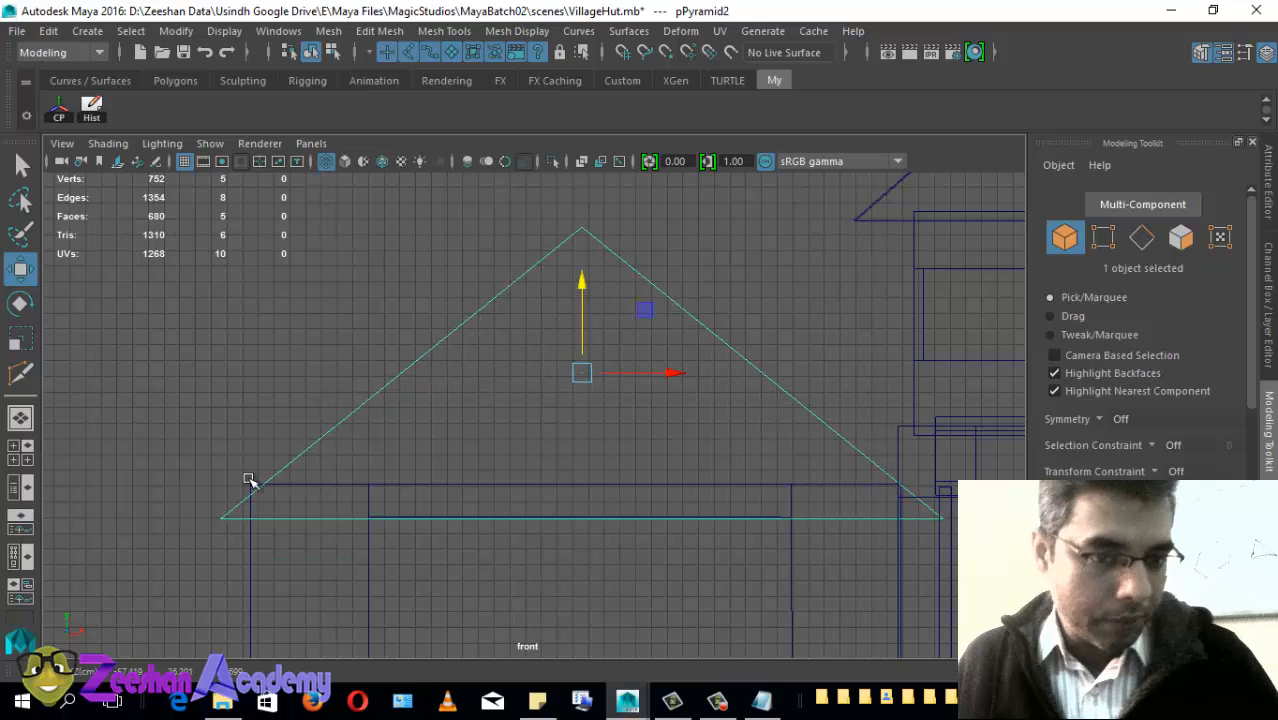
Step: Raise the pyramid roof in the front view until its base rests on the garage walls, and return to the perspective view
{"action": "key", "text": "5"}
{"action": "key", "text": "4"}
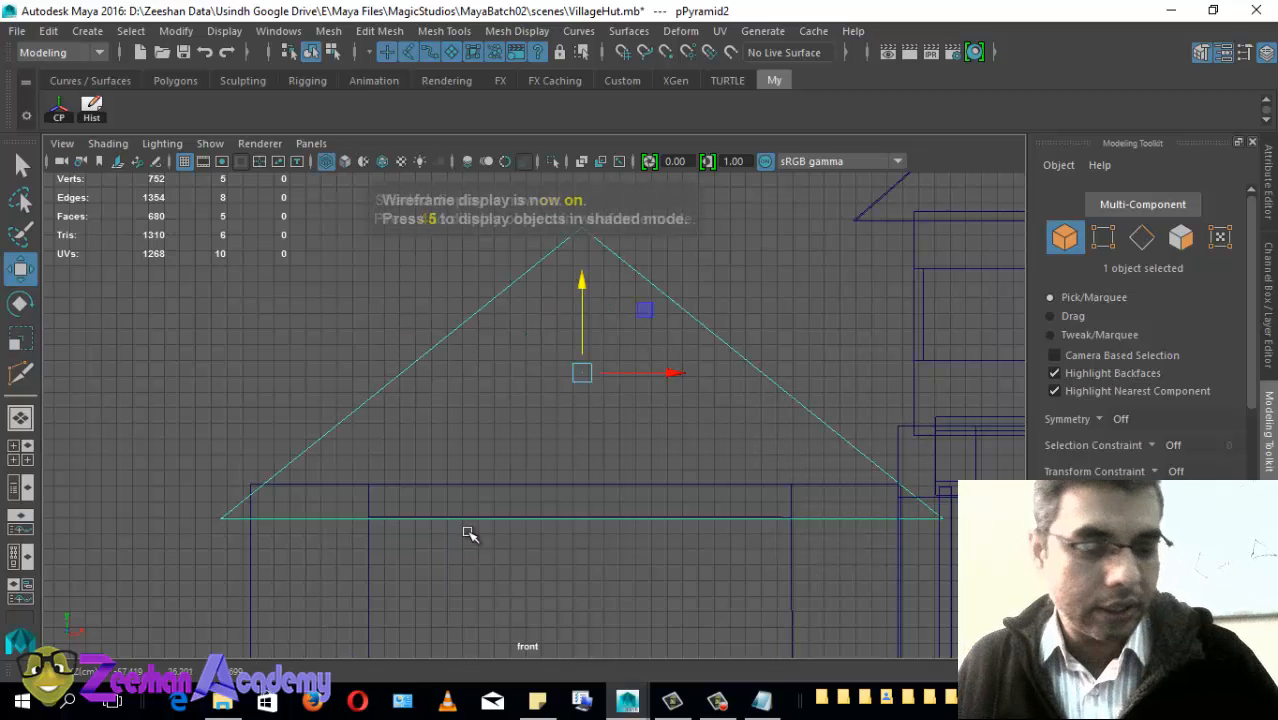
{"action": "left_click_drag", "start_coordinate": [586, 282], "coordinate": [587, 235]}
{"action": "right_click_drag", "start_coordinate": [327, 540], "coordinate": [581, 552], "text": "alt"}
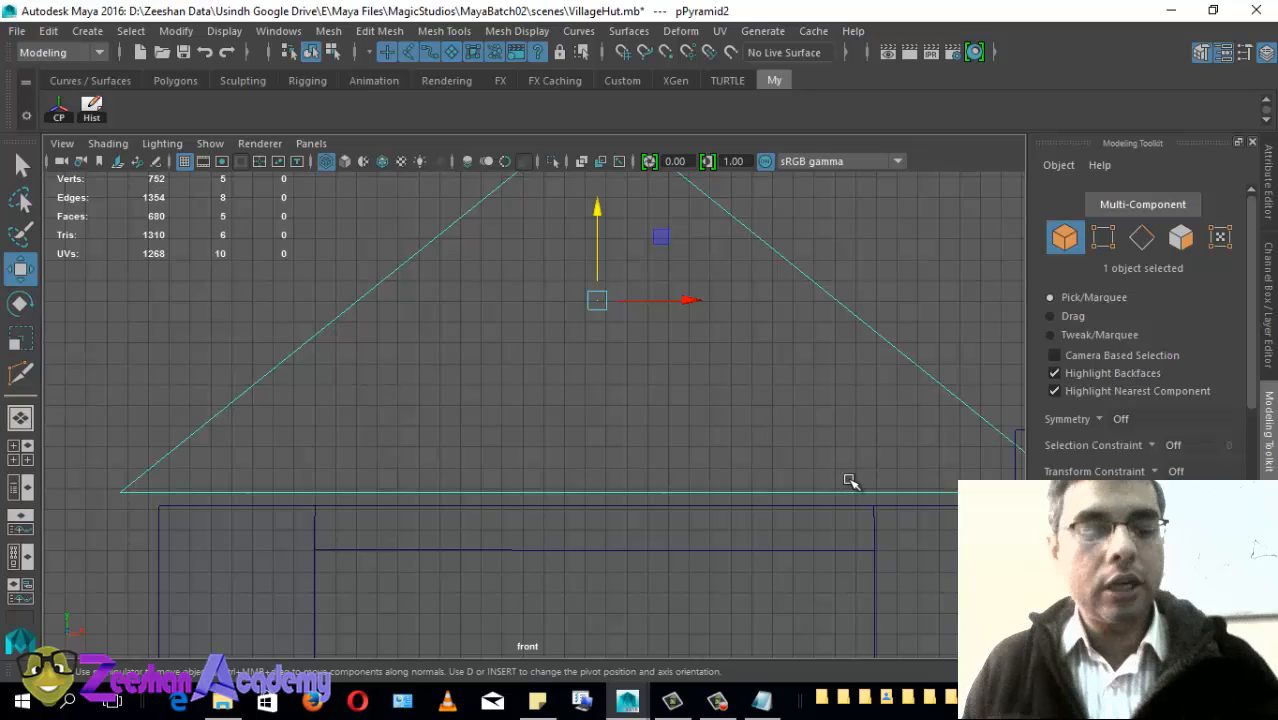
{"action": "right_click_drag", "start_coordinate": [547, 236], "coordinate": [532, 229], "text": "alt"}
{"action": "left_click_drag", "start_coordinate": [595, 207], "coordinate": [600, 222]}
{"action": "middle_click_drag", "start_coordinate": [599, 422], "coordinate": [521, 370], "text": "alt"}
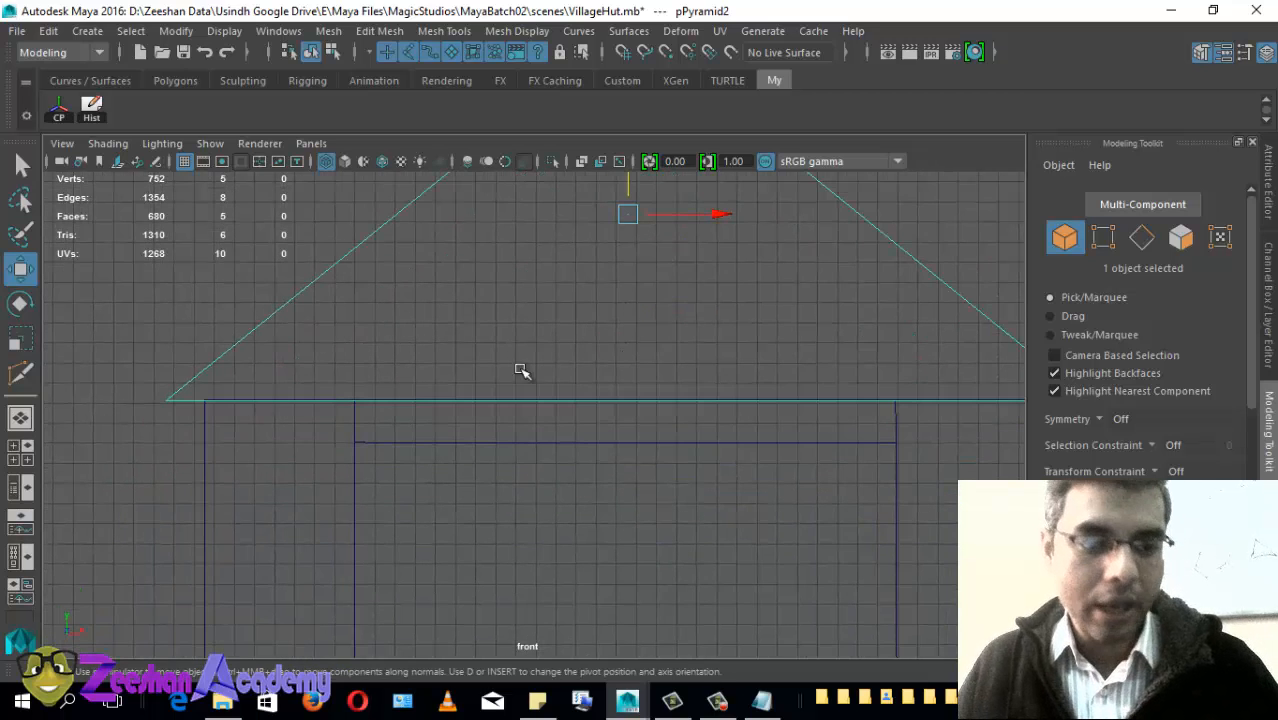
{"action": "middle_click_drag", "start_coordinate": [688, 397], "coordinate": [682, 449], "text": "alt"}
{"action": "key", "text": "space"}
{"action": "left_click_drag", "start_coordinate": [682, 402], "coordinate": [681, 352]}
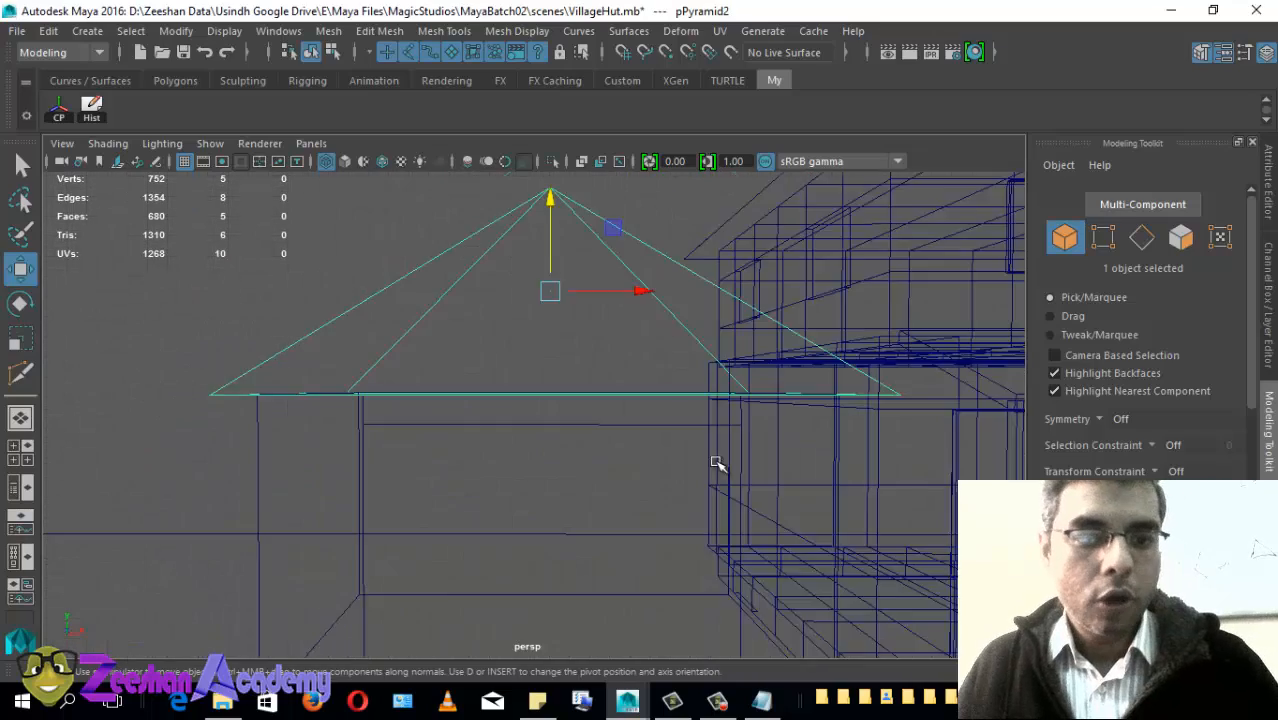
{"action": "left_click_drag", "start_coordinate": [716, 462], "coordinate": [487, 457], "text": "alt"}
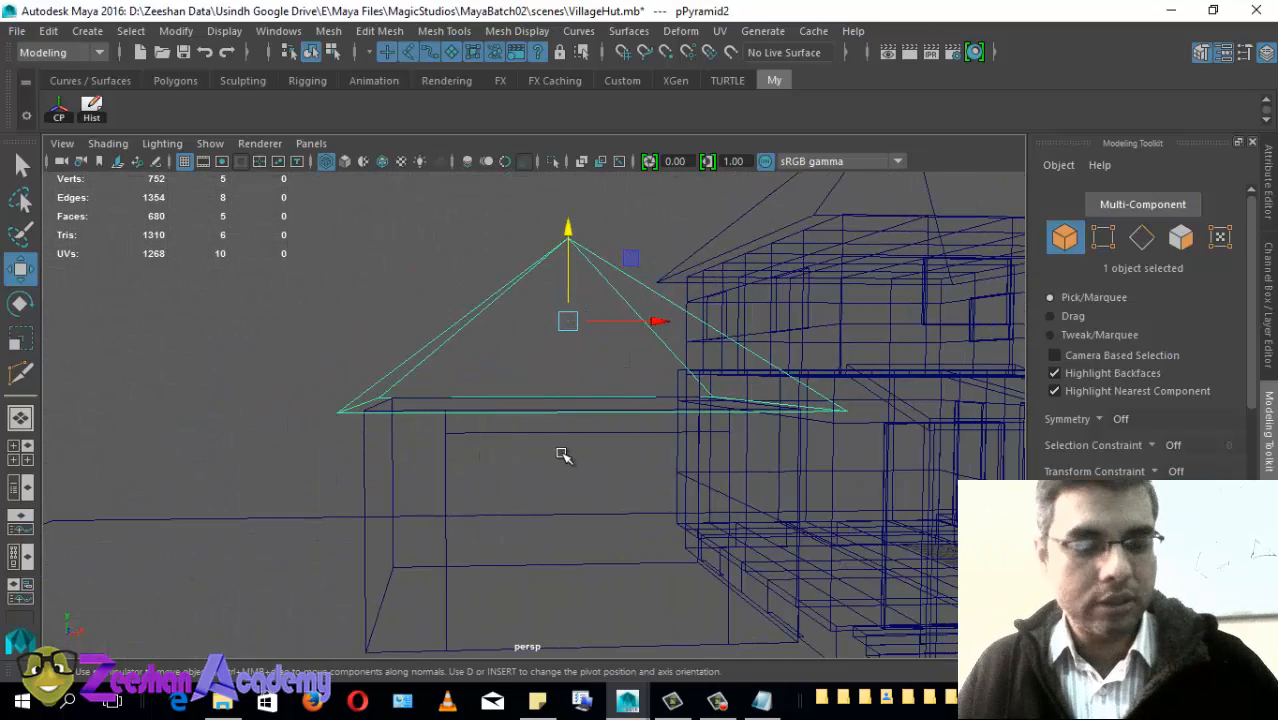
Step: Turn on shaded display, select the garage body under the pyramid roof, and enter face selection mode
{"action": "key", "text": "5"}
{"action": "left_click", "coordinate": [519, 477]}
{"action": "mouse_move", "coordinate": [748, 517]}
{"action": "left_mouse_down", "text": "alt"}
{"action": "mouse_move", "coordinate": [591, 482]}
{"action": "mouse_move", "coordinate": [789, 565]}
{"action": "left_mouse_up", "text": "alt"}
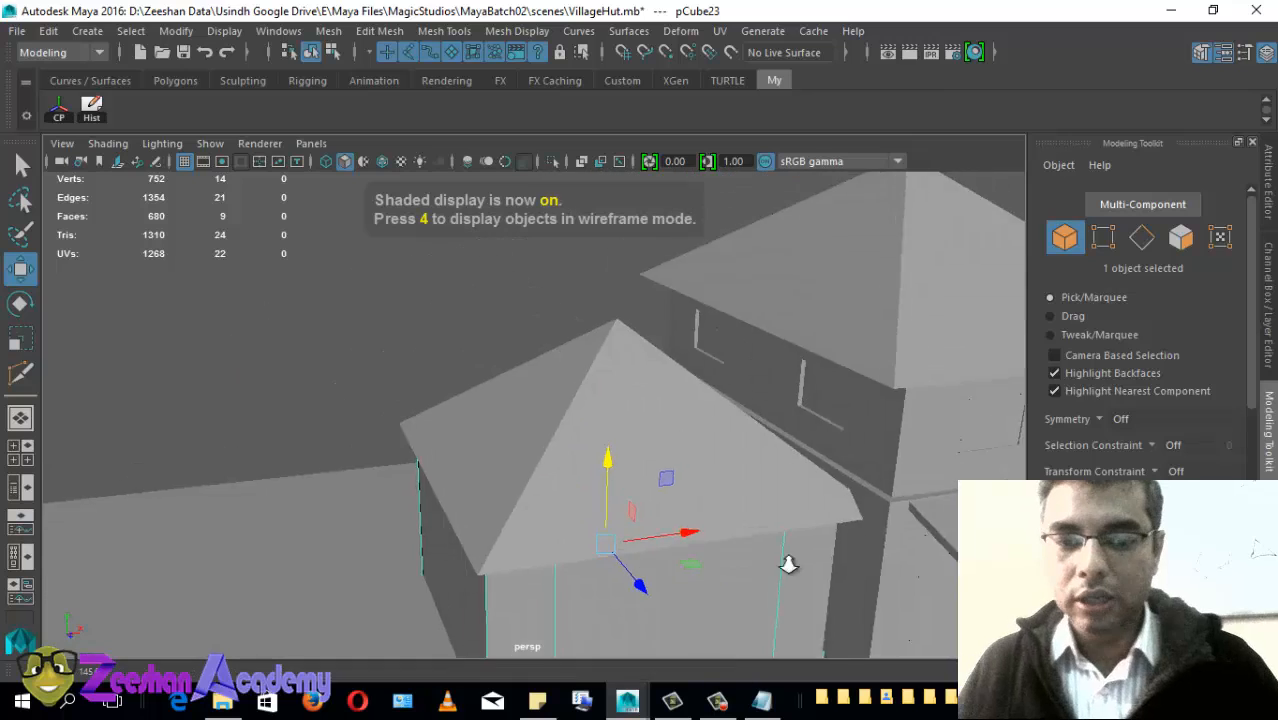
{"action": "right_click_drag", "start_coordinate": [789, 565], "coordinate": [830, 640], "text": "alt"}
{"action": "middle_click_drag", "start_coordinate": [830, 640], "coordinate": [662, 351], "text": "alt"}
{"action": "left_click_drag", "start_coordinate": [662, 351], "coordinate": [664, 361], "text": "alt"}
{"action": "middle_click_drag", "start_coordinate": [732, 411], "coordinate": [722, 465], "text": "alt"}
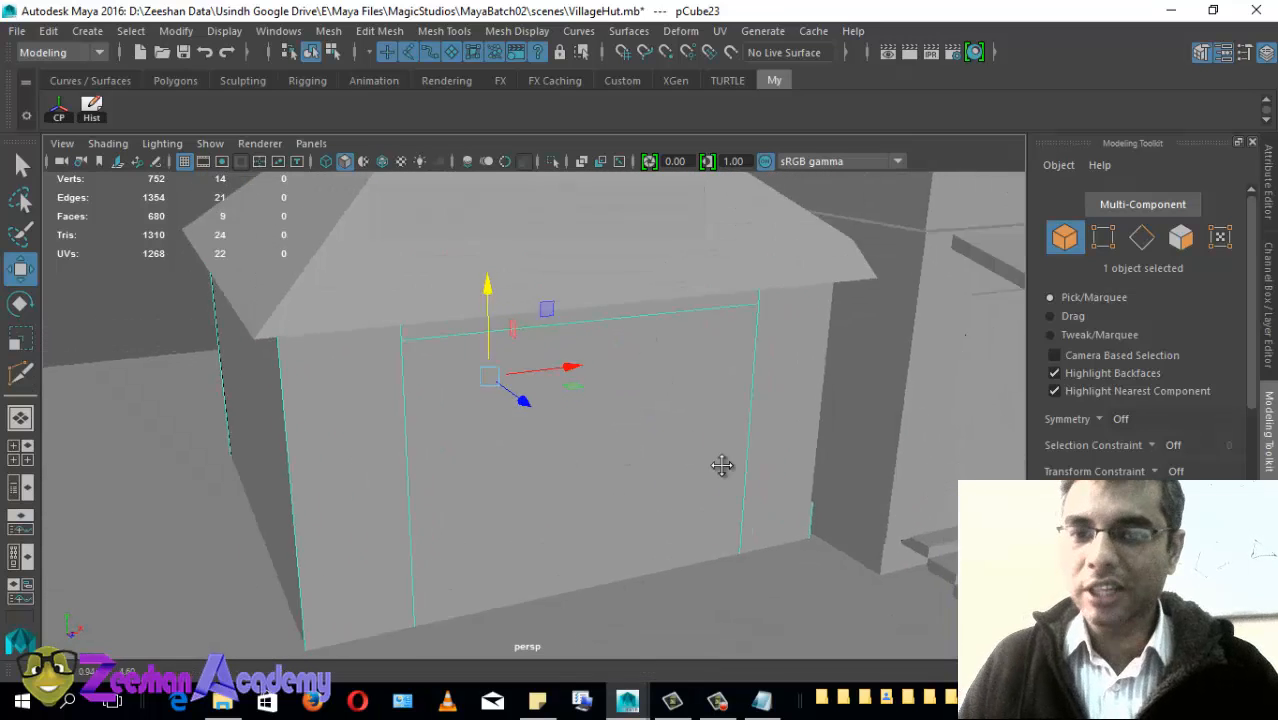
{"action": "left_click_drag", "start_coordinate": [722, 465], "coordinate": [626, 389], "text": "alt"}
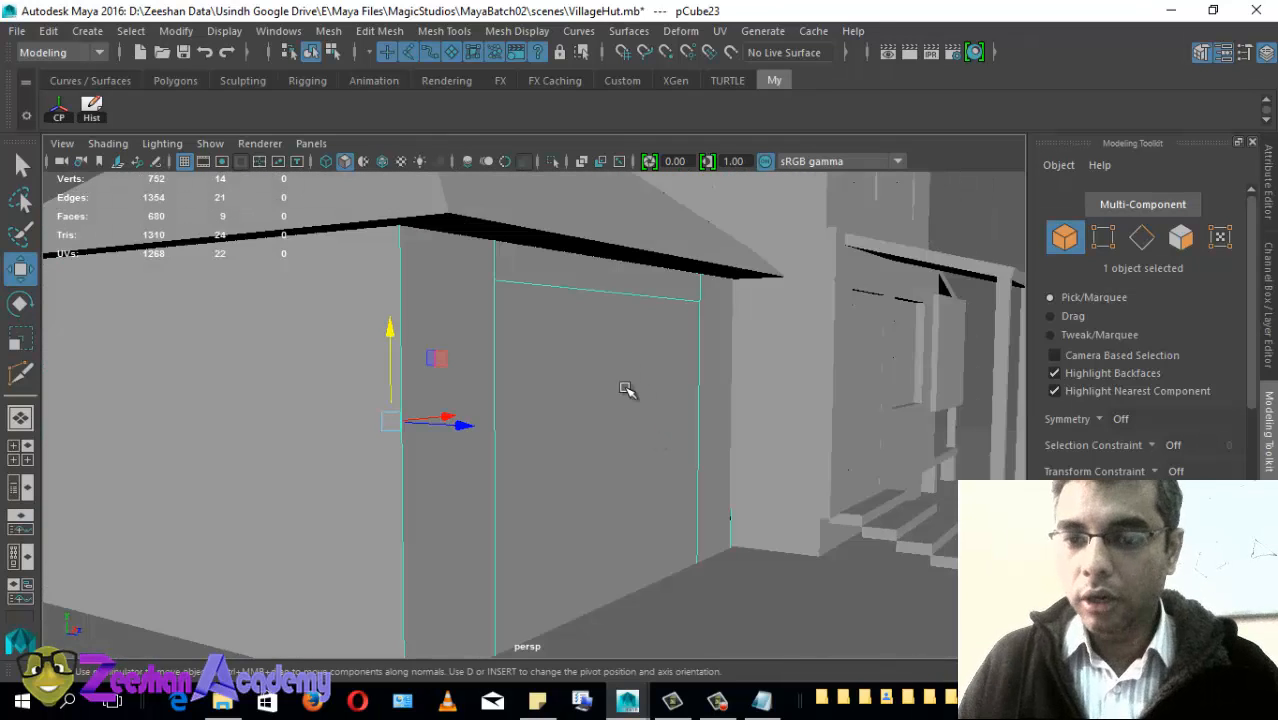
{"action": "right_click_drag", "start_coordinate": [610, 338], "coordinate": [609, 164]}
{"action": "left_click_drag", "start_coordinate": [615, 400], "coordinate": [574, 417], "text": "alt"}
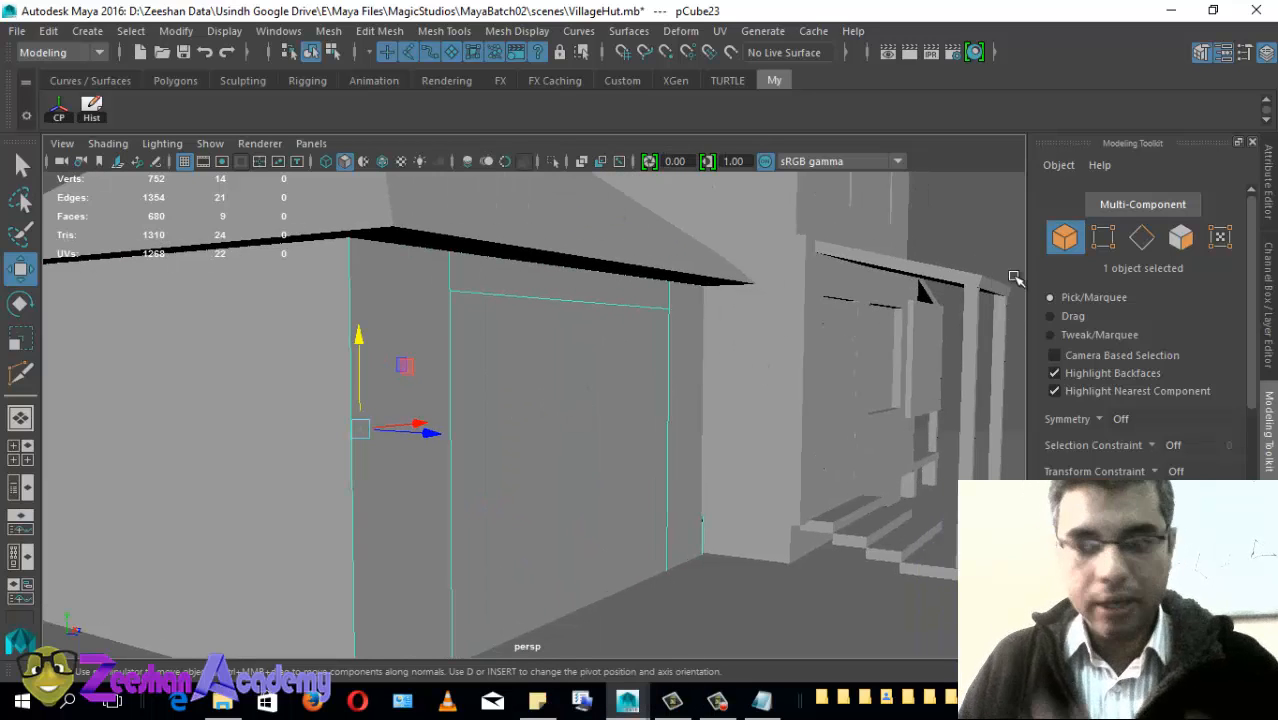
{"action": "left_click", "coordinate": [1143, 245]}
{"action": "left_click", "coordinate": [1183, 244]}
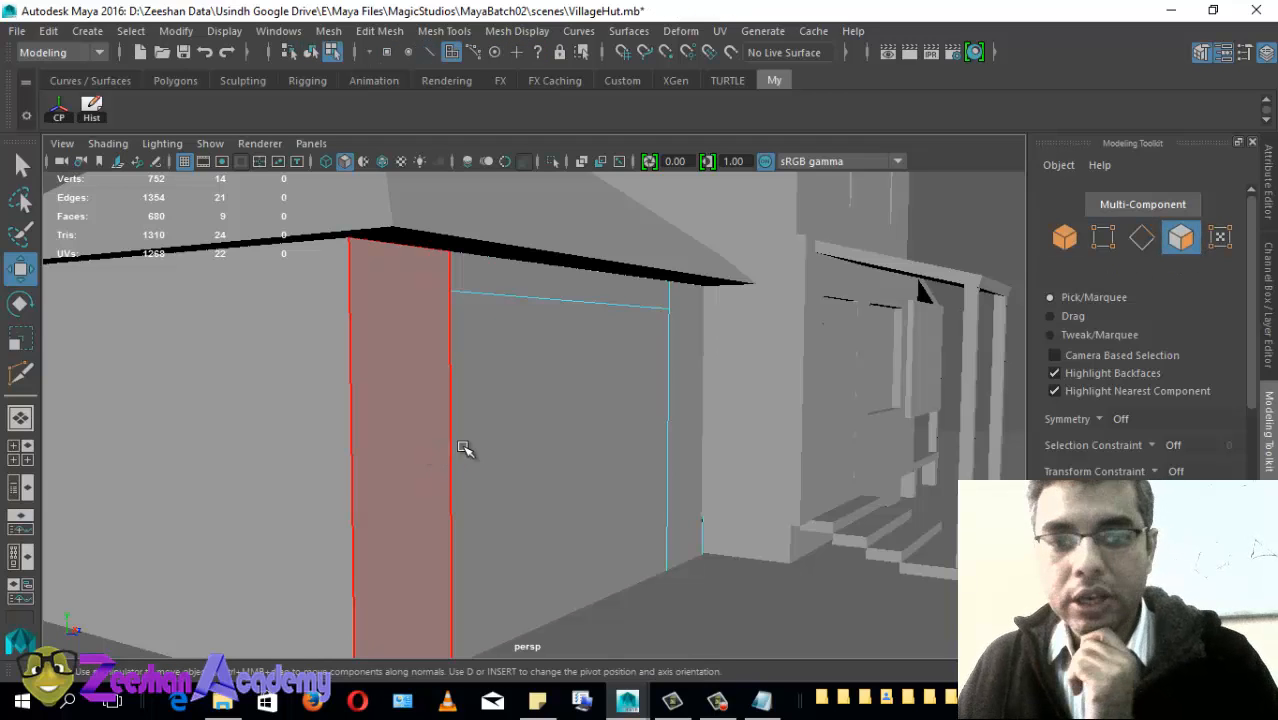
Step: Select the door face on the garage front, try rotating it, and undo the rotation
{"action": "left_click", "coordinate": [549, 423]}
{"action": "left_click", "coordinate": [303, 469]}
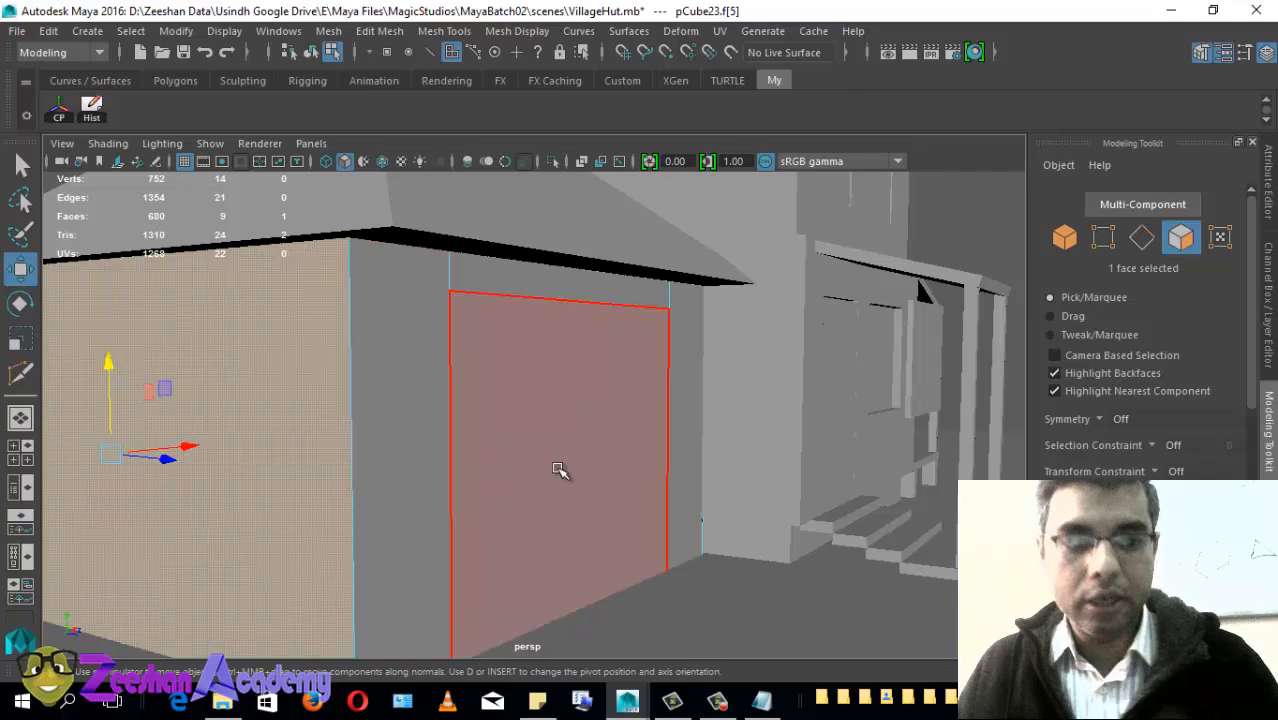
{"action": "left_click_drag", "start_coordinate": [534, 479], "coordinate": [594, 401], "text": "alt"}
{"action": "left_click", "coordinate": [594, 401]}
{"action": "left_click_drag", "start_coordinate": [496, 462], "coordinate": [793, 395], "text": "alt"}
{"action": "key", "text": "ctrl+z"}
{"action": "left_click_drag", "start_coordinate": [728, 460], "coordinate": [662, 462], "text": "alt"}
{"action": "key", "text": "e"}
{"action": "left_click_drag", "start_coordinate": [670, 385], "coordinate": [729, 436]}
{"action": "key", "text": "ctrl+z"}
Step: Extrude the garage's door face slightly inward with a Local Translate Z of -0.727
{"action": "left_click_drag", "start_coordinate": [700, 496], "coordinate": [590, 519], "text": "alt"}
{"action": "right_click_drag", "start_coordinate": [590, 519], "coordinate": [416, 494], "text": "alt"}
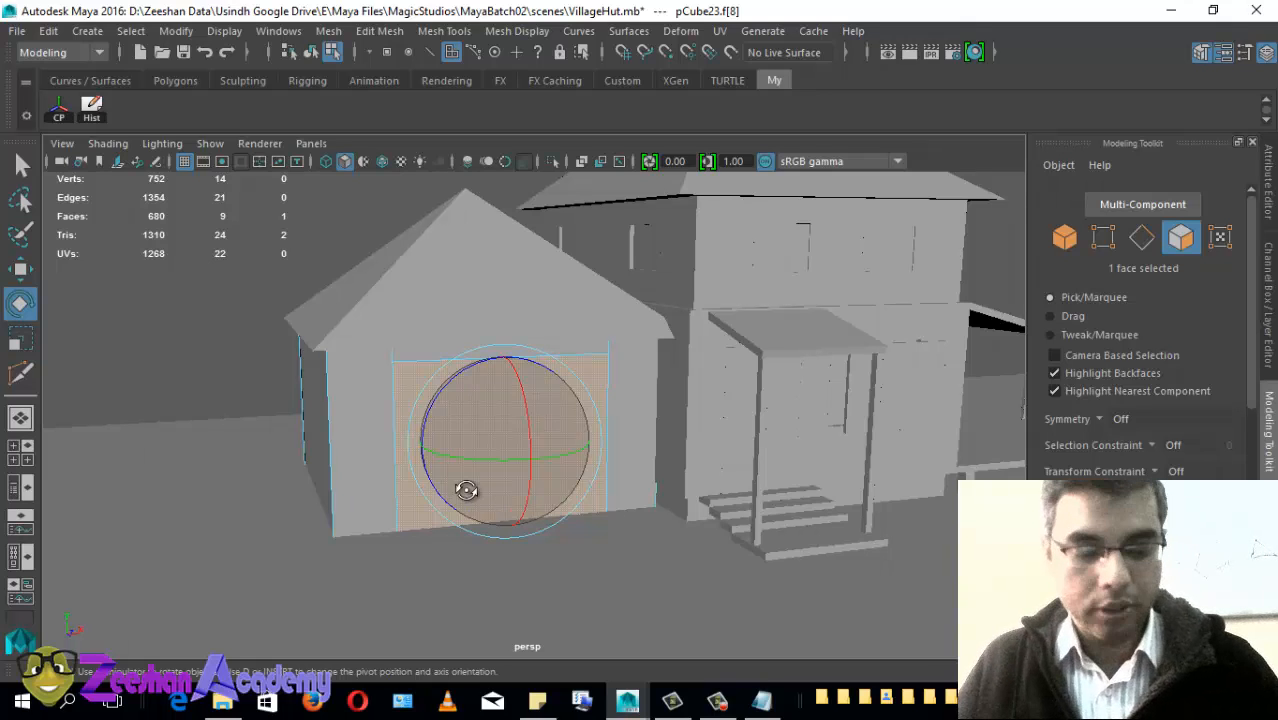
{"action": "left_click_drag", "start_coordinate": [471, 491], "coordinate": [934, 381], "text": "alt"}
{"action": "middle_click_drag", "start_coordinate": [934, 381], "coordinate": [980, 397], "text": "alt"}
{"action": "left_click_drag", "start_coordinate": [605, 416], "coordinate": [670, 400], "text": "alt"}
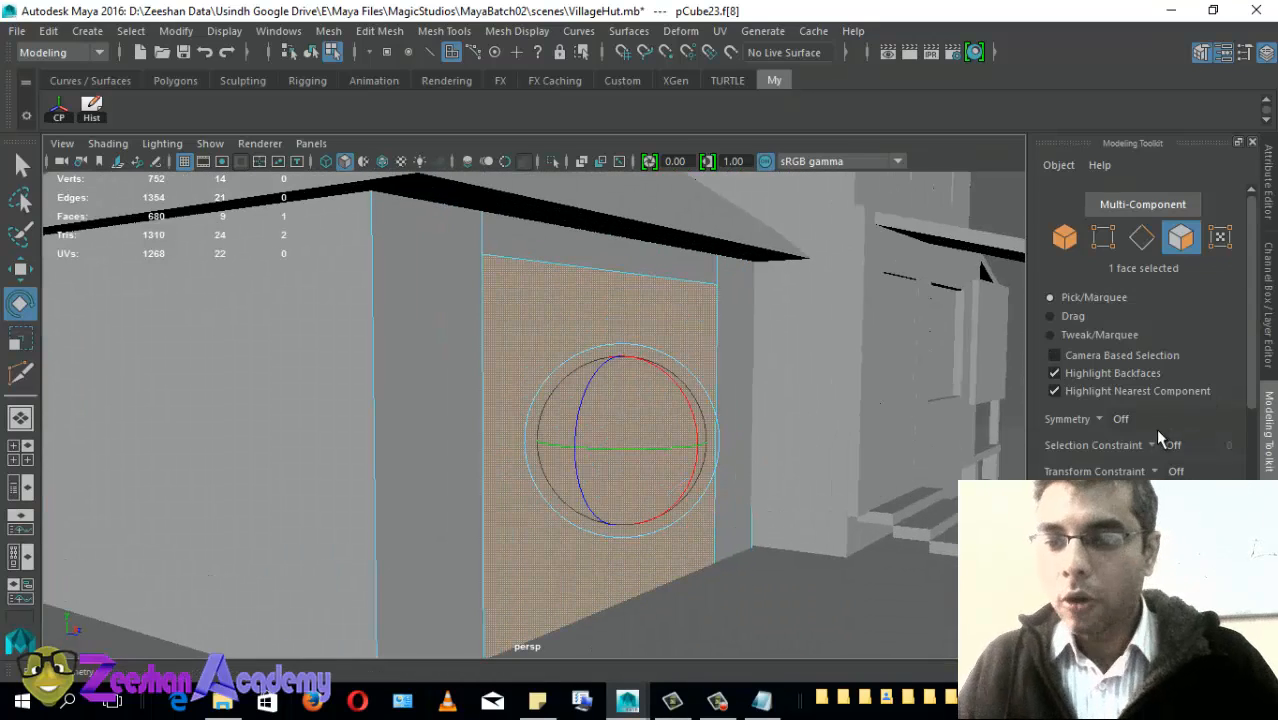
{"action": "scroll", "coordinate": [1158, 437], "scroll_direction": "down", "scroll_amount": 5}
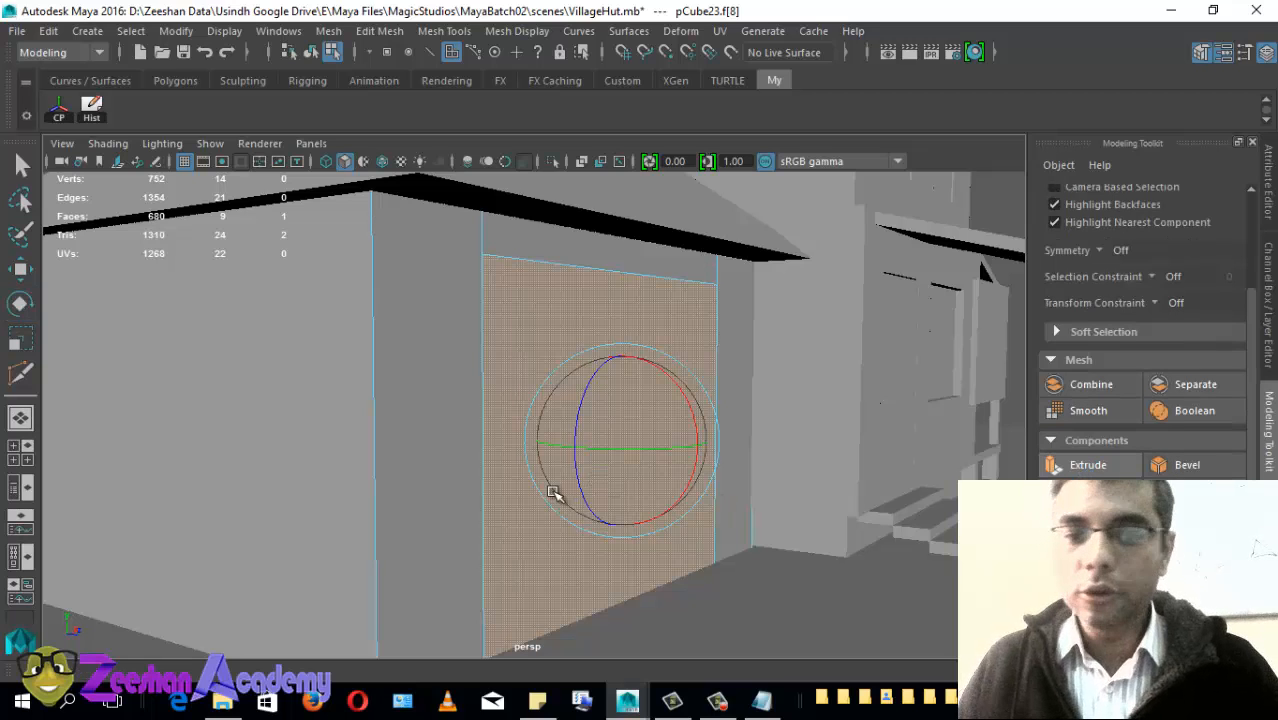
{"action": "left_click_drag", "start_coordinate": [517, 522], "coordinate": [613, 471], "text": "alt"}
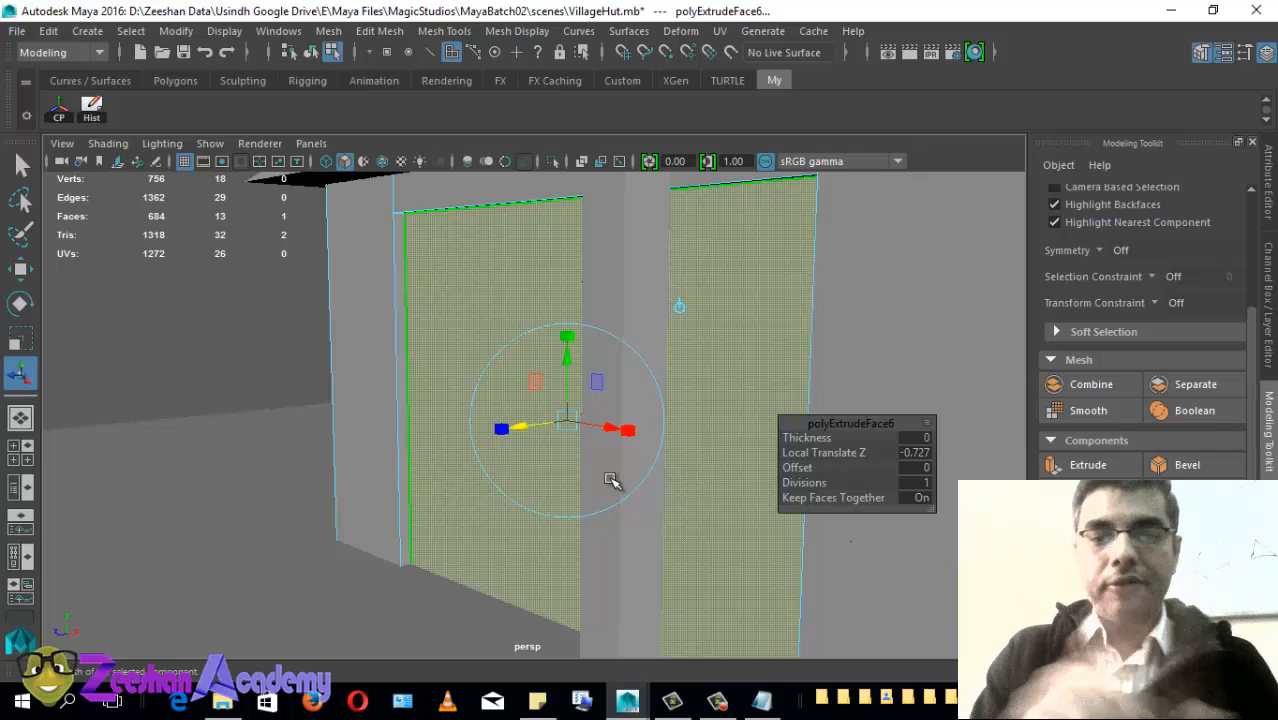
{"action": "left_click_drag", "start_coordinate": [851, 541], "coordinate": [735, 512], "text": "alt"}
{"action": "left_click_drag", "start_coordinate": [588, 451], "coordinate": [355, 468], "text": "alt"}
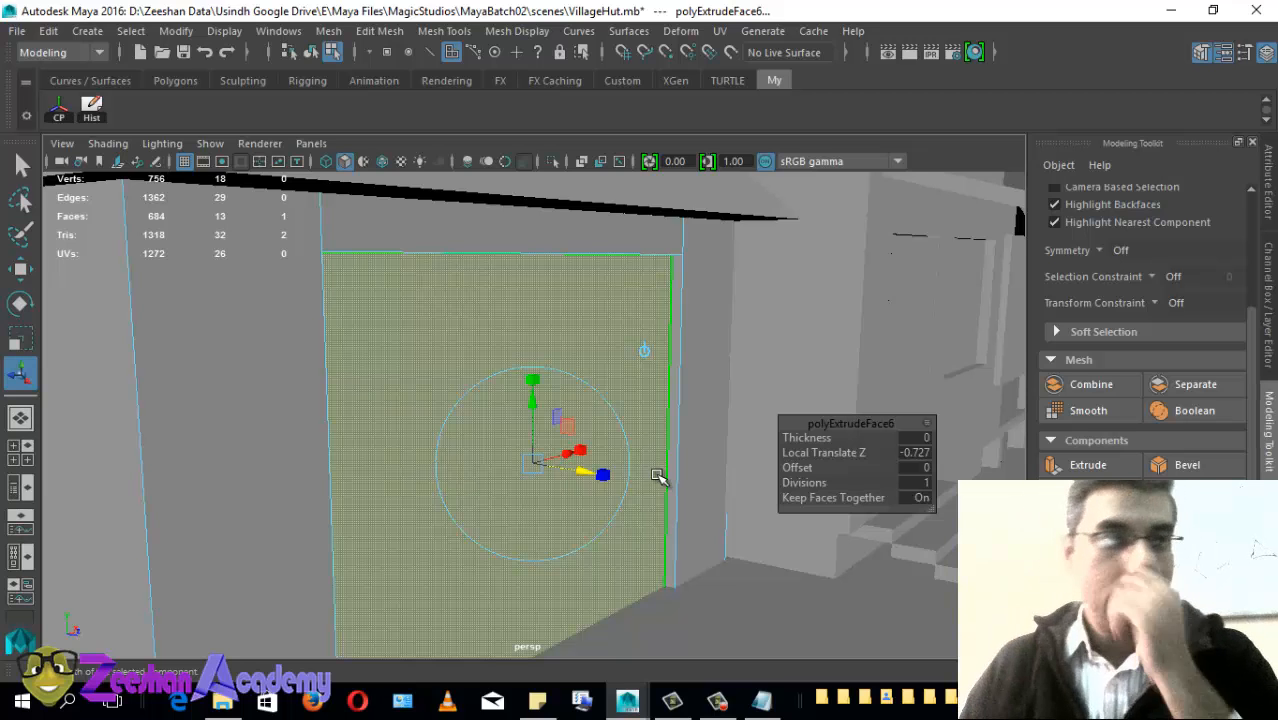
Step: Pull the extruded door face outward to a Local Translate Z of 10.012, and undo the whole extrusion
{"action": "left_click_drag", "start_coordinate": [676, 462], "coordinate": [581, 538], "text": "alt"}
{"action": "left_click_drag", "start_coordinate": [680, 484], "coordinate": [628, 489]}
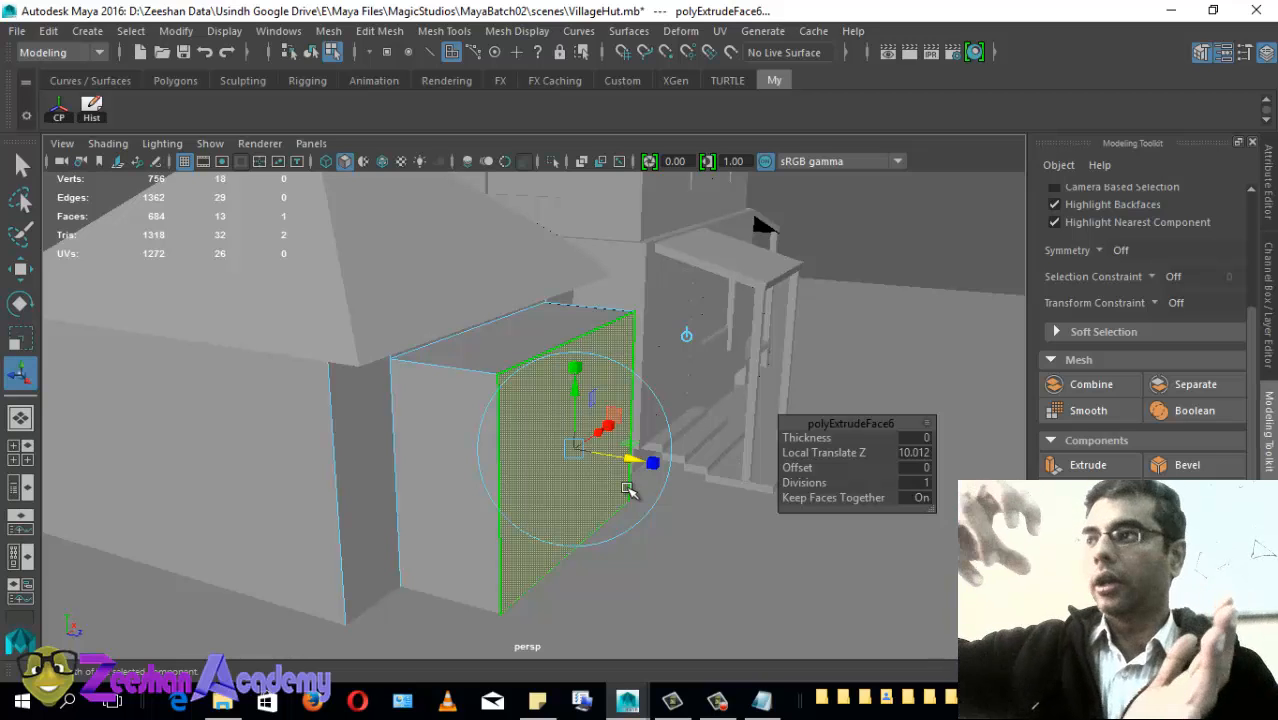
{"action": "key", "text": "ctrl+z"}
{"action": "key", "text": "ctrl+z"}
{"action": "key", "text": "ctrl+z"}
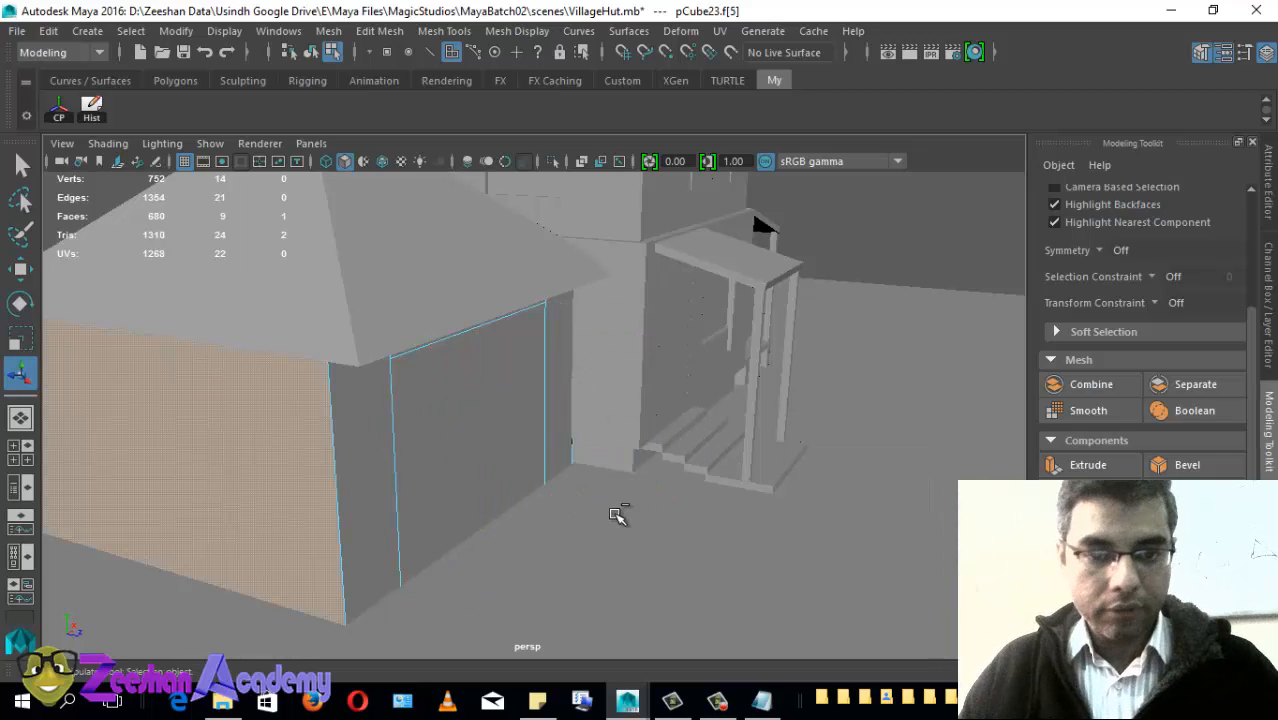
Step: Select the large door face on the garage front with the Move tool active
{"action": "left_click", "coordinate": [491, 485]}
{"action": "left_click_drag", "start_coordinate": [491, 485], "coordinate": [471, 485], "text": "alt"}
{"action": "key", "text": "w"}
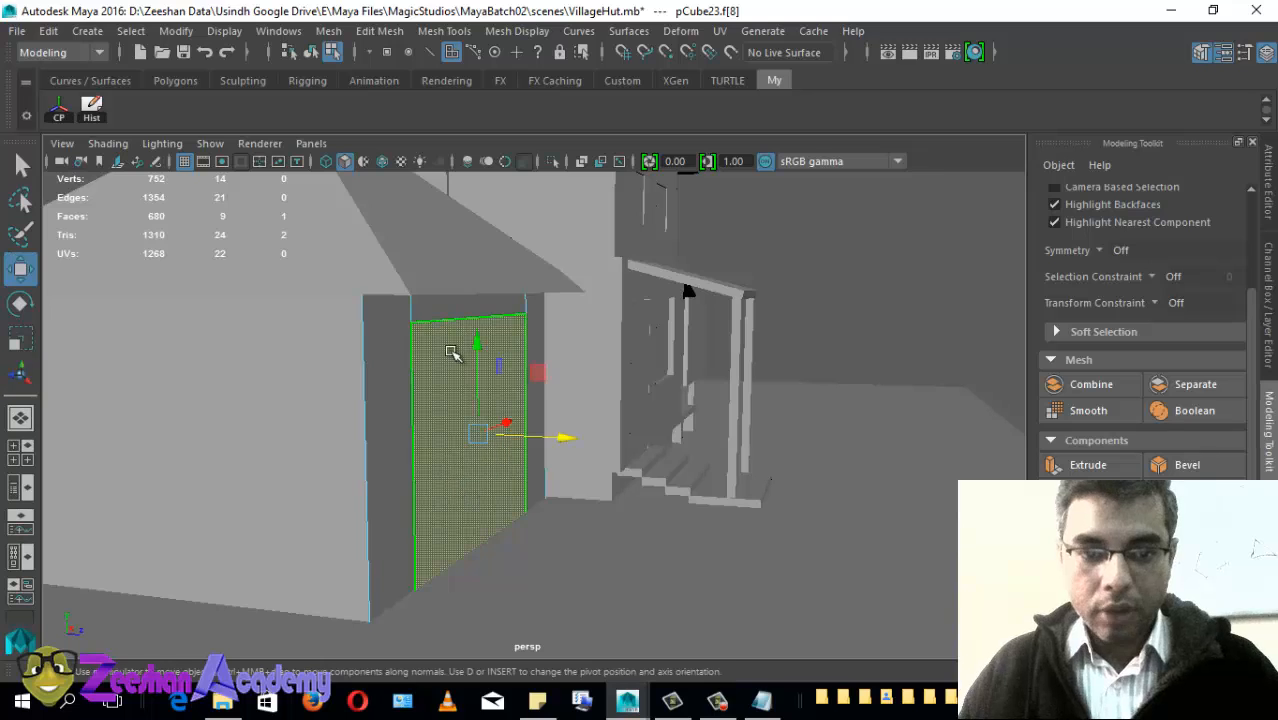
Step: Try moving the door face outward without extruding it, and undo the move
{"action": "left_click_drag", "start_coordinate": [562, 443], "coordinate": [331, 517]}
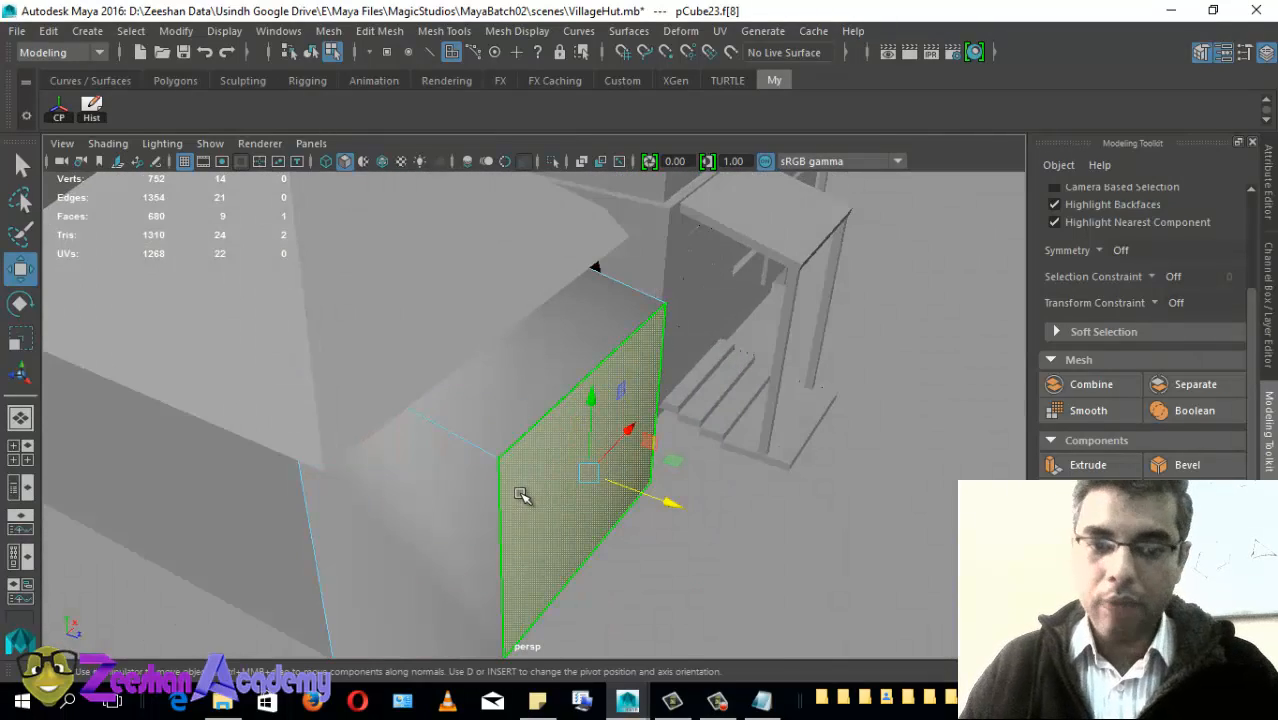
{"action": "left_click_drag", "start_coordinate": [425, 502], "coordinate": [451, 465], "text": "alt"}
{"action": "key", "text": "ctrl+z"}
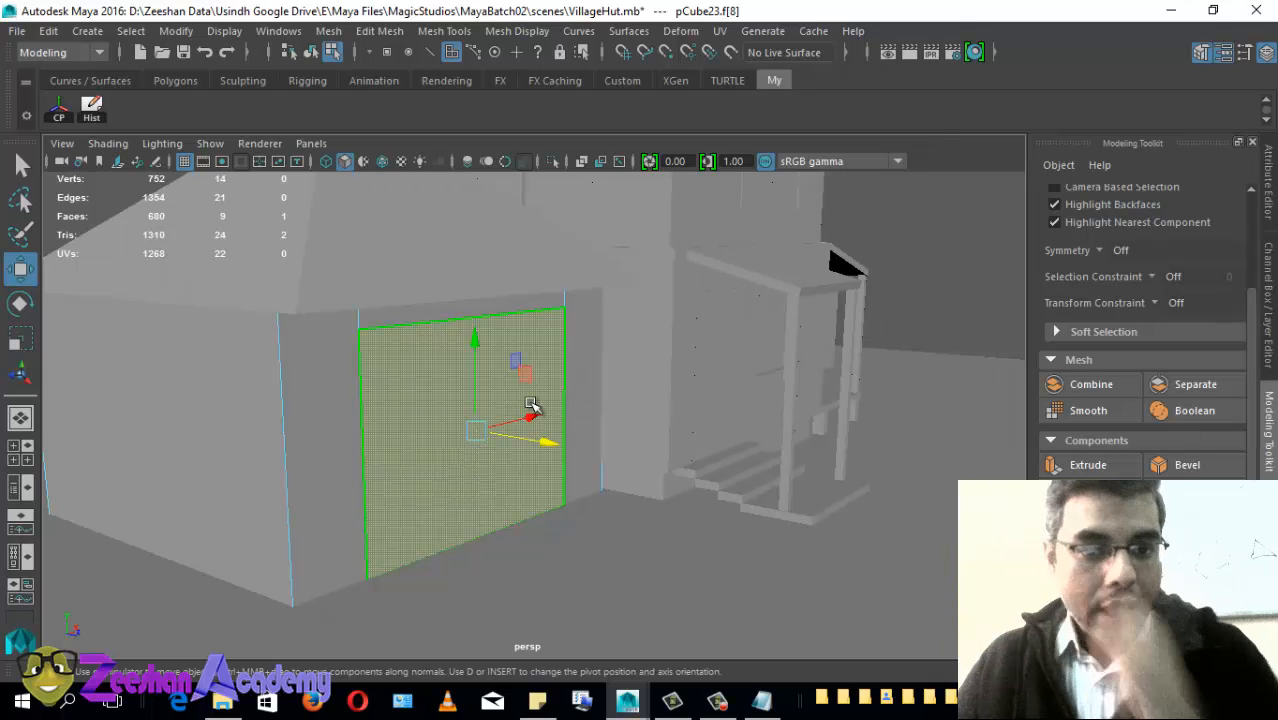
Step: Extrude the garage's door face inward to a Local Translate Z of -3.562 to recess the doorway
{"action": "left_click_drag", "start_coordinate": [443, 464], "coordinate": [491, 451], "text": "alt"}
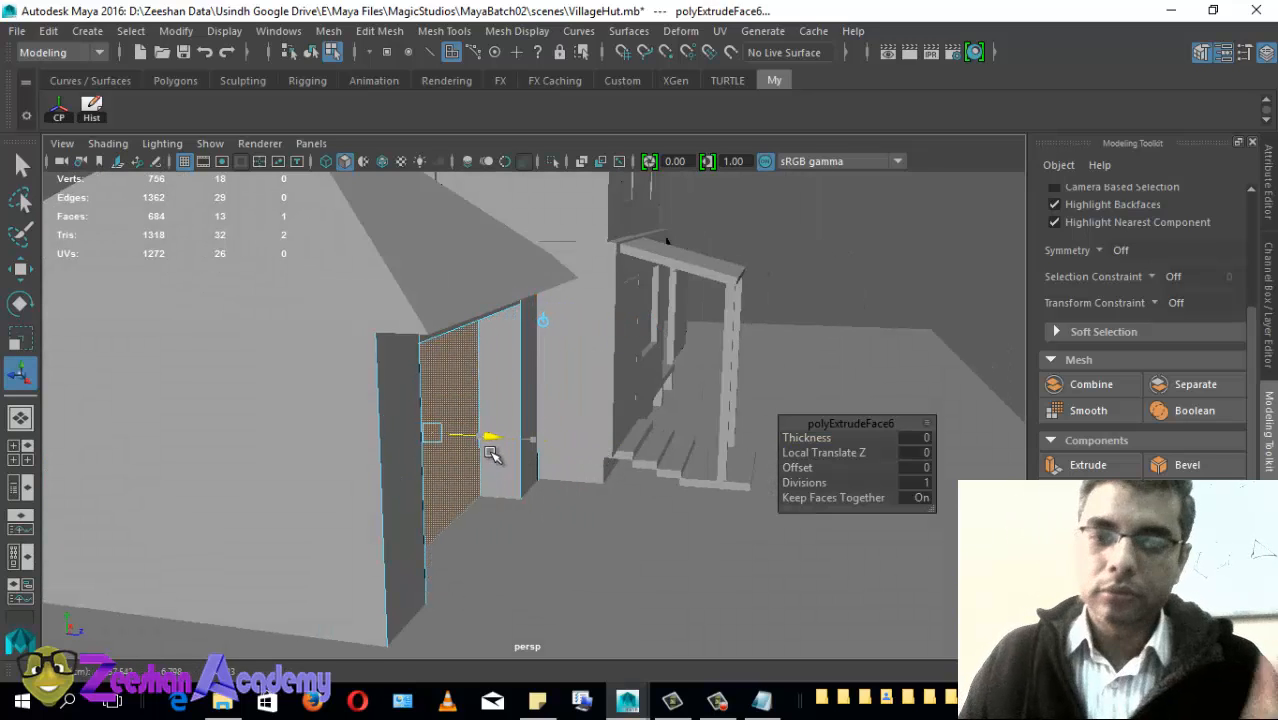
{"action": "left_click_drag", "start_coordinate": [411, 492], "coordinate": [357, 408], "text": "alt"}
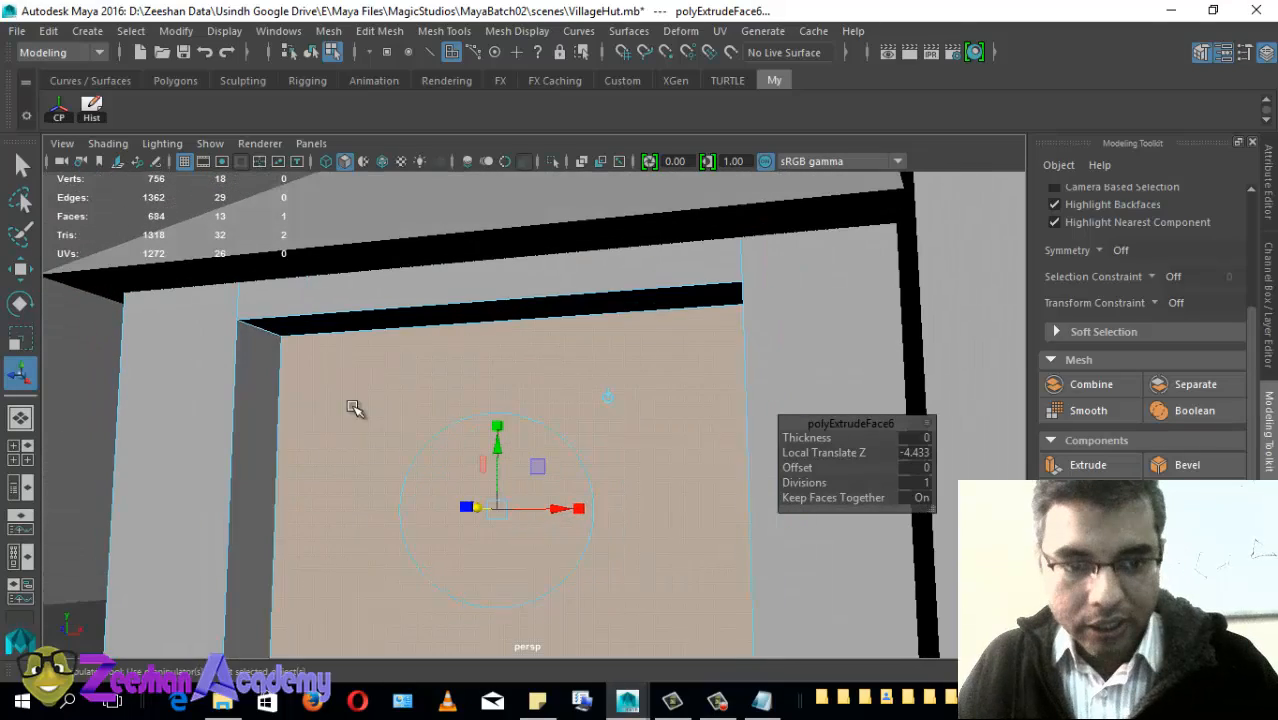
{"action": "left_click_drag", "start_coordinate": [719, 305], "coordinate": [500, 470], "text": "alt"}
{"action": "right_click_drag", "start_coordinate": [505, 163], "coordinate": [520, 235]}
{"action": "left_click_drag", "start_coordinate": [312, 402], "coordinate": [512, 418], "text": "alt"}
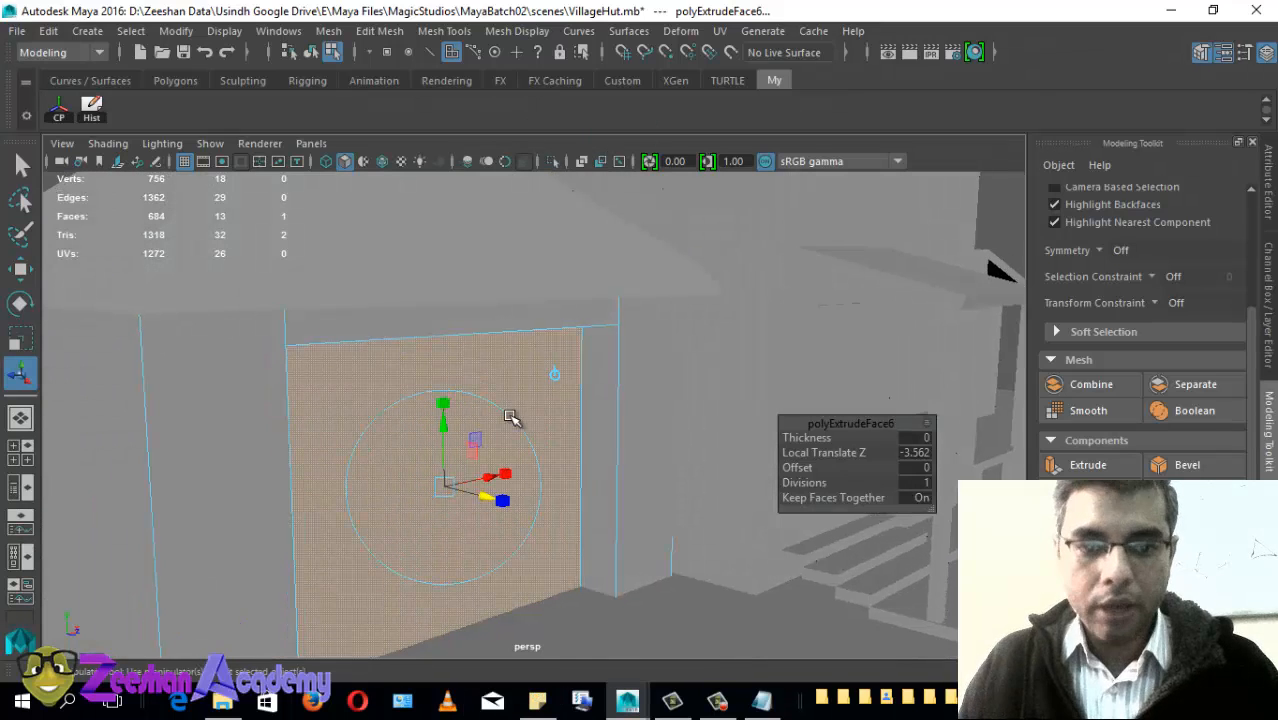
Step: Return the garage body to object selection mode and save the scene
{"action": "left_click_drag", "start_coordinate": [1253, 330], "coordinate": [1252, 208]}
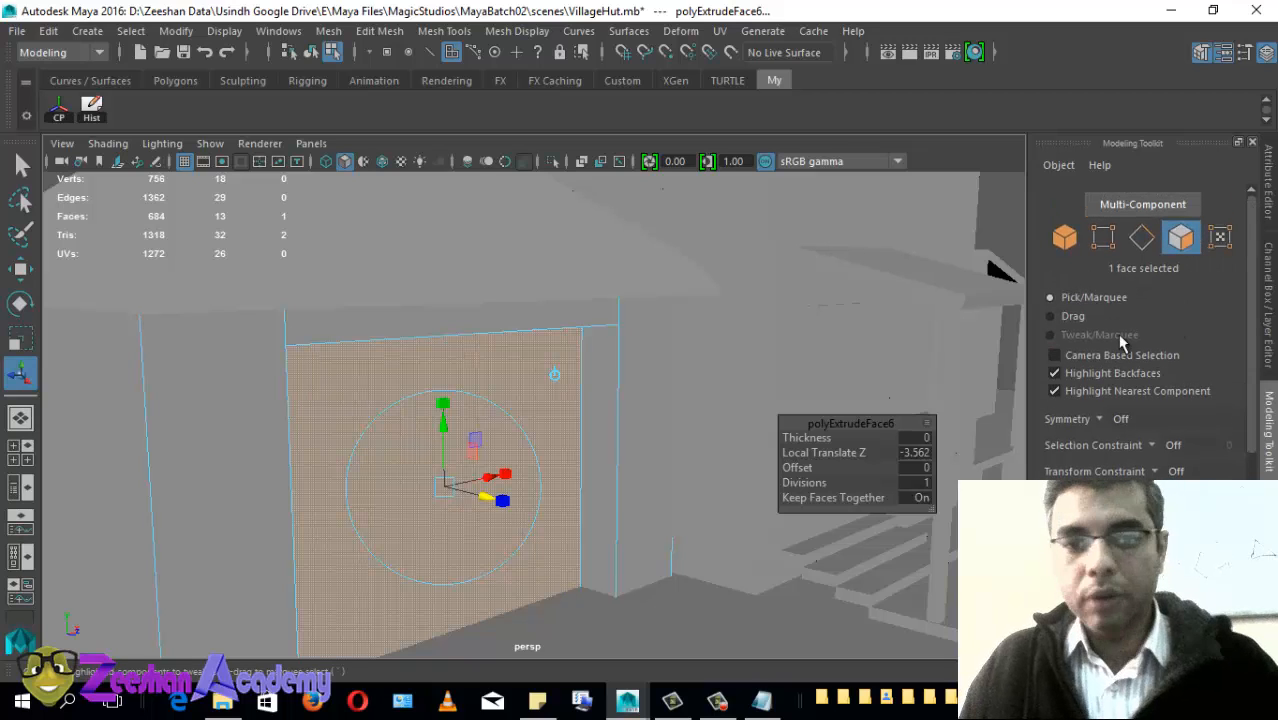
{"action": "left_click", "coordinate": [1063, 236]}
{"action": "left_click_drag", "start_coordinate": [438, 432], "coordinate": [391, 437], "text": "alt"}
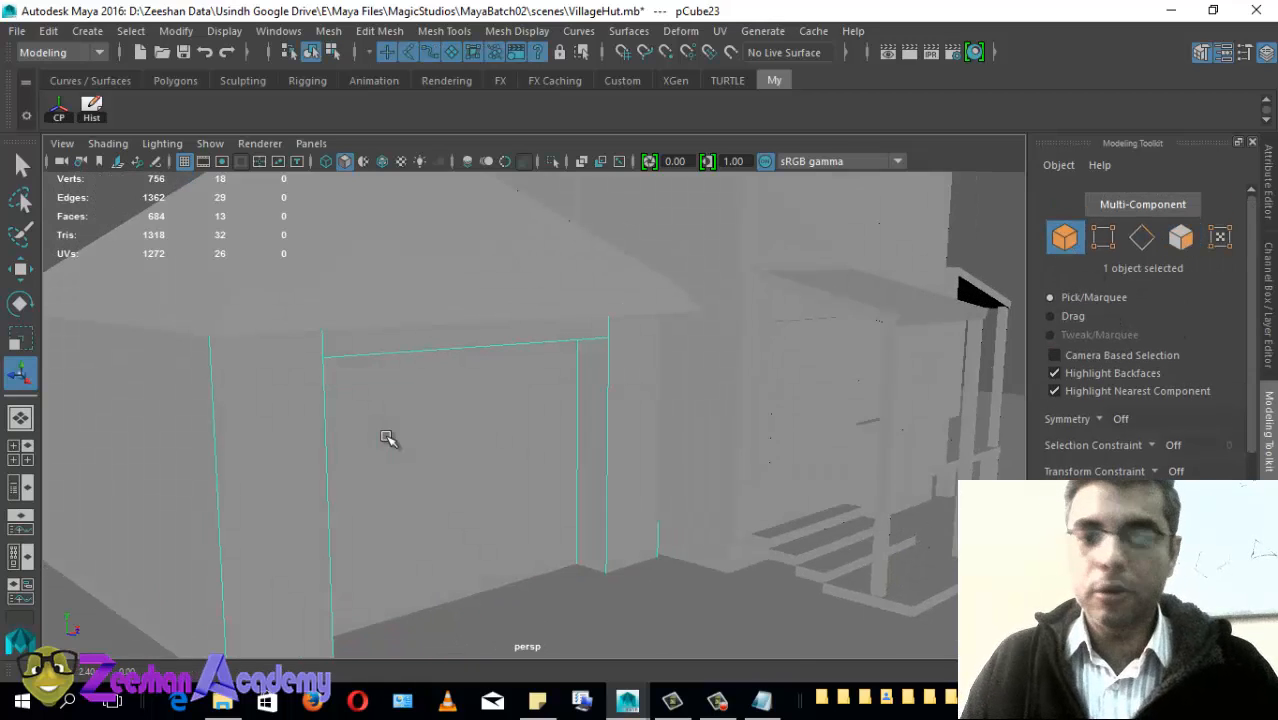
{"action": "key", "text": "ctrl+s"}
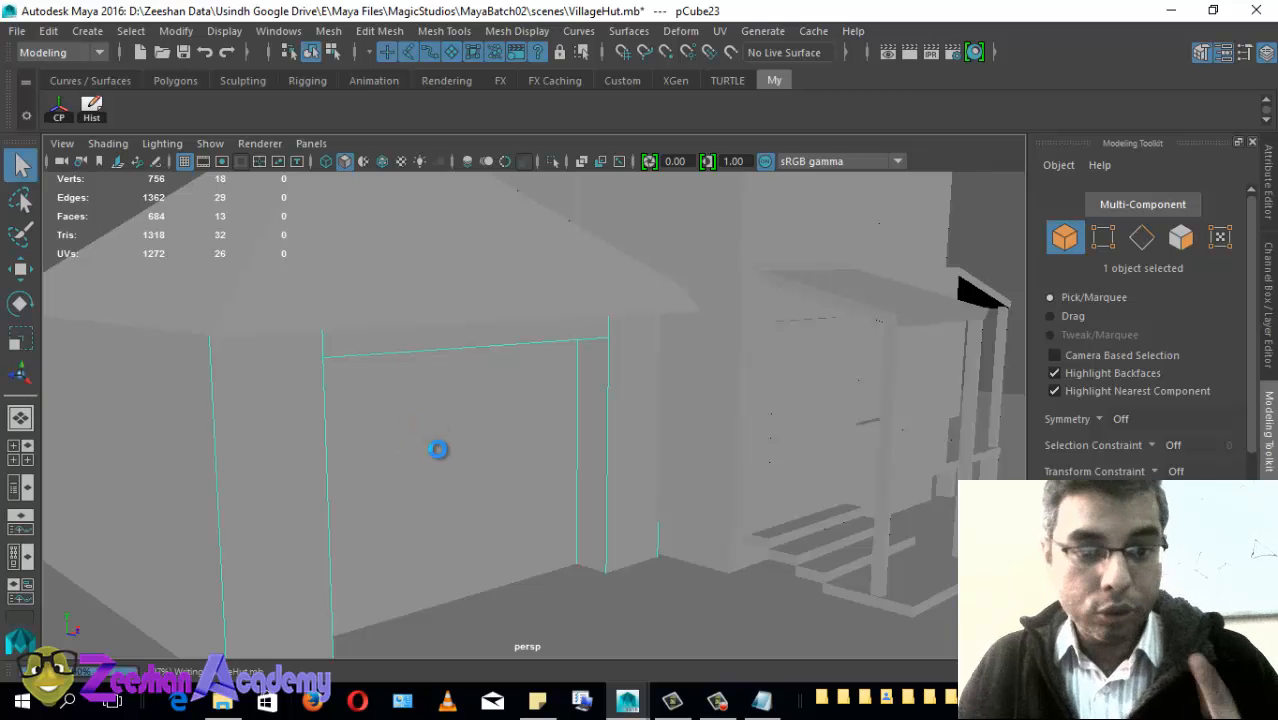
Step: Create a polygon sphere on the ground in the open area beside the garage
{"action": "right_click_drag", "start_coordinate": [703, 477], "coordinate": [633, 485], "text": "alt"}
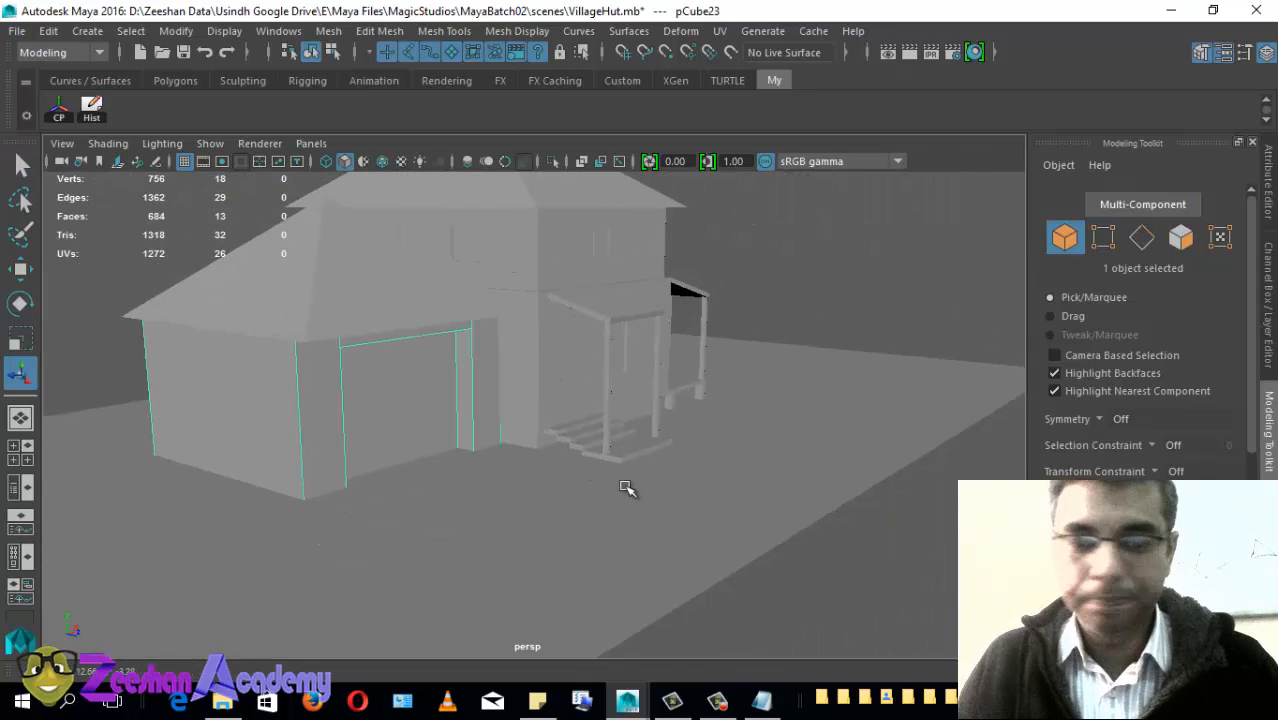
{"action": "left_click", "coordinate": [170, 81]}
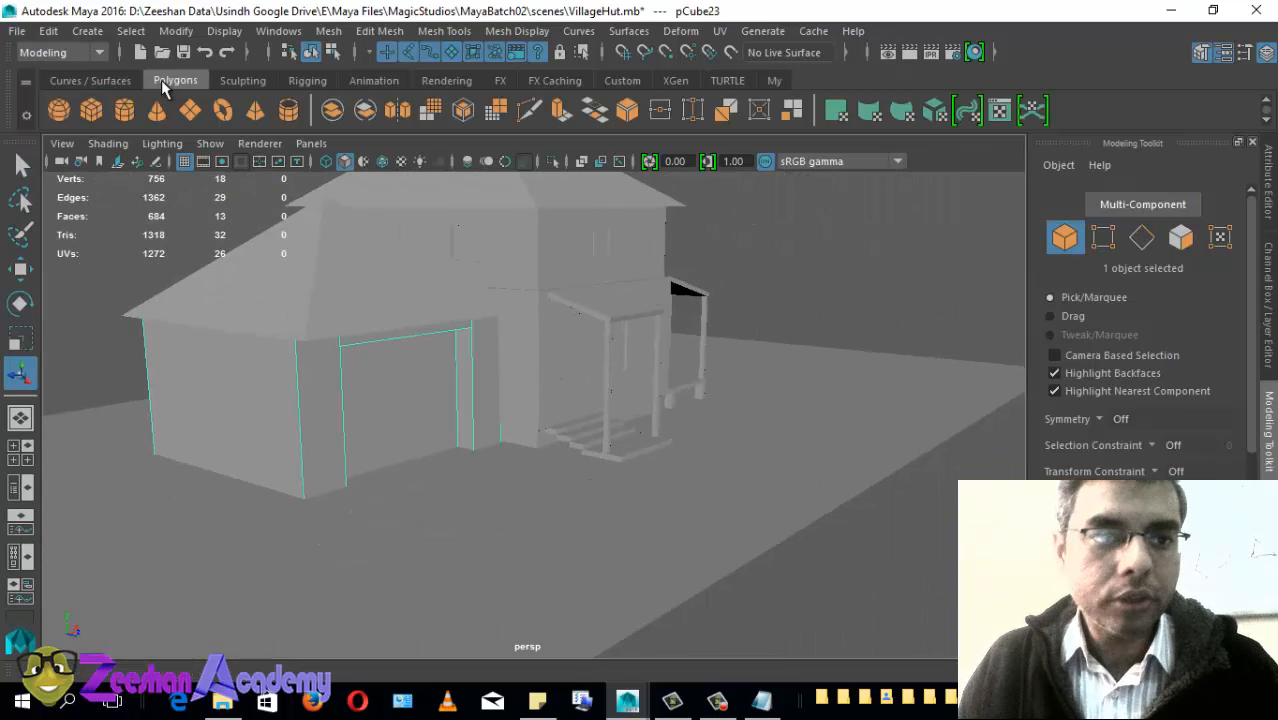
{"action": "left_click", "coordinate": [68, 113]}
{"action": "left_click_drag", "start_coordinate": [236, 410], "coordinate": [448, 488], "text": "alt"}
{"action": "left_click_drag", "start_coordinate": [415, 606], "coordinate": [520, 622]}
{"action": "key", "text": "w"}
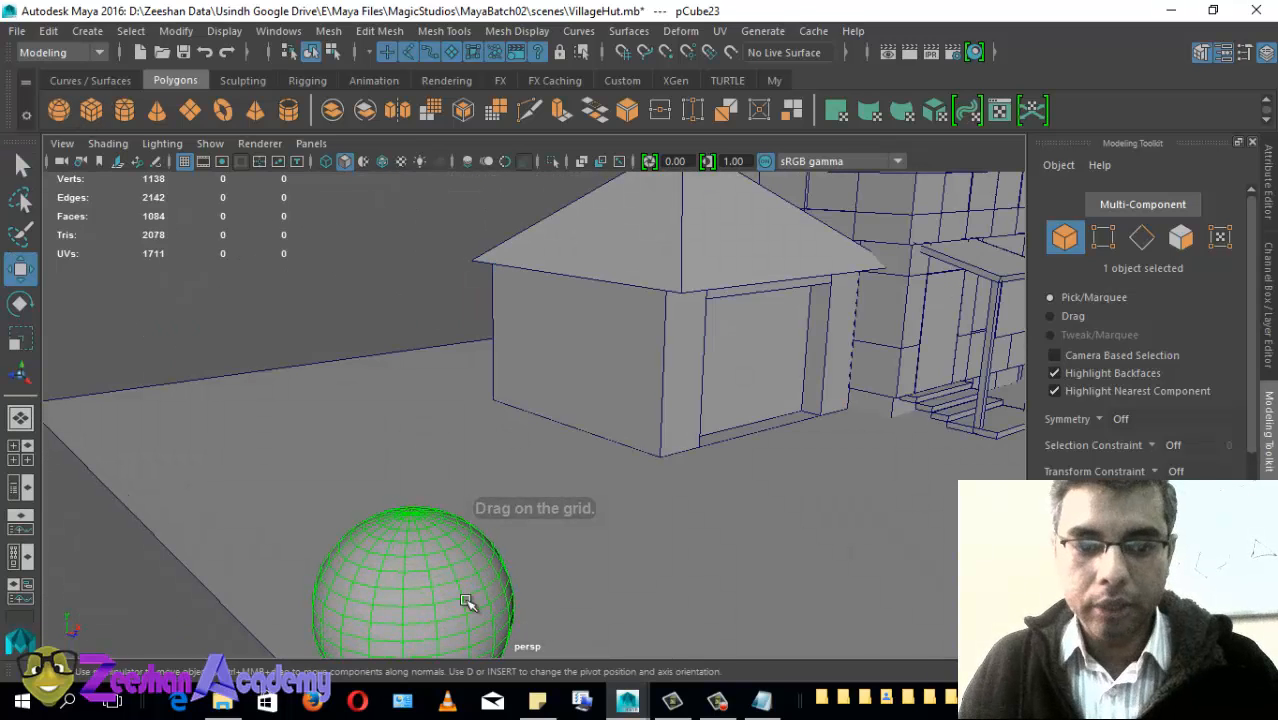
Step: Select the new sphere, raise it above the ground, and frame it in the perspective view
{"action": "left_click", "coordinate": [408, 506]}
{"action": "left_click_drag", "start_coordinate": [408, 506], "coordinate": [335, 490], "text": "alt"}
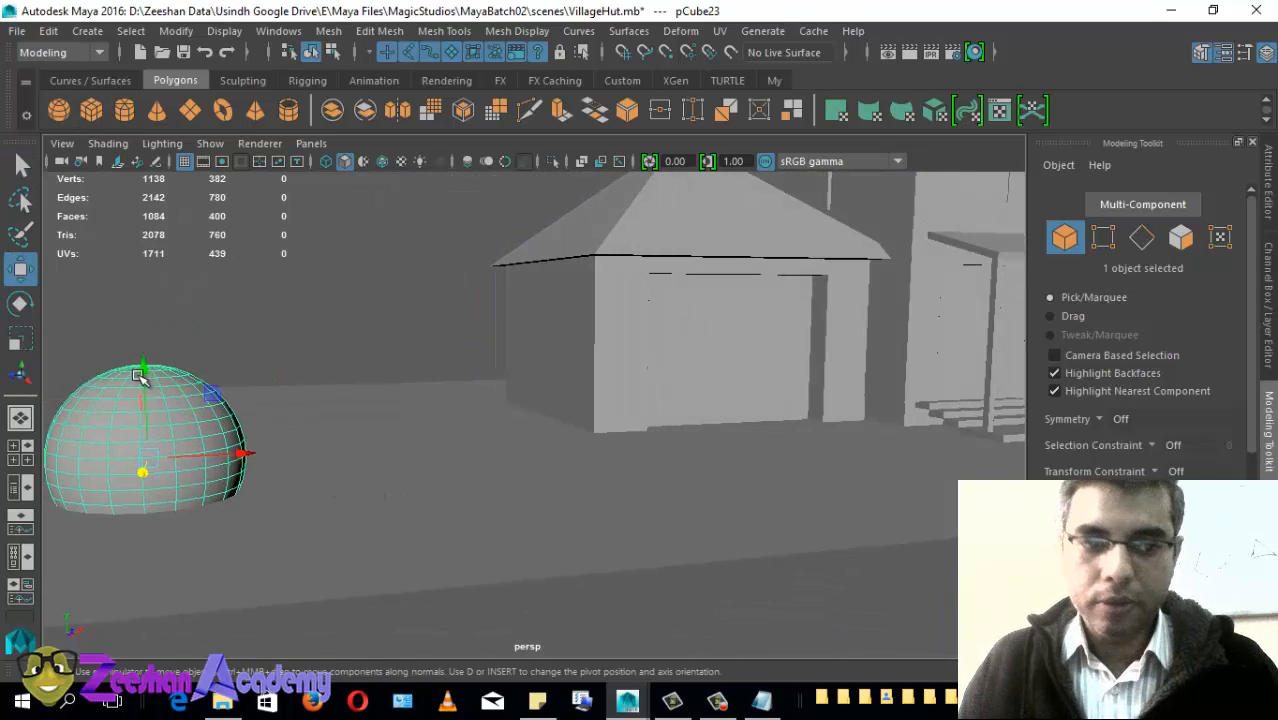
{"action": "left_click_drag", "start_coordinate": [140, 375], "coordinate": [140, 225]}
{"action": "key", "text": "f"}
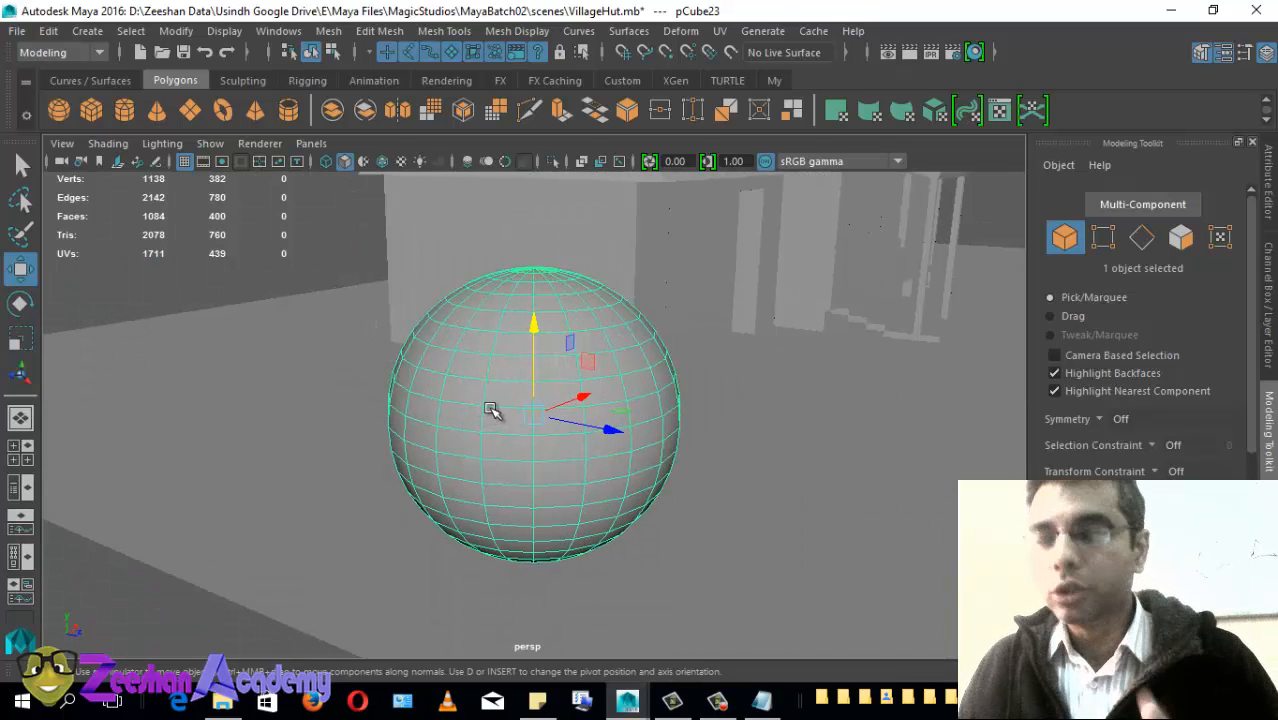
Step: Switch to the Maya Shortcuts file in Notepad, add the lines "Object Mode" and "Component Mode", and return to Maya
{"action": "left_click", "coordinate": [762, 700]}
{"action": "left_click", "coordinate": [812, 485]}
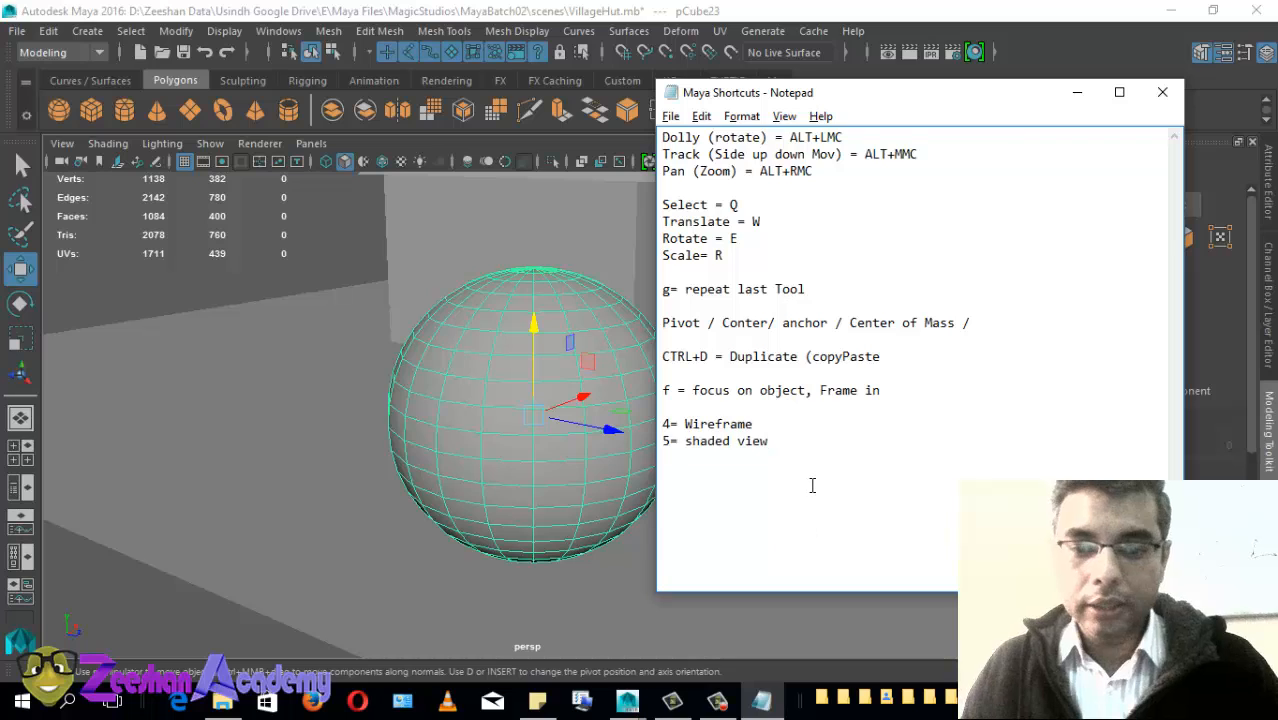
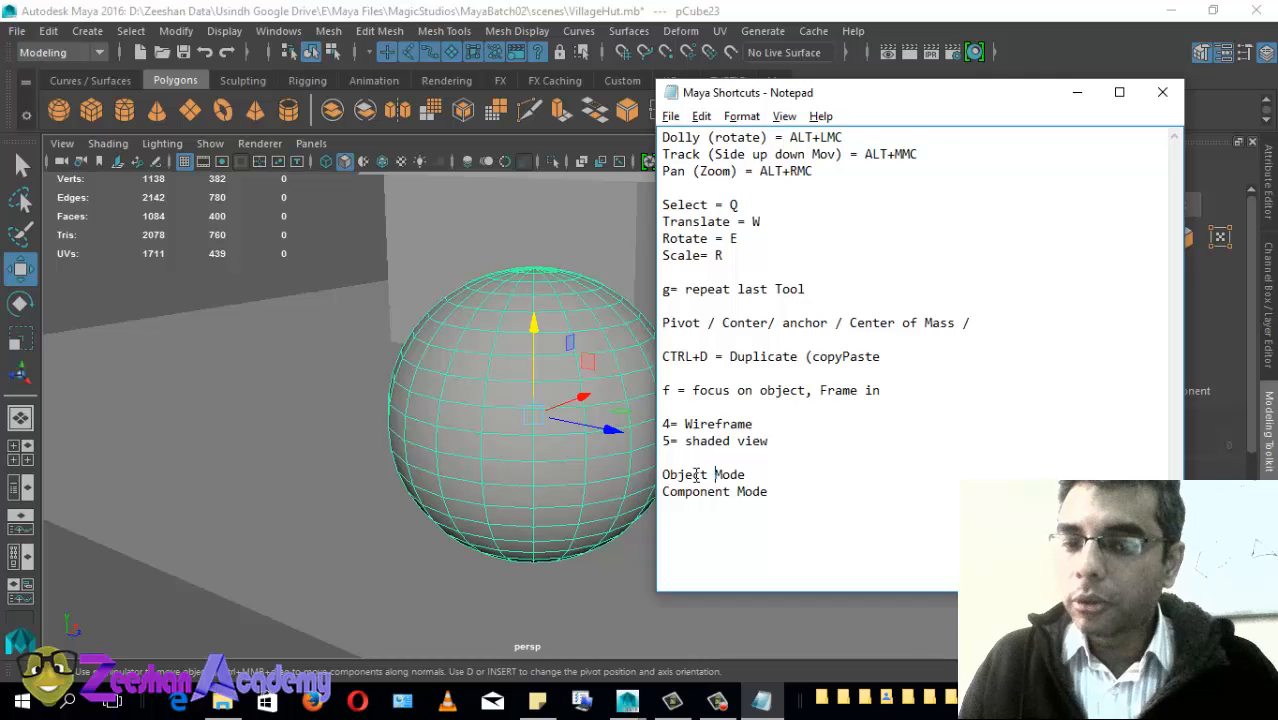
{"action": "key", "text": "alt+Tab"}
{"action": "left_click_drag", "start_coordinate": [491, 394], "coordinate": [407, 400], "text": "alt"}
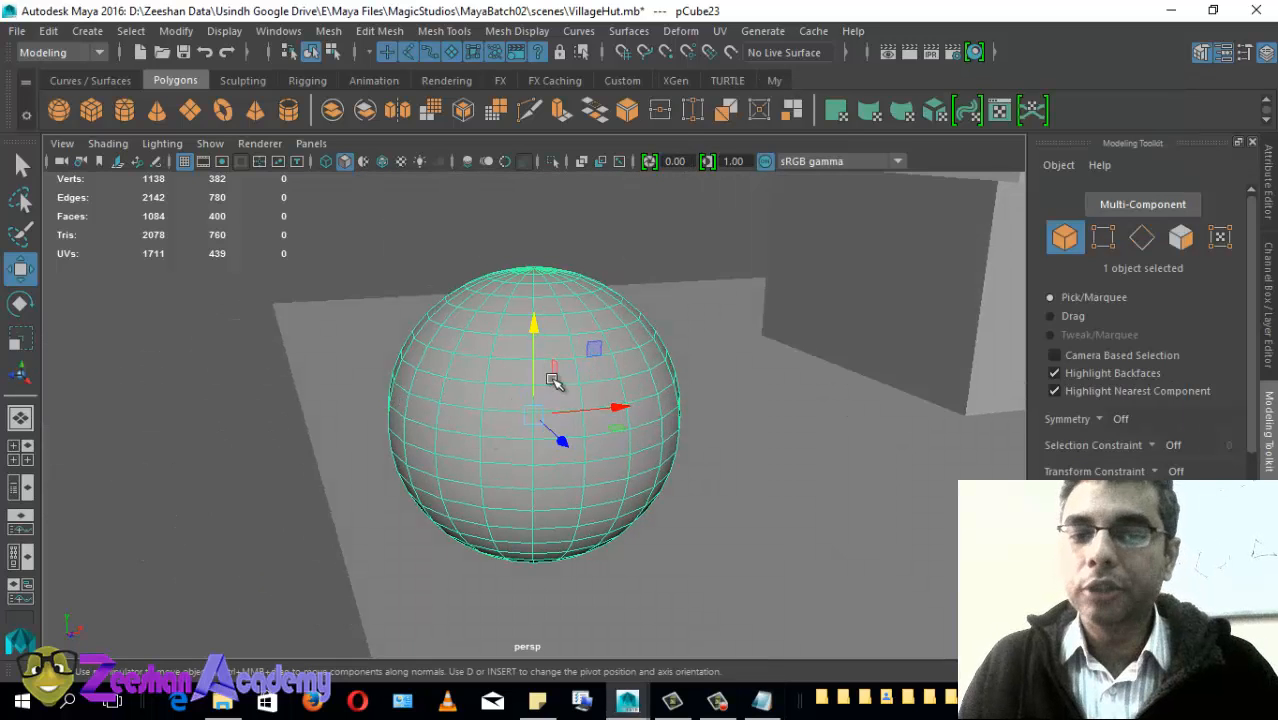
Step: Try rotating the whole sphere with the Rotate tool and undo the rotation
{"action": "left_click_drag", "start_coordinate": [553, 380], "coordinate": [608, 313]}
{"action": "left_click_drag", "start_coordinate": [757, 400], "coordinate": [730, 428], "text": "alt"}
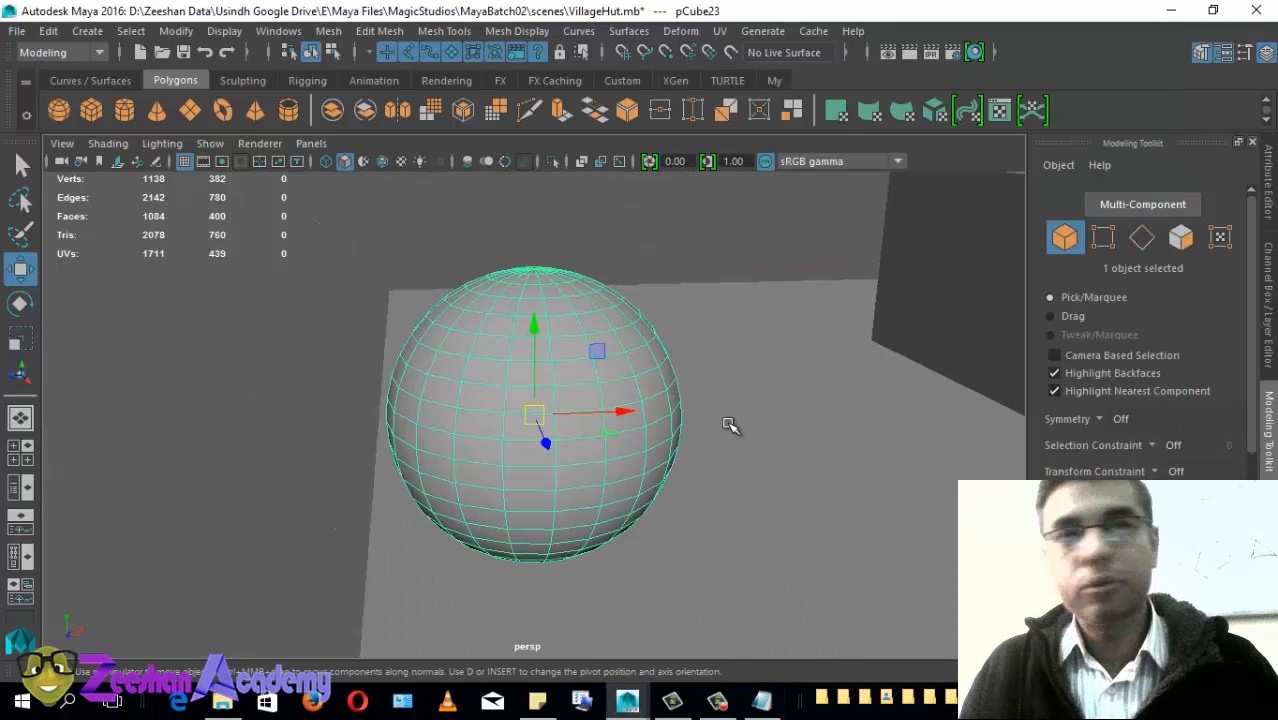
{"action": "key", "text": "e"}
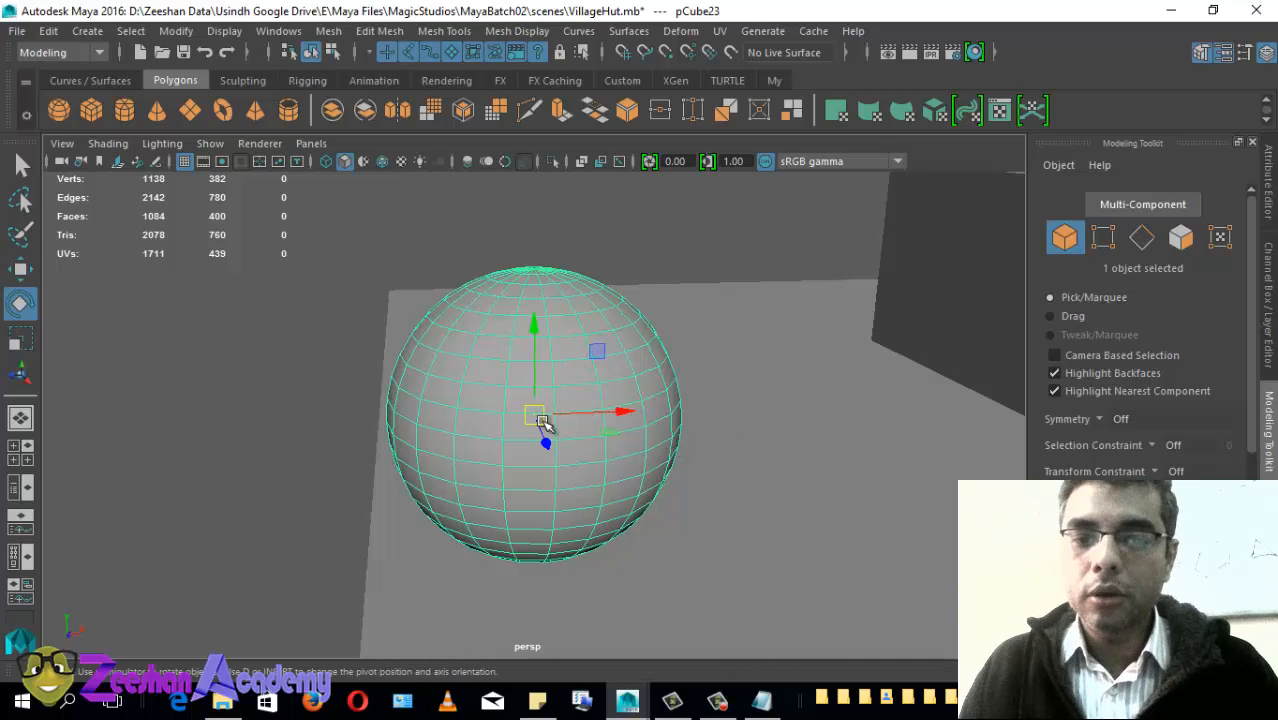
{"action": "key", "text": "r"}
{"action": "left_click_drag", "start_coordinate": [540, 418], "coordinate": [548, 485], "text": "alt"}
{"action": "key", "text": "e"}
{"action": "left_click_drag", "start_coordinate": [577, 393], "coordinate": [811, 397]}
{"action": "key", "text": "ctrl+z"}
{"action": "left_click_drag", "start_coordinate": [521, 473], "coordinate": [642, 470], "text": "alt"}
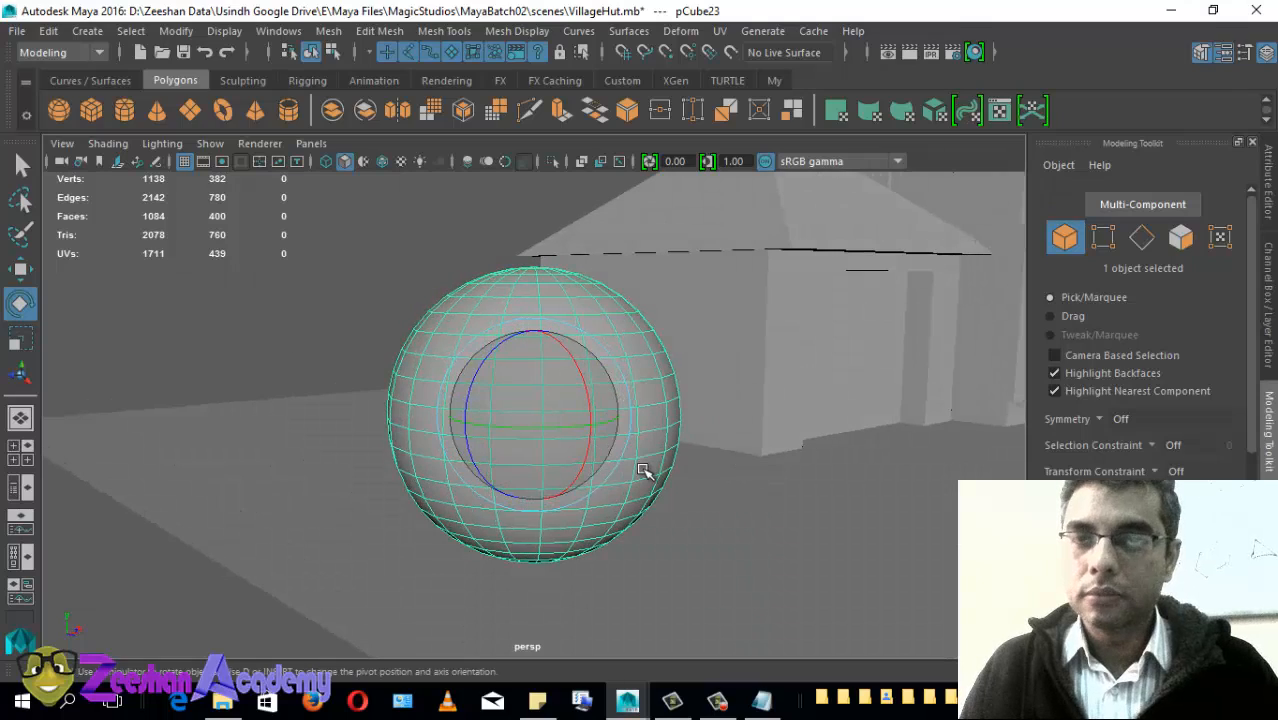
{"action": "left_click_drag", "start_coordinate": [562, 457], "coordinate": [557, 293], "text": "alt"}
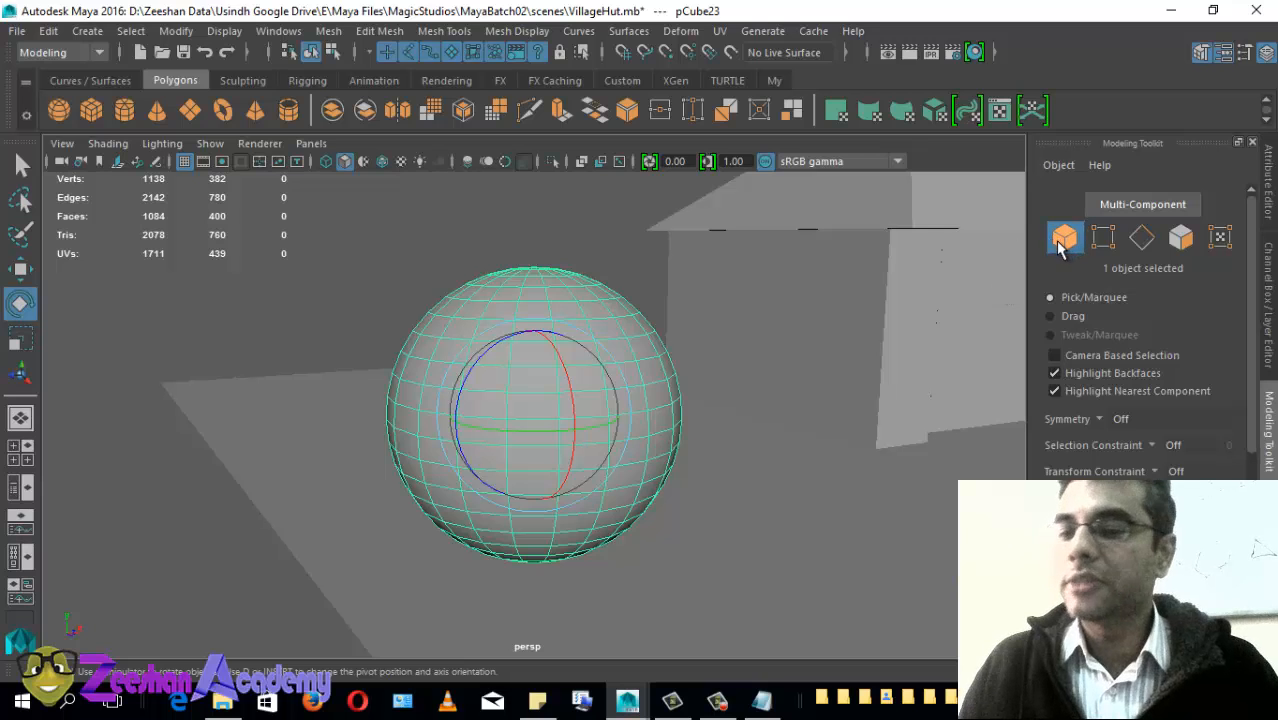
Step: Select the house's upper-storey walls and add the garage roof and the main roof to the selection
{"action": "left_click_drag", "start_coordinate": [702, 402], "coordinate": [562, 476], "text": "alt"}
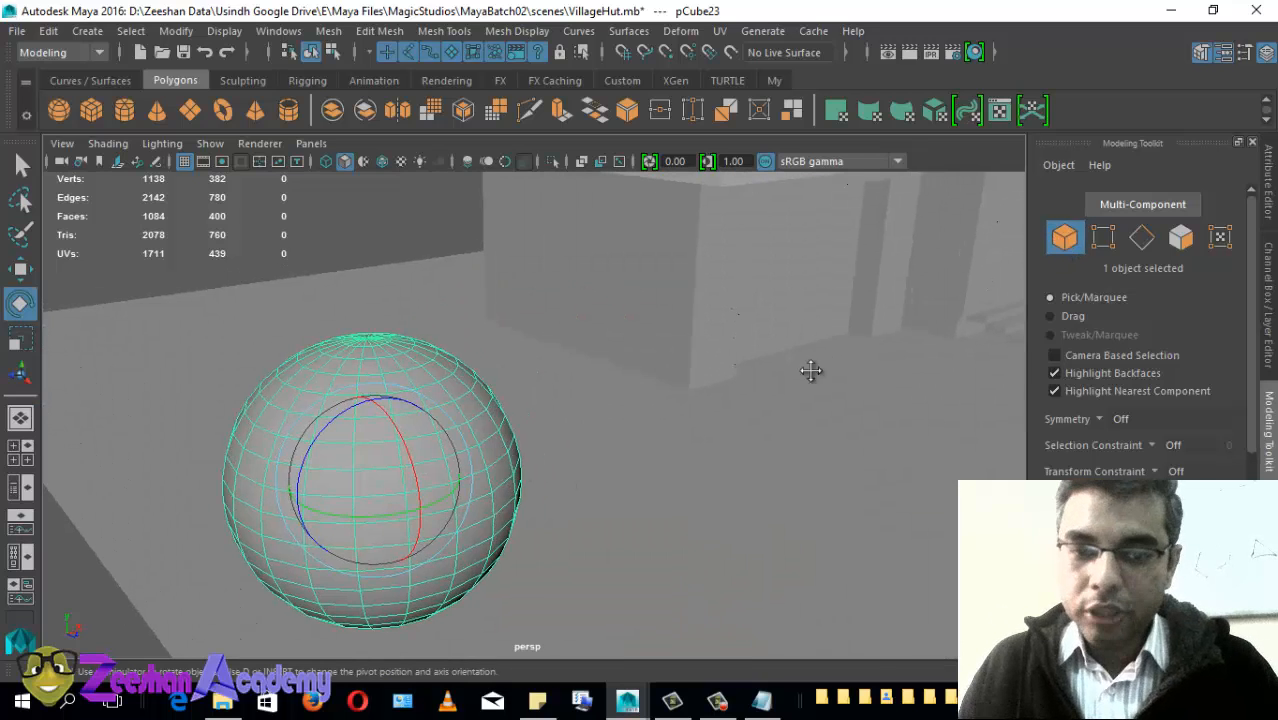
{"action": "left_click_drag", "start_coordinate": [811, 371], "coordinate": [655, 375], "text": "alt"}
{"action": "left_click_drag", "start_coordinate": [781, 476], "coordinate": [597, 450], "text": "alt"}
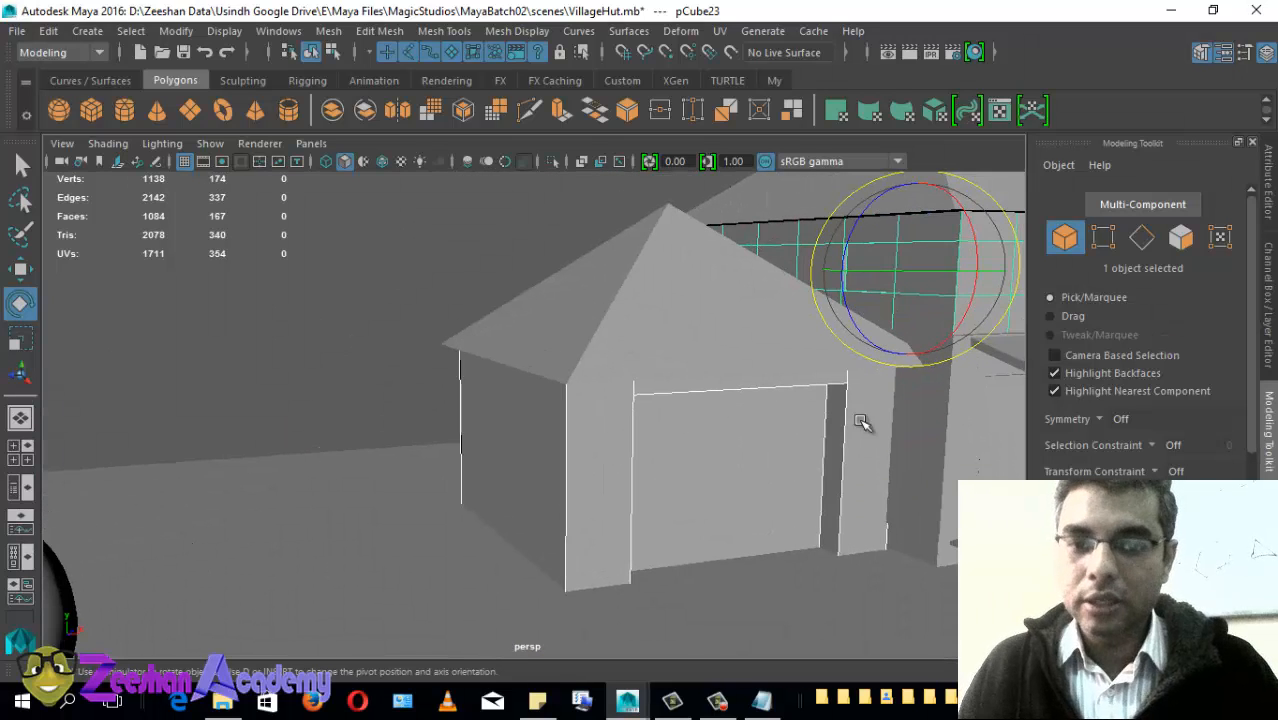
{"action": "left_click_drag", "start_coordinate": [862, 421], "coordinate": [543, 300], "text": "alt"}
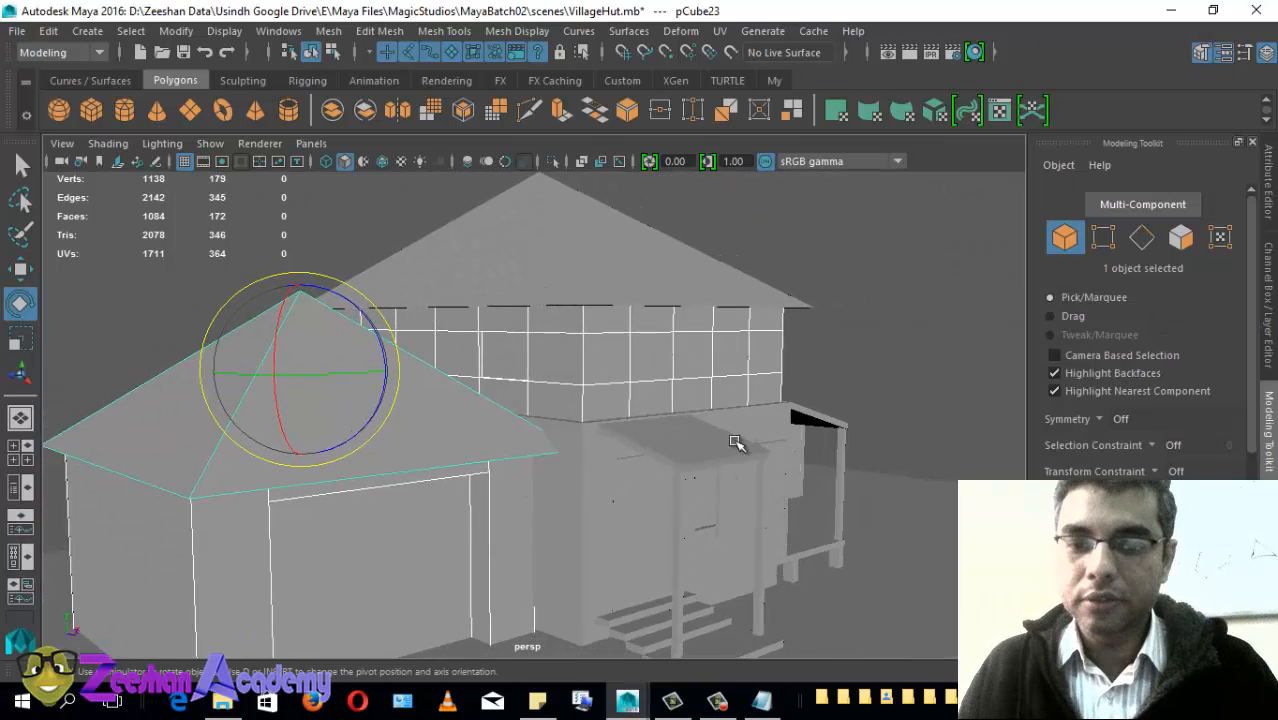
{"action": "left_click", "coordinate": [640, 262], "text": "shift"}
{"action": "scroll", "coordinate": [600, 532], "scroll_direction": "down", "scroll_amount": 2}
{"action": "left_click_drag", "start_coordinate": [600, 532], "coordinate": [588, 466], "text": "alt"}
{"action": "scroll", "coordinate": [673, 521], "scroll_direction": "down", "scroll_amount": 6}
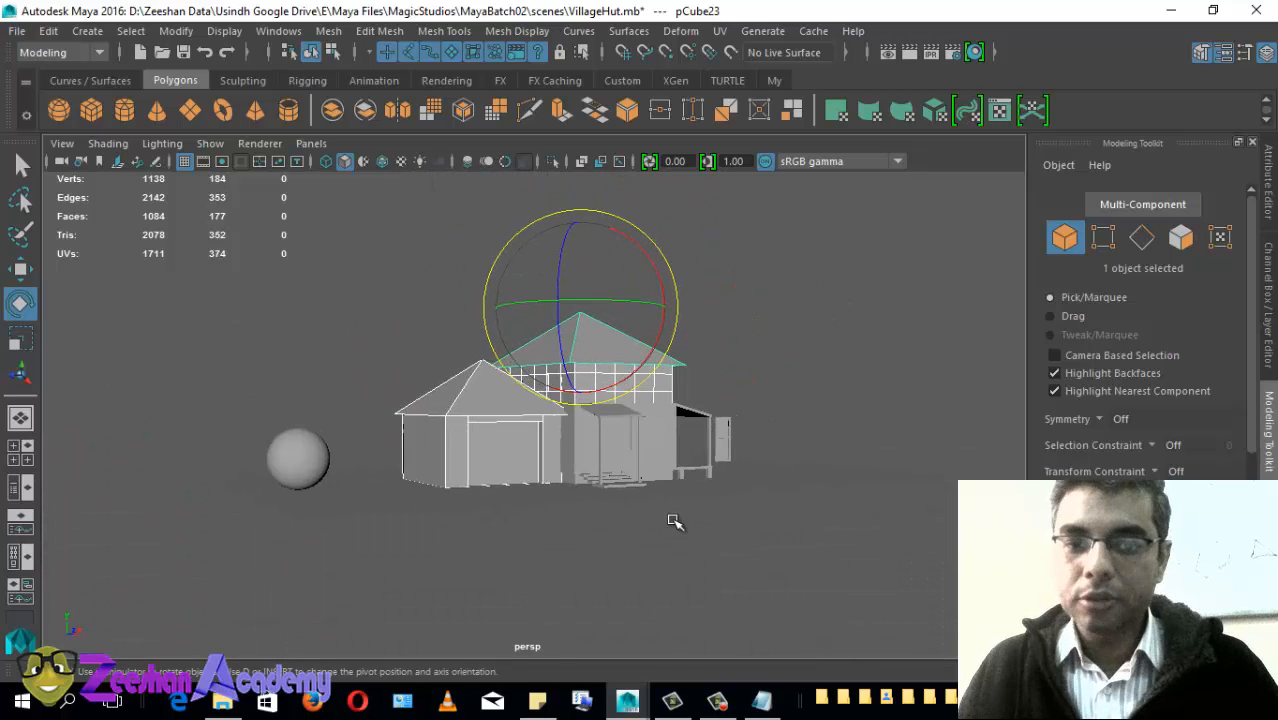
{"action": "left_click_drag", "start_coordinate": [673, 521], "coordinate": [587, 527], "text": "alt"}
{"action": "scroll", "coordinate": [587, 527], "scroll_direction": "up", "scroll_amount": 4}
{"action": "middle_click_drag", "start_coordinate": [587, 527], "coordinate": [493, 528], "text": "alt"}
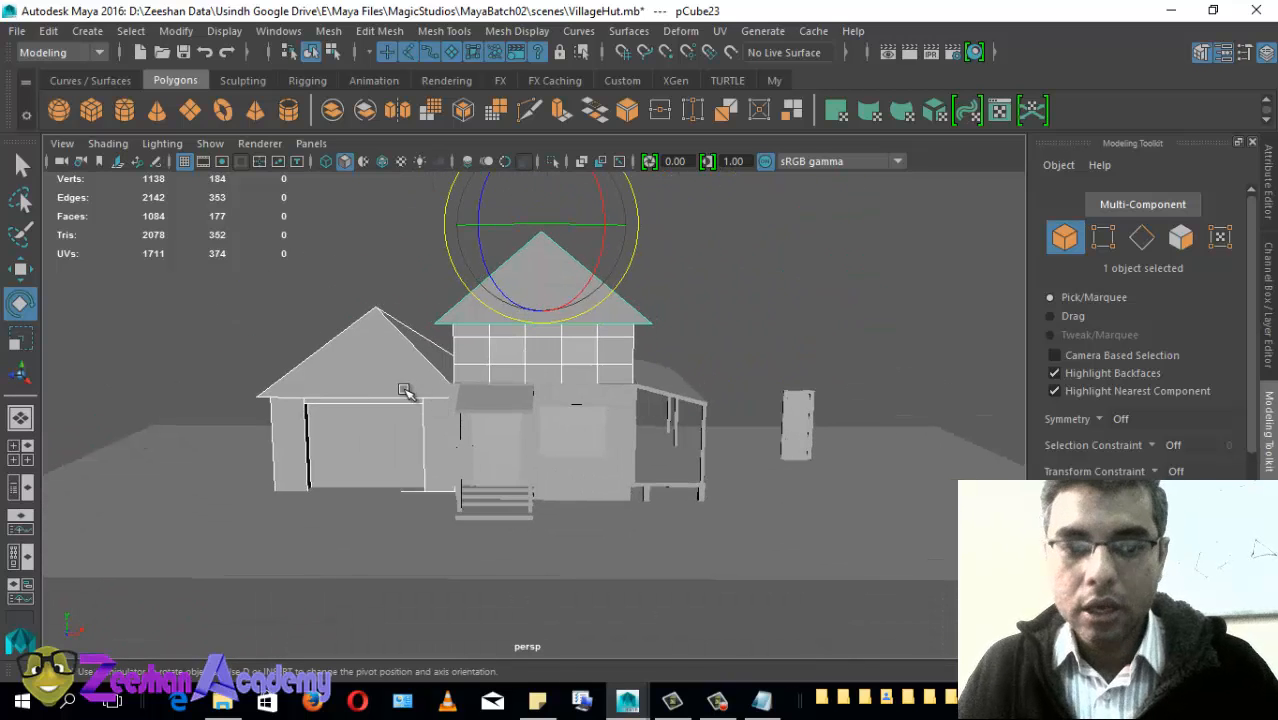
Step: Select the garage roof on its own, followed by the garage body, as whole objects
{"action": "left_click", "coordinate": [404, 390]}
{"action": "left_click_drag", "start_coordinate": [404, 390], "coordinate": [753, 441], "text": "alt"}
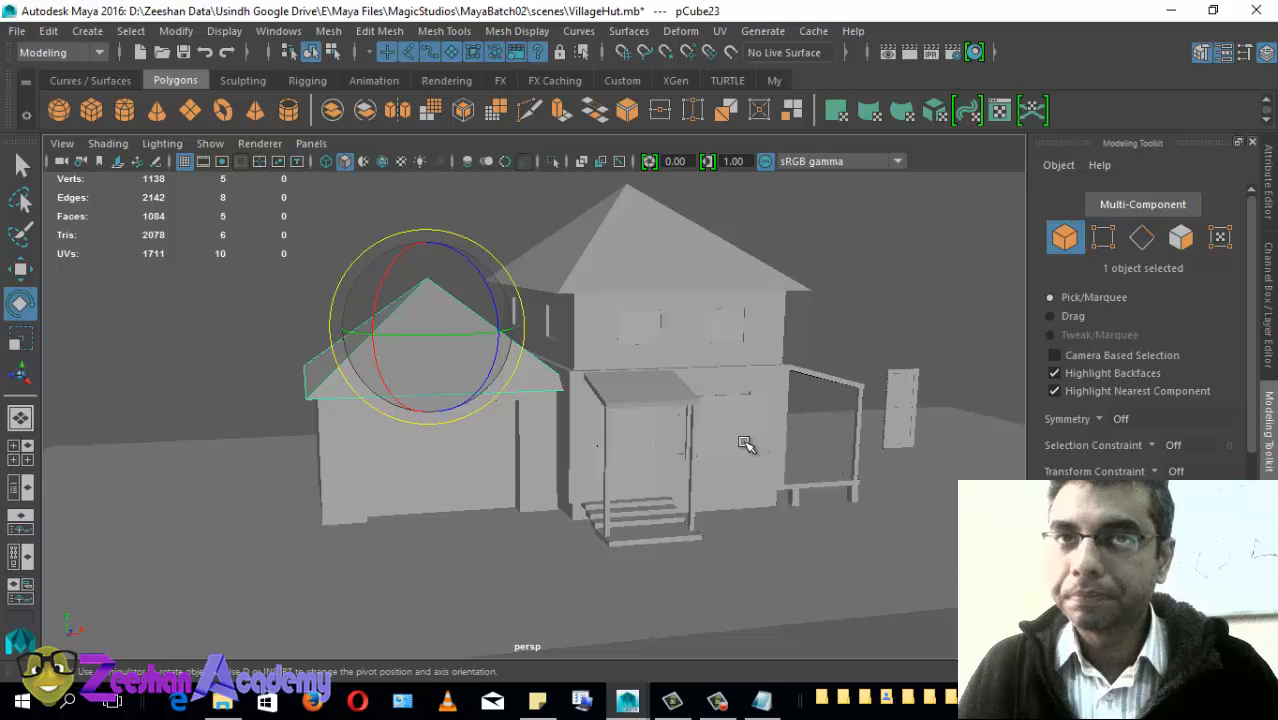
{"action": "middle_click_drag", "start_coordinate": [442, 467], "coordinate": [608, 468], "text": "alt"}
{"action": "left_click", "coordinate": [472, 475]}
{"action": "middle_click_drag", "start_coordinate": [328, 531], "coordinate": [672, 418], "text": "alt"}
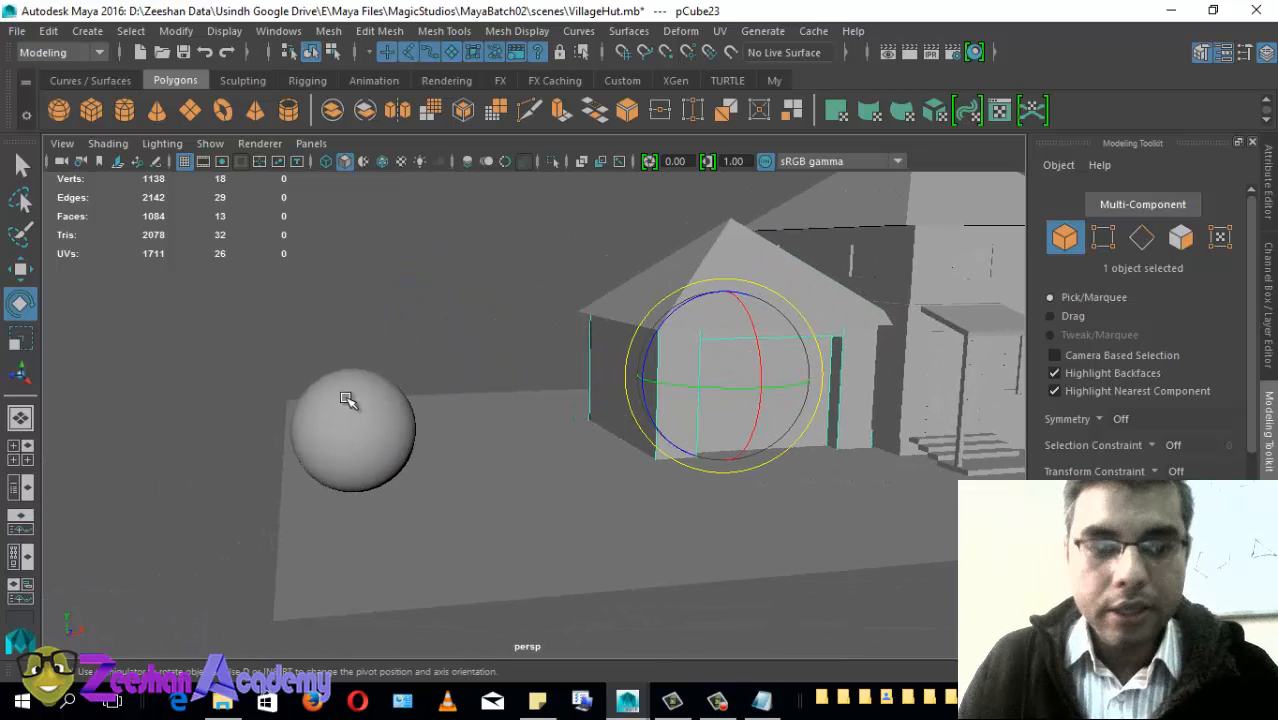
Step: Switch to the Maya Shortcuts file in Notepad, highlight text in the notes, and return to Maya
{"action": "left_click", "coordinate": [762, 700]}
{"action": "left_click_drag", "start_coordinate": [750, 474], "coordinate": [648, 479]}
{"action": "left_click", "coordinate": [328, 9]}
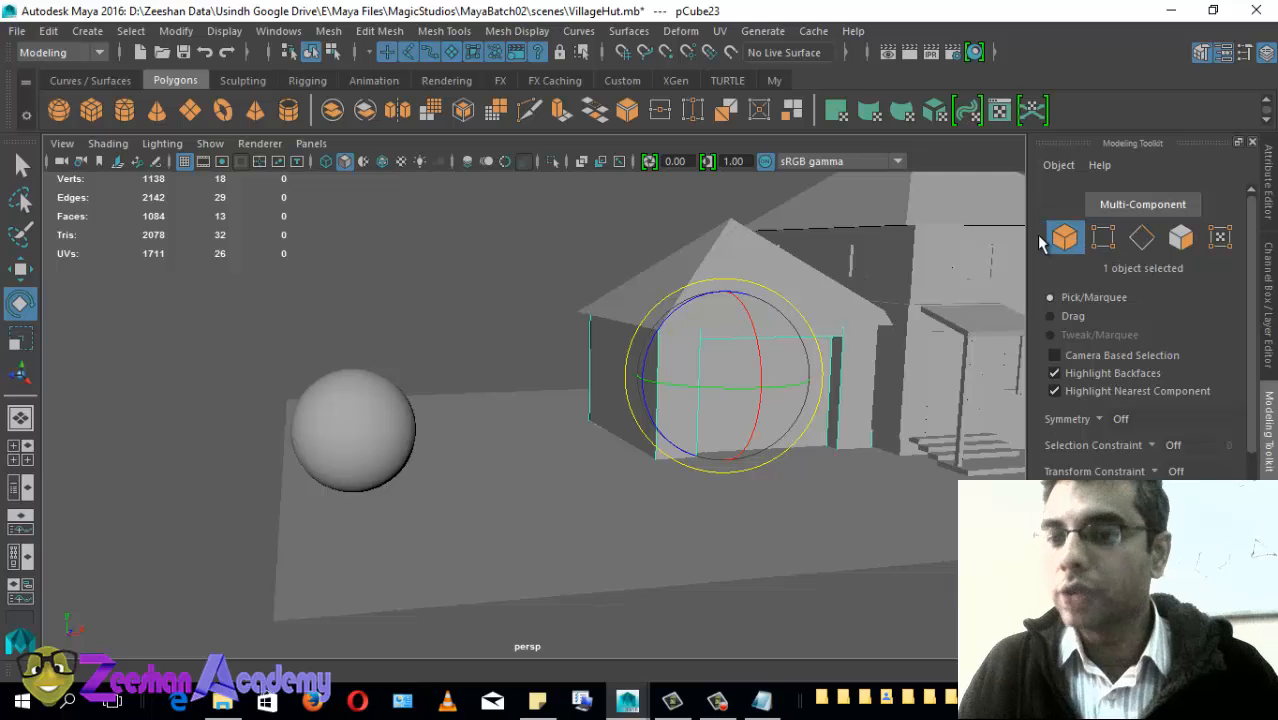
Step: Select the sphere beside the garage, activate the Move tool, and set the sphere to Object Mode
{"action": "left_click", "coordinate": [388, 422]}
{"action": "left_click_drag", "start_coordinate": [400, 420], "coordinate": [510, 414], "text": "alt"}
{"action": "right_click_drag", "start_coordinate": [510, 414], "coordinate": [571, 408], "text": "alt"}
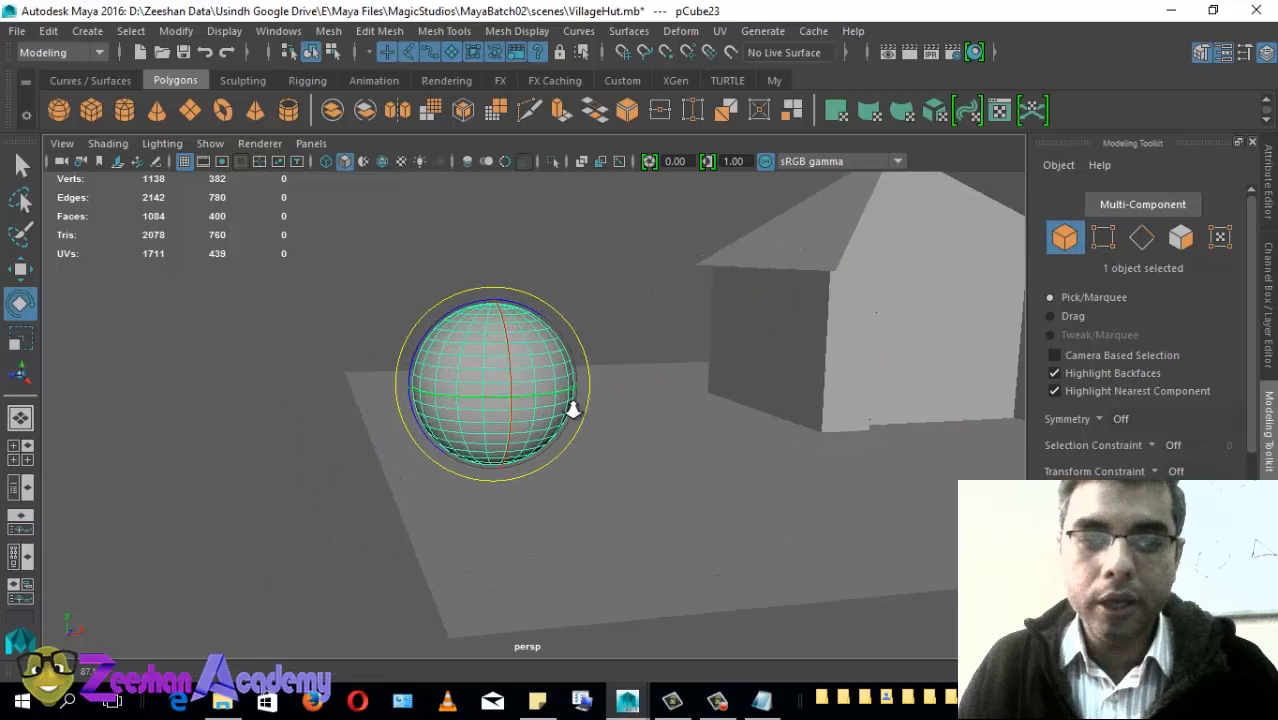
{"action": "key", "text": "w"}
{"action": "left_click_drag", "start_coordinate": [437, 462], "coordinate": [545, 480], "text": "alt"}
{"action": "right_click_drag", "start_coordinate": [545, 480], "coordinate": [651, 494], "text": "alt"}
{"action": "middle_click_drag", "start_coordinate": [348, 396], "coordinate": [494, 465], "text": "alt"}
{"action": "right_click_drag", "start_coordinate": [494, 465], "coordinate": [608, 442], "text": "alt"}
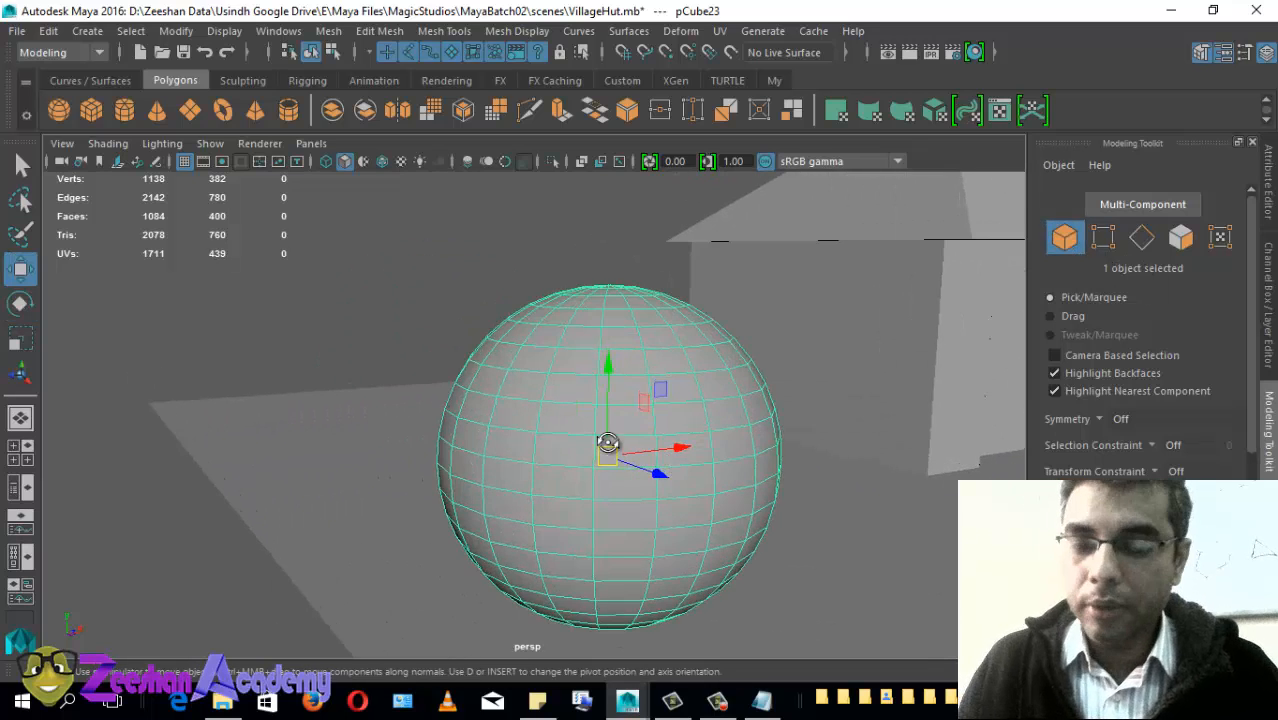
{"action": "left_click_drag", "start_coordinate": [608, 442], "coordinate": [650, 338], "text": "alt"}
{"action": "right_click", "coordinate": [652, 319]}
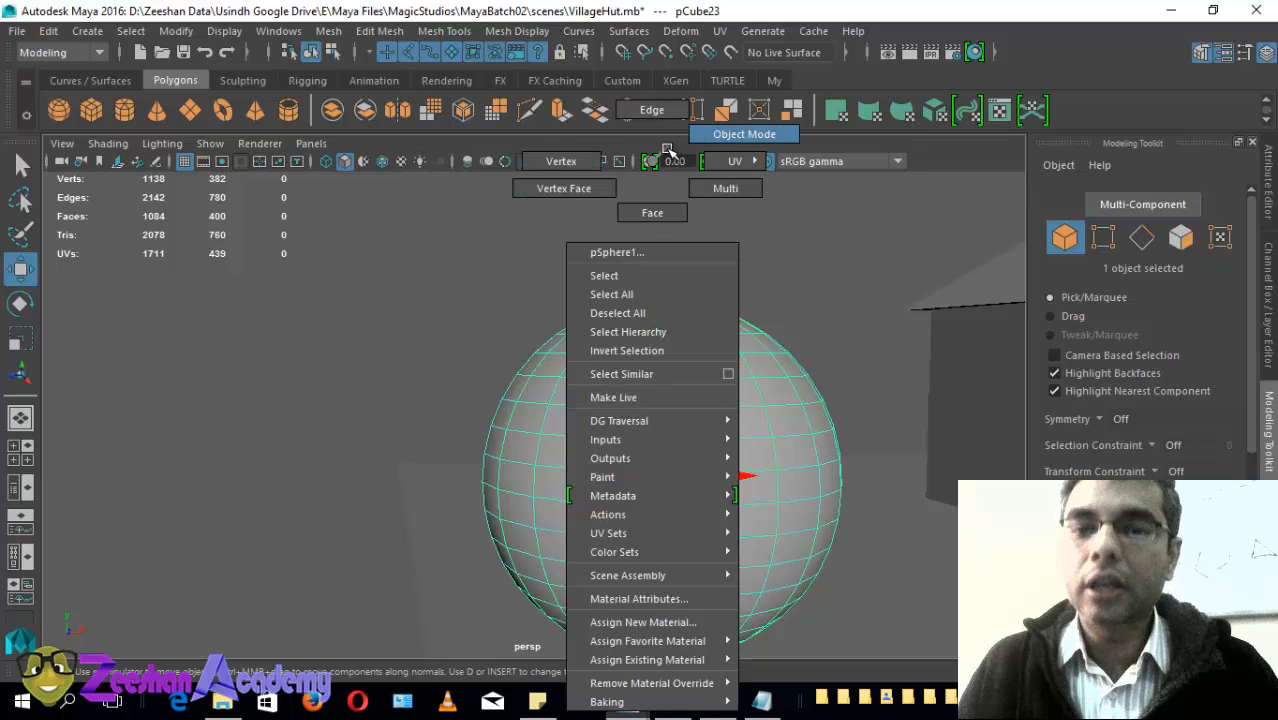
{"action": "left_click", "coordinate": [742, 133]}
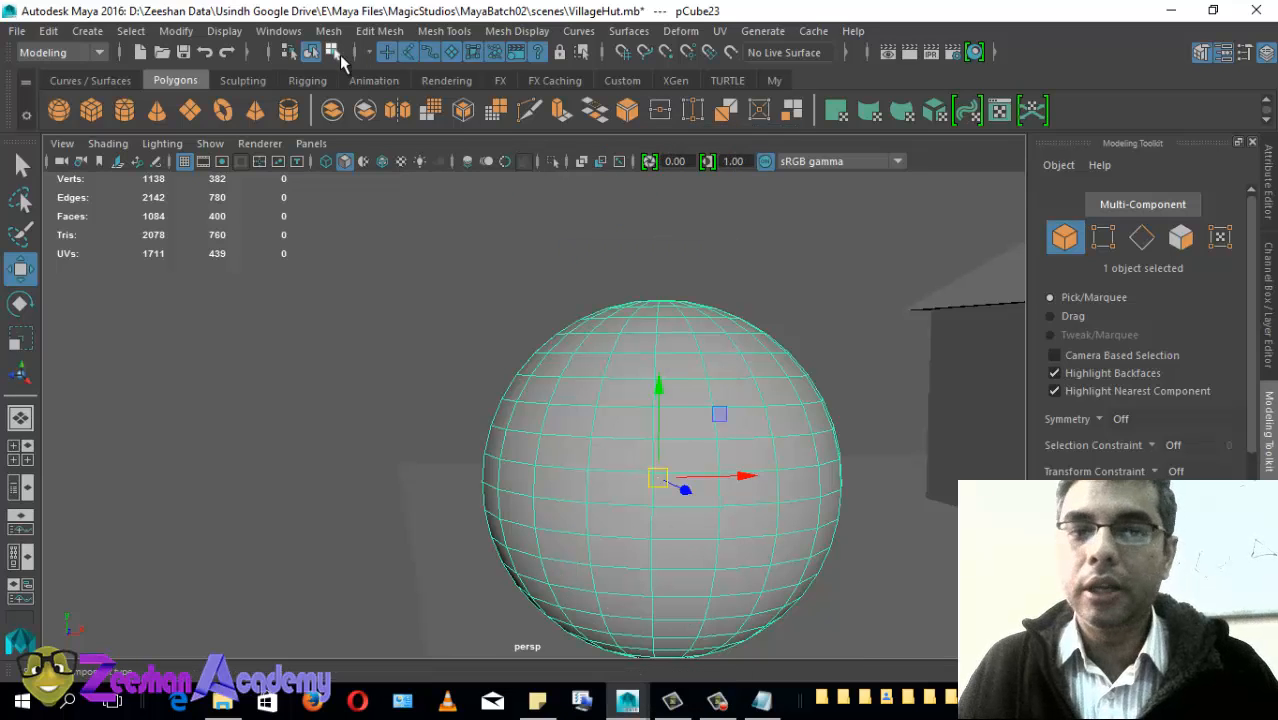
Step: Switch the sphere to vertex component mode and look through the Mesh Tools and Edit Mesh commands
{"action": "left_click", "coordinate": [1104, 238]}
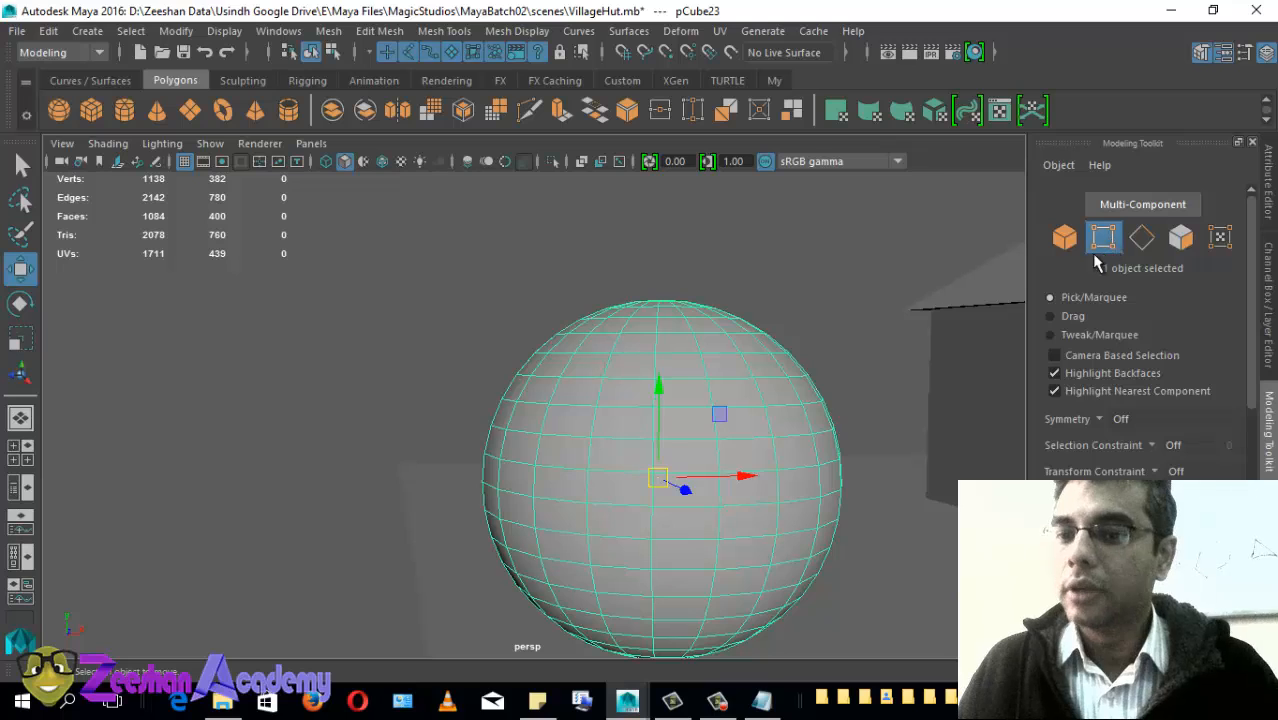
{"action": "left_click_drag", "start_coordinate": [803, 384], "coordinate": [731, 388], "text": "alt"}
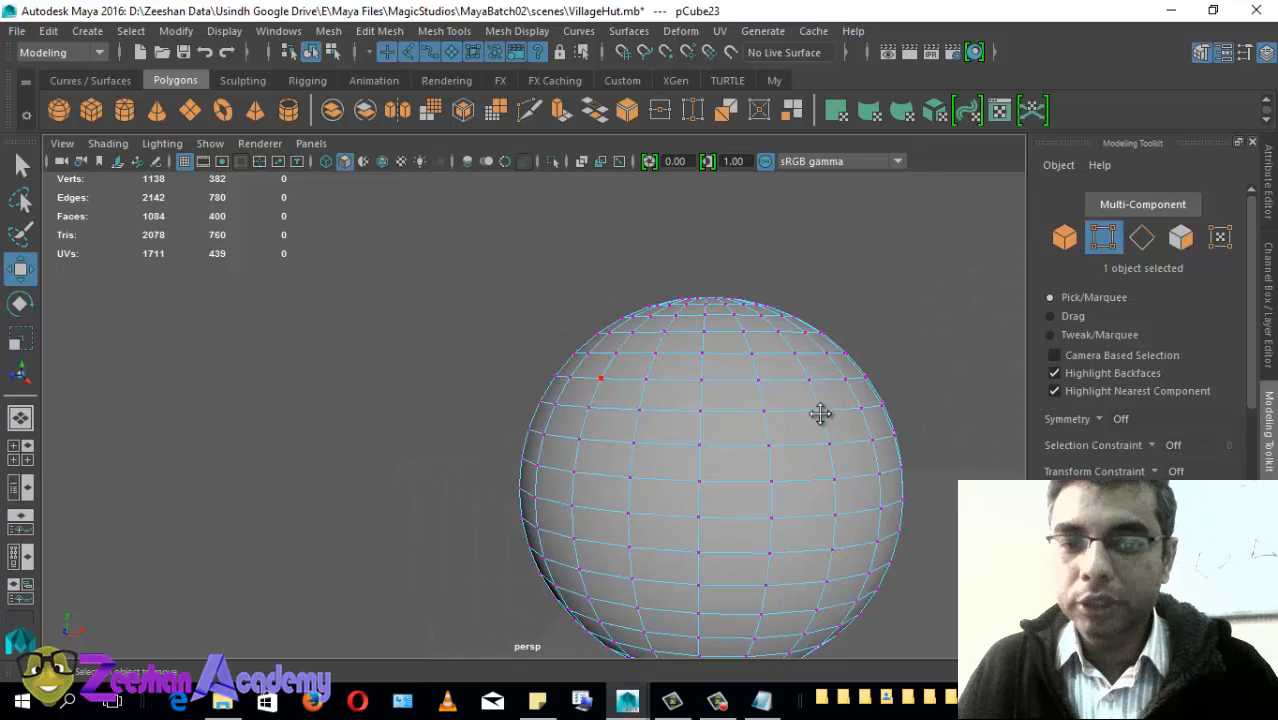
{"action": "middle_click_drag", "start_coordinate": [820, 413], "coordinate": [700, 336], "text": "alt"}
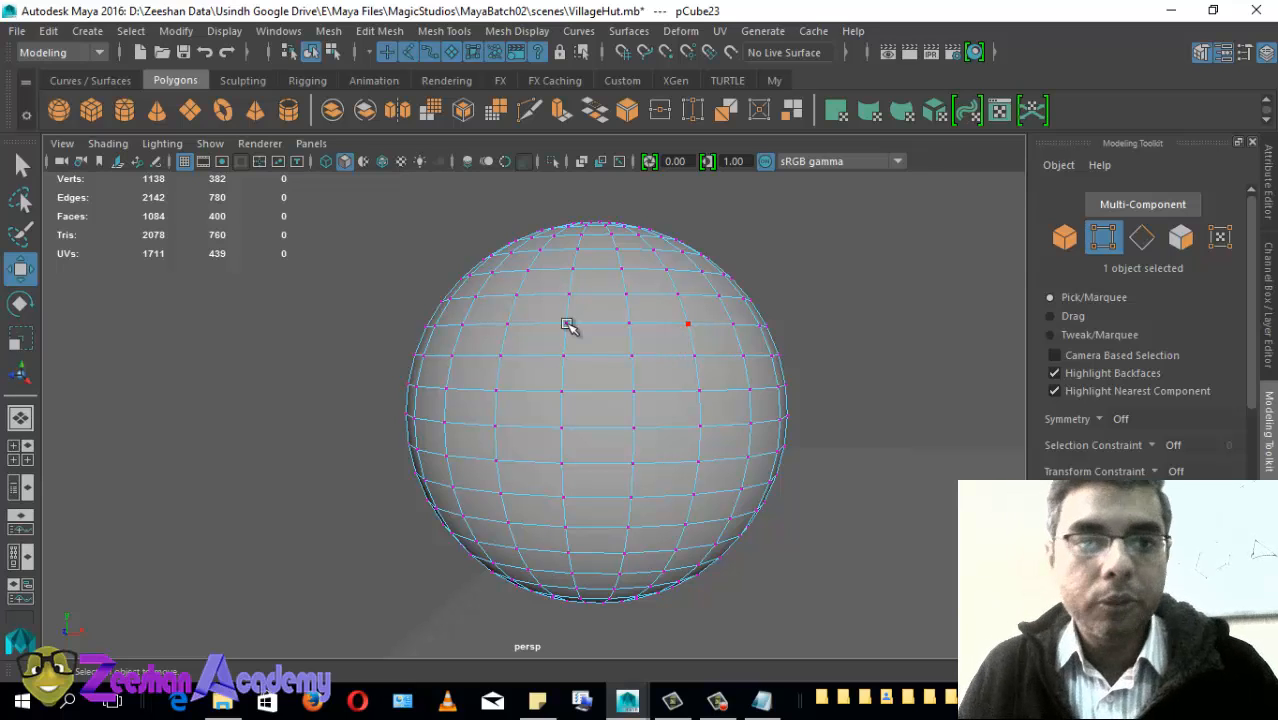
{"action": "left_click", "coordinate": [442, 32]}
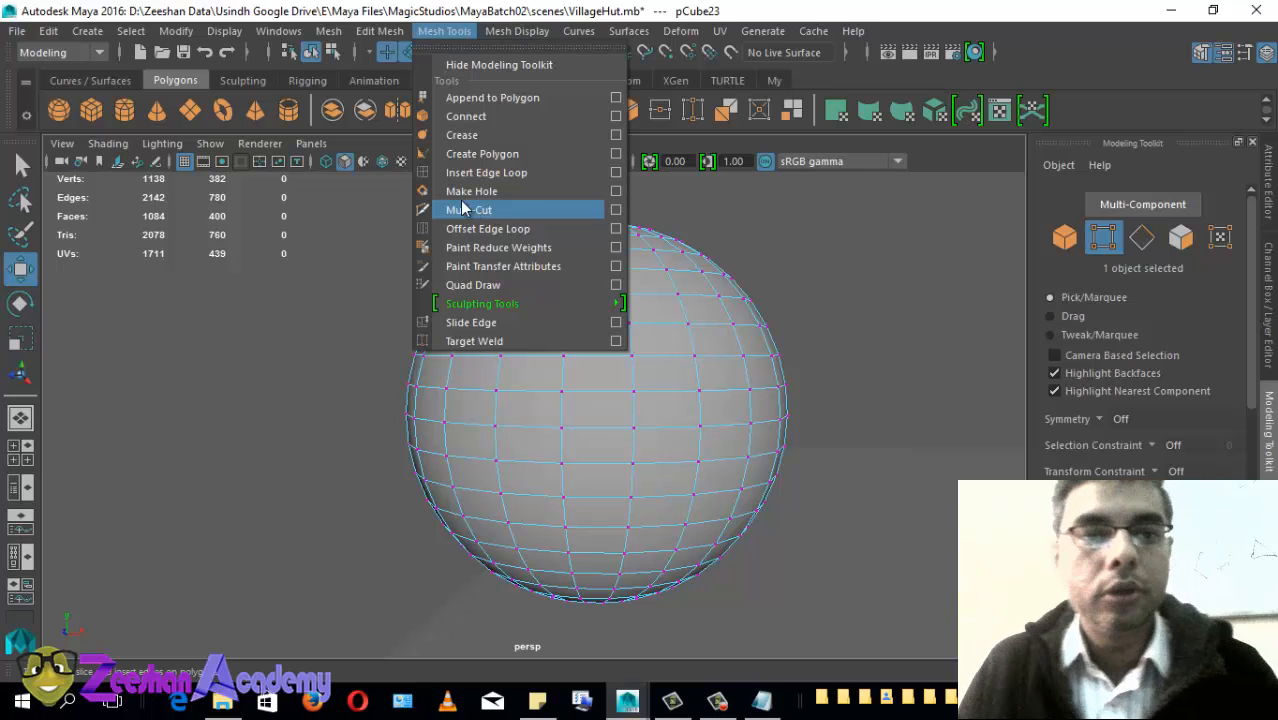
{"action": "mouse_move", "coordinate": [383, 26]}
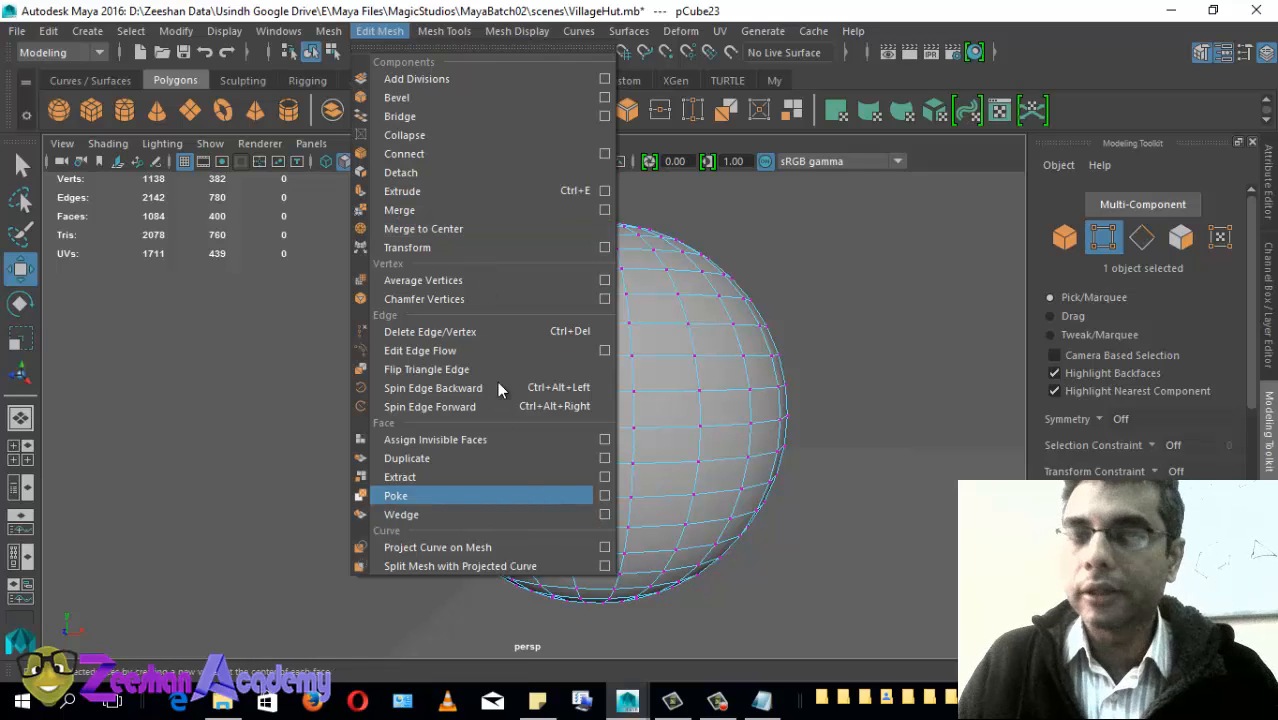
{"action": "left_click", "coordinate": [379, 32]}
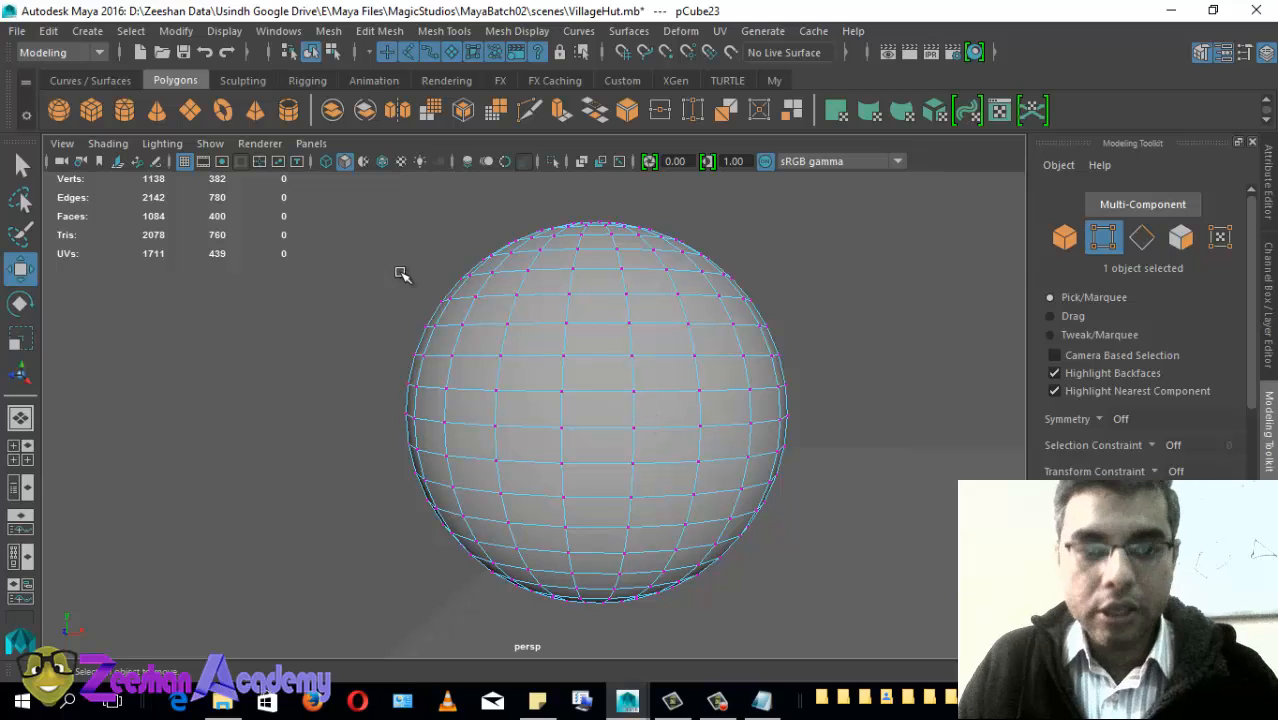
Step: Select a large block of vertices across the middle of the sphere with a marquee
{"action": "left_click_drag", "start_coordinate": [401, 274], "coordinate": [576, 357], "text": "alt"}
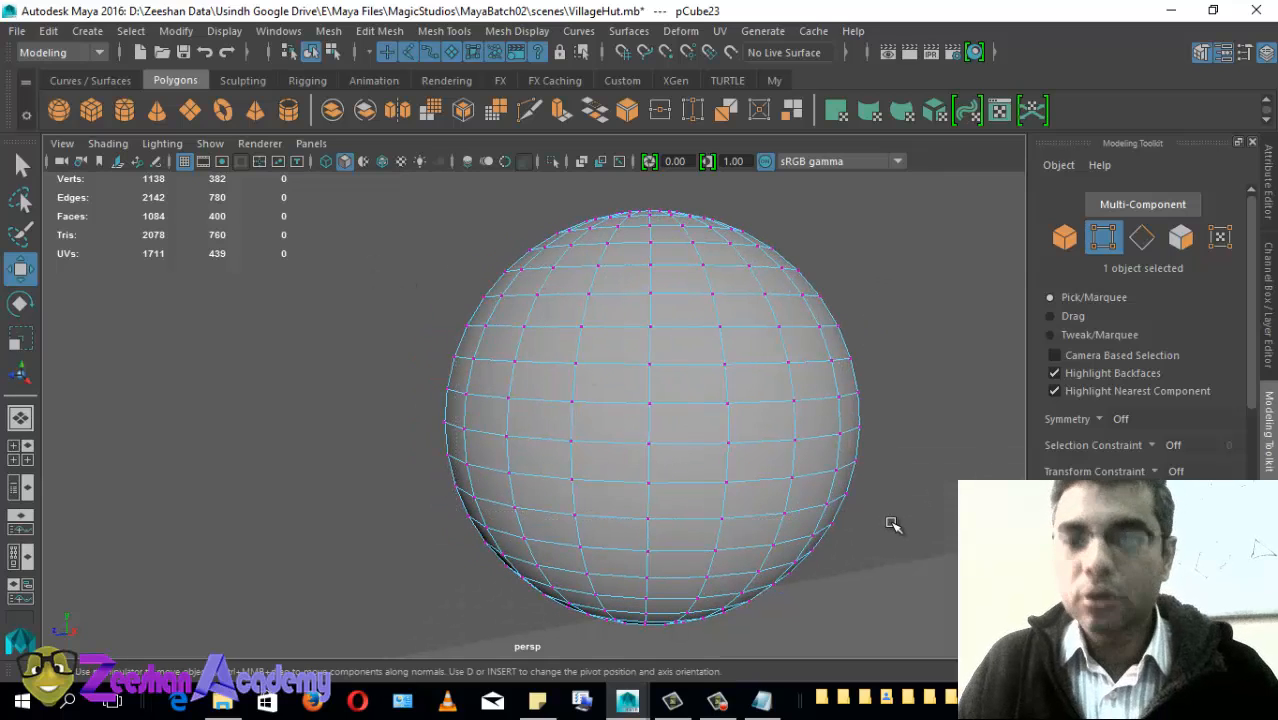
{"action": "left_click_drag", "start_coordinate": [417, 285], "coordinate": [831, 503]}
{"action": "left_click_drag", "start_coordinate": [831, 503], "coordinate": [693, 485], "text": "alt"}
{"action": "scroll", "coordinate": [525, 425], "scroll_direction": "up", "scroll_amount": 3}
{"action": "left_click_drag", "start_coordinate": [525, 425], "coordinate": [508, 386], "text": "alt"}
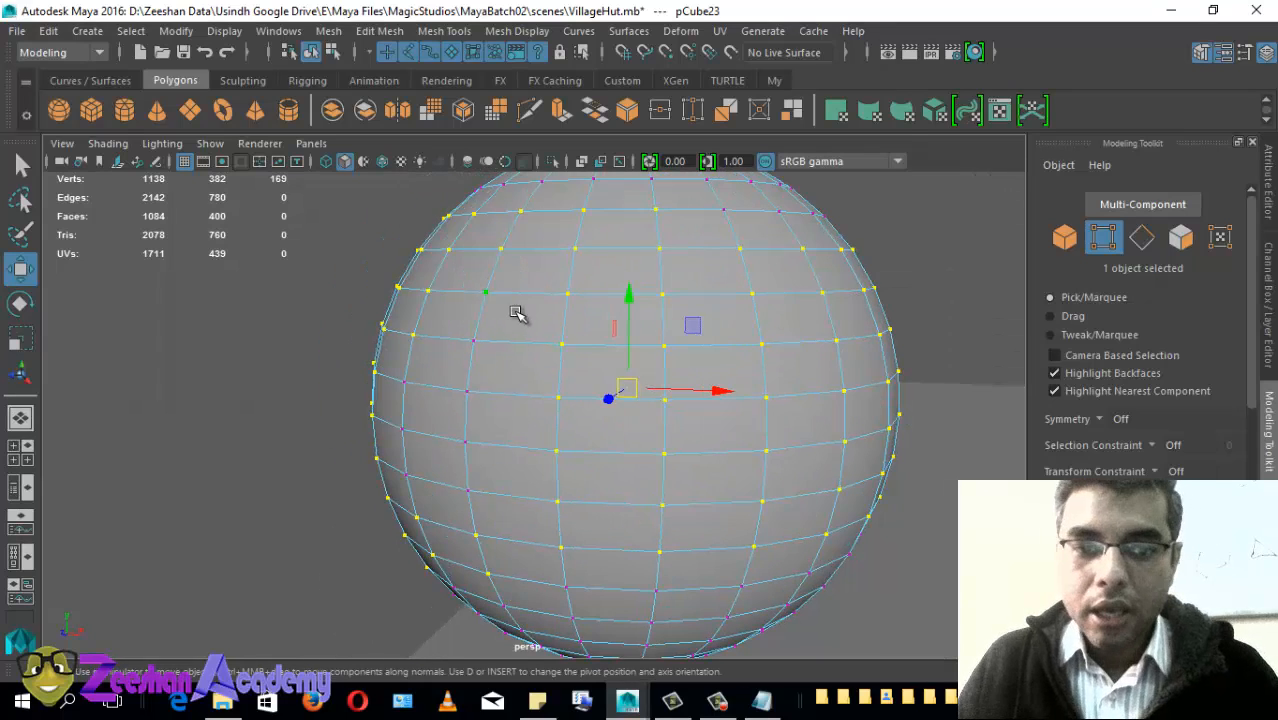
Step: Select single vertices on the sphere one at a time, changing from the Move tool to the Select tool
{"action": "left_click", "coordinate": [483, 294]}
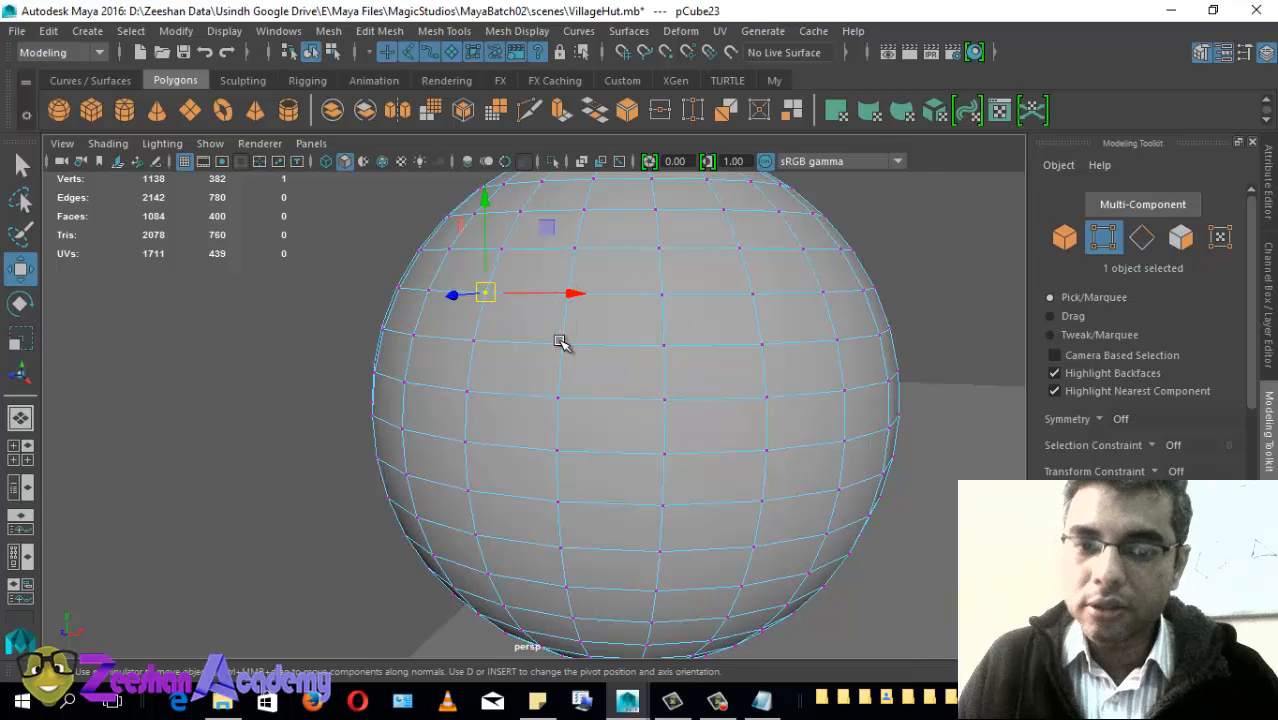
{"action": "left_click_drag", "start_coordinate": [560, 342], "coordinate": [608, 362], "text": "alt"}
{"action": "key", "text": "q"}
{"action": "left_click", "coordinate": [606, 299]}
{"action": "right_click_drag", "start_coordinate": [577, 346], "coordinate": [753, 394], "text": "alt"}
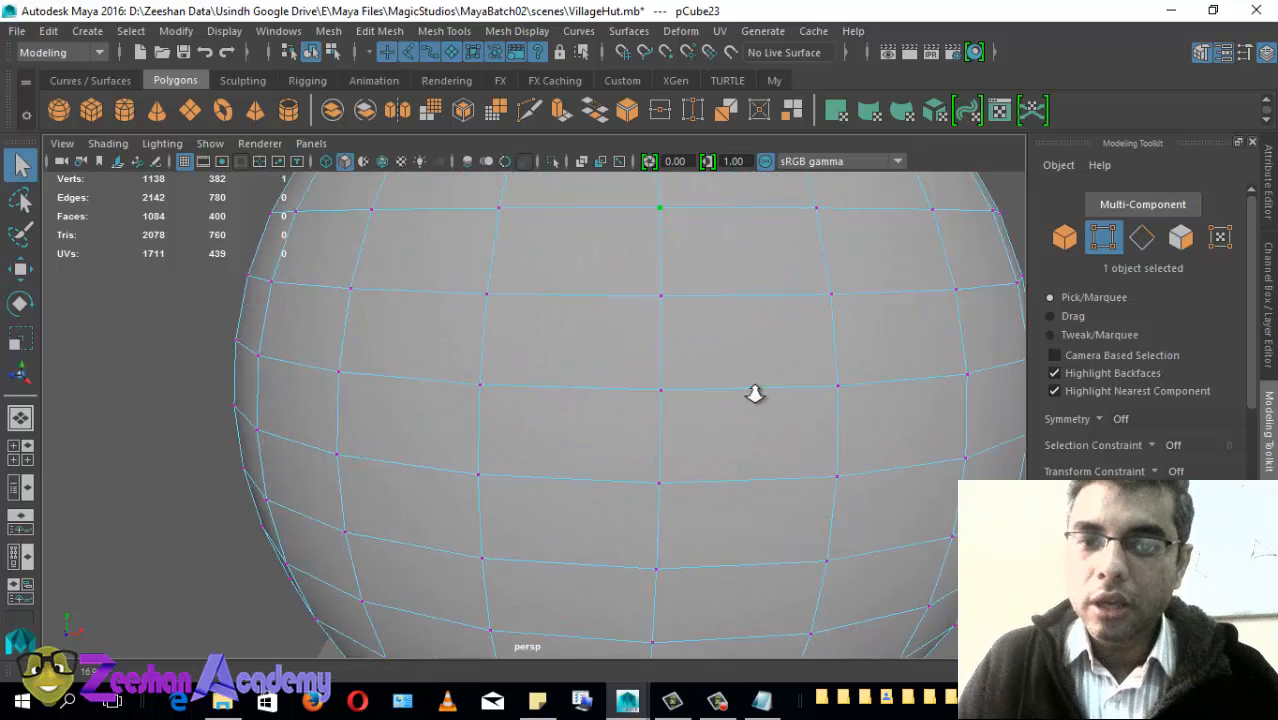
{"action": "middle_click_drag", "start_coordinate": [663, 325], "coordinate": [624, 473], "text": "alt"}
{"action": "left_click_drag", "start_coordinate": [624, 473], "coordinate": [535, 473], "text": "alt"}
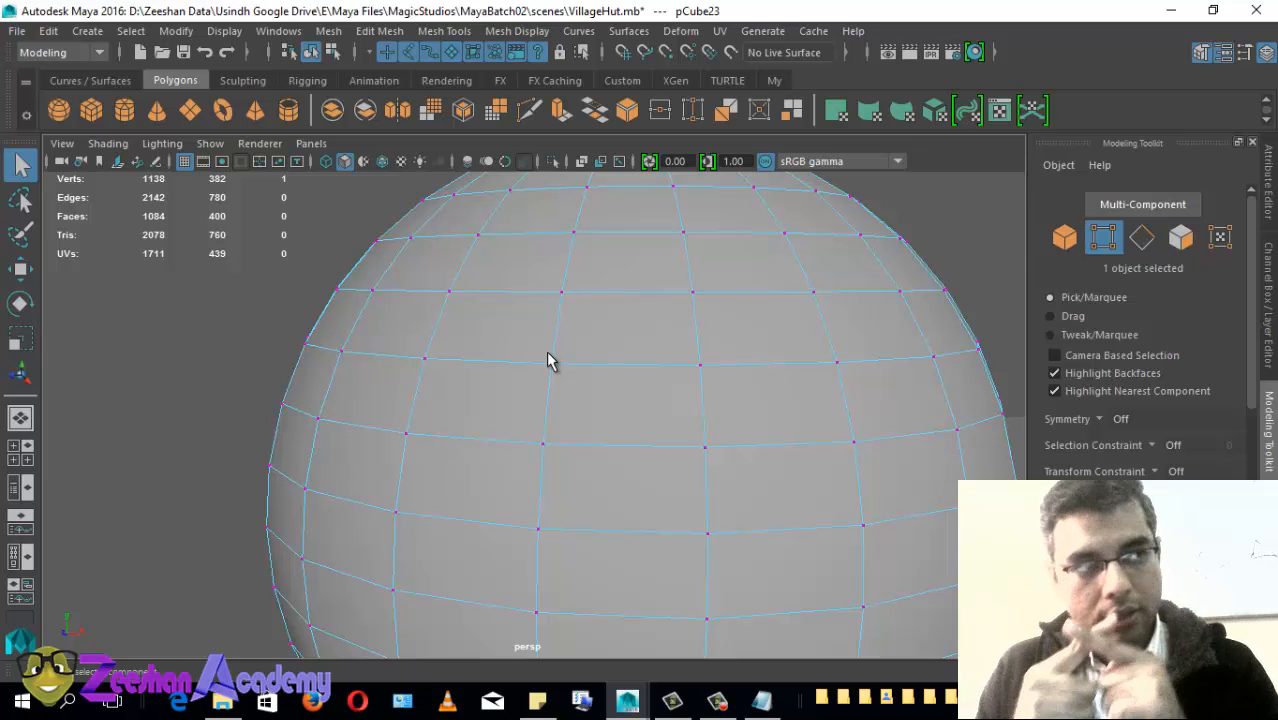
{"action": "mouse_move", "coordinate": [551, 360]}
{"action": "left_mouse_down", "text": "alt"}
{"action": "mouse_move", "coordinate": [516, 348]}
{"action": "mouse_move", "coordinate": [565, 374]}
{"action": "left_mouse_up", "text": "alt"}
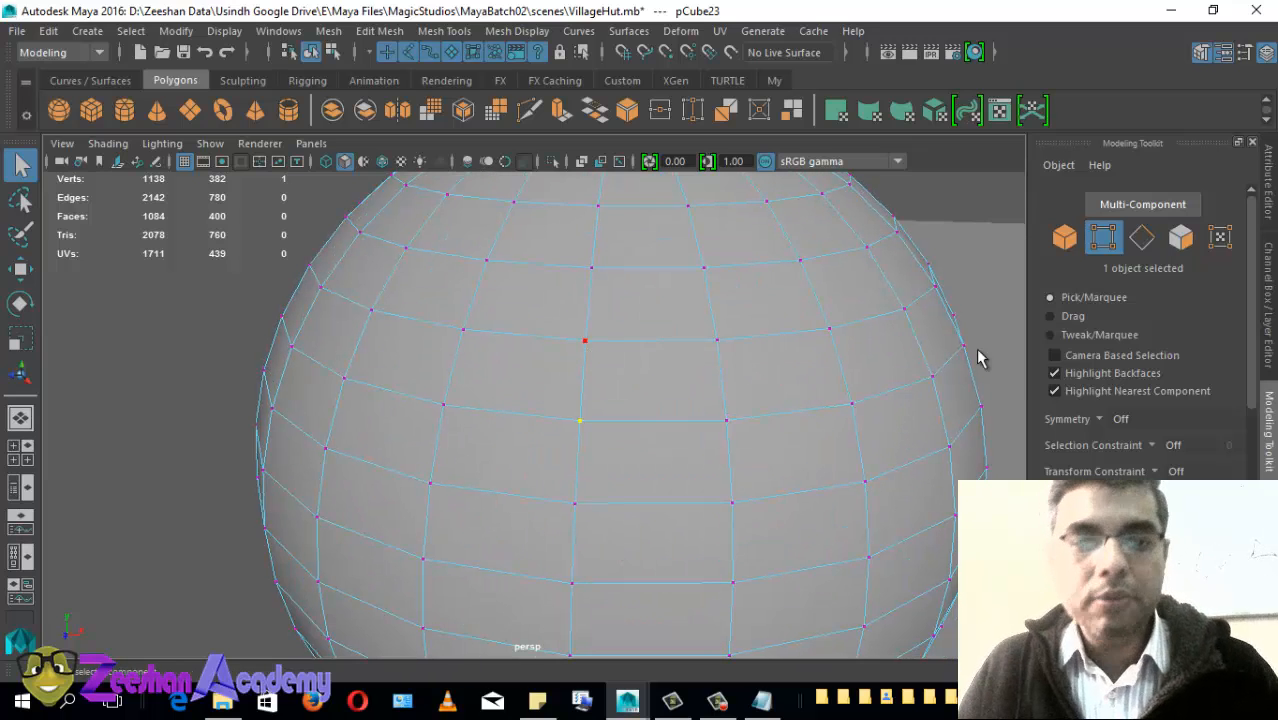
Step: Switch the sphere to edge component mode and select individual edges on its surface
{"action": "left_click", "coordinate": [1142, 237]}
{"action": "left_click", "coordinate": [653, 421]}
{"action": "left_click_drag", "start_coordinate": [608, 479], "coordinate": [588, 382], "text": "alt"}
{"action": "left_click", "coordinate": [653, 319]}
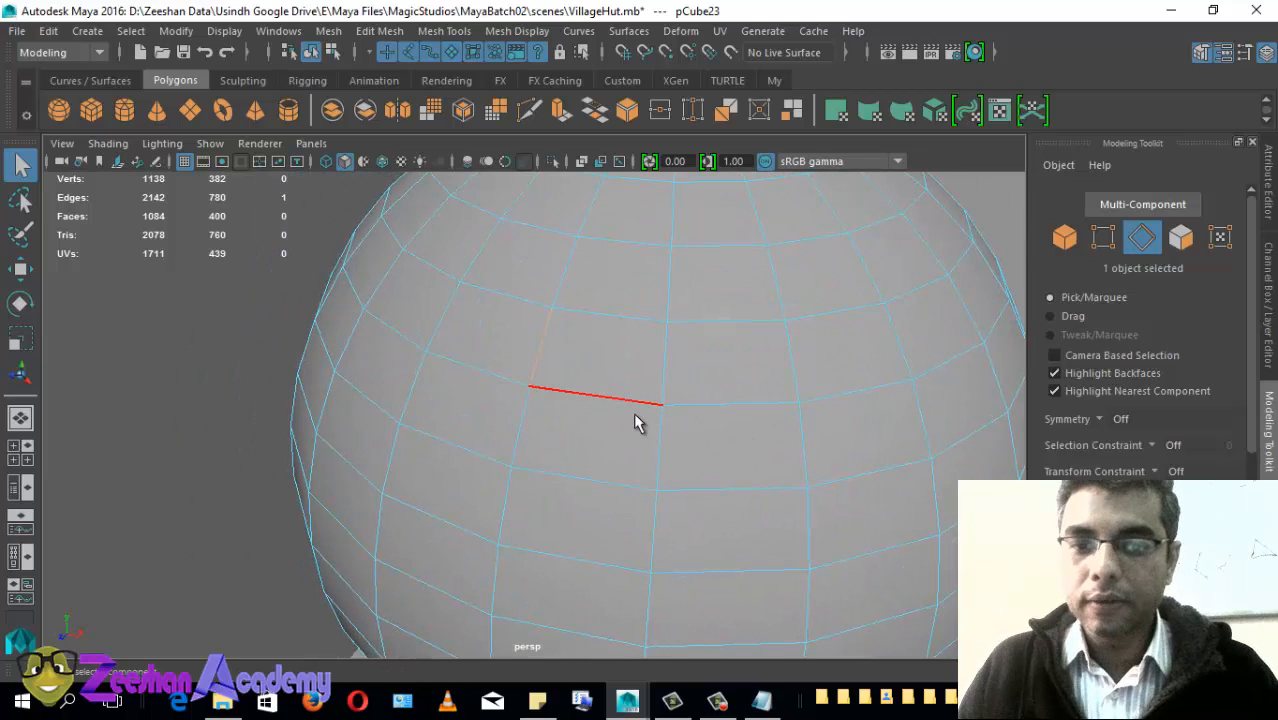
{"action": "right_click_drag", "start_coordinate": [633, 412], "coordinate": [448, 425], "text": "alt"}
{"action": "left_click_drag", "start_coordinate": [448, 425], "coordinate": [505, 414], "text": "alt"}
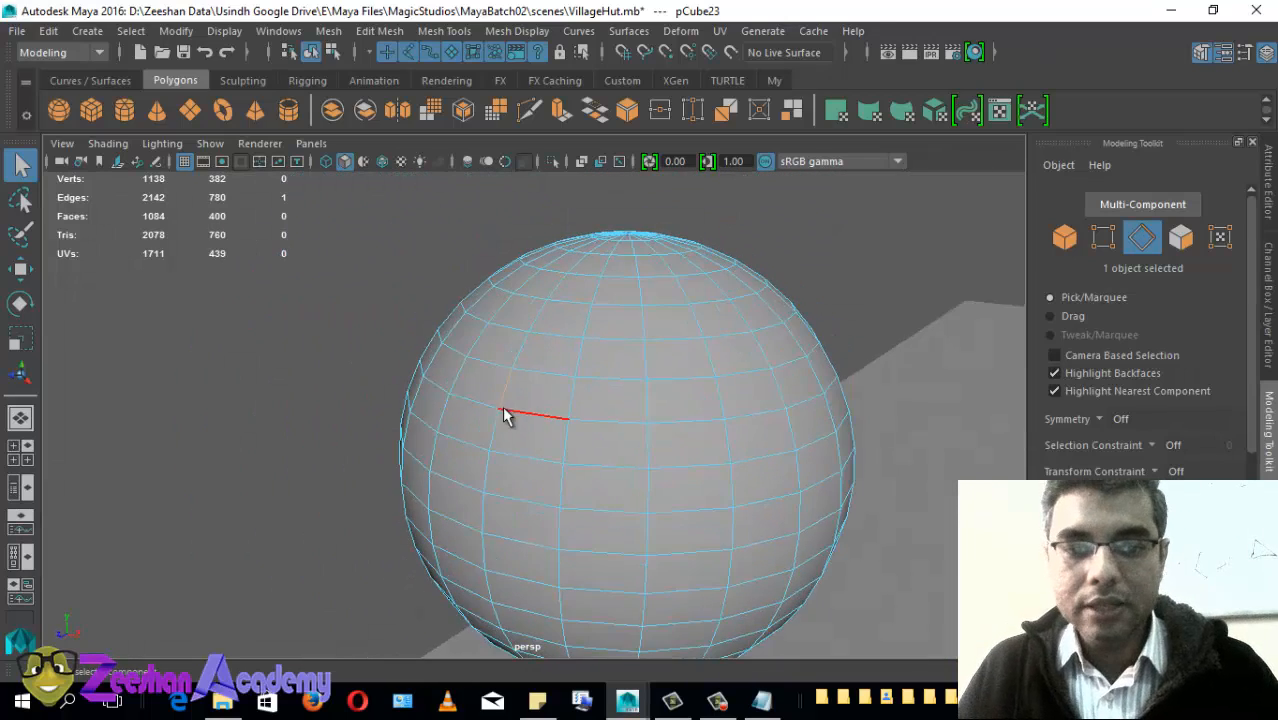
Step: Look through the Edit Mesh commands for edges and select another edge near the top of the sphere
{"action": "left_click", "coordinate": [380, 31]}
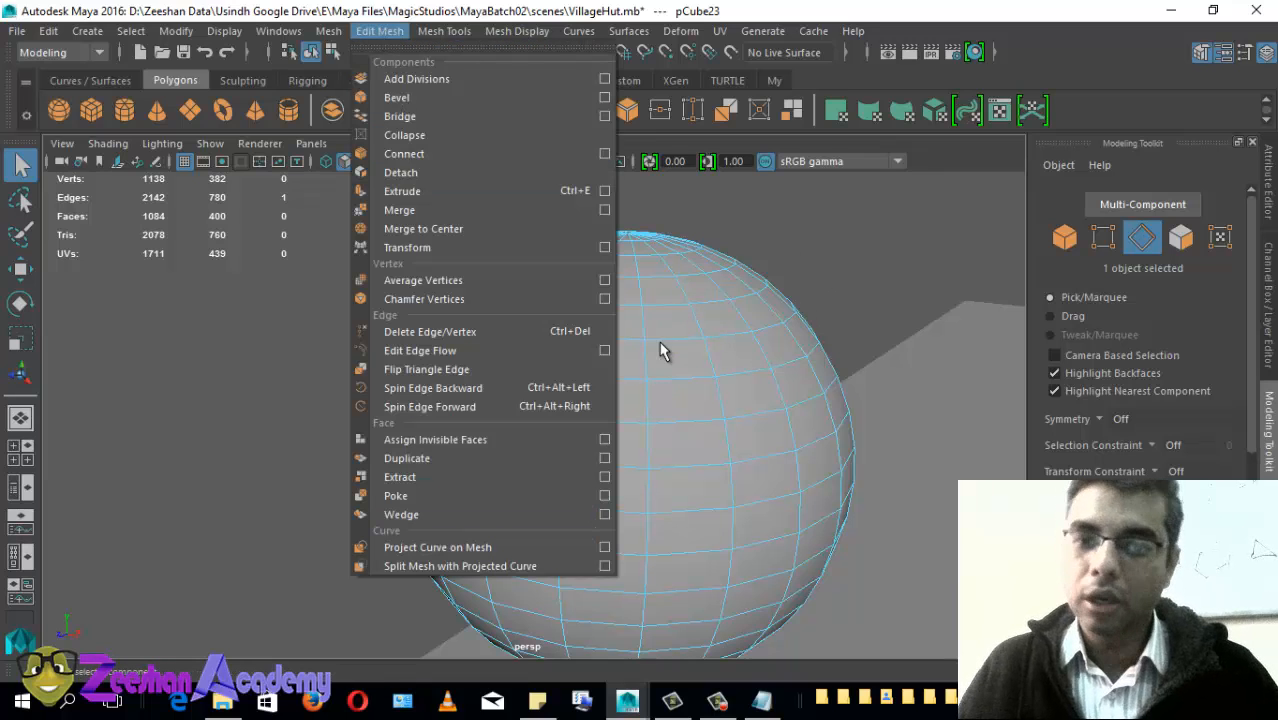
{"action": "left_click", "coordinate": [672, 314]}
{"action": "left_click_drag", "start_coordinate": [672, 314], "coordinate": [551, 364], "text": "alt"}
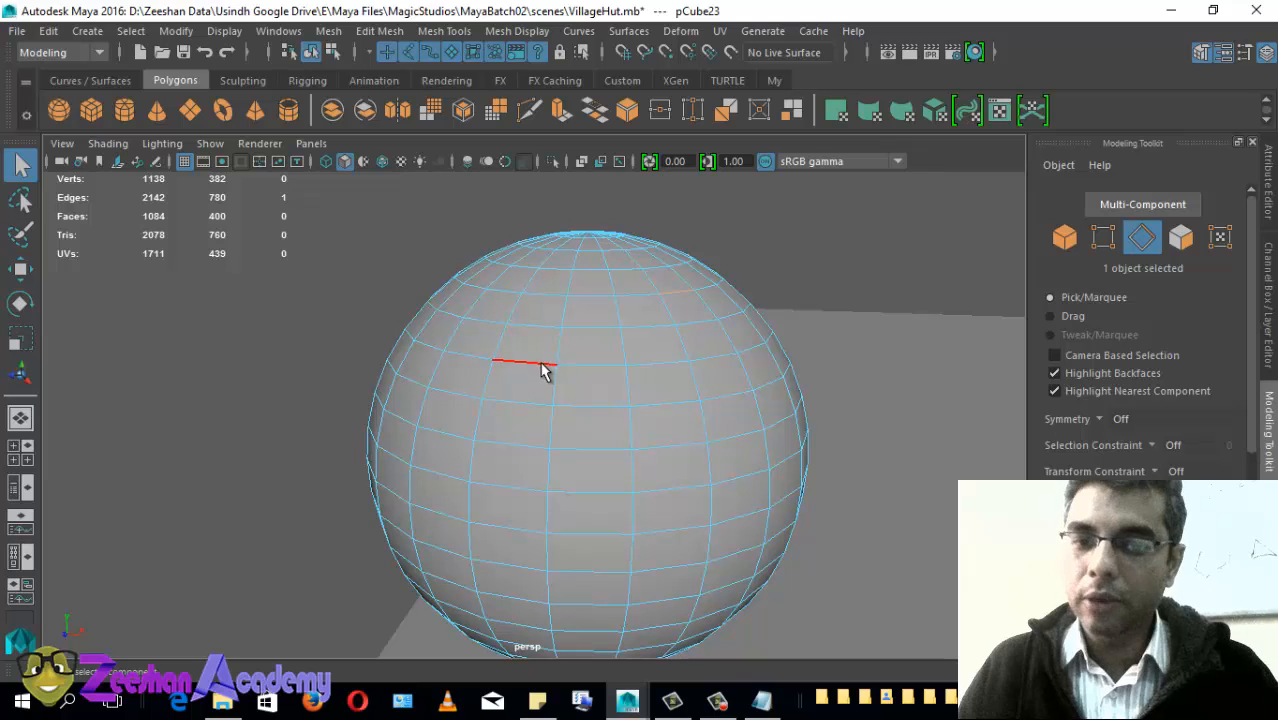
{"action": "left_click_drag", "start_coordinate": [462, 482], "coordinate": [604, 458], "text": "alt"}
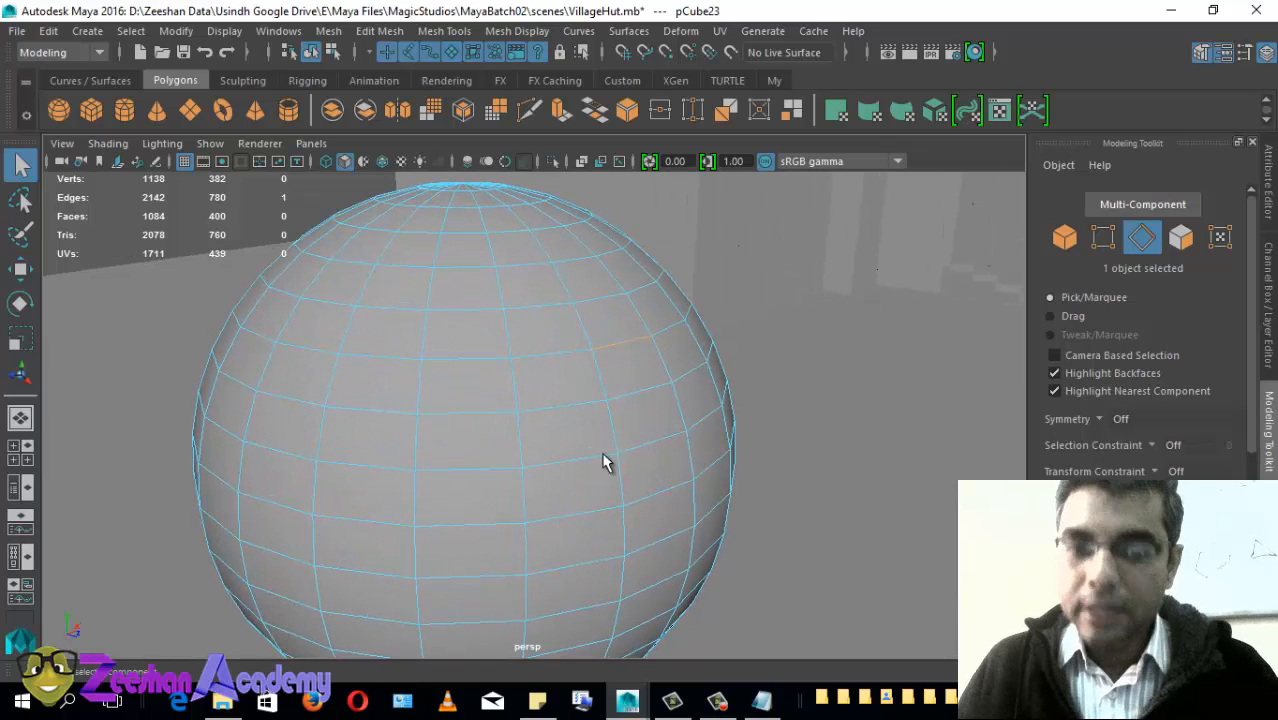
Step: Switch the sphere to face component mode, select one face, and add neighbouring faces to the selection
{"action": "left_click", "coordinate": [1182, 240]}
{"action": "left_click", "coordinate": [600, 408]}
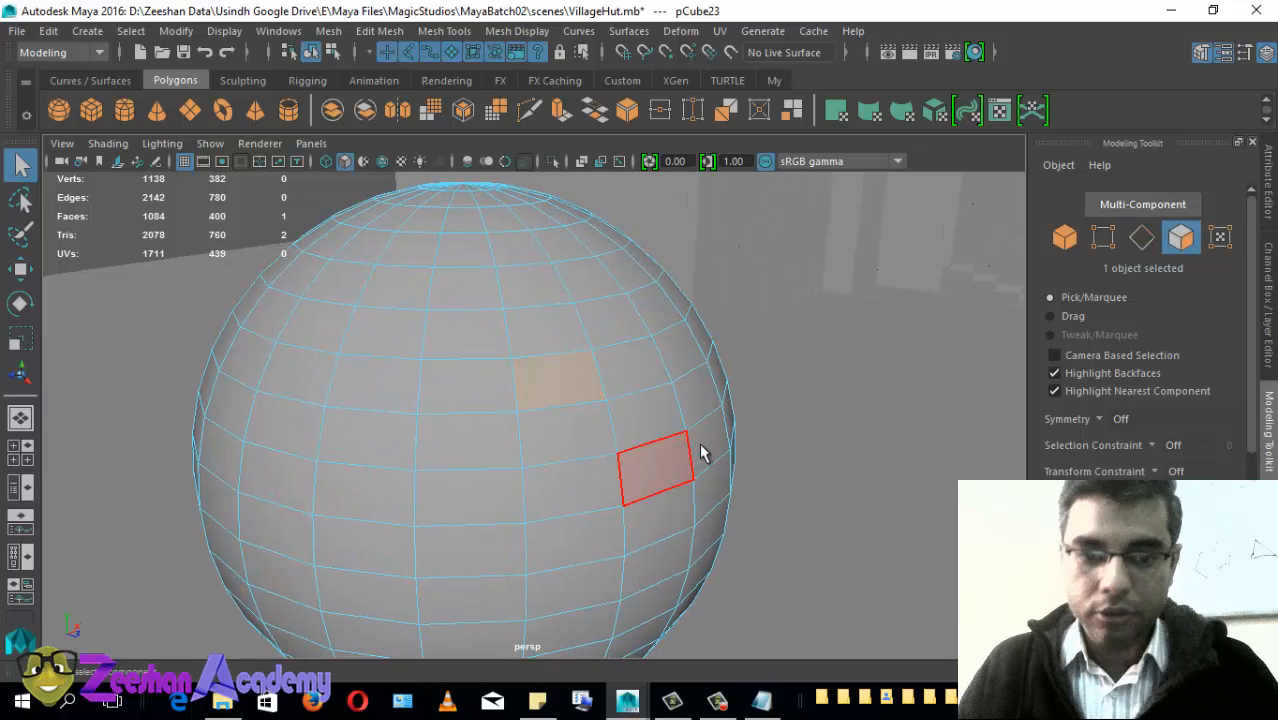
{"action": "left_click_drag", "start_coordinate": [702, 451], "coordinate": [410, 408], "text": "alt"}
{"action": "left_click", "coordinate": [428, 380], "text": "shift"}
{"action": "left_click", "coordinate": [416, 418], "text": "shift"}
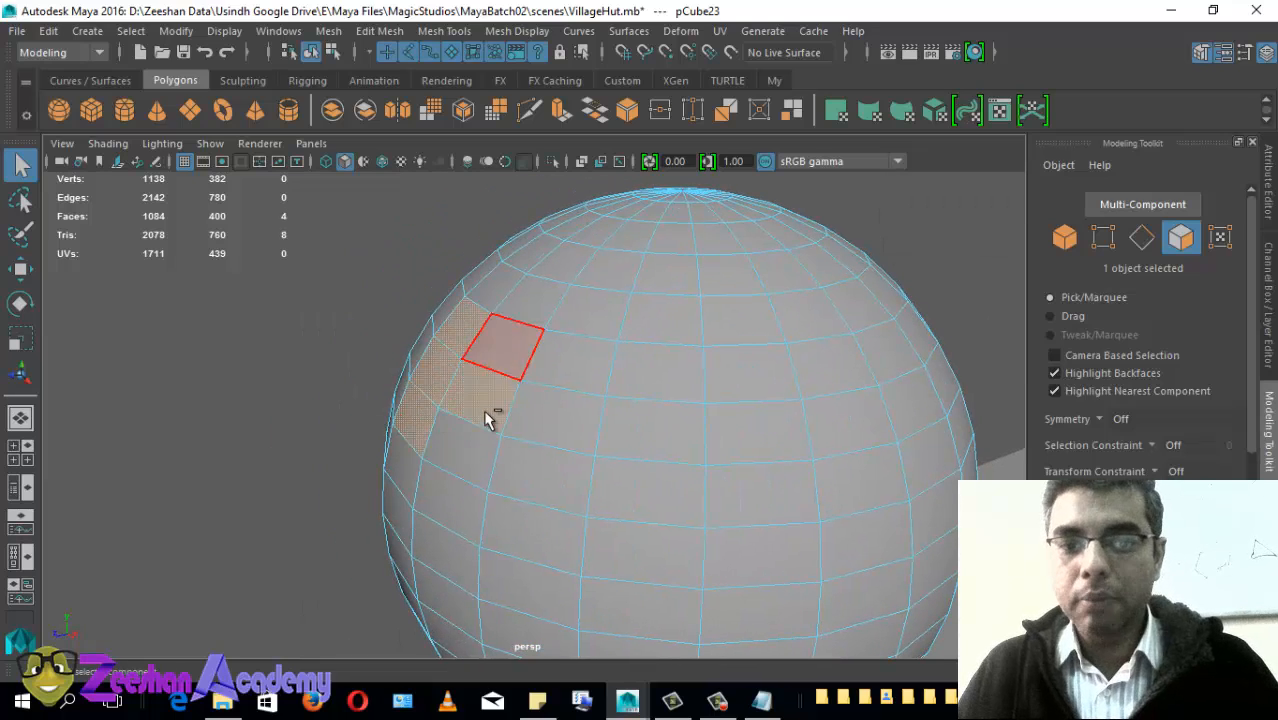
Step: Select a single face on the sphere's upper half and extend the selection to the full horizontal ring of faces
{"action": "left_click", "coordinate": [487, 418], "text": "shift"}
{"action": "left_click", "coordinate": [414, 540], "text": "shift"}
{"action": "left_click_drag", "start_coordinate": [414, 540], "coordinate": [491, 368], "text": "alt"}
{"action": "left_click", "coordinate": [481, 373]}
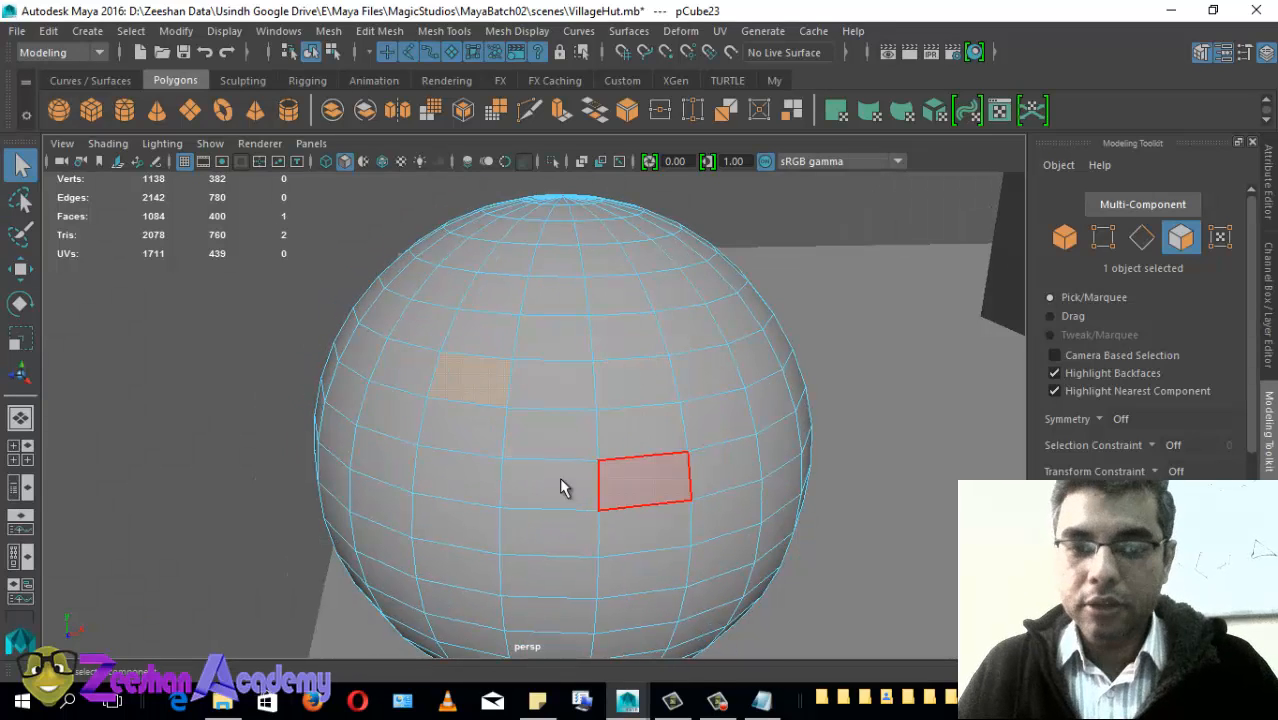
{"action": "left_click_drag", "start_coordinate": [559, 487], "coordinate": [428, 452], "text": "alt"}
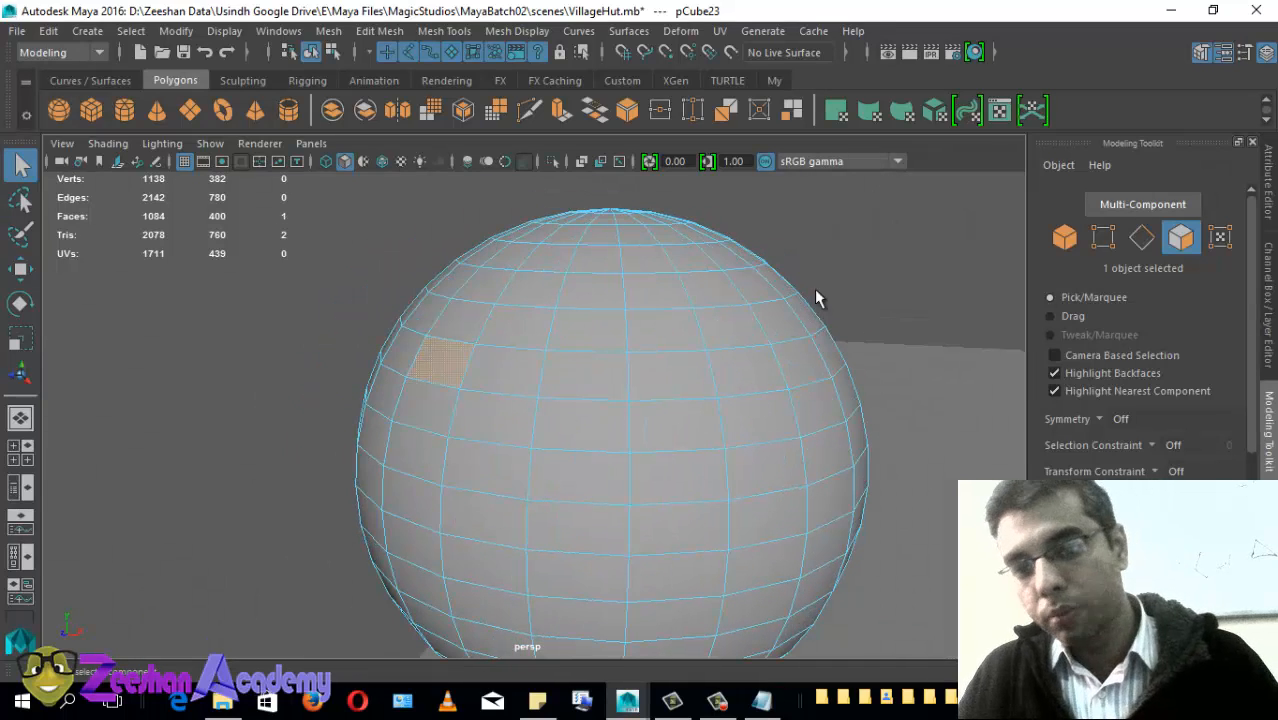
{"action": "left_click_drag", "start_coordinate": [815, 291], "coordinate": [494, 364], "text": "alt"}
{"action": "double_click", "coordinate": [494, 364], "text": "shift"}
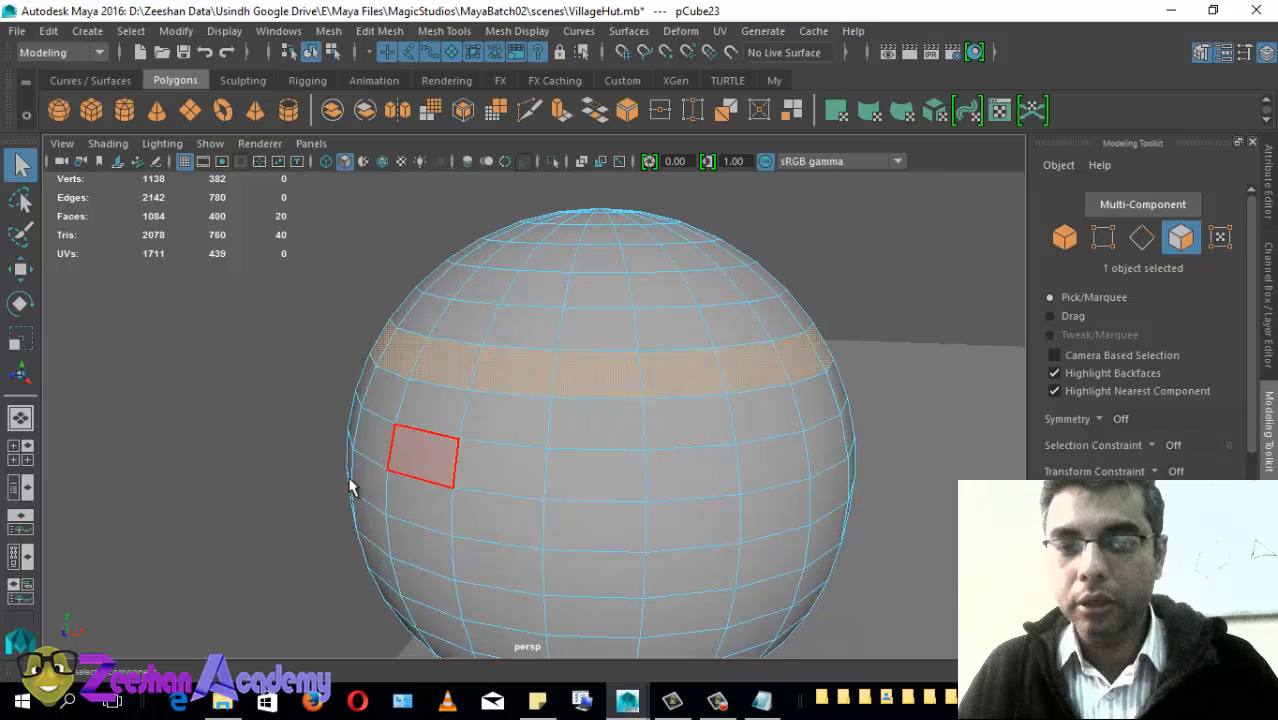
{"action": "left_click_drag", "start_coordinate": [349, 487], "coordinate": [217, 463], "text": "alt"}
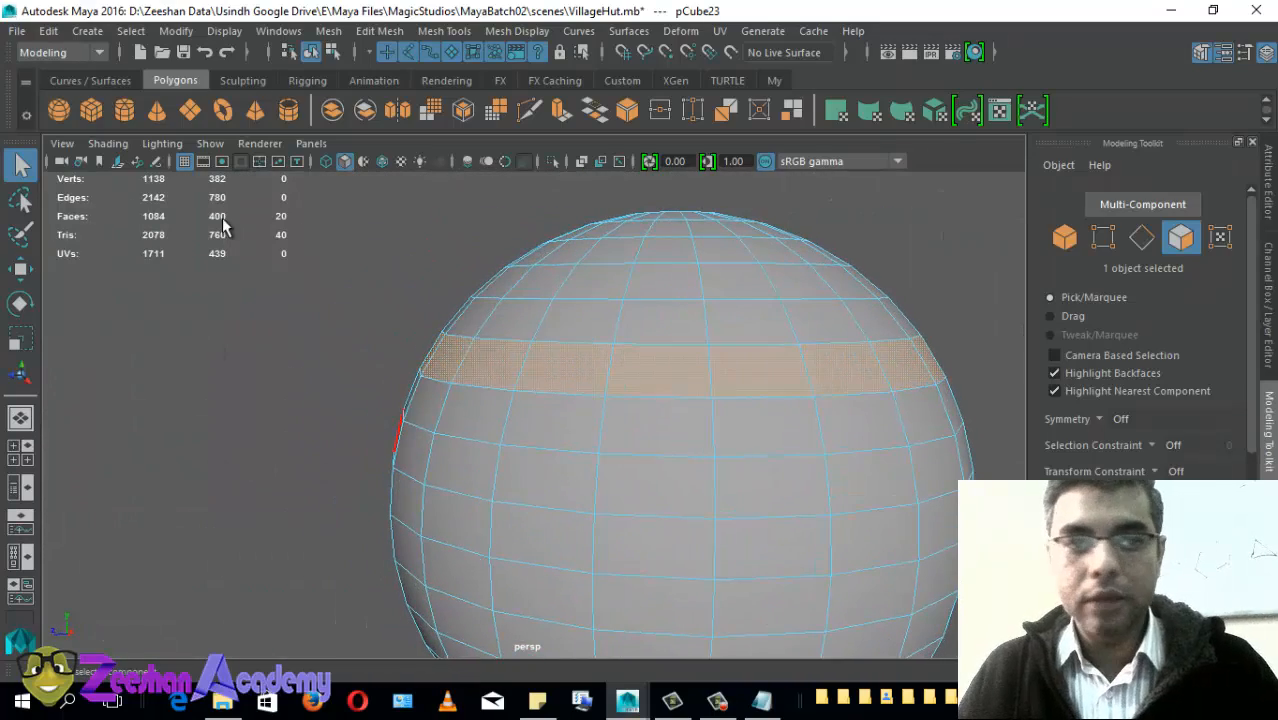
{"action": "left_click_drag", "start_coordinate": [404, 397], "coordinate": [509, 412], "text": "alt"}
Step: Switch the sphere to edge component mode, select one vertical edge, and extend it to the full vertical edge loop
{"action": "left_click", "coordinate": [1141, 237]}
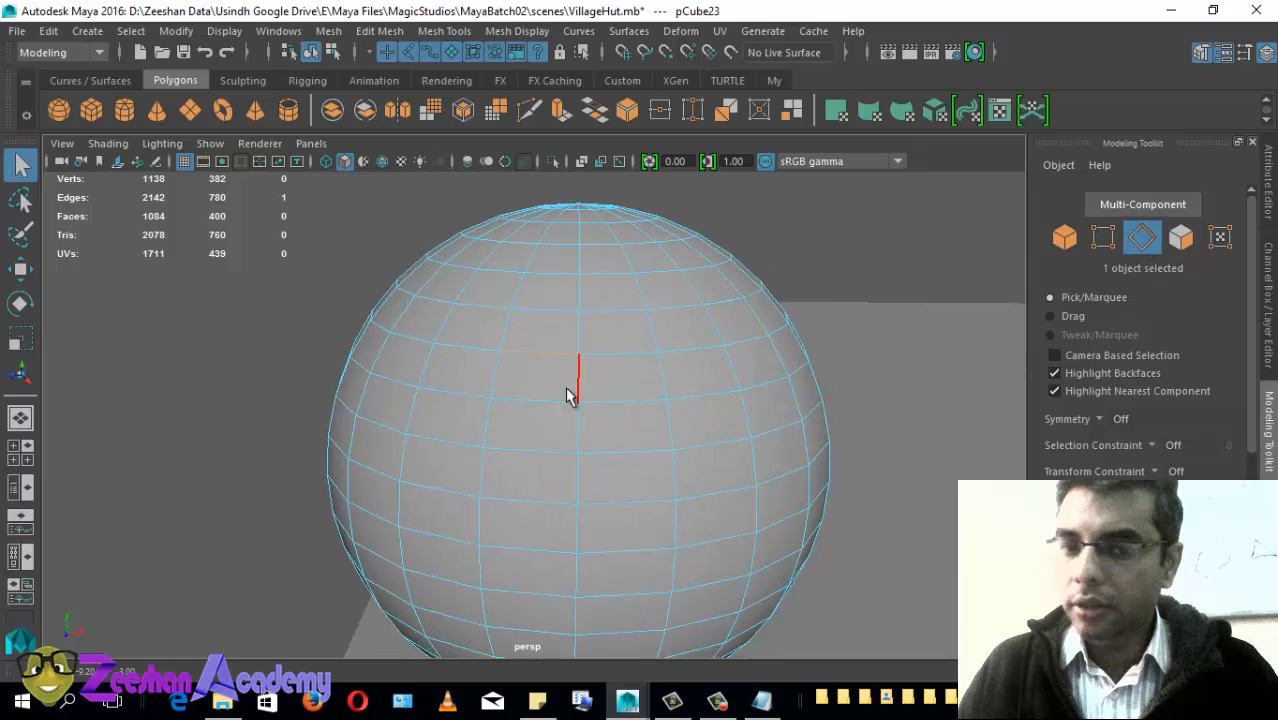
{"action": "left_click", "coordinate": [579, 340]}
{"action": "left_click_drag", "start_coordinate": [559, 504], "coordinate": [614, 382], "text": "alt"}
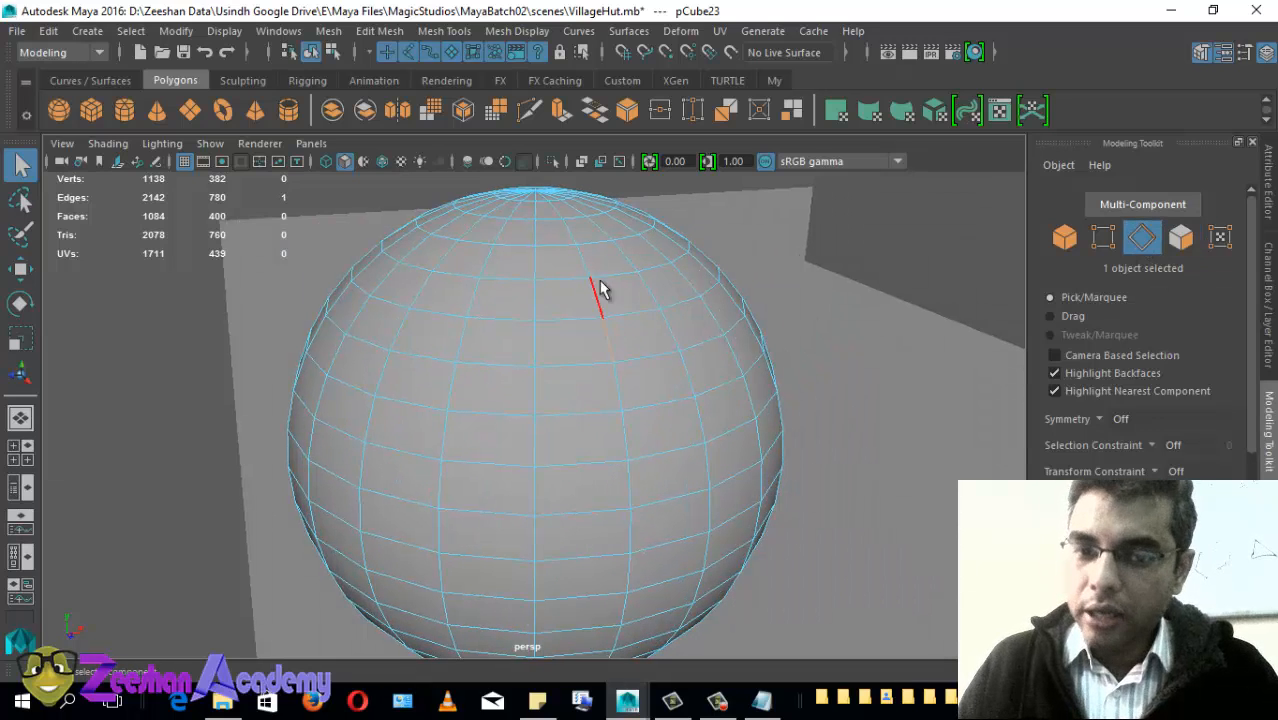
{"action": "double_click", "coordinate": [619, 396], "text": "shift"}
{"action": "left_click_drag", "start_coordinate": [762, 555], "coordinate": [684, 533], "text": "alt"}
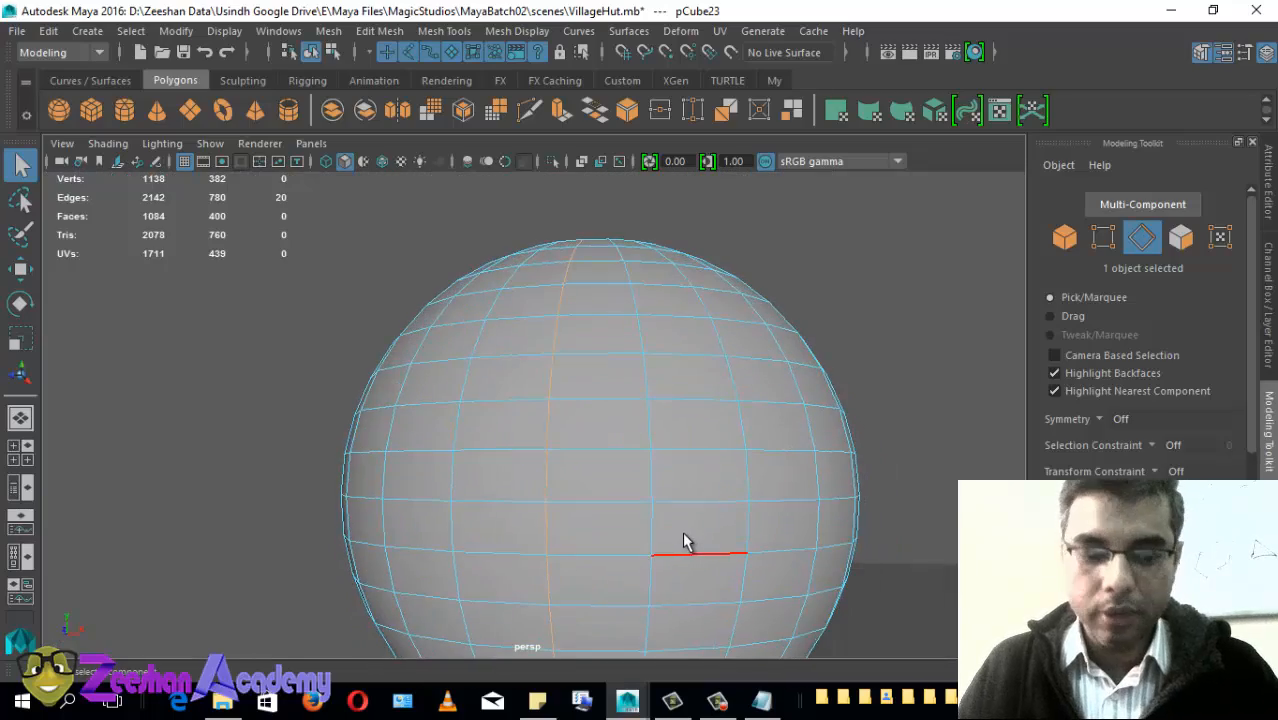
Step: Inspect the selected edge loop around the sphere in wireframe display, then return to shaded display
{"action": "key", "text": "4"}
{"action": "left_click_drag", "start_coordinate": [613, 551], "coordinate": [573, 274], "text": "alt"}
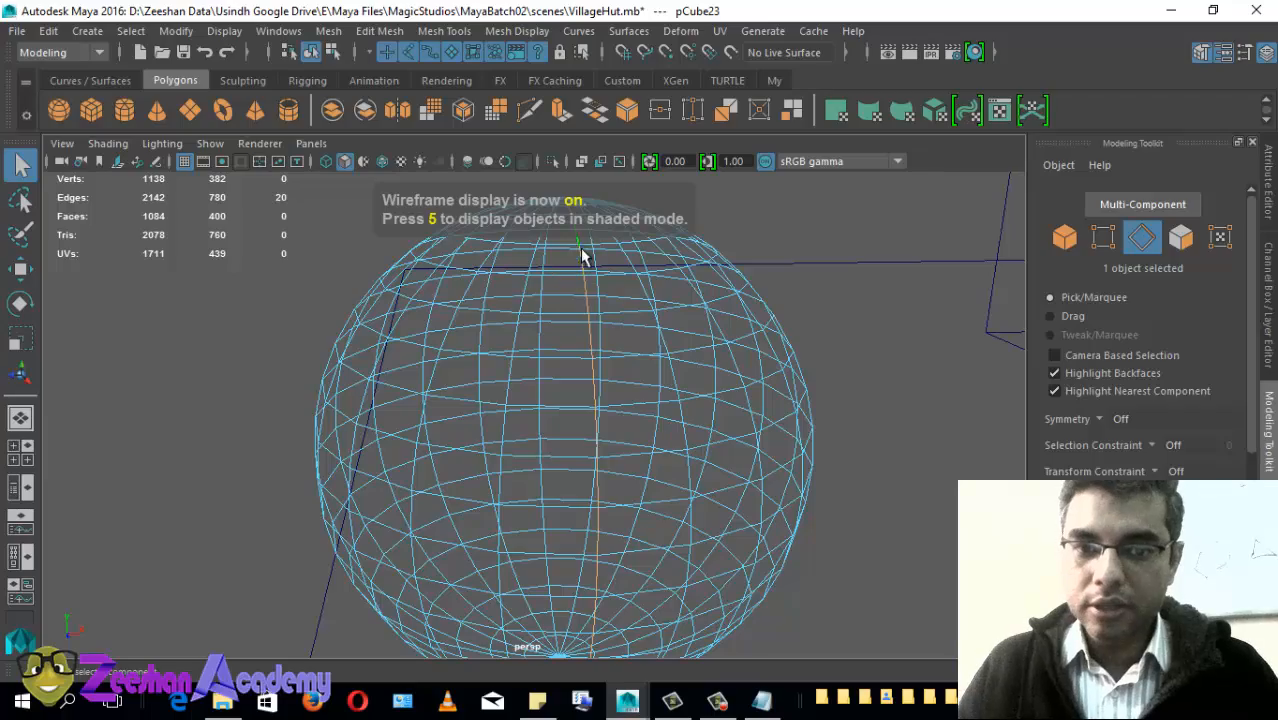
{"action": "left_click_drag", "start_coordinate": [581, 536], "coordinate": [642, 536], "text": "alt"}
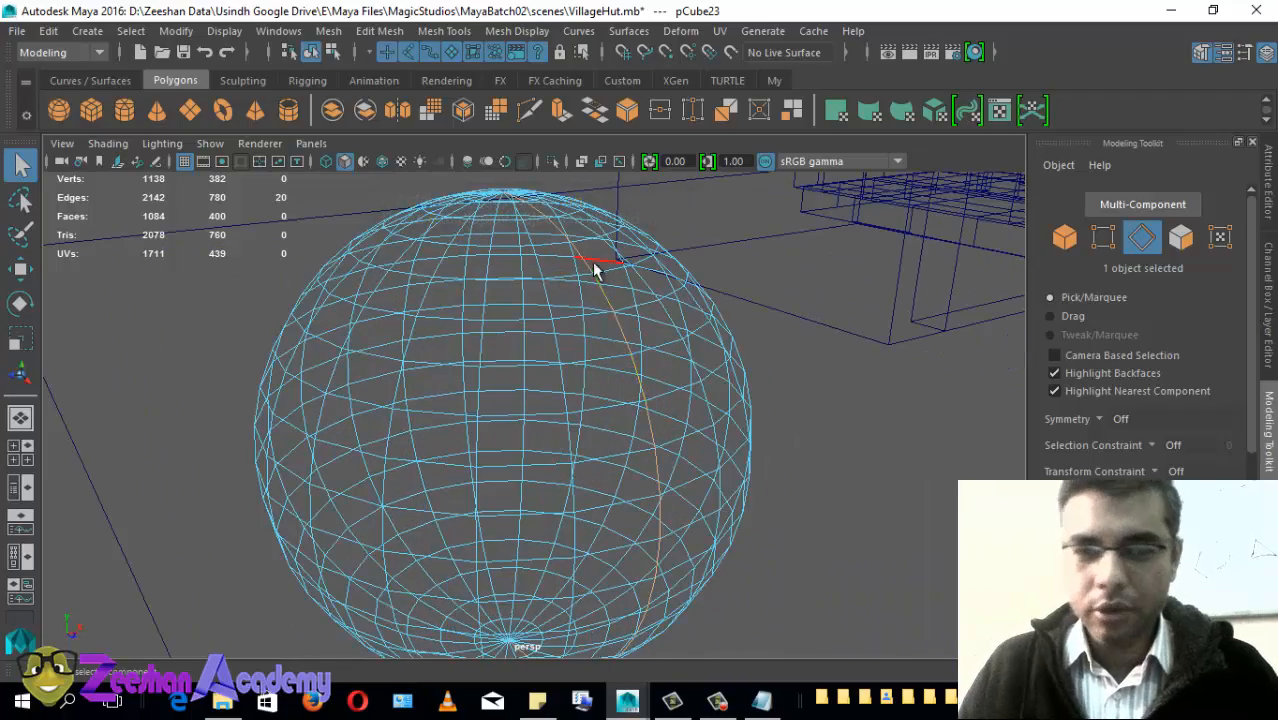
{"action": "mouse_move", "coordinate": [655, 492]}
{"action": "left_mouse_down", "text": "alt"}
{"action": "mouse_move", "coordinate": [639, 599]}
{"action": "mouse_move", "coordinate": [608, 542]}
{"action": "left_mouse_up", "text": "alt"}
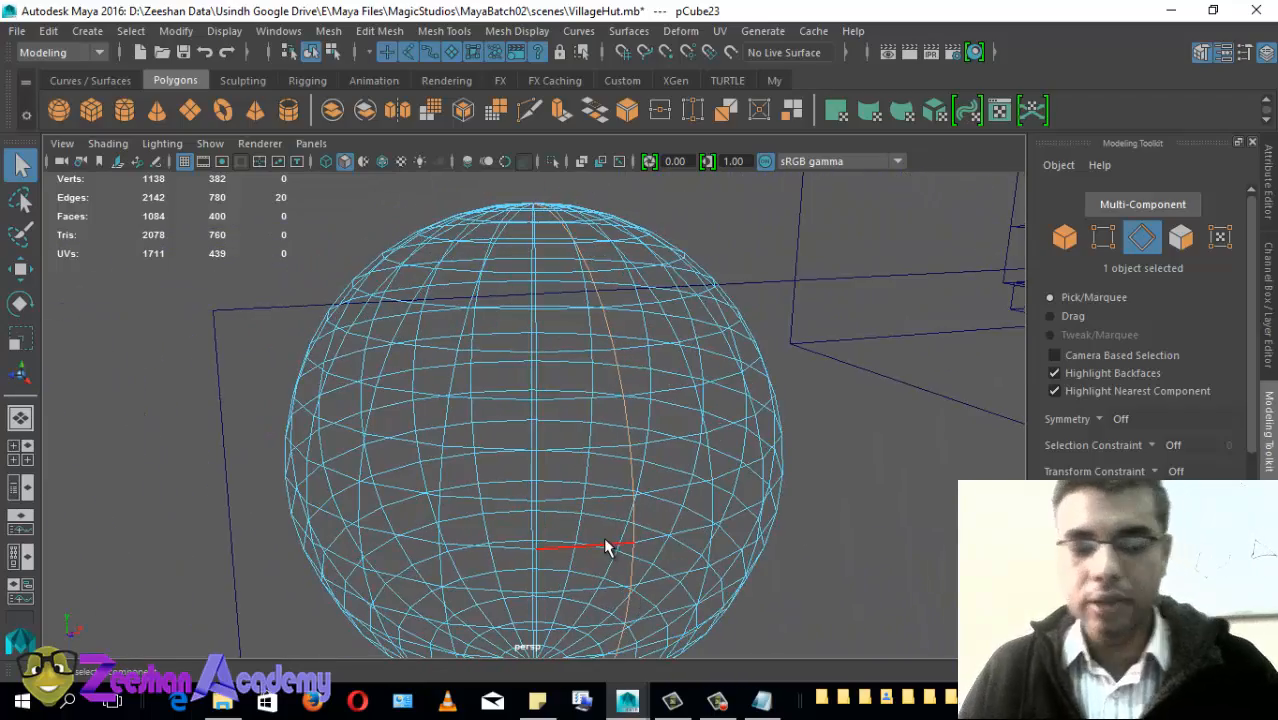
{"action": "key", "text": "5"}
{"action": "left_click_drag", "start_coordinate": [650, 398], "coordinate": [610, 374], "text": "alt"}
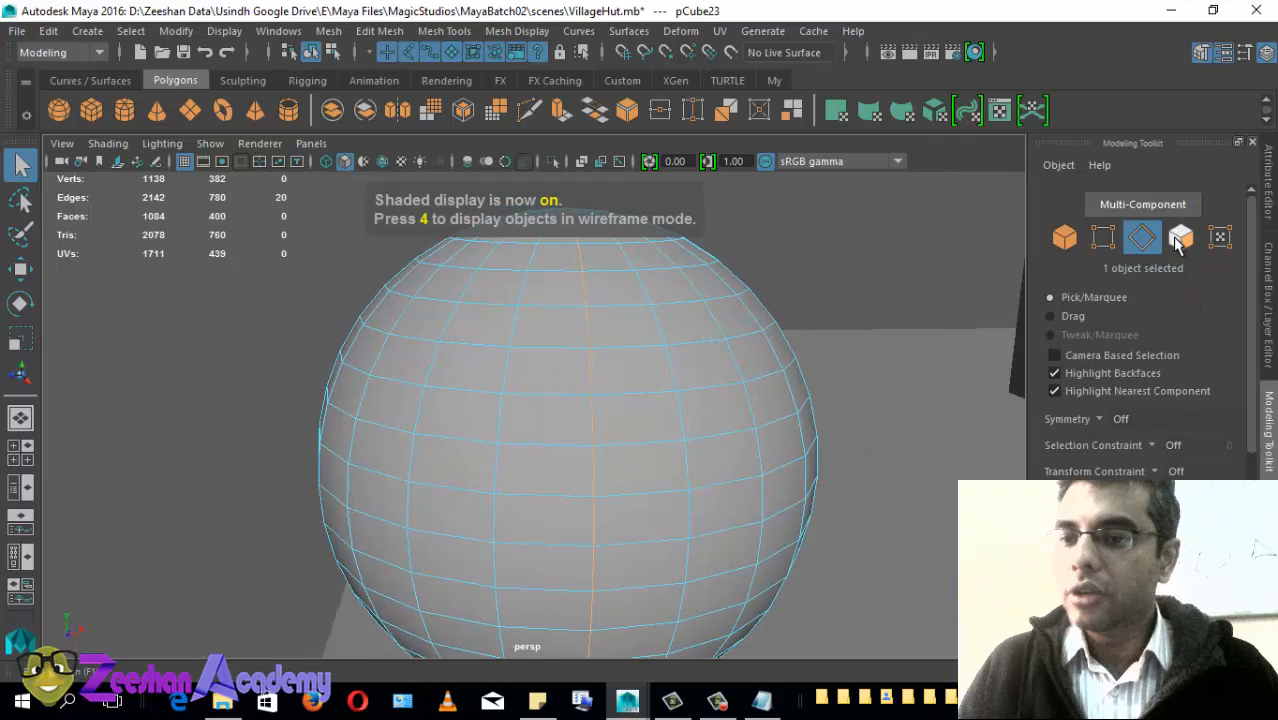
Step: Cycle the sphere through the object, vertex and edge selection modes, finishing in face component mode
{"action": "left_click", "coordinate": [1181, 237]}
{"action": "left_click", "coordinate": [1066, 239]}
{"action": "left_click", "coordinate": [1103, 239]}
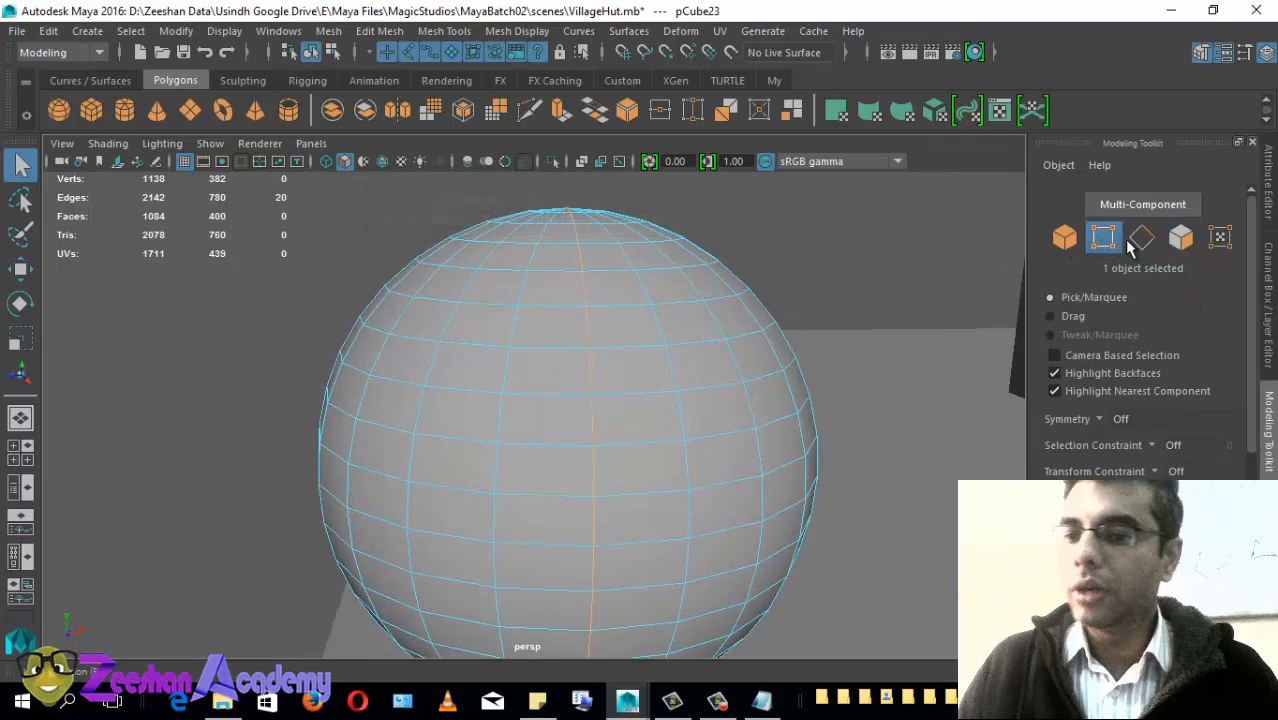
{"action": "left_click", "coordinate": [1143, 240]}
{"action": "left_click", "coordinate": [1183, 245]}
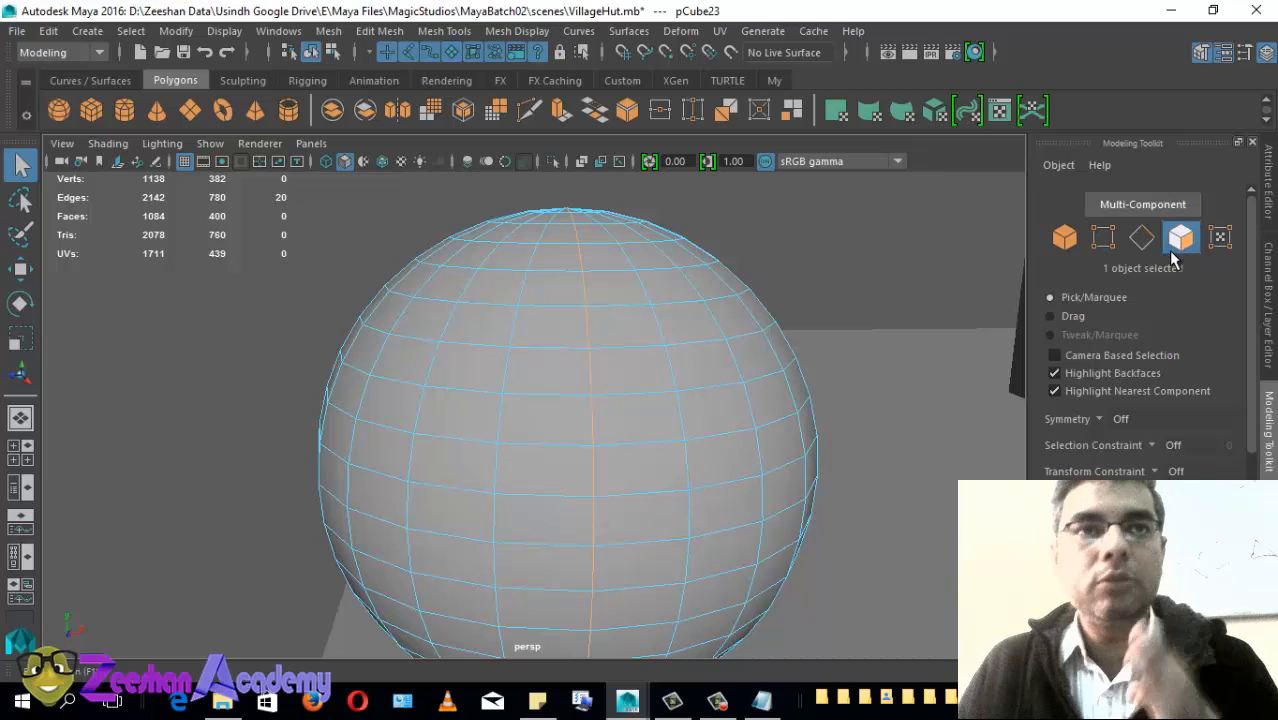
{"action": "left_click", "coordinate": [1103, 237]}
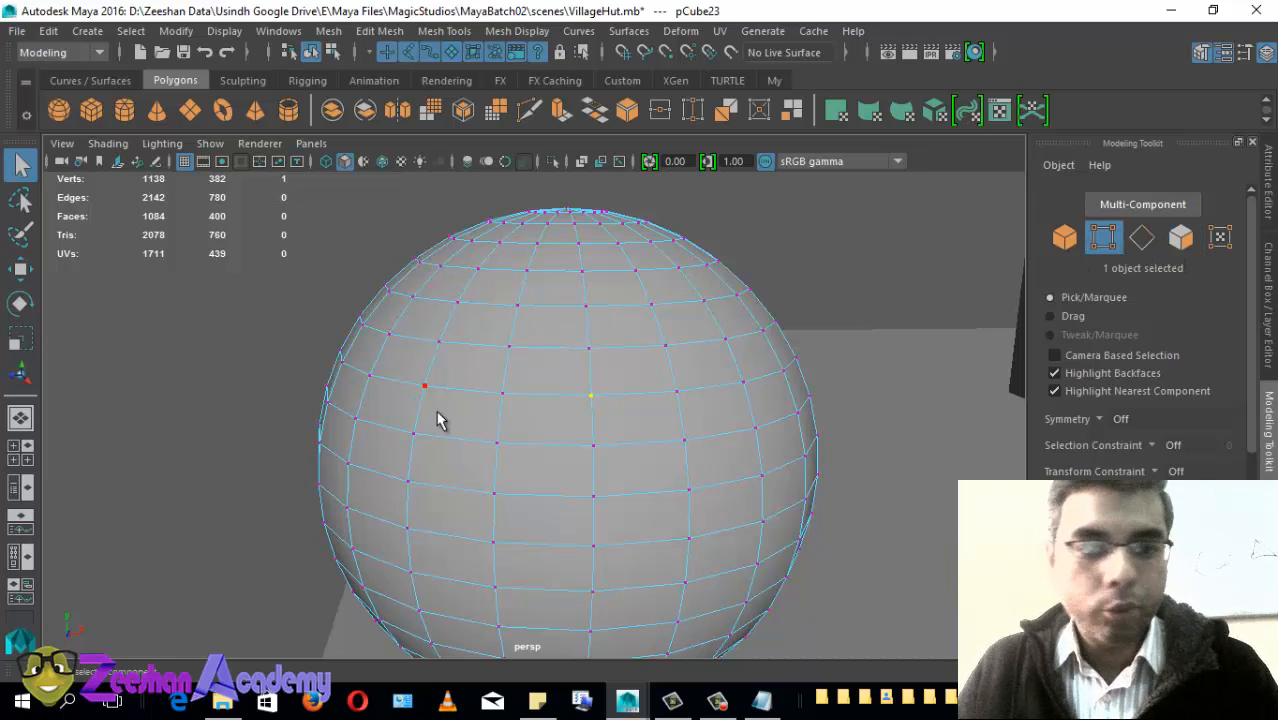
{"action": "left_click", "coordinate": [1141, 237]}
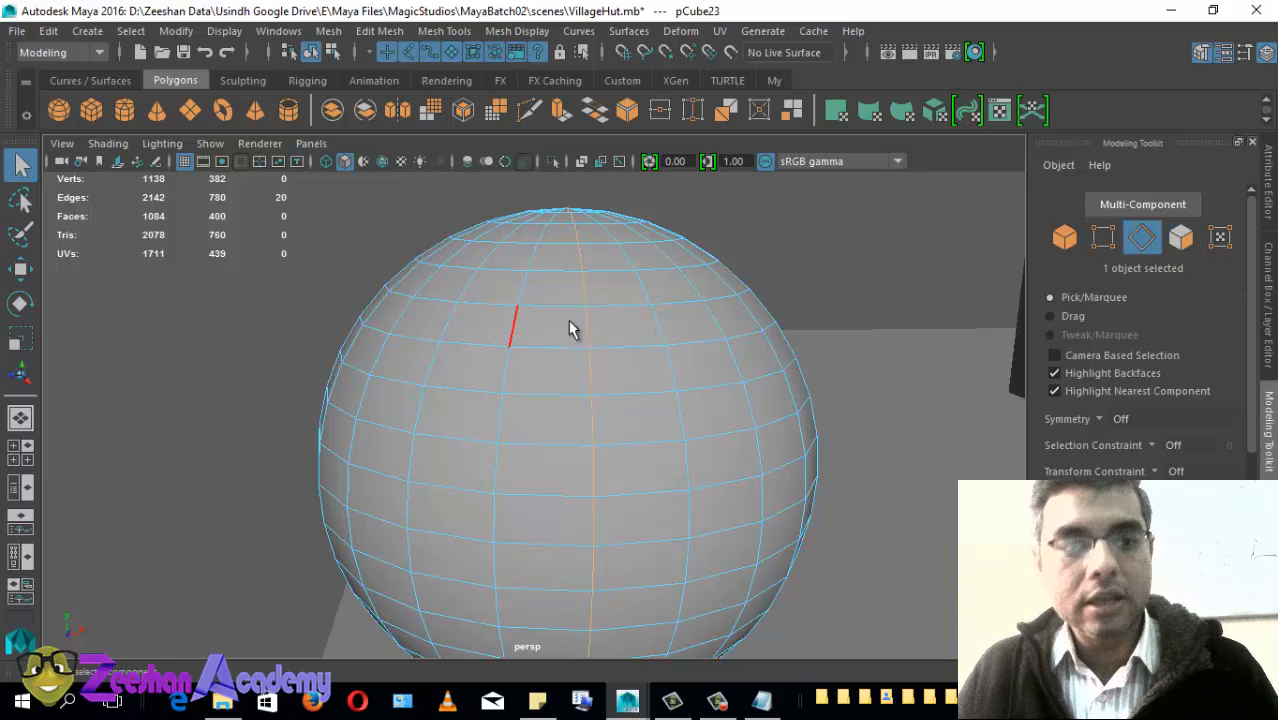
{"action": "left_click", "coordinate": [1181, 238]}
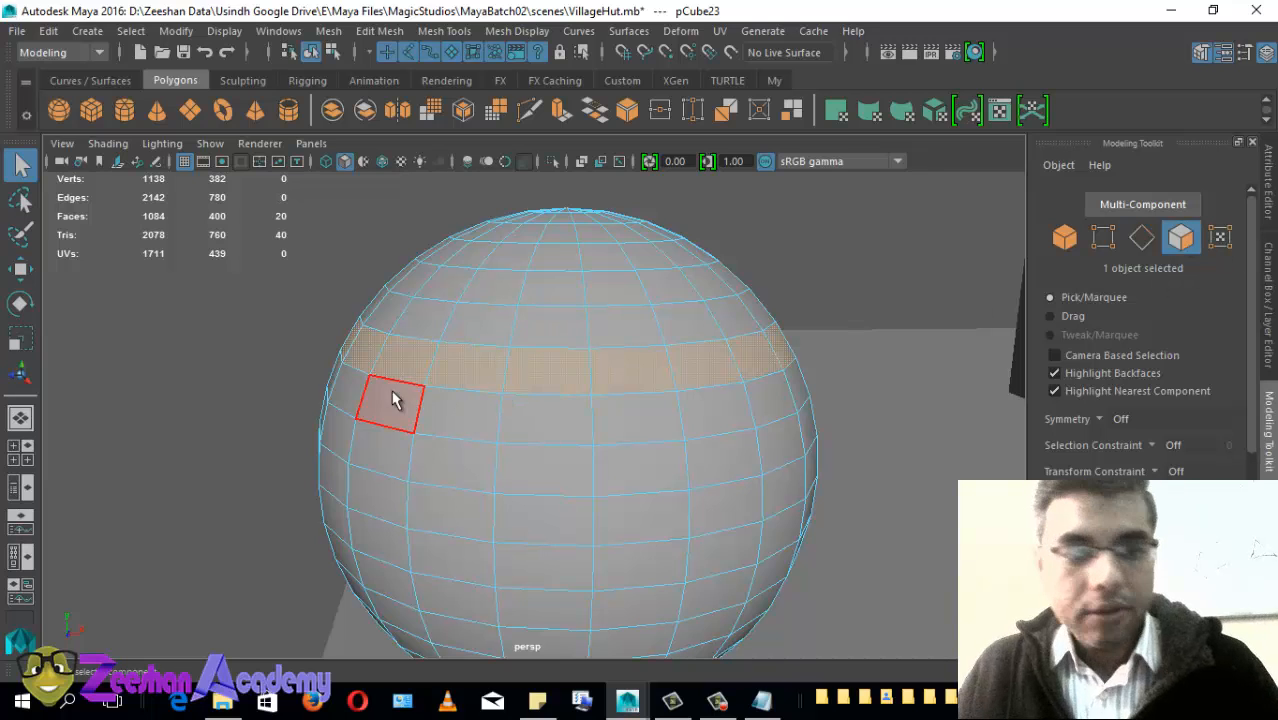
Step: Select a single face on the sphere and bring the Modeling Toolkit's Mesh and Components commands into view
{"action": "right_click_drag", "start_coordinate": [391, 390], "coordinate": [591, 332], "text": "alt"}
{"action": "left_click", "coordinate": [507, 322]}
{"action": "left_click_drag", "start_coordinate": [554, 386], "coordinate": [530, 402], "text": "alt"}
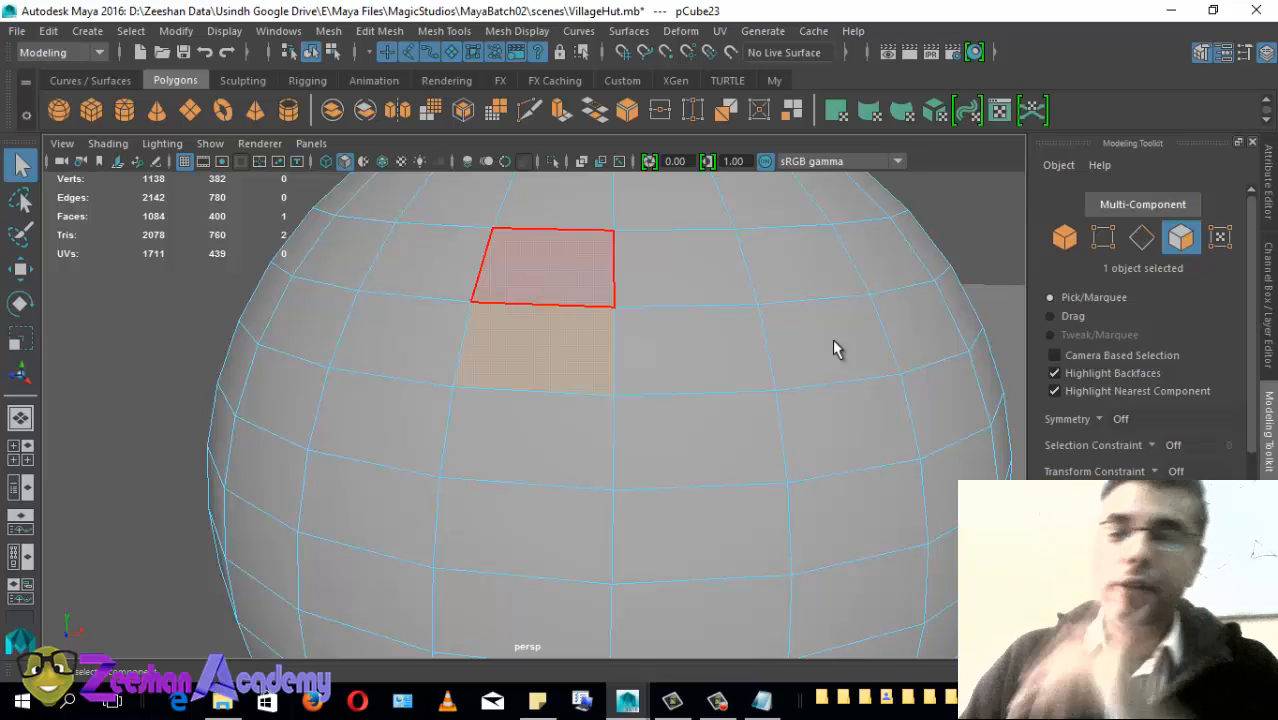
{"action": "scroll", "coordinate": [1140, 380], "scroll_direction": "down", "scroll_amount": 3}
{"action": "scroll", "coordinate": [1109, 463], "scroll_direction": "down", "scroll_amount": 1}
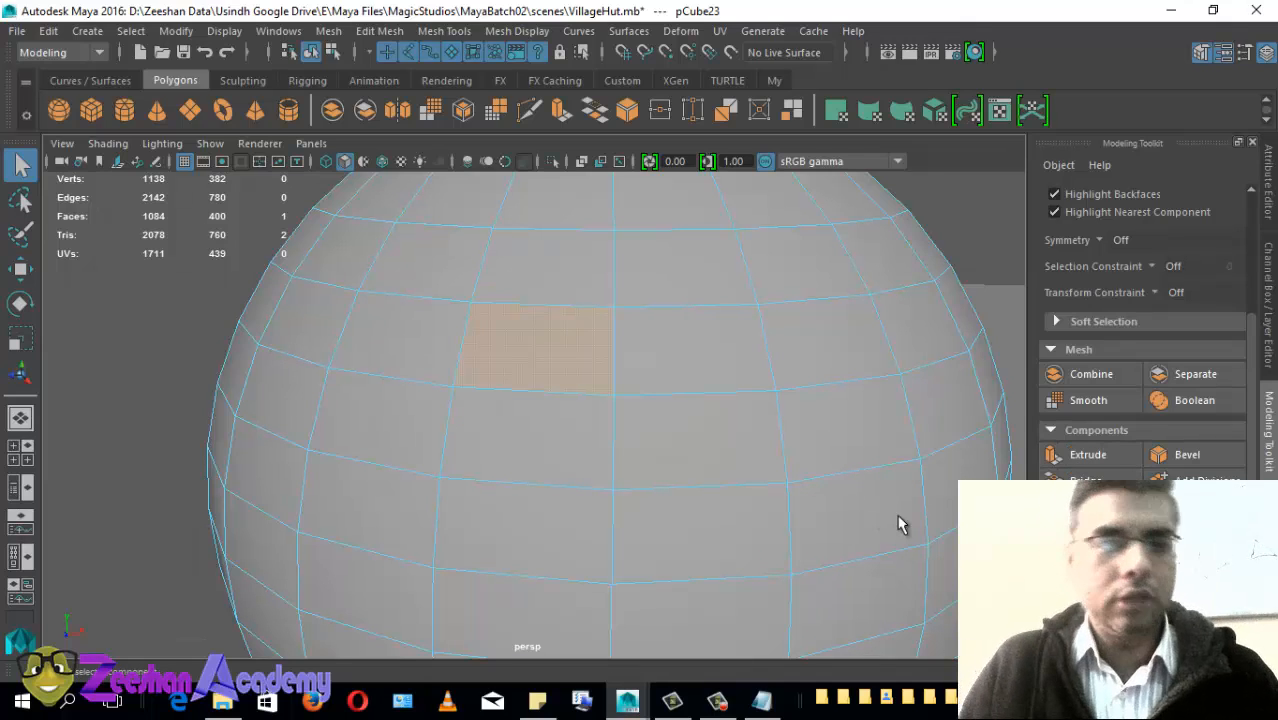
{"action": "right_click_drag", "start_coordinate": [681, 533], "coordinate": [502, 472], "text": "alt"}
{"action": "left_click_drag", "start_coordinate": [502, 472], "coordinate": [540, 413], "text": "alt"}
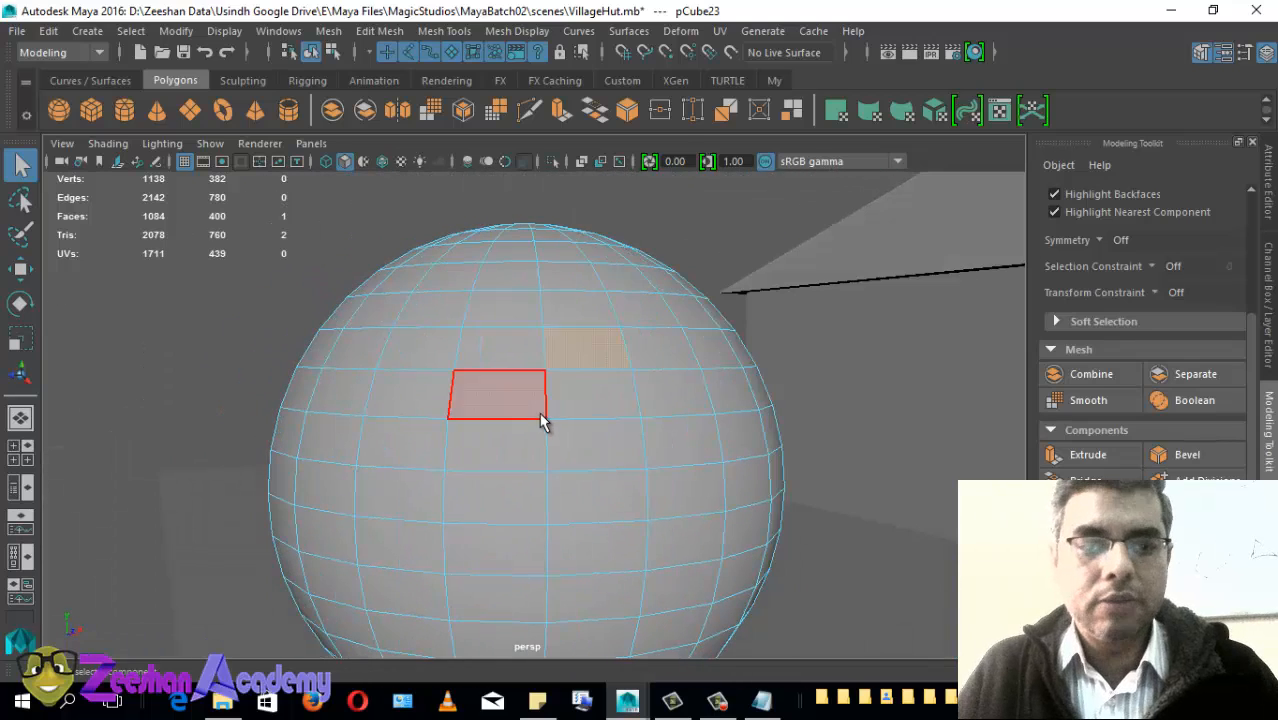
Step: Leave face mode for object mode, select the whole sphere, and bring the component mode choices back into view
{"action": "right_click_drag", "start_coordinate": [540, 413], "coordinate": [610, 140]}
{"action": "left_click", "coordinate": [586, 290]}
{"action": "left_click_drag", "start_coordinate": [525, 330], "coordinate": [560, 377], "text": "alt"}
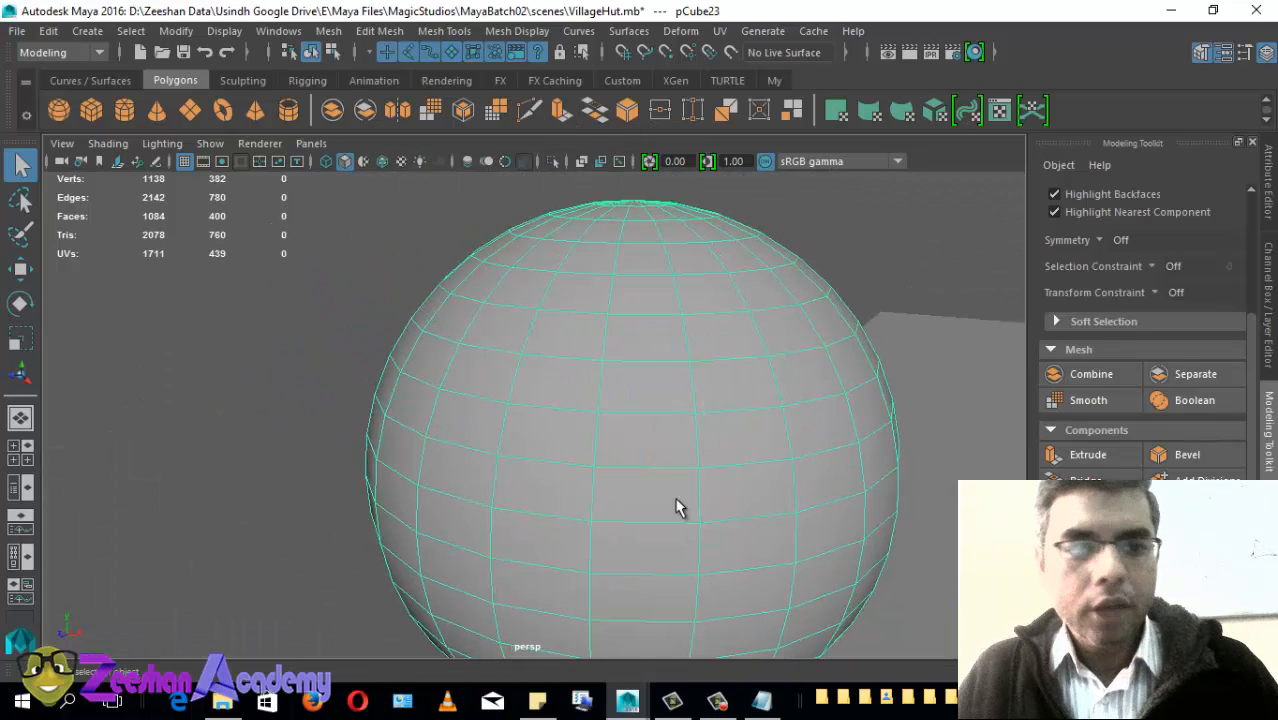
{"action": "left_click_drag", "start_coordinate": [679, 505], "coordinate": [660, 482], "text": "alt"}
{"action": "left_click_drag", "start_coordinate": [1251, 332], "coordinate": [1248, 244]}
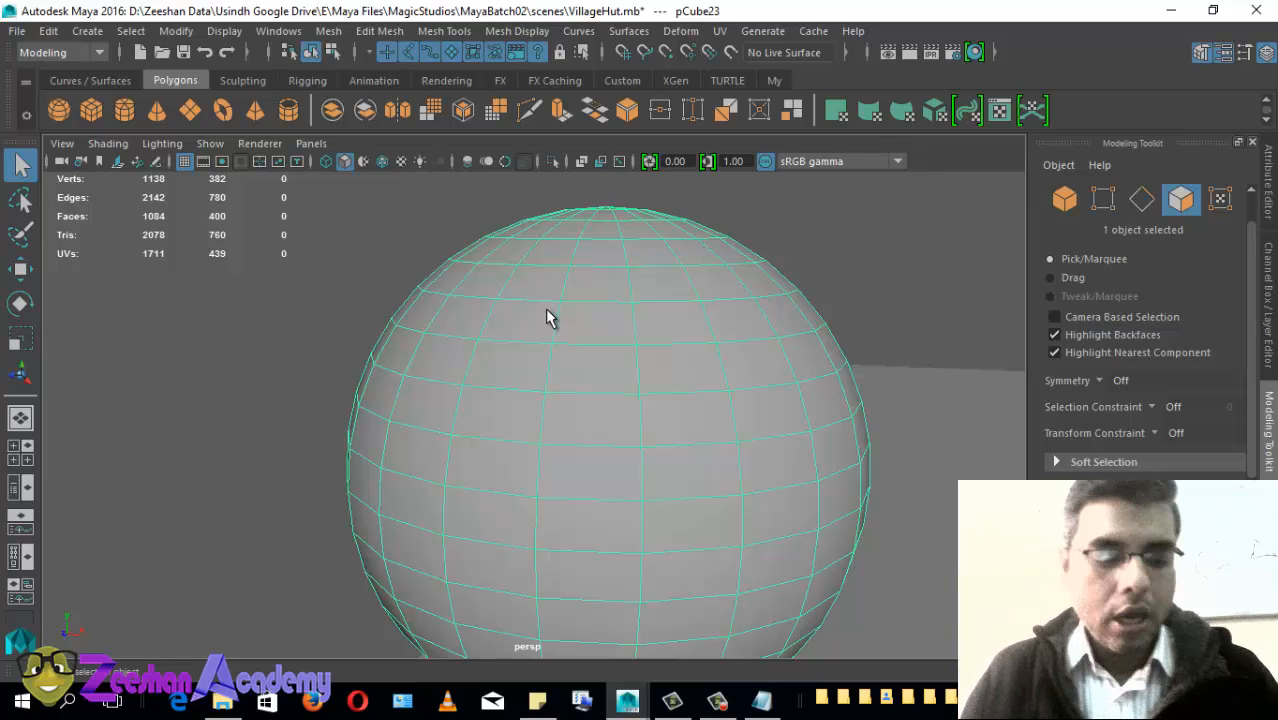
{"action": "scroll", "coordinate": [548, 317], "scroll_direction": "down", "scroll_amount": 2}
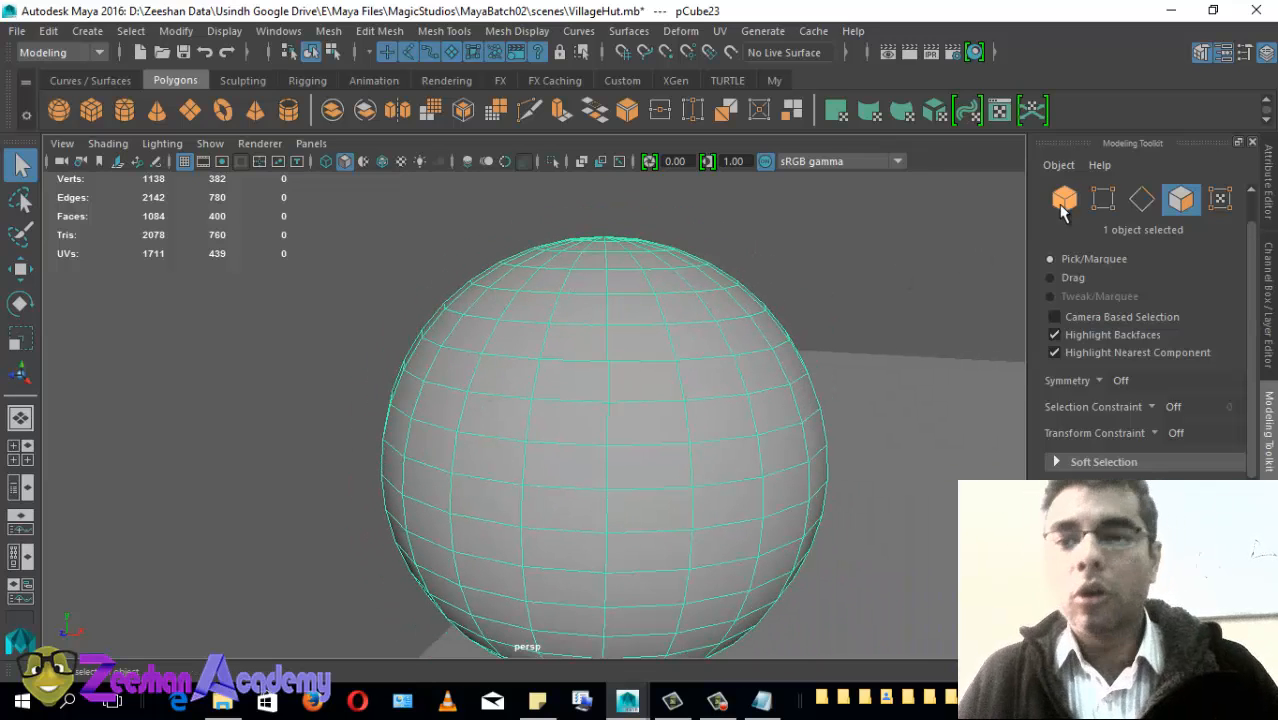
Step: Switch the sphere through vertex and edge modes to face mode, and select one face on its surface
{"action": "left_click", "coordinate": [1106, 204]}
{"action": "left_click", "coordinate": [1141, 200]}
{"action": "left_click", "coordinate": [1103, 200]}
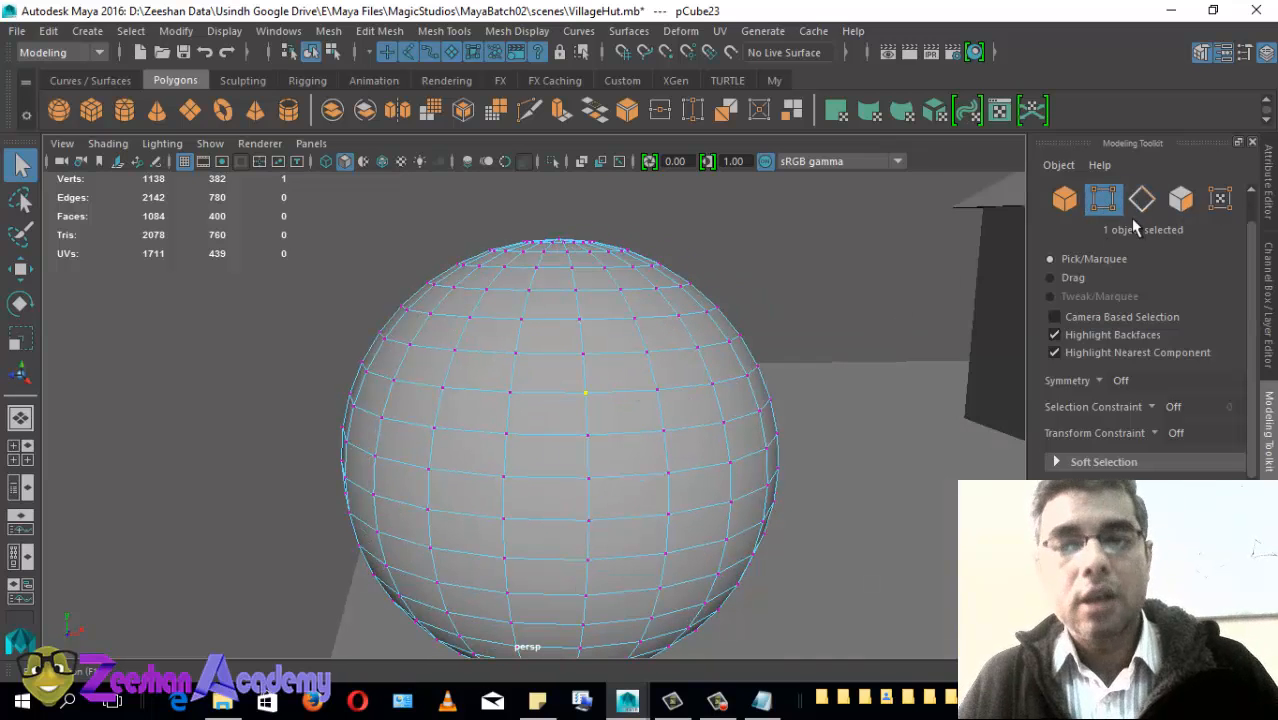
{"action": "left_click", "coordinate": [1141, 200]}
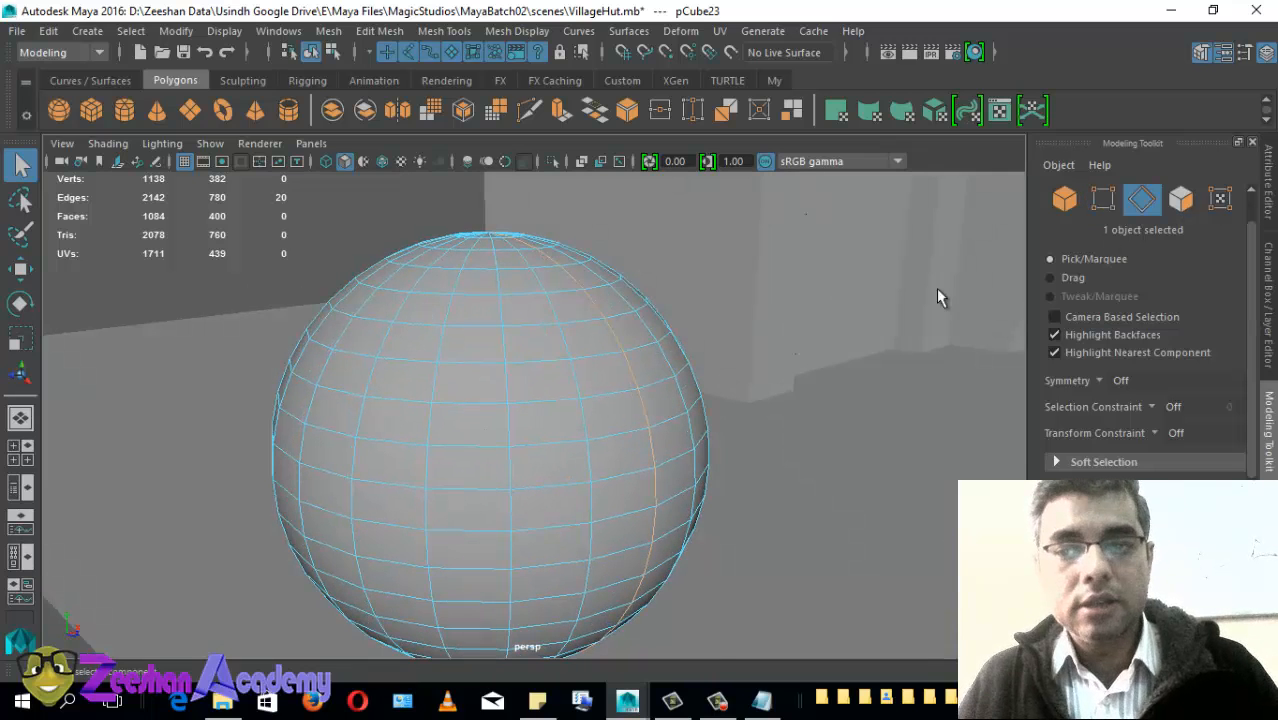
{"action": "left_click", "coordinate": [1180, 198]}
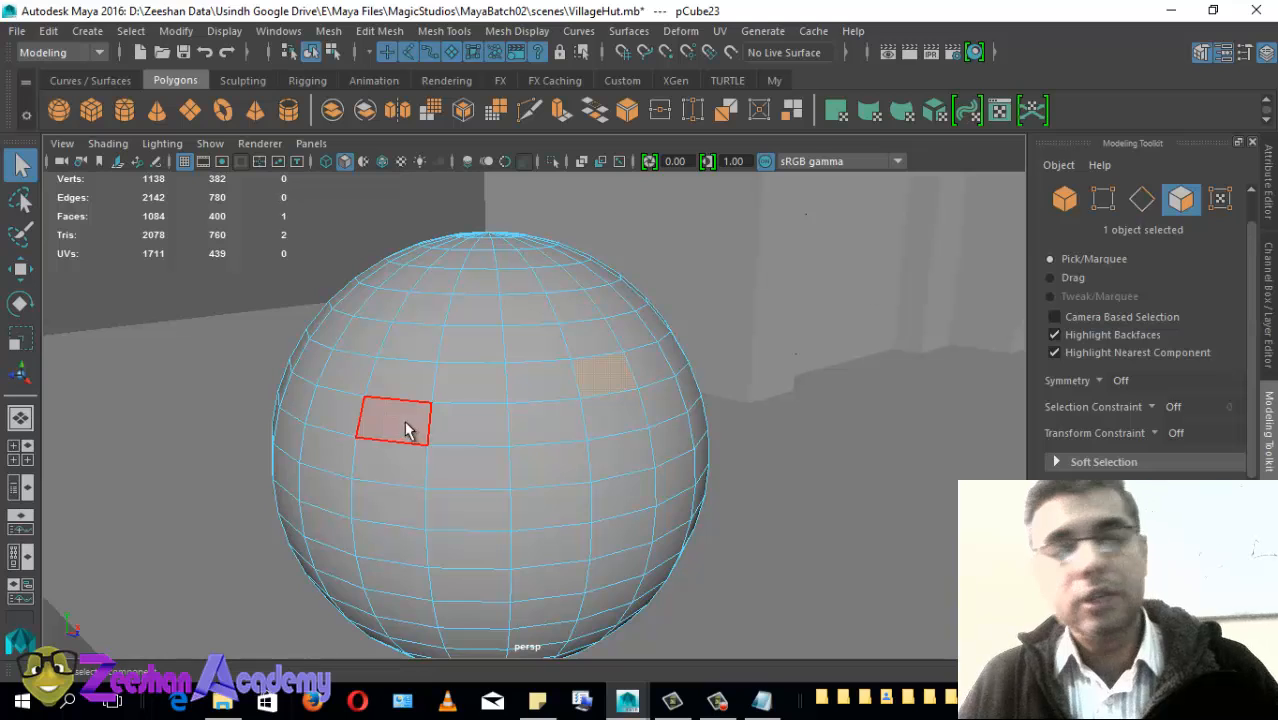
{"action": "left_click", "coordinate": [470, 425]}
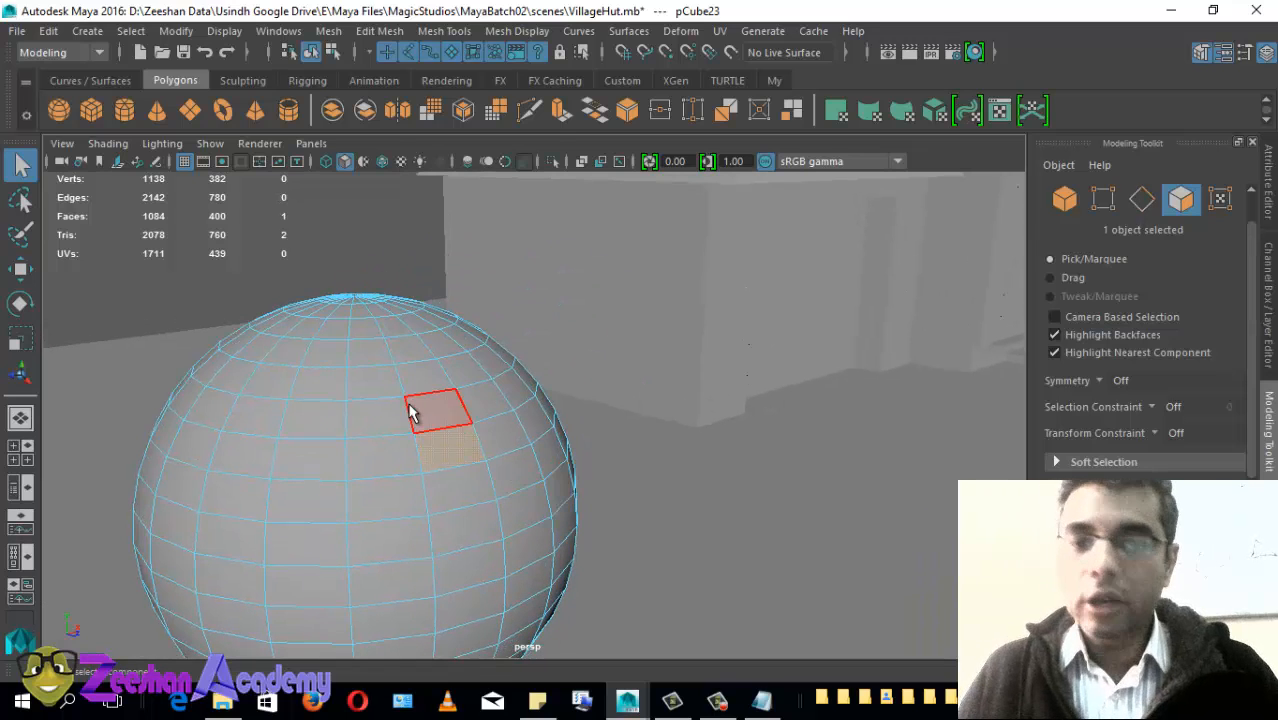
Step: Return the sphere from face mode to object mode and select it as a whole object
{"action": "right_click_drag", "start_coordinate": [428, 263], "coordinate": [500, 209]}
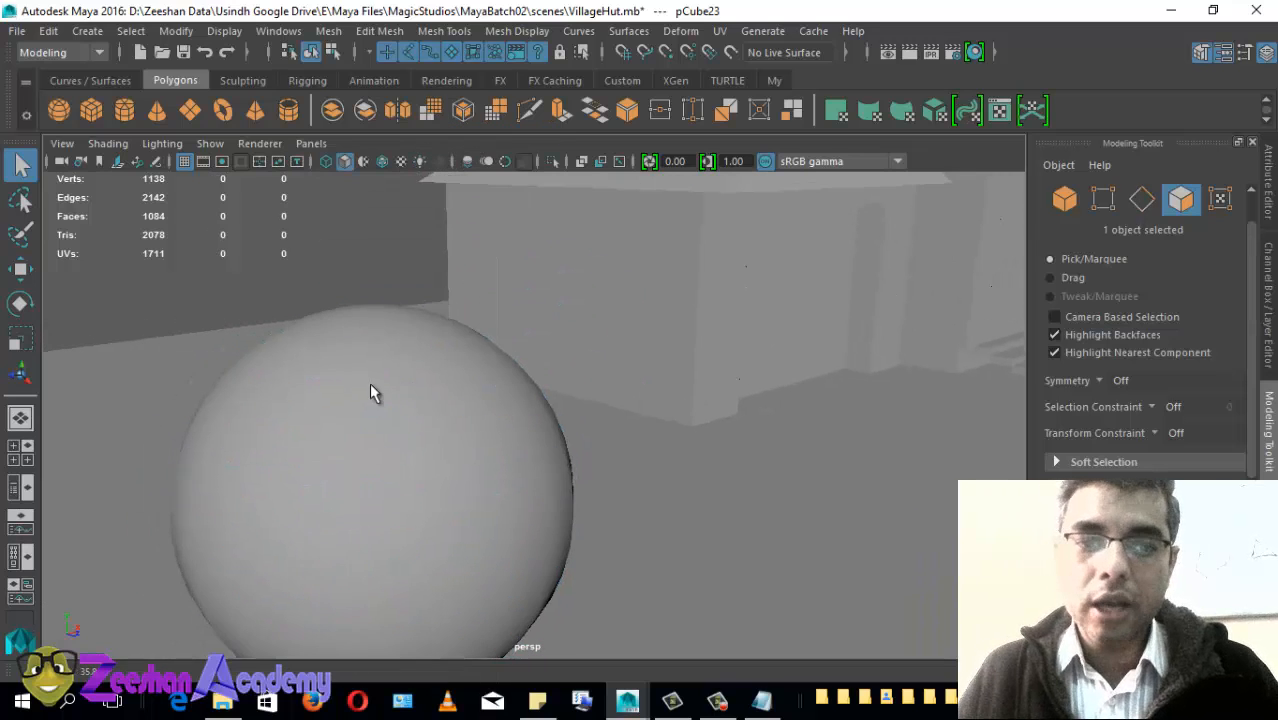
{"action": "left_click", "coordinate": [369, 392]}
{"action": "scroll", "coordinate": [342, 535], "scroll_direction": "down", "scroll_amount": 5}
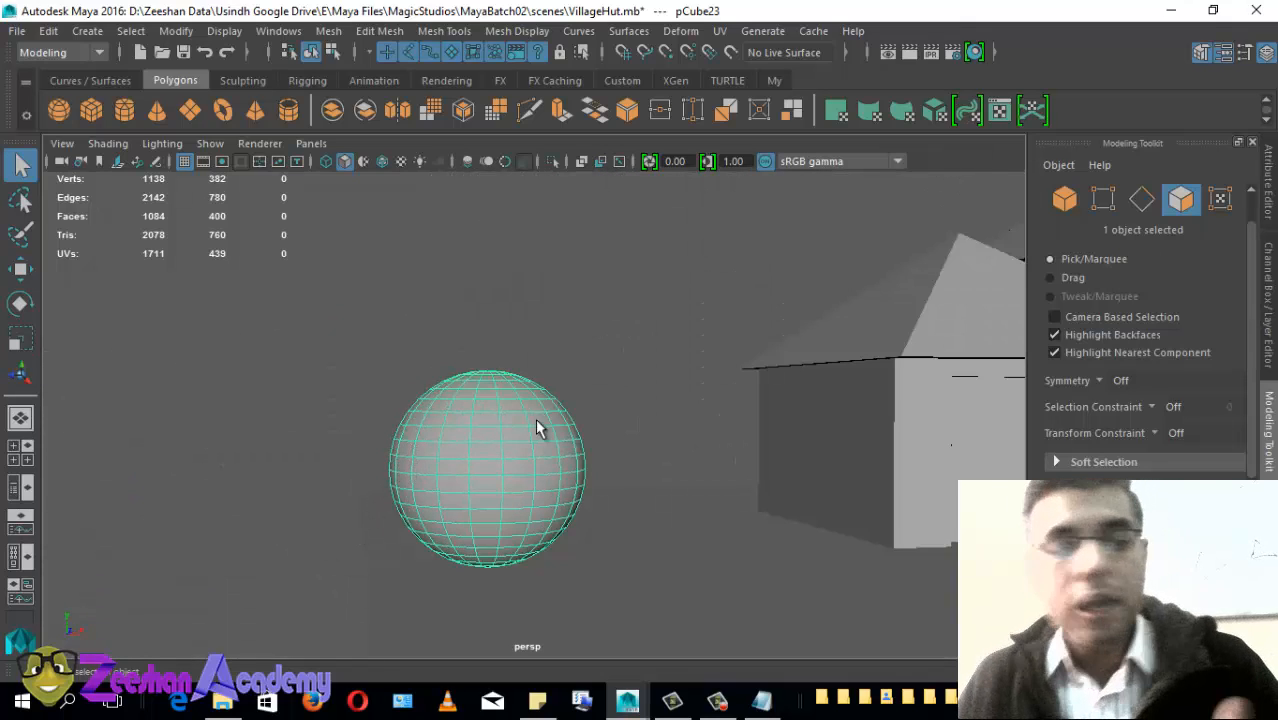
Step: Look through the Edit Mesh commands and the matching Mesh and Components commands in the Modeling Toolkit
{"action": "left_click_drag", "start_coordinate": [518, 457], "coordinate": [519, 503], "text": "alt"}
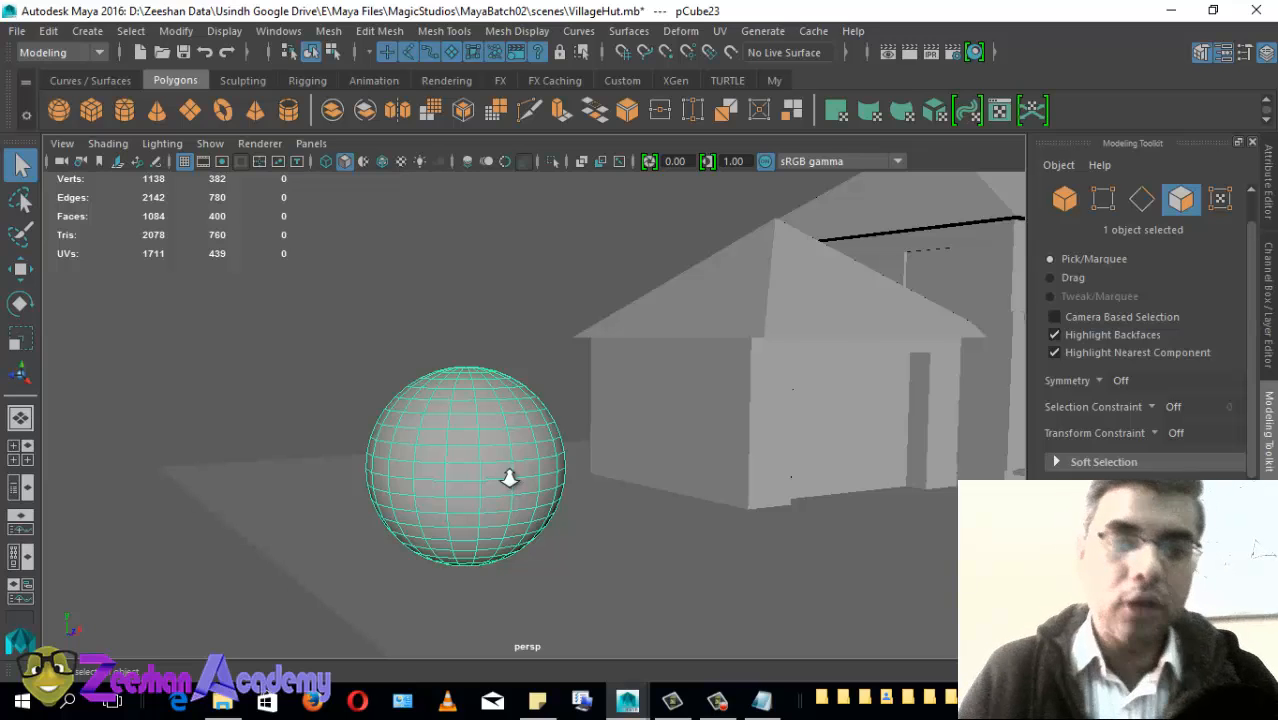
{"action": "right_click_drag", "start_coordinate": [508, 478], "coordinate": [663, 452], "text": "alt"}
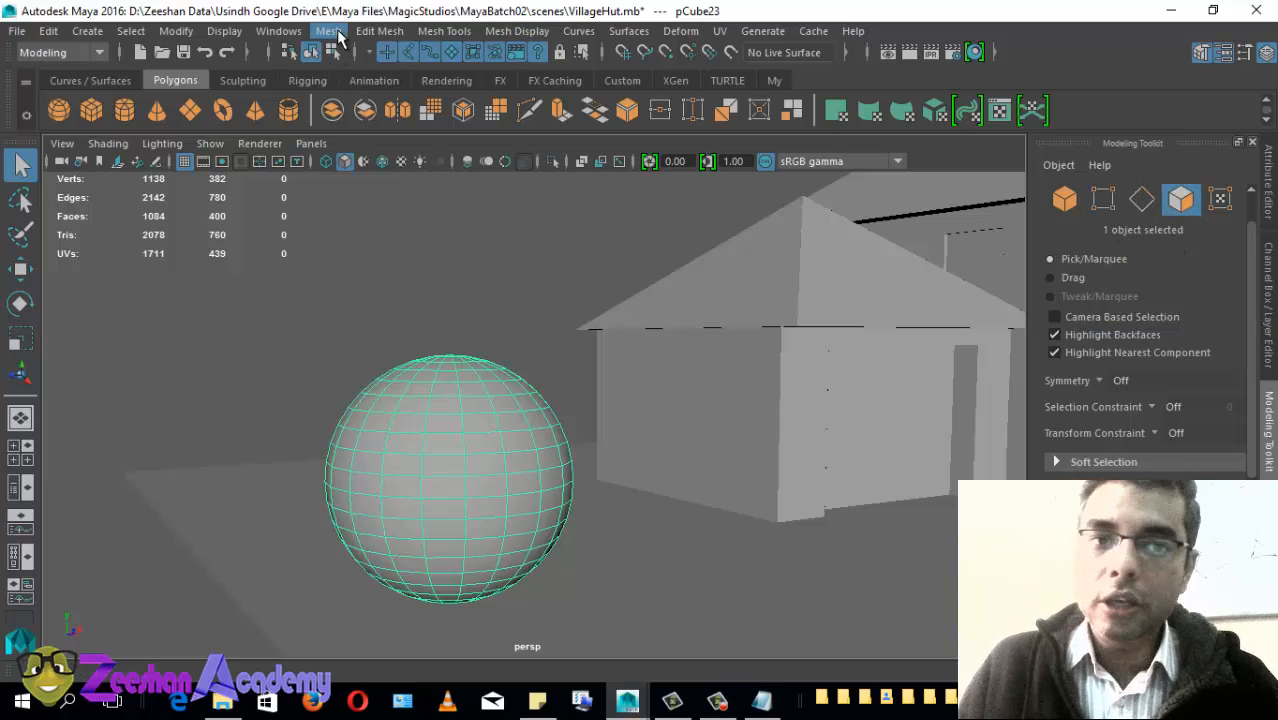
{"action": "left_click", "coordinate": [375, 33]}
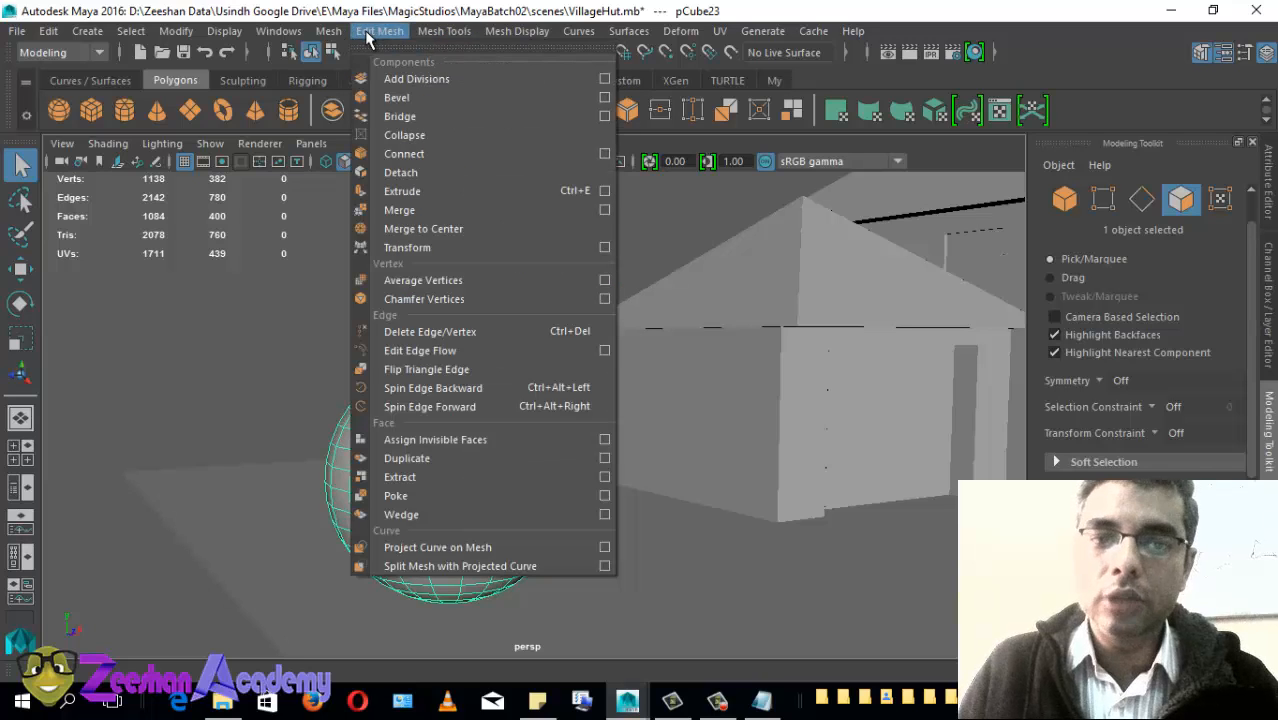
{"action": "left_click_drag", "start_coordinate": [1253, 345], "coordinate": [1250, 429]}
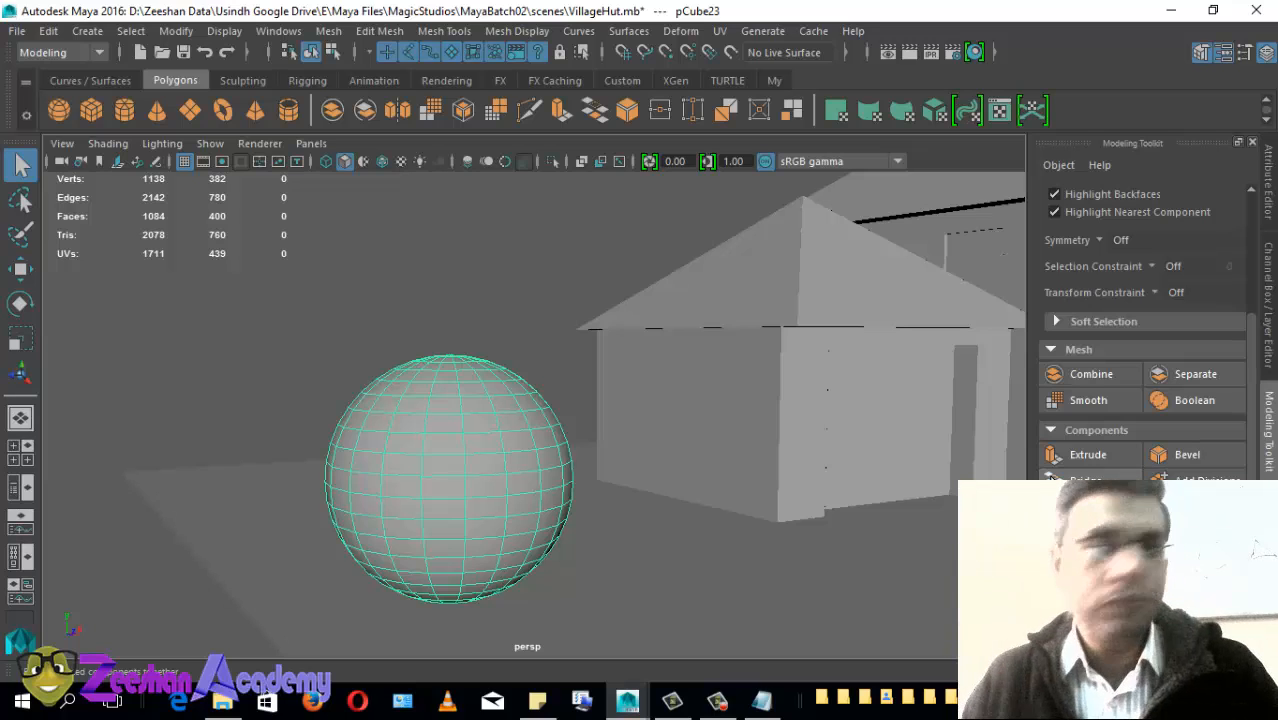
Step: Dismiss the open dialog and select the sphere beside the garage again
{"action": "left_click_drag", "start_coordinate": [865, 697], "coordinate": [396, 459]}
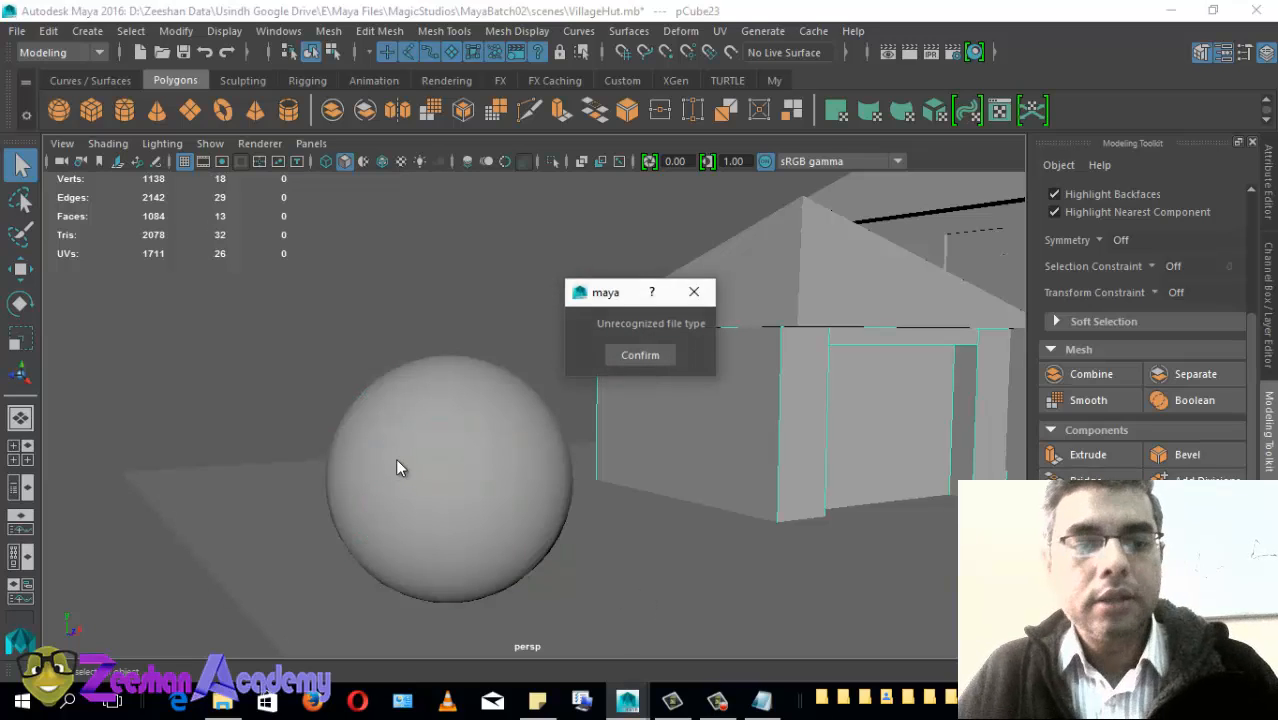
{"action": "left_click", "coordinate": [655, 357]}
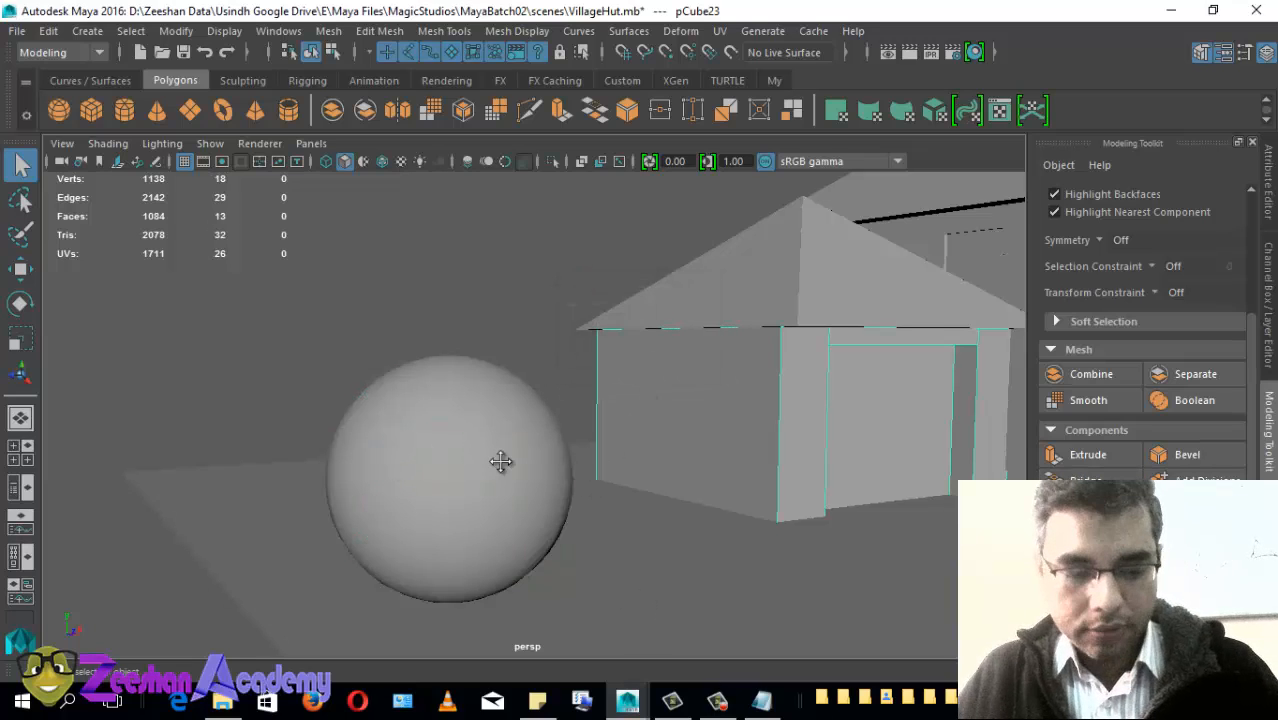
{"action": "middle_click_drag", "start_coordinate": [500, 461], "coordinate": [439, 420], "text": "alt"}
{"action": "left_click", "coordinate": [456, 425]}
{"action": "right_click_drag", "start_coordinate": [439, 420], "coordinate": [412, 409], "text": "alt"}
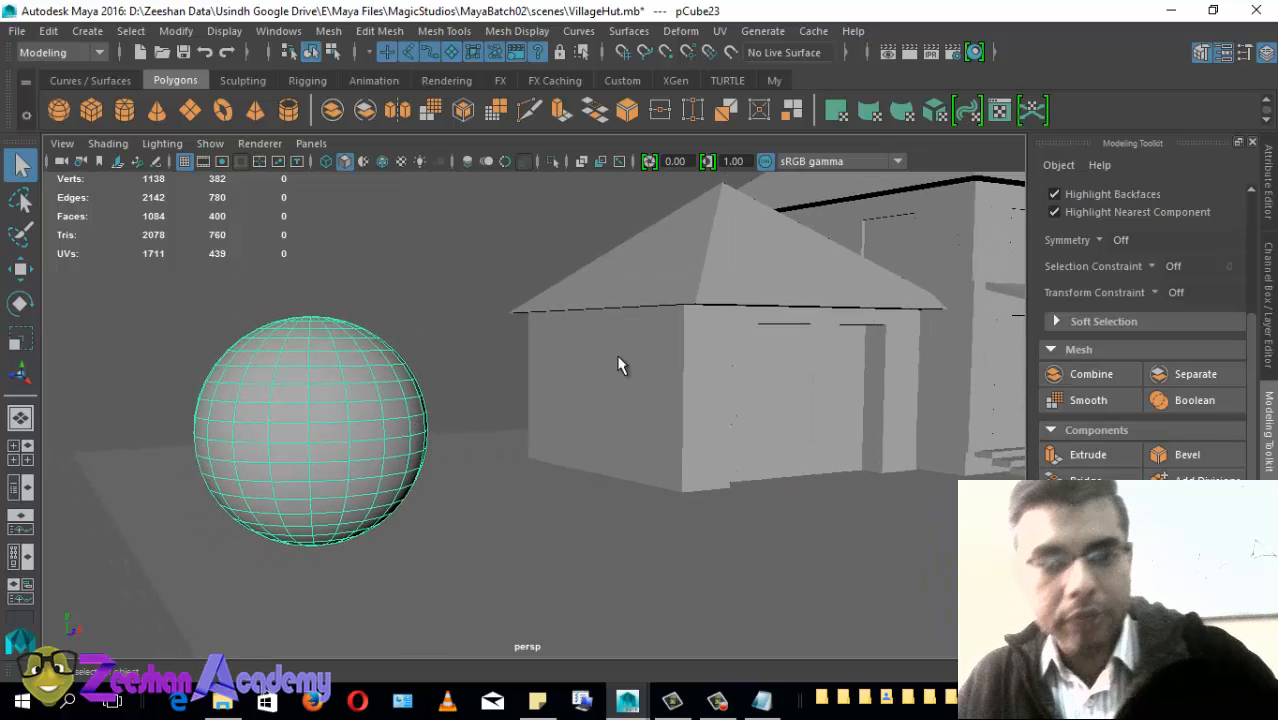
Step: Delete the sphere and select the garage walls
{"action": "key", "text": "Delete"}
{"action": "left_click", "coordinate": [725, 411]}
{"action": "left_click_drag", "start_coordinate": [725, 411], "coordinate": [509, 412], "text": "alt"}
{"action": "right_click_drag", "start_coordinate": [509, 412], "coordinate": [676, 436], "text": "alt"}
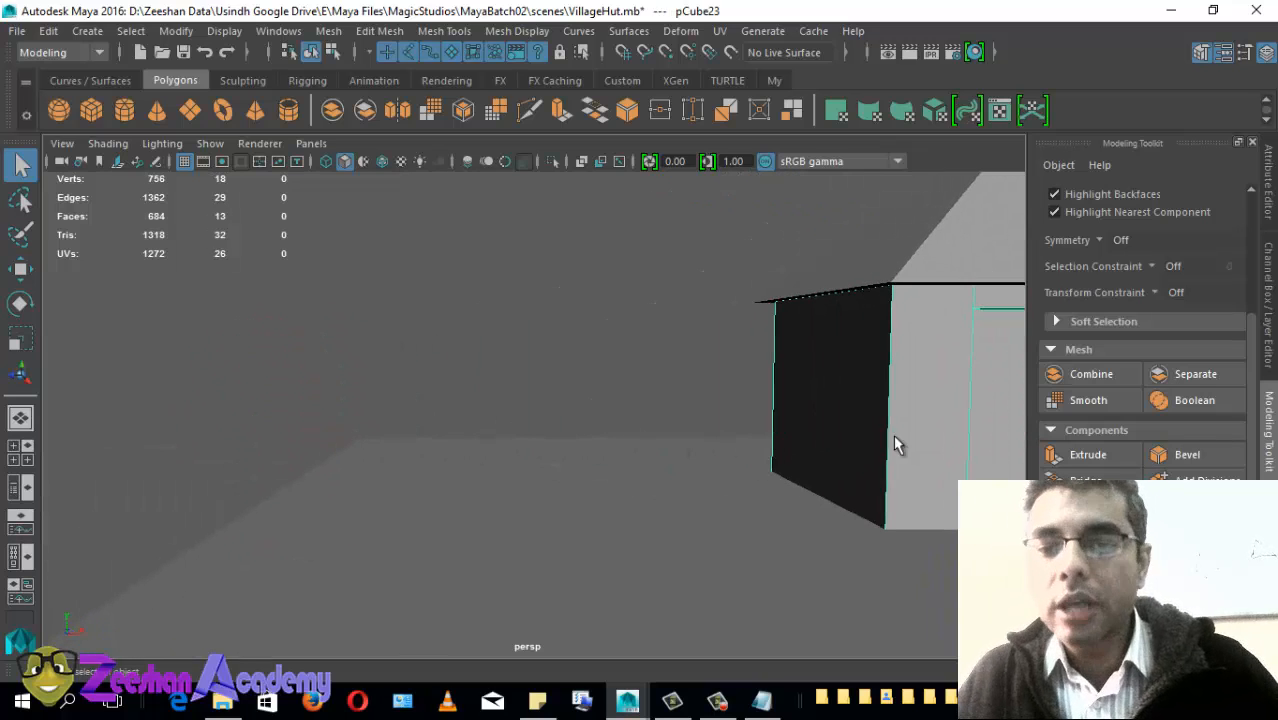
Step: Examine the garage's front opening and outer walls, along with the options in the Modeling Toolkit
{"action": "left_click_drag", "start_coordinate": [893, 434], "coordinate": [711, 447], "text": "alt"}
{"action": "left_click_drag", "start_coordinate": [500, 476], "coordinate": [432, 476], "text": "alt"}
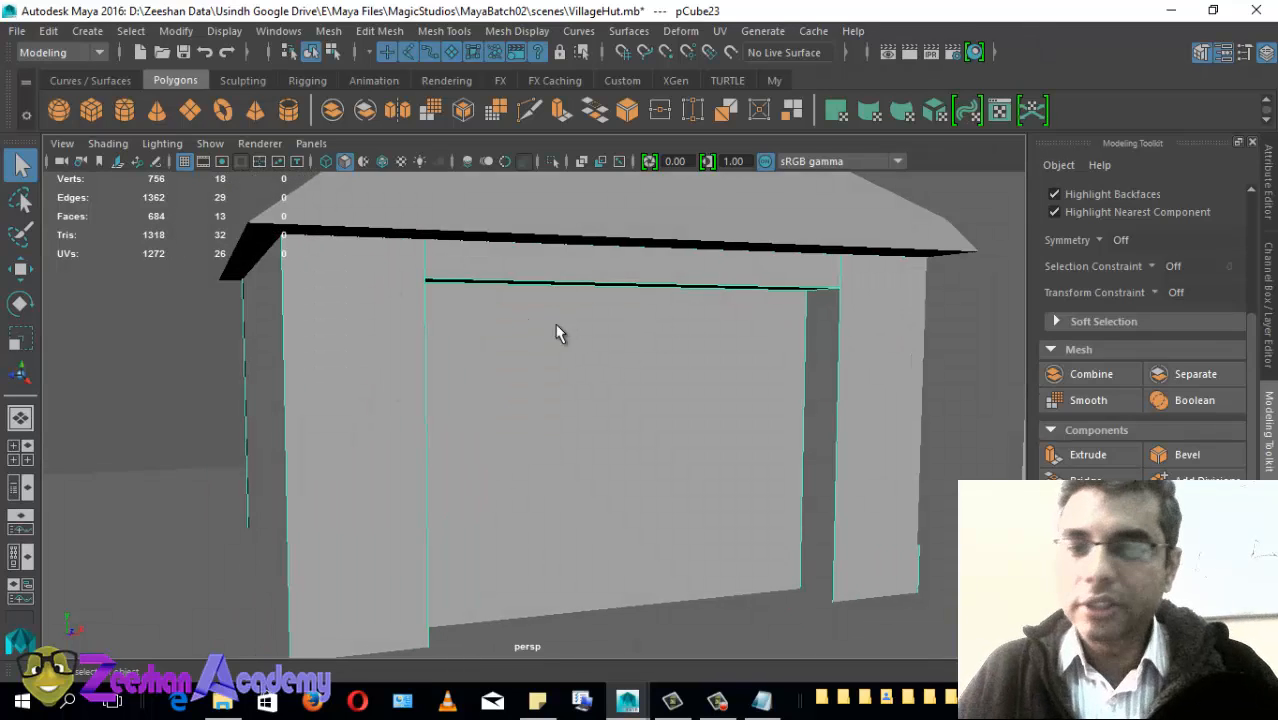
{"action": "scroll", "coordinate": [1150, 300], "scroll_direction": "up", "scroll_amount": 5}
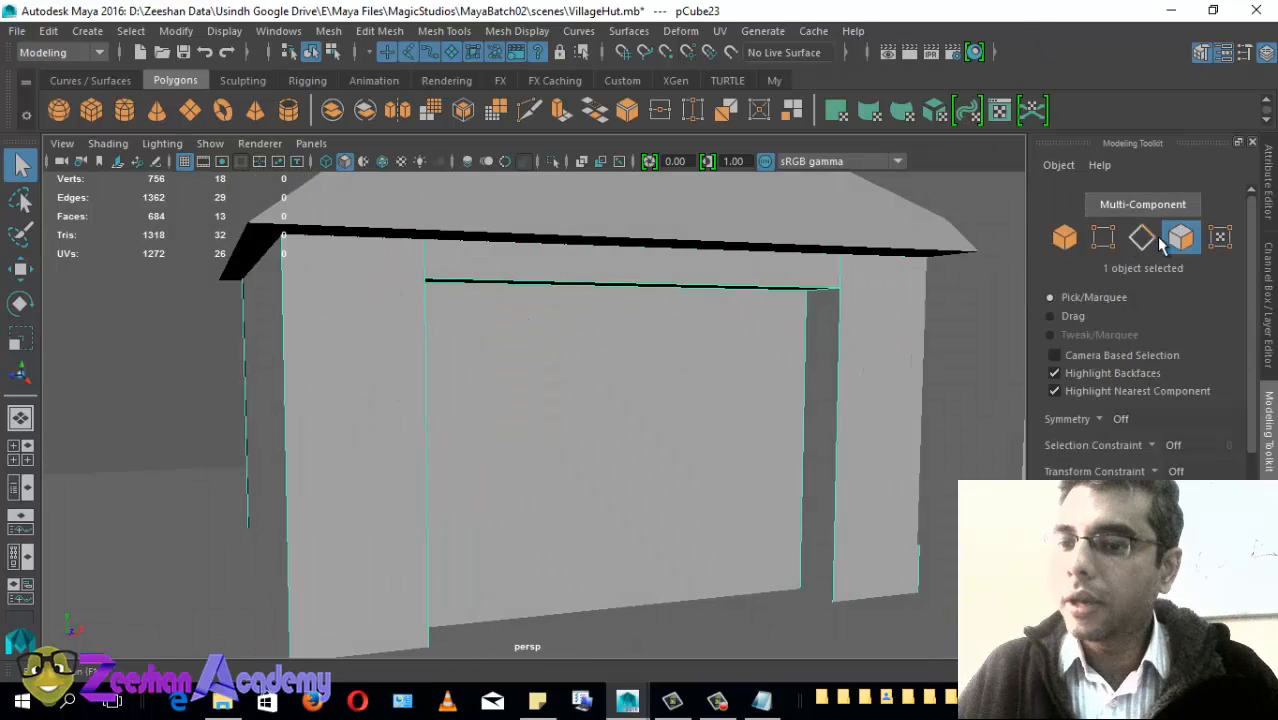
{"action": "scroll", "coordinate": [1090, 310], "scroll_direction": "down", "scroll_amount": 2}
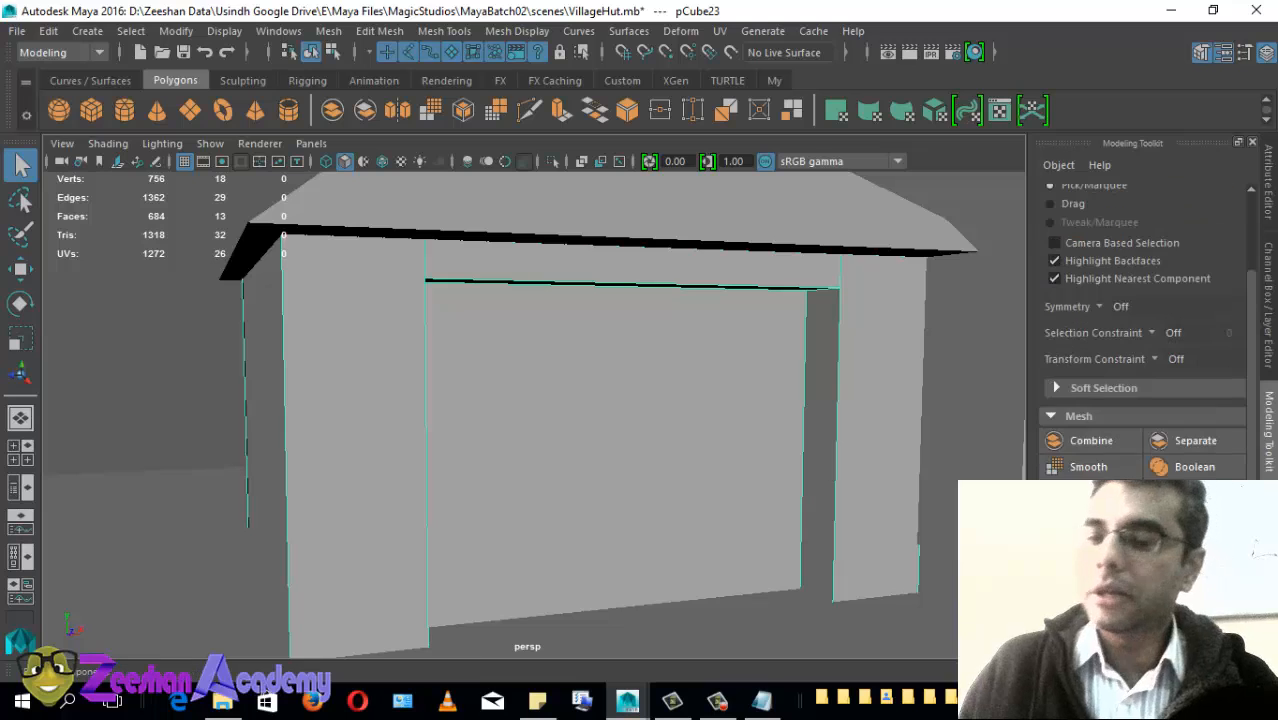
{"action": "left_click_drag", "start_coordinate": [520, 430], "coordinate": [814, 330], "text": "alt"}
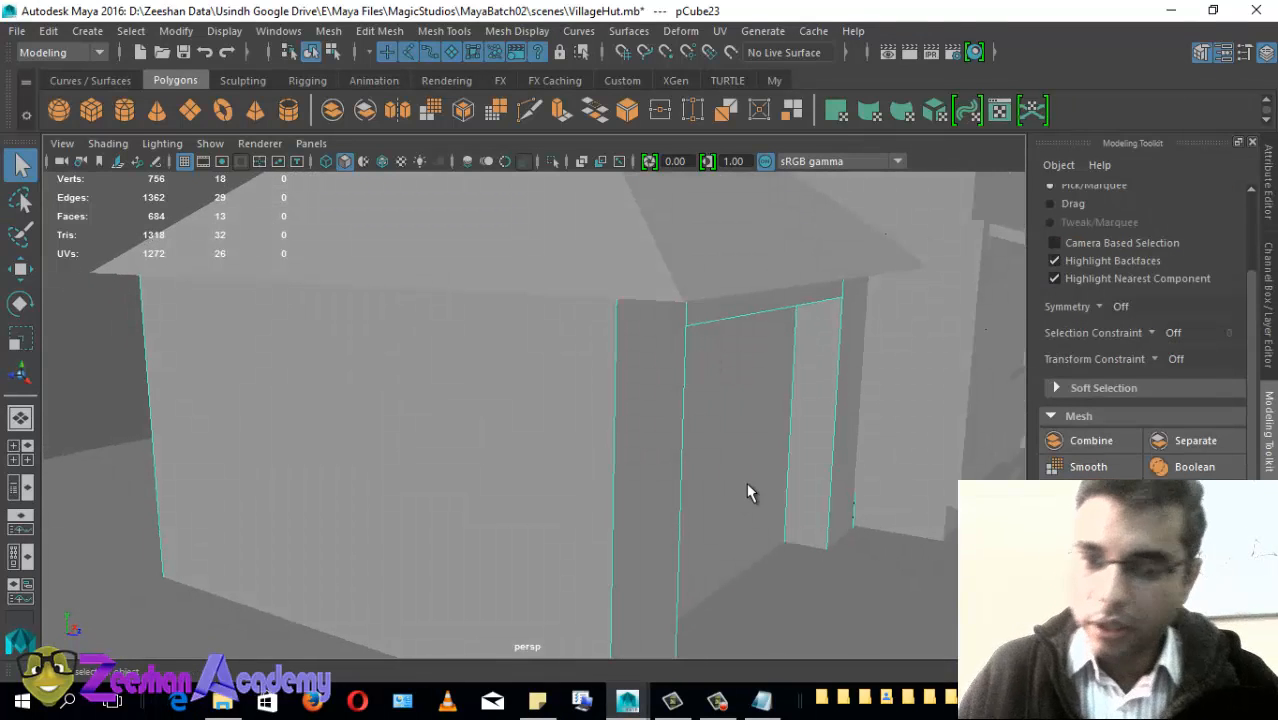
{"action": "left_click_drag", "start_coordinate": [753, 482], "coordinate": [803, 308], "text": "alt"}
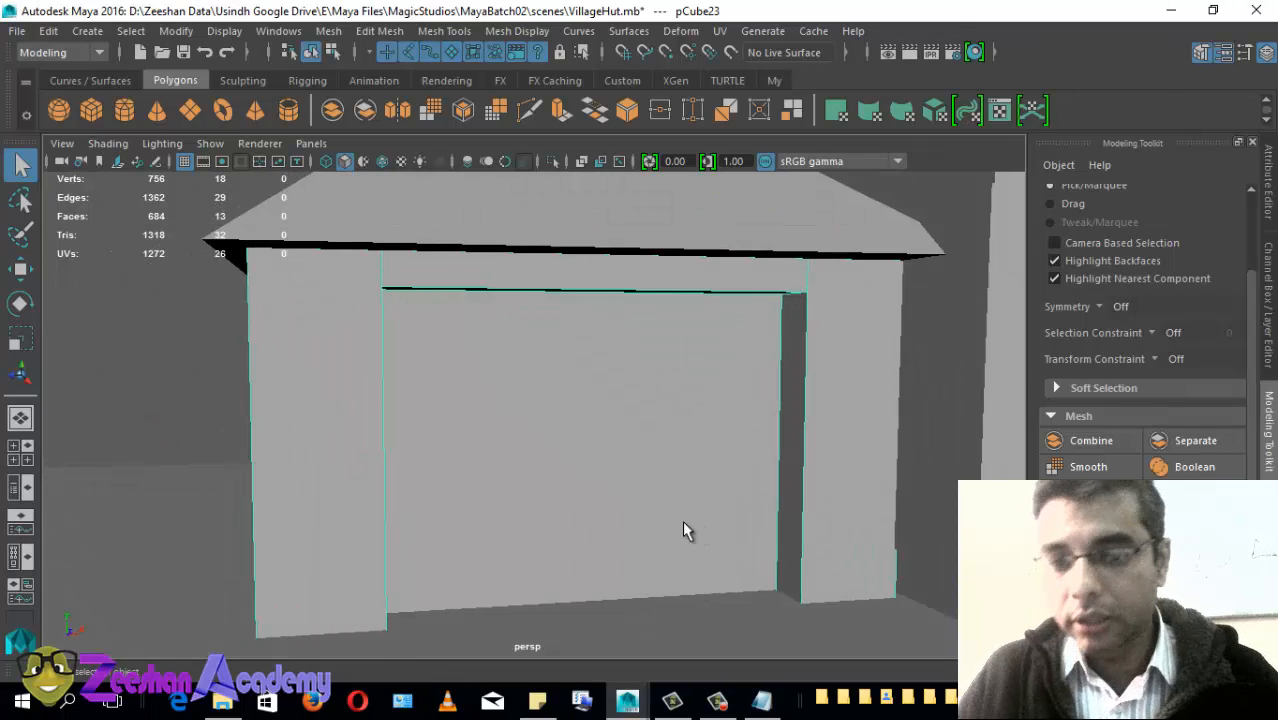
{"action": "left_click_drag", "start_coordinate": [685, 528], "coordinate": [660, 383], "text": "alt"}
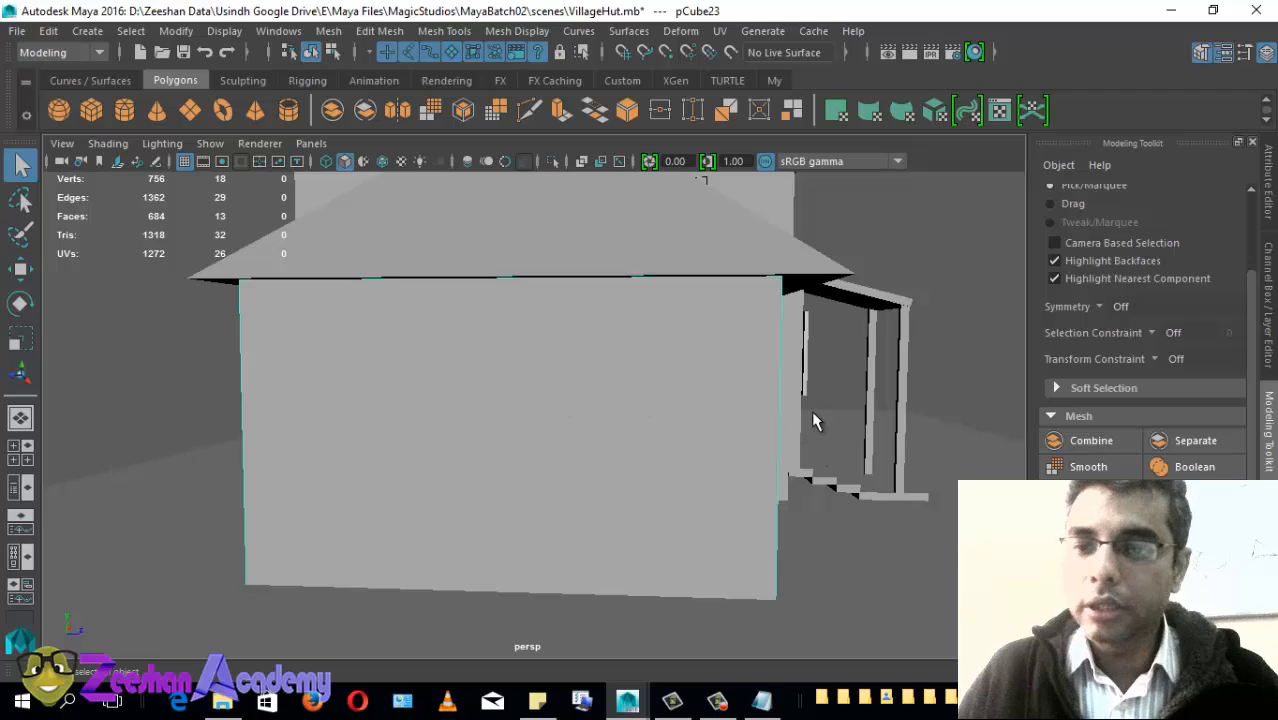
{"action": "left_click_drag", "start_coordinate": [813, 420], "coordinate": [795, 418], "text": "alt"}
{"action": "scroll", "coordinate": [1140, 330], "scroll_direction": "down", "scroll_amount": 2}
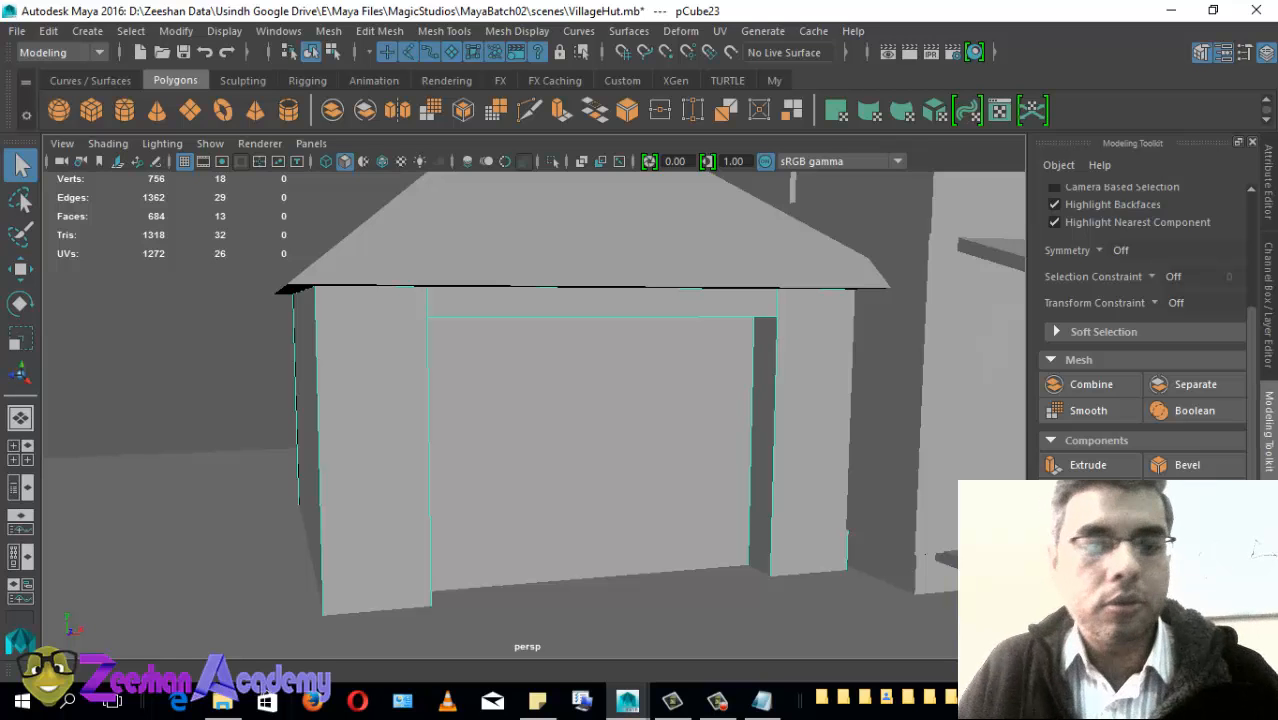
{"action": "left_click_drag", "start_coordinate": [559, 419], "coordinate": [443, 450], "text": "alt"}
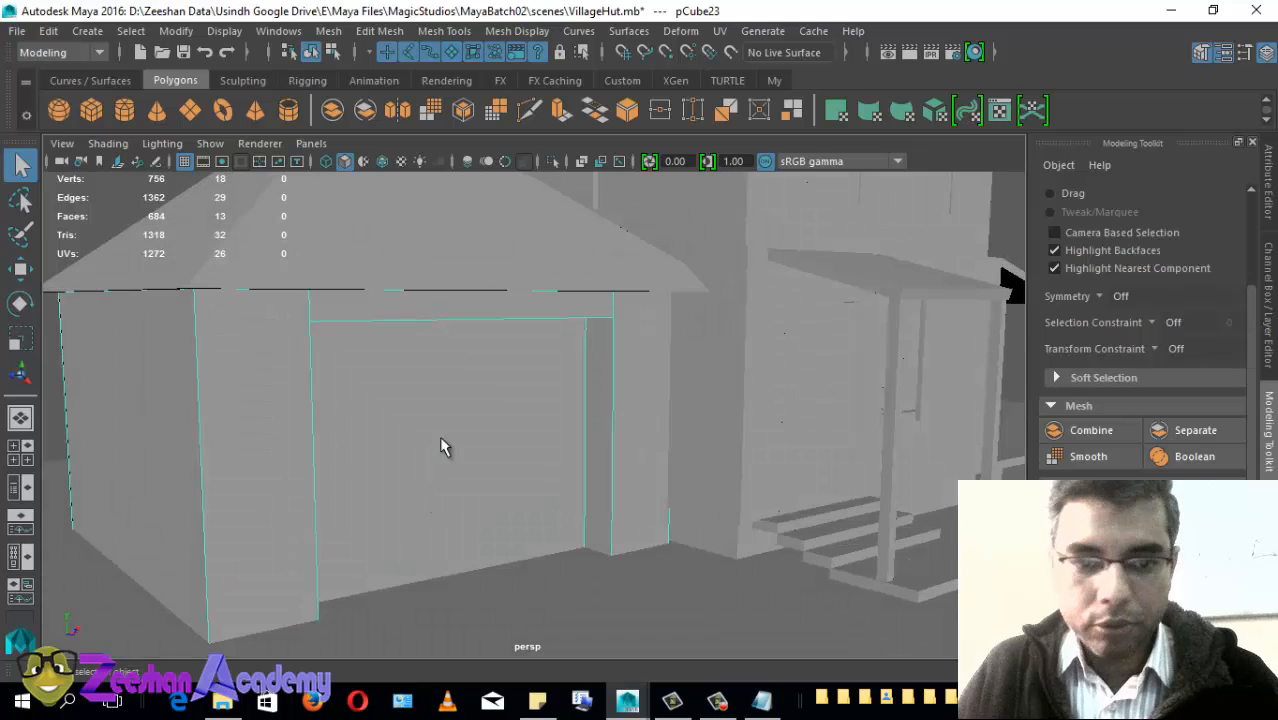
{"action": "right_click_drag", "start_coordinate": [414, 535], "coordinate": [380, 553], "text": "alt"}
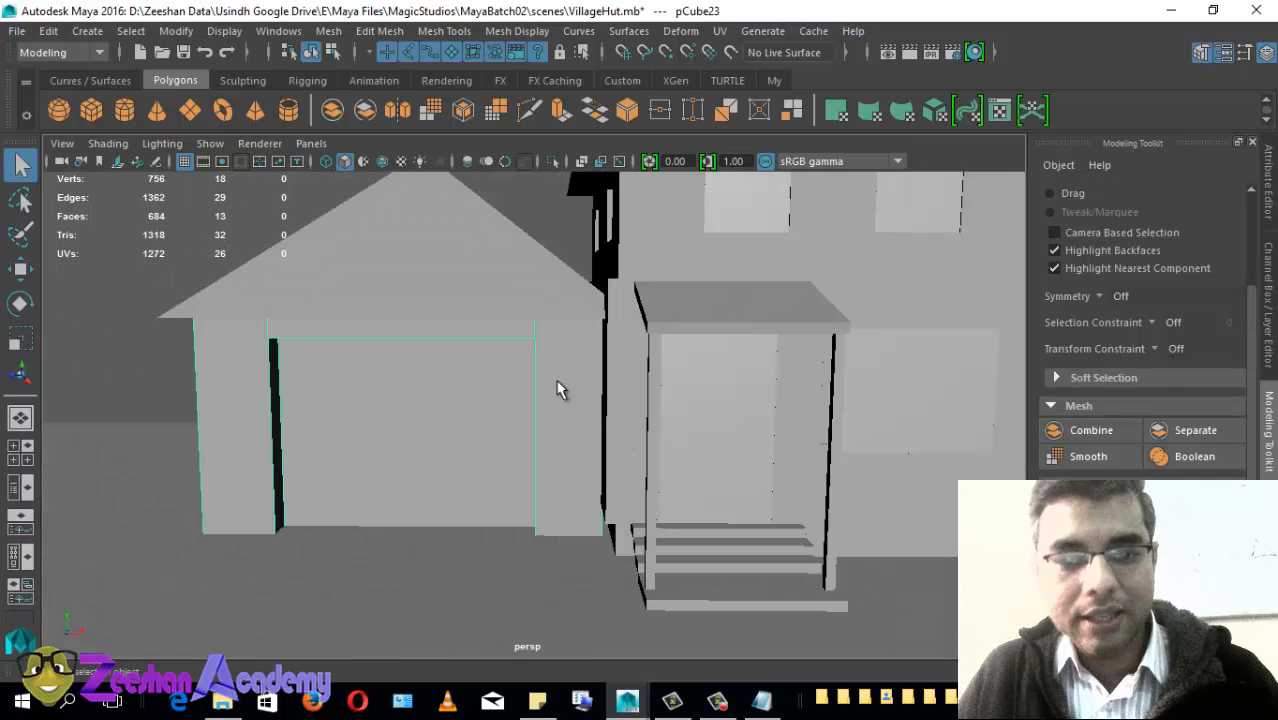
Step: Create a polygon cube as an upright slab in front of the garage opening for its door
{"action": "left_click", "coordinate": [80, 110]}
{"action": "left_click_drag", "start_coordinate": [562, 445], "coordinate": [373, 537], "text": "alt"}
{"action": "left_click_drag", "start_coordinate": [263, 495], "coordinate": [510, 330]}
{"action": "key", "text": "f"}
{"action": "left_click_drag", "start_coordinate": [422, 449], "coordinate": [511, 443], "text": "alt"}
{"action": "key", "text": "w"}
{"action": "right_click_drag", "start_coordinate": [659, 460], "coordinate": [499, 429], "text": "alt"}
{"action": "left_click_drag", "start_coordinate": [501, 429], "coordinate": [628, 403], "text": "alt"}
{"action": "left_click_drag", "start_coordinate": [527, 418], "coordinate": [600, 430], "text": "alt"}
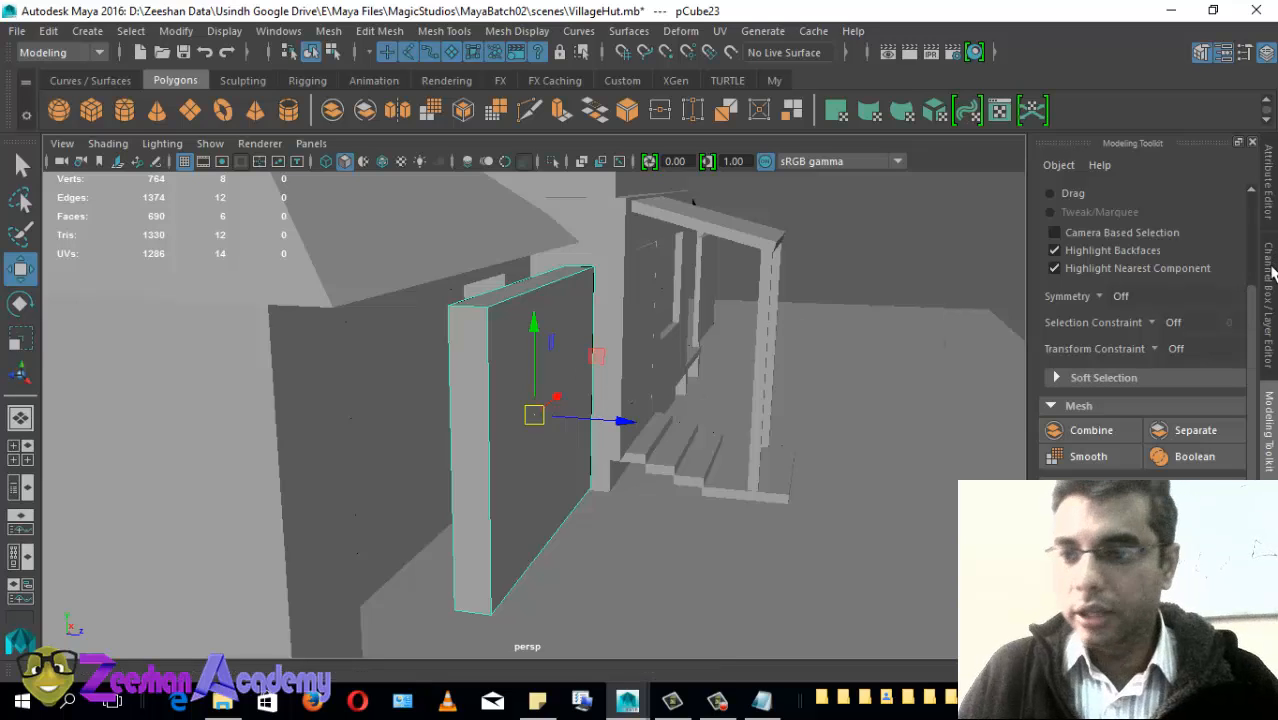
Step: Scale the door slab along its depth to make it a thin panel
{"action": "left_click_drag", "start_coordinate": [416, 421], "coordinate": [482, 424], "text": "alt"}
{"action": "key", "text": "r"}
{"action": "left_click_drag", "start_coordinate": [618, 421], "coordinate": [303, 434]}
{"action": "left_click_drag", "start_coordinate": [533, 419], "coordinate": [565, 422]}
{"action": "left_click_drag", "start_coordinate": [277, 459], "coordinate": [438, 473], "text": "alt"}
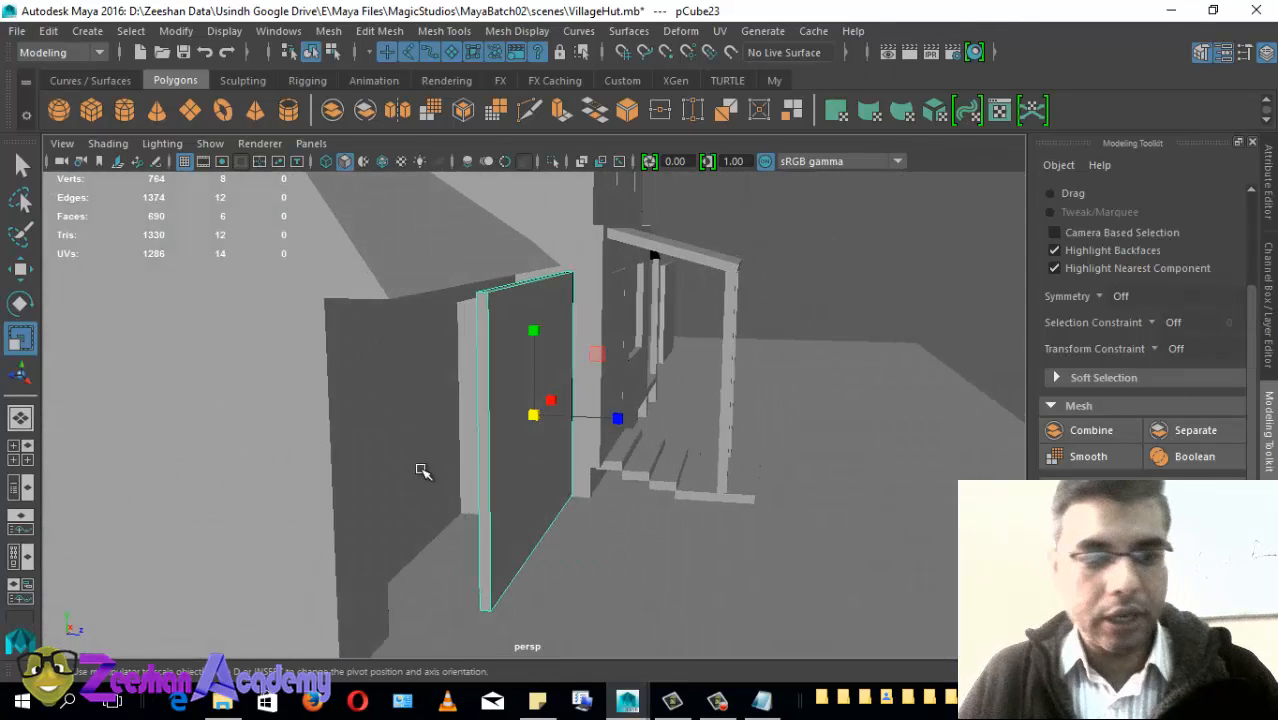
Step: Switch to an enlarged front view in wireframe display, centred on the garage door panel
{"action": "key", "text": "space"}
{"action": "left_click_drag", "start_coordinate": [328, 547], "coordinate": [292, 518], "text": "alt"}
{"action": "key", "text": "space"}
{"action": "left_click_drag", "start_coordinate": [292, 577], "coordinate": [298, 606]}
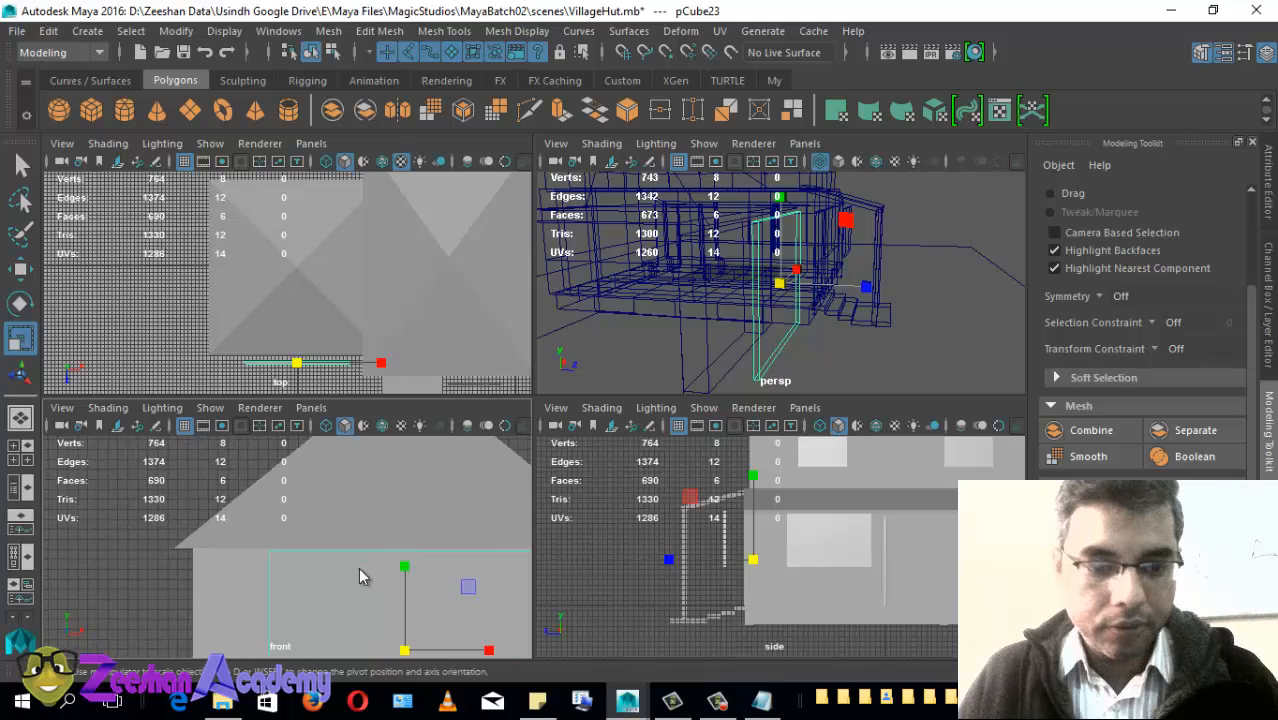
{"action": "key", "text": "space"}
{"action": "scroll", "coordinate": [322, 442], "scroll_direction": "up", "scroll_amount": 4}
{"action": "middle_click_drag", "start_coordinate": [600, 560], "coordinate": [660, 408], "text": "alt"}
{"action": "right_click_drag", "start_coordinate": [660, 408], "coordinate": [465, 414], "text": "alt"}
{"action": "middle_click_drag", "start_coordinate": [465, 414], "coordinate": [382, 493], "text": "alt"}
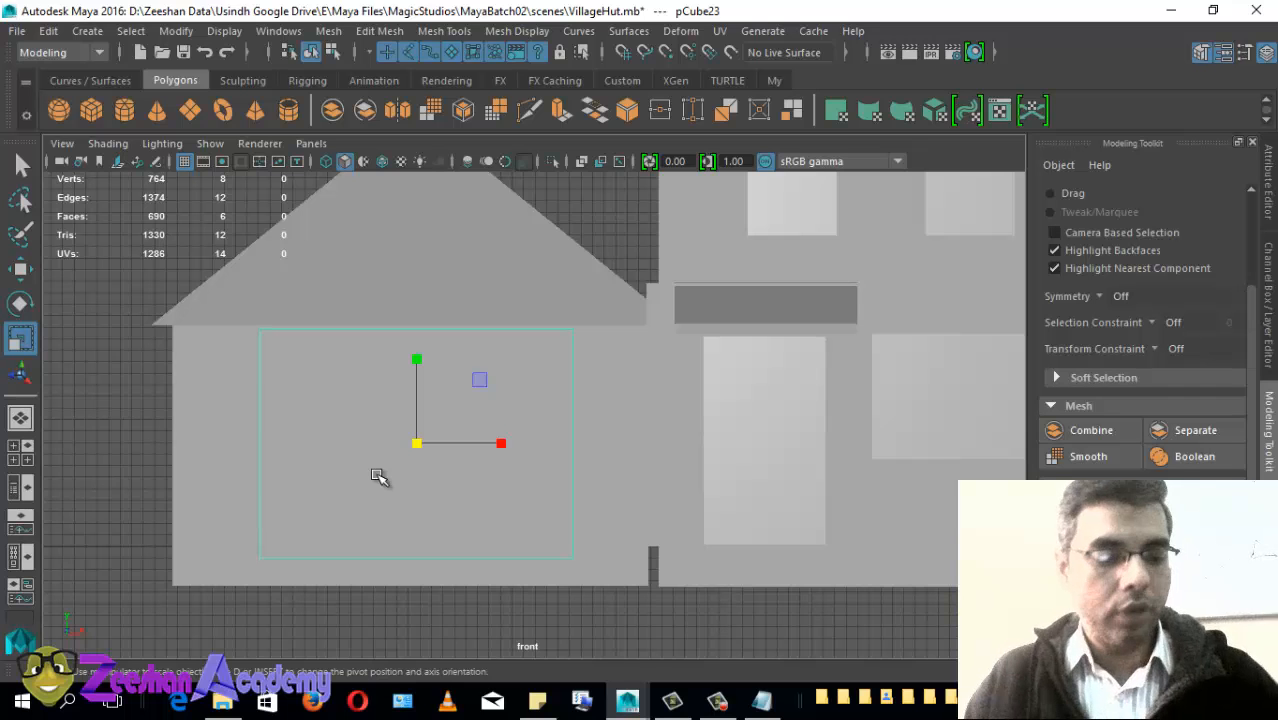
{"action": "key", "text": "4"}
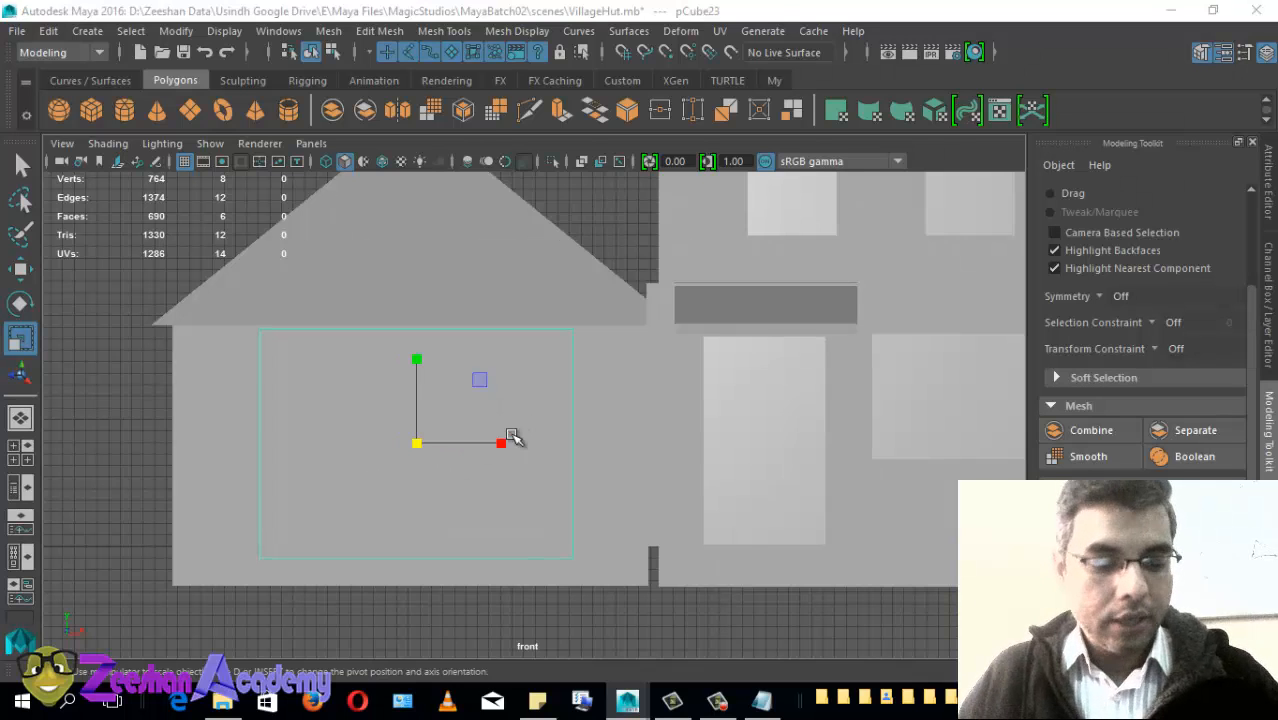
{"action": "key", "text": "4"}
Step: Move the door panel down and sideways to line up with the garage opening in the front view
{"action": "mouse_move", "coordinate": [489, 489]}
{"action": "middle_mouse_down", "text": "alt"}
{"action": "mouse_move", "coordinate": [454, 411]}
{"action": "mouse_move", "coordinate": [612, 469]}
{"action": "middle_mouse_up", "text": "alt"}
{"action": "right_click_drag", "start_coordinate": [612, 469], "coordinate": [665, 502], "text": "alt"}
{"action": "middle_click_drag", "start_coordinate": [615, 493], "coordinate": [597, 490], "text": "alt"}
{"action": "scroll", "coordinate": [596, 489], "scroll_direction": "up", "scroll_amount": 1}
{"action": "key", "text": "w"}
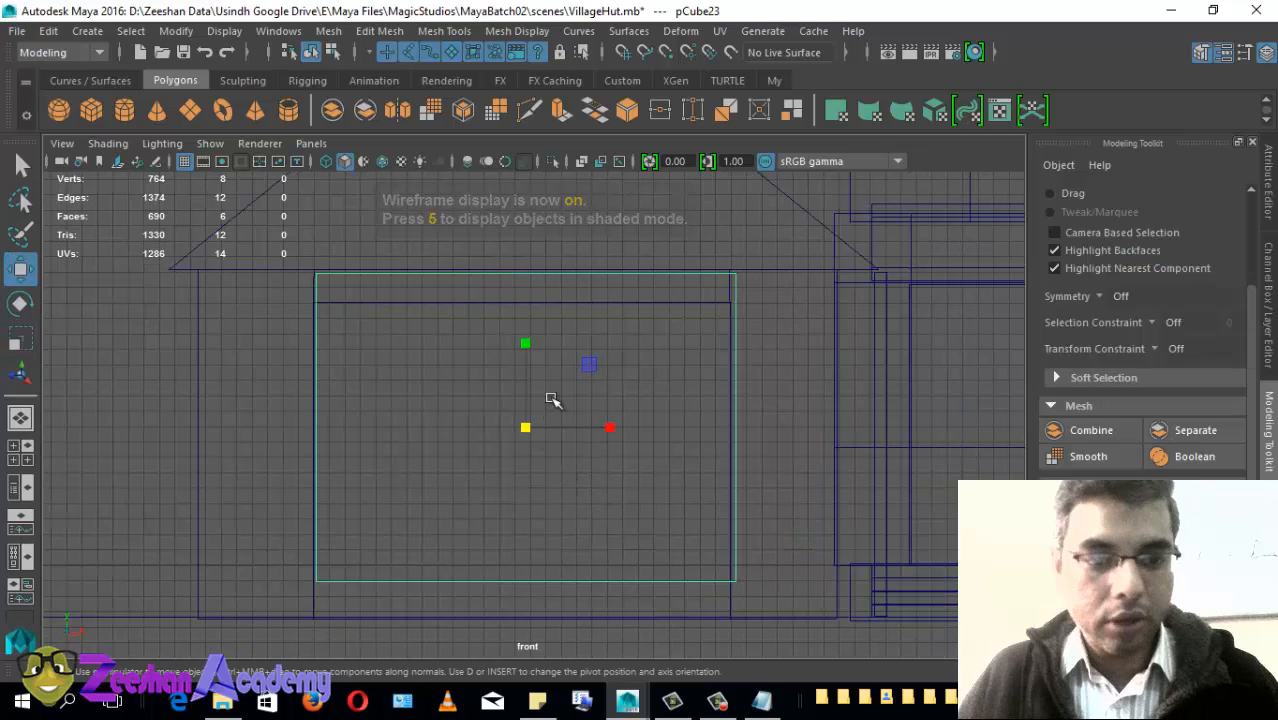
{"action": "middle_click_drag", "start_coordinate": [528, 341], "coordinate": [474, 314], "text": "alt"}
{"action": "left_click_drag", "start_coordinate": [474, 314], "coordinate": [480, 343]}
{"action": "left_click_drag", "start_coordinate": [578, 443], "coordinate": [565, 438]}
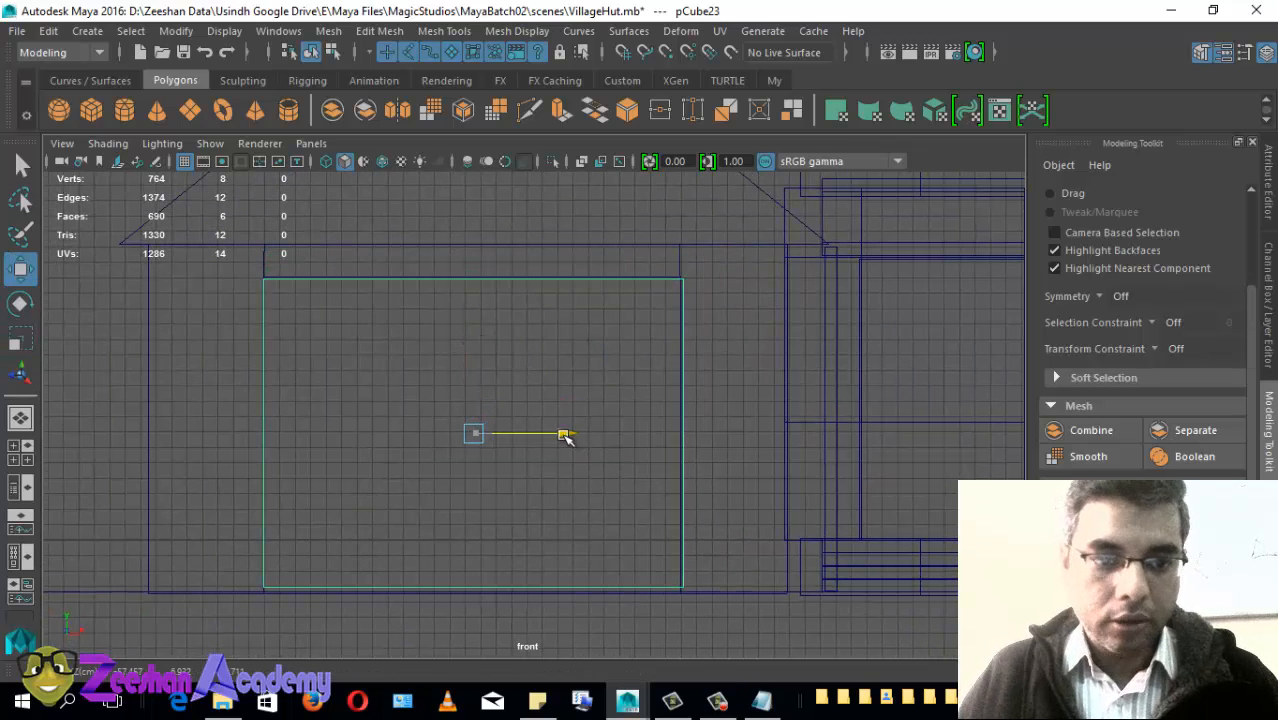
Step: Scale the door panel down slightly to the opening's width and nudge it sideways into alignment
{"action": "scroll", "coordinate": [422, 579], "scroll_direction": "up", "scroll_amount": 3}
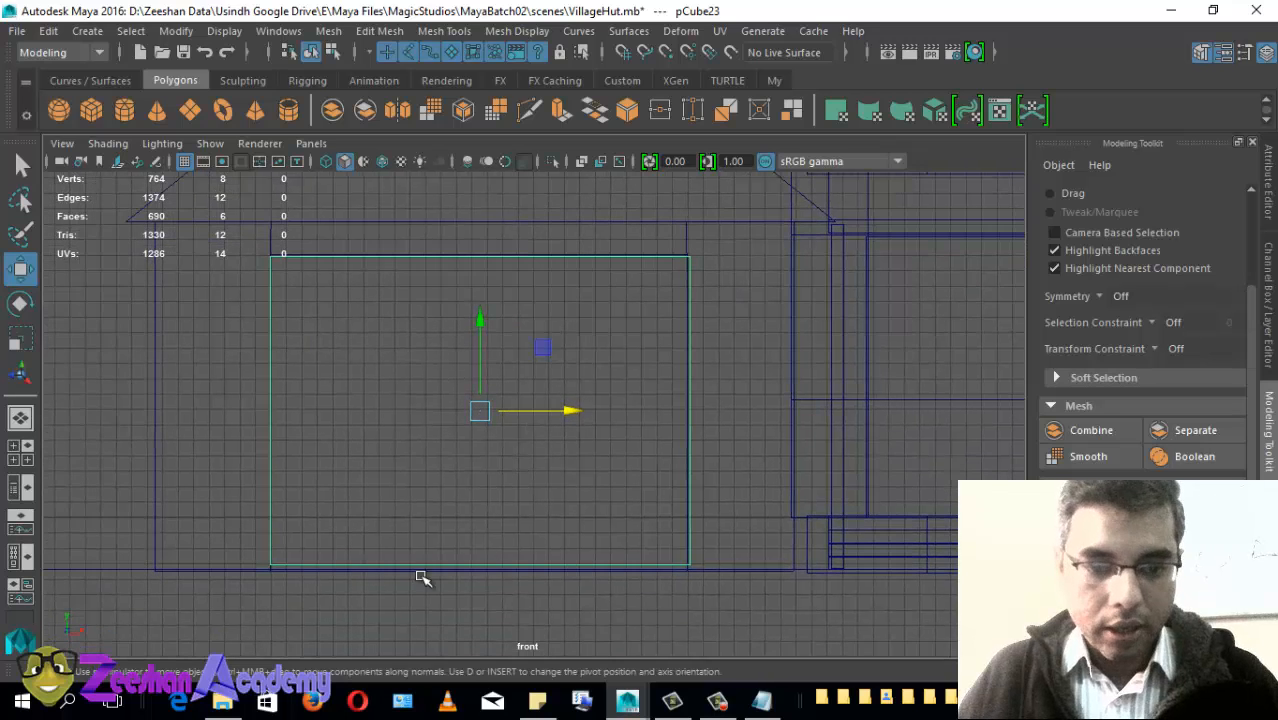
{"action": "key", "text": "r"}
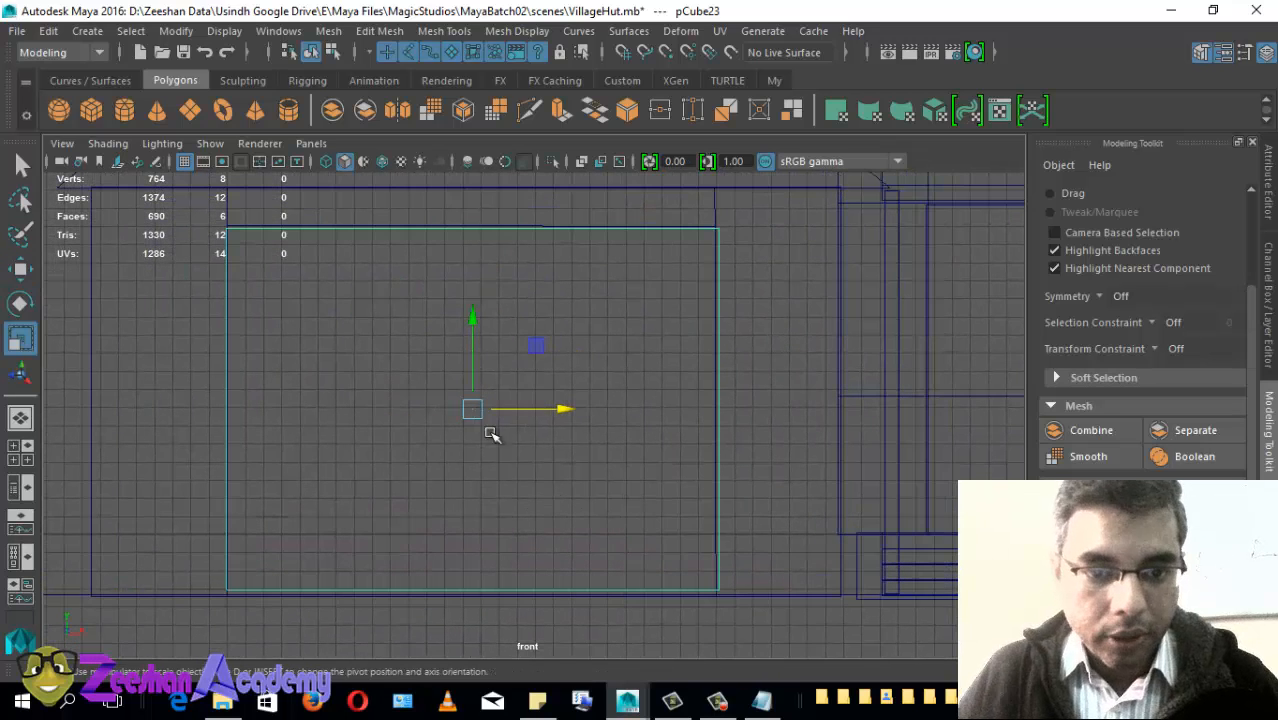
{"action": "middle_click_drag", "start_coordinate": [490, 433], "coordinate": [528, 432], "text": "alt"}
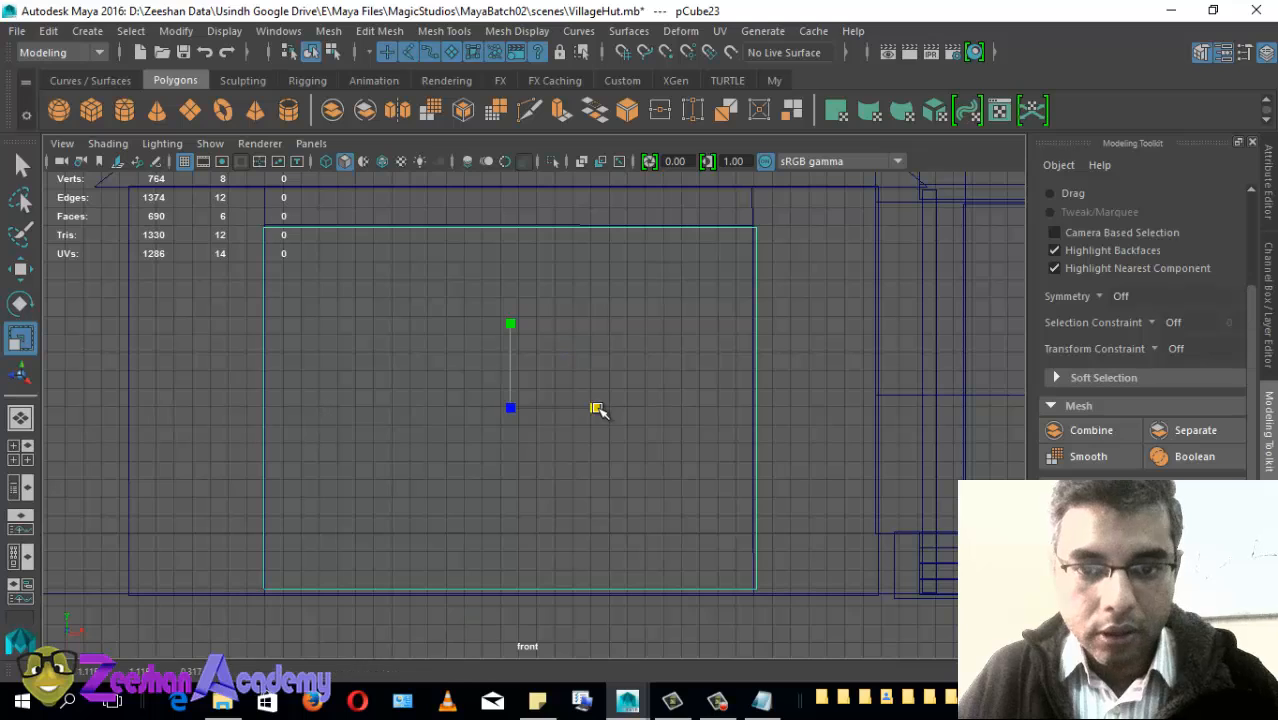
{"action": "left_click_drag", "start_coordinate": [597, 409], "coordinate": [592, 412]}
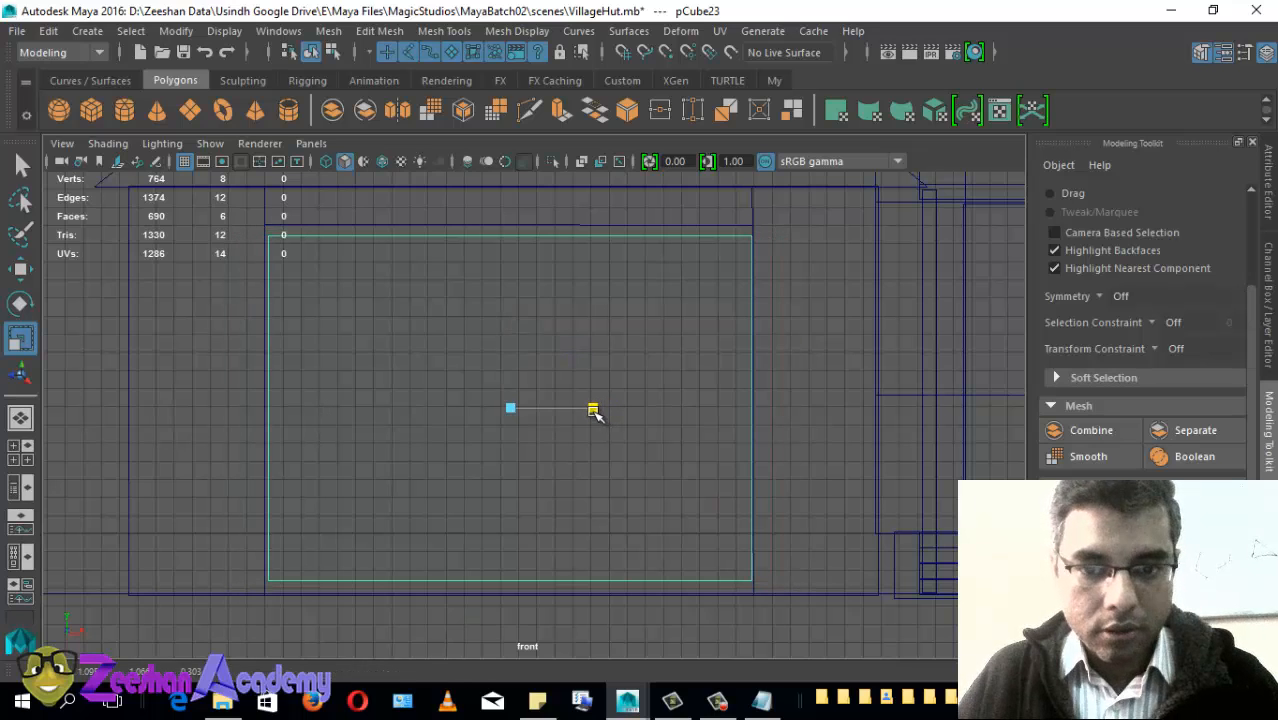
{"action": "key", "text": "w"}
{"action": "left_click", "coordinate": [557, 398], "text": "alt"}
{"action": "mouse_move", "coordinate": [531, 385]}
{"action": "middle_mouse_down", "text": "alt"}
{"action": "mouse_move", "coordinate": [543, 308]}
{"action": "mouse_move", "coordinate": [540, 390]}
{"action": "middle_mouse_up", "text": "alt"}
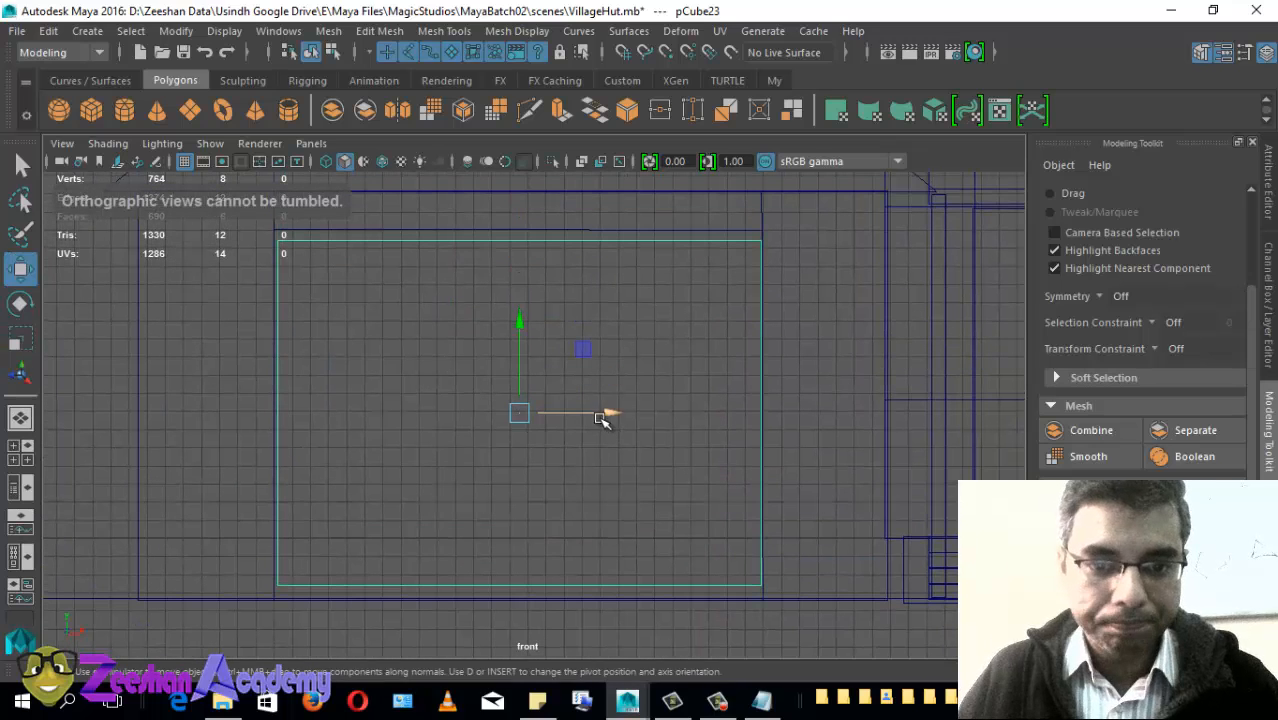
{"action": "left_click_drag", "start_coordinate": [609, 414], "coordinate": [607, 414]}
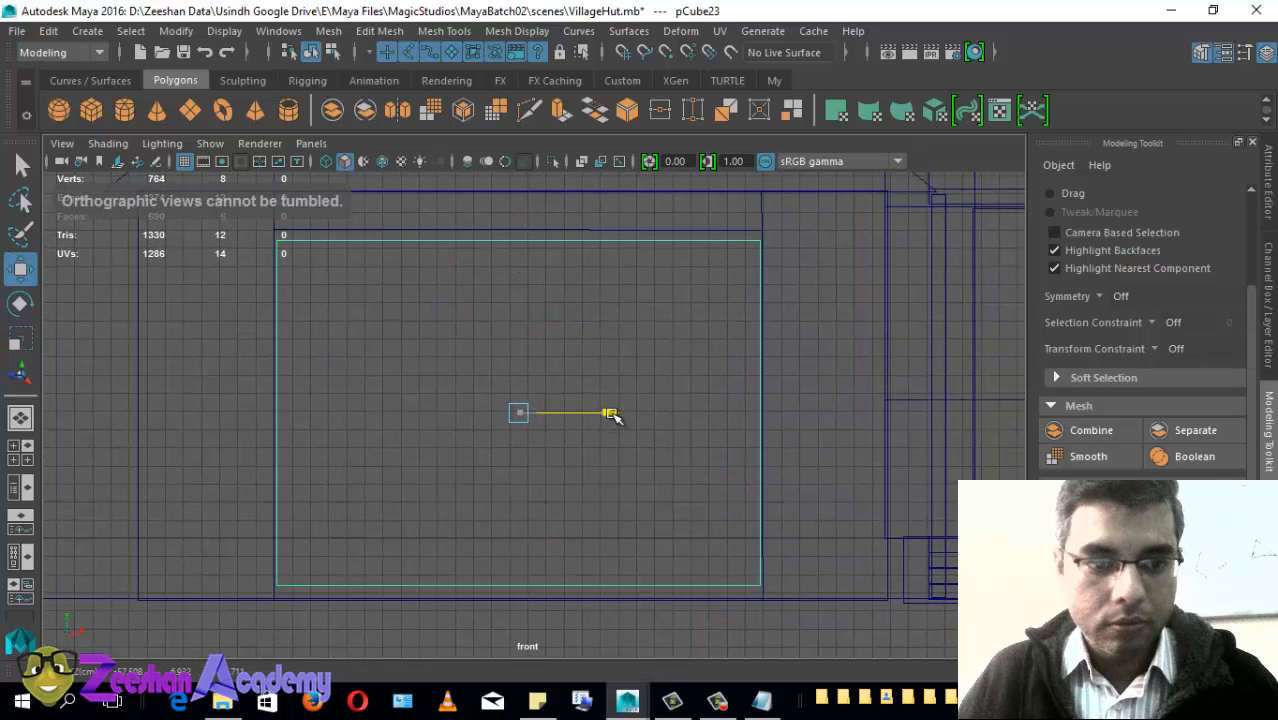
Step: Stretch the door panel's height to match the garage opening and nudge it sideways between the opening's edges
{"action": "key", "text": "r"}
{"action": "middle_click_drag", "start_coordinate": [527, 336], "coordinate": [527, 366], "text": "alt"}
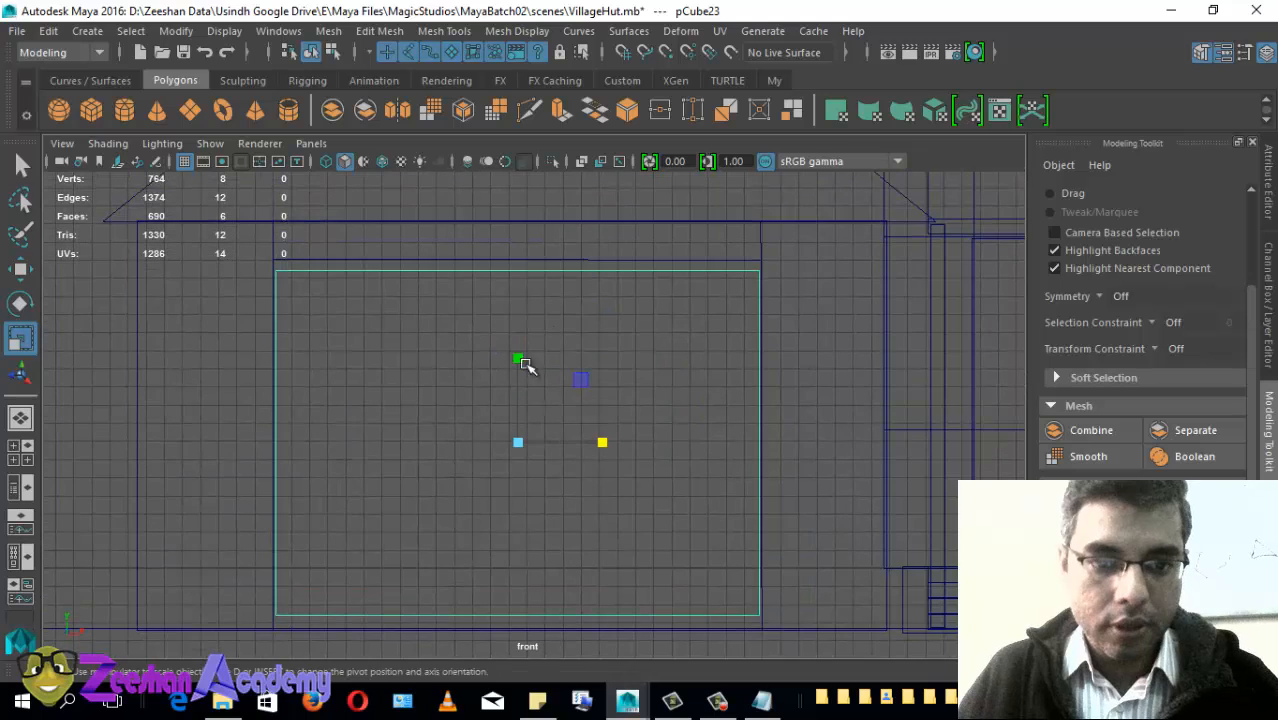
{"action": "left_click_drag", "start_coordinate": [519, 359], "coordinate": [519, 354]}
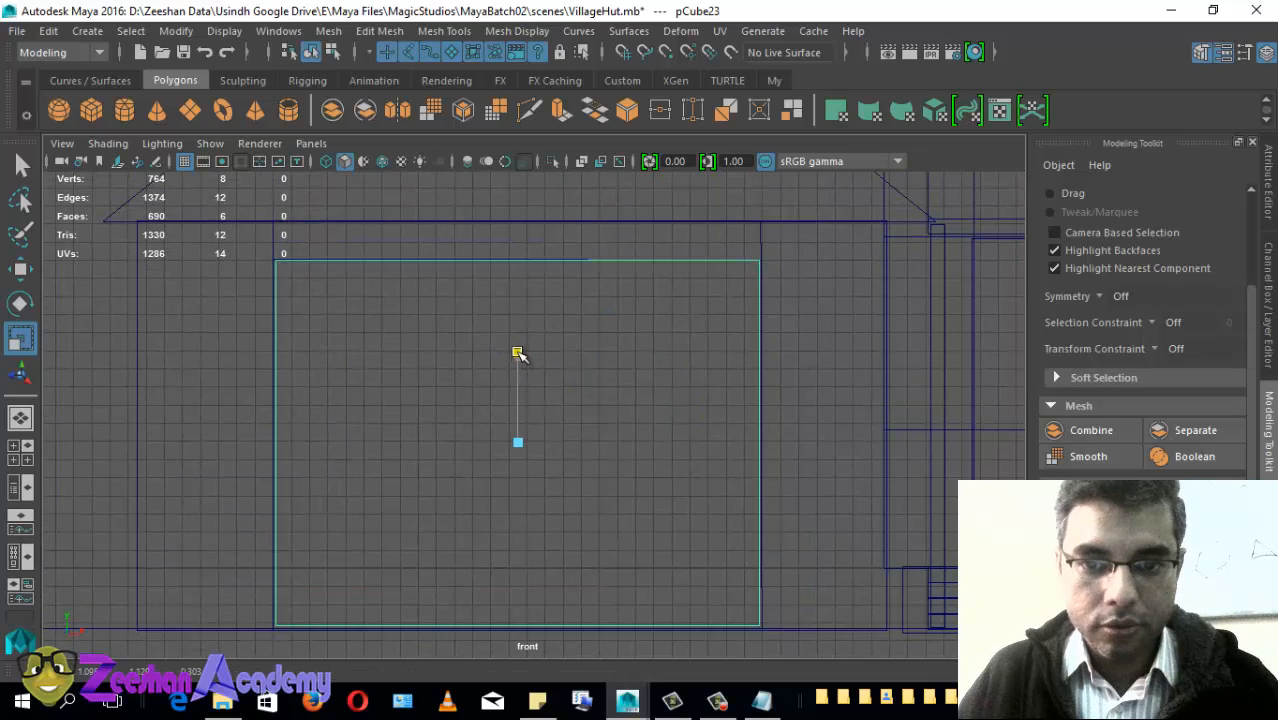
{"action": "middle_click_drag", "start_coordinate": [526, 419], "coordinate": [539, 411], "text": "alt"}
{"action": "right_click_drag", "start_coordinate": [539, 411], "coordinate": [546, 411], "text": "alt"}
{"action": "key", "text": "w"}
{"action": "middle_click_drag", "start_coordinate": [509, 439], "coordinate": [509, 469], "text": "alt"}
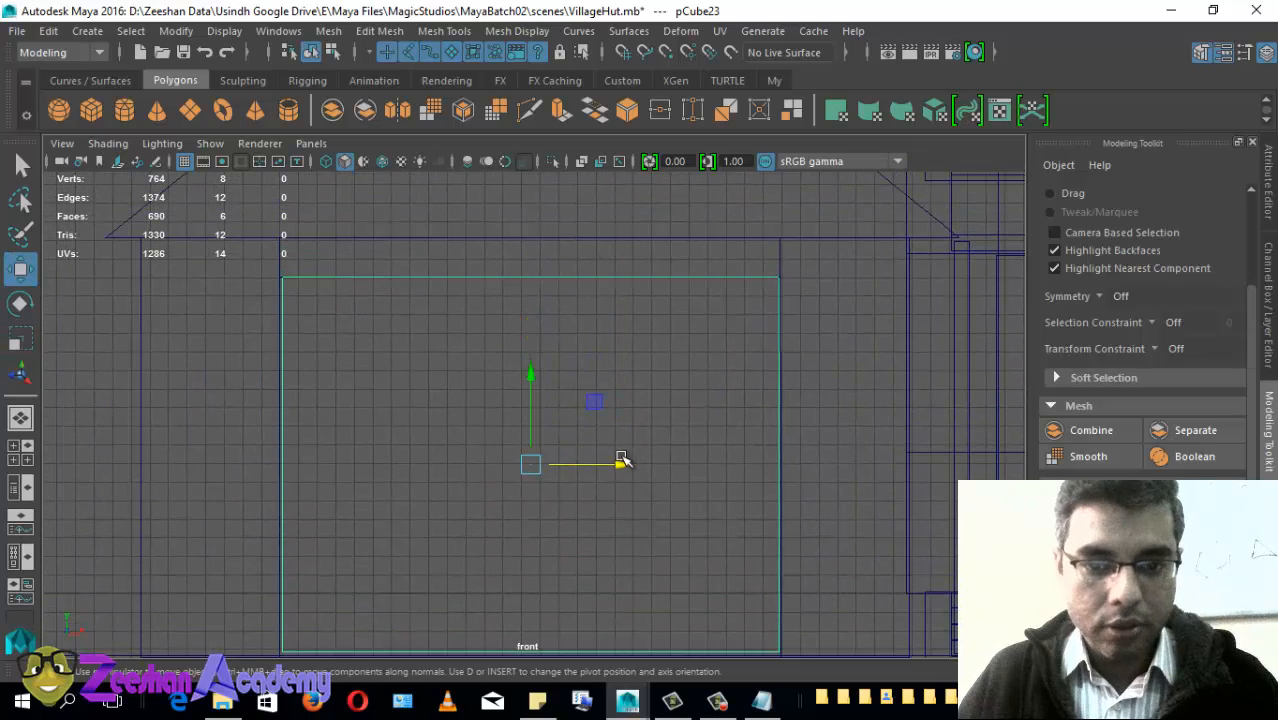
{"action": "left_click_drag", "start_coordinate": [622, 463], "coordinate": [352, 490]}
Step: Switch to an enlarged top view in wireframe display, showing the door panel and the garage recess
{"action": "key", "text": "space"}
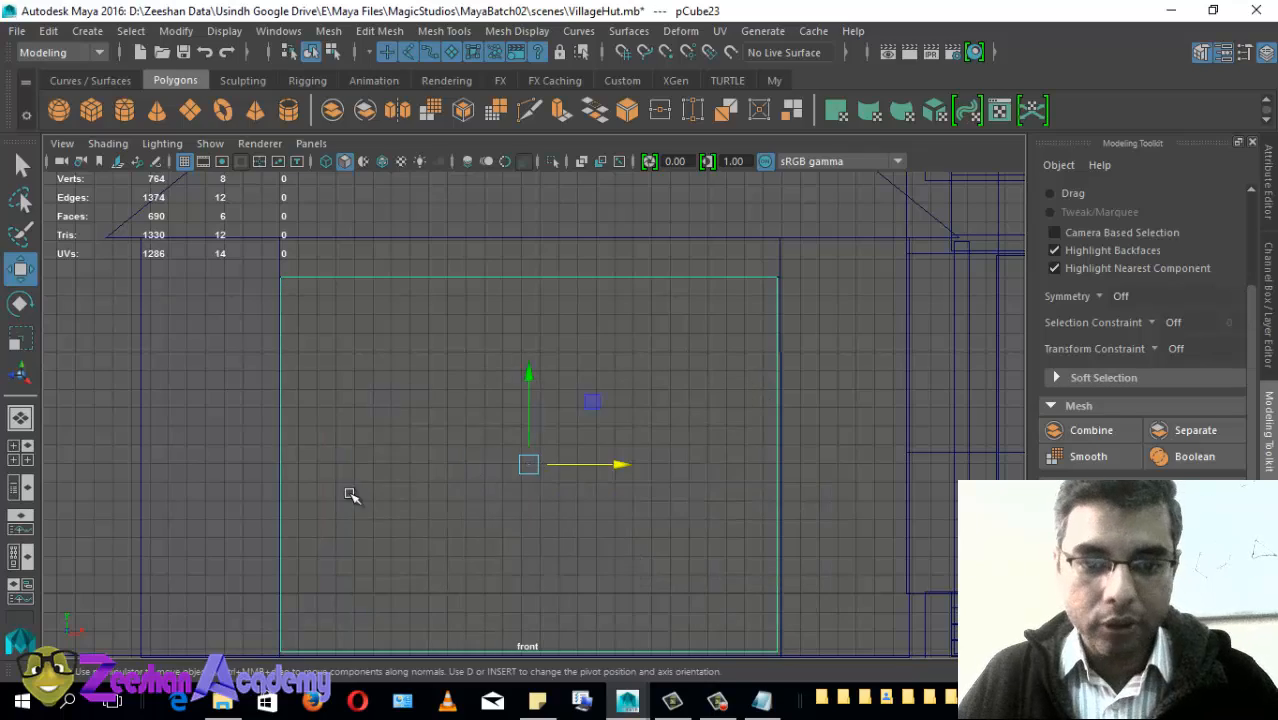
{"action": "middle_click_drag", "start_coordinate": [348, 492], "coordinate": [495, 364], "text": "alt"}
{"action": "key", "text": "space"}
{"action": "left_click_drag", "start_coordinate": [487, 412], "coordinate": [490, 470]}
{"action": "middle_click_drag", "start_coordinate": [416, 454], "coordinate": [435, 483], "text": "alt"}
{"action": "key", "text": "space"}
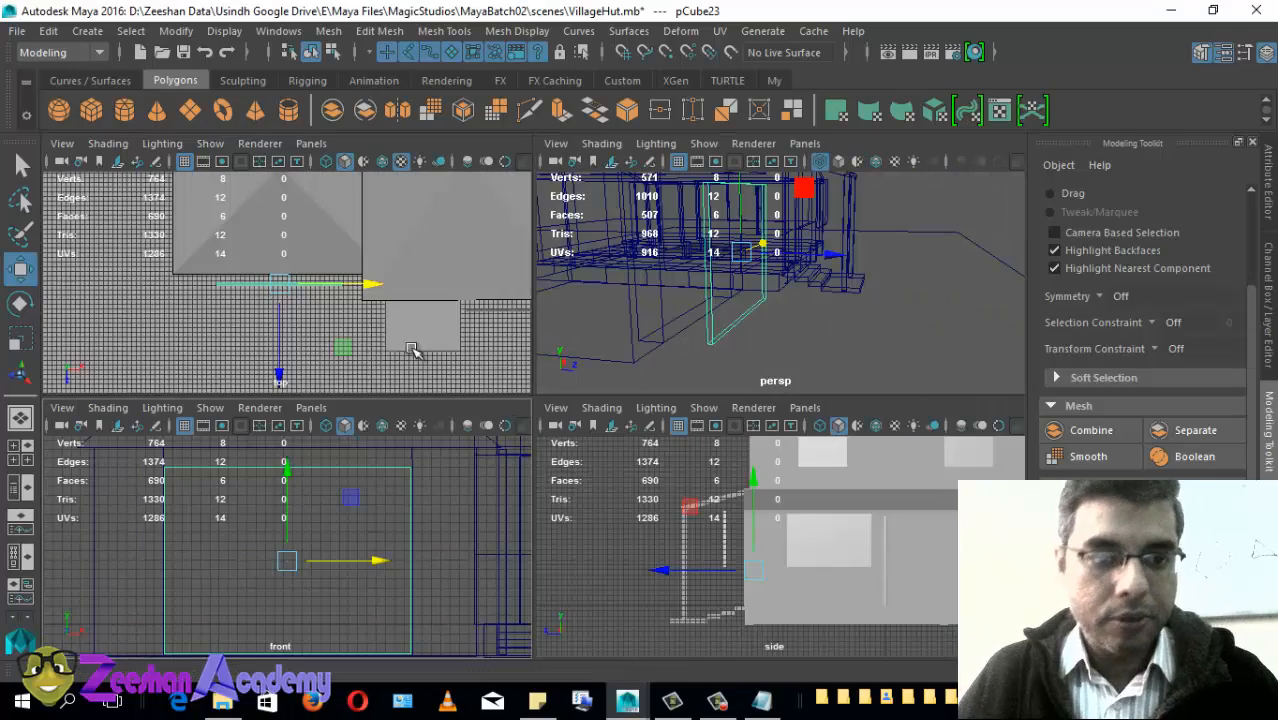
{"action": "key", "text": "space"}
{"action": "scroll", "coordinate": [590, 488], "scroll_direction": "up", "scroll_amount": 1}
{"action": "mouse_move", "coordinate": [598, 494]}
{"action": "middle_mouse_down", "text": "alt"}
{"action": "mouse_move", "coordinate": [576, 442]}
{"action": "mouse_move", "coordinate": [445, 482]}
{"action": "mouse_move", "coordinate": [448, 514]}
{"action": "middle_mouse_up", "text": "alt"}
{"action": "key", "text": "4"}
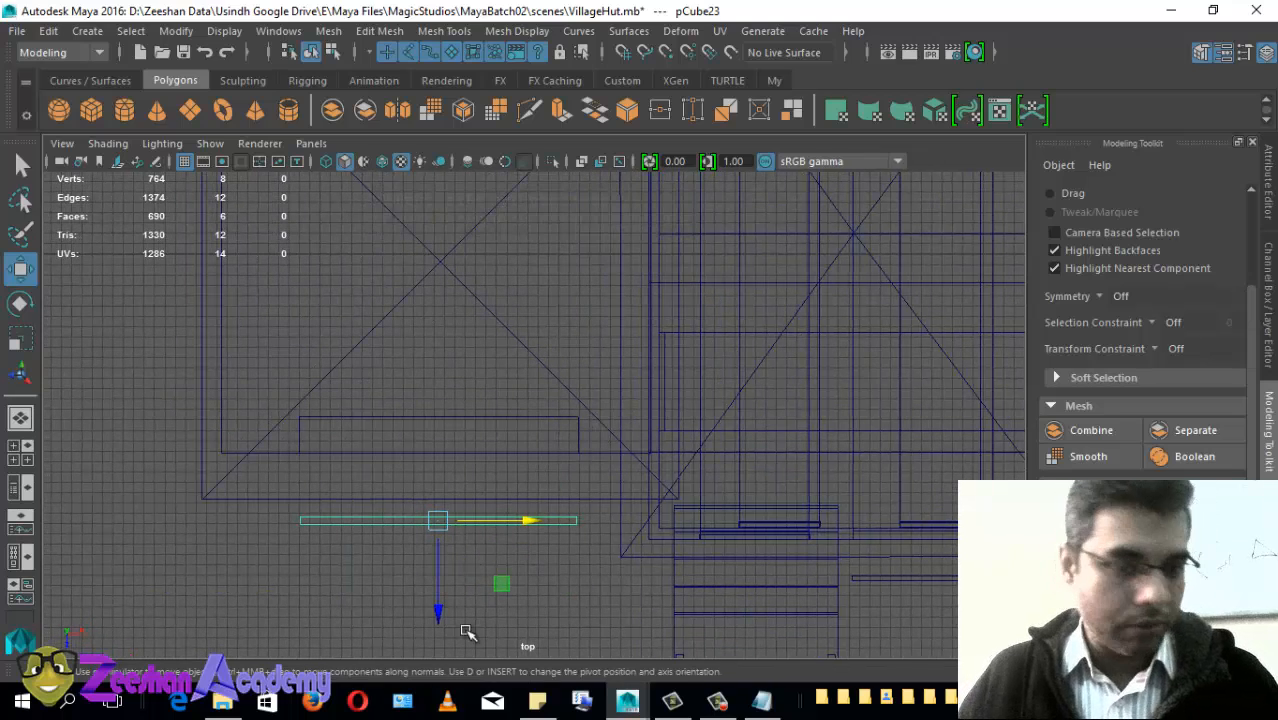
Step: Move the door panel back along the Z axis into the garage recess, close to its rear face
{"action": "middle_click_drag", "start_coordinate": [467, 633], "coordinate": [419, 527], "text": "alt"}
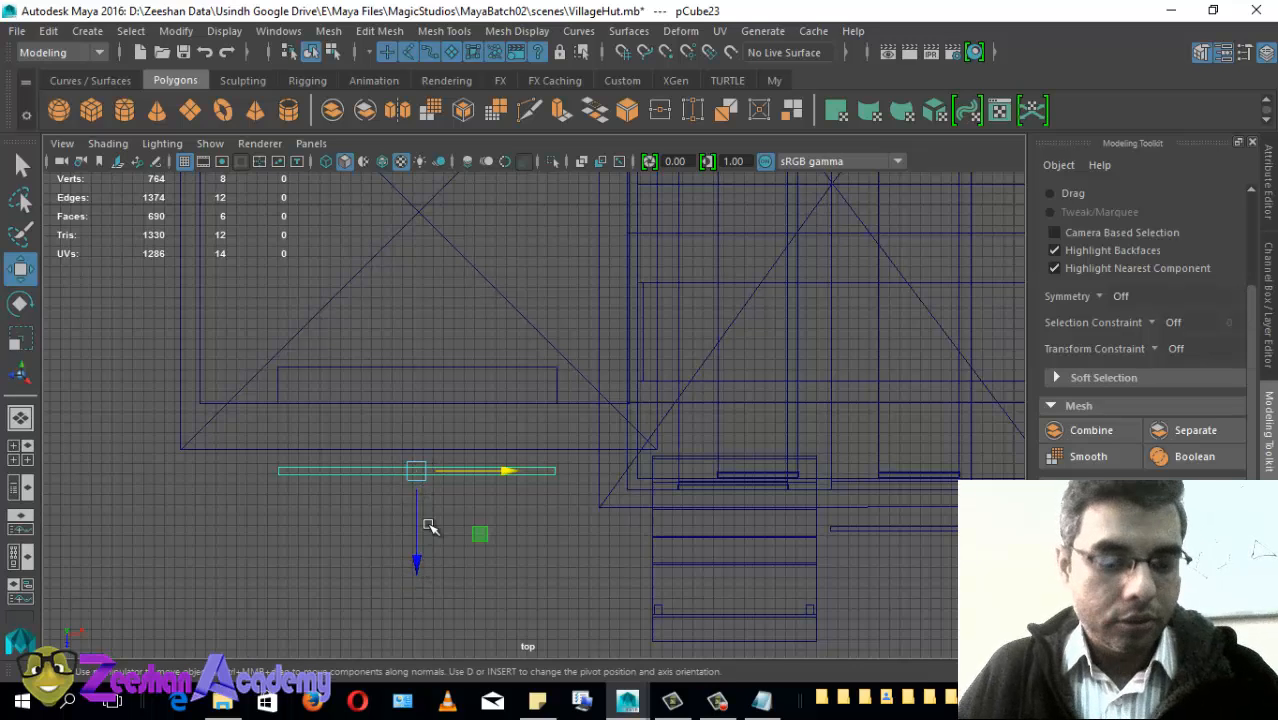
{"action": "middle_click_drag", "start_coordinate": [430, 527], "coordinate": [417, 537], "text": "alt"}
{"action": "left_click_drag", "start_coordinate": [402, 563], "coordinate": [400, 474]}
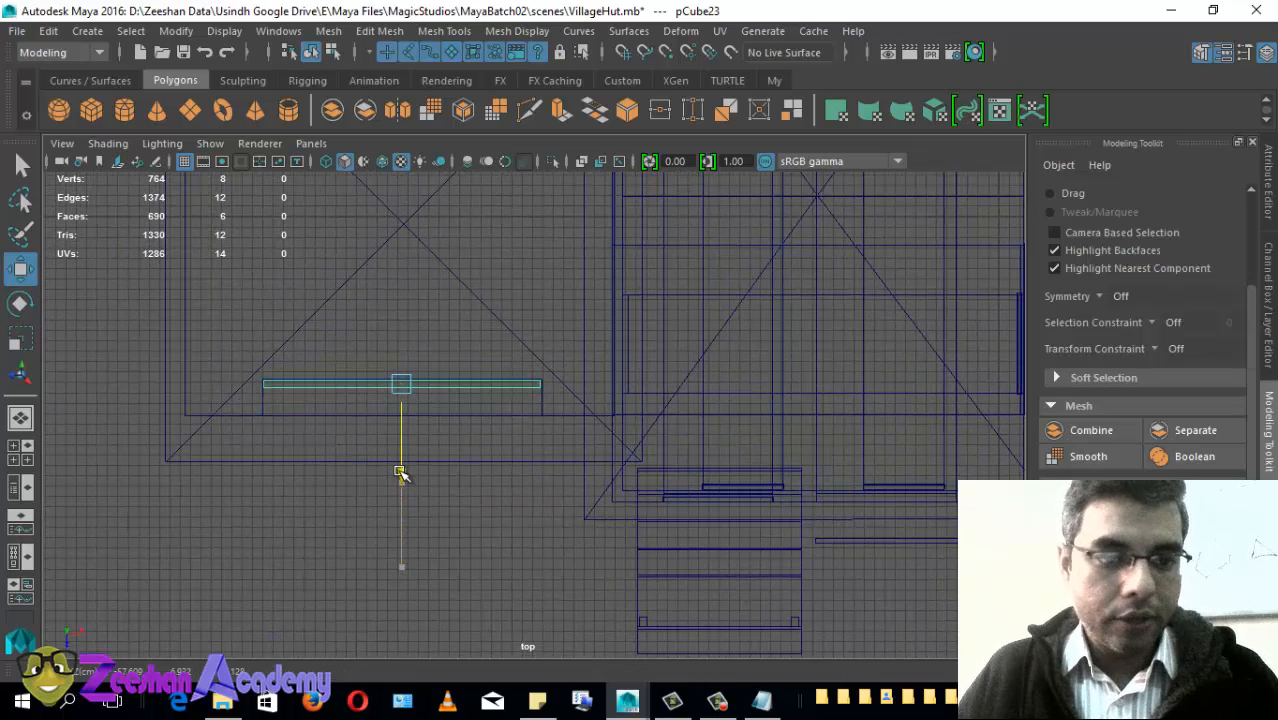
{"action": "middle_click_drag", "start_coordinate": [412, 521], "coordinate": [420, 541], "text": "alt"}
{"action": "scroll", "coordinate": [486, 458], "scroll_direction": "up", "scroll_amount": 1}
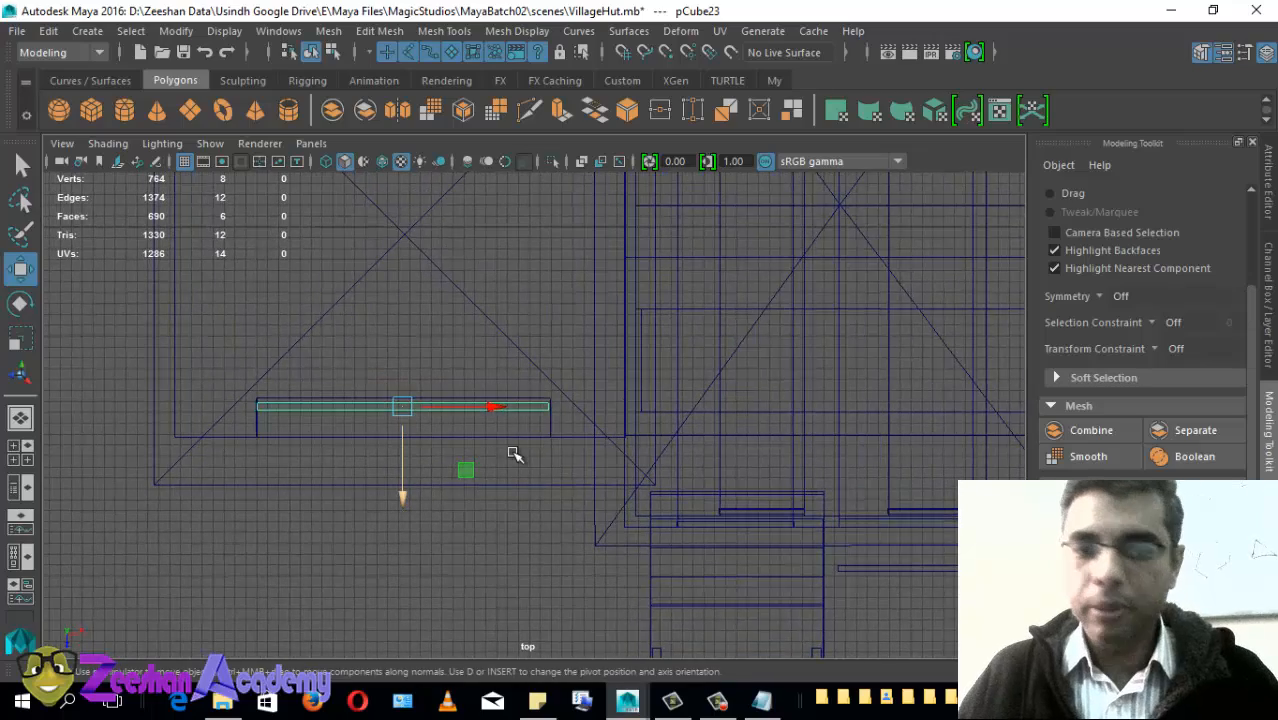
{"action": "middle_click_drag", "start_coordinate": [515, 455], "coordinate": [525, 482], "text": "alt"}
Step: Return to the enlarged perspective view in shaded display and view the front of the house with its garage door
{"action": "key", "text": "space"}
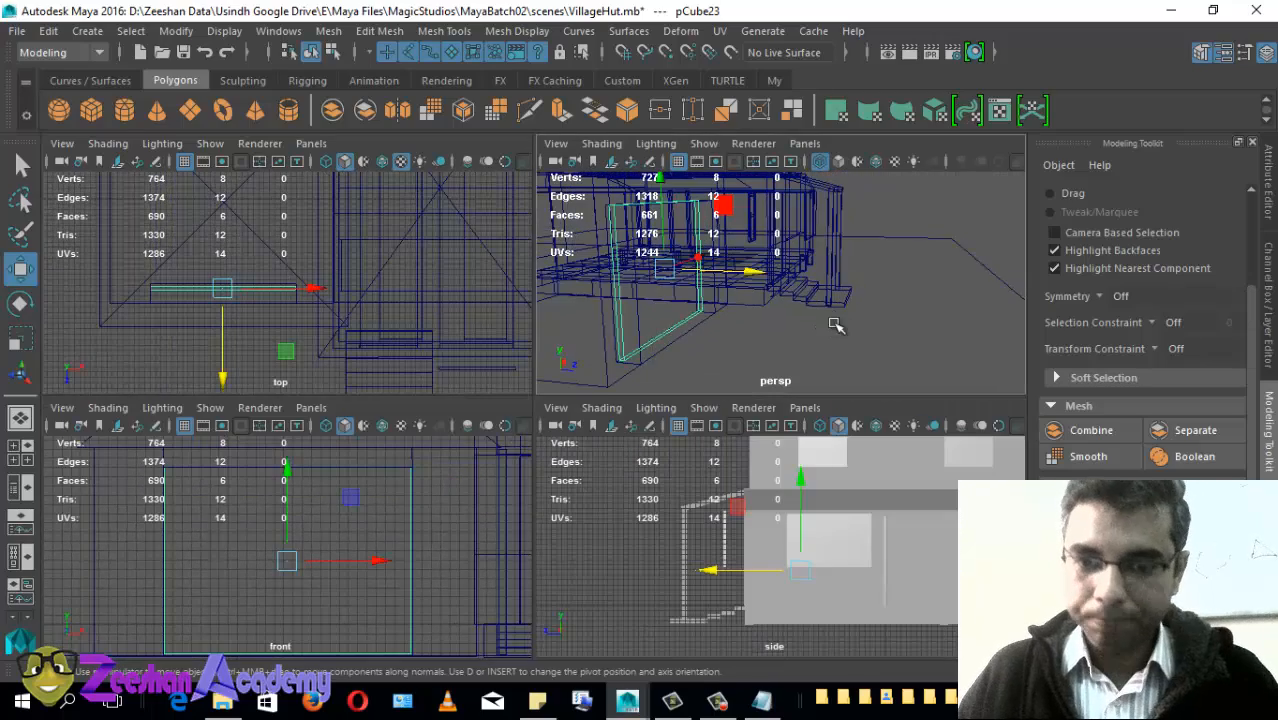
{"action": "key", "text": "space"}
{"action": "left_click_drag", "start_coordinate": [791, 398], "coordinate": [685, 420], "text": "alt"}
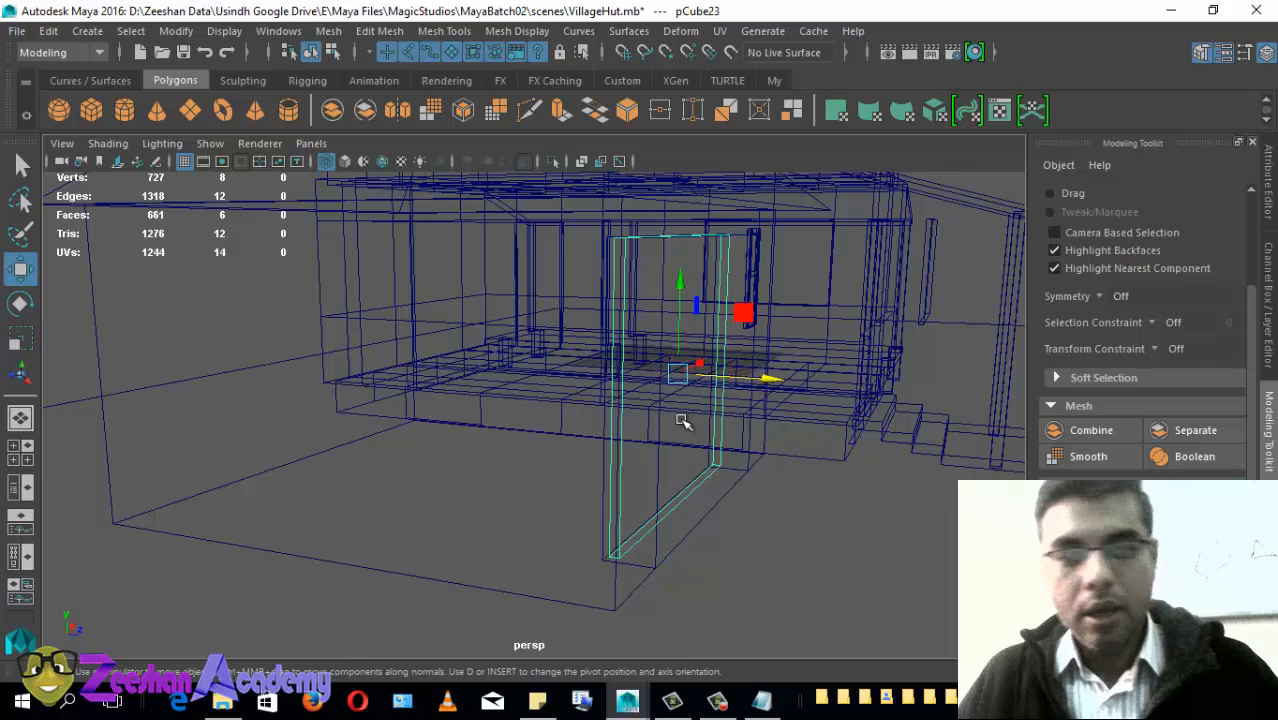
{"action": "key", "text": "5"}
{"action": "mouse_move", "coordinate": [785, 416]}
{"action": "left_mouse_down", "text": "alt"}
{"action": "mouse_move", "coordinate": [559, 409]}
{"action": "mouse_move", "coordinate": [643, 419]}
{"action": "mouse_move", "coordinate": [765, 408]}
{"action": "mouse_move", "coordinate": [656, 448]}
{"action": "mouse_move", "coordinate": [514, 456]}
{"action": "mouse_move", "coordinate": [505, 469]}
{"action": "mouse_move", "coordinate": [639, 434]}
{"action": "mouse_move", "coordinate": [682, 448]}
{"action": "left_mouse_up", "text": "alt"}
{"action": "middle_click_drag", "start_coordinate": [682, 448], "coordinate": [784, 481], "text": "alt"}
{"action": "left_click_drag", "start_coordinate": [784, 481], "coordinate": [745, 337], "text": "alt"}
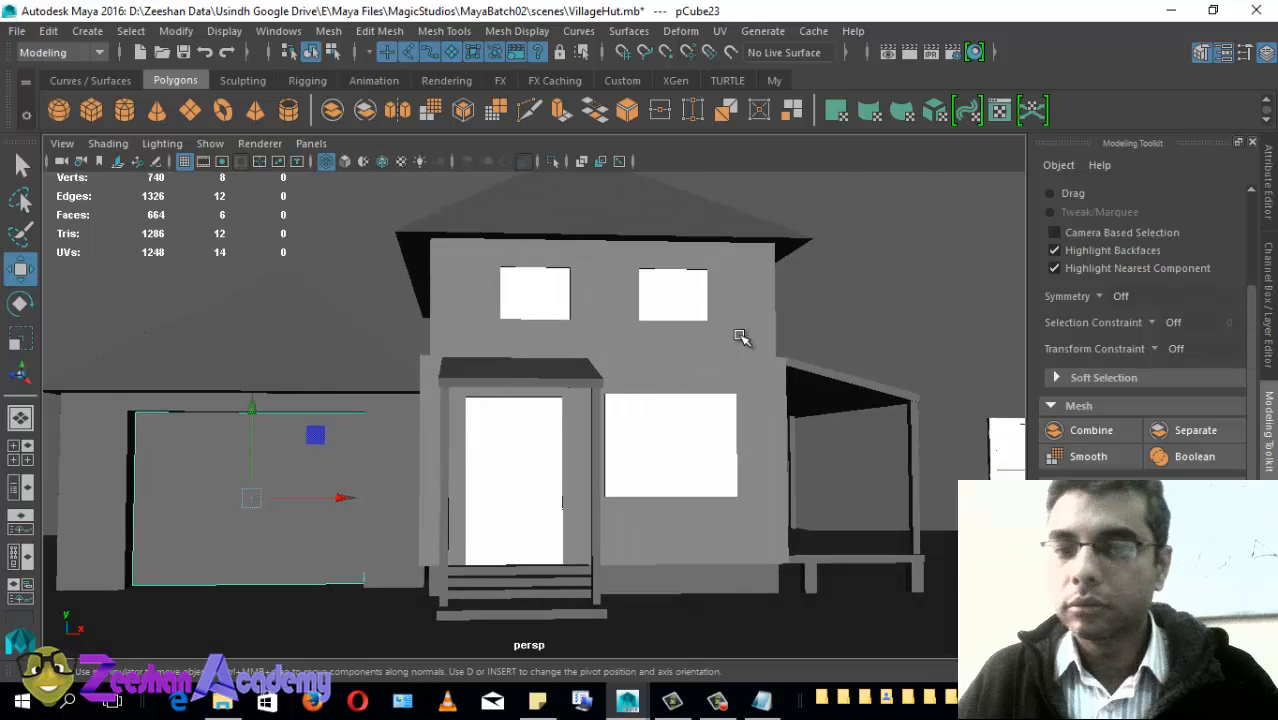
Step: Examine the house front, then closely view the entrance steps from the garage side
{"action": "left_click", "coordinate": [745, 337]}
{"action": "left_click_drag", "start_coordinate": [693, 441], "coordinate": [540, 302], "text": "alt"}
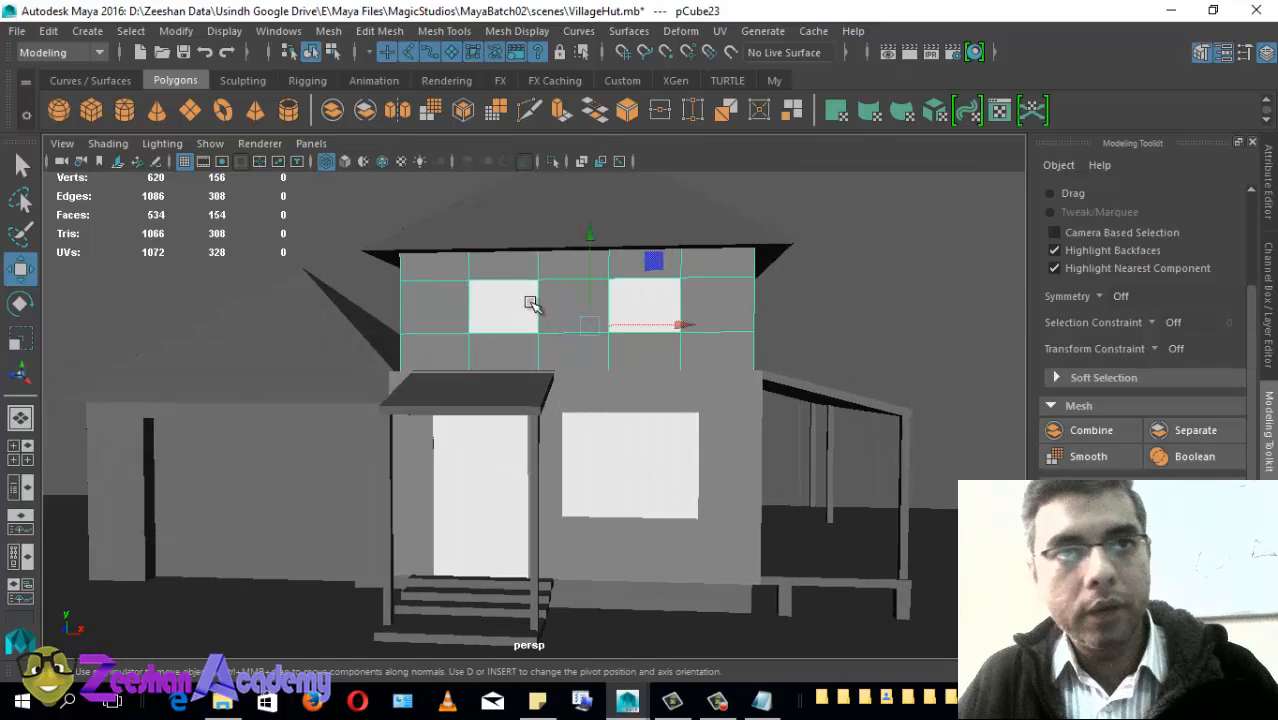
{"action": "left_click_drag", "start_coordinate": [560, 452], "coordinate": [516, 448], "text": "alt"}
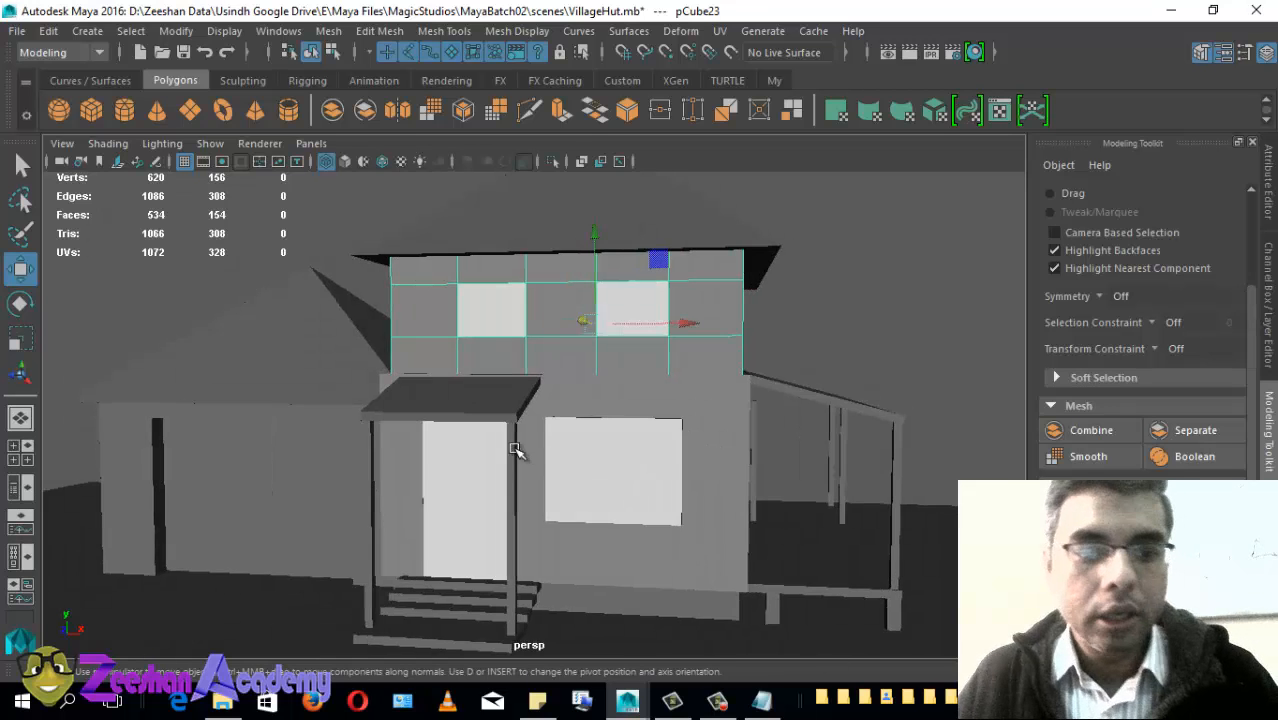
{"action": "middle_click_drag", "start_coordinate": [500, 545], "coordinate": [519, 468], "text": "alt"}
{"action": "left_click_drag", "start_coordinate": [519, 468], "coordinate": [368, 496], "text": "alt"}
{"action": "middle_click_drag", "start_coordinate": [368, 496], "coordinate": [753, 363], "text": "alt"}
{"action": "right_click_drag", "start_coordinate": [753, 363], "coordinate": [735, 417], "text": "alt"}
{"action": "right_click_drag", "start_coordinate": [637, 459], "coordinate": [680, 462], "text": "alt"}
{"action": "left_click", "coordinate": [742, 424]}
{"action": "left_click_drag", "start_coordinate": [650, 500], "coordinate": [578, 427], "text": "alt"}
{"action": "left_click_drag", "start_coordinate": [665, 418], "coordinate": [465, 440], "text": "alt"}
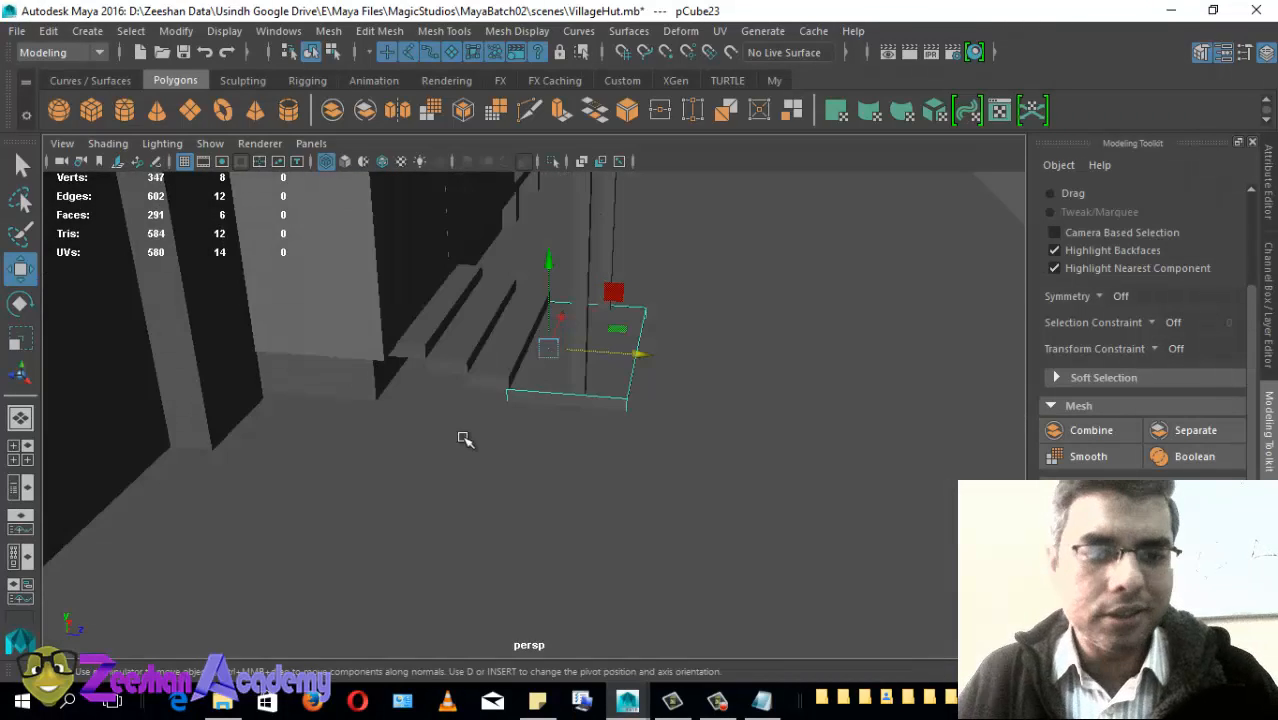
Step: Inspect the open ends and undersides of the entrance steps and how they meet the house base
{"action": "left_click_drag", "start_coordinate": [564, 400], "coordinate": [579, 576], "text": "alt"}
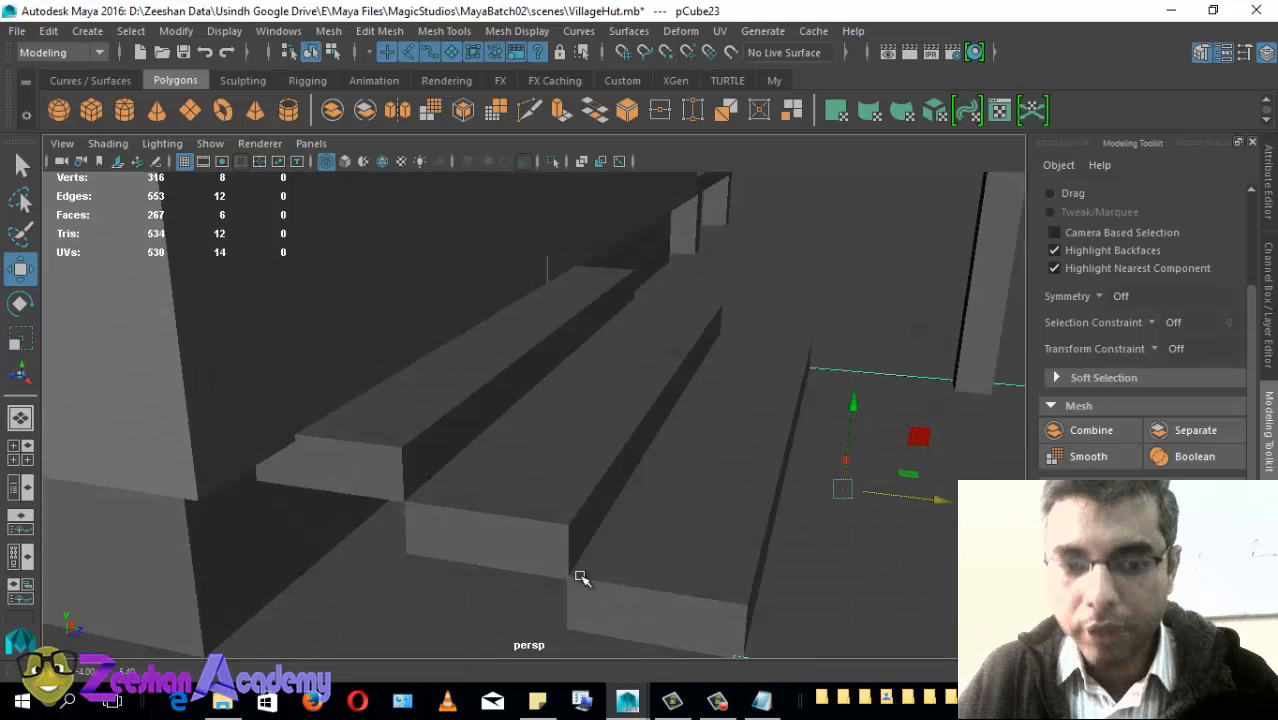
{"action": "left_click_drag", "start_coordinate": [432, 523], "coordinate": [407, 426], "text": "alt"}
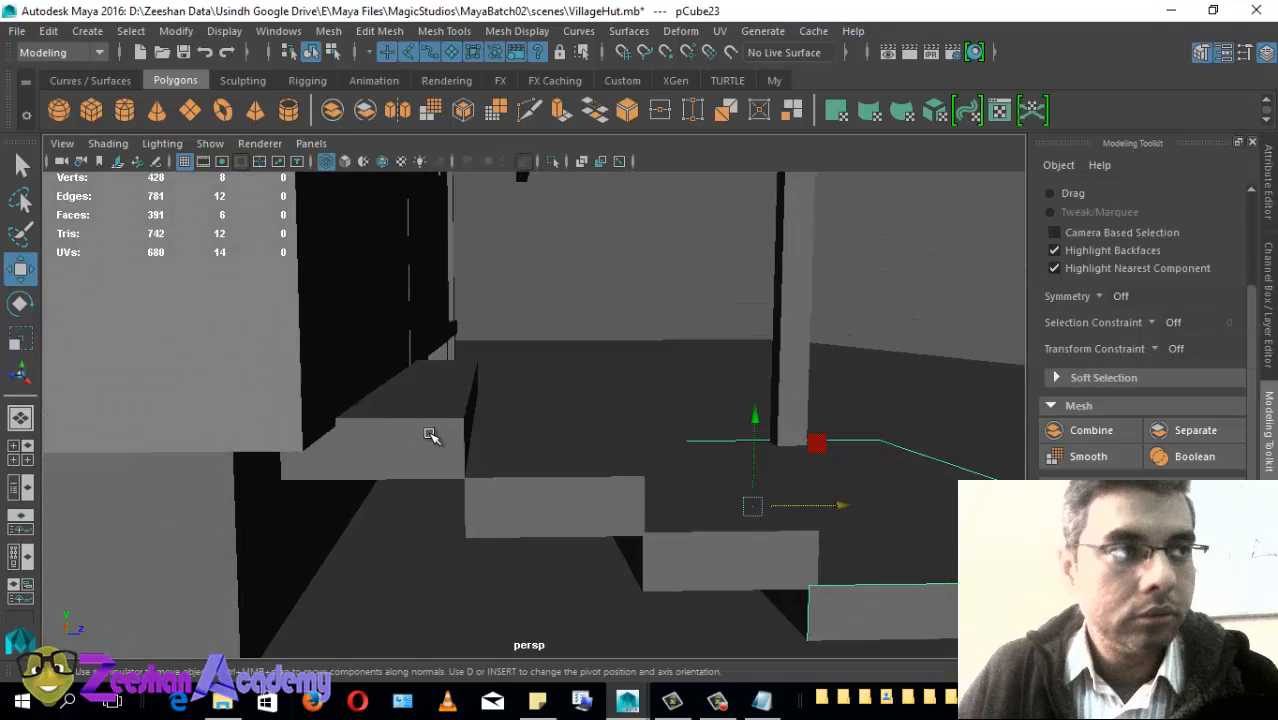
{"action": "left_click_drag", "start_coordinate": [568, 448], "coordinate": [419, 513], "text": "alt"}
{"action": "scroll", "coordinate": [513, 482], "scroll_direction": "up", "scroll_amount": 5}
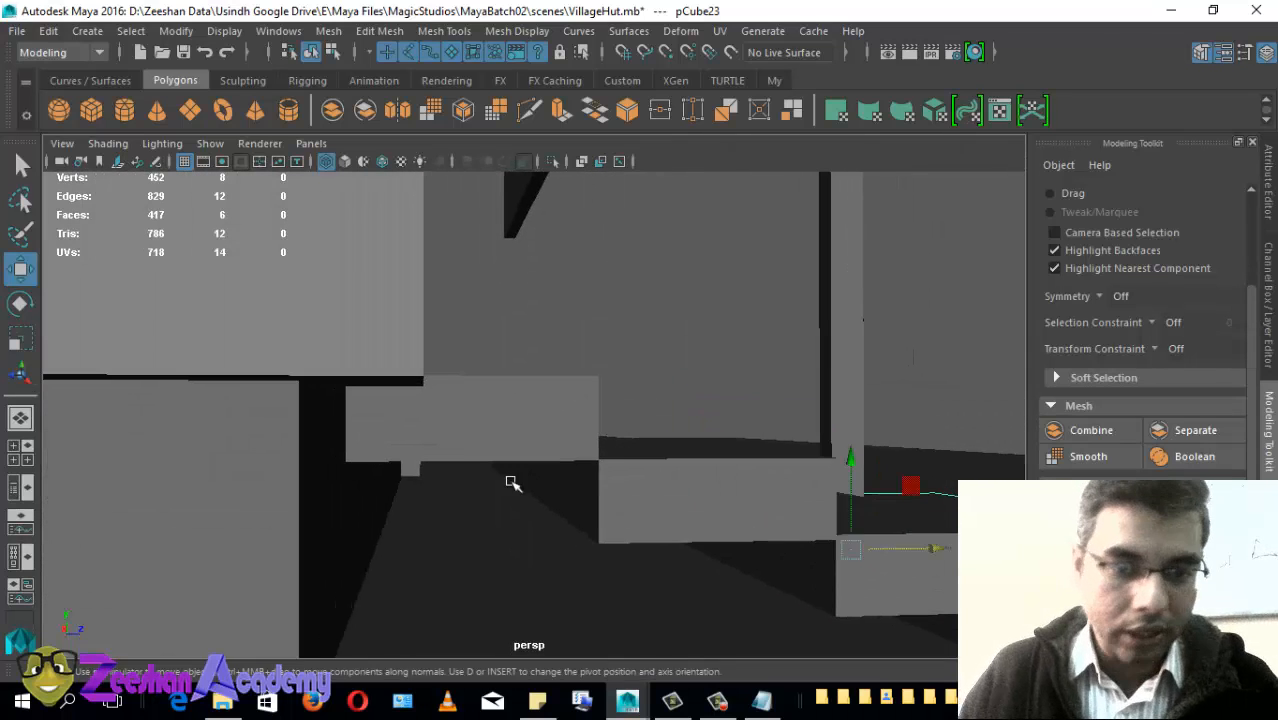
{"action": "left_click_drag", "start_coordinate": [513, 480], "coordinate": [485, 452], "text": "alt"}
{"action": "mouse_move", "coordinate": [363, 444]}
{"action": "left_mouse_down", "text": "alt"}
{"action": "mouse_move", "coordinate": [399, 443]}
{"action": "mouse_move", "coordinate": [373, 430]}
{"action": "left_mouse_up", "text": "alt"}
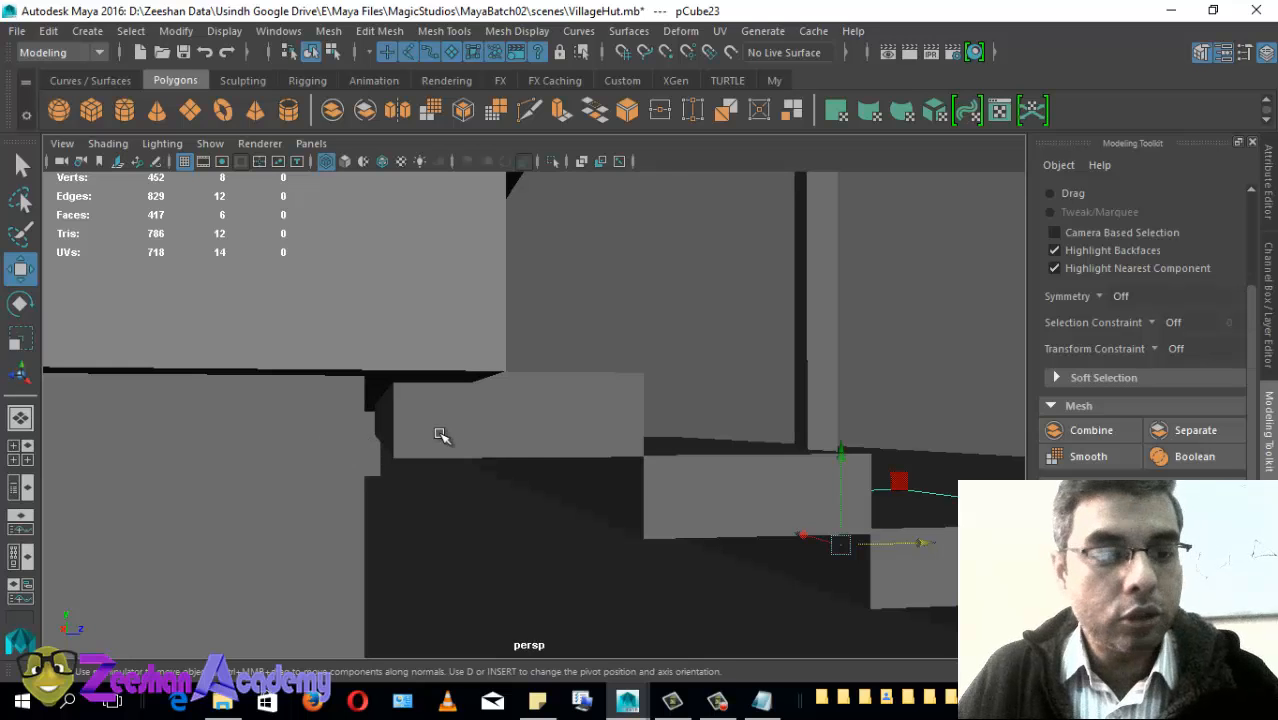
{"action": "left_click_drag", "start_coordinate": [522, 456], "coordinate": [343, 537], "text": "alt"}
{"action": "right_click_drag", "start_coordinate": [473, 500], "coordinate": [150, 390], "text": "alt"}
{"action": "left_click_drag", "start_coordinate": [448, 431], "coordinate": [511, 459], "text": "alt"}
{"action": "right_click_drag", "start_coordinate": [511, 459], "coordinate": [733, 503], "text": "alt"}
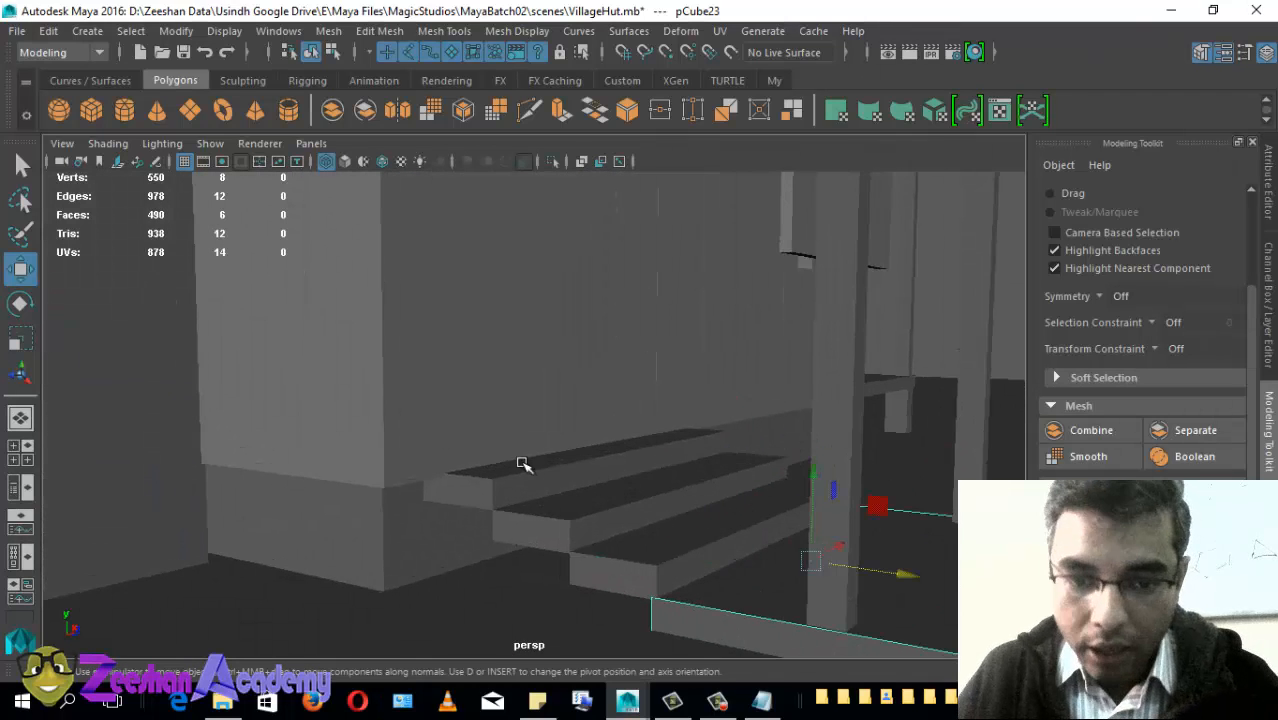
{"action": "left_click_drag", "start_coordinate": [522, 463], "coordinate": [460, 557], "text": "alt"}
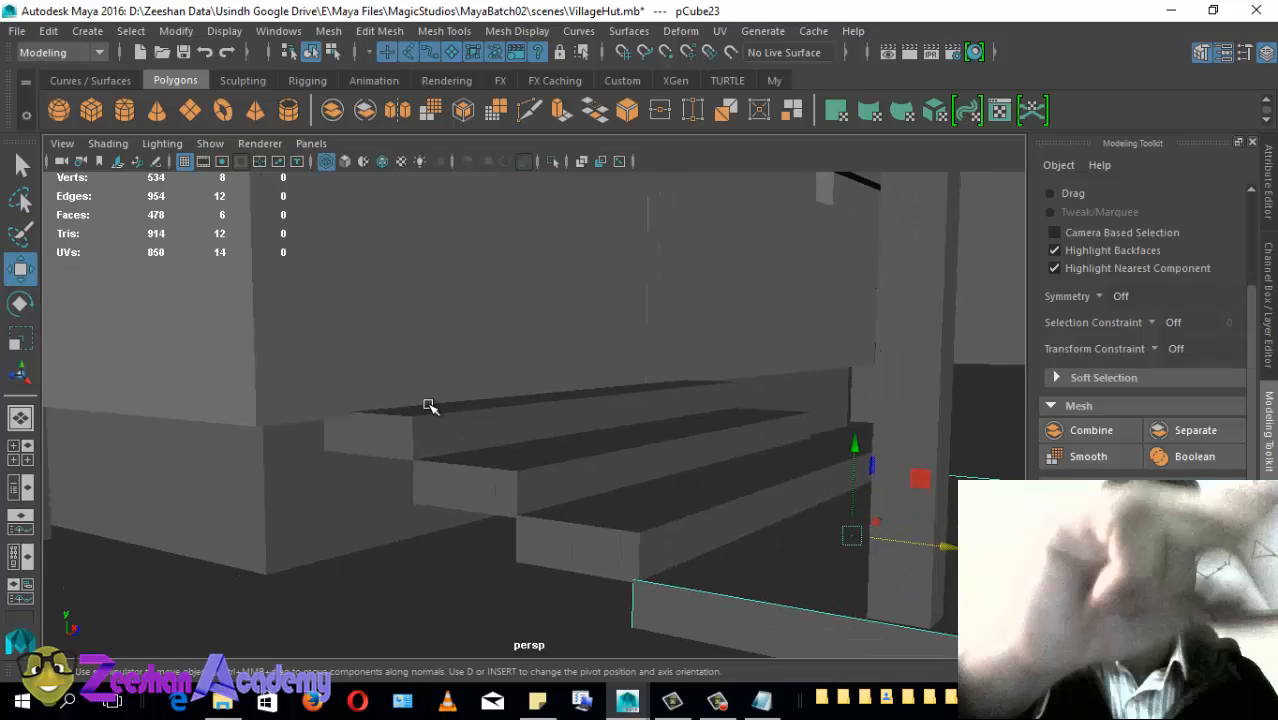
{"action": "left_click_drag", "start_coordinate": [428, 405], "coordinate": [445, 448], "text": "alt"}
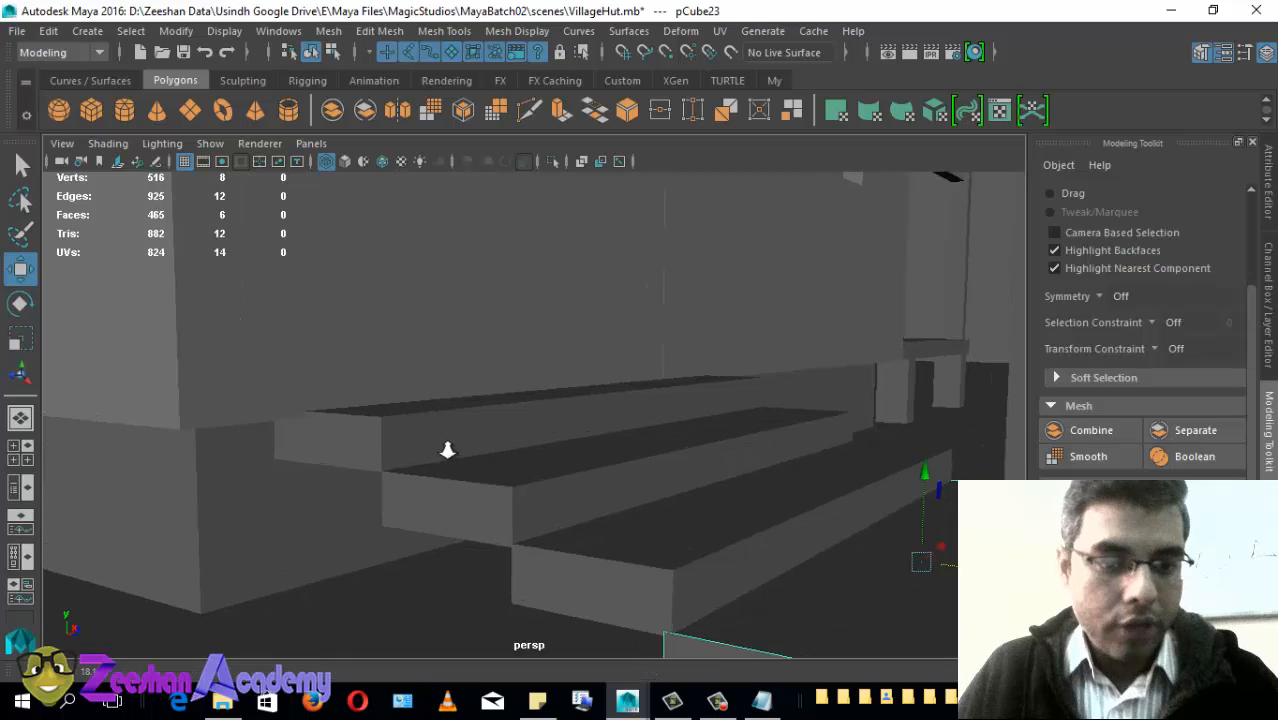
{"action": "left_click_drag", "start_coordinate": [427, 343], "coordinate": [616, 434], "text": "alt"}
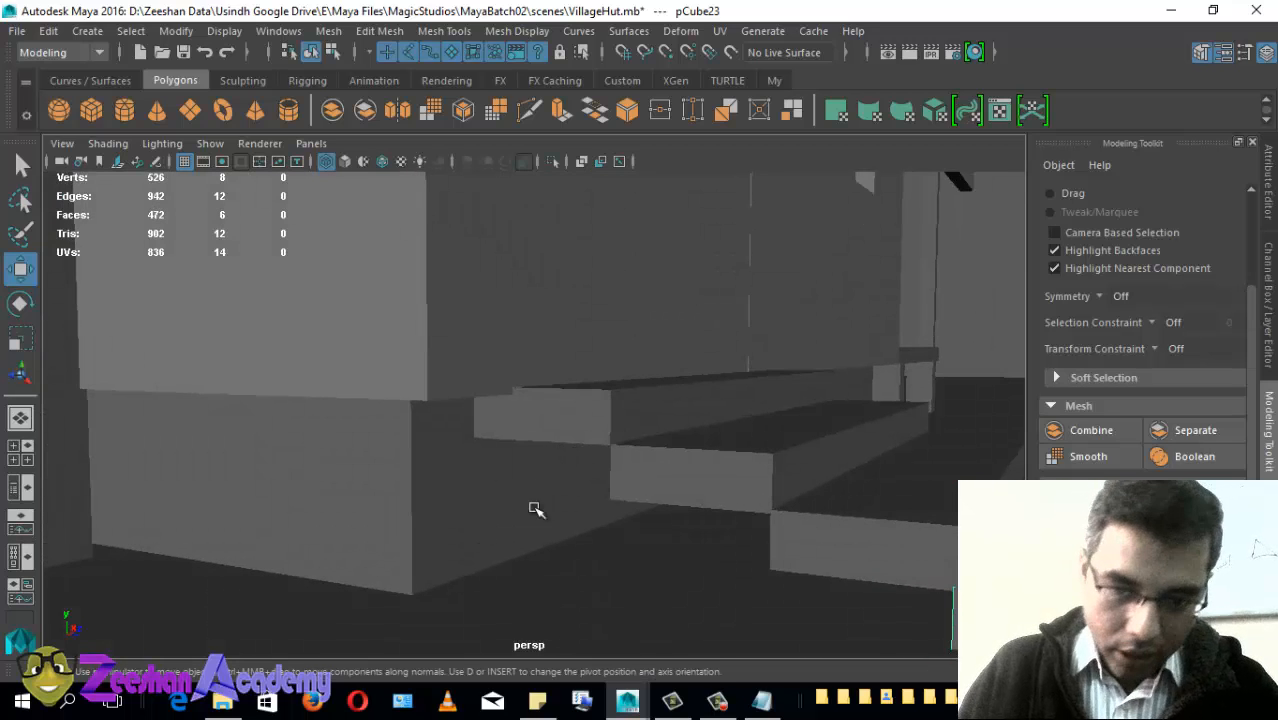
{"action": "left_click_drag", "start_coordinate": [804, 538], "coordinate": [441, 297], "text": "alt"}
{"action": "left_click_drag", "start_coordinate": [820, 414], "coordinate": [537, 387], "text": "alt"}
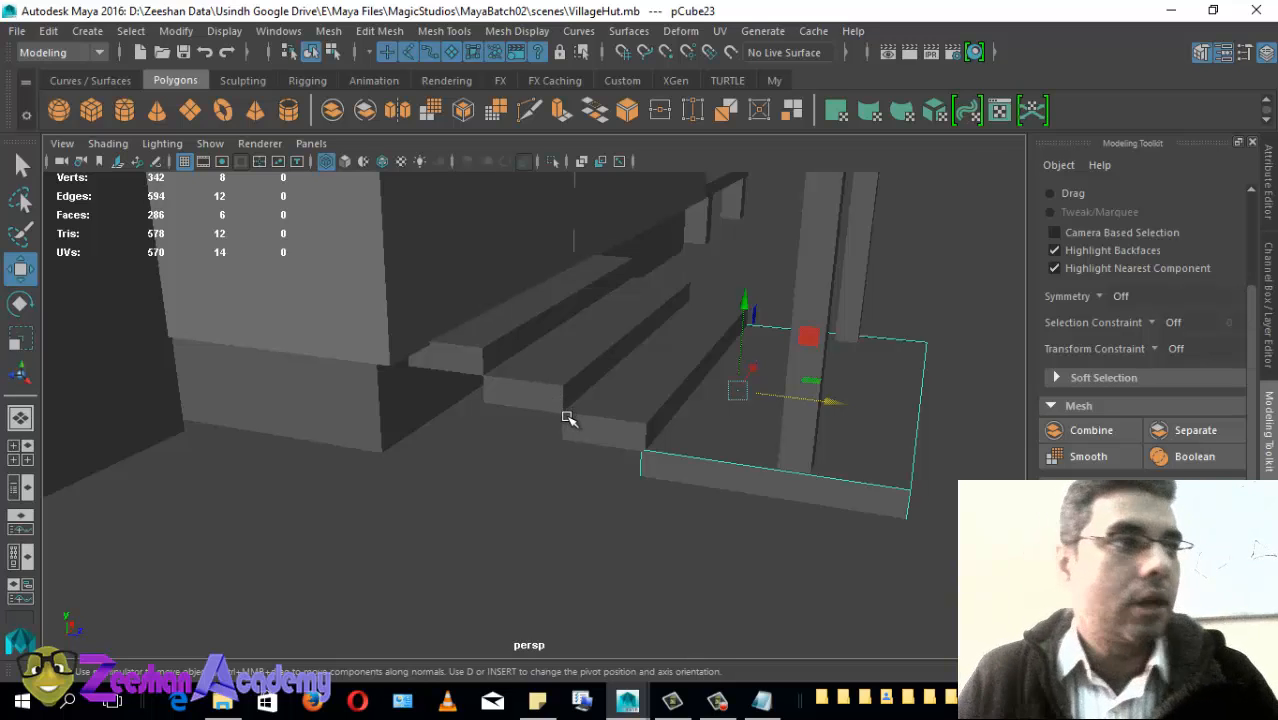
Step: Look around the garage side and the side porch, and view the entrance steps in profile
{"action": "left_click_drag", "start_coordinate": [543, 408], "coordinate": [430, 372], "text": "alt"}
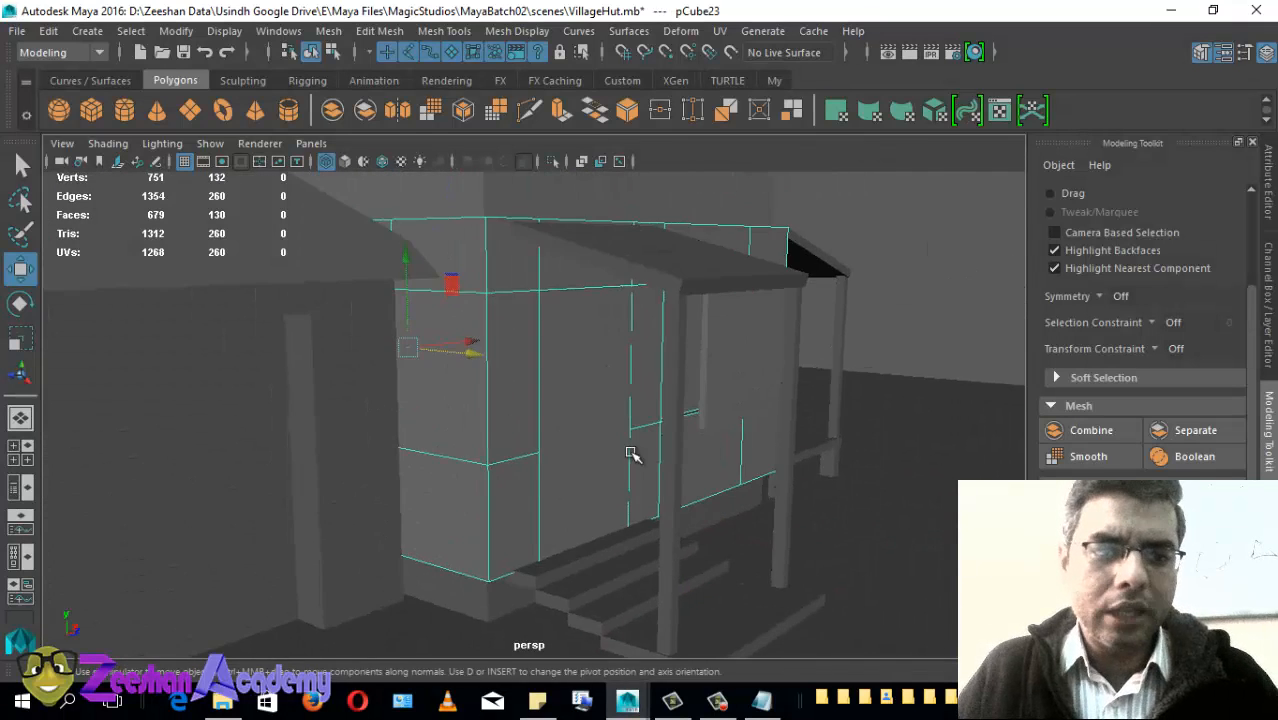
{"action": "left_click_drag", "start_coordinate": [631, 455], "coordinate": [663, 384], "text": "alt"}
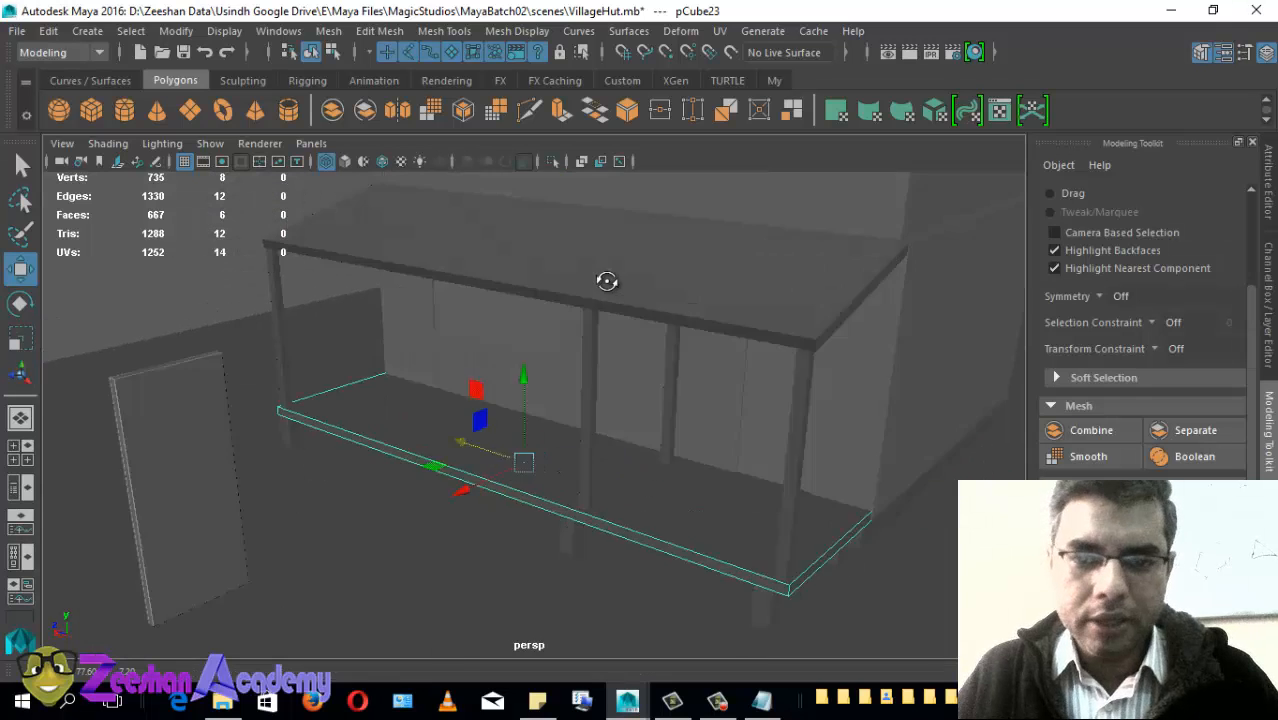
{"action": "left_click_drag", "start_coordinate": [605, 277], "coordinate": [739, 461], "text": "alt"}
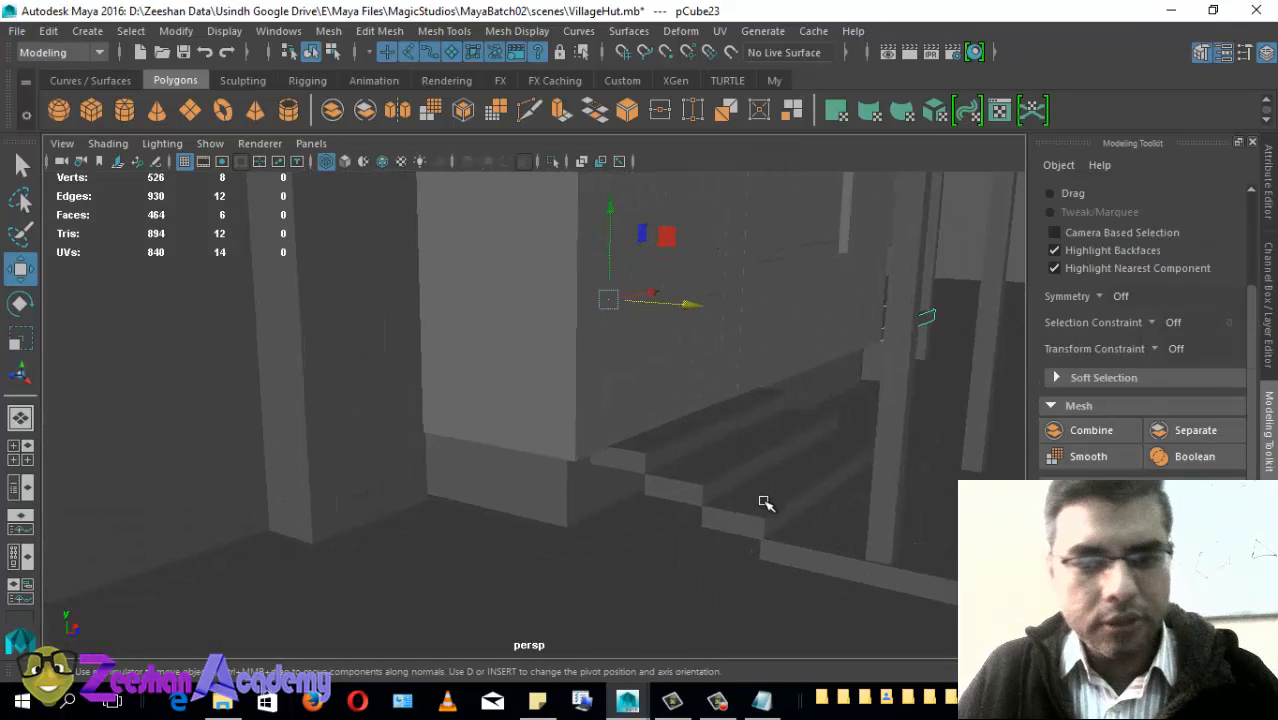
{"action": "left_click_drag", "start_coordinate": [786, 537], "coordinate": [597, 437], "text": "alt"}
{"action": "left_click_drag", "start_coordinate": [673, 400], "coordinate": [600, 432], "text": "alt"}
{"action": "scroll", "coordinate": [392, 394], "scroll_direction": "up", "scroll_amount": 3}
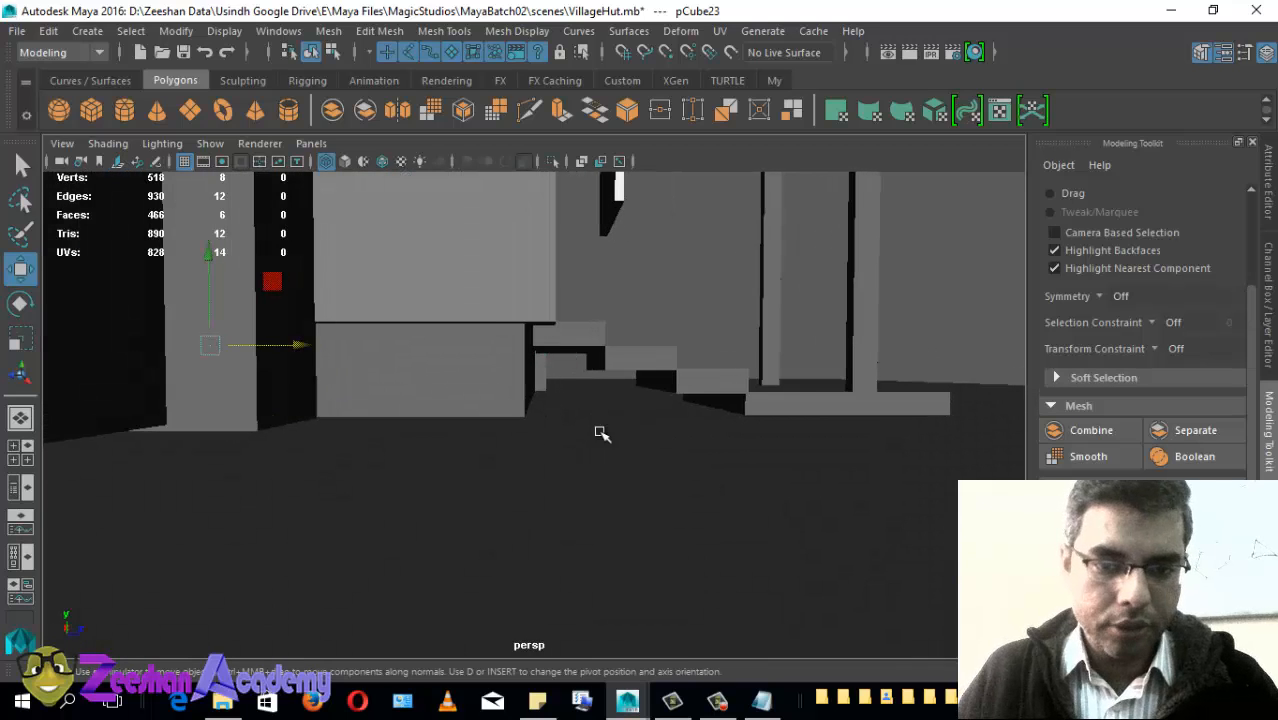
{"action": "left_click_drag", "start_coordinate": [690, 379], "coordinate": [657, 390], "text": "alt"}
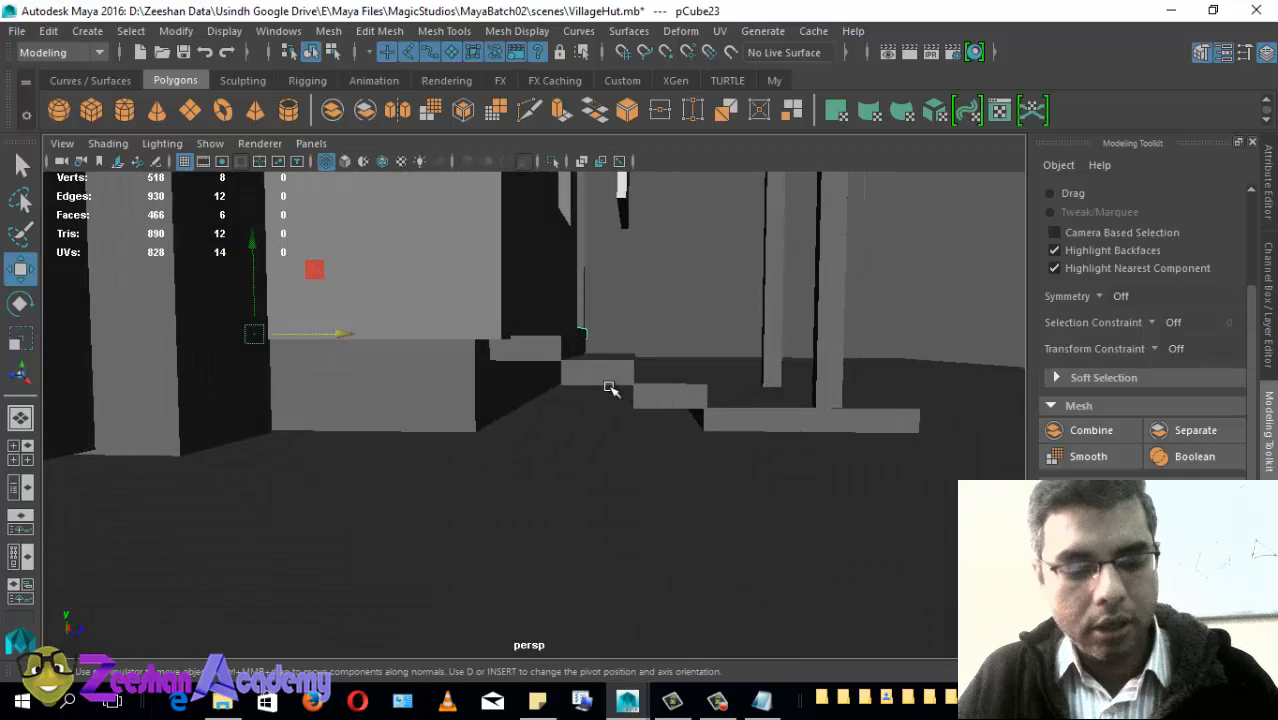
{"action": "left_click_drag", "start_coordinate": [532, 405], "coordinate": [465, 400], "text": "alt"}
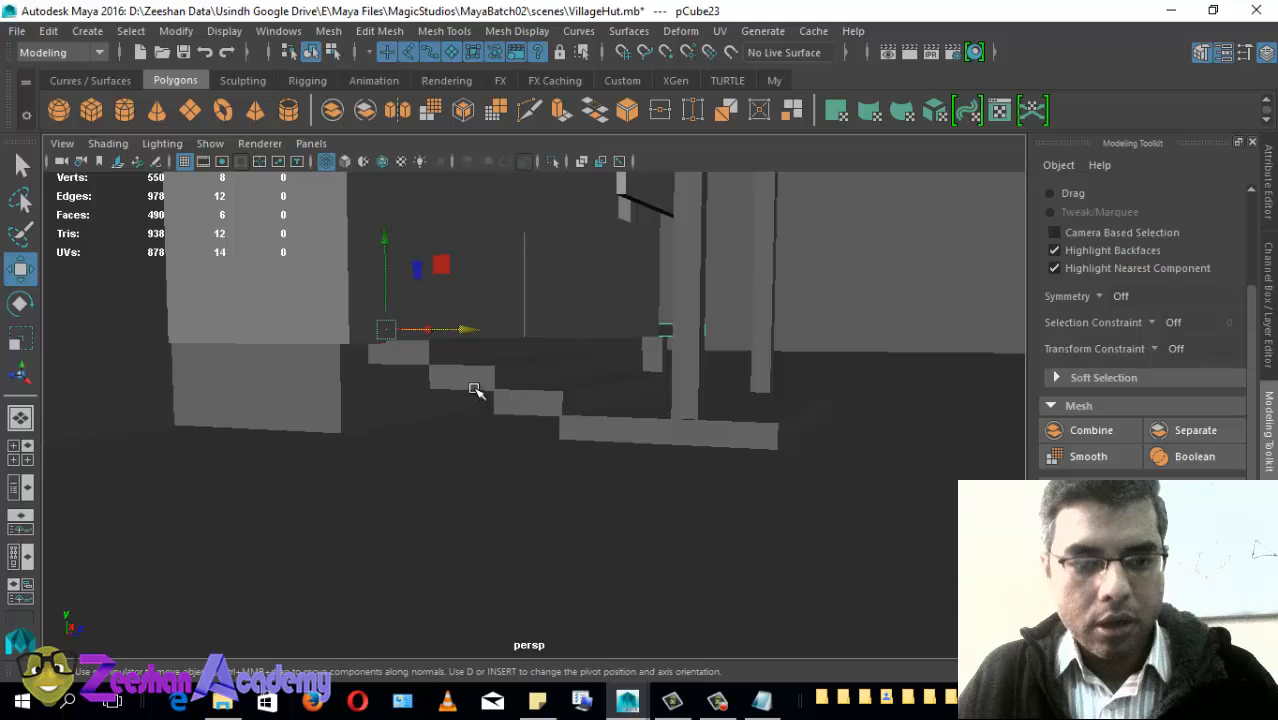
Step: Switch to the enlarged side view and make a copy of the middle entrance step directly below it
{"action": "key", "text": "space"}
{"action": "key", "text": "space"}
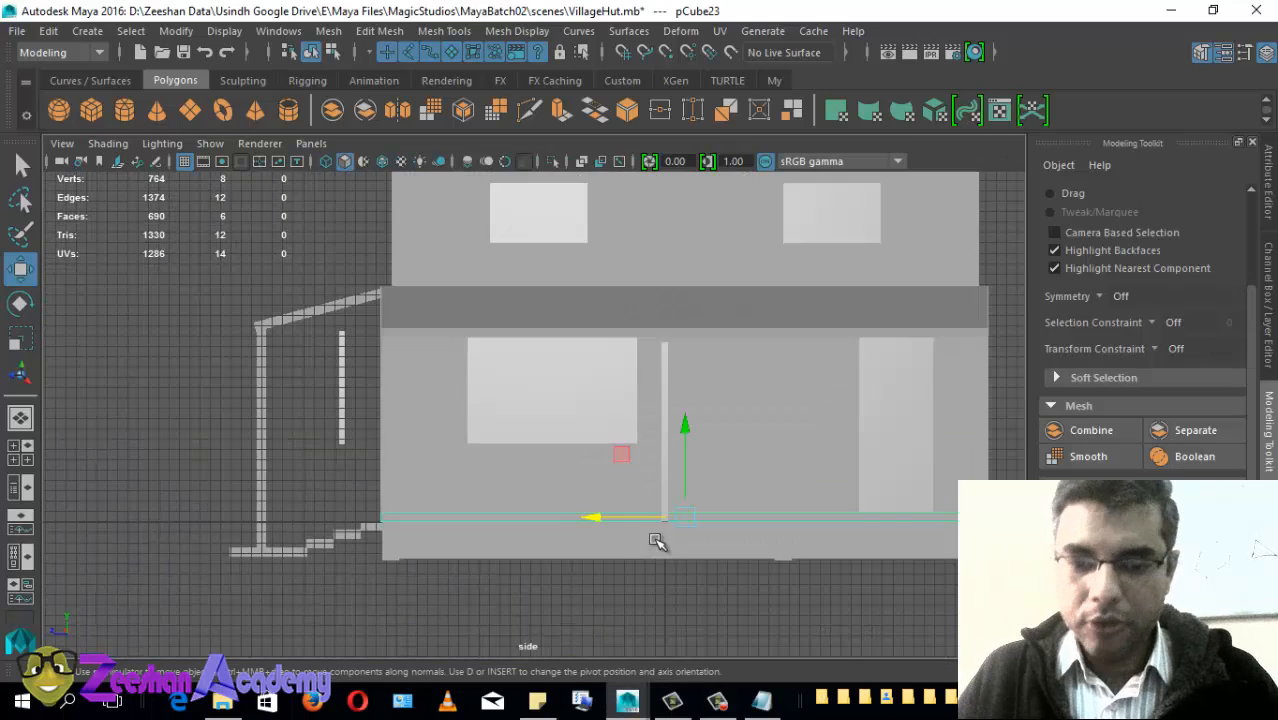
{"action": "scroll", "coordinate": [359, 536], "scroll_direction": "up", "scroll_amount": 10}
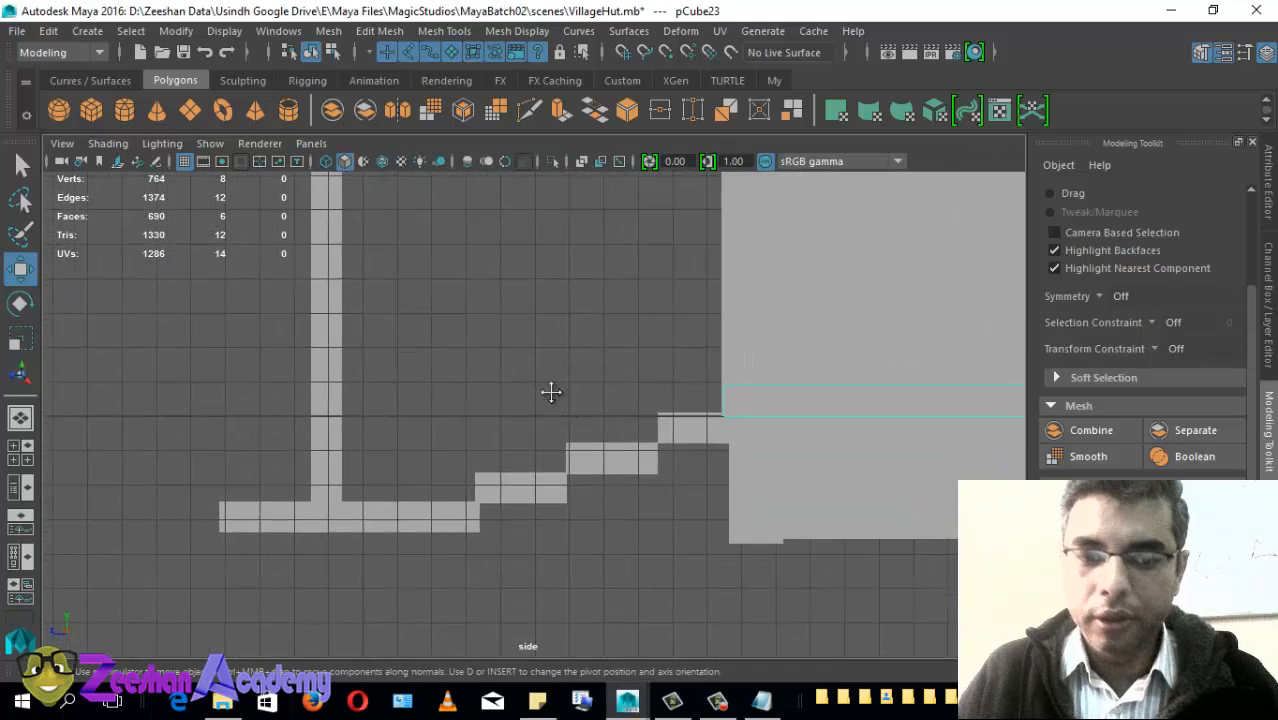
{"action": "left_click", "coordinate": [573, 401]}
{"action": "scroll", "coordinate": [600, 430], "scroll_direction": "up", "scroll_amount": 3}
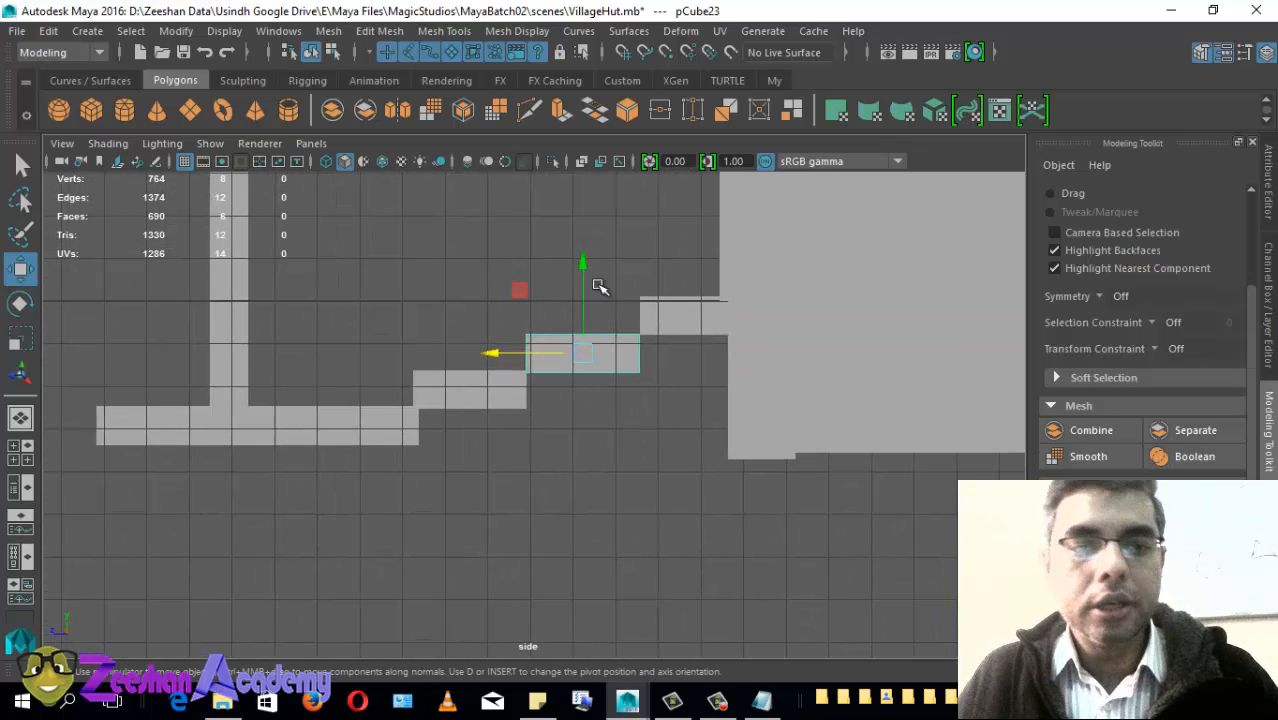
{"action": "left_click_drag", "start_coordinate": [583, 265], "coordinate": [604, 332], "text": "shift"}
Step: Switch to the Maya Shortcuts note in Notepad and correct the Duplicate entry to read "Duplicate (copy+Paste)"
{"action": "key", "text": "alt+Tab"}
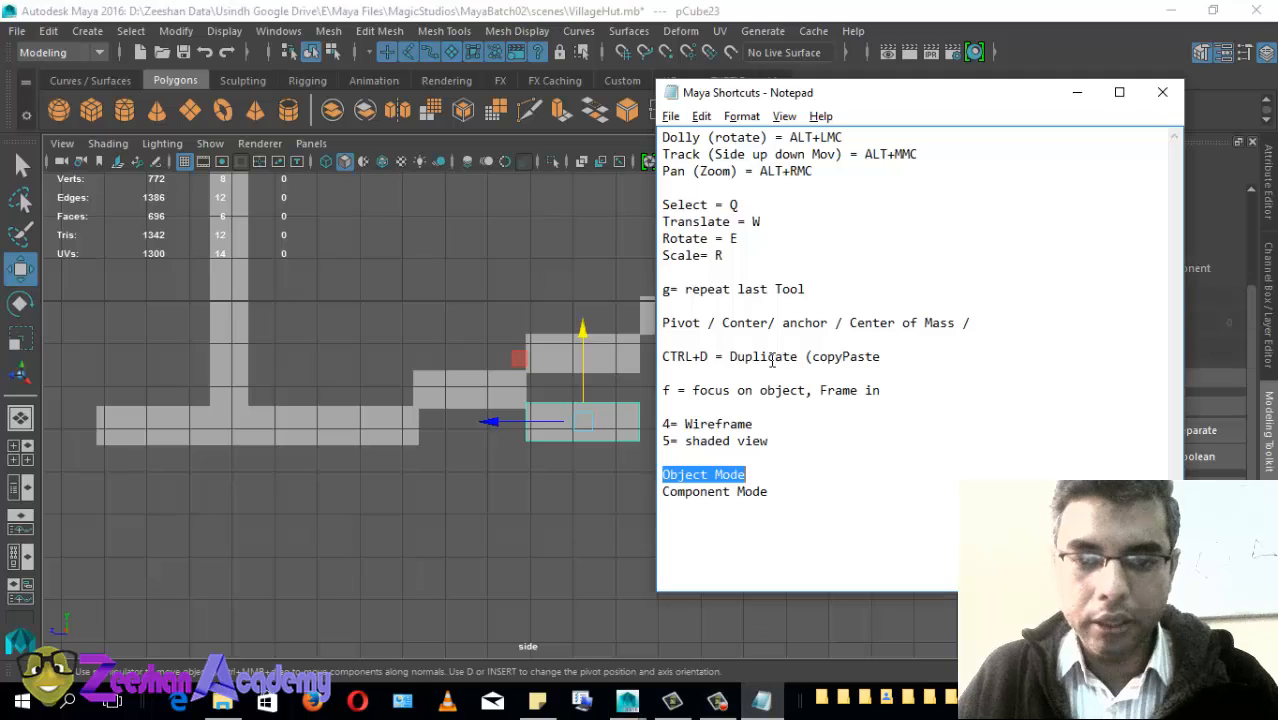
{"action": "left_click", "coordinate": [890, 366]}
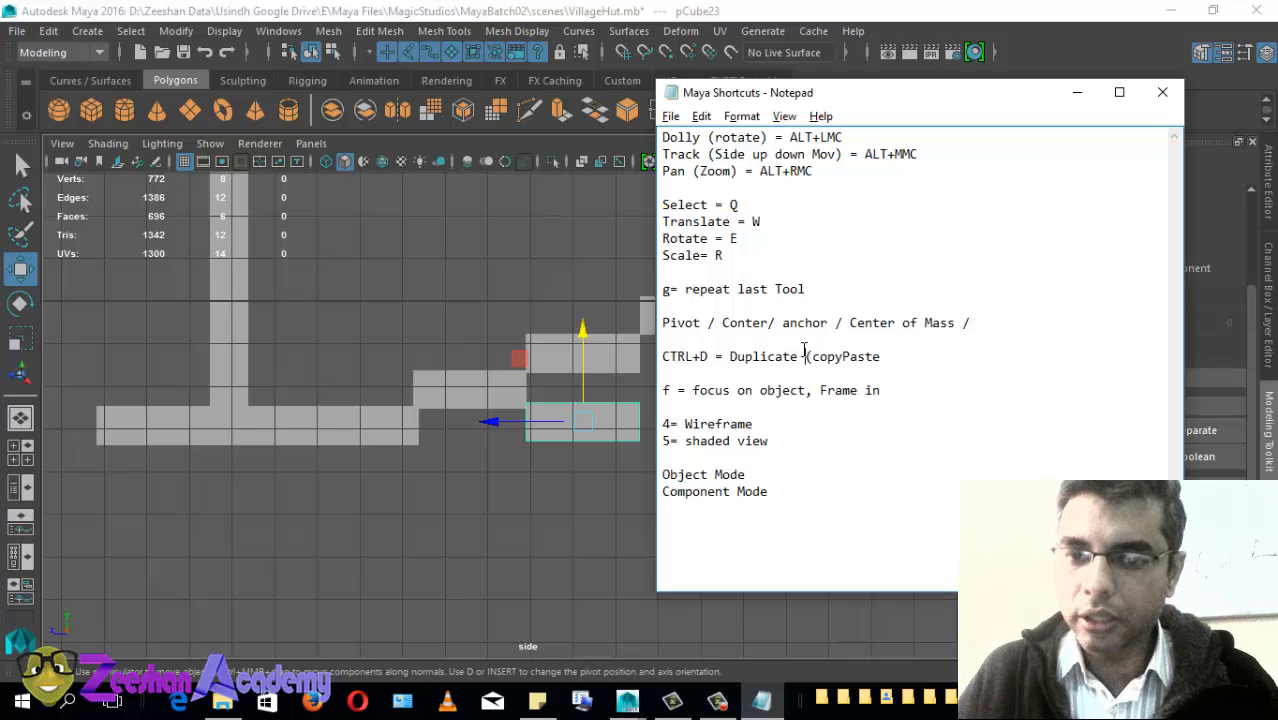
{"action": "left_click_drag", "start_coordinate": [881, 356], "coordinate": [663, 362]}
{"action": "left_click", "coordinate": [890, 360]}
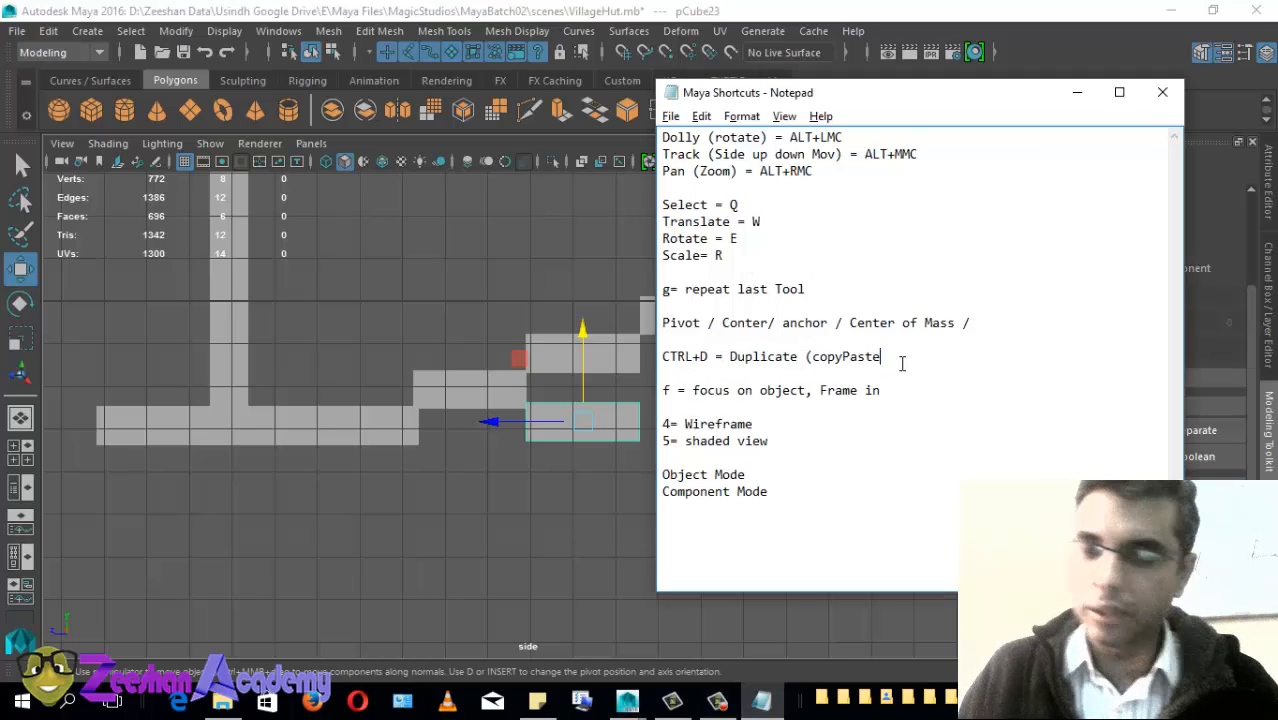
{"action": "type", "text": ")"}
{"action": "key", "text": "alt"}
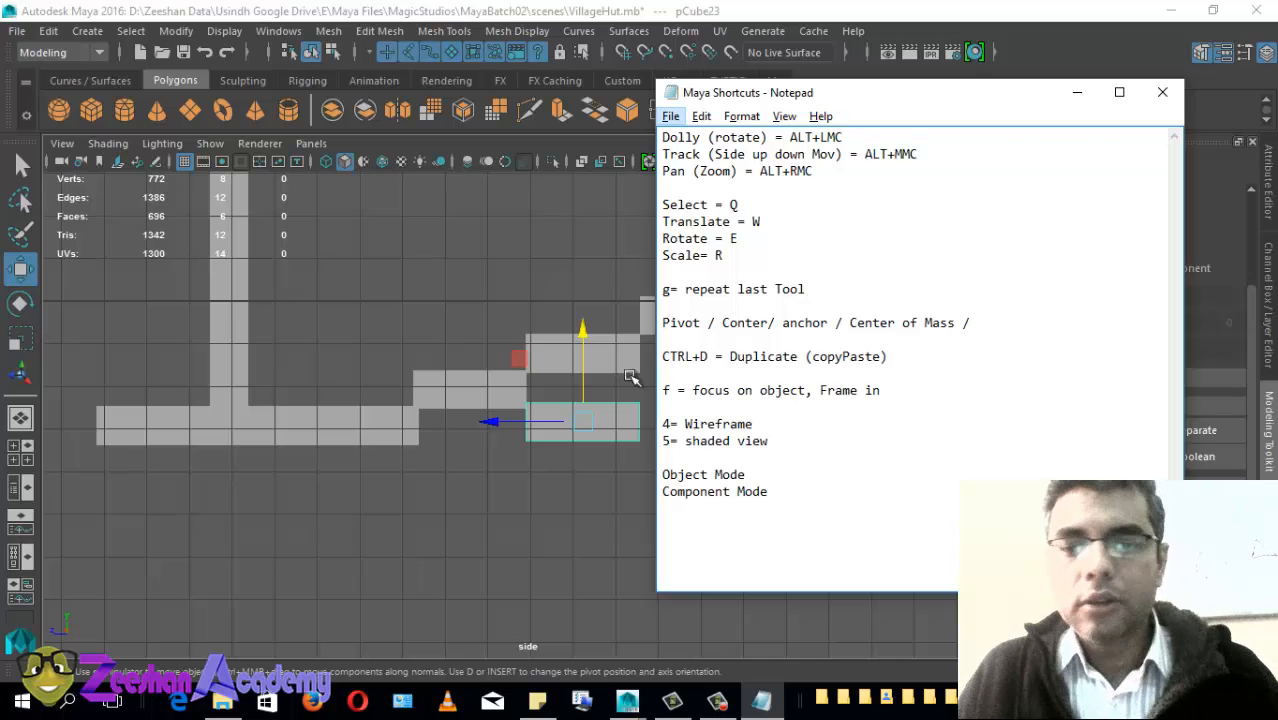
{"action": "left_click", "coordinate": [843, 356]}
{"action": "type", "text": "+"}
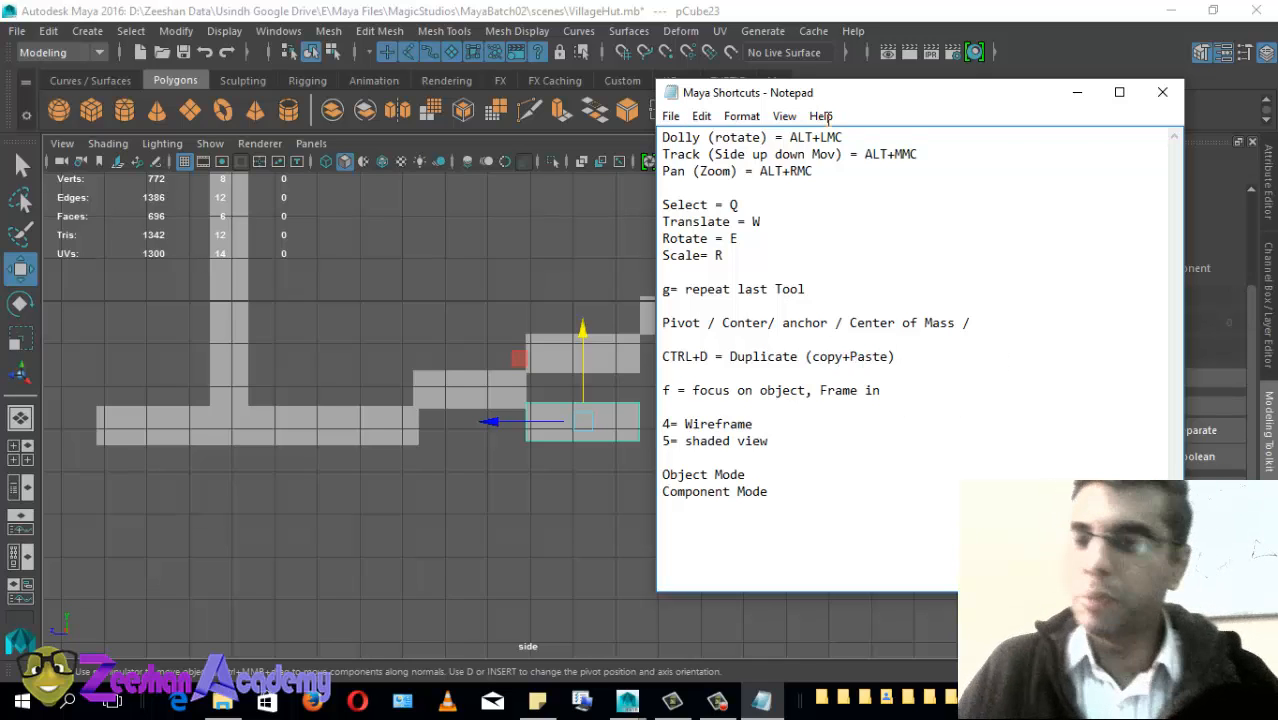
Step: Switch back to Maya and delete the copy placed below the middle entrance step
{"action": "key", "text": "alt+Tab"}
{"action": "middle_click_drag", "start_coordinate": [540, 372], "coordinate": [474, 374], "text": "alt"}
{"action": "key", "text": "Delete"}
Step: Duplicate the middle entrance step and move the copy straight down along the Y axis, just below the original
{"action": "left_click", "coordinate": [495, 374]}
{"action": "middle_click_drag", "start_coordinate": [520, 461], "coordinate": [567, 484], "text": "alt"}
{"action": "scroll", "coordinate": [567, 484], "scroll_direction": "up", "scroll_amount": 1}
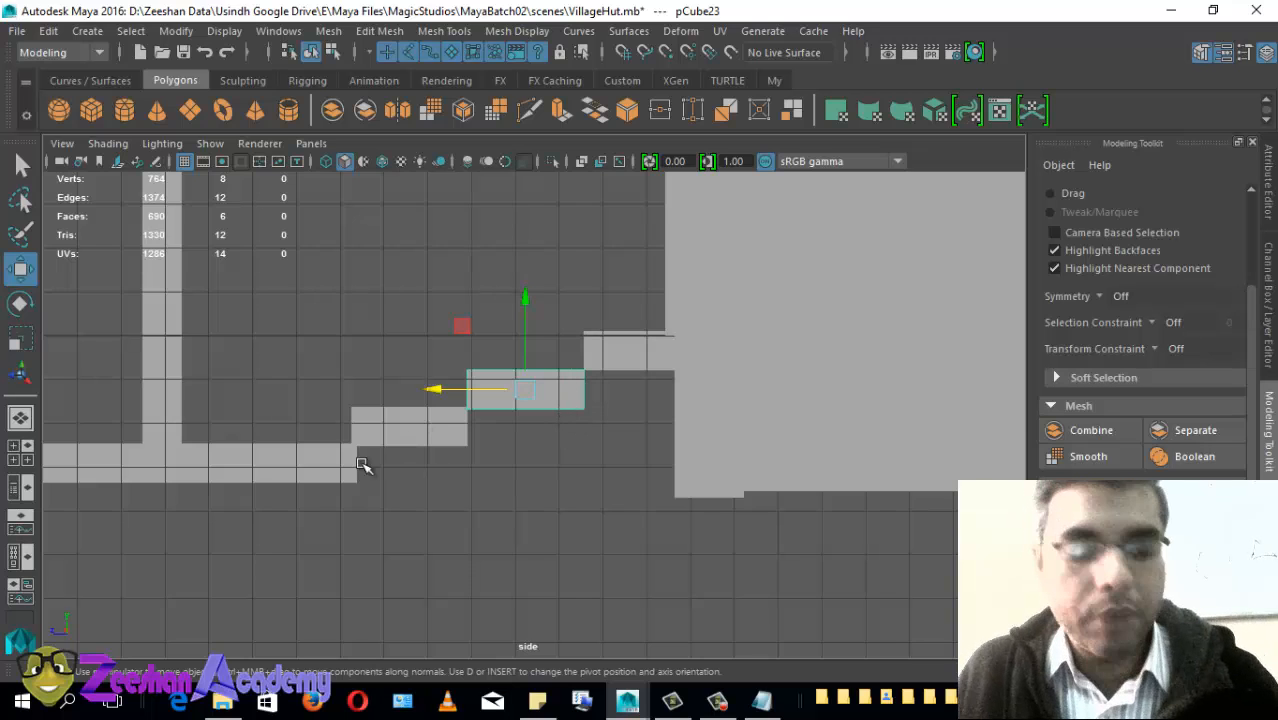
{"action": "key", "text": "ctrl+d"}
{"action": "right_click_drag", "start_coordinate": [456, 429], "coordinate": [579, 460], "text": "alt"}
{"action": "middle_click_drag", "start_coordinate": [579, 460], "coordinate": [664, 423], "text": "alt"}
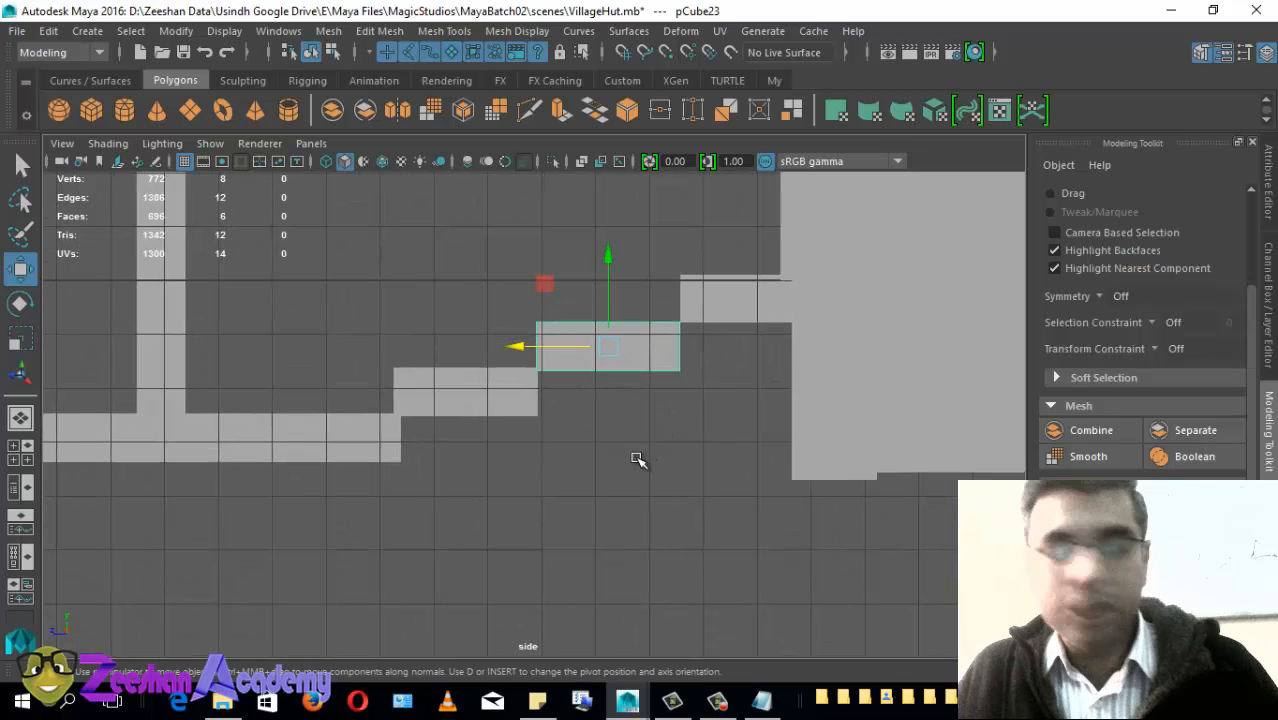
{"action": "left_click_drag", "start_coordinate": [607, 252], "coordinate": [614, 308]}
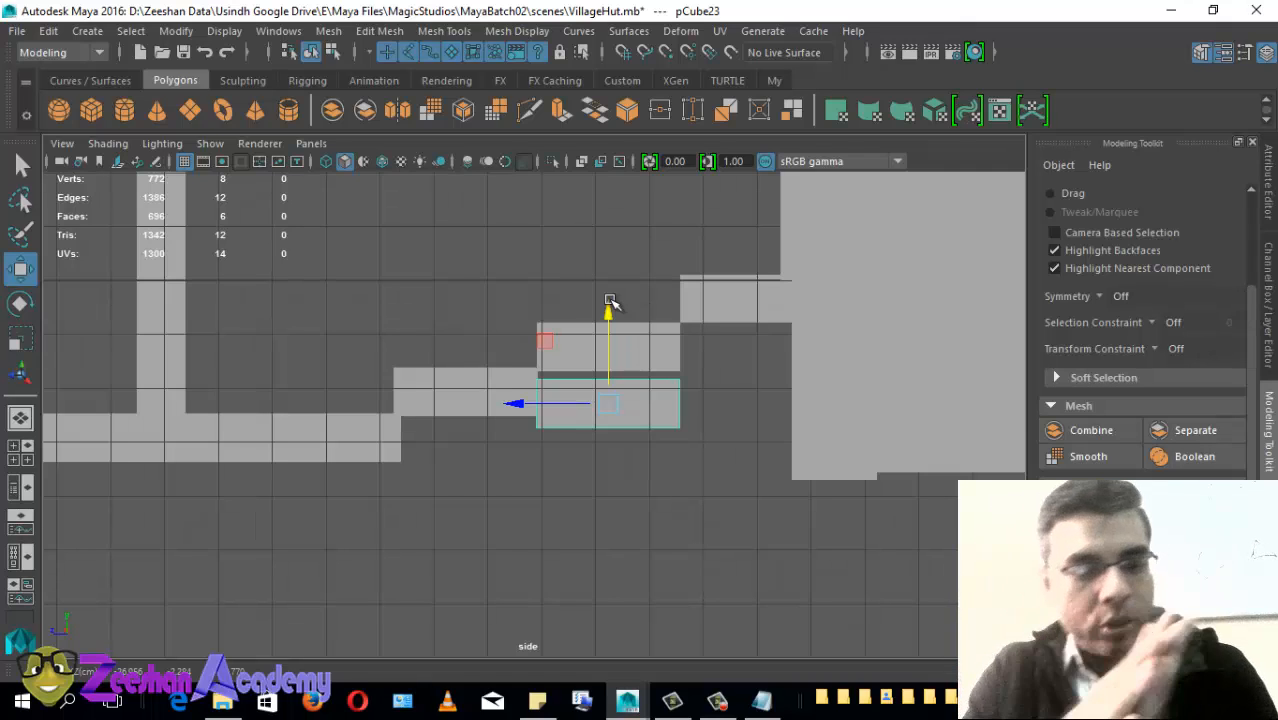
Step: Lower the duplicated step further along the Y axis, leaving a clear gap beneath the middle entrance step
{"action": "scroll", "coordinate": [620, 314], "scroll_direction": "up", "scroll_amount": 2}
{"action": "middle_click_drag", "start_coordinate": [647, 405], "coordinate": [596, 405], "text": "alt"}
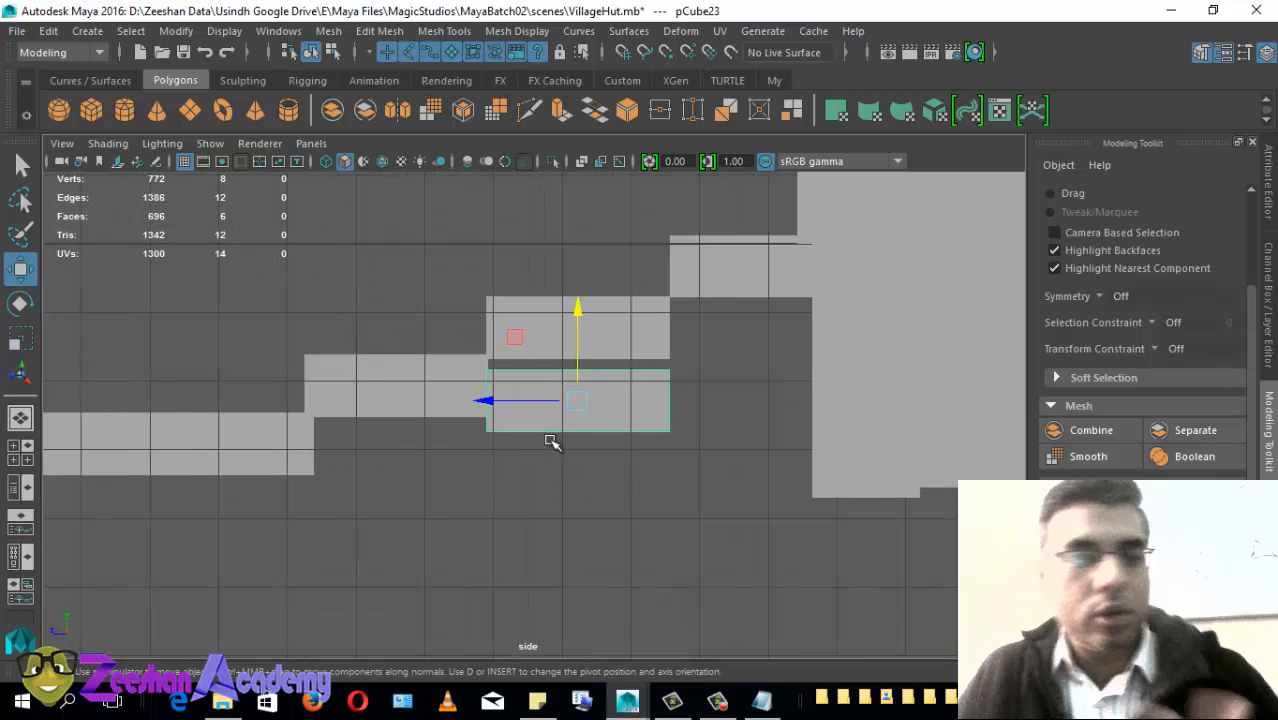
{"action": "scroll", "coordinate": [582, 466], "scroll_direction": "down", "scroll_amount": 2}
{"action": "middle_click_drag", "start_coordinate": [631, 427], "coordinate": [778, 383], "text": "alt"}
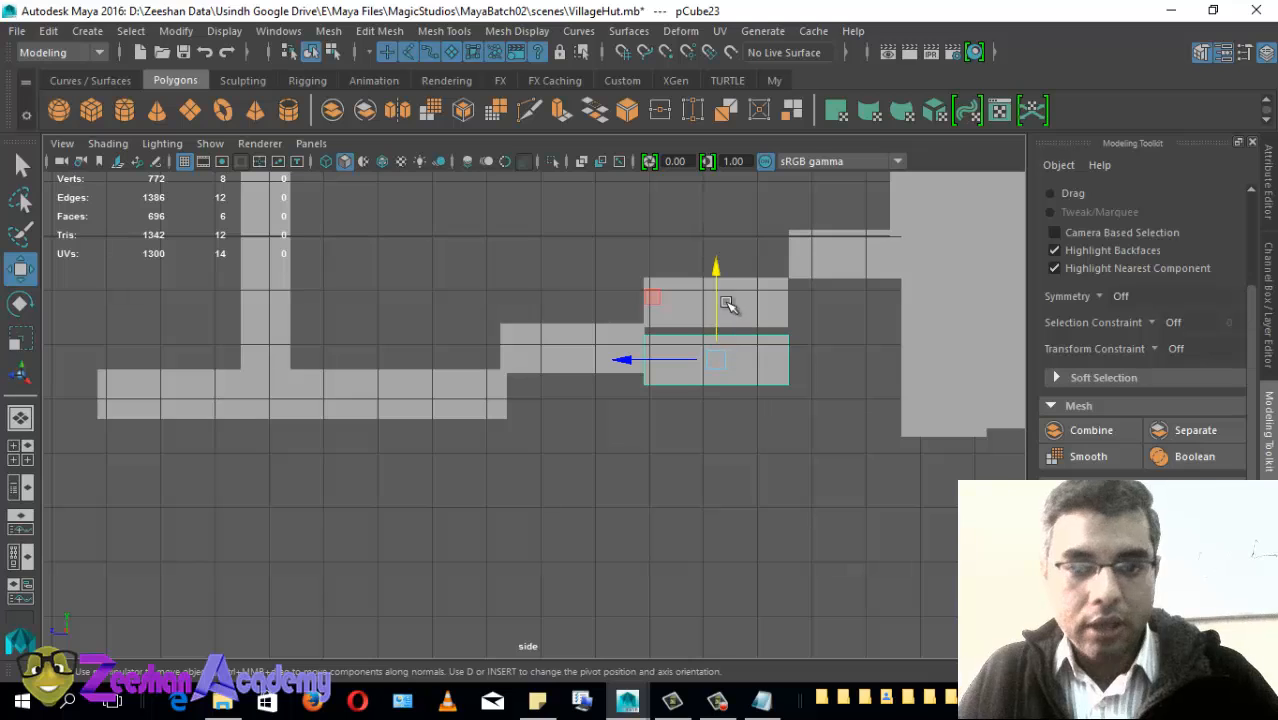
{"action": "left_click_drag", "start_coordinate": [716, 273], "coordinate": [717, 307]}
{"action": "middle_click_drag", "start_coordinate": [720, 403], "coordinate": [720, 418], "text": "alt"}
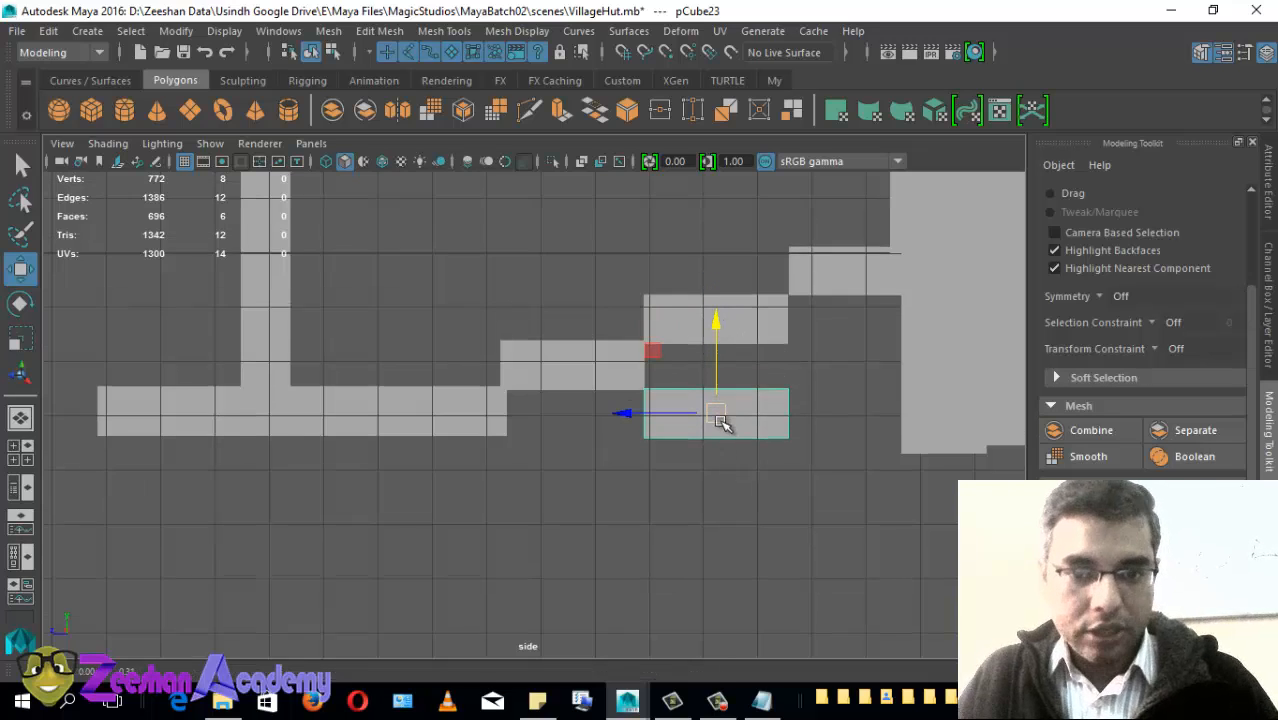
Step: Enable multi-component selection on the duplicated step block, picking its house-side corner vertices and its side face
{"action": "right_click_drag", "start_coordinate": [779, 401], "coordinate": [772, 162]}
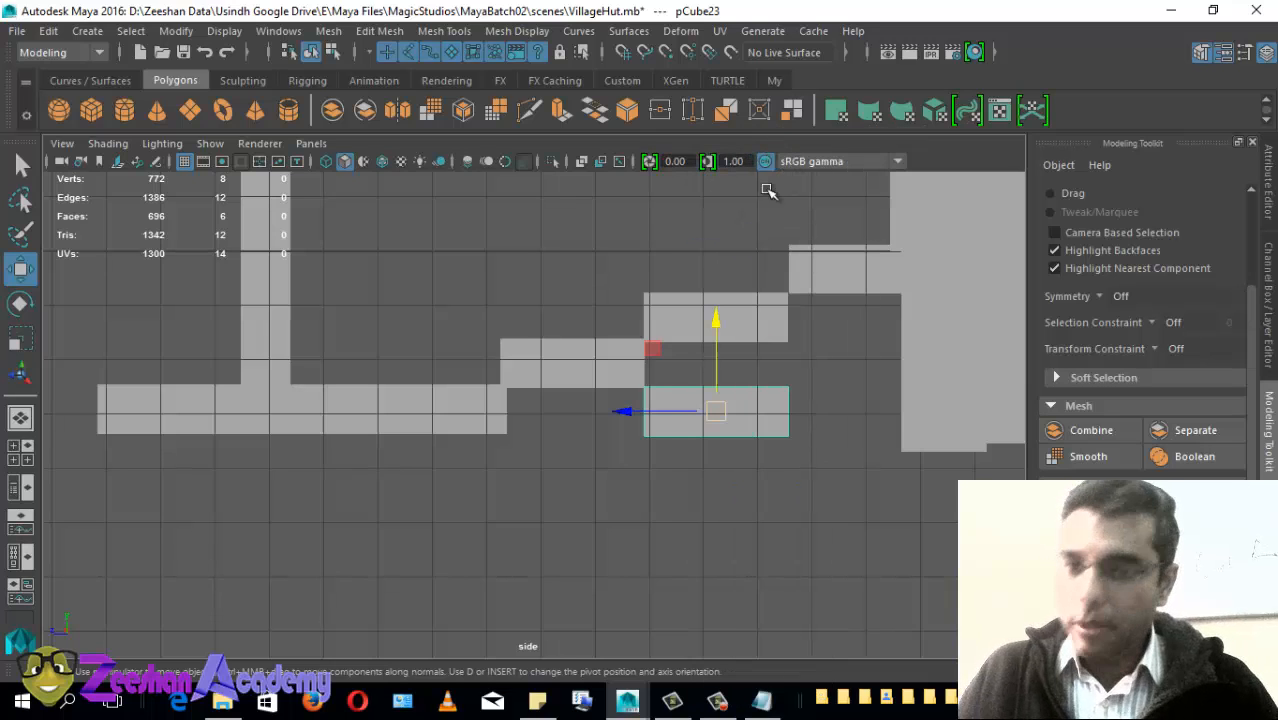
{"action": "left_click", "coordinate": [1262, 218]}
{"action": "left_click", "coordinate": [1263, 388]}
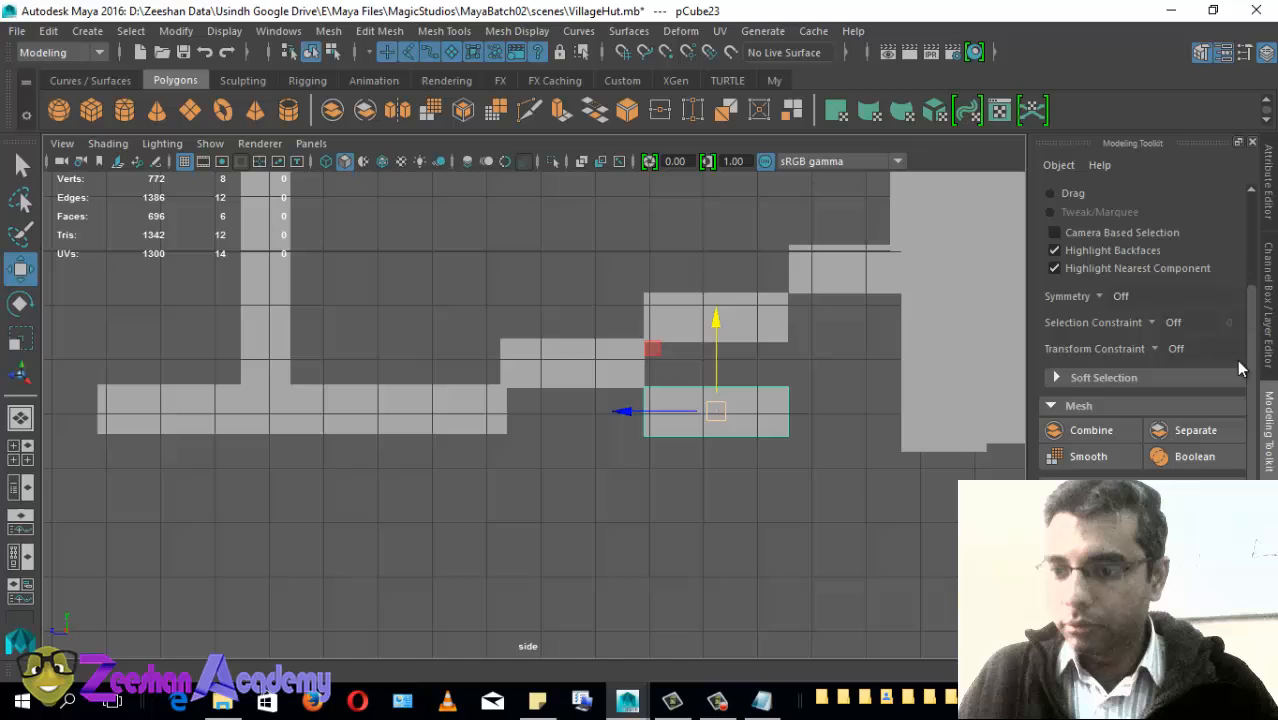
{"action": "left_click", "coordinate": [1250, 207]}
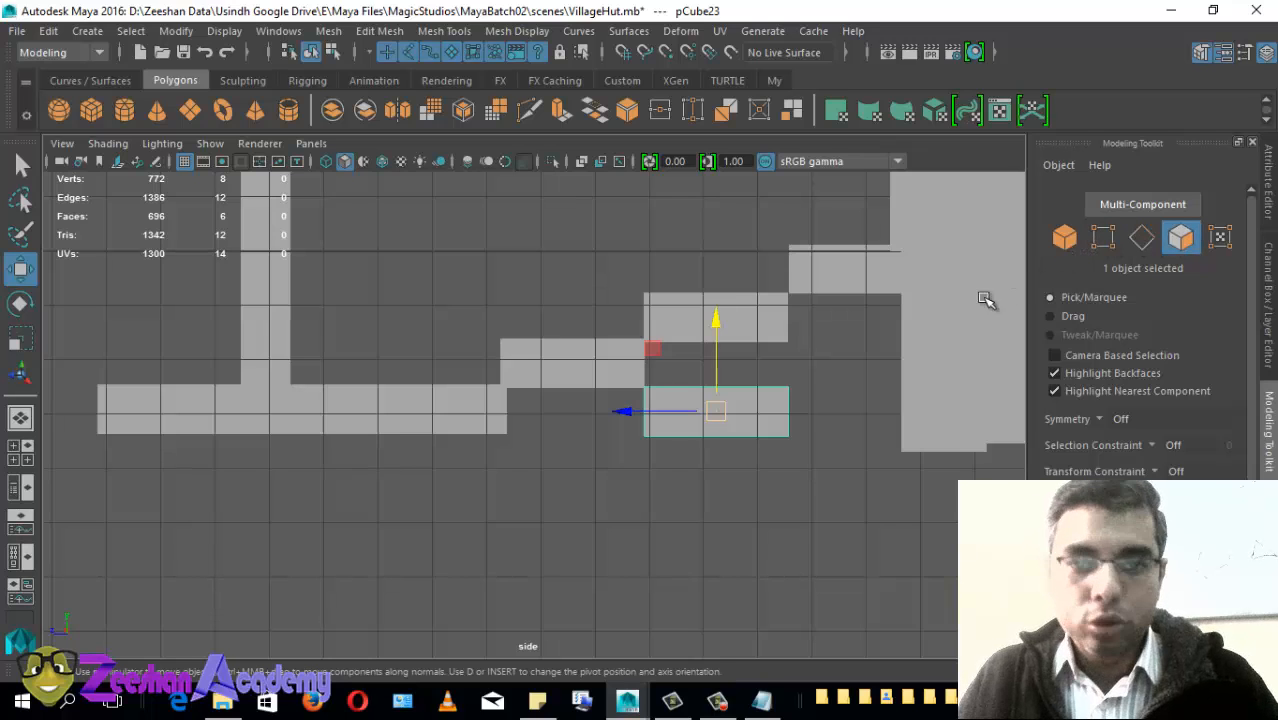
{"action": "middle_click_drag", "start_coordinate": [668, 334], "coordinate": [582, 330], "text": "alt"}
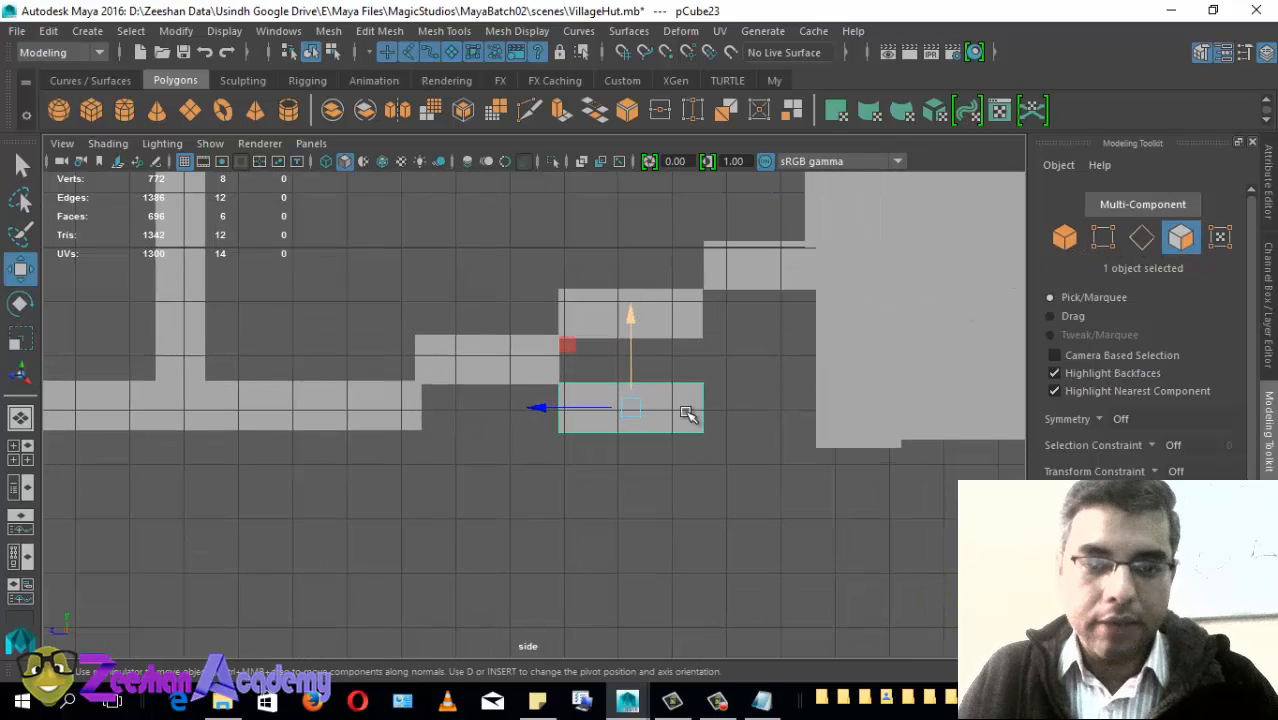
{"action": "right_click_drag", "start_coordinate": [686, 412], "coordinate": [694, 162]}
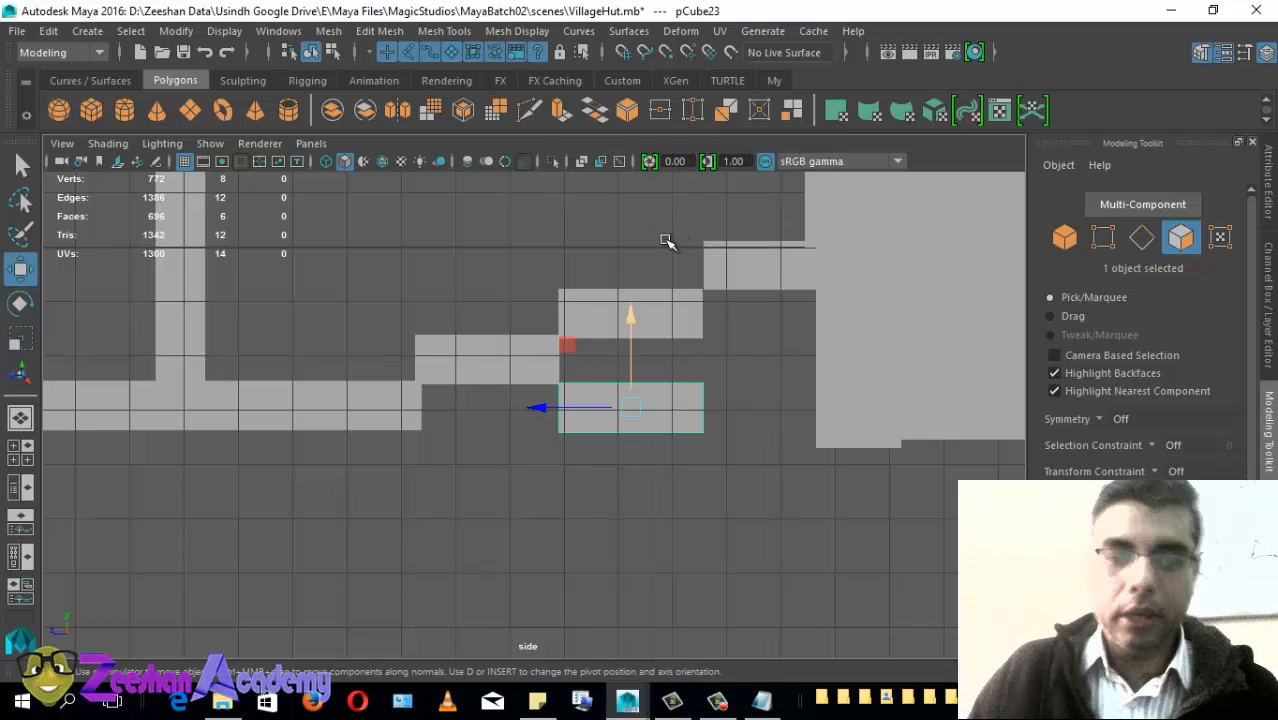
{"action": "right_click_drag", "start_coordinate": [685, 419], "coordinate": [740, 192]}
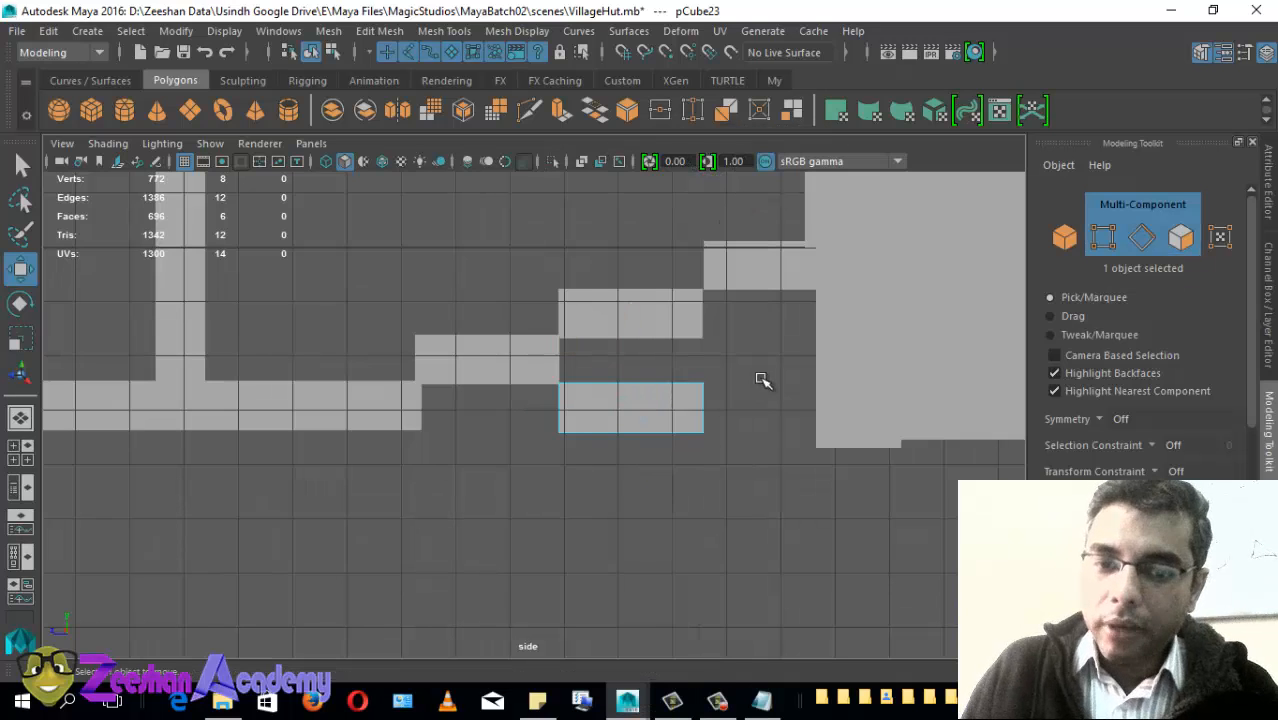
{"action": "left_click_drag", "start_coordinate": [722, 374], "coordinate": [690, 411]}
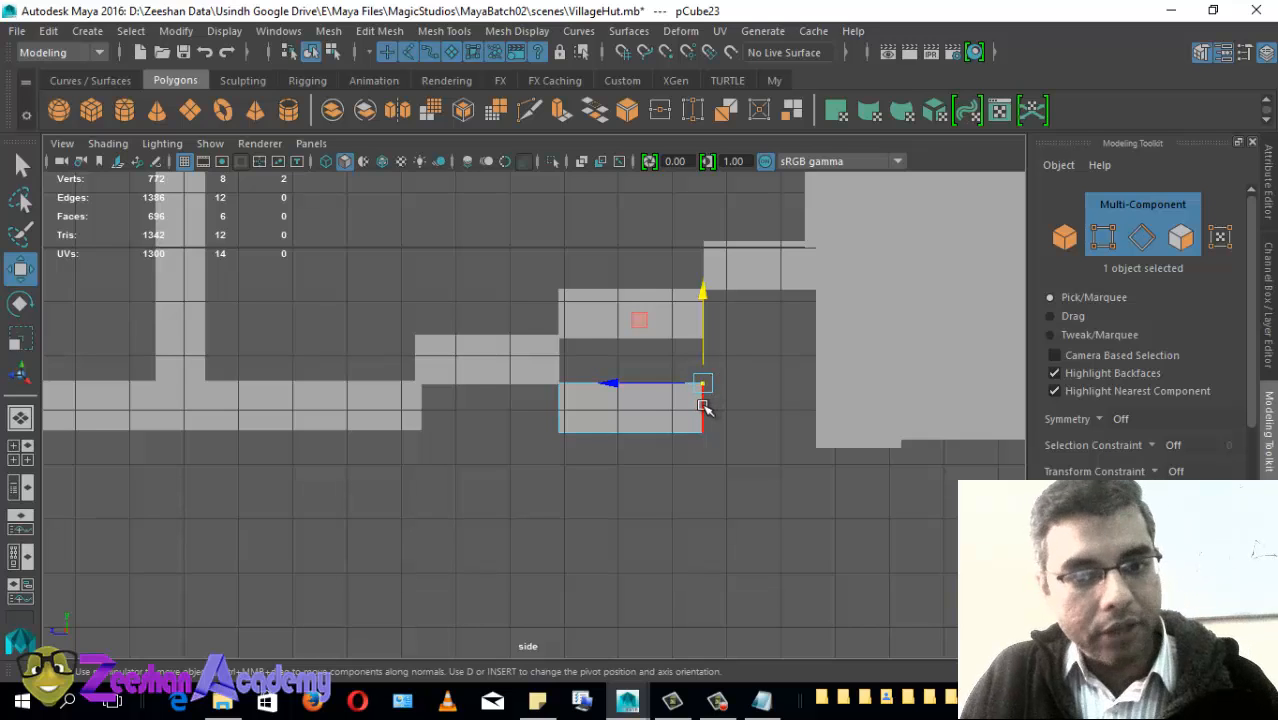
{"action": "left_click", "coordinate": [588, 420]}
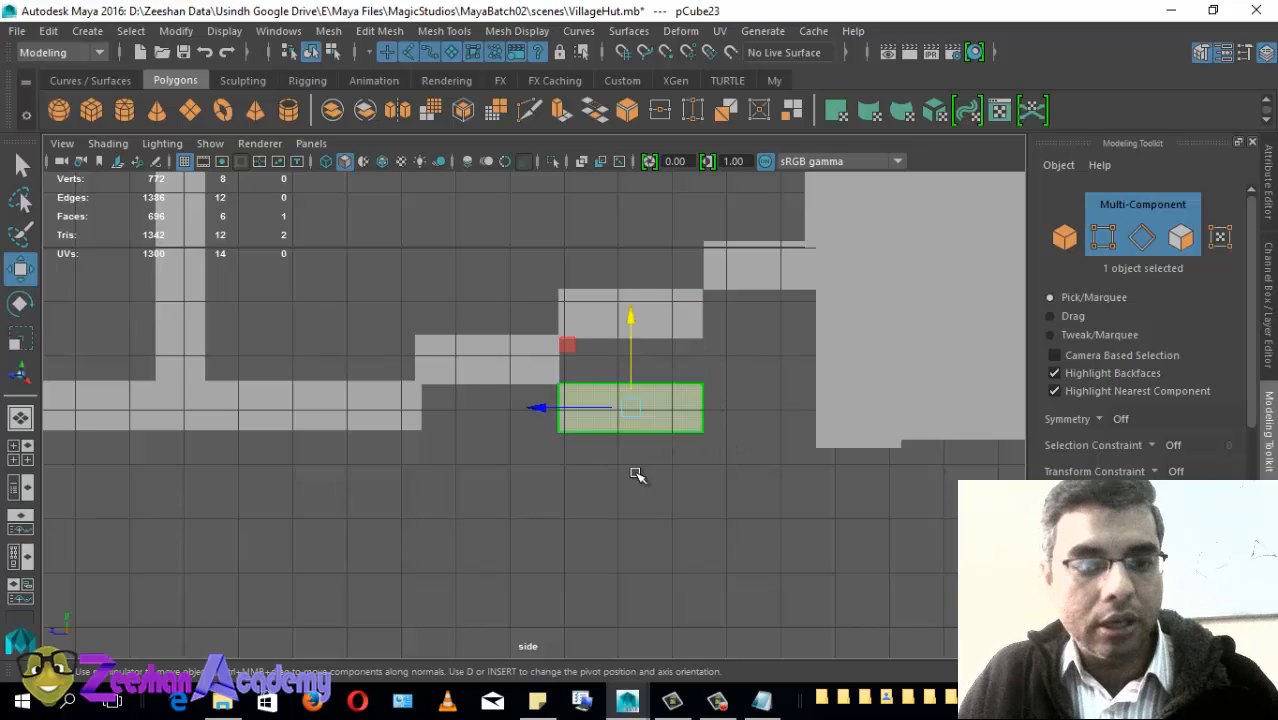
Step: Change the duplicated block to vertex selection and select the four vertices at its end nearest the house
{"action": "middle_click_drag", "start_coordinate": [639, 476], "coordinate": [549, 465], "text": "alt"}
{"action": "right_click_drag", "start_coordinate": [549, 465], "coordinate": [727, 461], "text": "alt"}
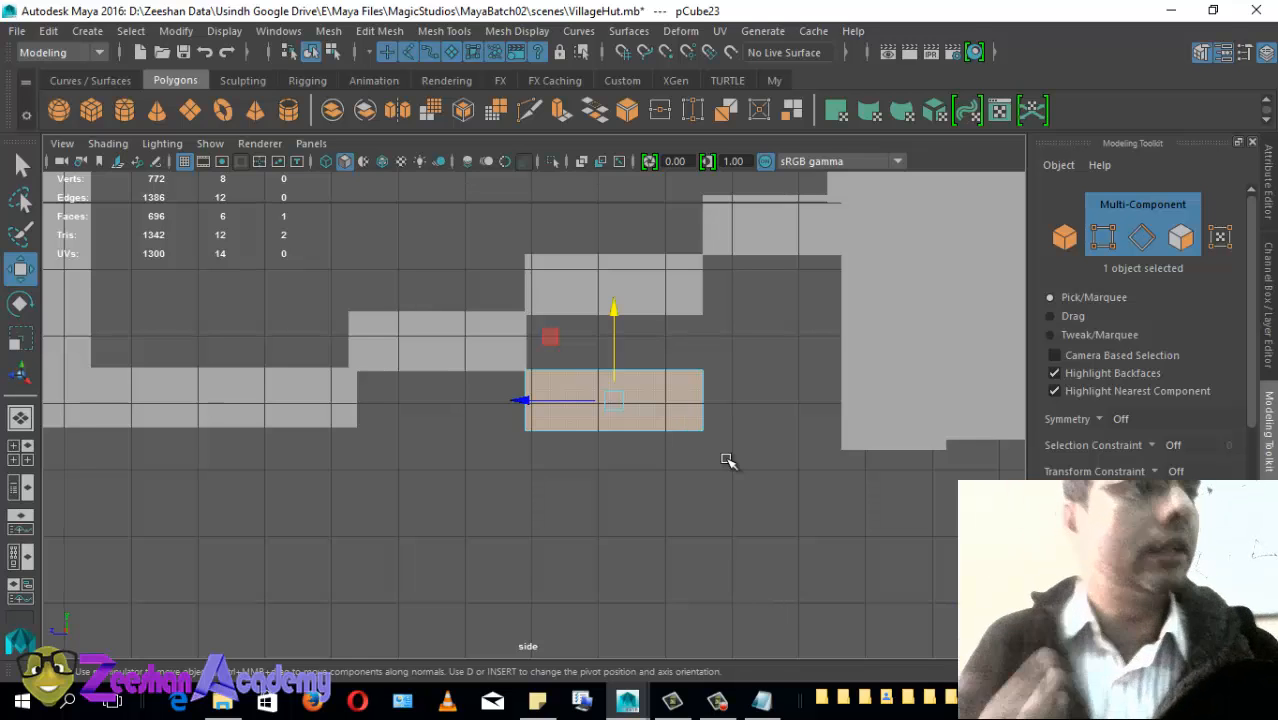
{"action": "right_click_drag", "start_coordinate": [727, 461], "coordinate": [785, 465], "text": "alt"}
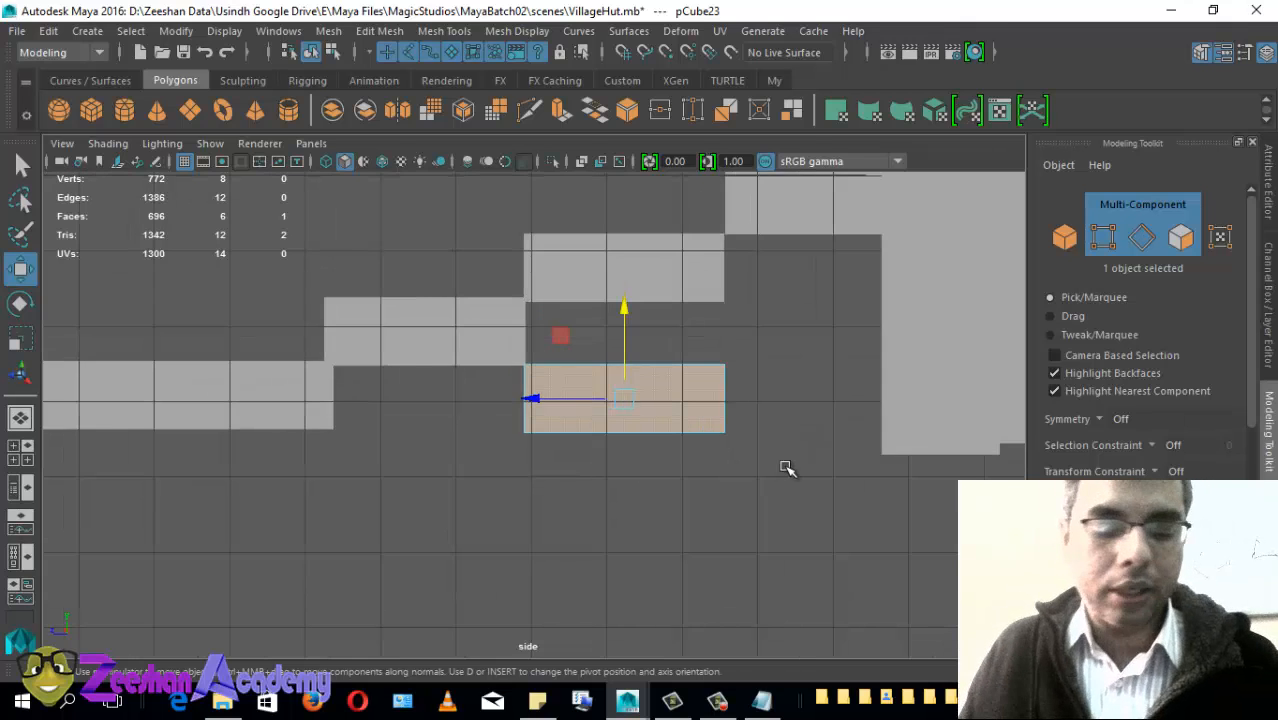
{"action": "middle_click_drag", "start_coordinate": [712, 409], "coordinate": [793, 395], "text": "alt"}
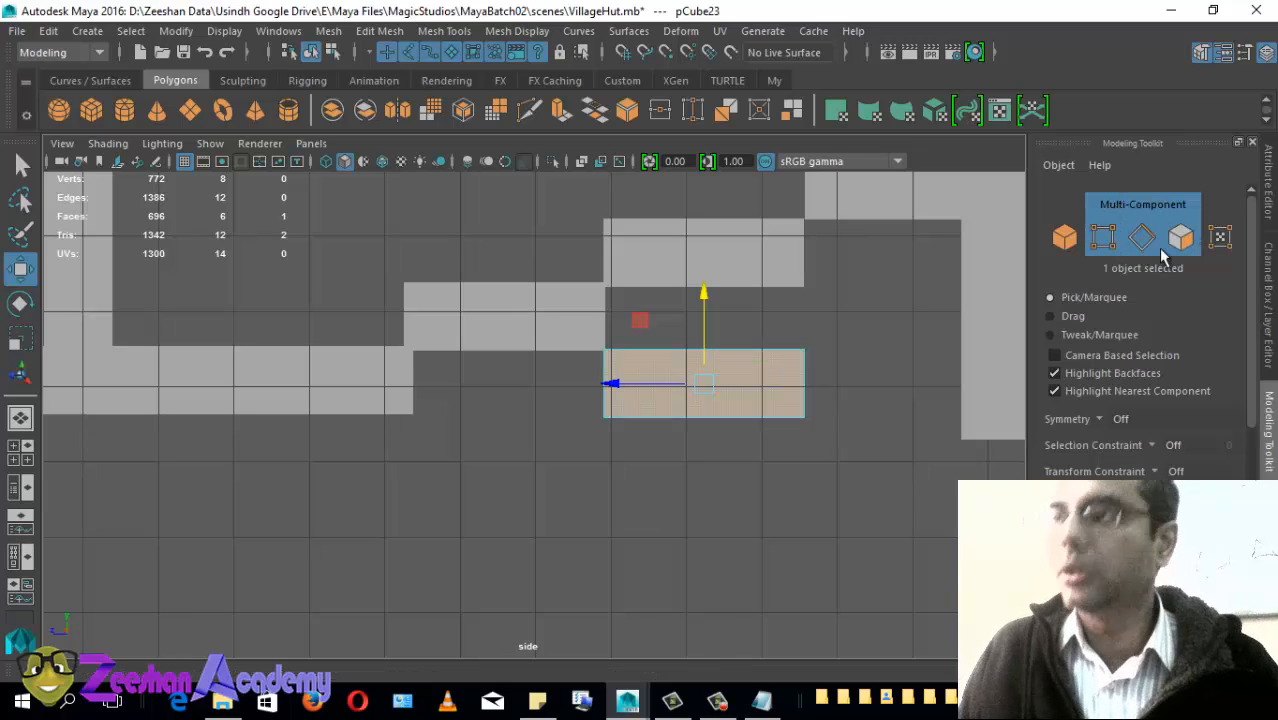
{"action": "left_click", "coordinate": [1103, 237]}
{"action": "right_click_drag", "start_coordinate": [618, 386], "coordinate": [650, 388], "text": "alt"}
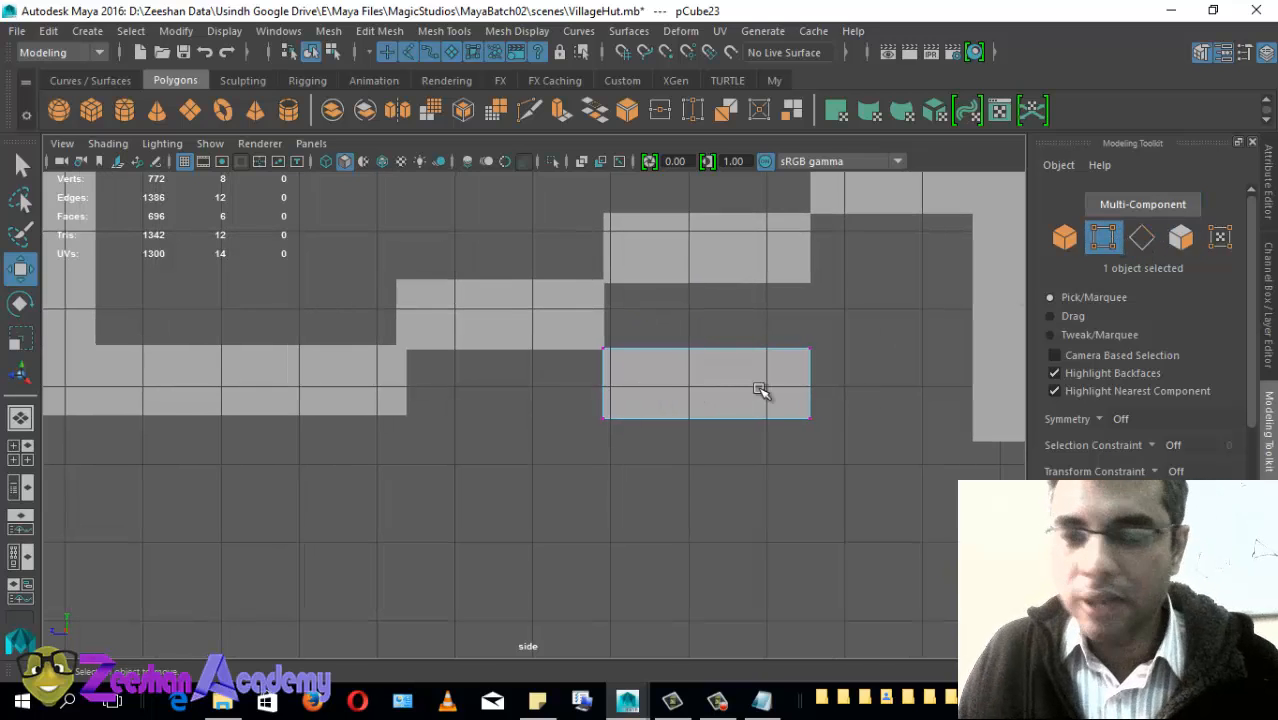
{"action": "middle_click_drag", "start_coordinate": [656, 380], "coordinate": [620, 386], "text": "alt"}
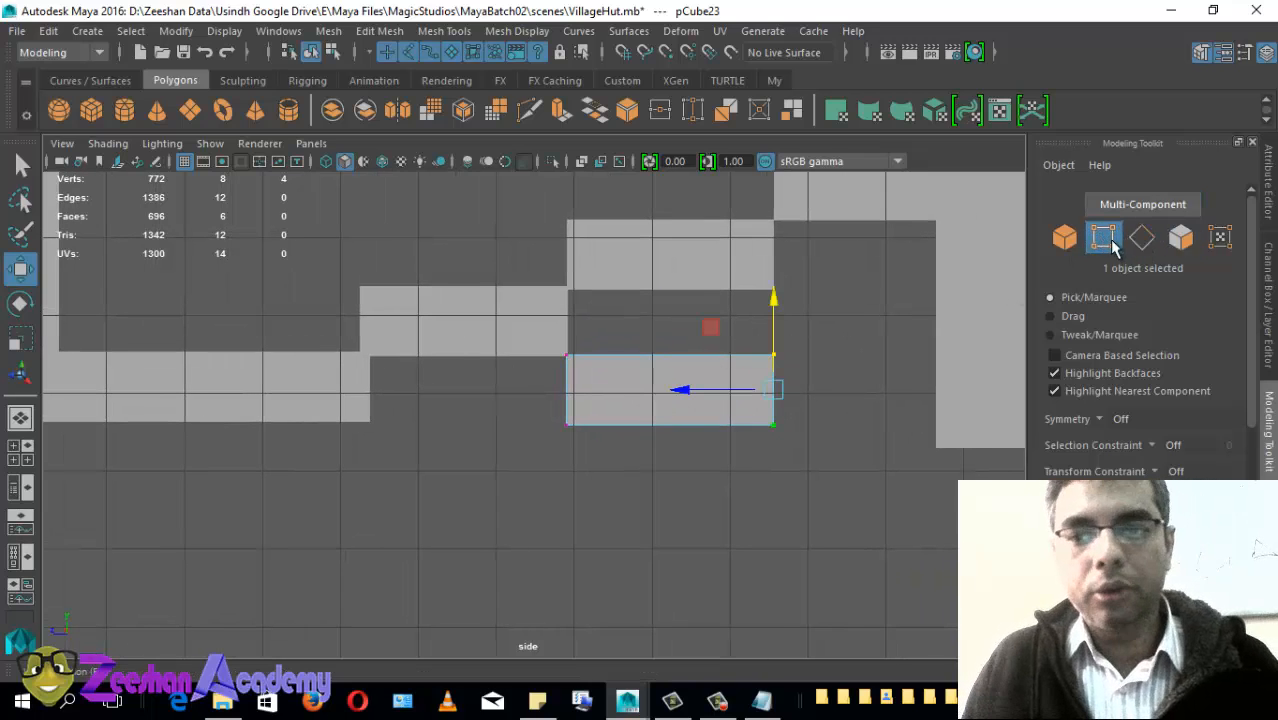
{"action": "right_click_drag", "start_coordinate": [676, 380], "coordinate": [580, 203]}
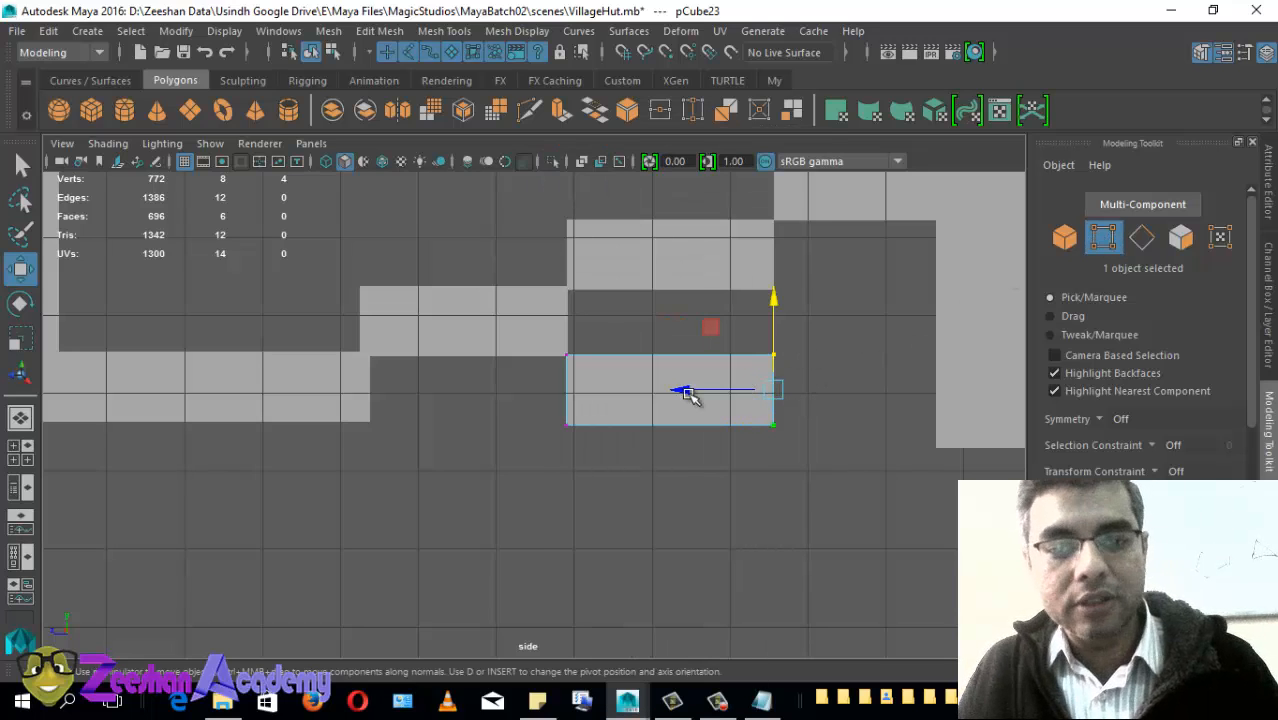
{"action": "left_click_drag", "start_coordinate": [853, 322], "coordinate": [735, 459]}
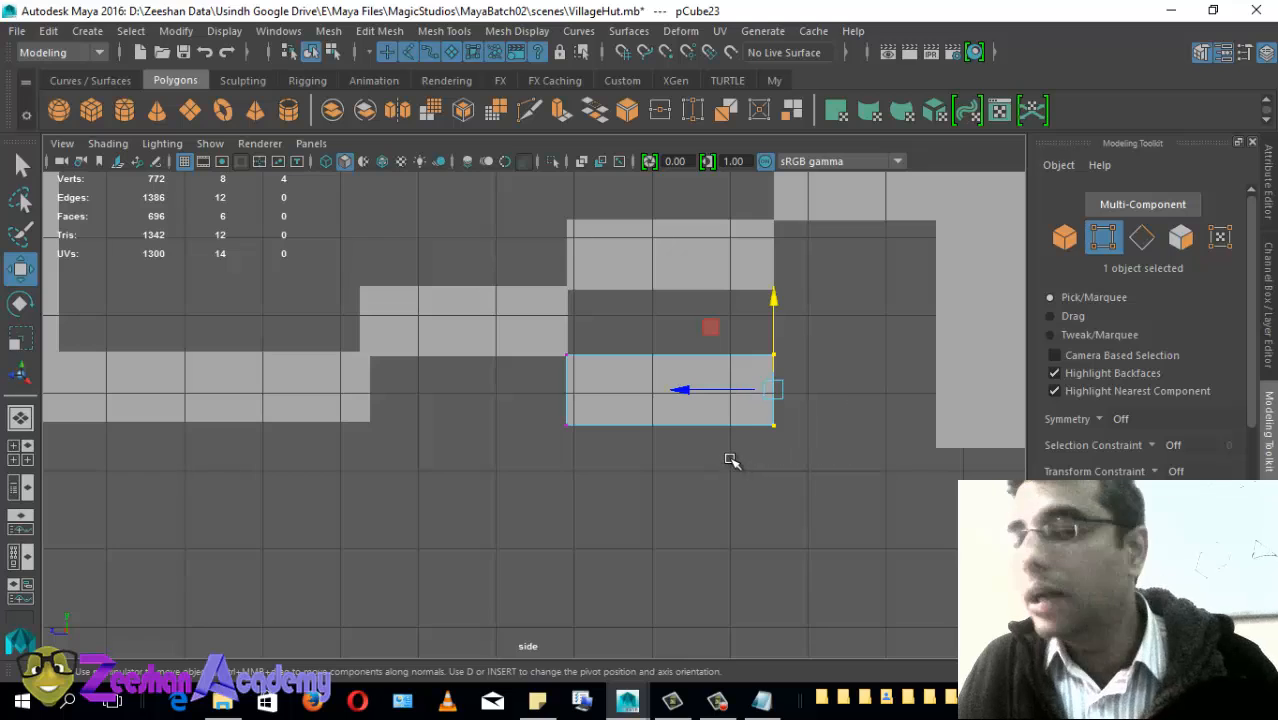
Step: Try pulling a single upper corner vertex toward the house foundation, display the side view in wireframe, and undo the vertex move
{"action": "left_click", "coordinate": [808, 382]}
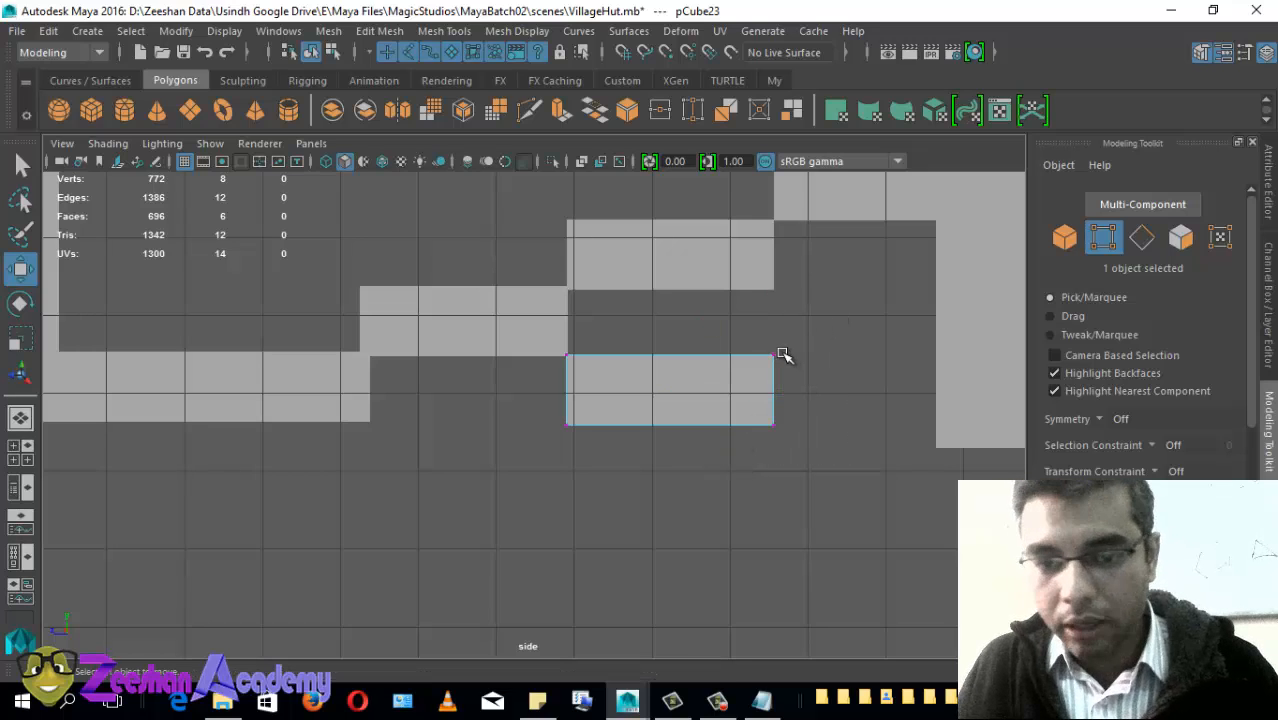
{"action": "left_click", "coordinate": [776, 356]}
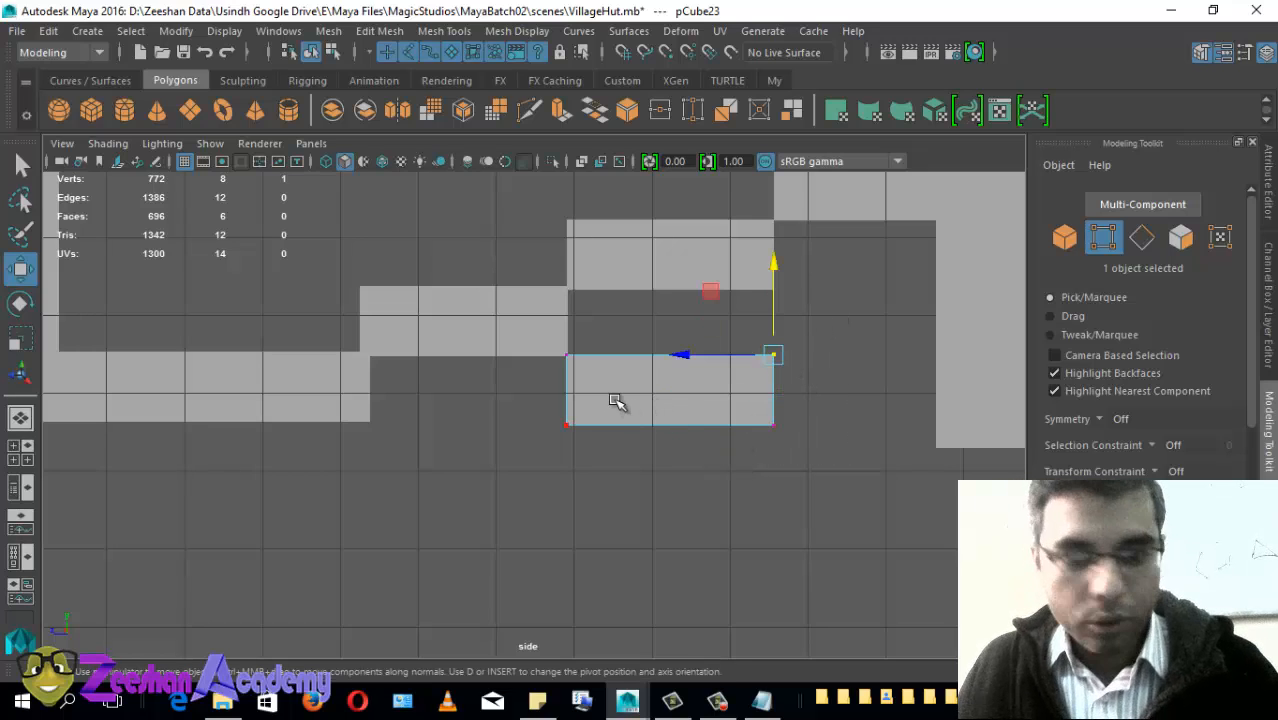
{"action": "left_click_drag", "start_coordinate": [679, 359], "coordinate": [840, 358]}
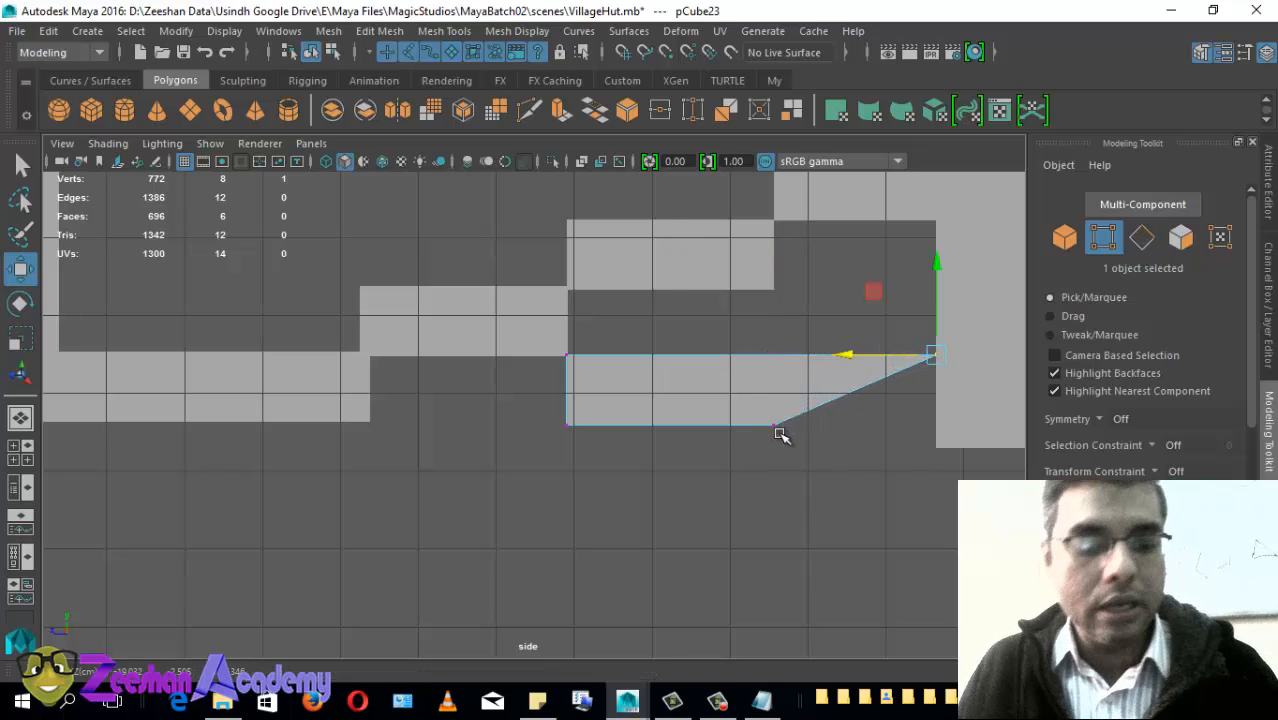
{"action": "key", "text": "4"}
{"action": "right_click_drag", "start_coordinate": [733, 474], "coordinate": [822, 445], "text": "alt"}
{"action": "middle_click_drag", "start_coordinate": [822, 445], "coordinate": [787, 450], "text": "alt"}
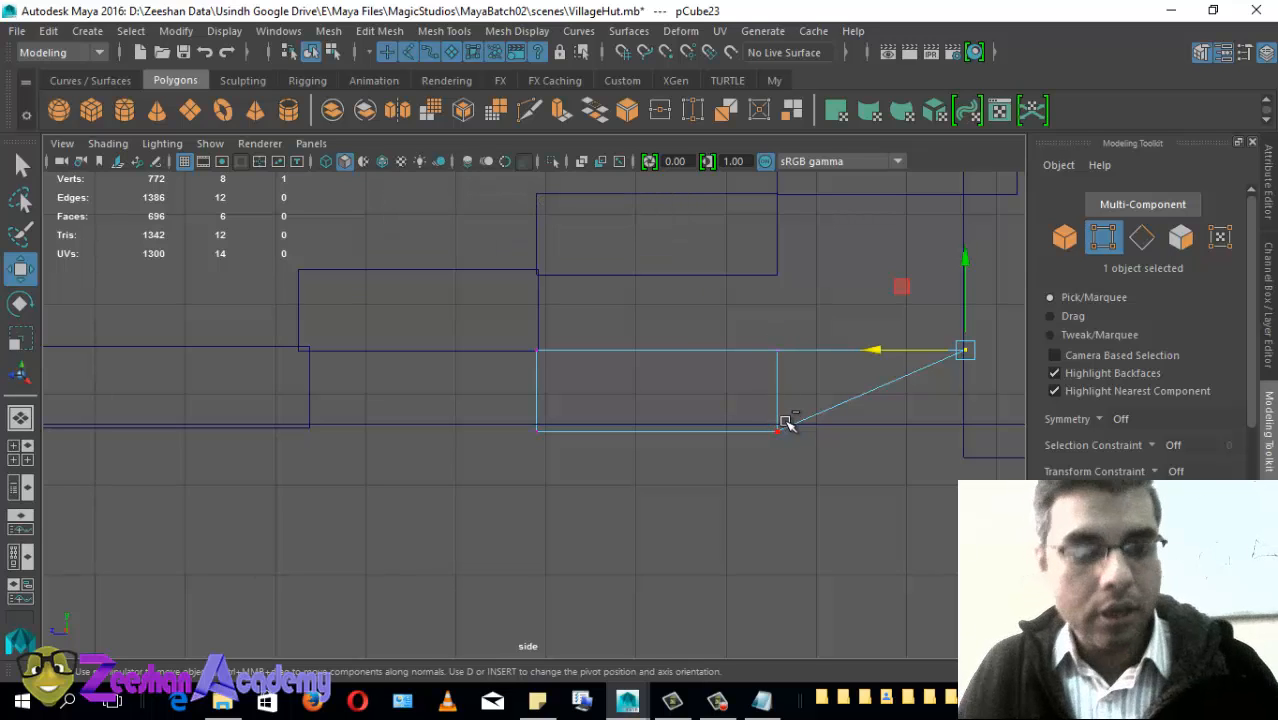
{"action": "key", "text": "ctrl+z"}
Step: Extend the block's house end to the foundation by moving its upper vertex pair and its lower vertex pair along the Z axis
{"action": "middle_click_drag", "start_coordinate": [850, 402], "coordinate": [825, 412], "text": "alt"}
{"action": "left_click_drag", "start_coordinate": [805, 338], "coordinate": [738, 376]}
{"action": "middle_click_drag", "start_coordinate": [778, 415], "coordinate": [713, 414], "text": "alt"}
{"action": "right_click_drag", "start_coordinate": [713, 414], "coordinate": [710, 334], "text": "alt"}
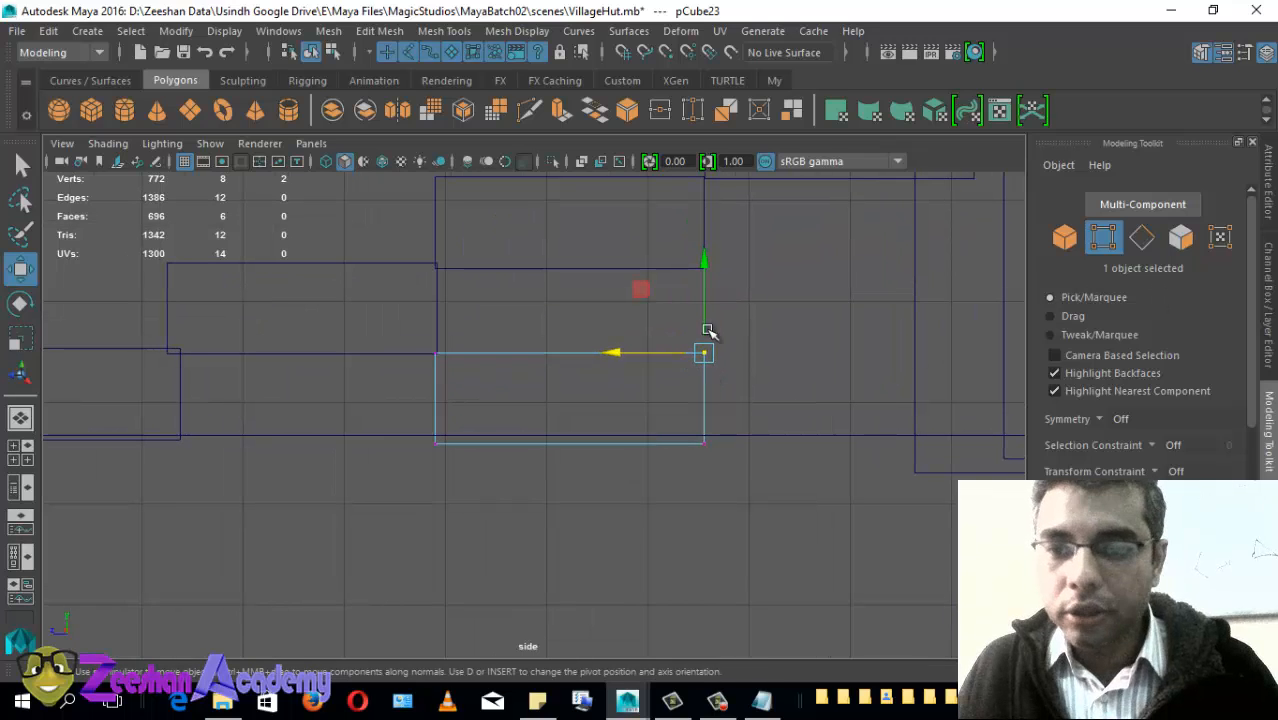
{"action": "left_click_drag", "start_coordinate": [610, 348], "coordinate": [826, 354]}
{"action": "left_click_drag", "start_coordinate": [678, 437], "coordinate": [787, 491]}
{"action": "left_click_drag", "start_coordinate": [613, 445], "coordinate": [832, 440]}
Step: Select the four vertices at the block's outer end and move them along Z to meet the edge of the ground-level slab
{"action": "middle_click_drag", "start_coordinate": [547, 418], "coordinate": [599, 458], "text": "alt"}
{"action": "left_click_drag", "start_coordinate": [520, 380], "coordinate": [442, 522]}
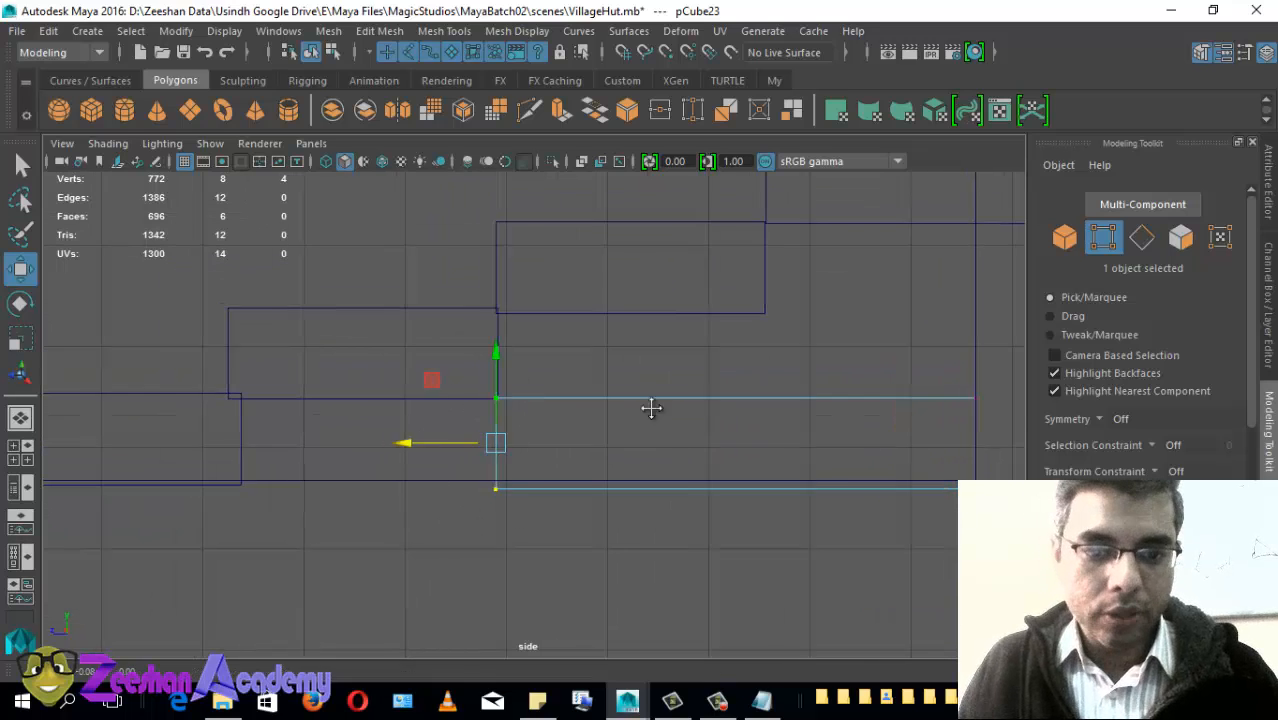
{"action": "middle_click_drag", "start_coordinate": [401, 442], "coordinate": [551, 406], "text": "alt"}
{"action": "left_click_drag", "start_coordinate": [550, 406], "coordinate": [293, 407]}
{"action": "middle_click_drag", "start_coordinate": [914, 402], "coordinate": [716, 456], "text": "alt"}
{"action": "right_click_drag", "start_coordinate": [716, 456], "coordinate": [519, 437], "text": "alt"}
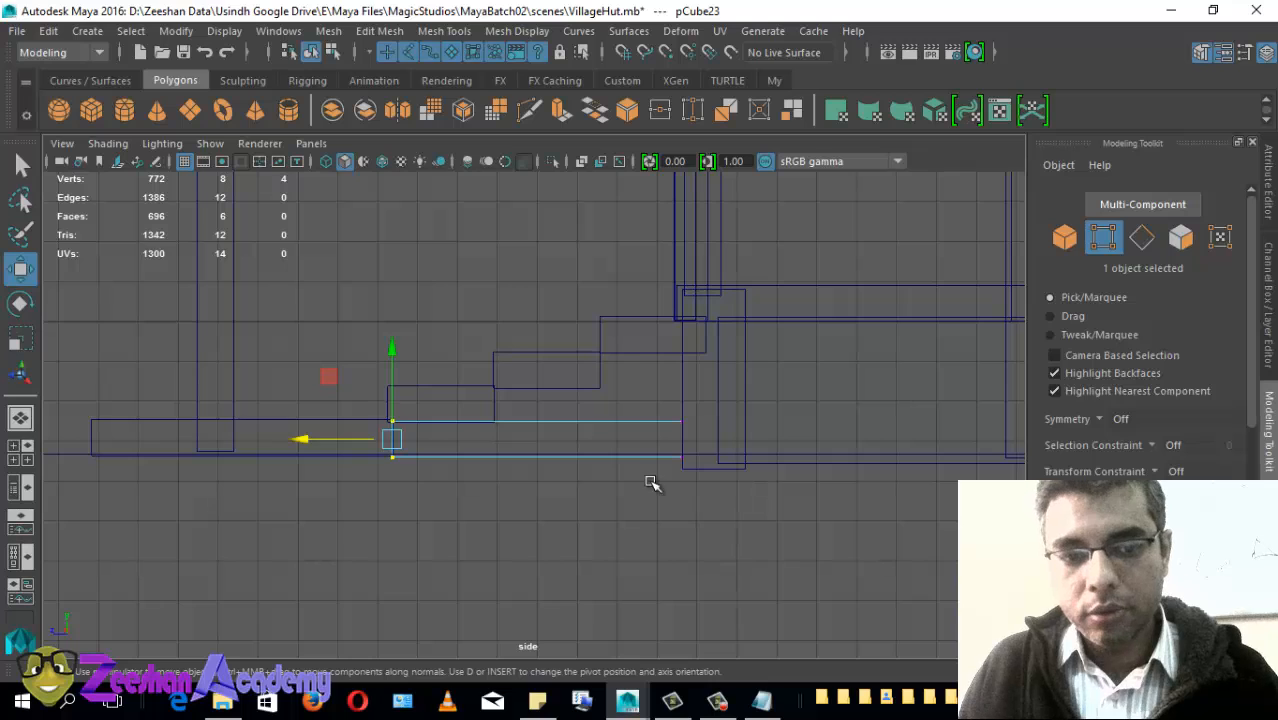
Step: Select the four house-end vertices, raise them along Y, and push them slightly into the foundation so the block slopes beneath the steps
{"action": "left_click_drag", "start_coordinate": [651, 483], "coordinate": [722, 396]}
{"action": "middle_click_drag", "start_coordinate": [408, 408], "coordinate": [405, 431], "text": "alt"}
{"action": "left_click_drag", "start_coordinate": [684, 373], "coordinate": [685, 281]}
{"action": "left_click_drag", "start_coordinate": [591, 376], "coordinate": [627, 370]}
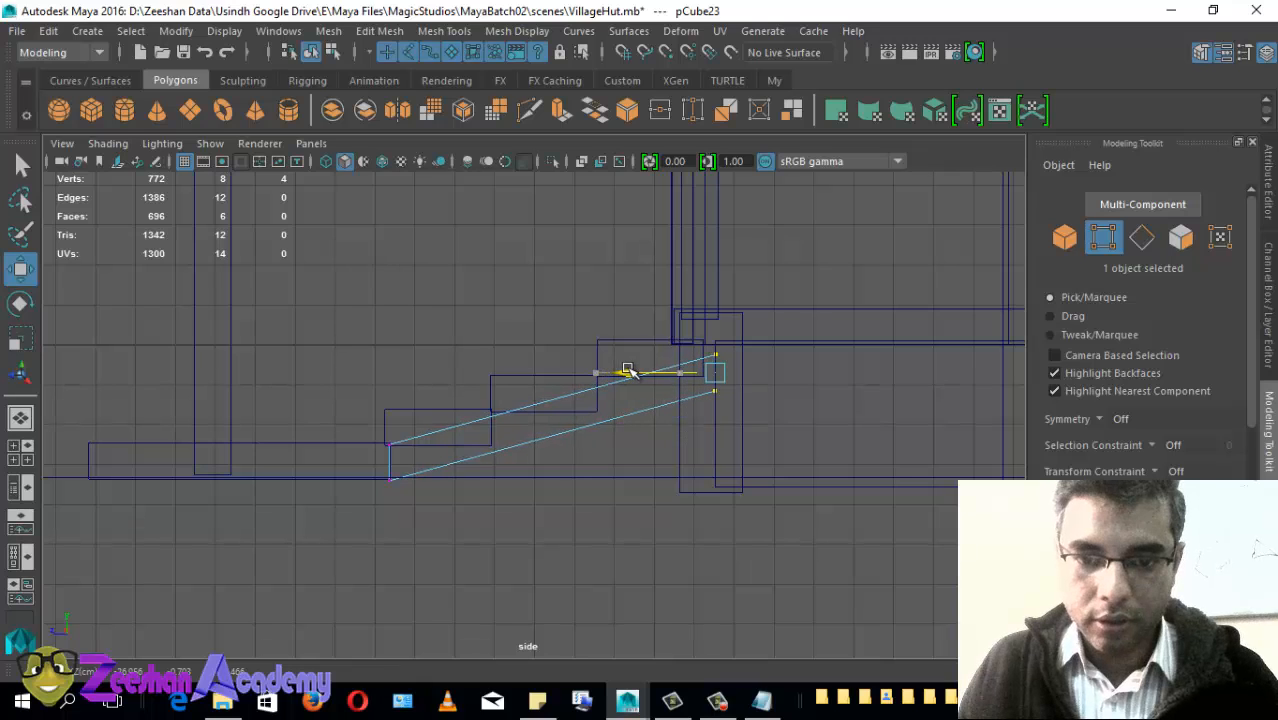
{"action": "scroll", "coordinate": [826, 374], "scroll_direction": "up", "scroll_amount": 2}
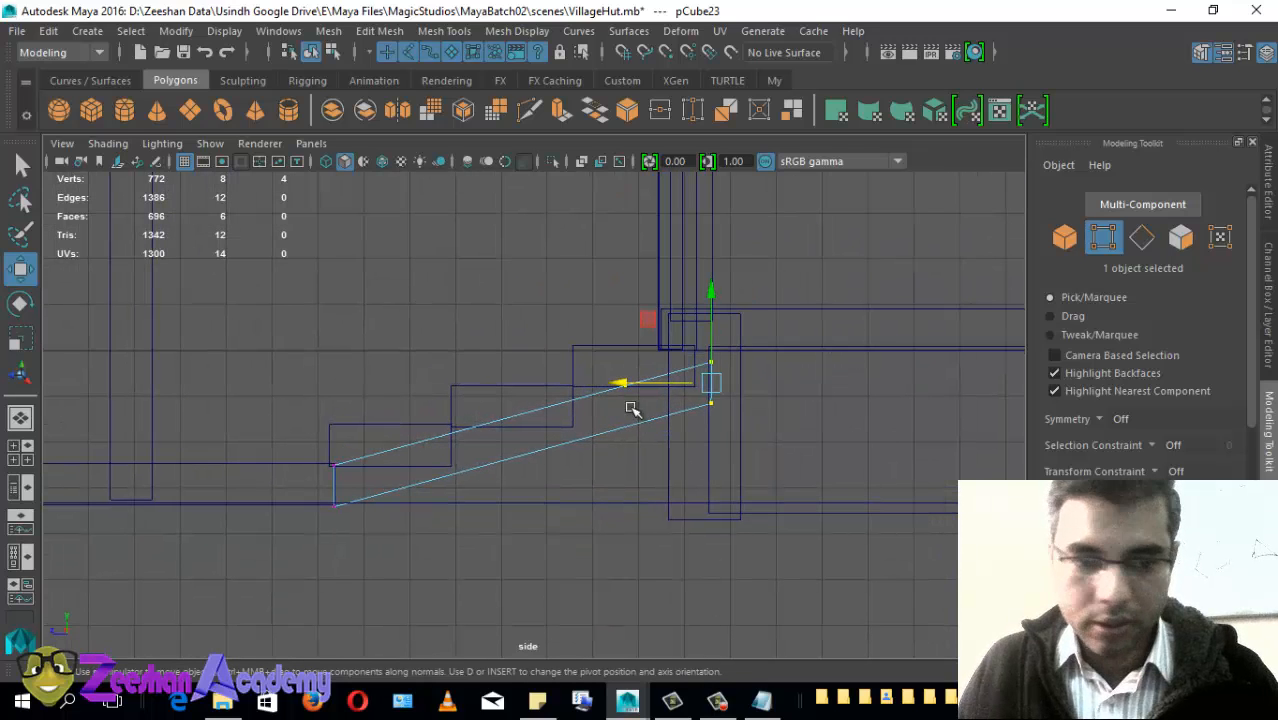
{"action": "scroll", "coordinate": [513, 444], "scroll_direction": "up", "scroll_amount": 2}
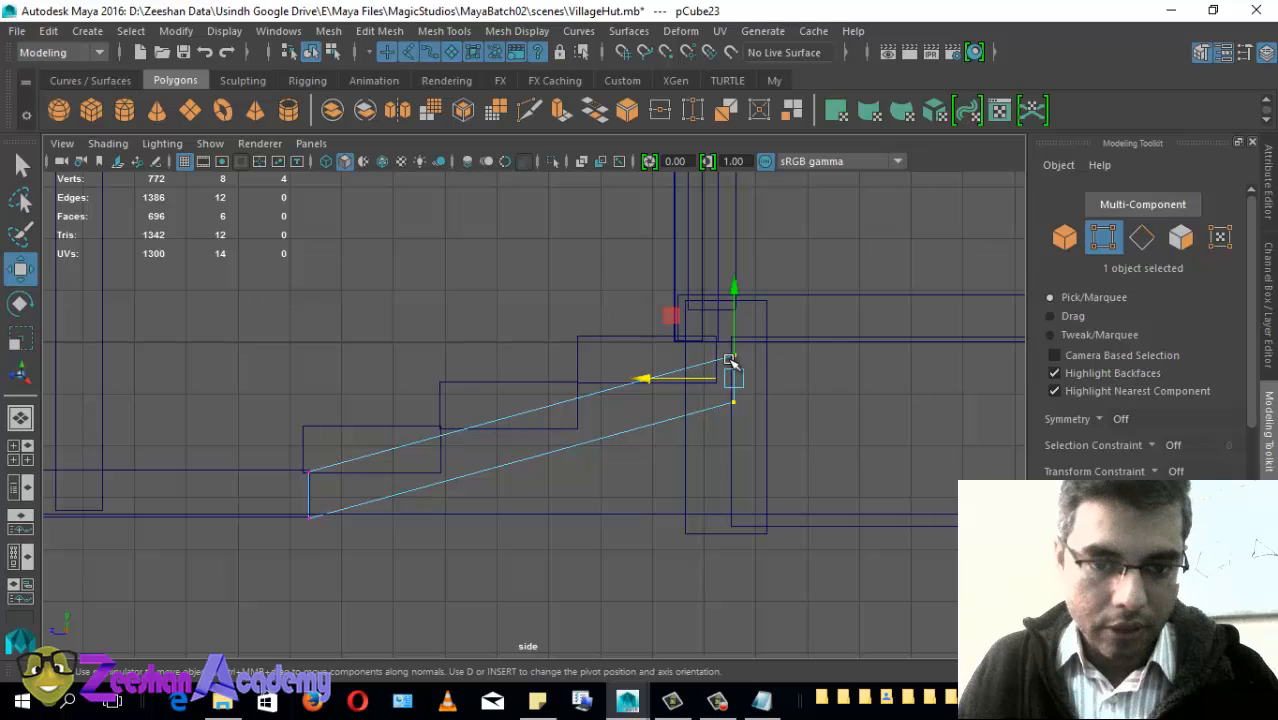
{"action": "middle_click_drag", "start_coordinate": [481, 466], "coordinate": [414, 422], "text": "alt"}
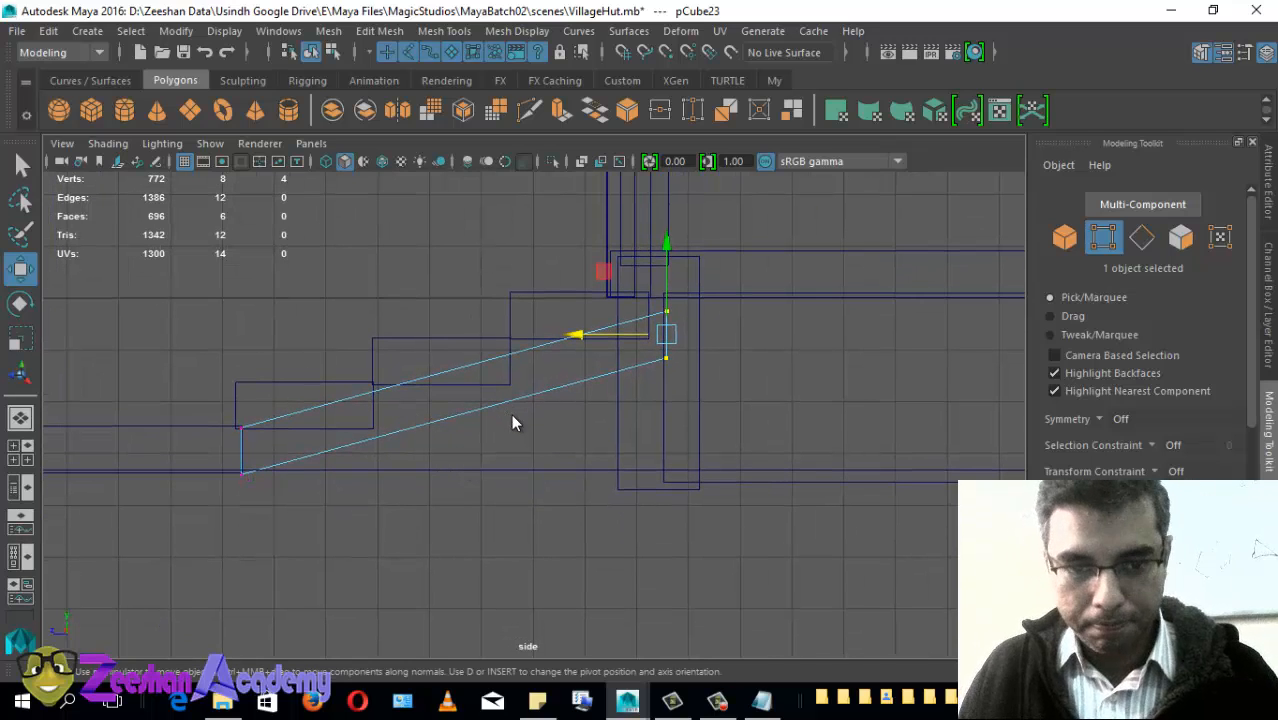
Step: Switch to the perspective view, frame the sloped block under the steps, and return it to object mode
{"action": "key", "text": "space"}
{"action": "key", "text": "space"}
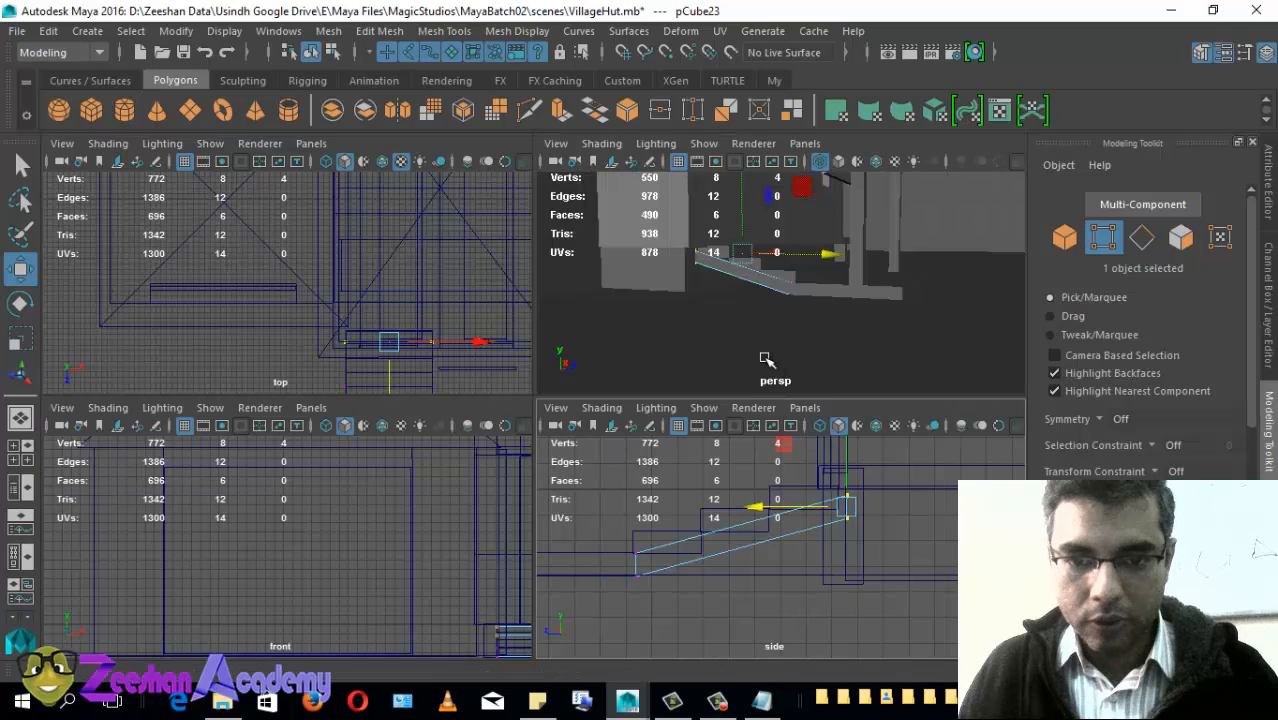
{"action": "key", "text": "space"}
{"action": "left_click_drag", "start_coordinate": [702, 357], "coordinate": [533, 434], "text": "alt"}
{"action": "mouse_move", "coordinate": [470, 161]}
{"action": "right_mouse_down"}
{"action": "mouse_move", "coordinate": [491, 363]}
{"action": "mouse_move", "coordinate": [522, 141]}
{"action": "mouse_move", "coordinate": [513, 184]}
{"action": "mouse_move", "coordinate": [471, 162]}
{"action": "right_mouse_up"}
{"action": "right_click_drag", "start_coordinate": [562, 290], "coordinate": [679, 434], "text": "alt"}
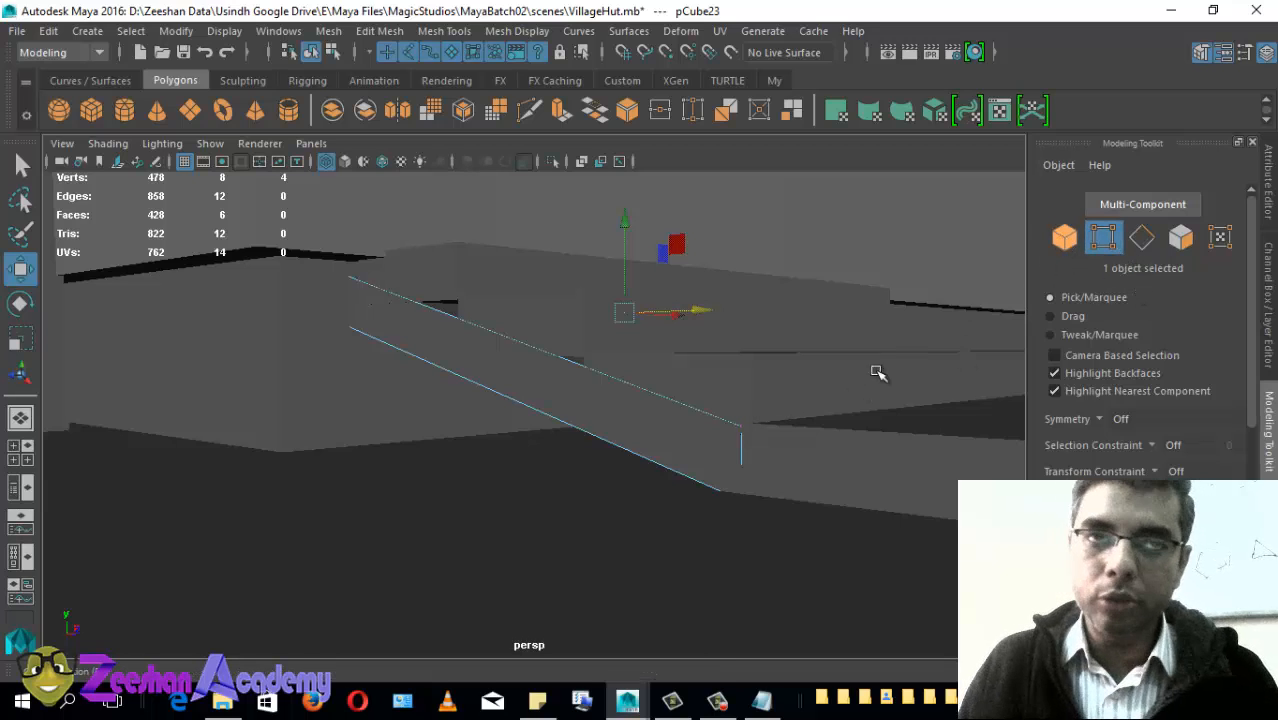
{"action": "middle_click_drag", "start_coordinate": [548, 406], "coordinate": [542, 443], "text": "alt"}
{"action": "right_click_drag", "start_coordinate": [542, 443], "coordinate": [585, 143]}
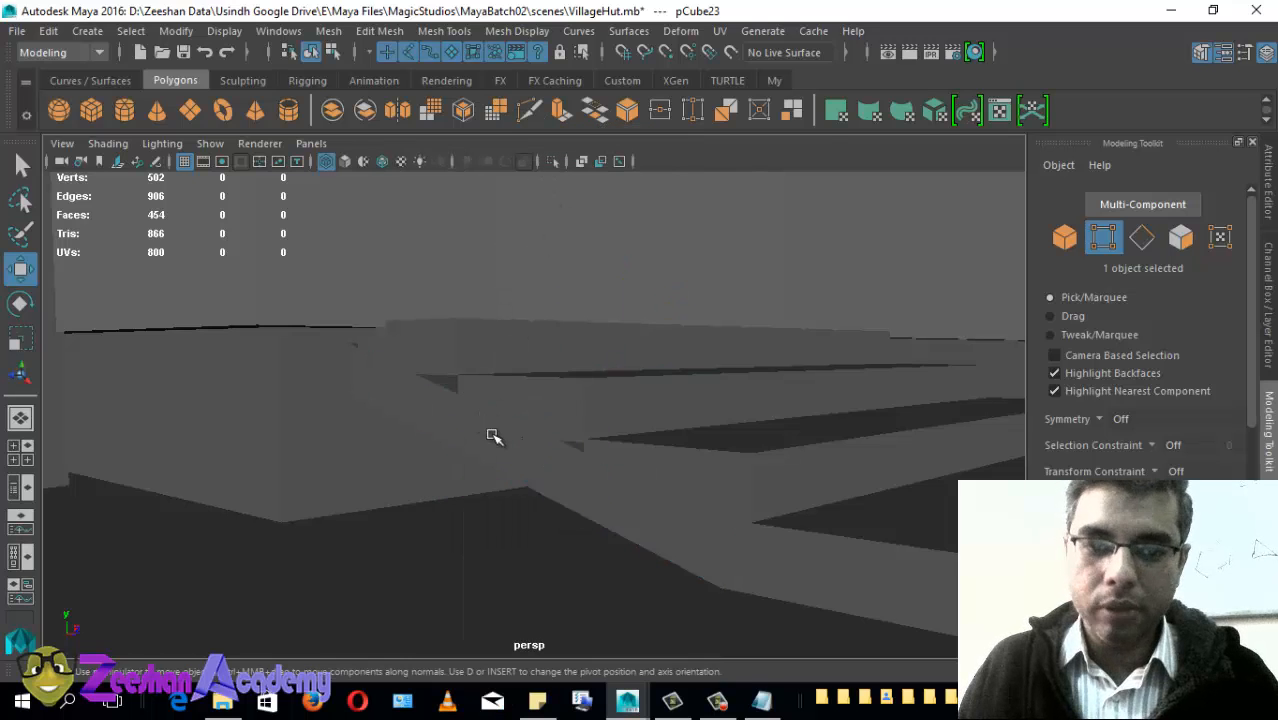
Step: Select the sloped block in the perspective view and move it sideways along the X axis until it is clear of the steps
{"action": "left_click_drag", "start_coordinate": [491, 476], "coordinate": [513, 475], "text": "alt"}
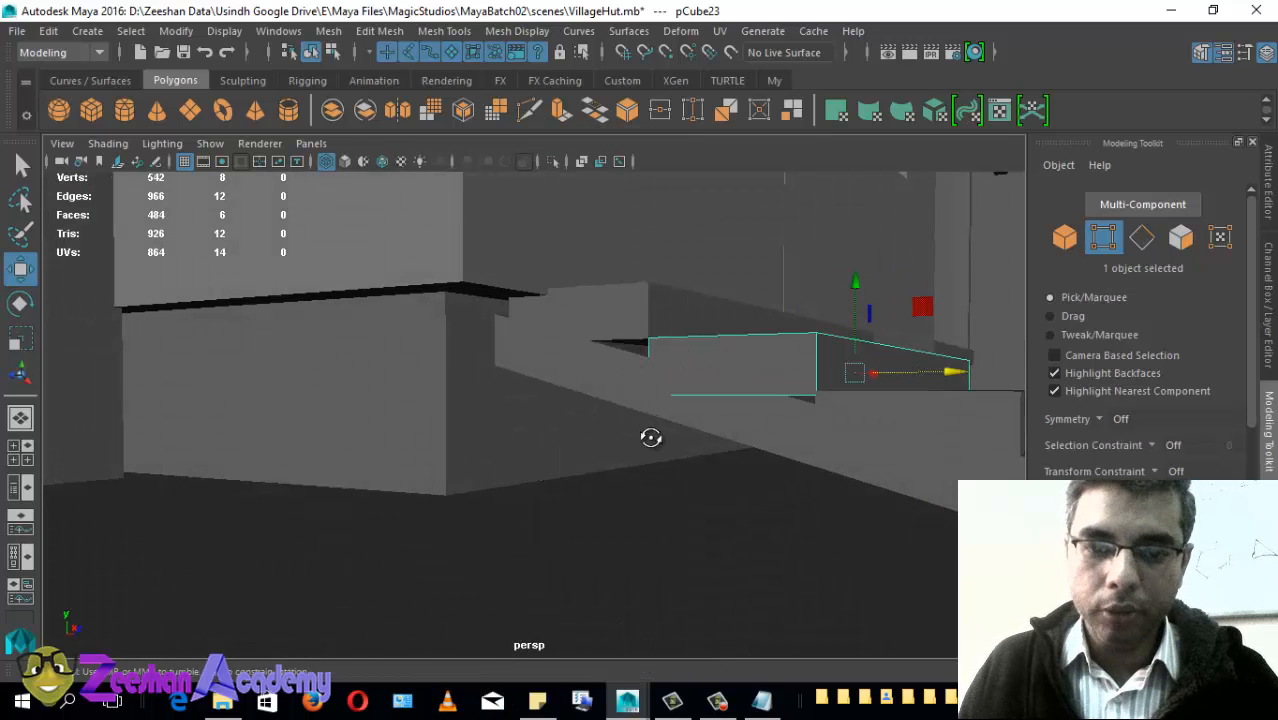
{"action": "left_click_drag", "start_coordinate": [651, 437], "coordinate": [496, 397], "text": "alt"}
{"action": "right_click_drag", "start_coordinate": [504, 431], "coordinate": [596, 459], "text": "alt"}
{"action": "left_click_drag", "start_coordinate": [596, 459], "coordinate": [597, 424], "text": "alt"}
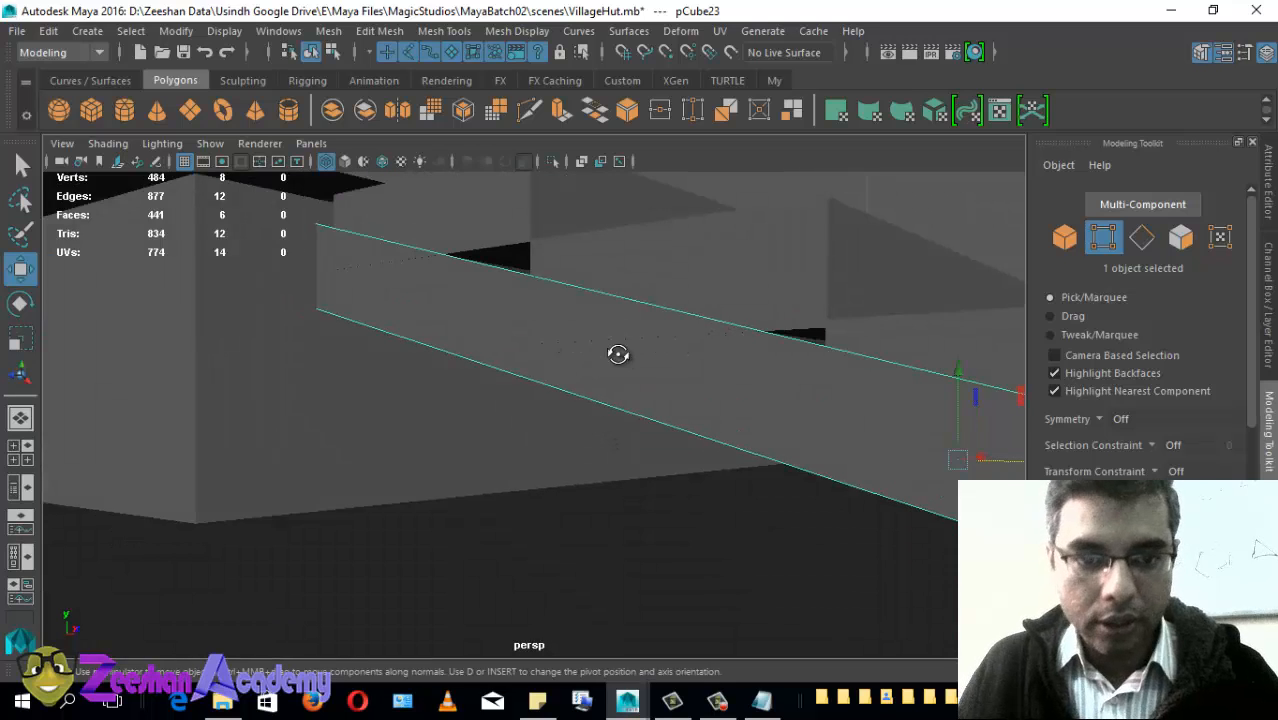
{"action": "left_click_drag", "start_coordinate": [619, 354], "coordinate": [601, 482], "text": "alt"}
{"action": "right_click_drag", "start_coordinate": [834, 521], "coordinate": [566, 548], "text": "alt"}
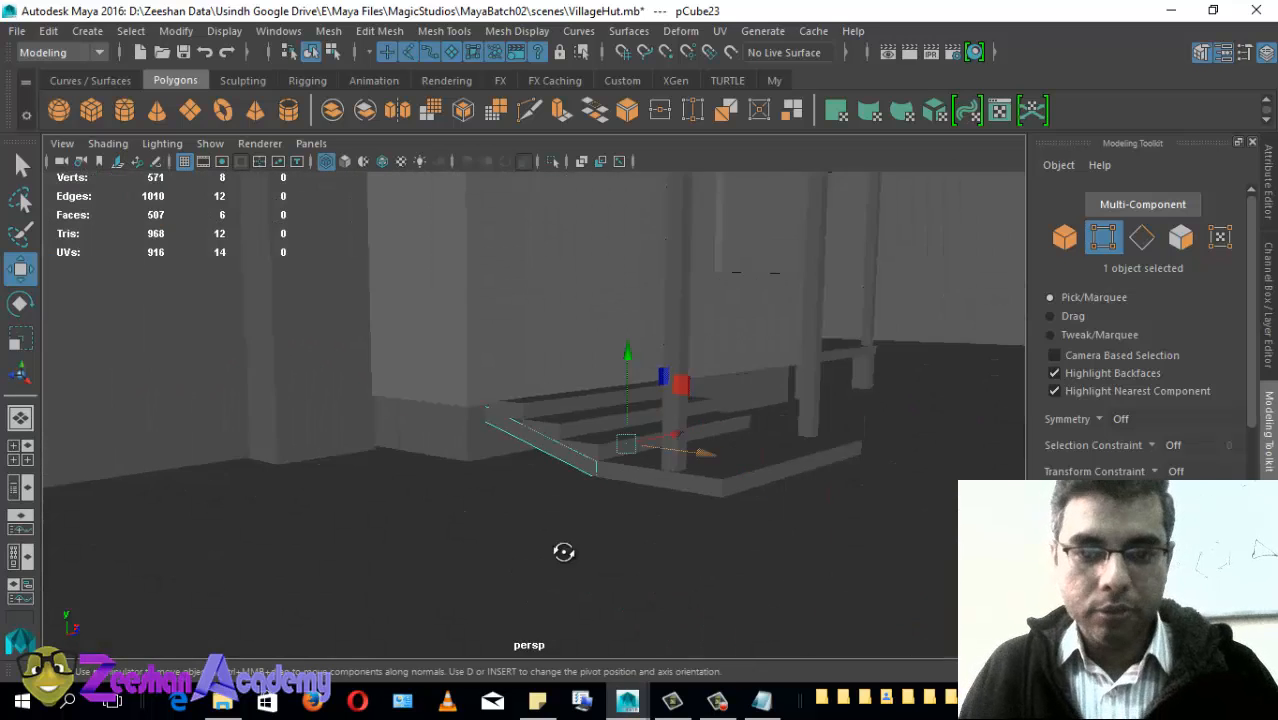
{"action": "left_click_drag", "start_coordinate": [566, 552], "coordinate": [548, 539], "text": "alt"}
{"action": "left_click_drag", "start_coordinate": [660, 469], "coordinate": [381, 563]}
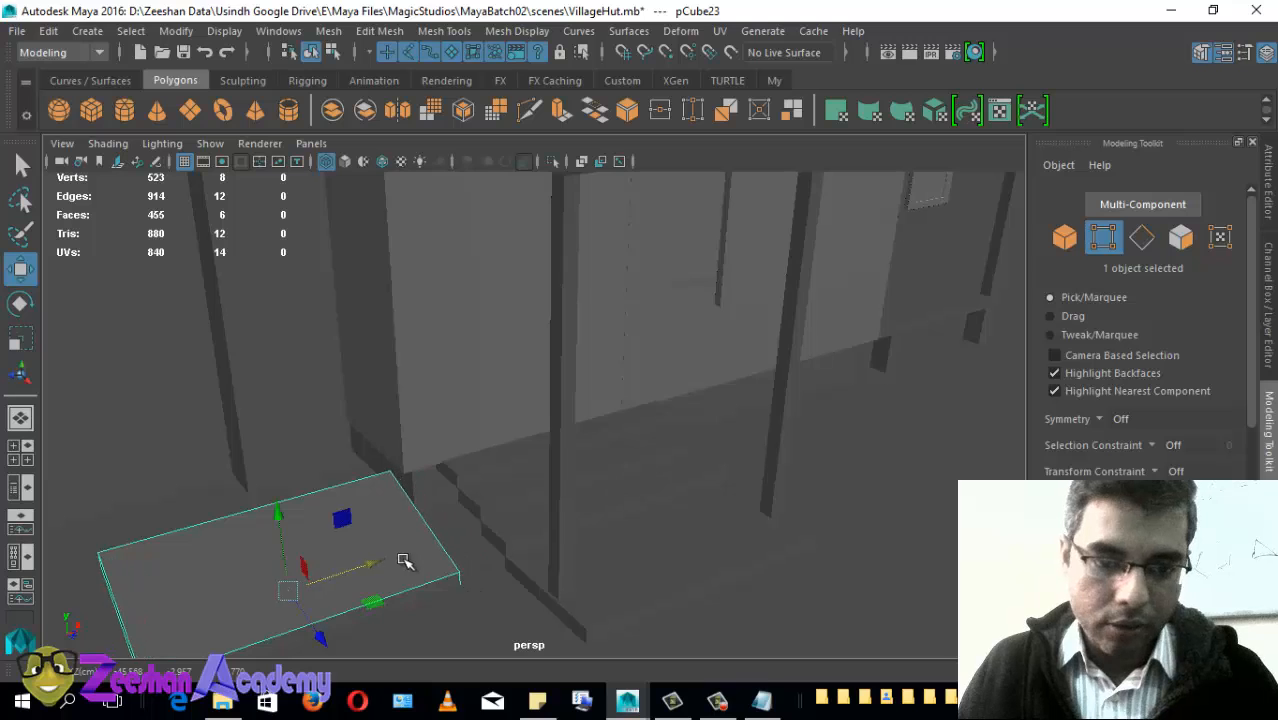
{"action": "middle_click_drag", "start_coordinate": [402, 559], "coordinate": [690, 416], "text": "alt"}
{"action": "right_click_drag", "start_coordinate": [690, 416], "coordinate": [760, 430], "text": "alt"}
{"action": "left_click_drag", "start_coordinate": [760, 430], "coordinate": [545, 465], "text": "alt"}
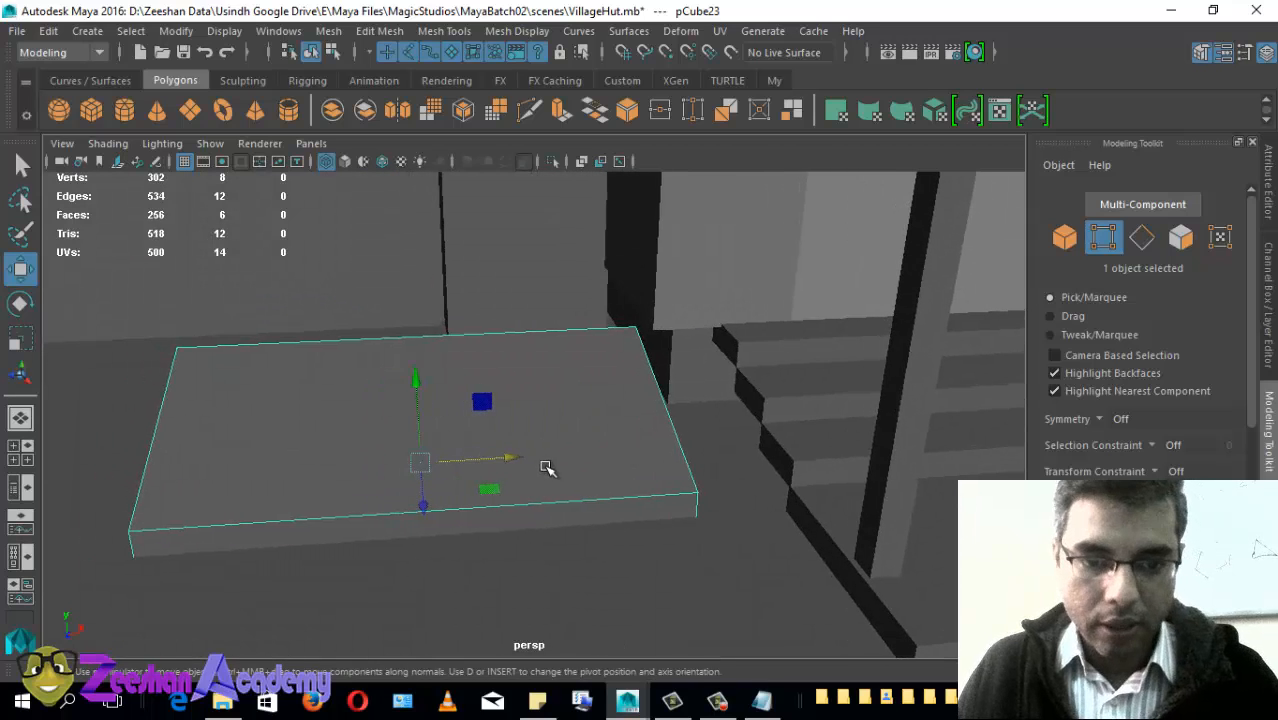
Step: Scale the sloped block down along the X axis into a narrow beam and return to the Move tool
{"action": "key", "text": "r"}
{"action": "left_click_drag", "start_coordinate": [625, 435], "coordinate": [673, 428], "text": "alt"}
{"action": "left_click_drag", "start_coordinate": [585, 450], "coordinate": [542, 451]}
{"action": "key", "text": "w"}
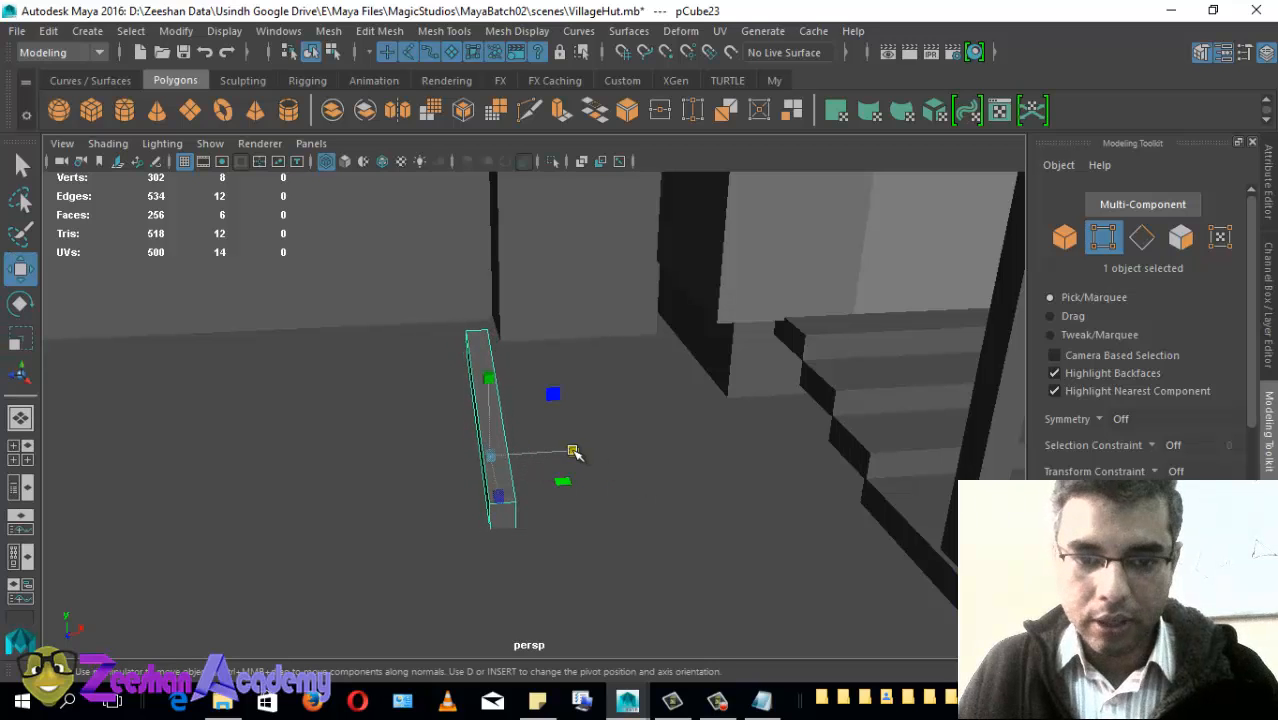
Step: Move the sloped beam along X under the entrance steps and duplicate it along X to support the middle and far side
{"action": "middle_click_drag", "start_coordinate": [600, 450], "coordinate": [522, 452], "text": "alt"}
{"action": "left_click_drag", "start_coordinate": [496, 451], "coordinate": [852, 435]}
{"action": "left_click_drag", "start_coordinate": [638, 491], "coordinate": [505, 461], "text": "alt"}
{"action": "key", "text": "ctrl+d"}
{"action": "left_click_drag", "start_coordinate": [424, 455], "coordinate": [903, 460]}
{"action": "key", "text": "ctrl+d"}
{"action": "left_click_drag", "start_coordinate": [659, 449], "coordinate": [765, 585], "text": "alt"}
{"action": "left_click_drag", "start_coordinate": [642, 524], "coordinate": [625, 502], "text": "alt"}
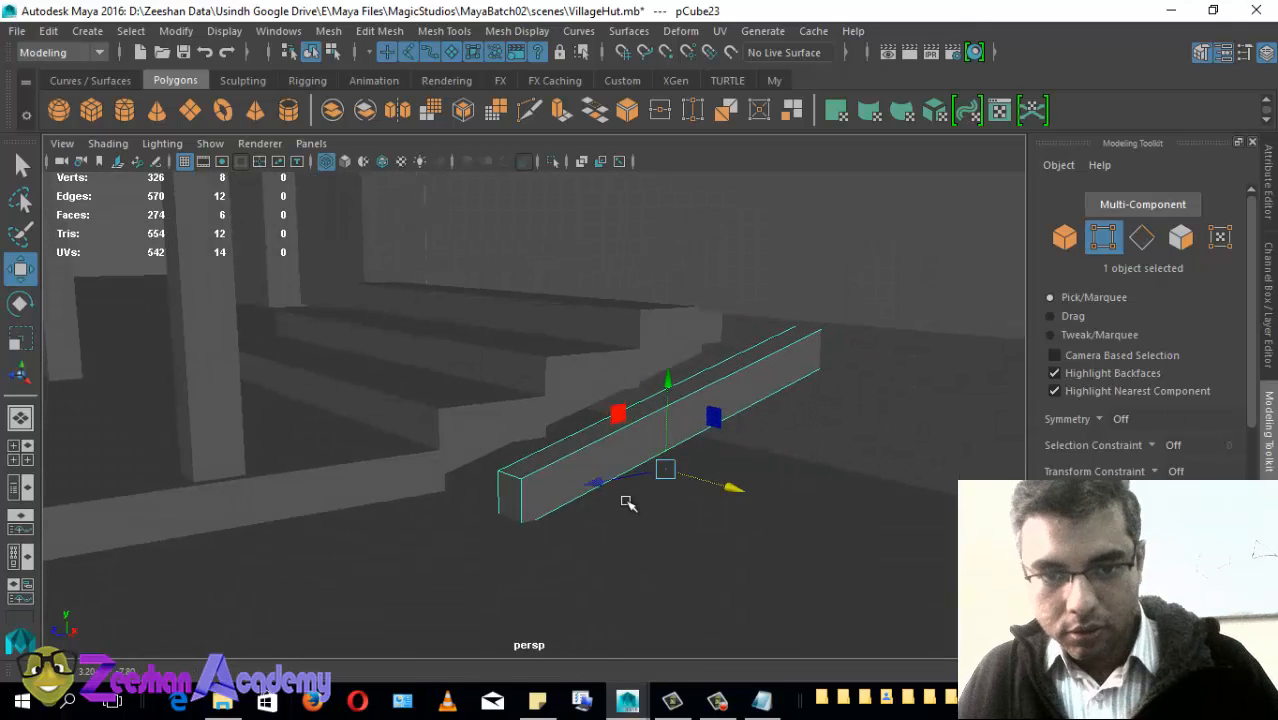
Step: Select the top entrance step in the side view and scale it down along Y to make it thinner
{"action": "left_click_drag", "start_coordinate": [466, 465], "coordinate": [751, 455], "text": "alt"}
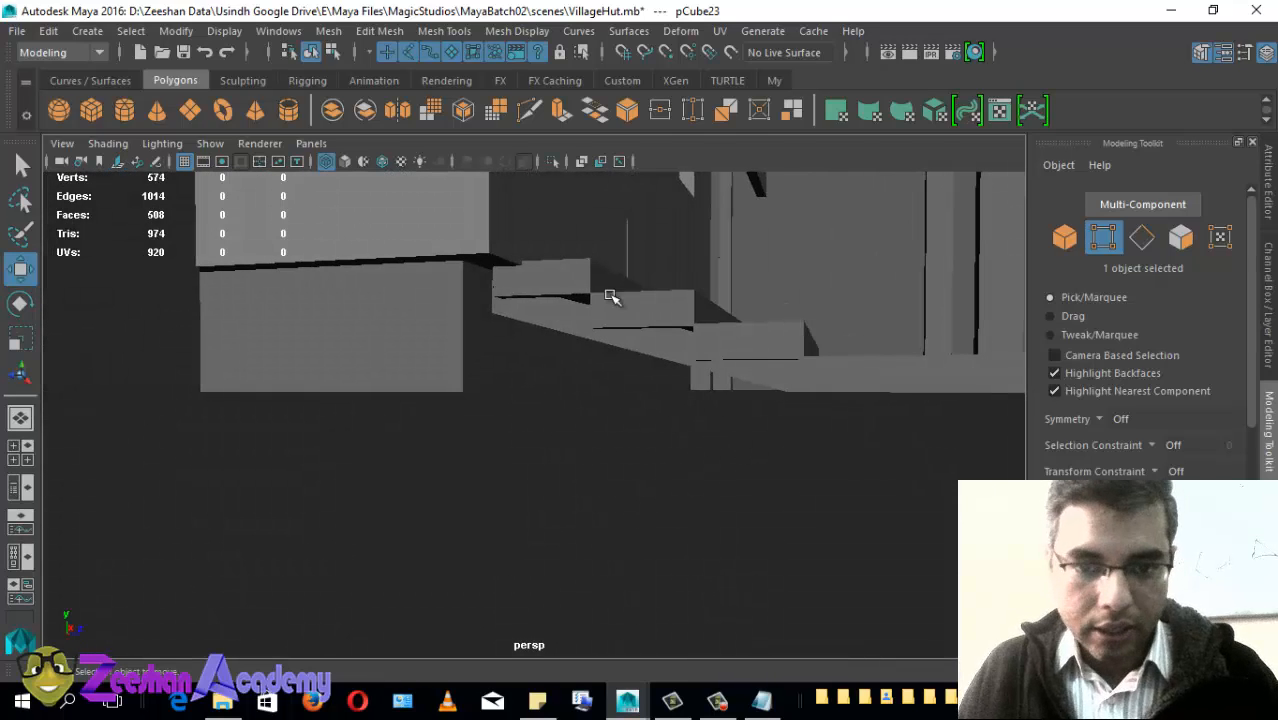
{"action": "left_click_drag", "start_coordinate": [685, 339], "coordinate": [671, 414], "text": "alt"}
{"action": "left_click", "coordinate": [688, 360]}
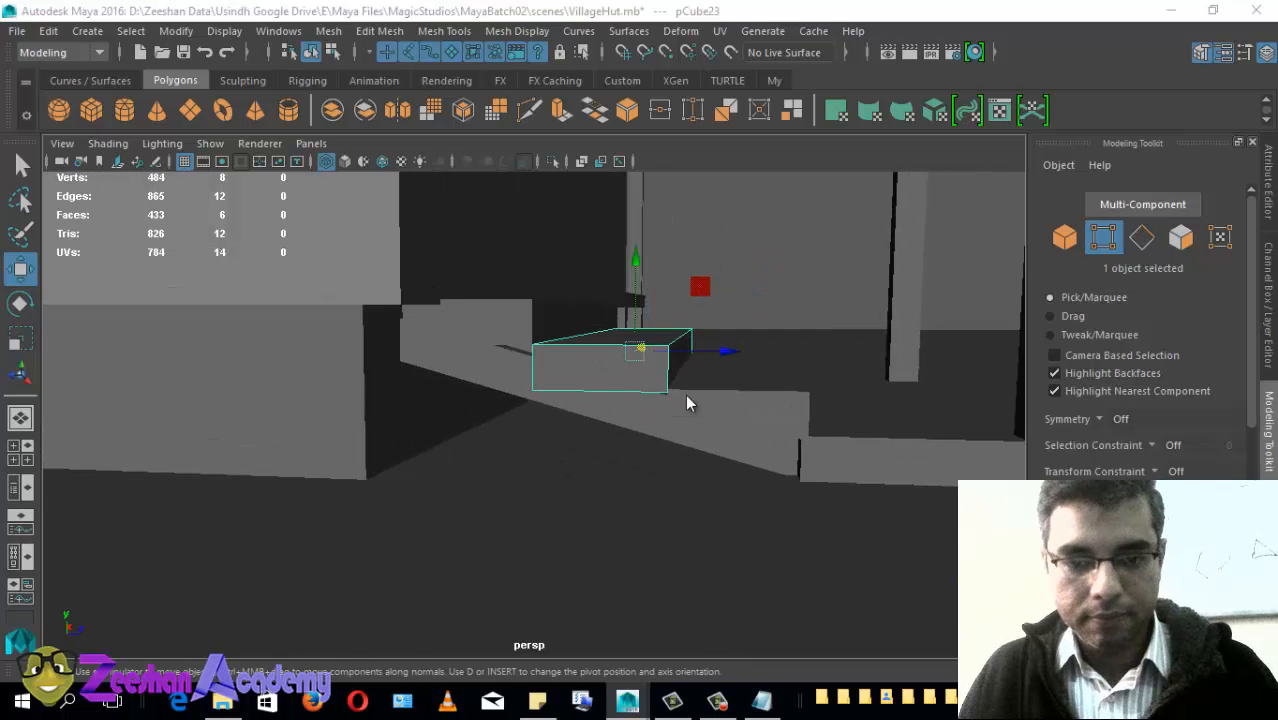
{"action": "key", "text": "space"}
{"action": "key", "text": "space"}
{"action": "middle_click_drag", "start_coordinate": [370, 397], "coordinate": [470, 420], "text": "alt"}
{"action": "right_click_drag", "start_coordinate": [470, 420], "coordinate": [690, 392], "text": "alt"}
{"action": "middle_click_drag", "start_coordinate": [690, 392], "coordinate": [708, 416], "text": "alt"}
{"action": "key", "text": "r"}
{"action": "left_click", "coordinate": [742, 269]}
{"action": "middle_click_drag", "start_coordinate": [742, 269], "coordinate": [746, 303], "text": "alt"}
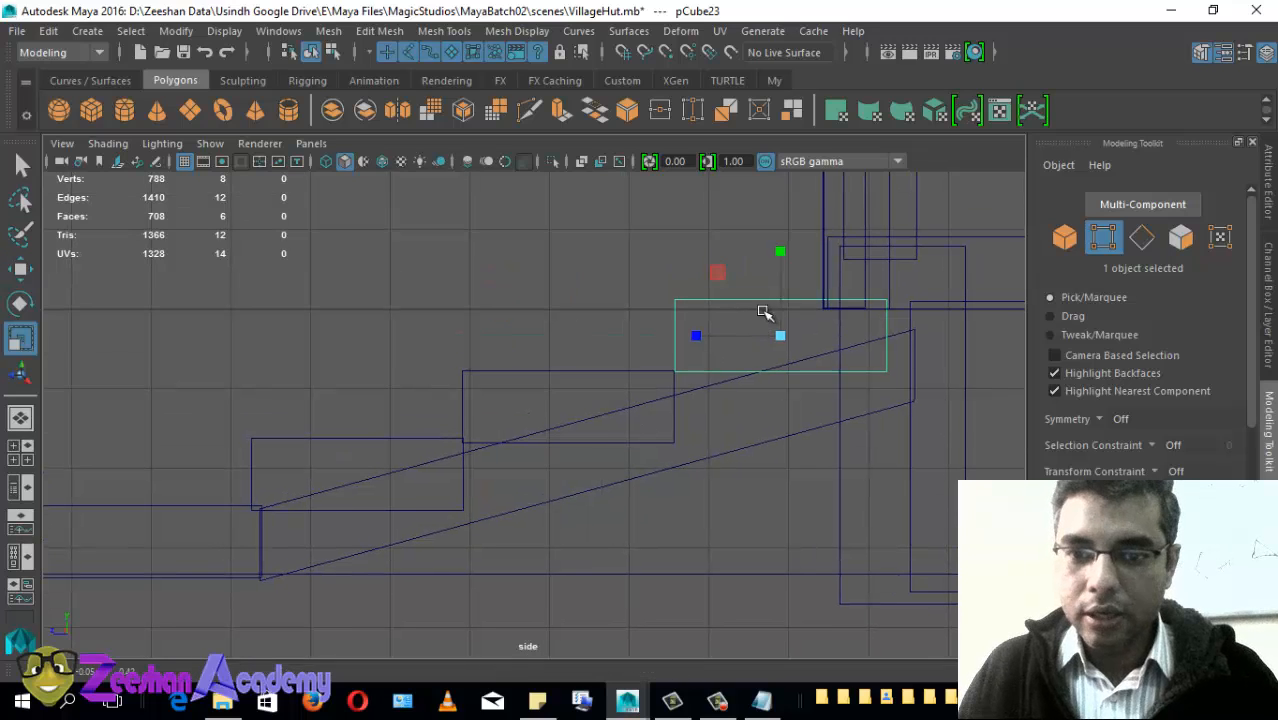
{"action": "left_click_drag", "start_coordinate": [780, 252], "coordinate": [782, 275]}
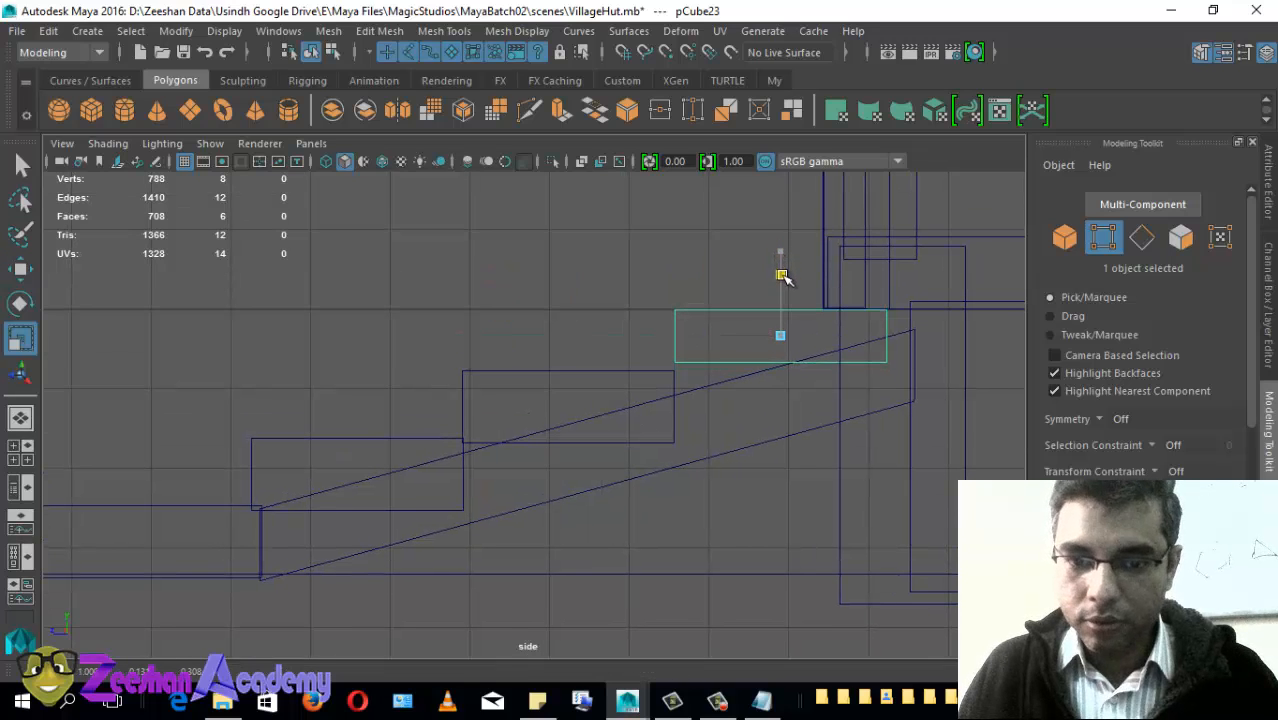
{"action": "left_click", "coordinate": [1269, 274]}
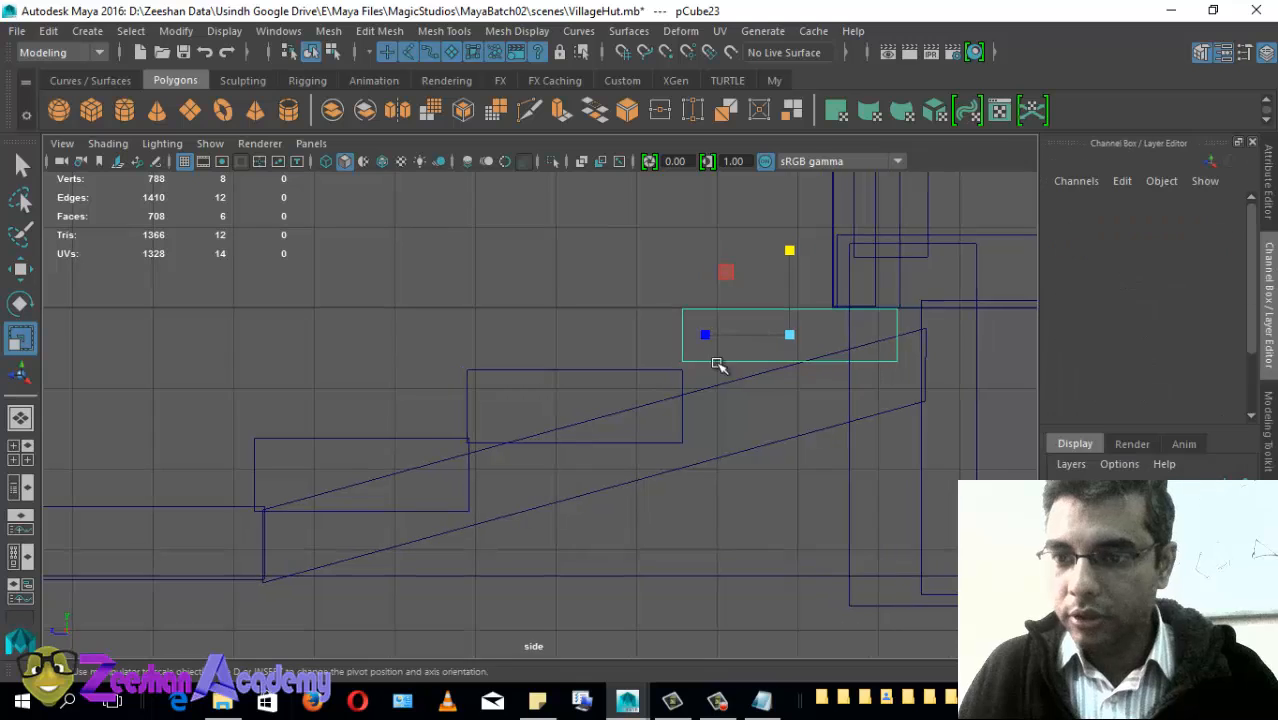
Step: Scale the middle and lowest raised steps down along Y to about the same thickness as the top step
{"action": "middle_click_drag", "start_coordinate": [766, 401], "coordinate": [744, 371], "text": "alt"}
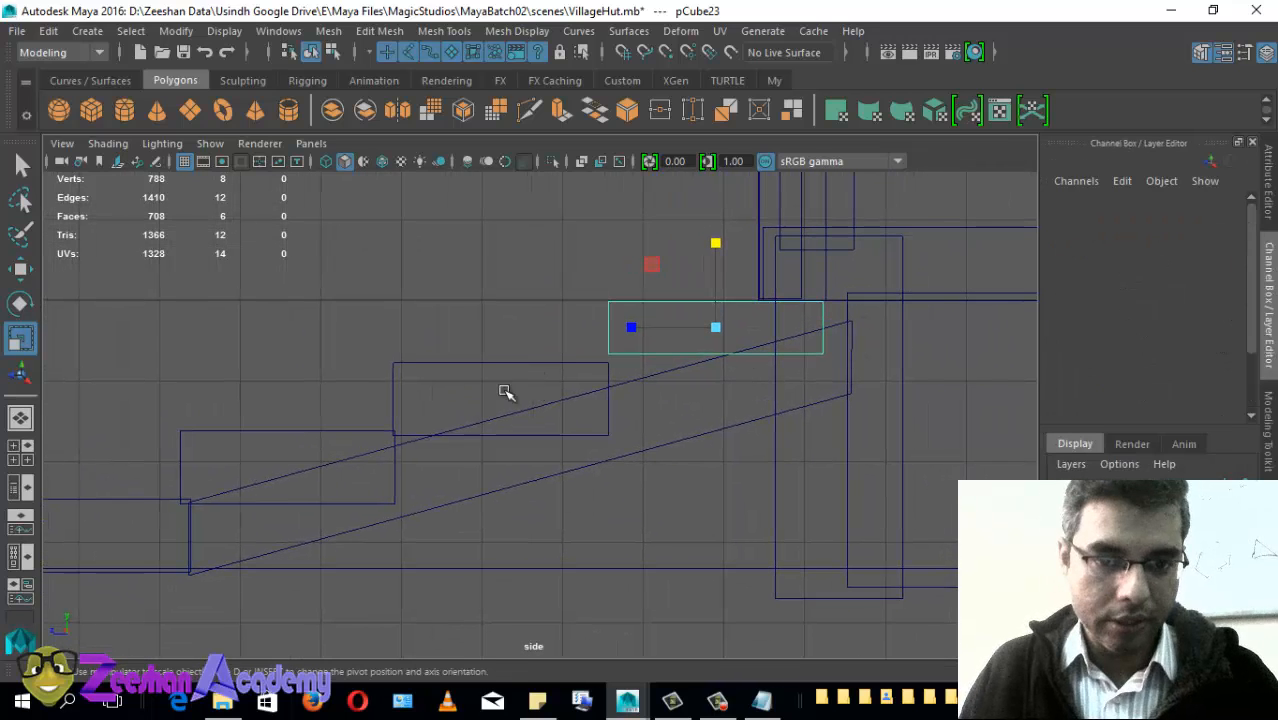
{"action": "middle_click_drag", "start_coordinate": [571, 367], "coordinate": [463, 430], "text": "alt"}
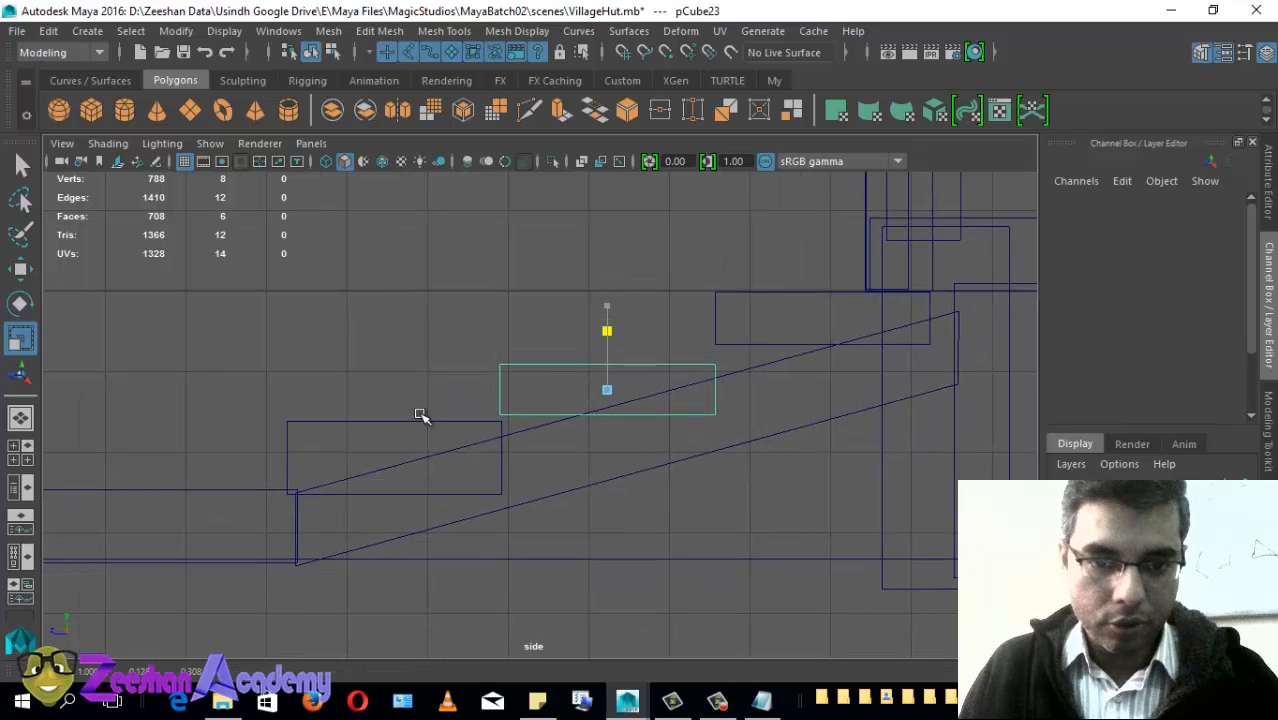
{"action": "scroll", "coordinate": [384, 373], "scroll_direction": "down", "scroll_amount": 2}
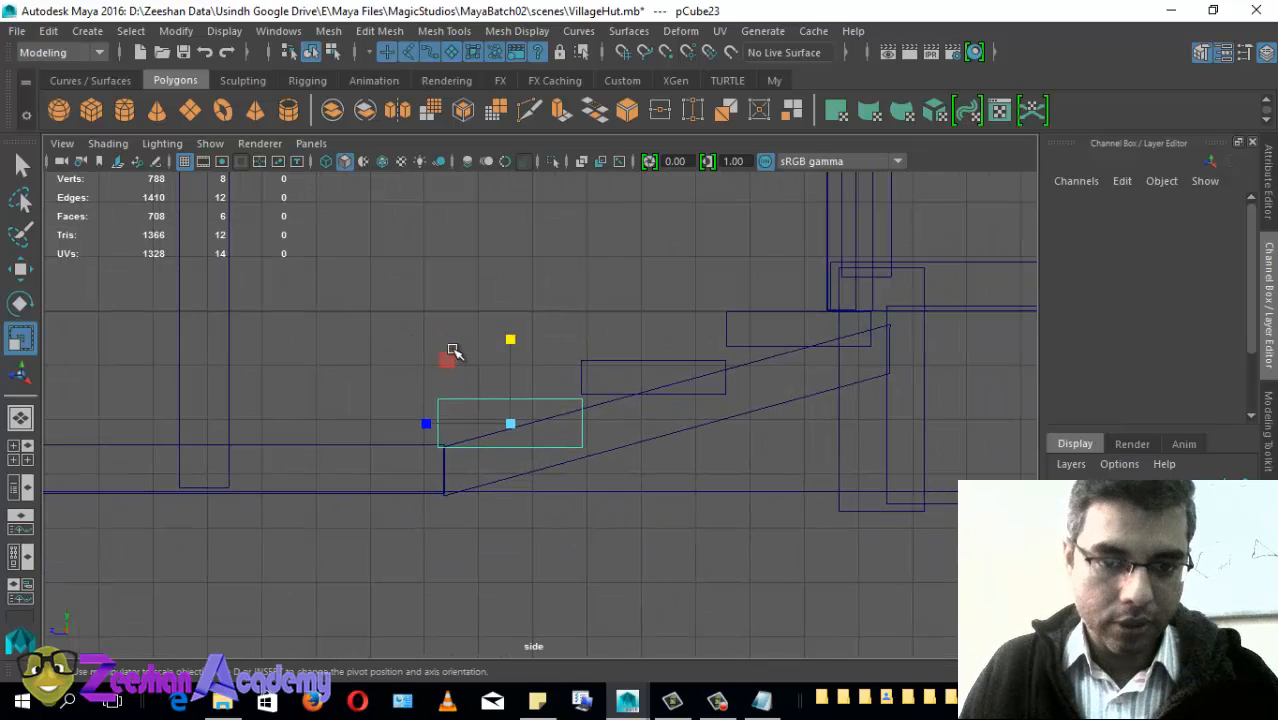
{"action": "left_click_drag", "start_coordinate": [516, 343], "coordinate": [516, 365]}
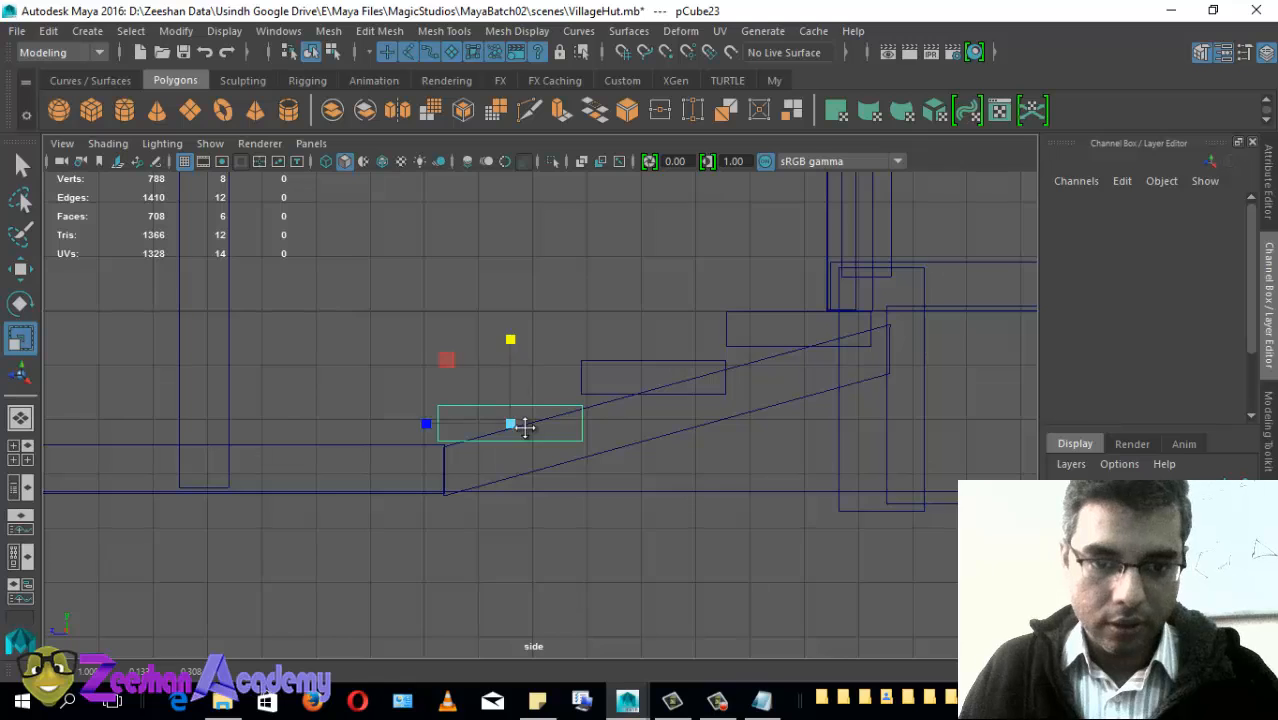
Step: Nudge the lowest raised step slightly down along Y and the top step slightly up to even out the staircase
{"action": "middle_click_drag", "start_coordinate": [525, 425], "coordinate": [490, 427], "text": "alt"}
{"action": "key", "text": "w"}
{"action": "middle_click_drag", "start_coordinate": [522, 359], "coordinate": [584, 341], "text": "alt"}
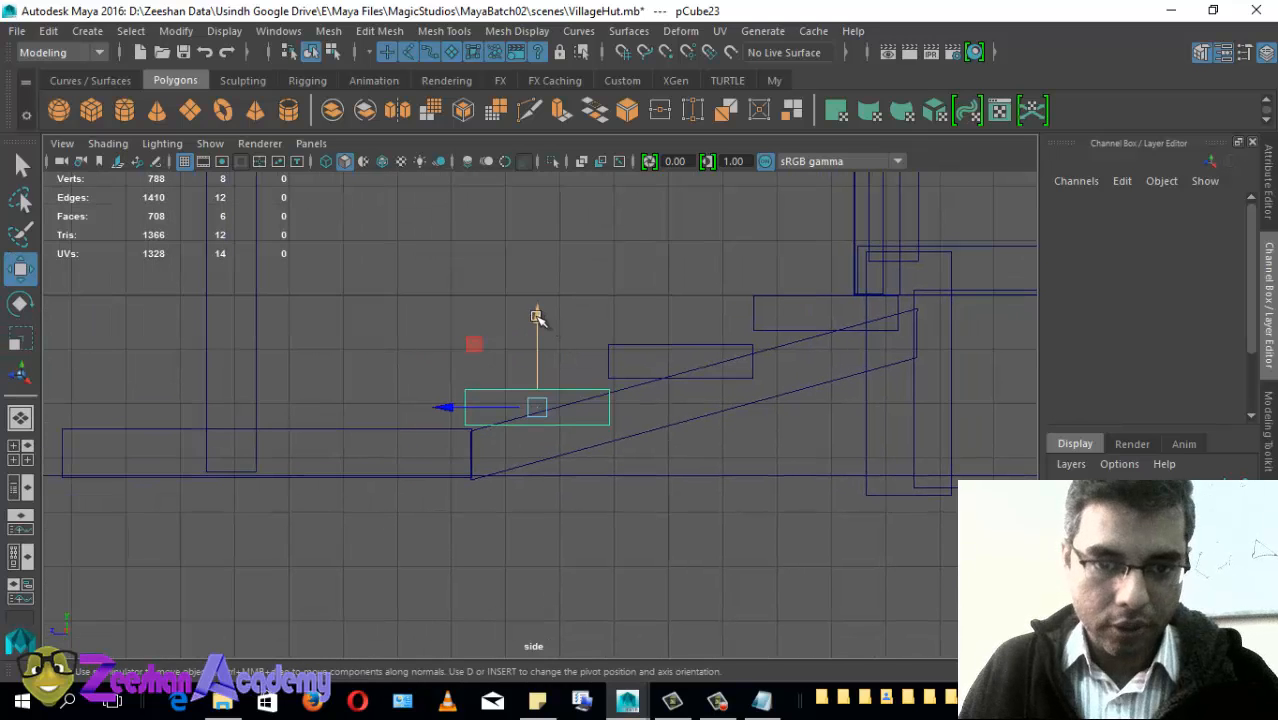
{"action": "left_click_drag", "start_coordinate": [537, 316], "coordinate": [536, 321]}
{"action": "middle_click_drag", "start_coordinate": [856, 348], "coordinate": [700, 425], "text": "alt"}
{"action": "scroll", "coordinate": [754, 390], "scroll_direction": "up", "scroll_amount": 1}
{"action": "left_click", "coordinate": [713, 373]}
{"action": "scroll", "coordinate": [702, 424], "scroll_direction": "up", "scroll_amount": 2}
{"action": "left_click_drag", "start_coordinate": [795, 296], "coordinate": [795, 293]}
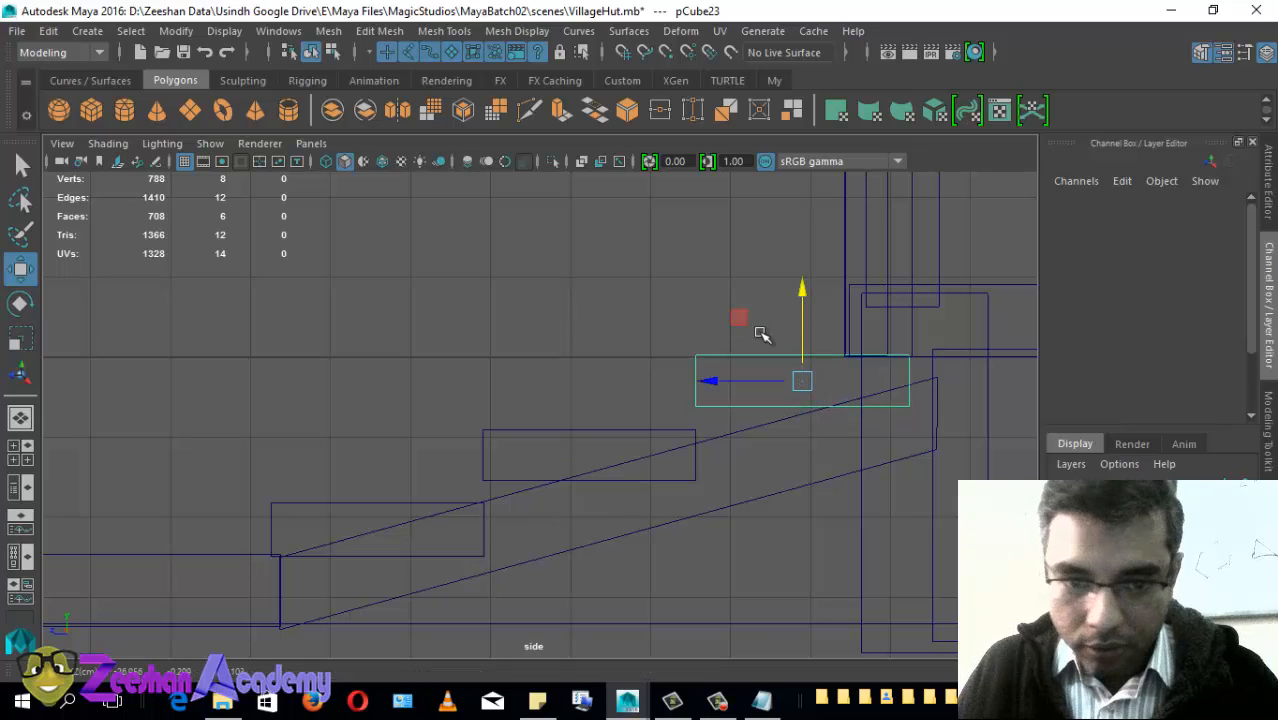
Step: Return to the perspective view and inspect the thinner steps, their supporting beams, and the whole house from several angles
{"action": "key", "text": "space"}
{"action": "left_click_drag", "start_coordinate": [596, 491], "coordinate": [598, 452]}
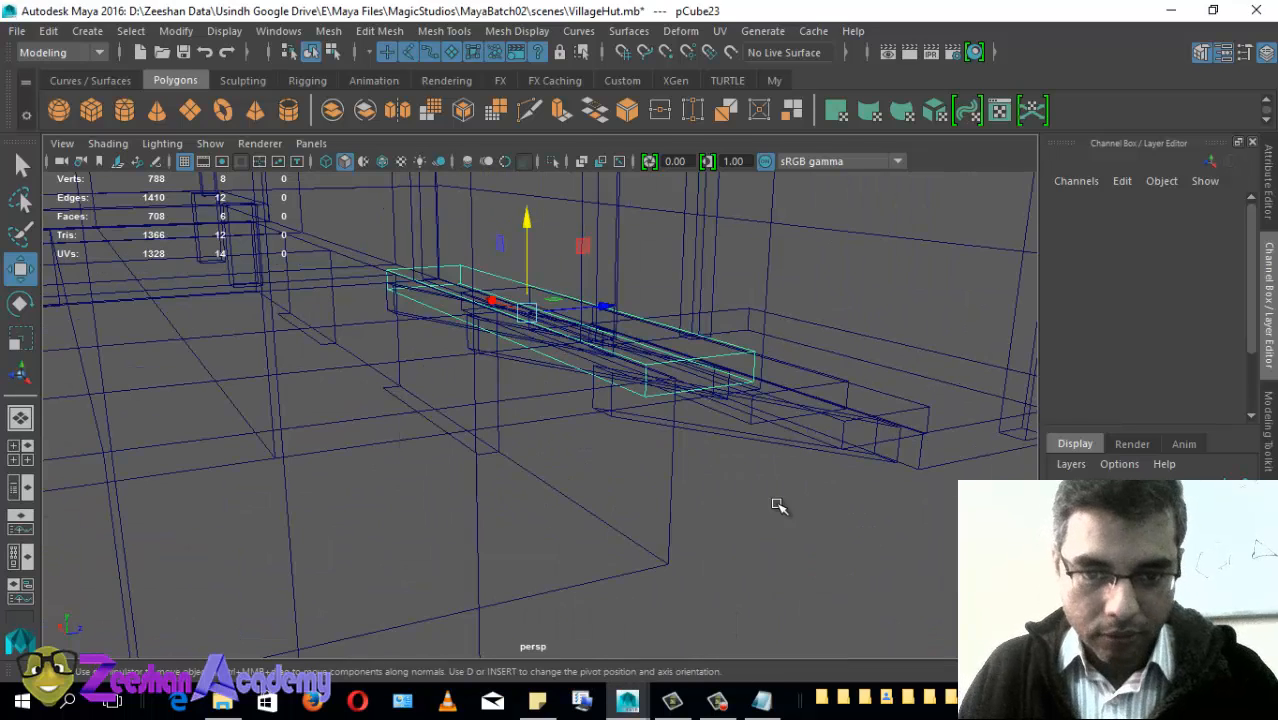
{"action": "key", "text": "space"}
{"action": "middle_click_drag", "start_coordinate": [398, 500], "coordinate": [395, 500], "text": "alt"}
{"action": "key", "text": "space"}
{"action": "mouse_move", "coordinate": [830, 545]}
{"action": "left_mouse_down"}
{"action": "mouse_move", "coordinate": [881, 553]}
{"action": "mouse_move", "coordinate": [838, 546]}
{"action": "left_mouse_up"}
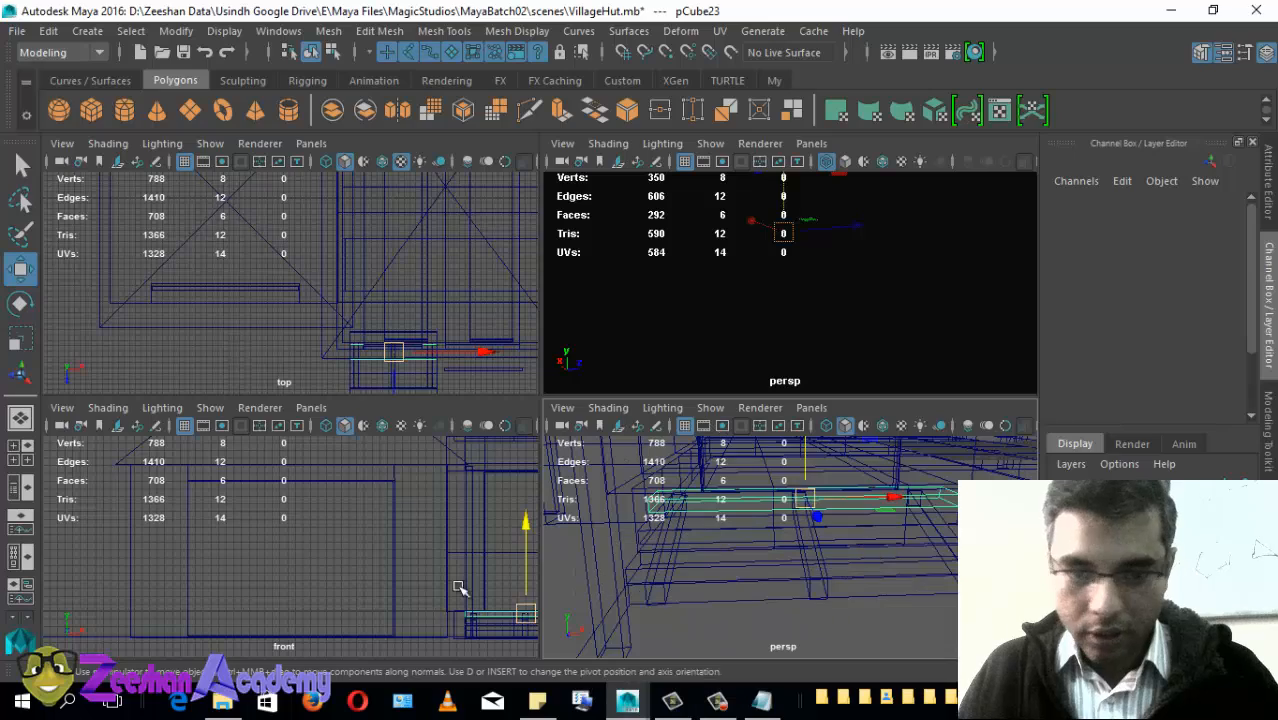
{"action": "middle_click_drag", "start_coordinate": [375, 571], "coordinate": [315, 568], "text": "alt"}
{"action": "key", "text": "space"}
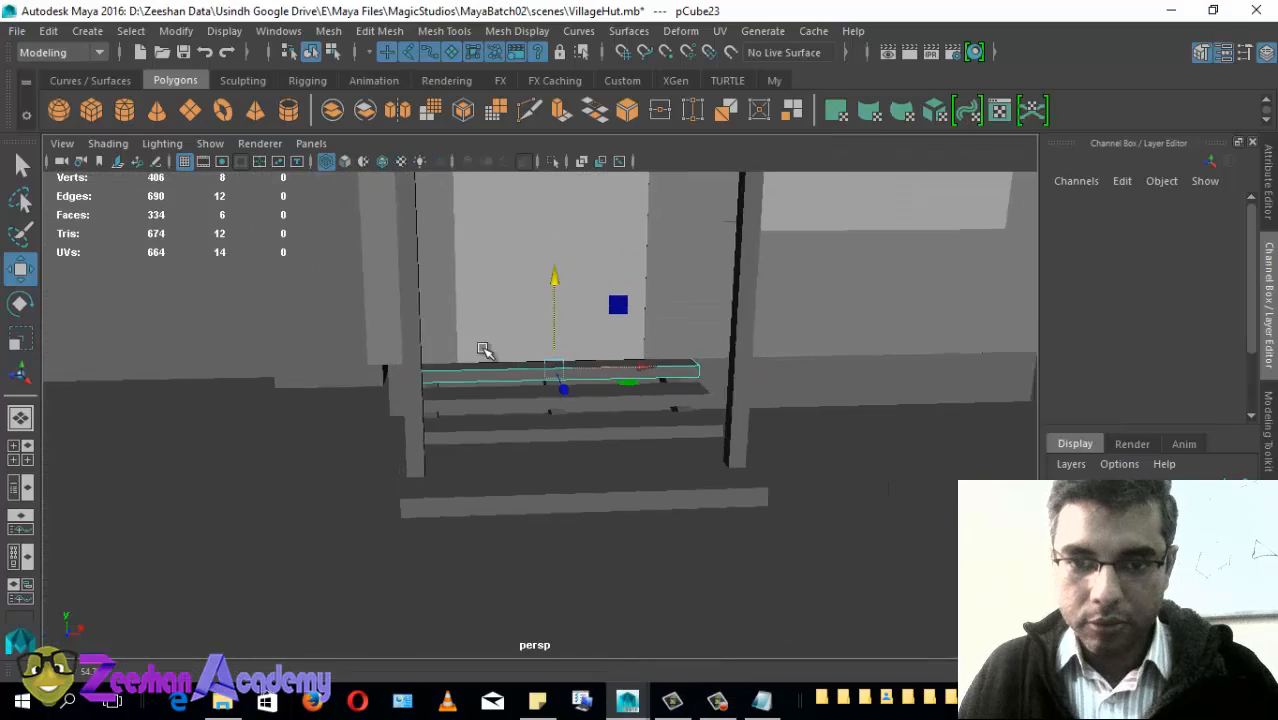
{"action": "left_click_drag", "start_coordinate": [485, 351], "coordinate": [671, 411], "text": "alt"}
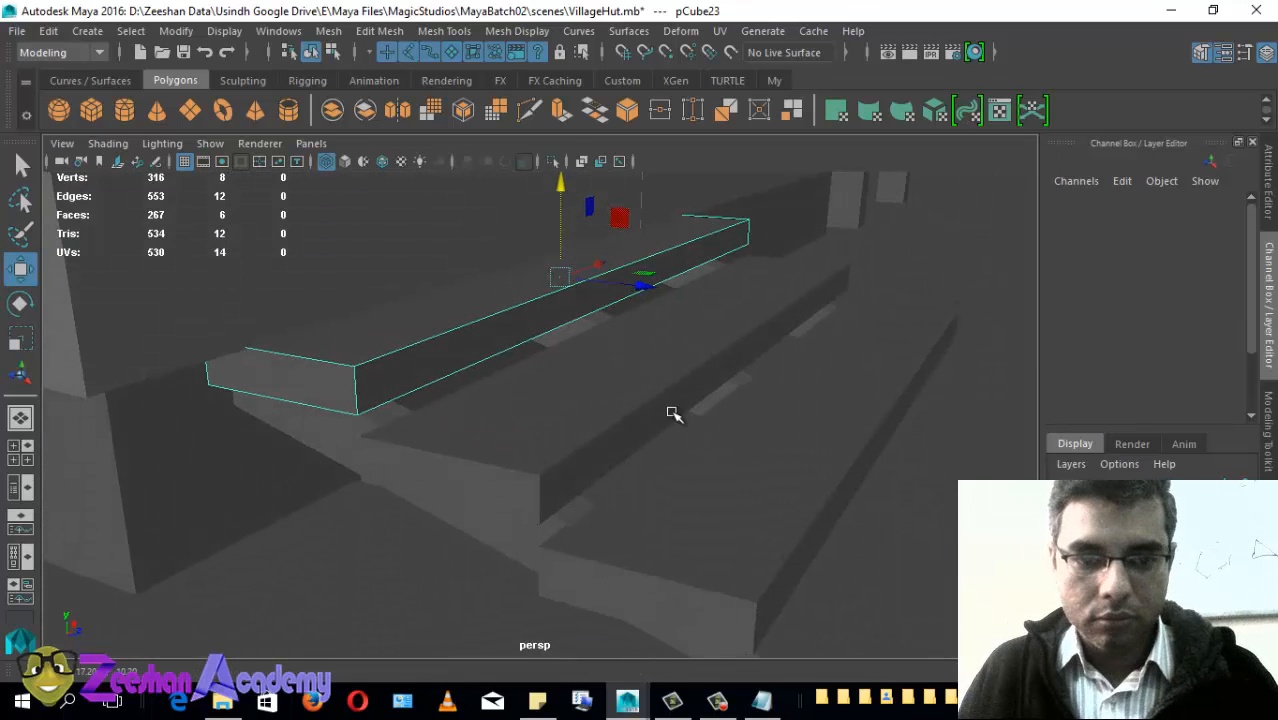
{"action": "right_click_drag", "start_coordinate": [698, 413], "coordinate": [582, 368], "text": "alt"}
{"action": "left_click_drag", "start_coordinate": [582, 368], "coordinate": [358, 412], "text": "alt"}
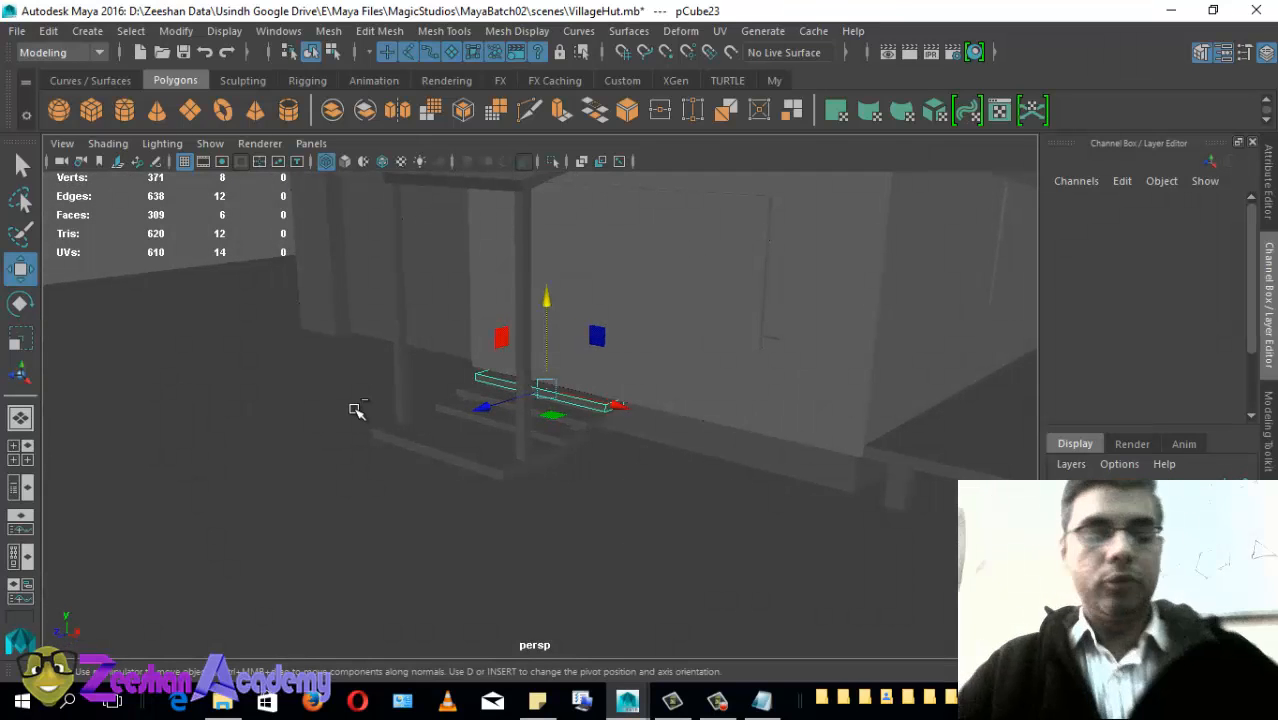
{"action": "left_click_drag", "start_coordinate": [598, 416], "coordinate": [397, 477], "text": "alt"}
{"action": "left_click_drag", "start_coordinate": [536, 485], "coordinate": [805, 481], "text": "alt"}
{"action": "left_click_drag", "start_coordinate": [650, 487], "coordinate": [655, 482], "text": "alt"}
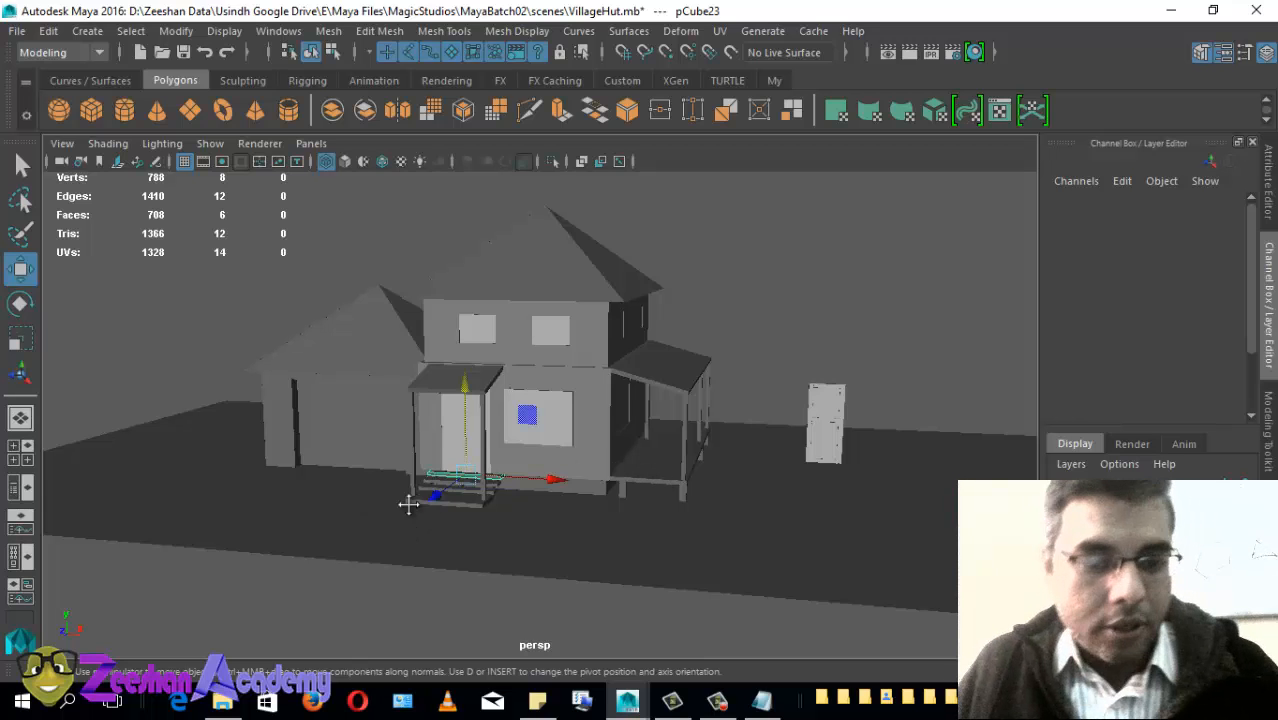
{"action": "left_click_drag", "start_coordinate": [408, 503], "coordinate": [535, 521], "text": "alt"}
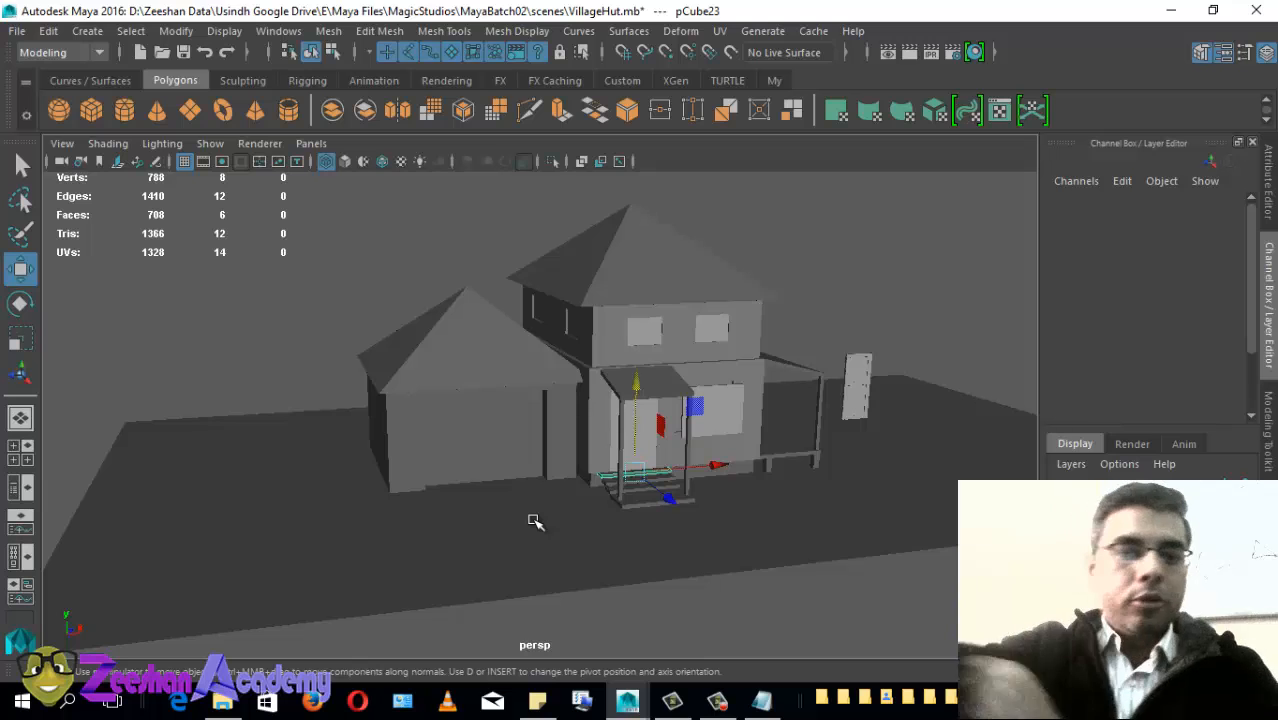
{"action": "mouse_move", "coordinate": [806, 501]}
{"action": "left_mouse_down", "text": "alt"}
{"action": "mouse_move", "coordinate": [699, 508]}
{"action": "mouse_move", "coordinate": [516, 456]}
{"action": "mouse_move", "coordinate": [532, 463]}
{"action": "mouse_move", "coordinate": [506, 480]}
{"action": "left_mouse_up", "text": "alt"}
Step: Turn on textured display, and switch to Notepad to add the line "6 = Texture Mode" below "5= shaded view" in Maya Shortcuts
{"action": "key", "text": "5"}
{"action": "key", "text": "6"}
{"action": "left_click", "coordinate": [762, 700]}
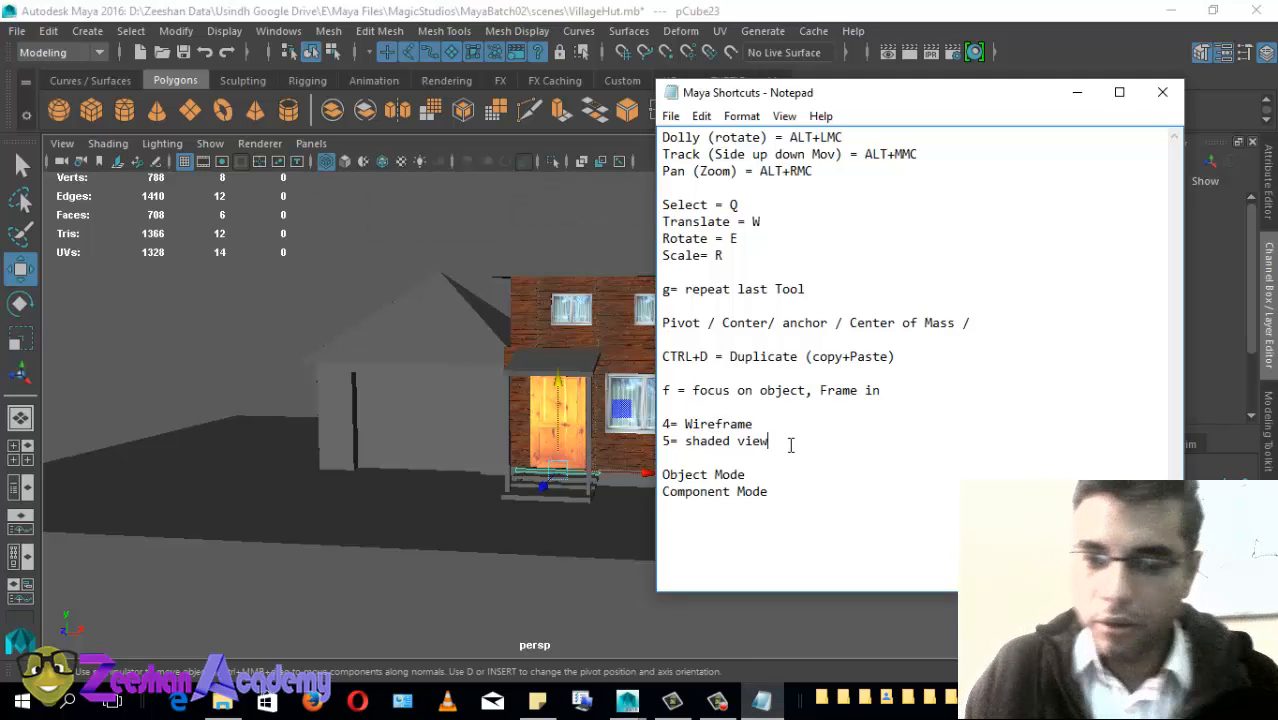
{"action": "key", "text": "Return"}
{"action": "type", "text": "6 = Texture Mode"}
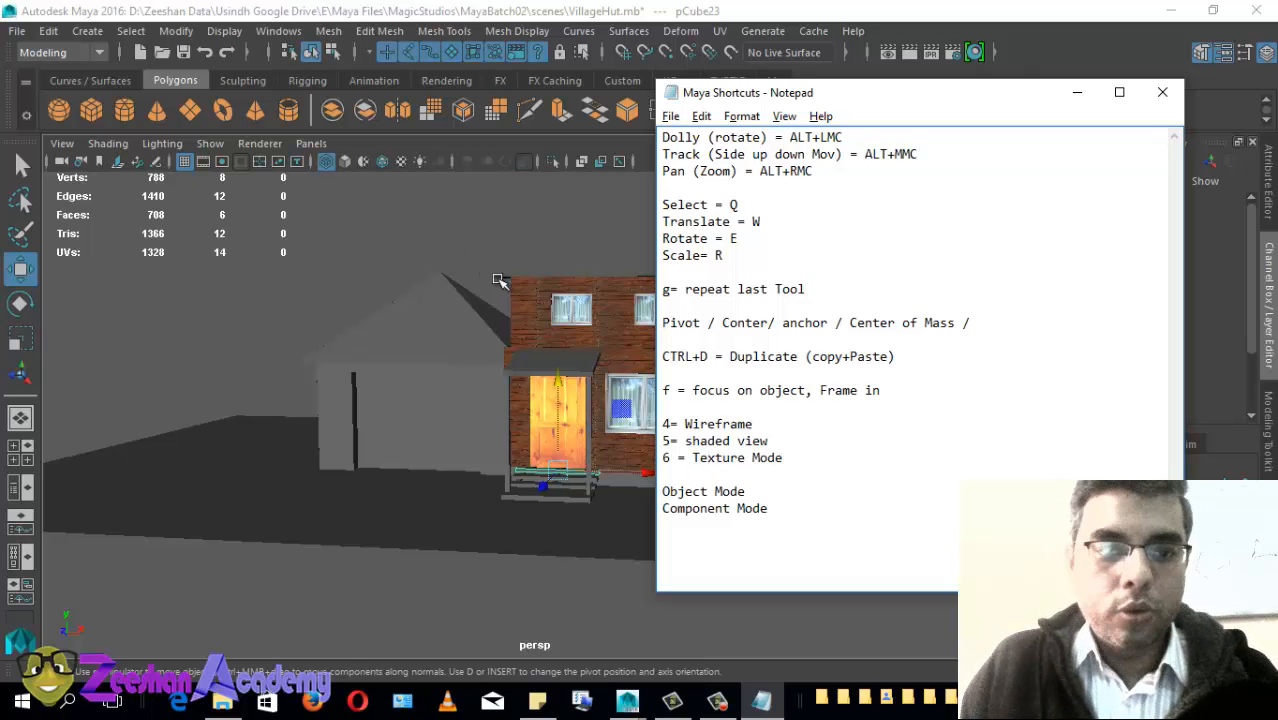
Step: Back in Maya, cycle the viewport through shaded, wireframe, and textured display, ending on textured, and save the scene
{"action": "left_click_drag", "start_coordinate": [500, 281], "coordinate": [587, 442], "text": "alt"}
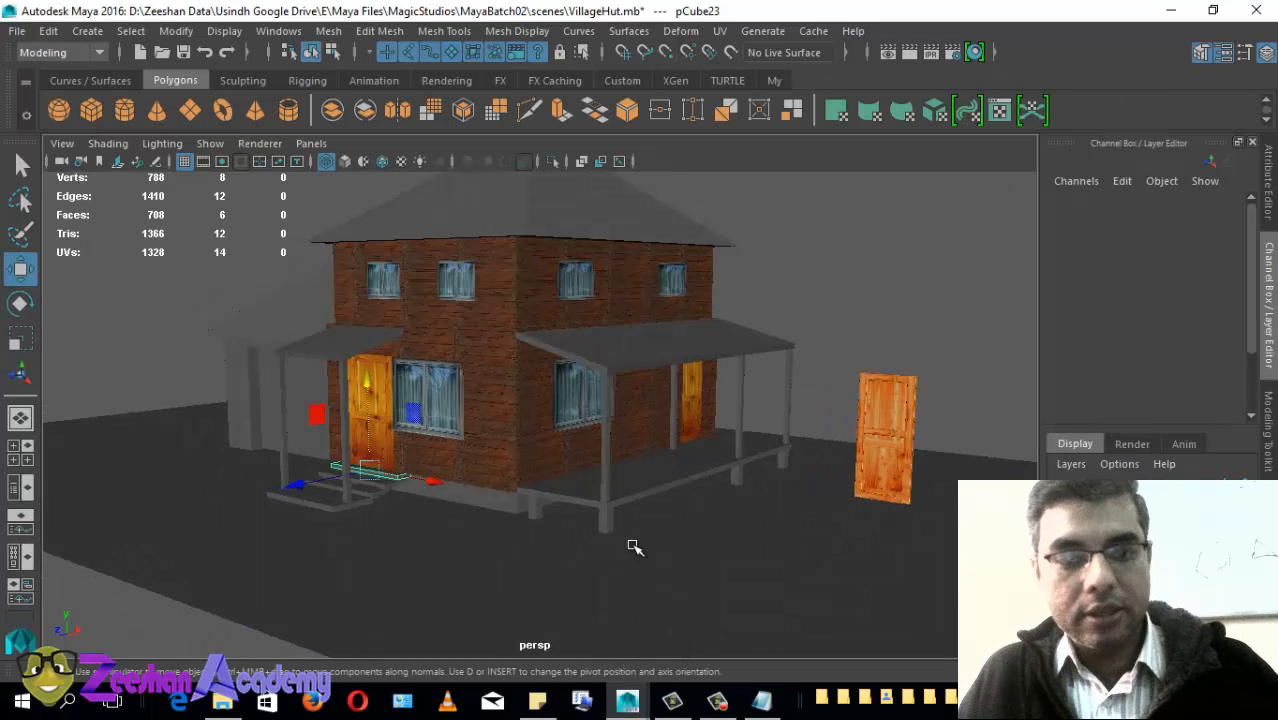
{"action": "key", "text": "6"}
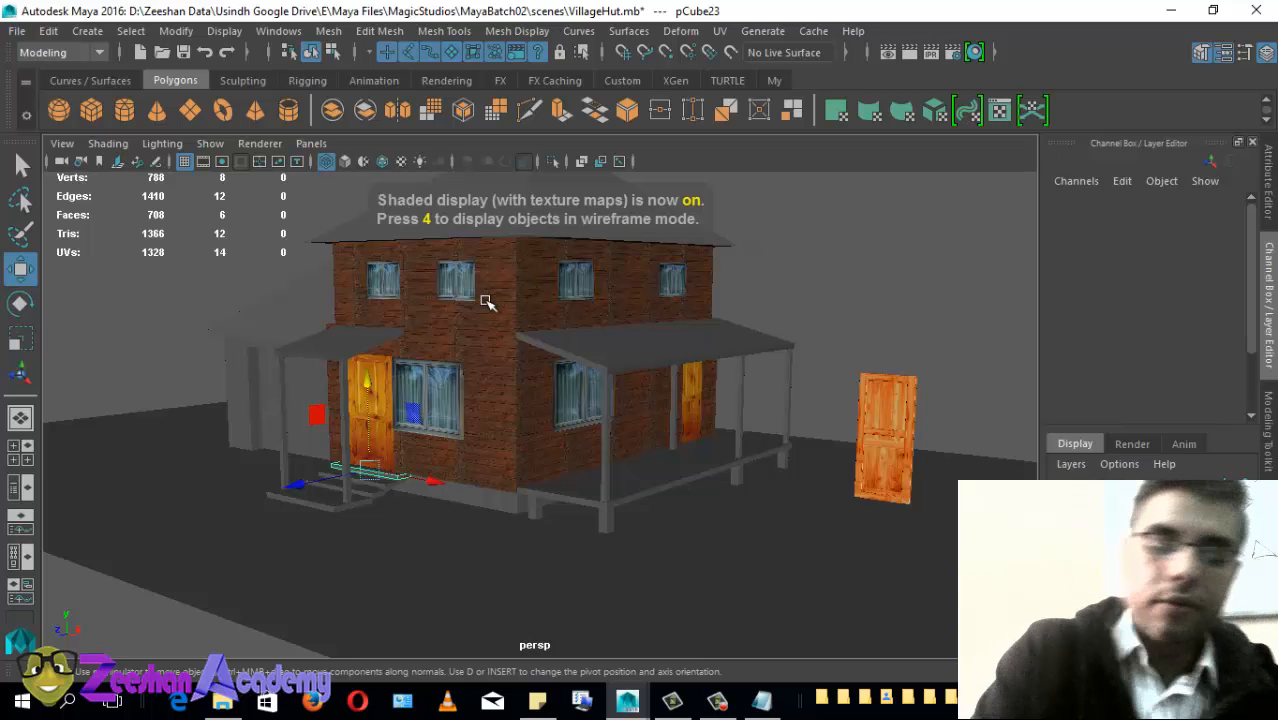
{"action": "key", "text": "5"}
{"action": "mouse_move", "coordinate": [543, 388]}
{"action": "left_mouse_down", "text": "alt"}
{"action": "mouse_move", "coordinate": [650, 385]}
{"action": "mouse_move", "coordinate": [537, 415]}
{"action": "mouse_move", "coordinate": [867, 465]}
{"action": "mouse_move", "coordinate": [557, 420]}
{"action": "mouse_move", "coordinate": [662, 431]}
{"action": "mouse_move", "coordinate": [551, 422]}
{"action": "mouse_move", "coordinate": [516, 443]}
{"action": "mouse_move", "coordinate": [633, 447]}
{"action": "left_mouse_up", "text": "alt"}
{"action": "key", "text": "4"}
{"action": "key", "text": "5"}
{"action": "key", "text": "6"}
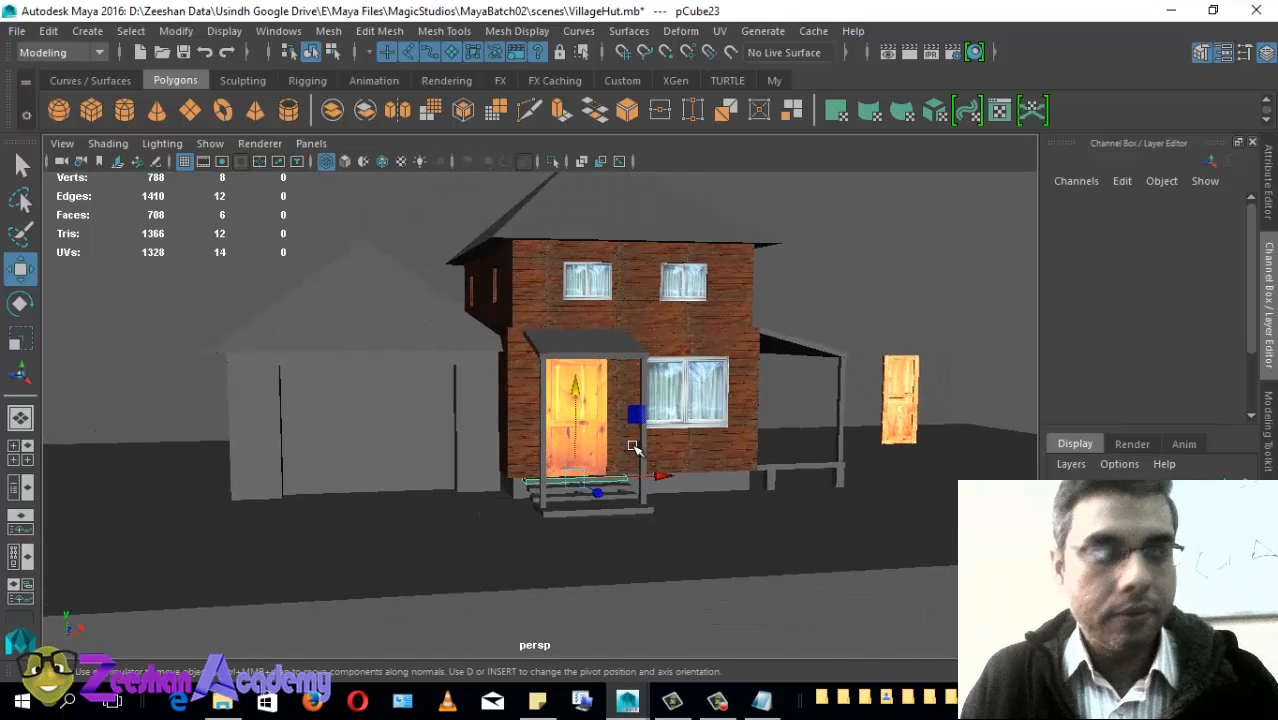
{"action": "key", "text": "ctrl+s"}
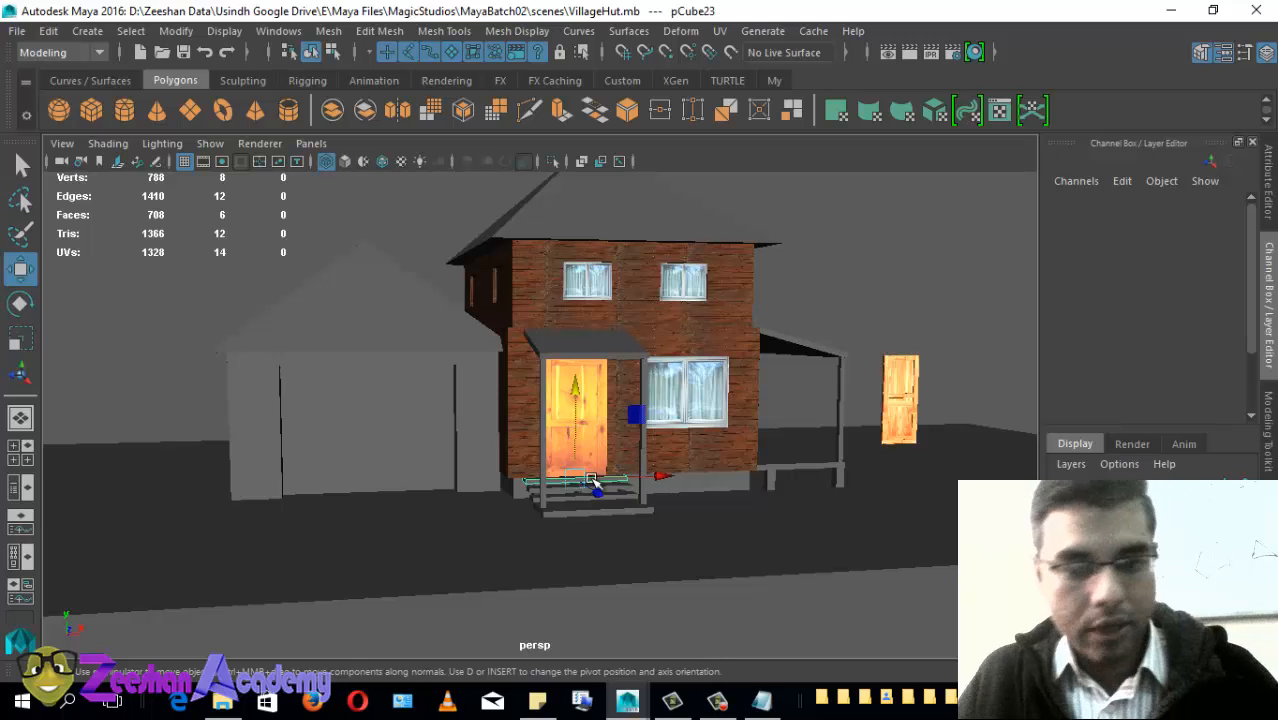
Step: Select the garage walls, frame them in the perspective view, and assign them a Lambert material
{"action": "left_click_drag", "start_coordinate": [474, 494], "coordinate": [324, 433], "text": "alt"}
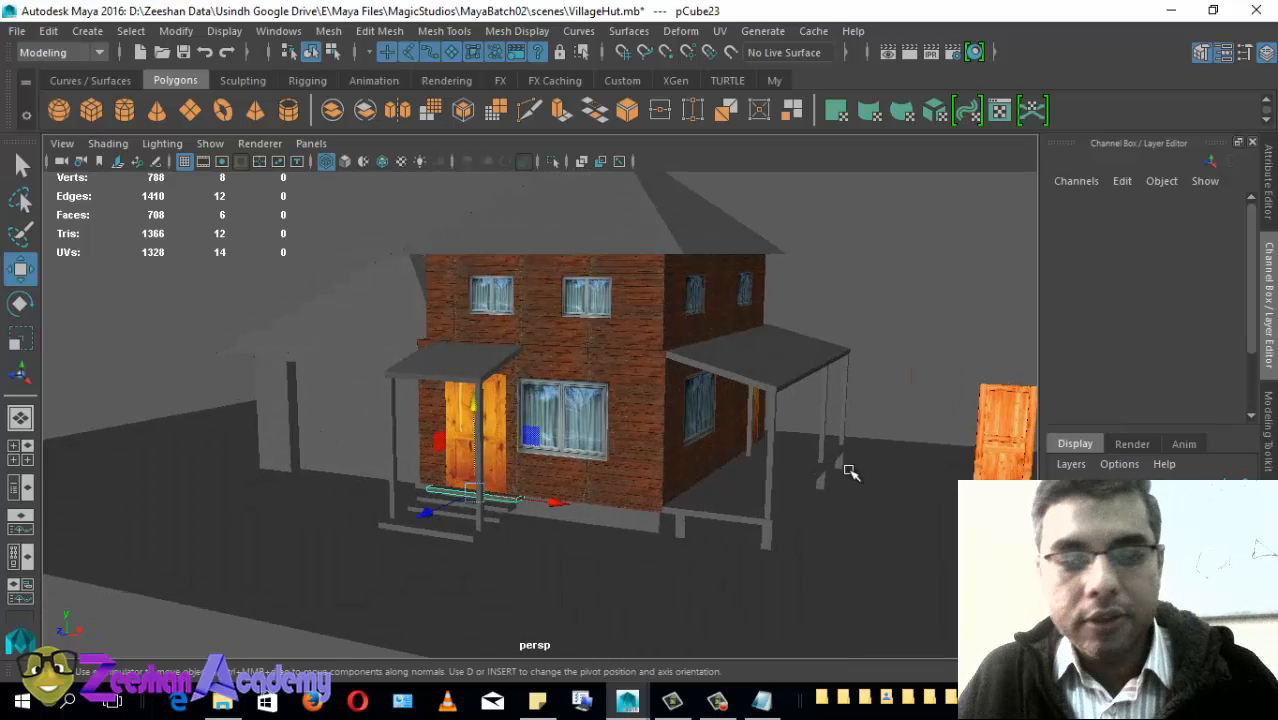
{"action": "left_click_drag", "start_coordinate": [626, 422], "coordinate": [522, 421], "text": "alt"}
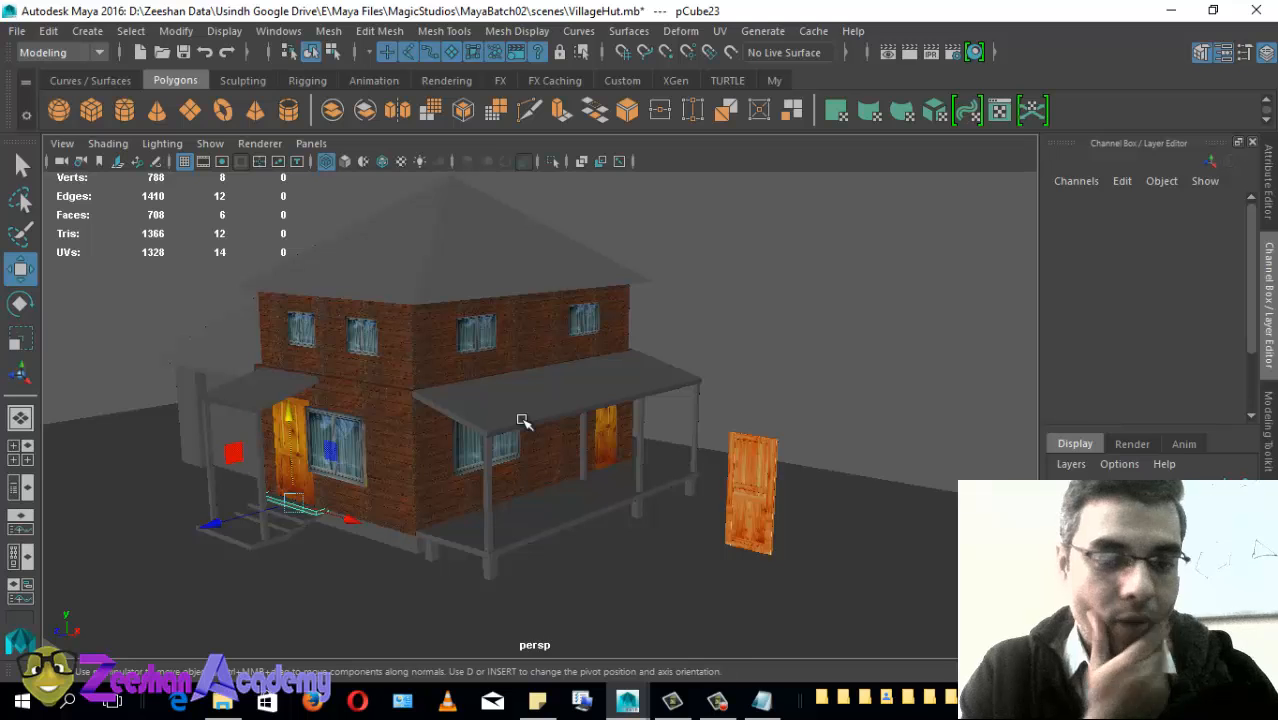
{"action": "left_click_drag", "start_coordinate": [567, 389], "coordinate": [455, 430], "text": "alt"}
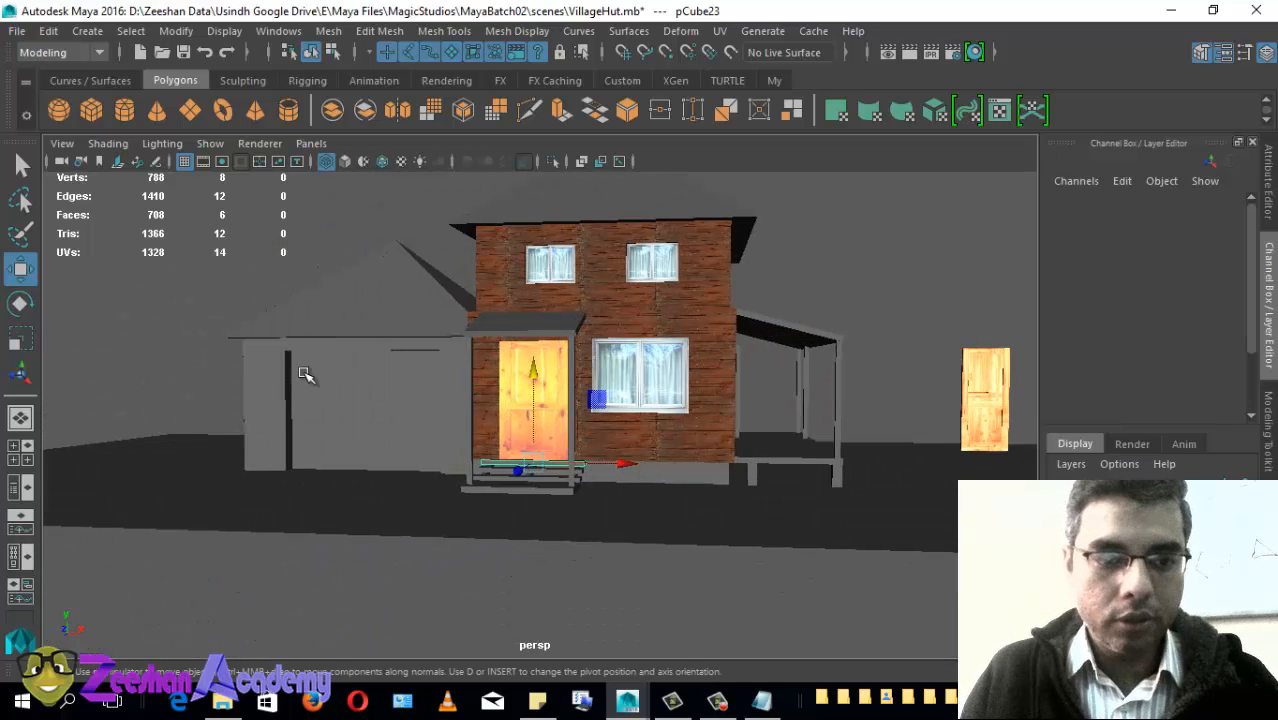
{"action": "left_click", "coordinate": [273, 460]}
{"action": "left_click_drag", "start_coordinate": [275, 461], "coordinate": [541, 476], "text": "alt"}
{"action": "scroll", "coordinate": [405, 468], "scroll_direction": "up", "scroll_amount": 3}
{"action": "left_click_drag", "start_coordinate": [470, 412], "coordinate": [500, 413], "text": "alt"}
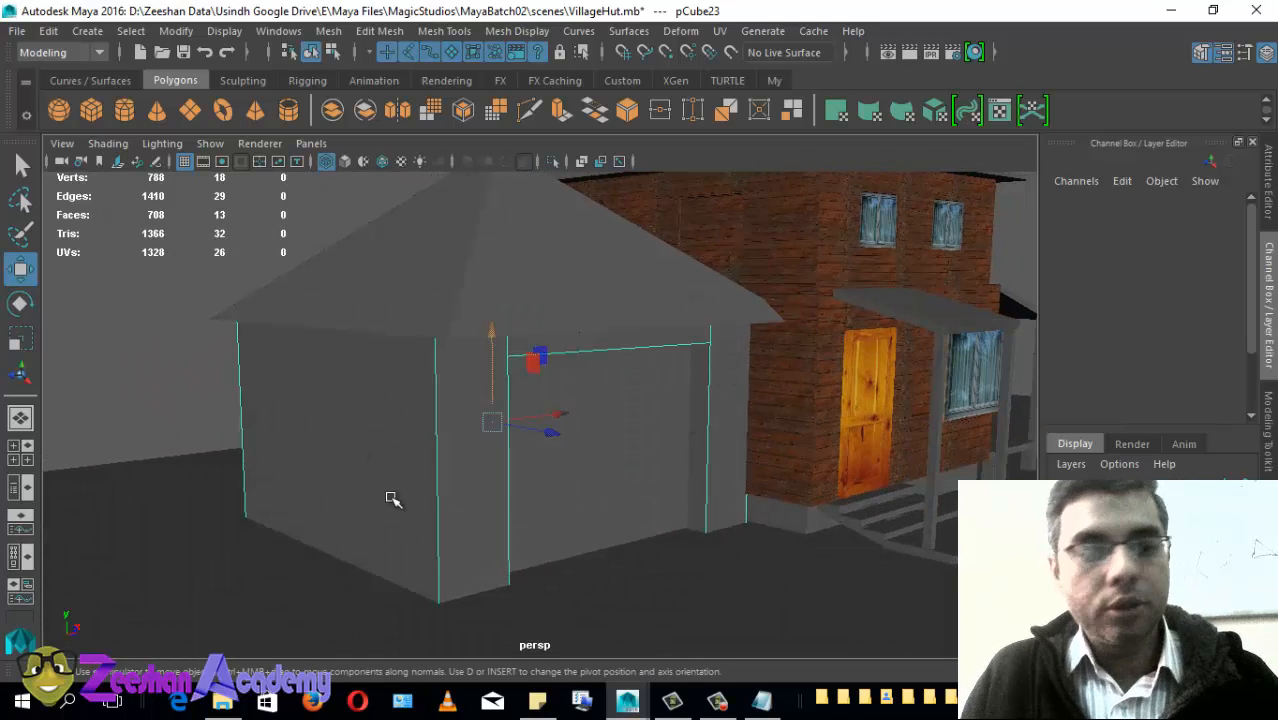
{"action": "left_click_drag", "start_coordinate": [662, 479], "coordinate": [442, 385], "text": "alt"}
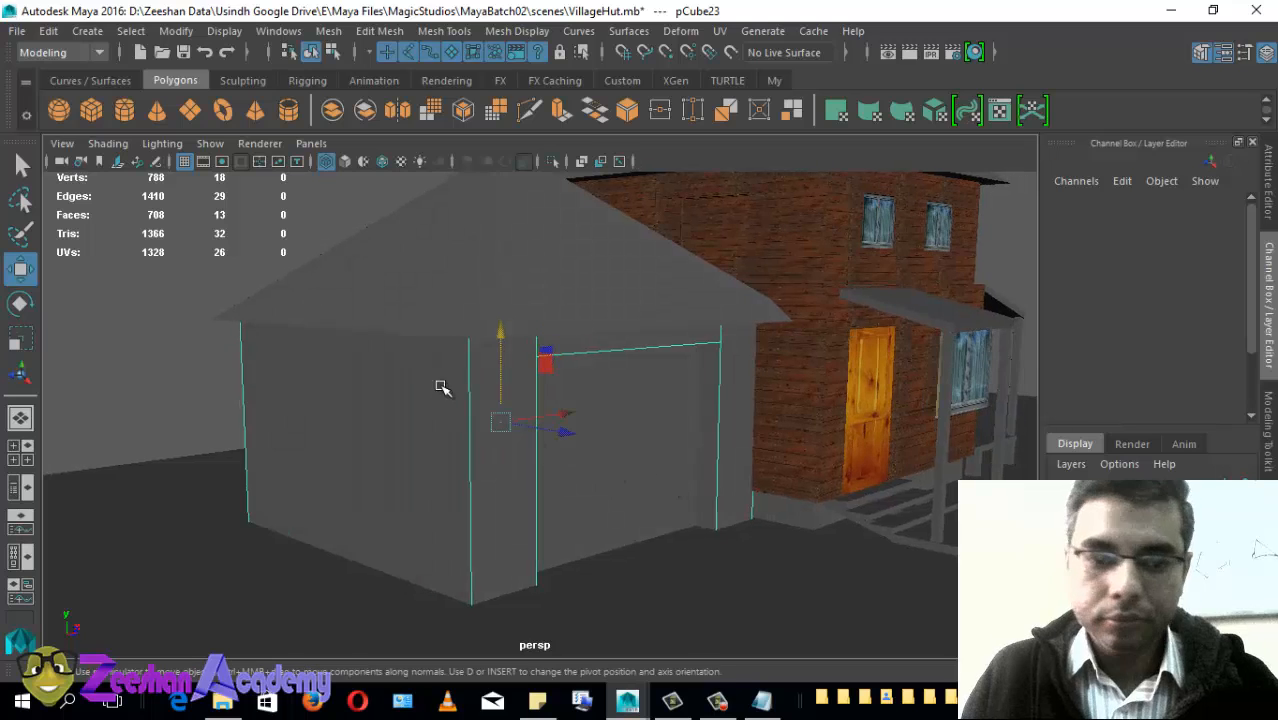
{"action": "right_click_drag", "start_coordinate": [442, 385], "coordinate": [440, 170]}
{"action": "left_click", "coordinate": [446, 86]}
{"action": "left_click_drag", "start_coordinate": [541, 300], "coordinate": [493, 322], "text": "alt"}
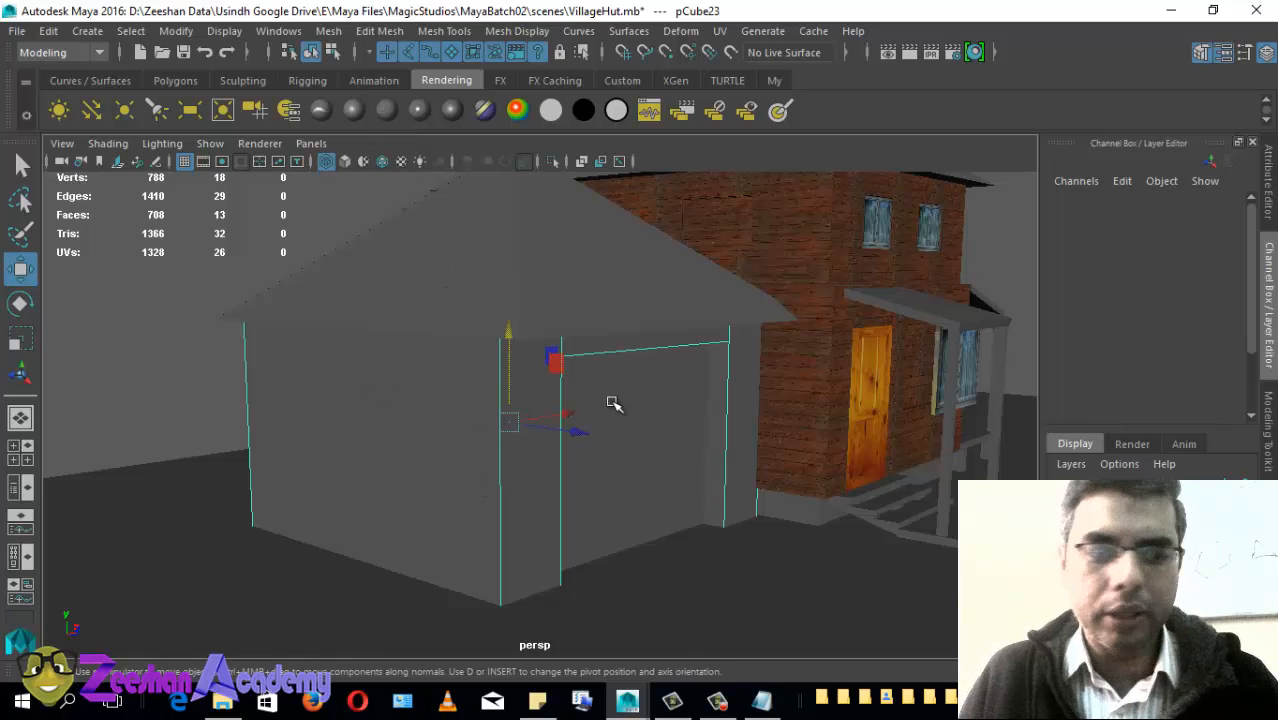
{"action": "left_click_drag", "start_coordinate": [610, 403], "coordinate": [558, 358], "text": "alt"}
Step: Rename the Lambert material on the garage walls to GarageMT
{"action": "key", "text": "ctrl+a"}
{"action": "left_click", "coordinate": [1246, 198]}
{"action": "left_click", "coordinate": [1246, 198]}
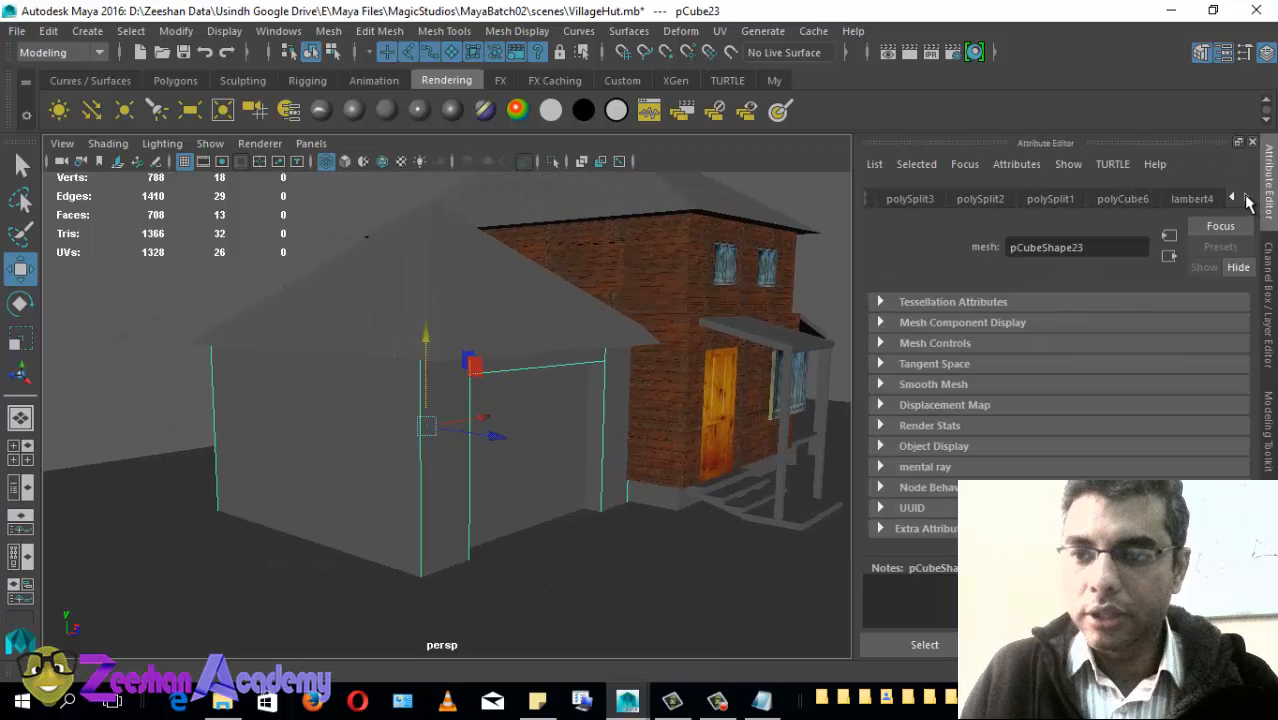
{"action": "left_click_drag", "start_coordinate": [466, 421], "coordinate": [550, 430], "text": "alt"}
{"action": "left_click_drag", "start_coordinate": [1060, 248], "coordinate": [876, 248]}
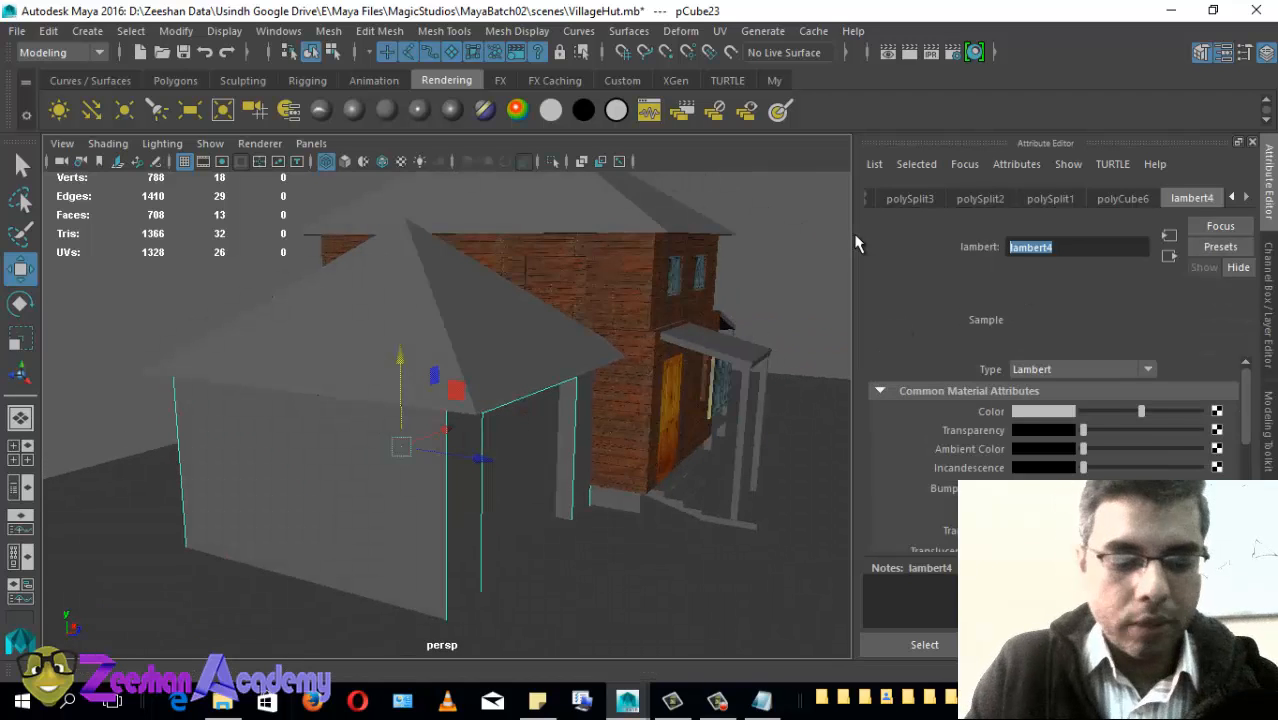
{"action": "type", "text": "Gr"}
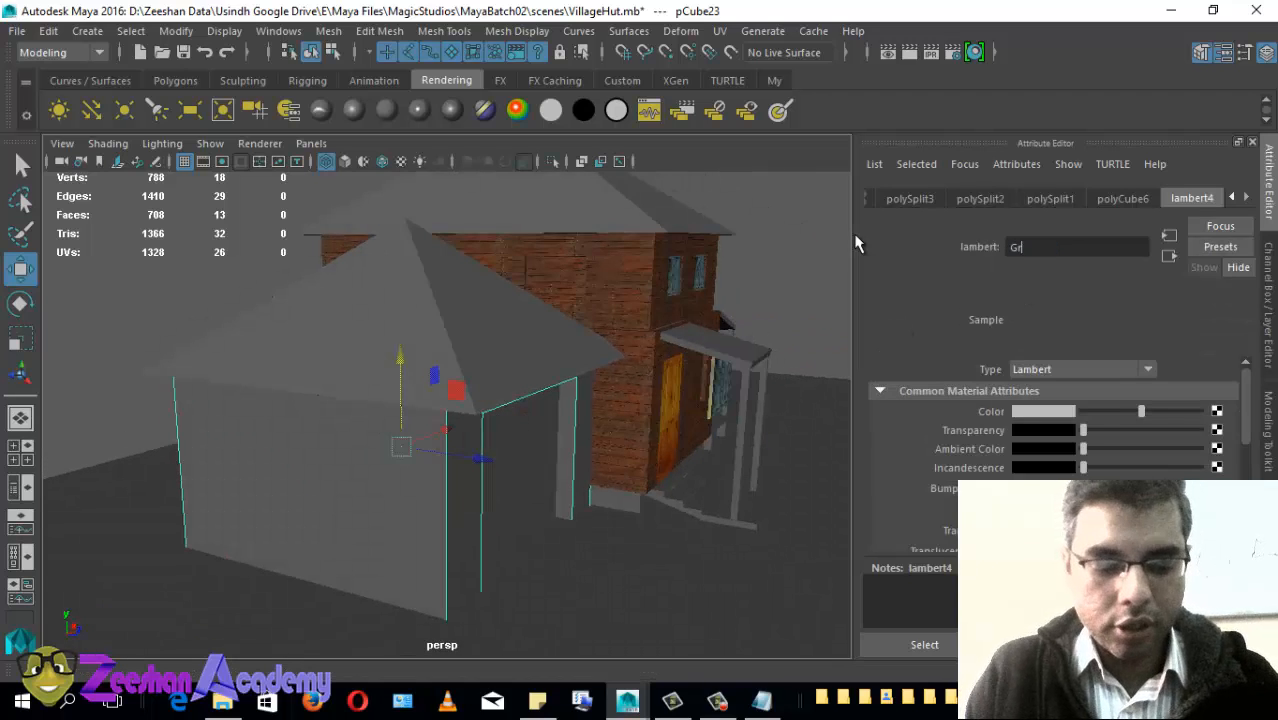
{"action": "type", "text": "rageMT"}
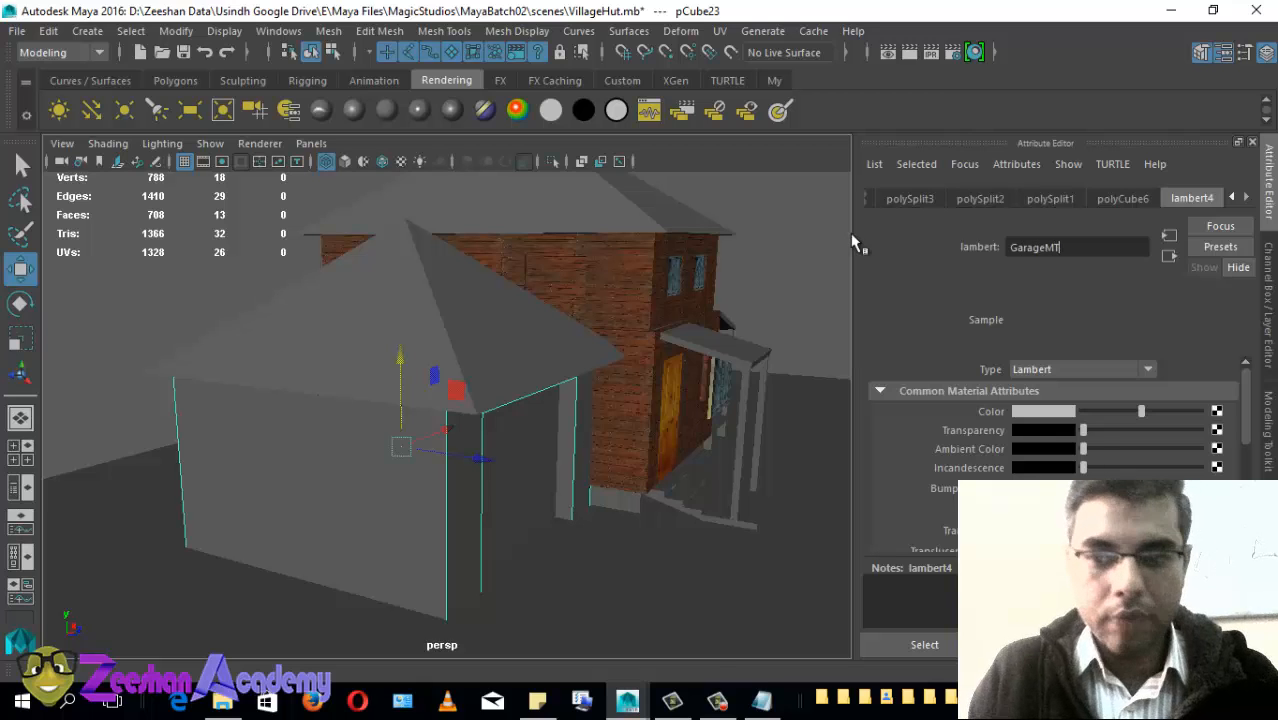
{"action": "key", "text": "Return"}
Step: Map a 2D file texture to the Color attribute of the GarageMT material
{"action": "left_click_drag", "start_coordinate": [813, 240], "coordinate": [588, 335], "text": "alt"}
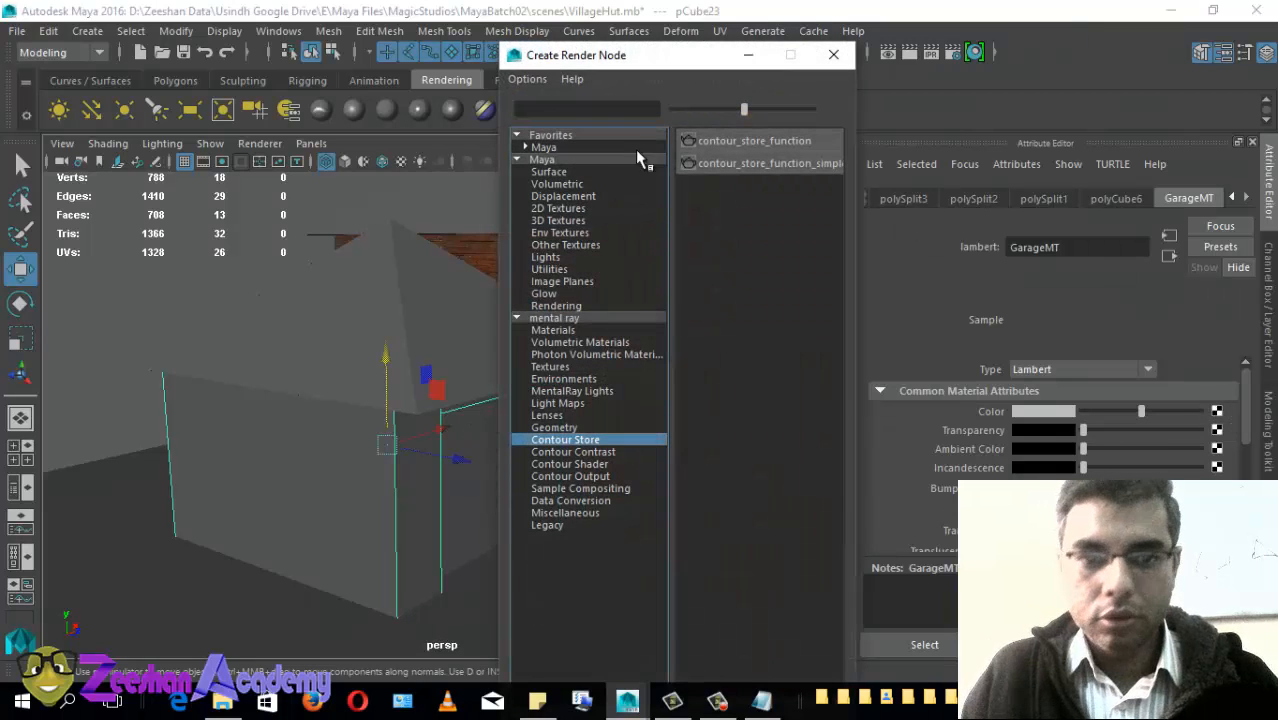
{"action": "left_click", "coordinate": [544, 148]}
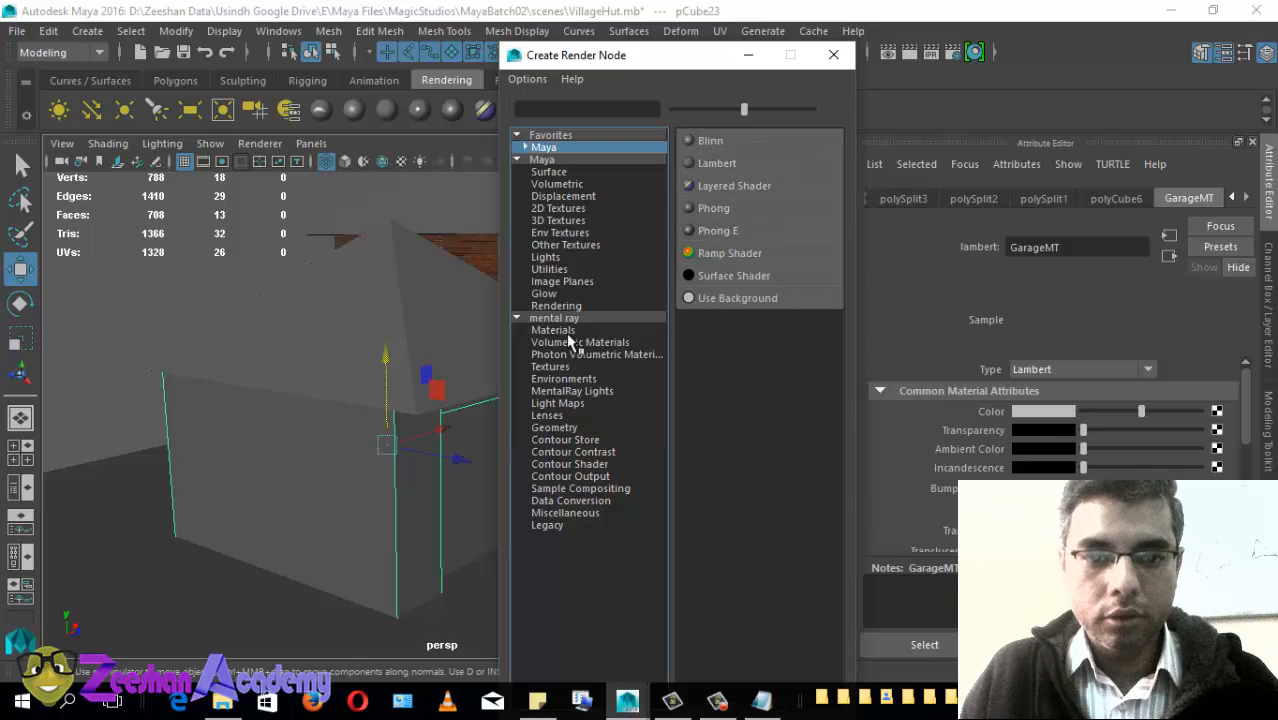
{"action": "left_click", "coordinate": [572, 208]}
{"action": "left_click", "coordinate": [724, 209]}
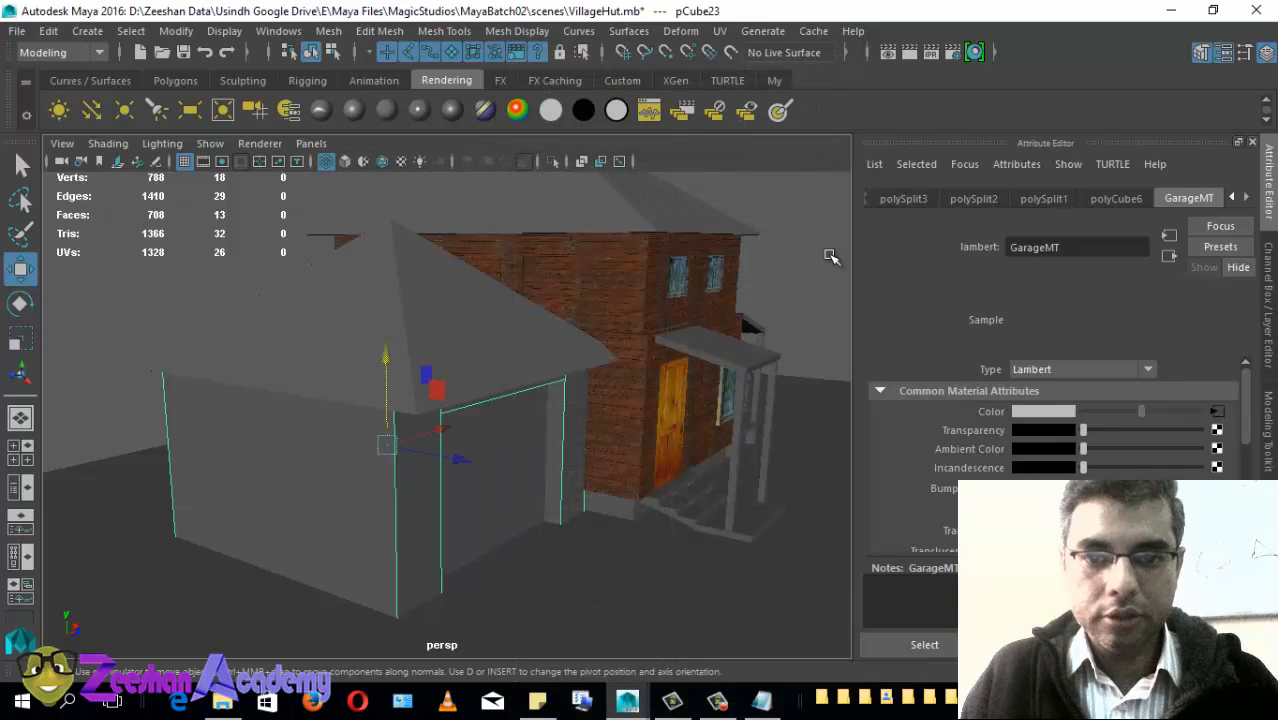
Step: Deselect the garage, inspect its walls from several angles in the textured view, and bring up the GarageMT material attributes from the wall
{"action": "left_click", "coordinate": [616, 414]}
{"action": "left_click_drag", "start_coordinate": [616, 414], "coordinate": [676, 380], "text": "alt"}
{"action": "left_click", "coordinate": [1216, 413]}
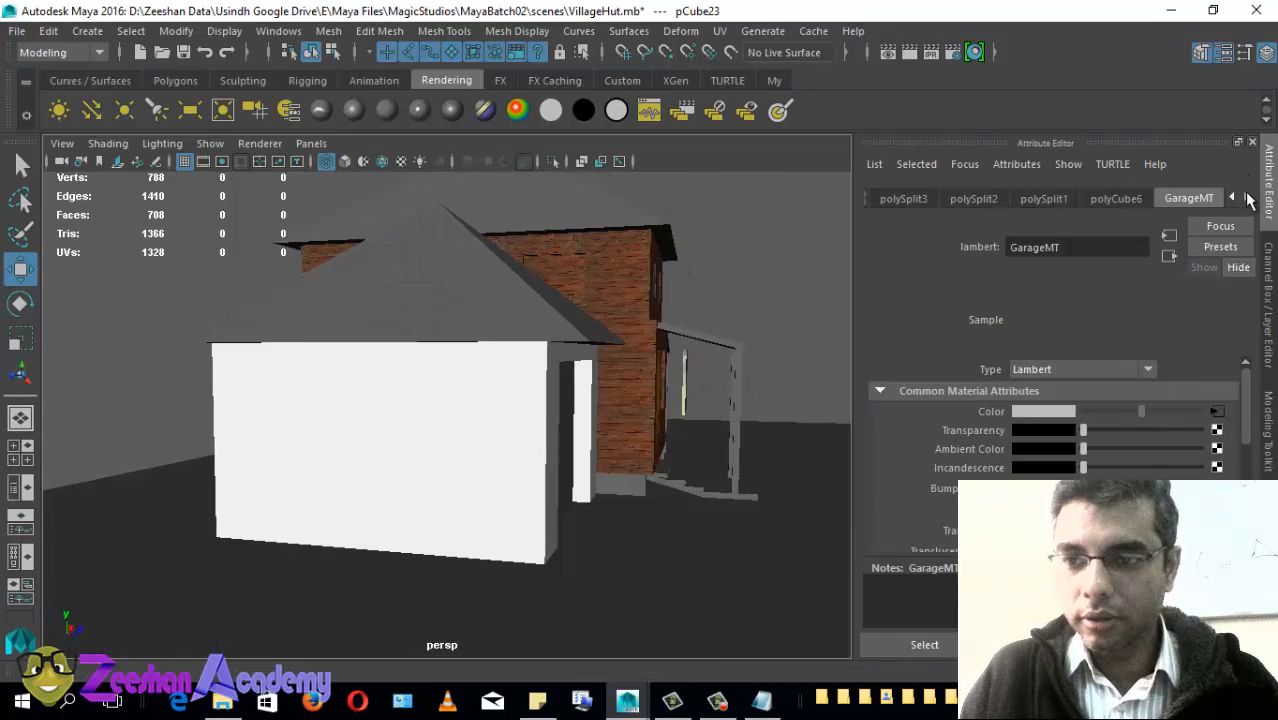
{"action": "left_click_drag", "start_coordinate": [678, 509], "coordinate": [514, 476], "text": "alt"}
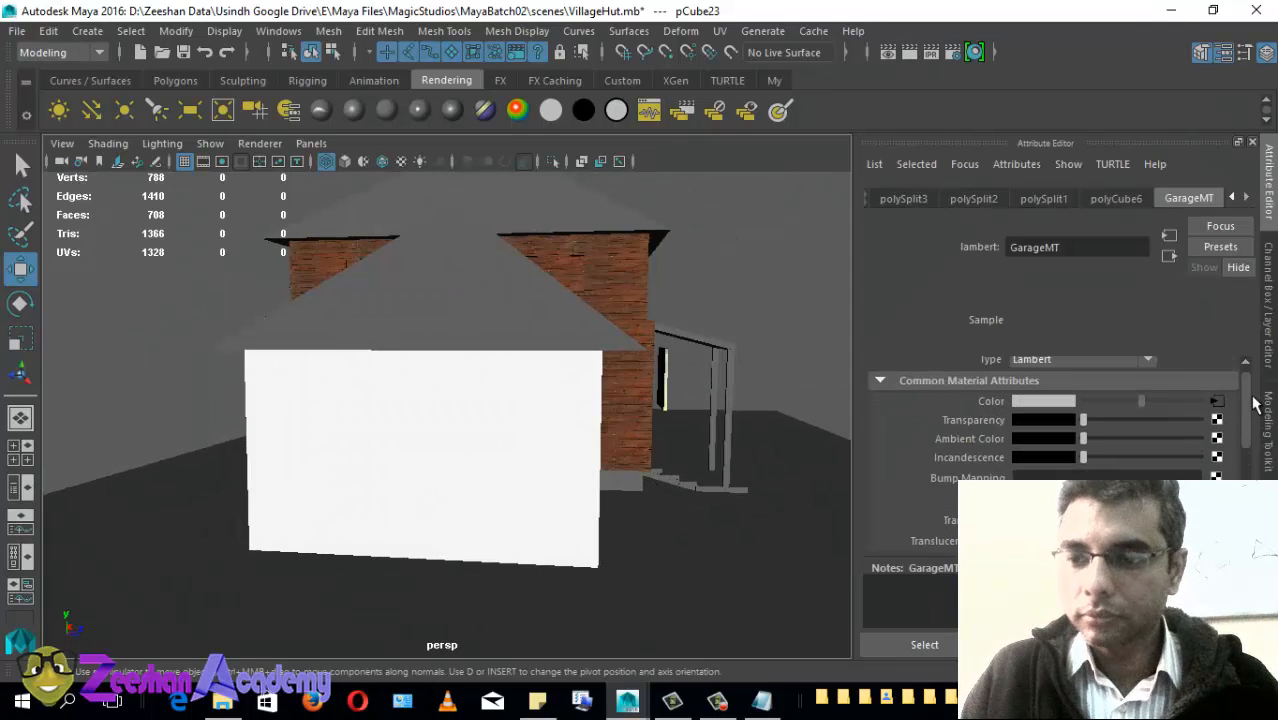
{"action": "left_click_drag", "start_coordinate": [659, 551], "coordinate": [422, 537], "text": "alt"}
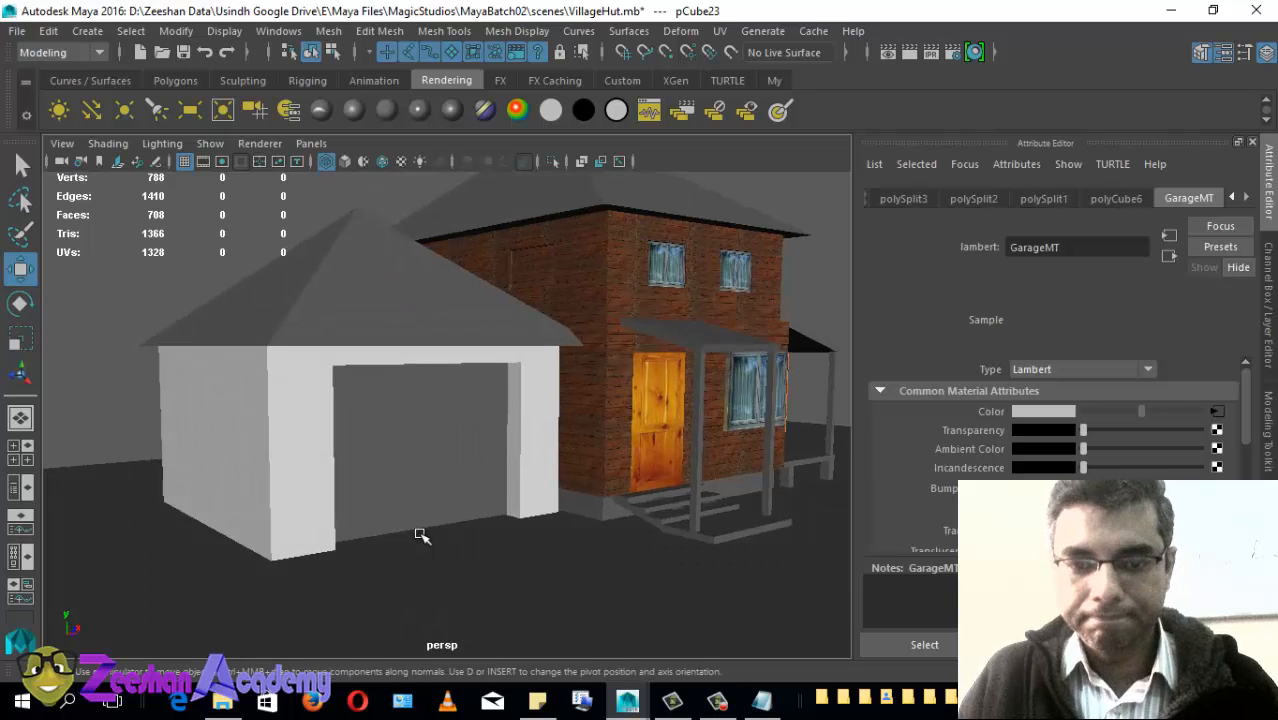
{"action": "left_click_drag", "start_coordinate": [659, 488], "coordinate": [422, 466], "text": "alt"}
{"action": "right_click_drag", "start_coordinate": [368, 447], "coordinate": [510, 560]}
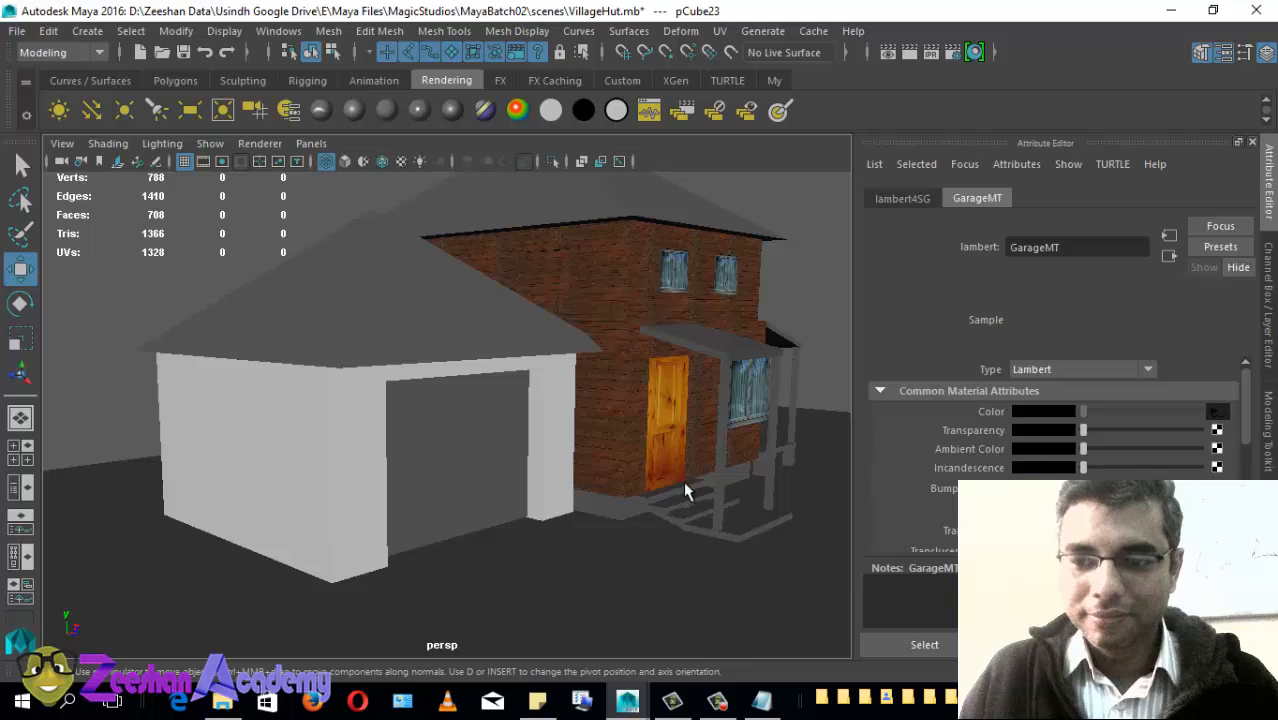
{"action": "left_click_drag", "start_coordinate": [685, 490], "coordinate": [531, 485], "text": "alt"}
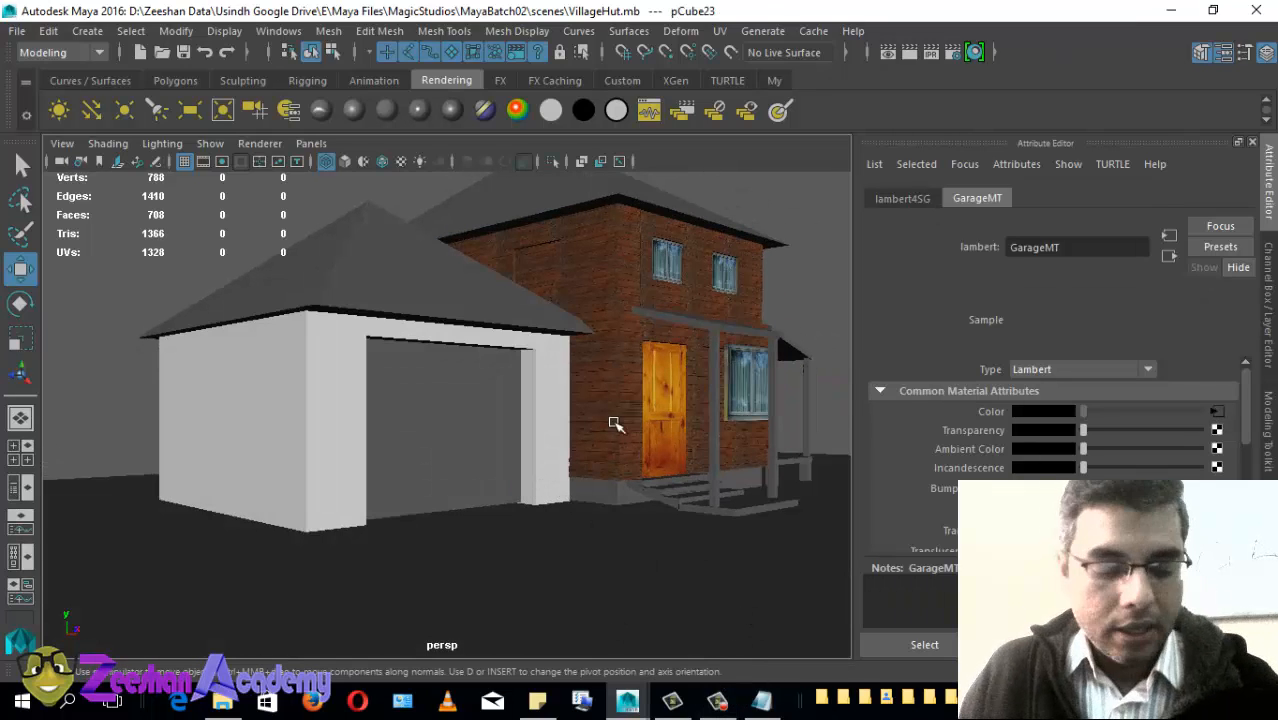
{"action": "left_click_drag", "start_coordinate": [615, 424], "coordinate": [727, 508], "text": "alt"}
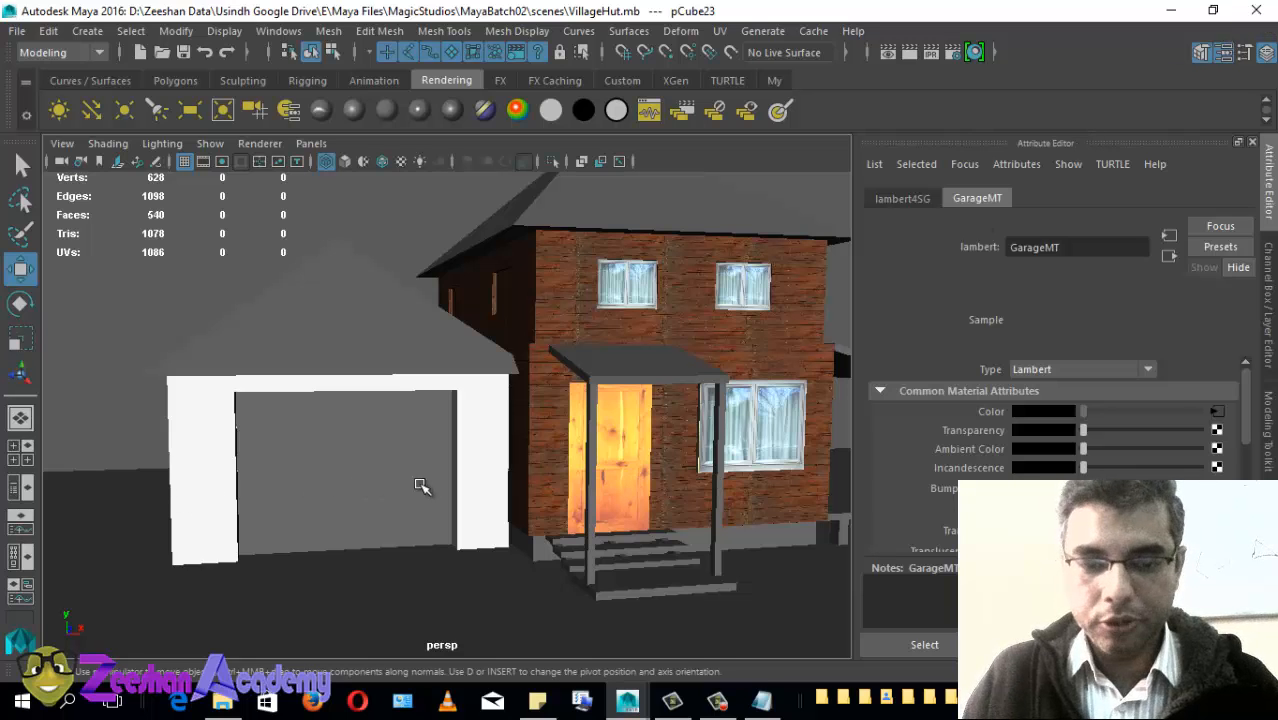
{"action": "left_click_drag", "start_coordinate": [419, 485], "coordinate": [525, 488], "text": "alt"}
Step: Switch the viewport to shaded display, close the Attribute Editor, and inspect the whole house from the garage and porch sides
{"action": "key", "text": "5"}
{"action": "right_click_drag", "start_coordinate": [607, 486], "coordinate": [330, 450], "text": "alt"}
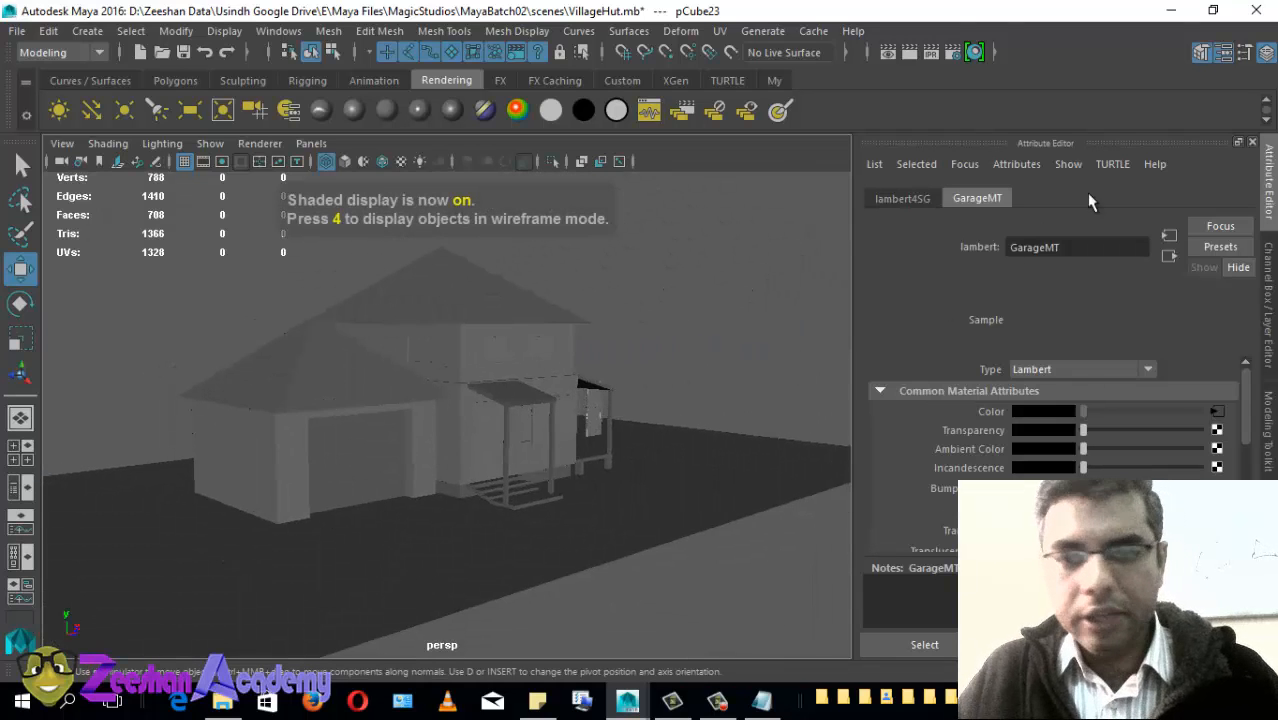
{"action": "left_click", "coordinate": [1252, 142]}
{"action": "left_click_drag", "start_coordinate": [802, 348], "coordinate": [410, 435], "text": "alt"}
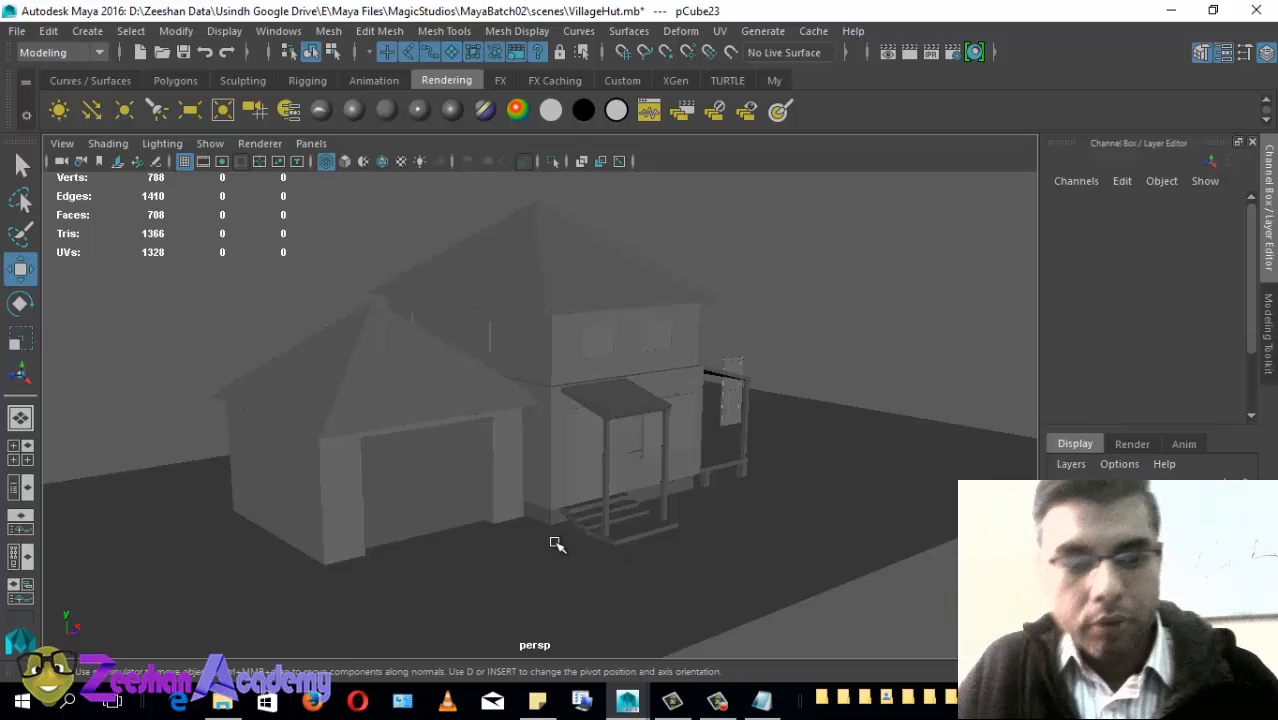
{"action": "left_click_drag", "start_coordinate": [556, 542], "coordinate": [434, 506], "text": "alt"}
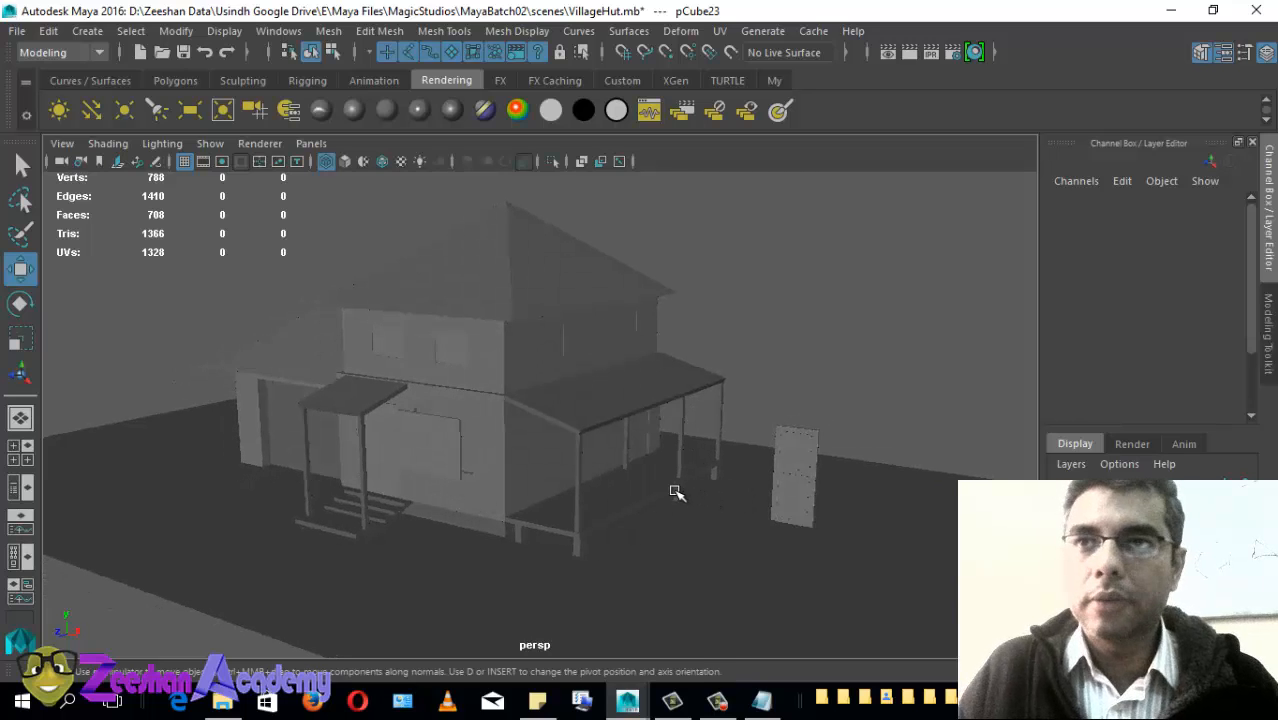
{"action": "left_click", "coordinate": [717, 700]}
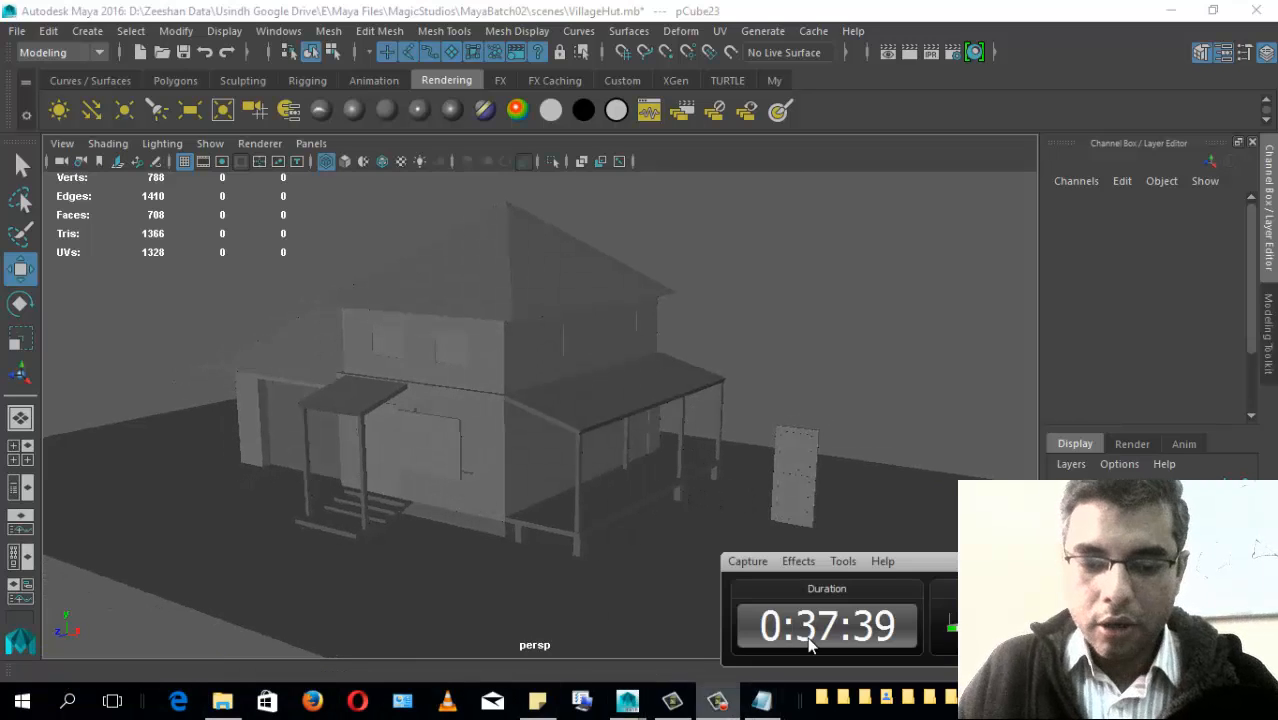